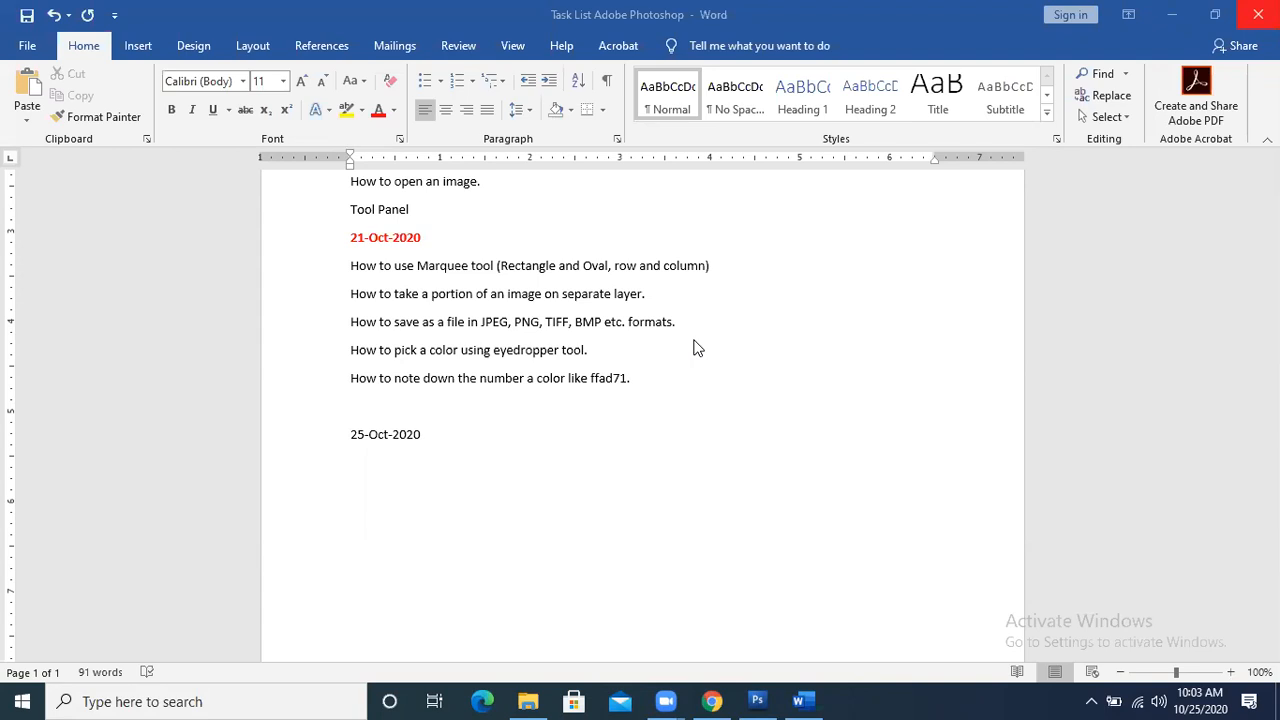
# - Switch to the Chapter 7 folder in File Explorer and open the PDF "PIII Chapter 7 Adobe Flash CS3"
pyautogui.moveTo(530, 700)
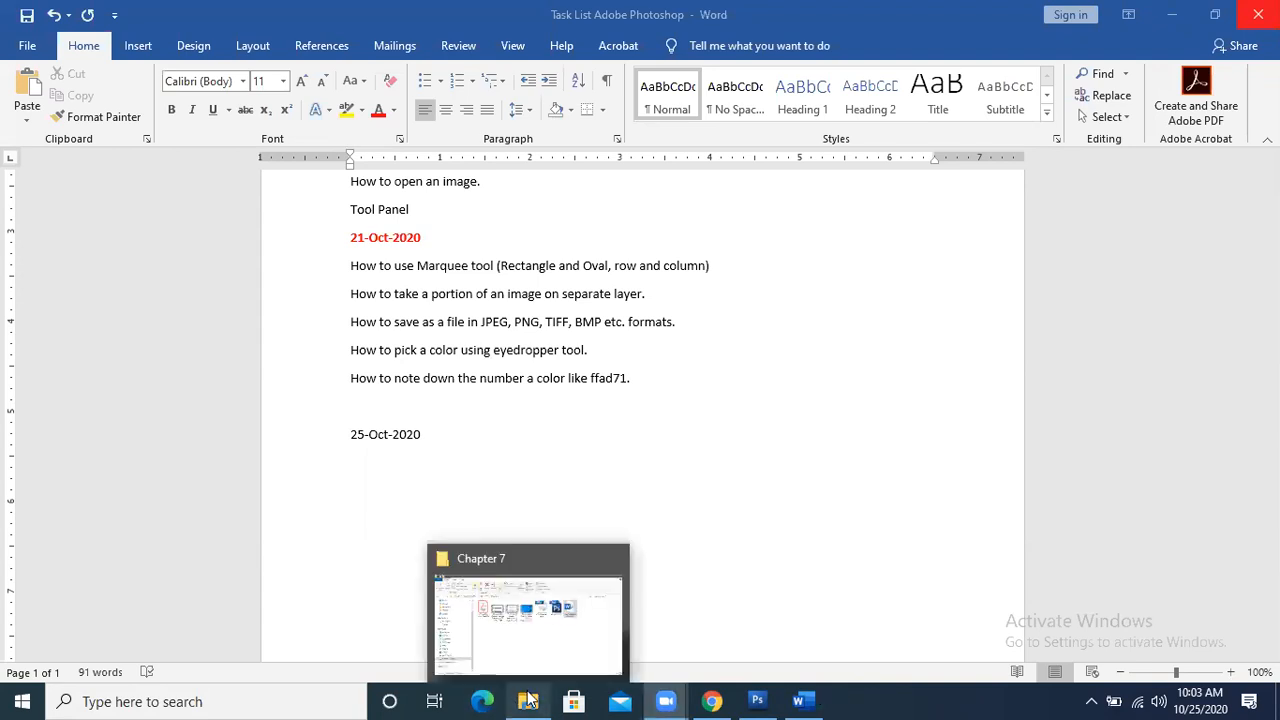
pyautogui.click(530, 700)
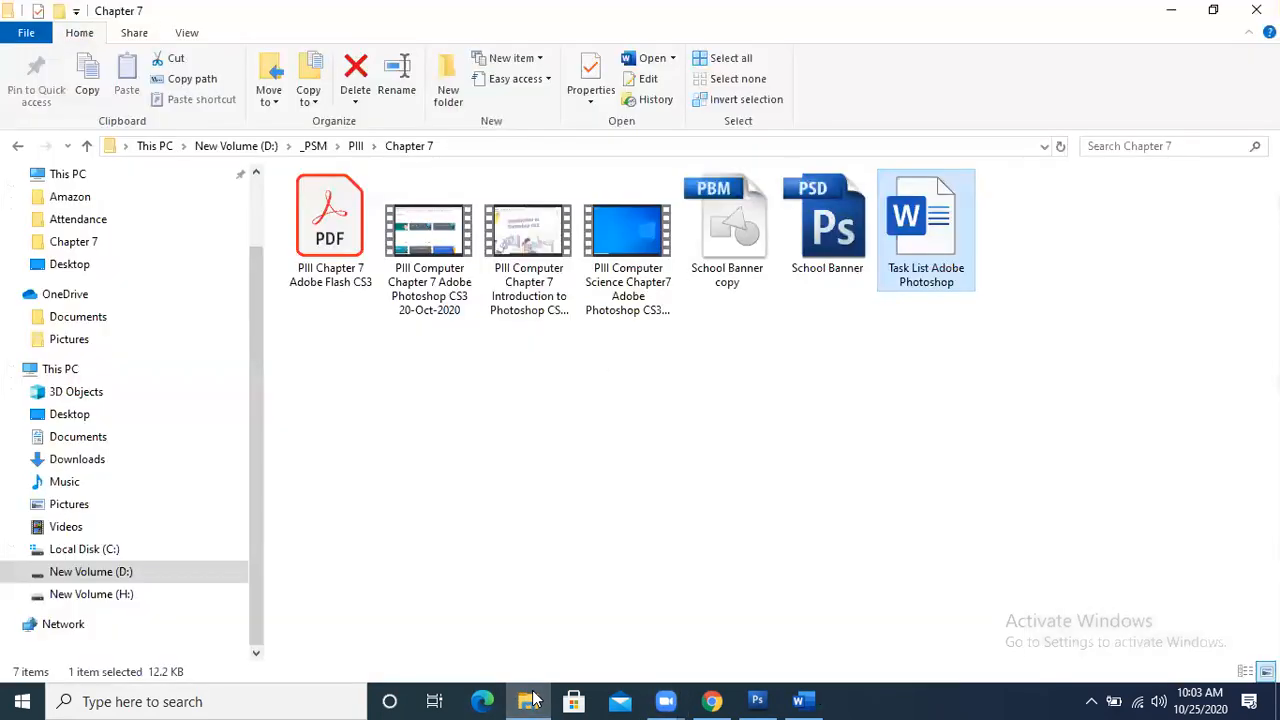
pyautogui.click(338, 281)
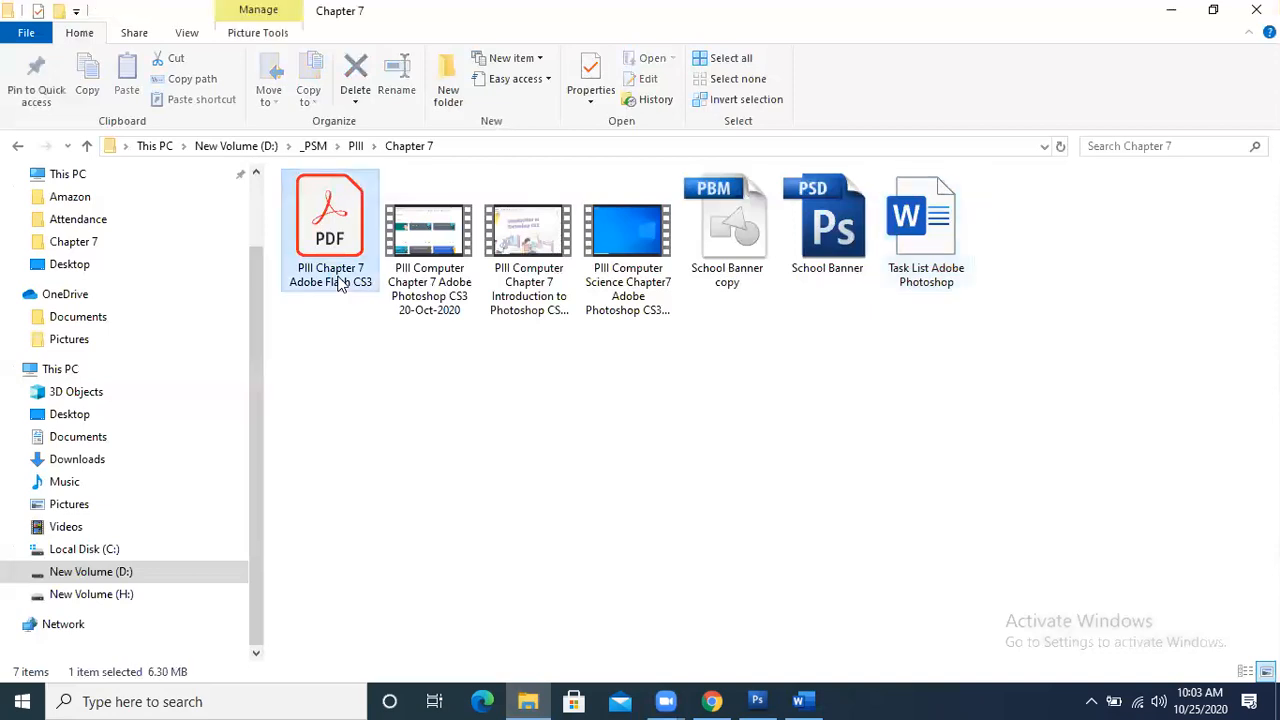
pyautogui.doubleClick(338, 281)
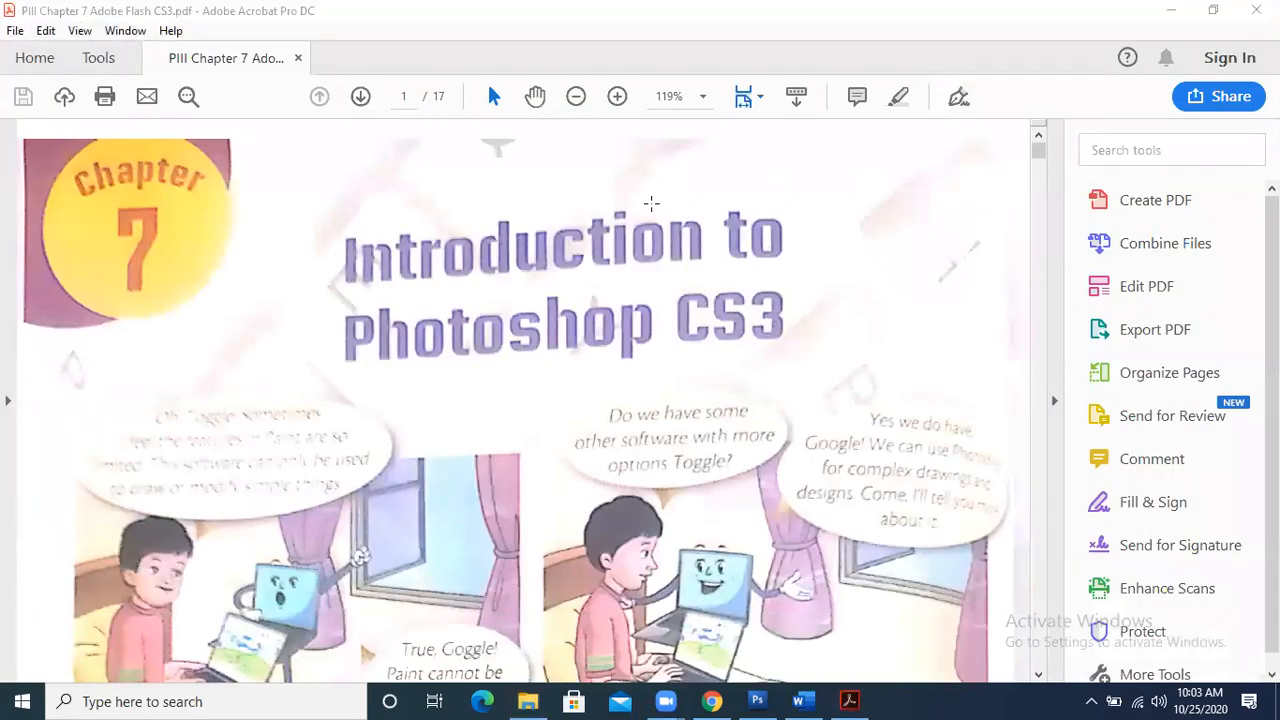
pyautogui.click(787, 304)
pyautogui.click(787, 303)
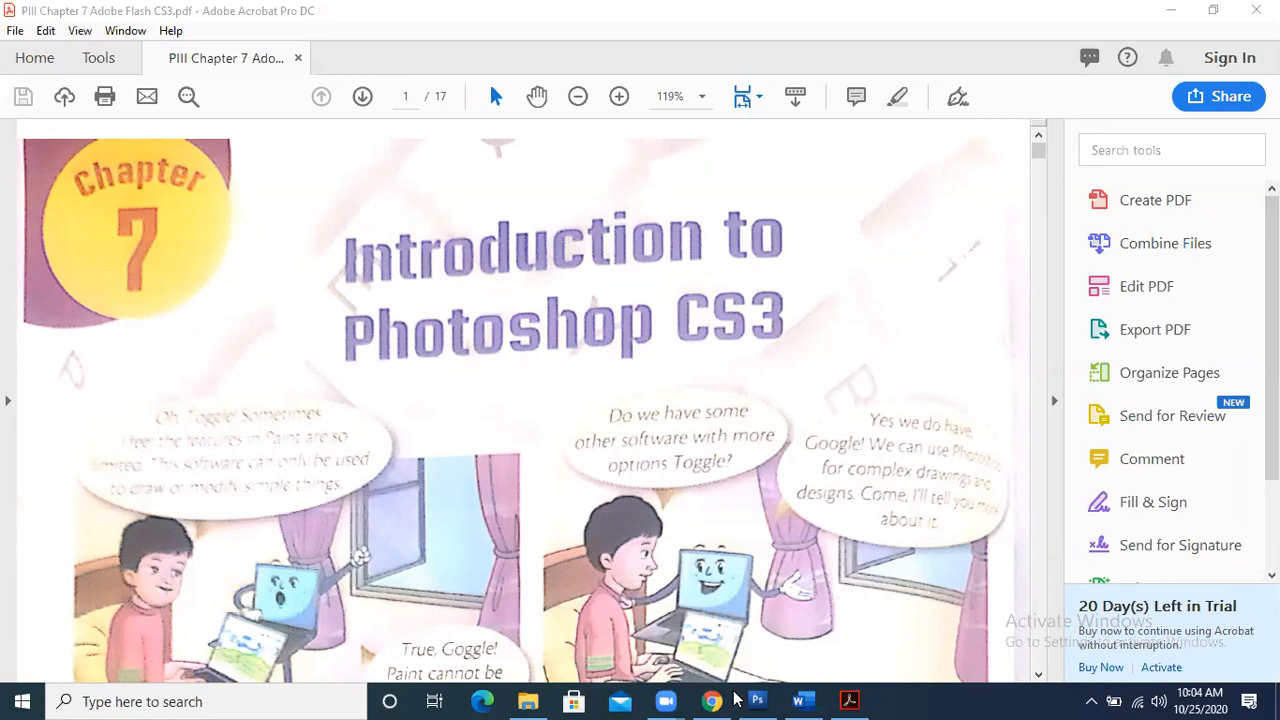
# - Switch to the Photoshop task list in Word and review each topic under 21-Oct-2020, selecting its line while reading
pyautogui.hotkey('alt', 'Tab')
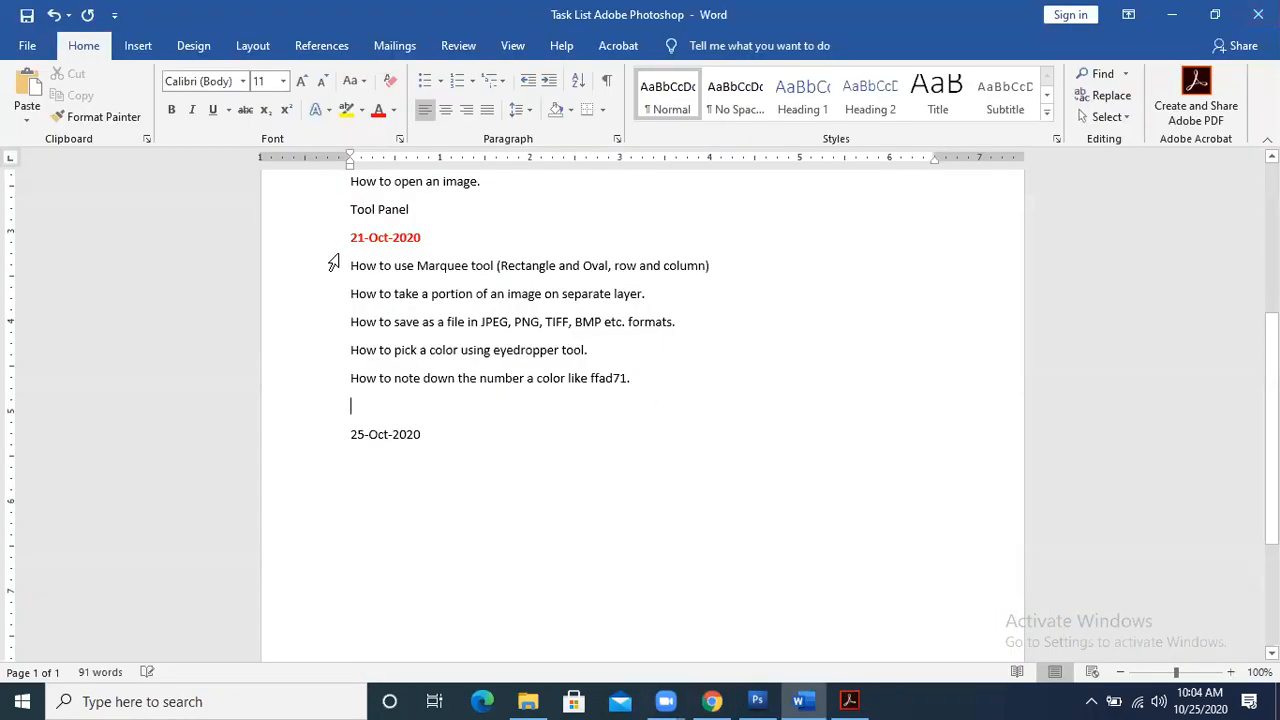
pyautogui.moveTo(343, 262); pyautogui.dragTo(656, 371)
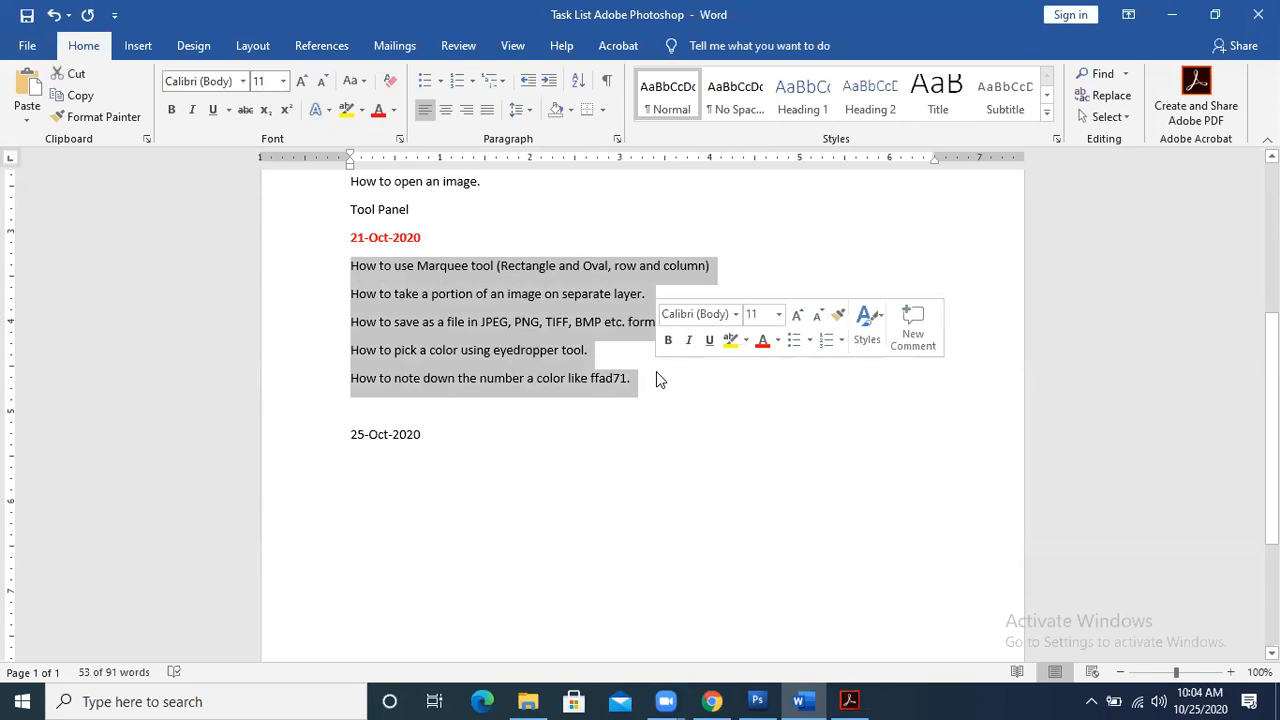
pyautogui.click(660, 389)
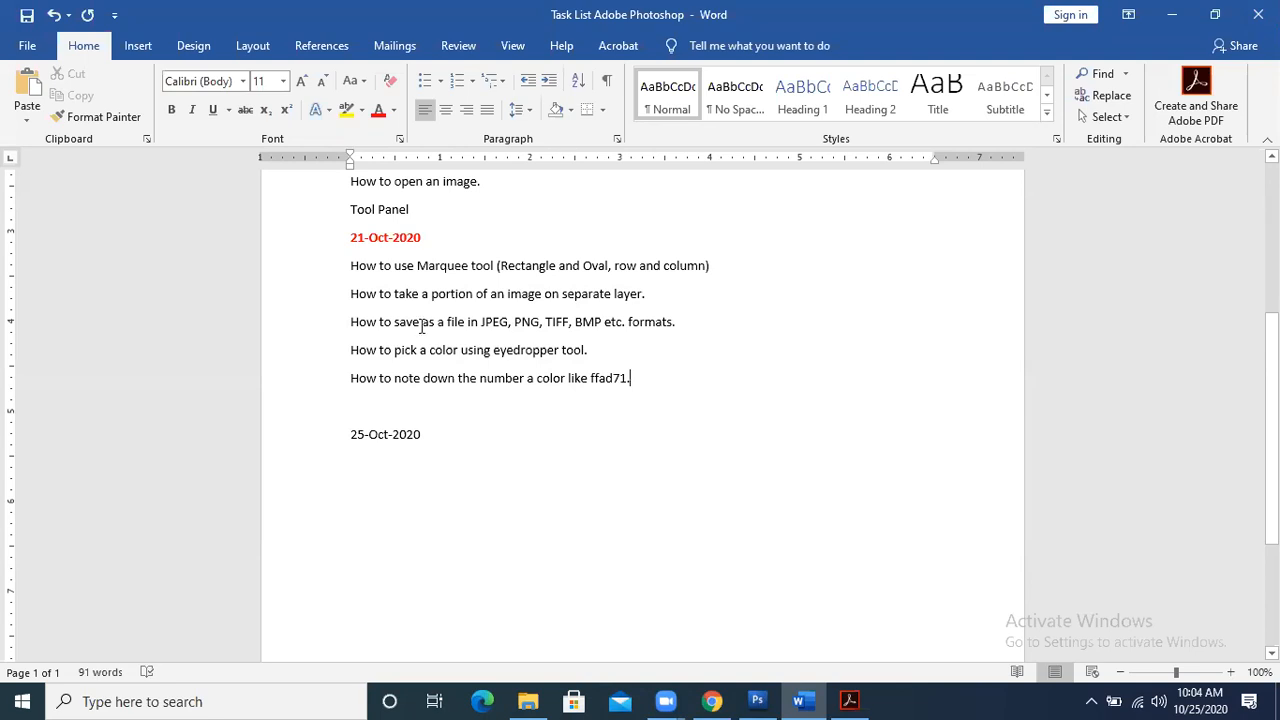
pyautogui.moveTo(410, 270); pyautogui.dragTo(734, 263)
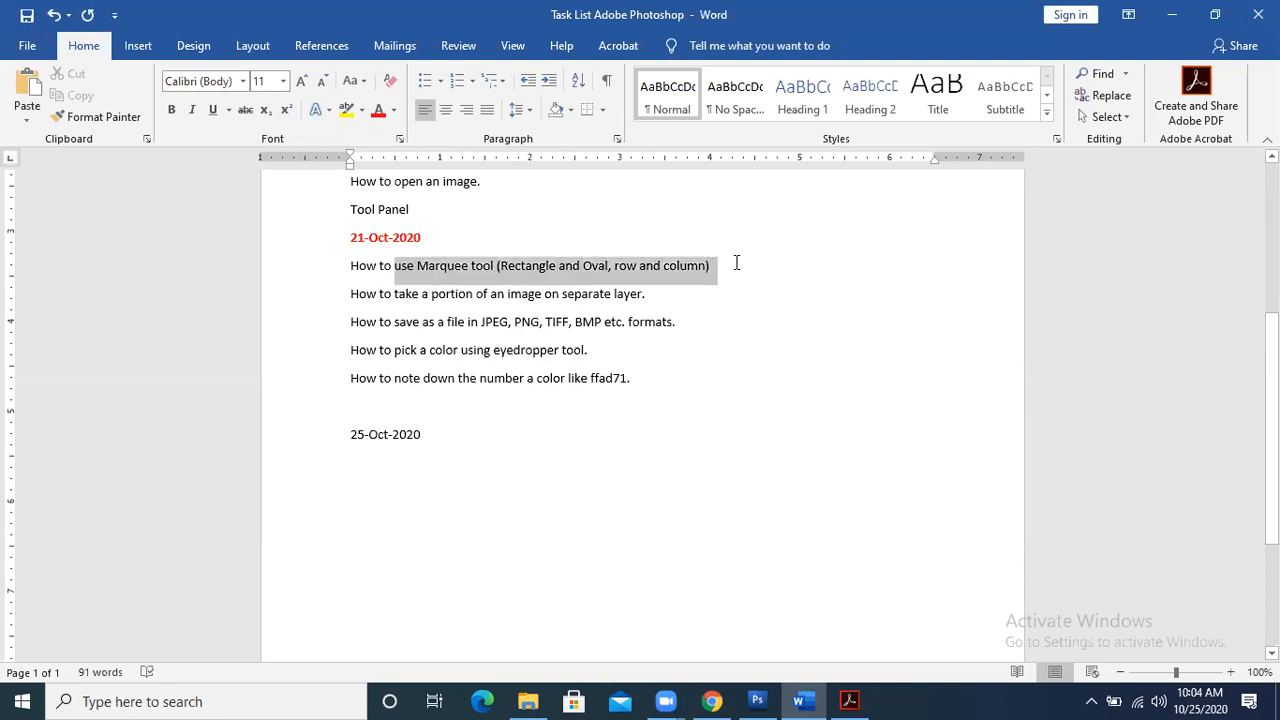
pyautogui.click(548, 300)
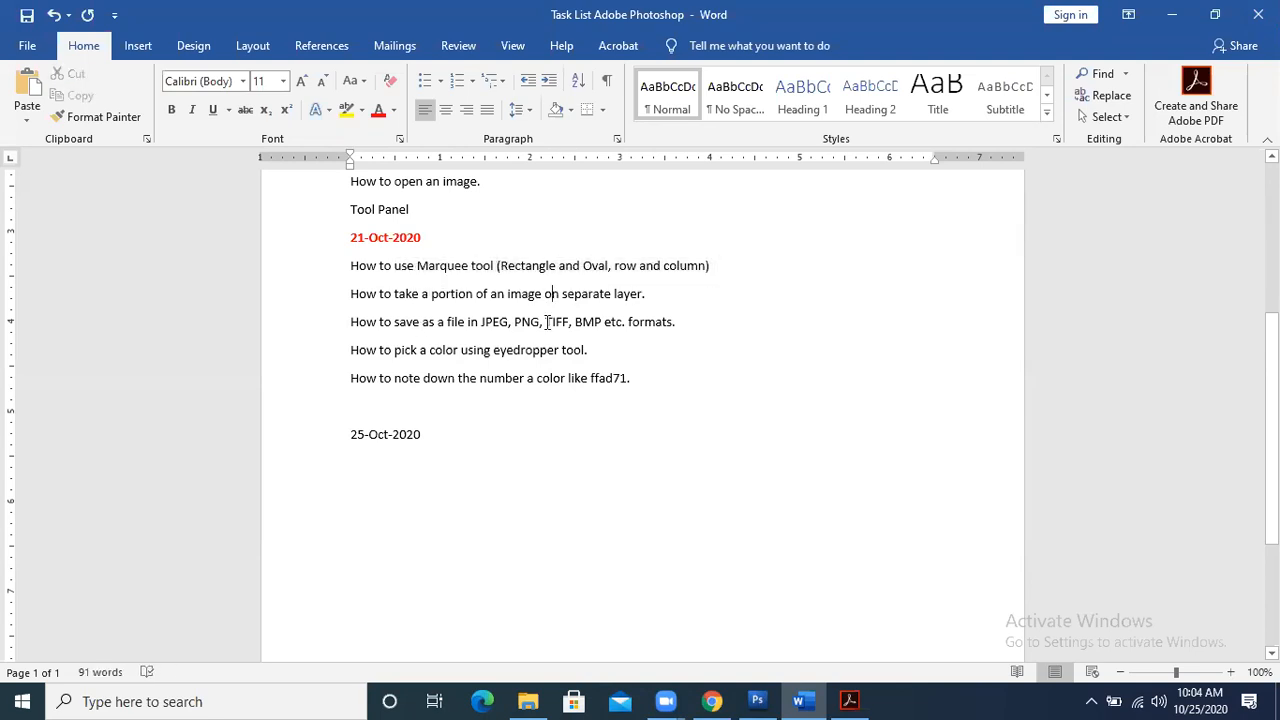
pyautogui.moveTo(354, 295); pyautogui.dragTo(640, 301)
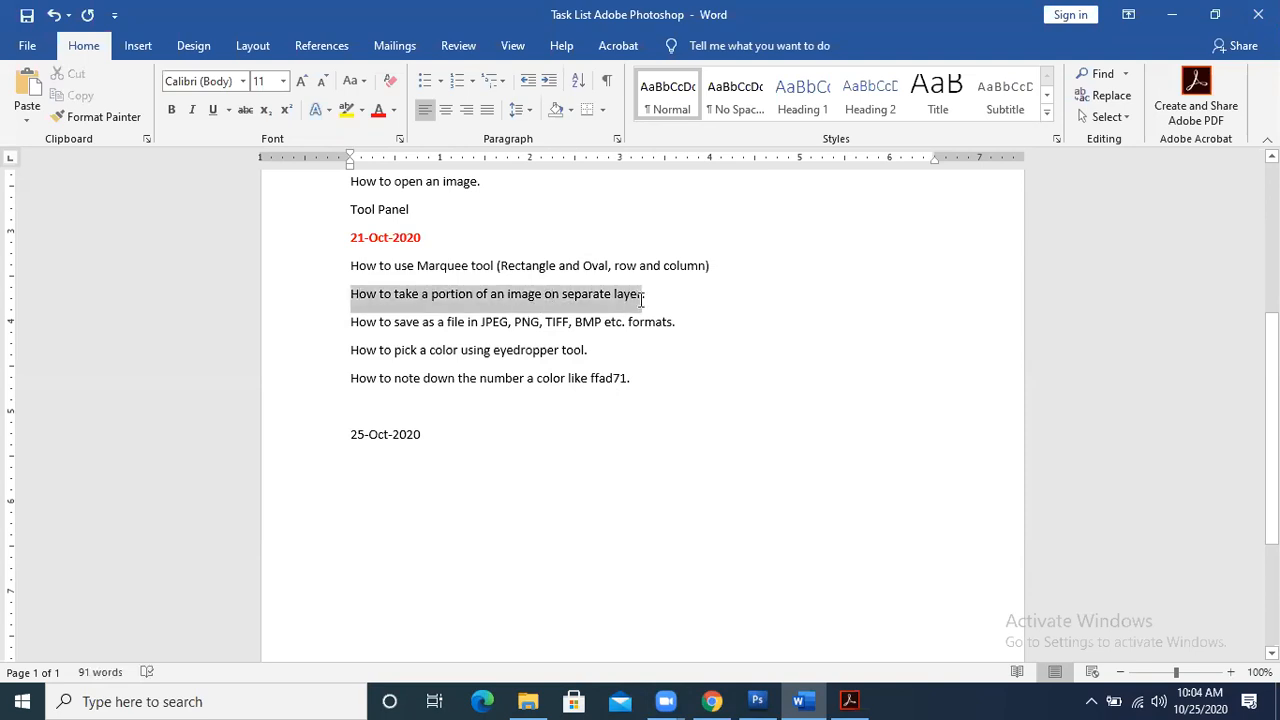
pyautogui.click(471, 331)
pyautogui.moveTo(352, 322); pyautogui.dragTo(691, 317)
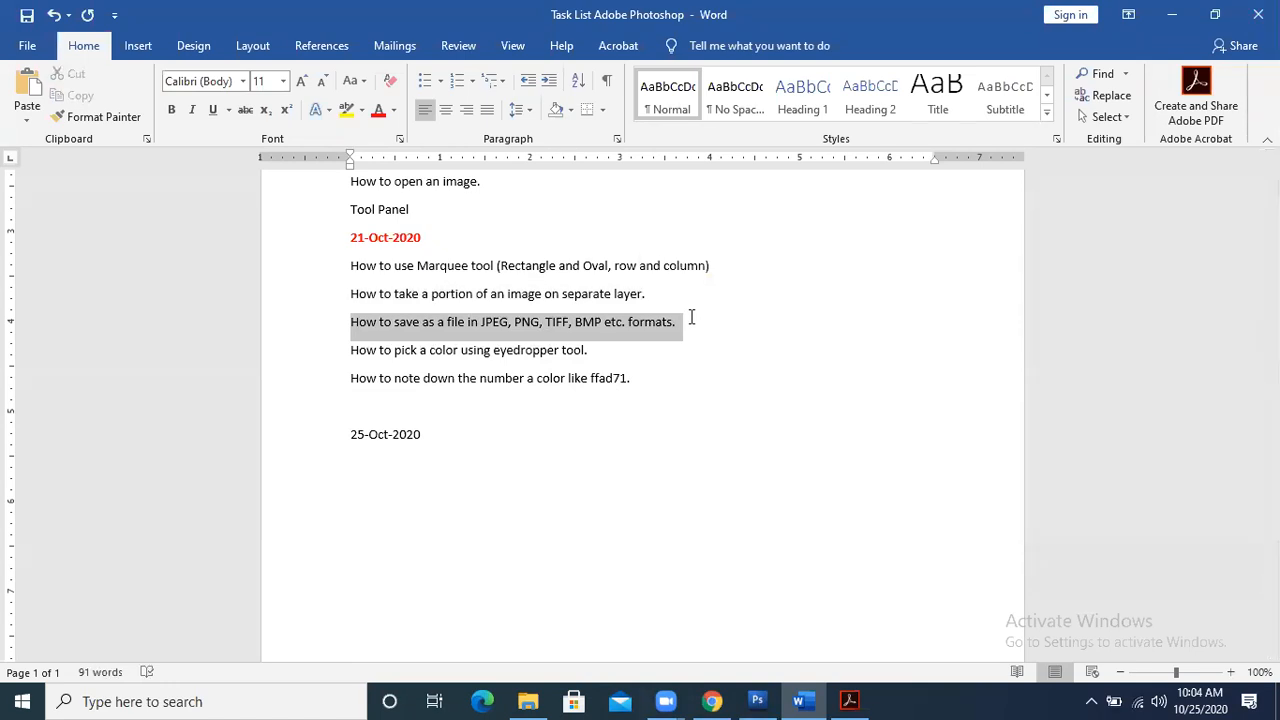
pyautogui.click(677, 357)
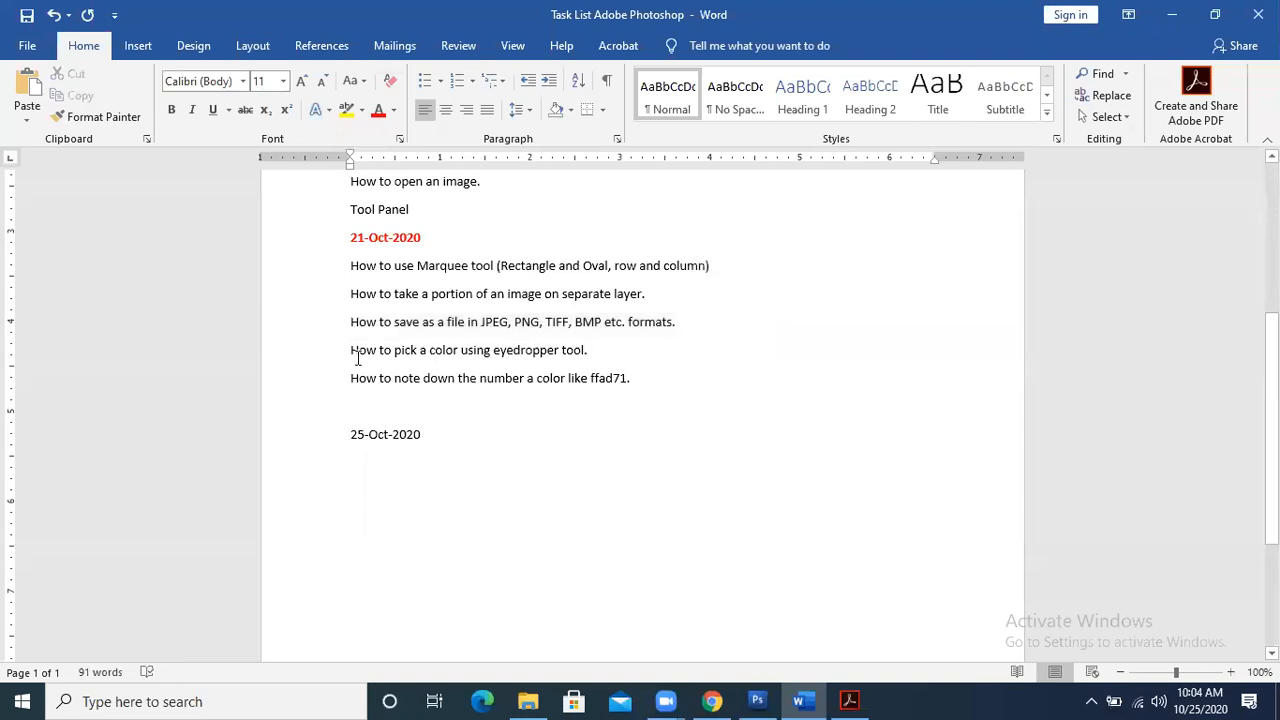
pyautogui.moveTo(356, 356); pyautogui.dragTo(616, 354)
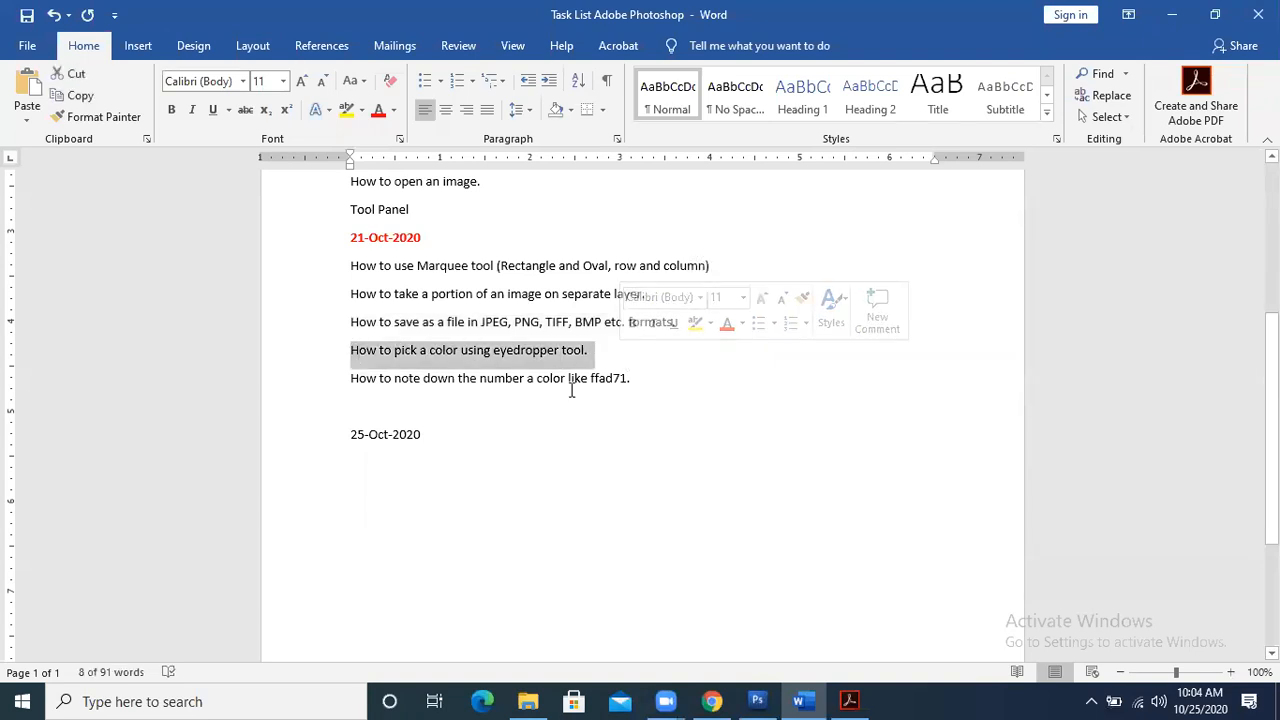
pyautogui.click(570, 380)
pyautogui.moveTo(354, 380); pyautogui.dragTo(669, 373)
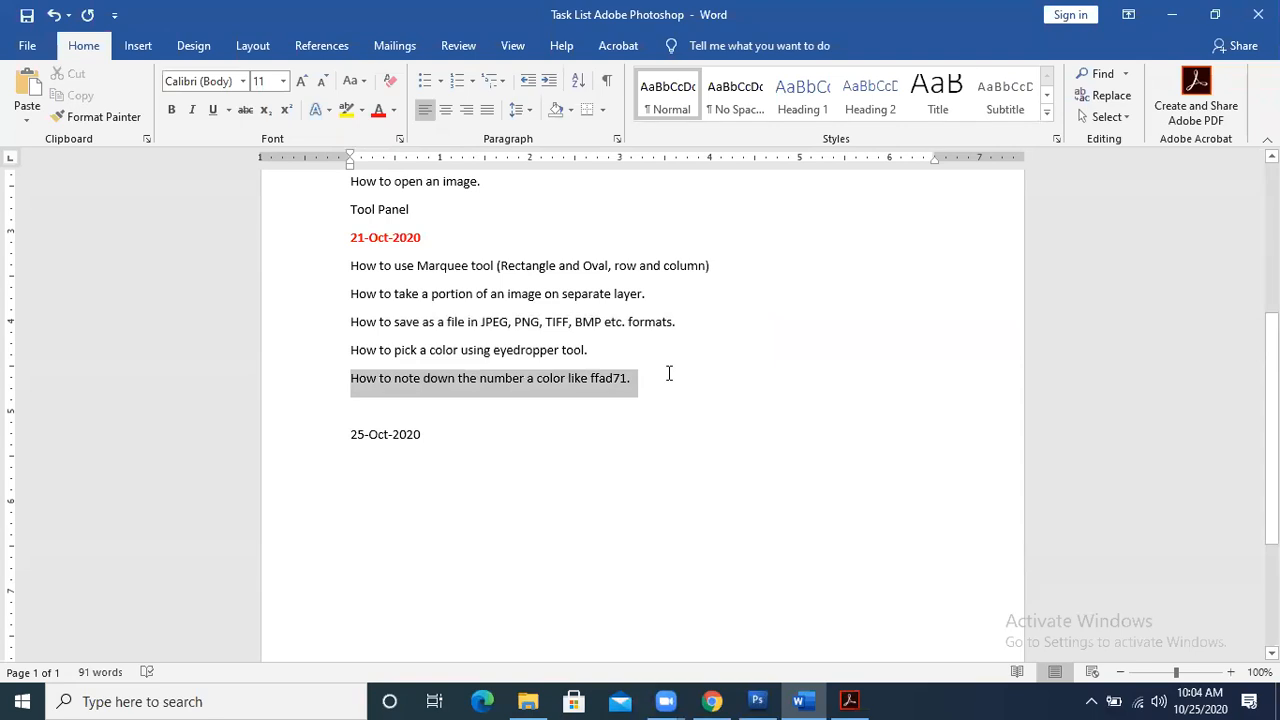
pyautogui.moveTo(669, 373); pyautogui.dragTo(667, 373)
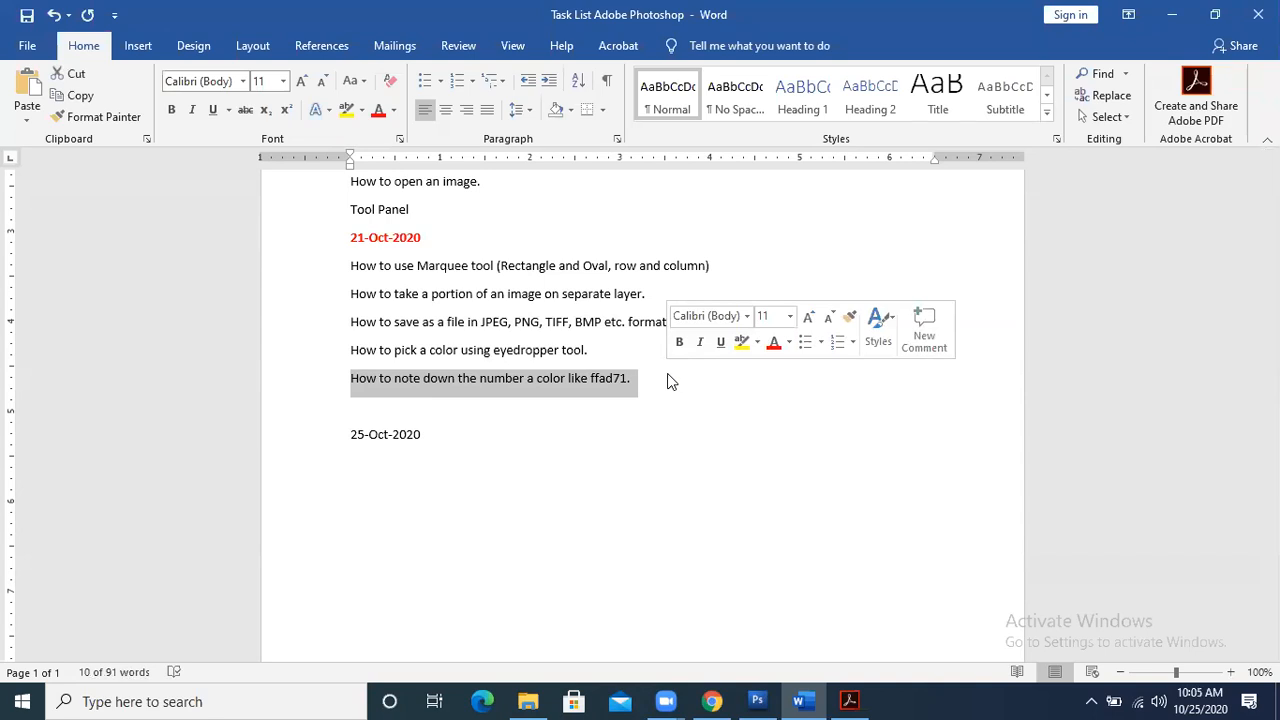
# - Select the colour code ffad71 in the last 21-Oct-2020 topic, and place the cursor after the 25-Oct-2020 heading
pyautogui.click(667, 373)
pyautogui.moveTo(591, 377)
pyautogui.mouseDown()
pyautogui.moveTo(643, 374)
pyautogui.moveTo(590, 378)
pyautogui.mouseUp()
pyautogui.click(630, 378)
pyautogui.press('BackSpace')
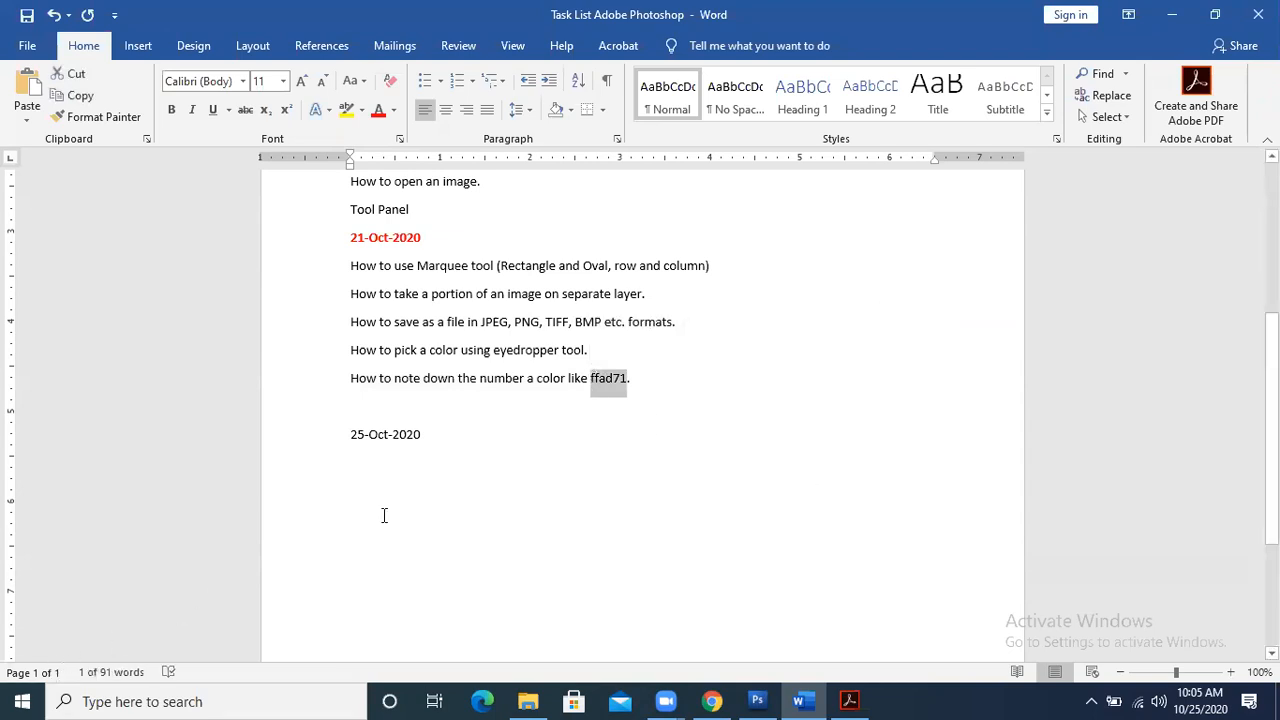
pyautogui.click(446, 437)
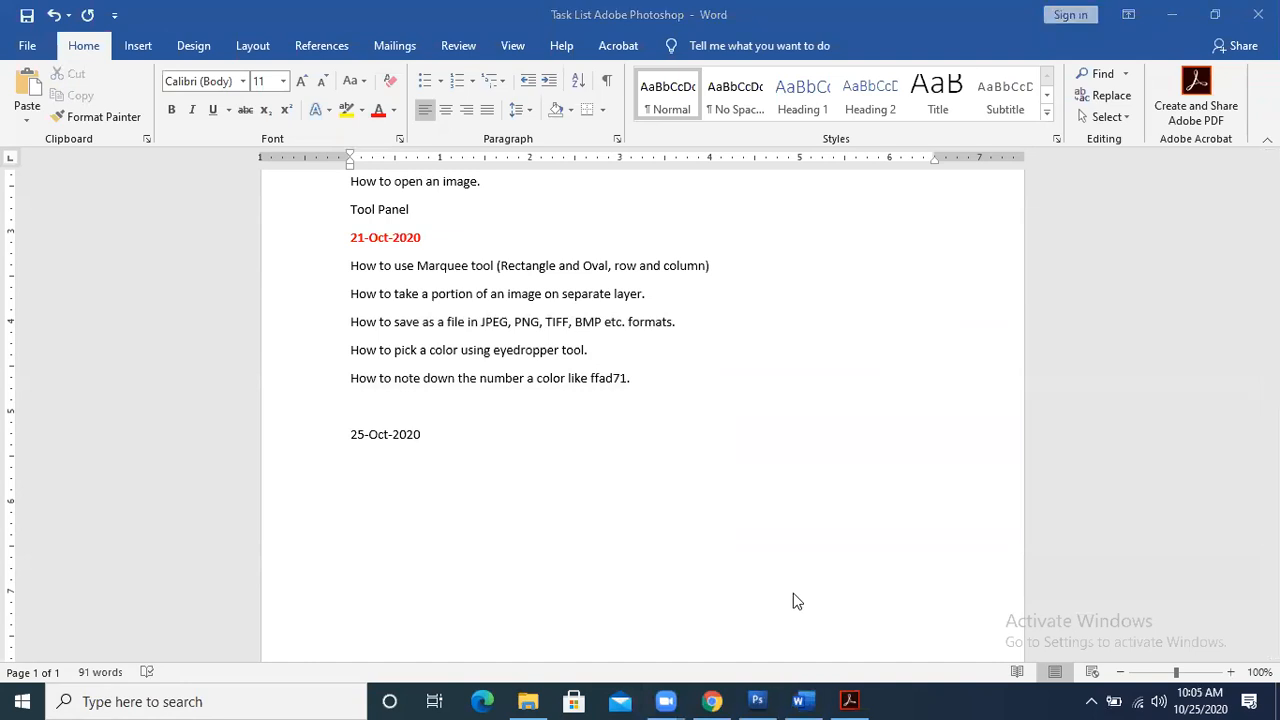
# - Switch to the Chapter 7 PDF in Acrobat and browse from page 1 to the Lasso Tools section on page 5
pyautogui.scroll(-3, 660, 348)
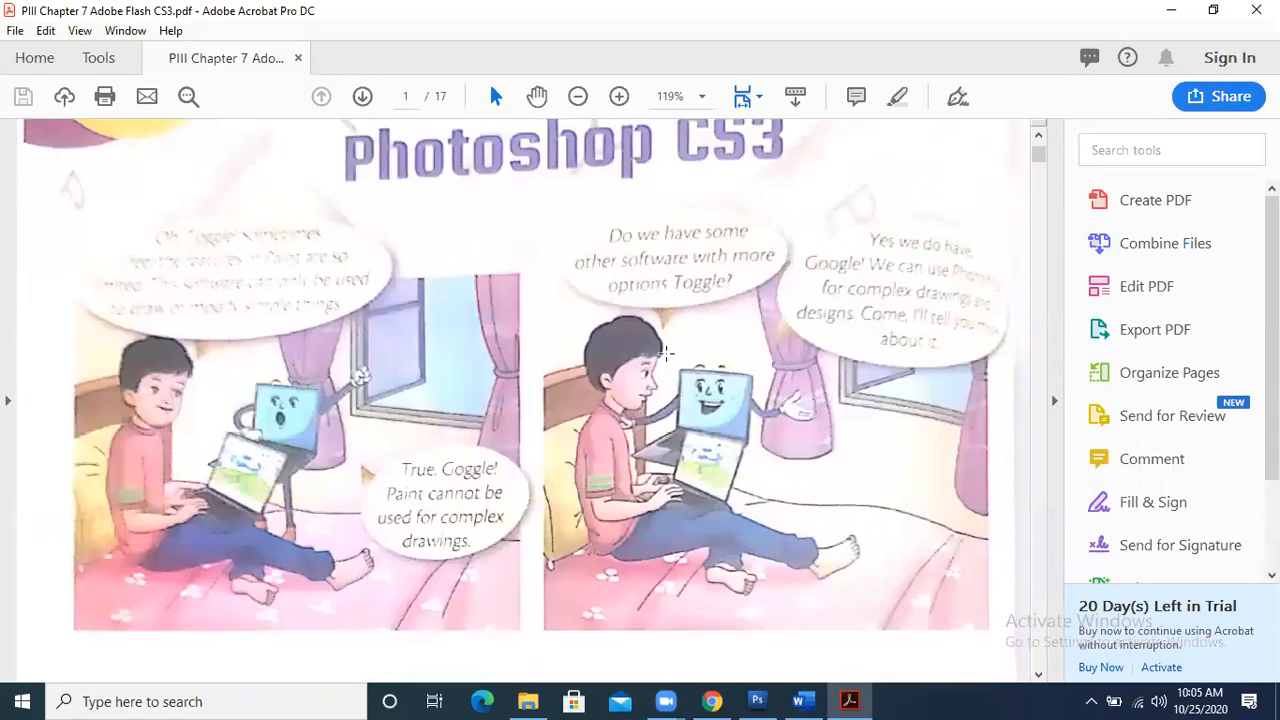
pyautogui.scroll(-10, 665, 352)
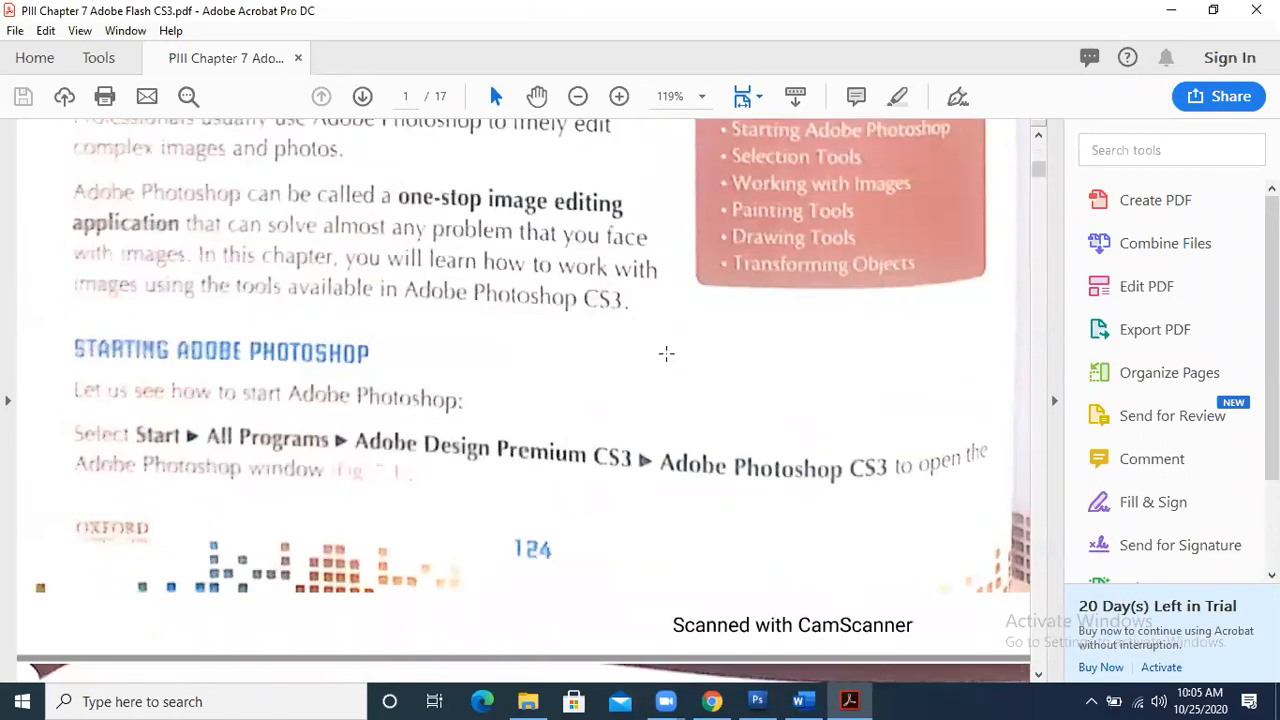
pyautogui.scroll(-5, 665, 352)
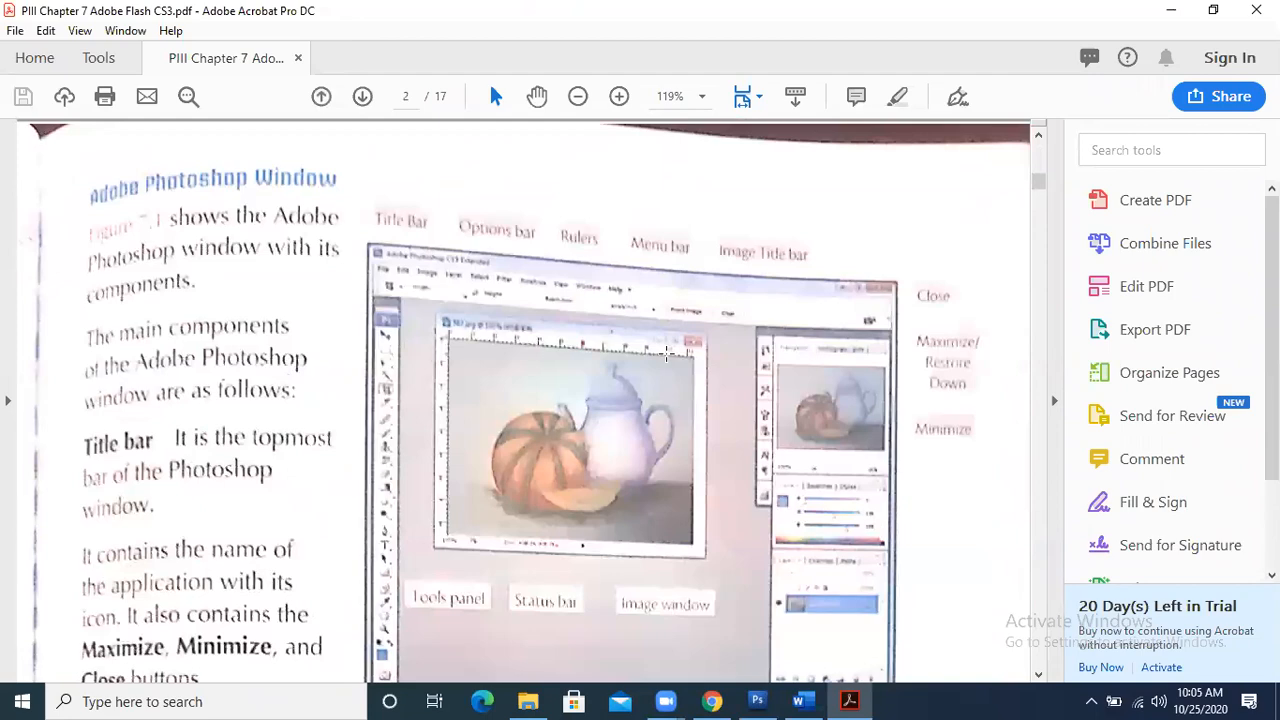
pyautogui.scroll(-15, 665, 352)
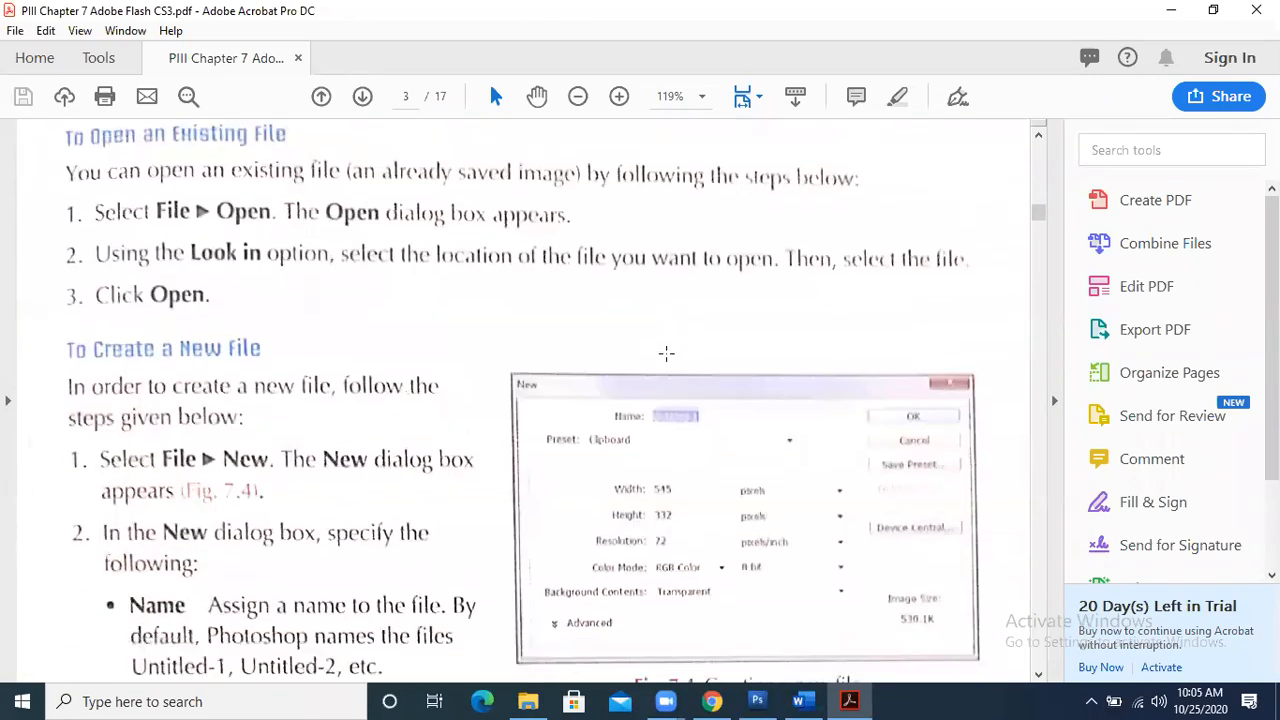
pyautogui.scroll(-5, 666, 352)
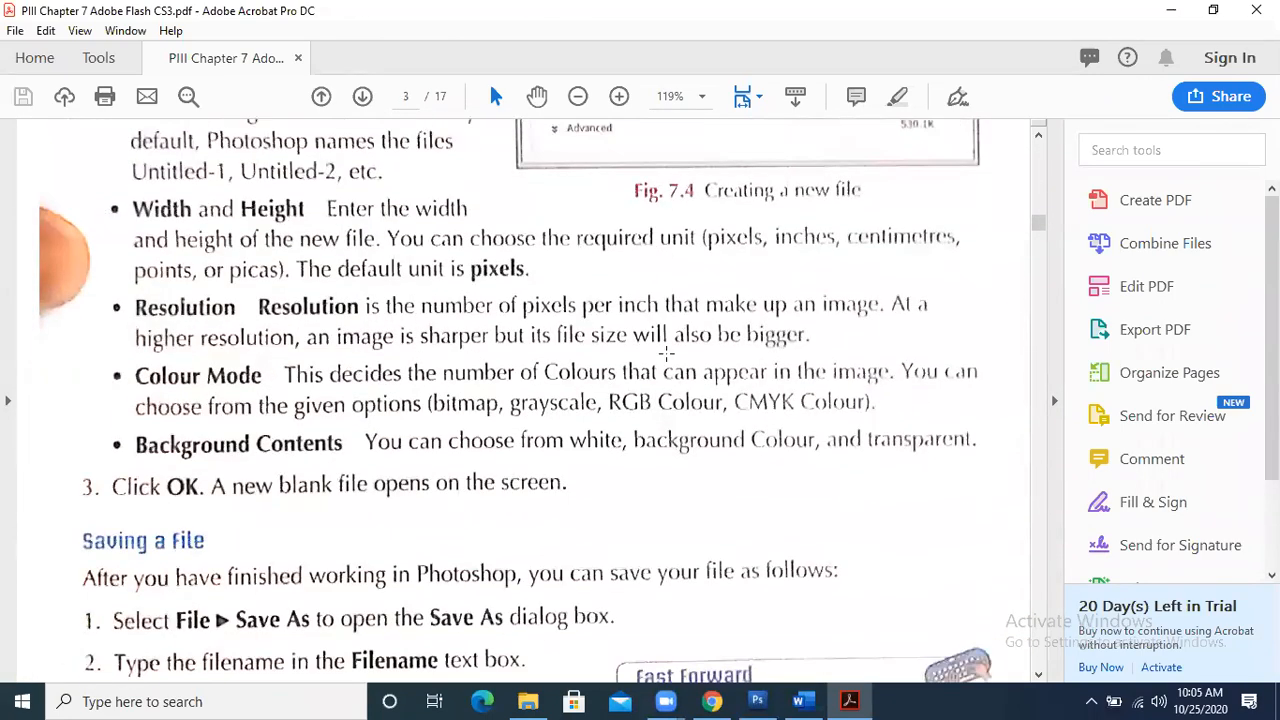
pyautogui.scroll(-10, 660, 352)
pyautogui.scroll(-3, 665, 352)
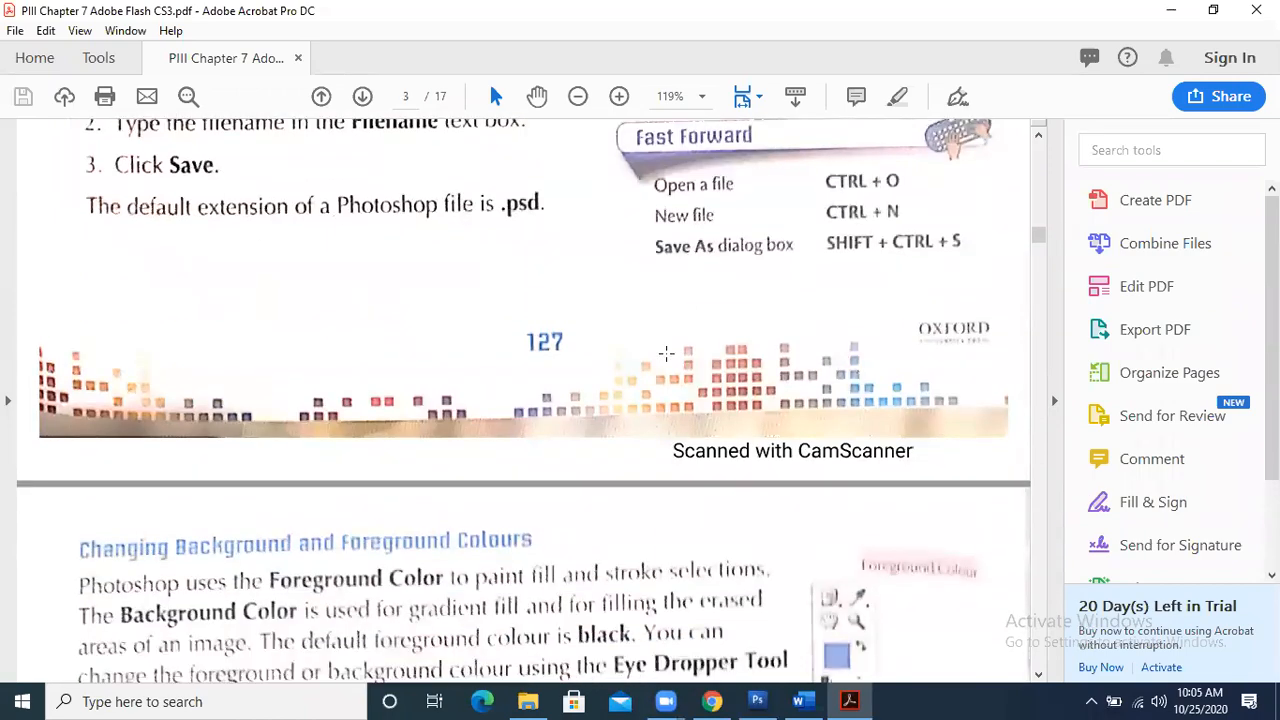
pyautogui.scroll(-14, 666, 352)
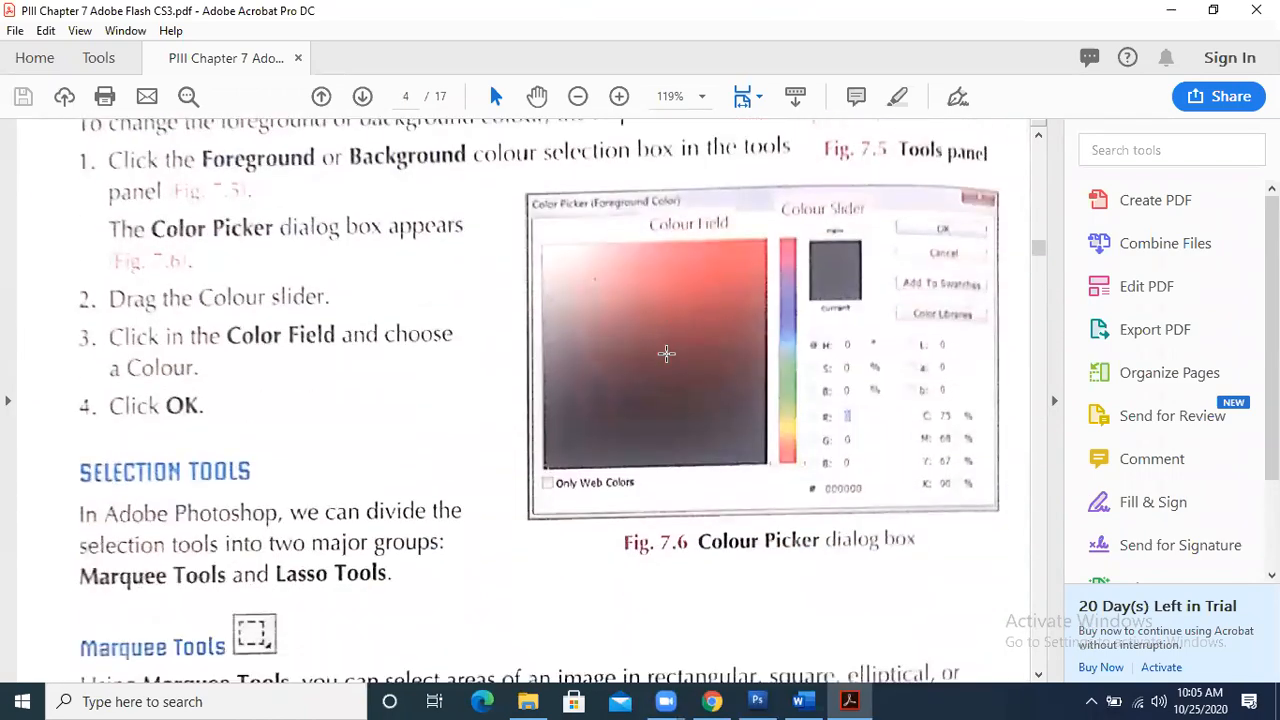
pyautogui.scroll(-14, 666, 352)
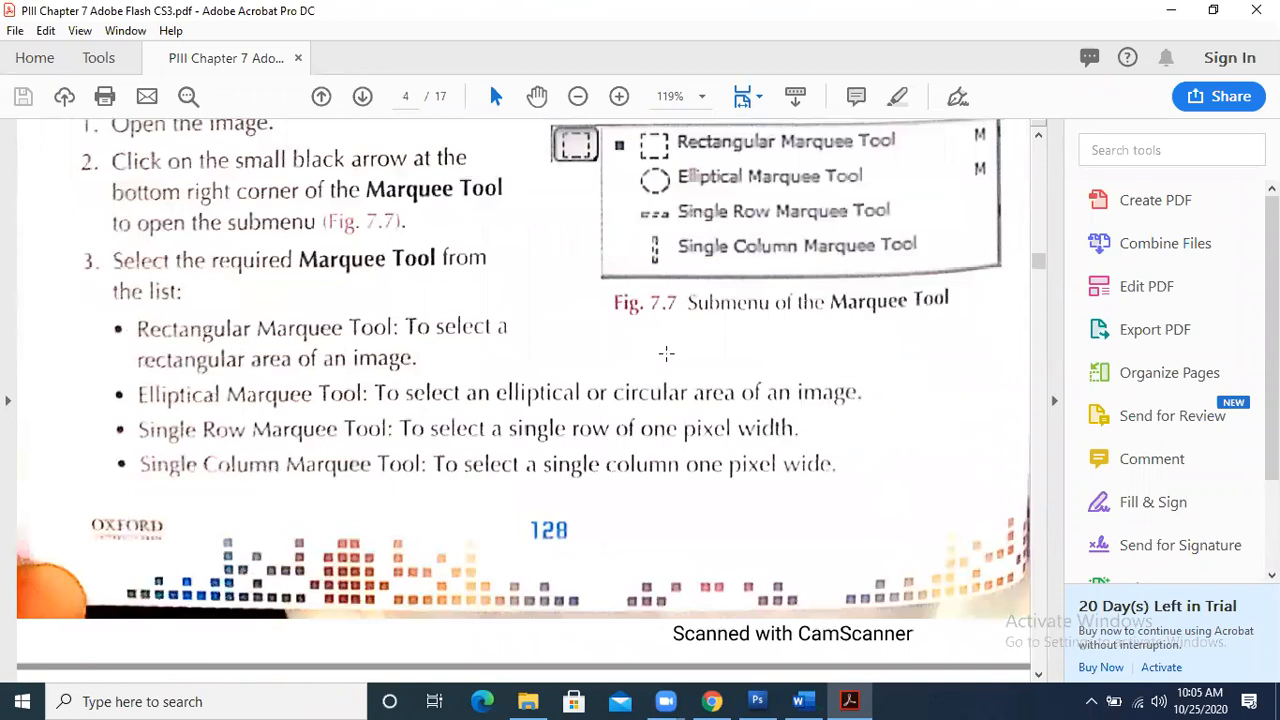
pyautogui.scroll(-7, 666, 353)
pyautogui.scroll(-14, 666, 352)
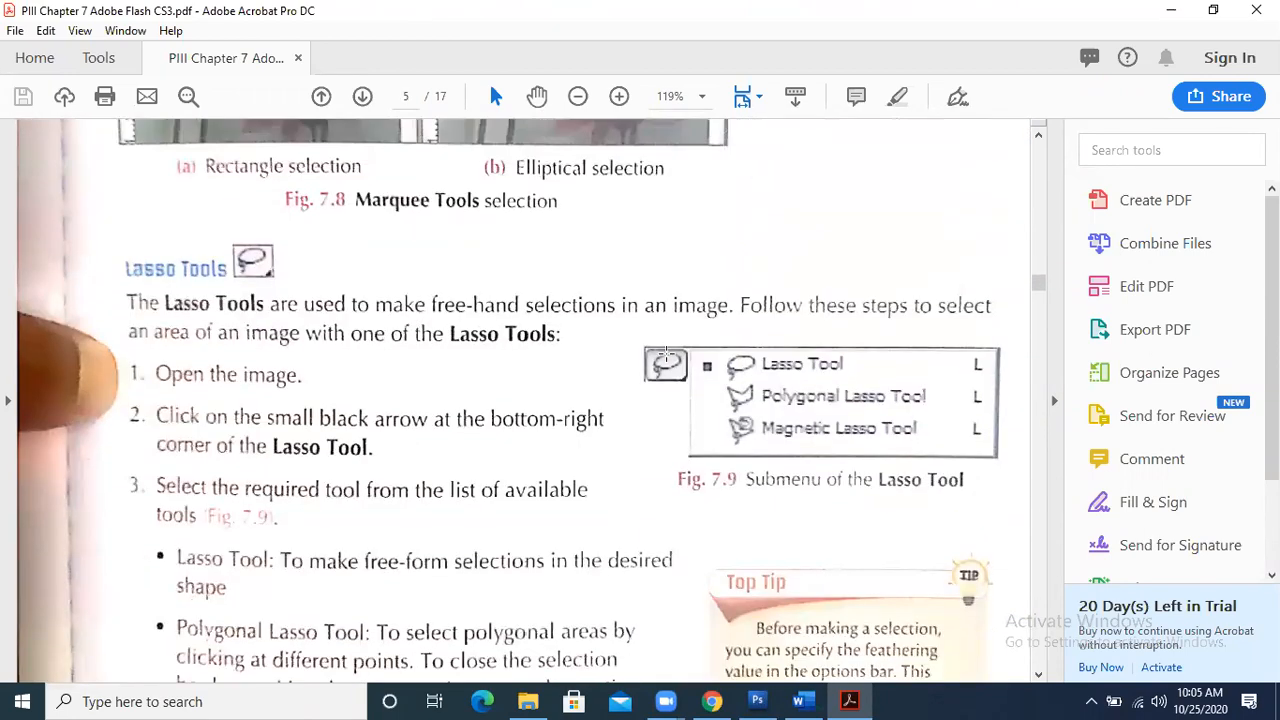
# - Read the Lasso Tools instructions on page 5, marking the Lasso Tool description about free-form selections
pyautogui.scroll(-1, 666, 352)
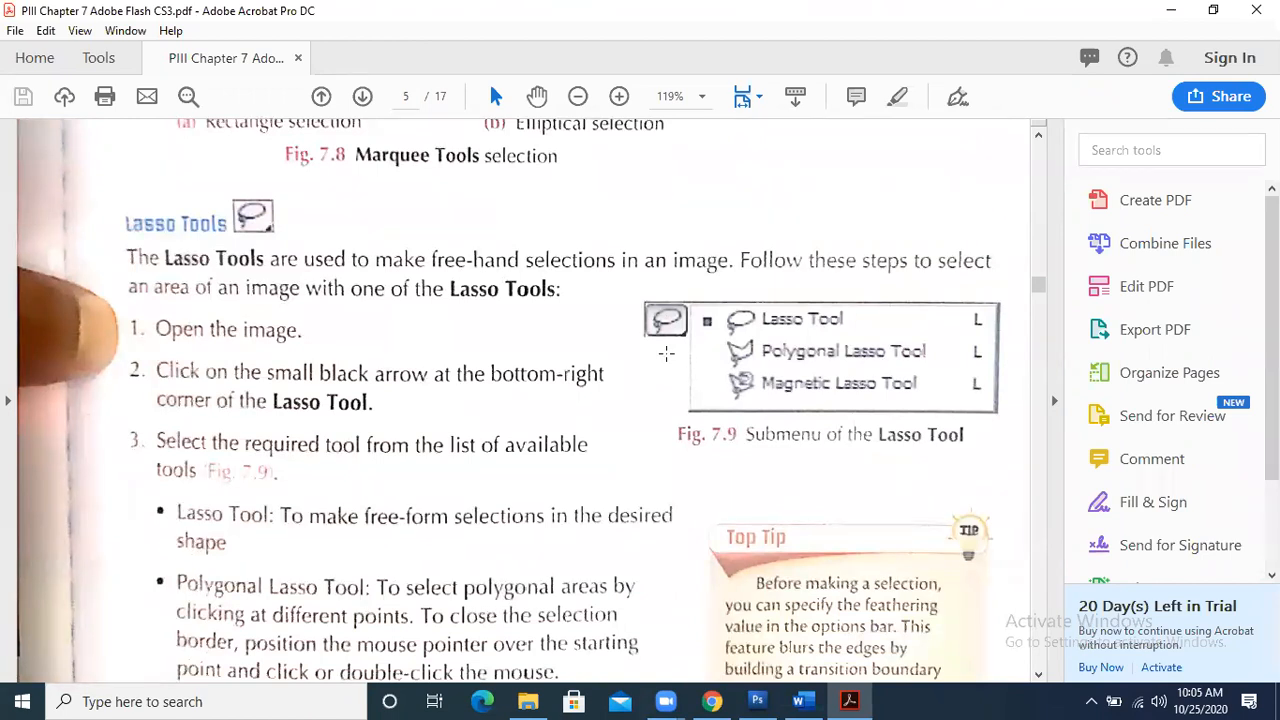
pyautogui.scroll(-10, 666, 352)
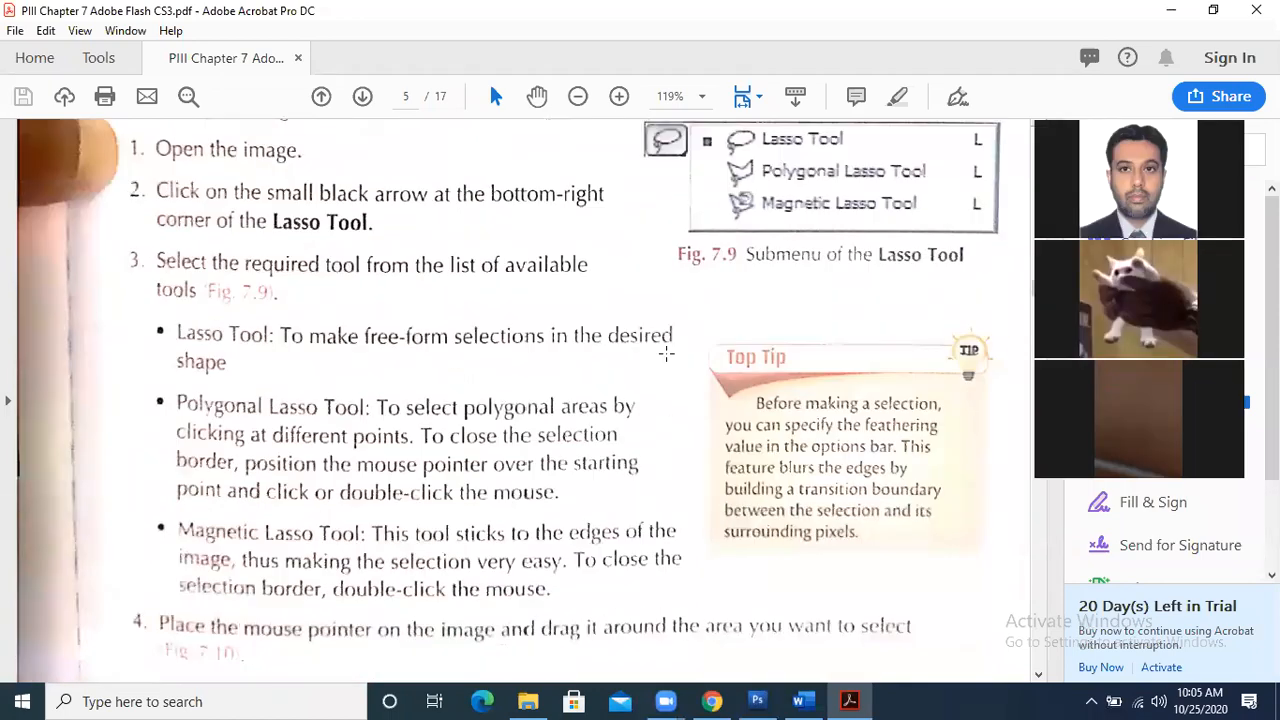
pyautogui.scroll(-1, 666, 352)
pyautogui.scroll(6, 666, 352)
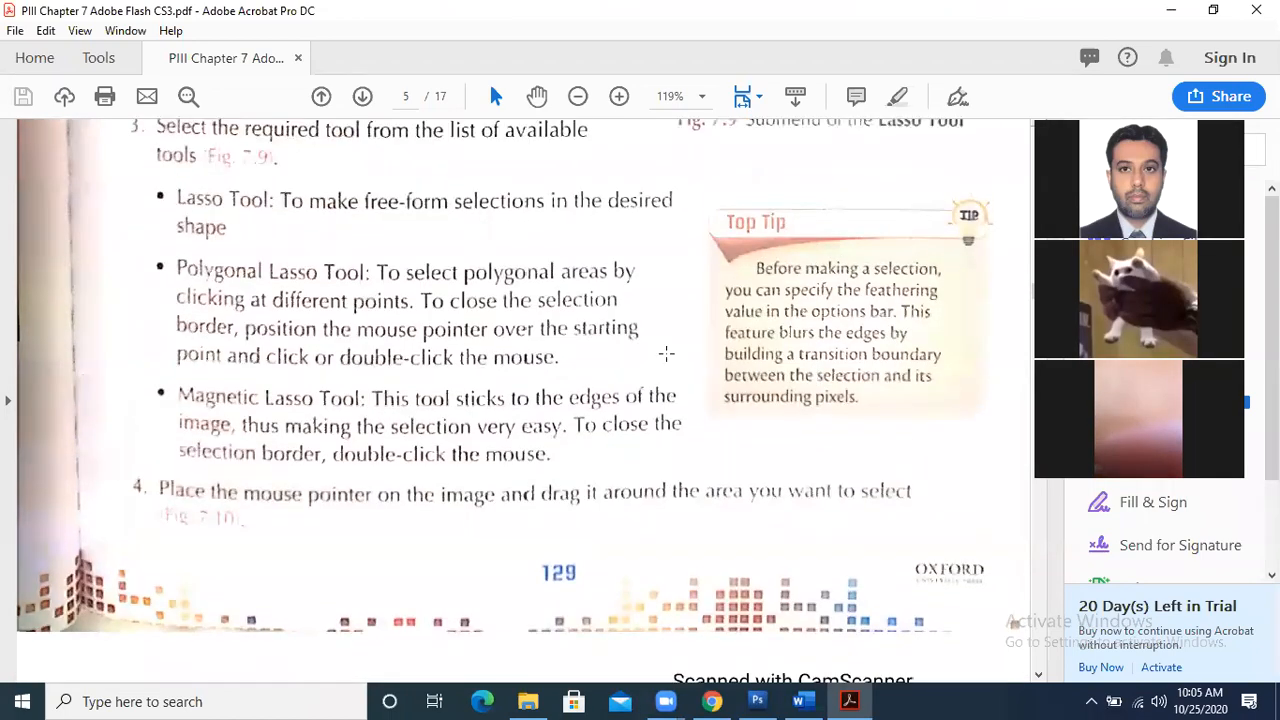
pyautogui.scroll(2, 666, 352)
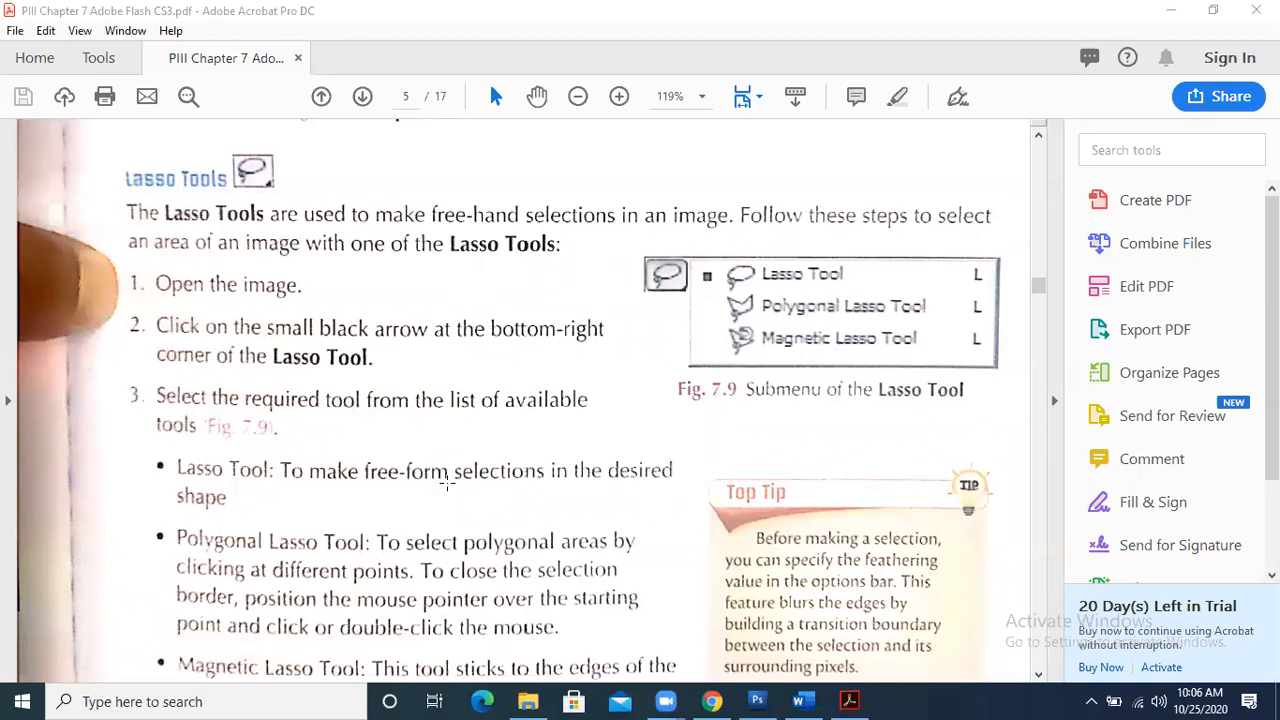
pyautogui.click(378, 243)
pyautogui.click(144, 391)
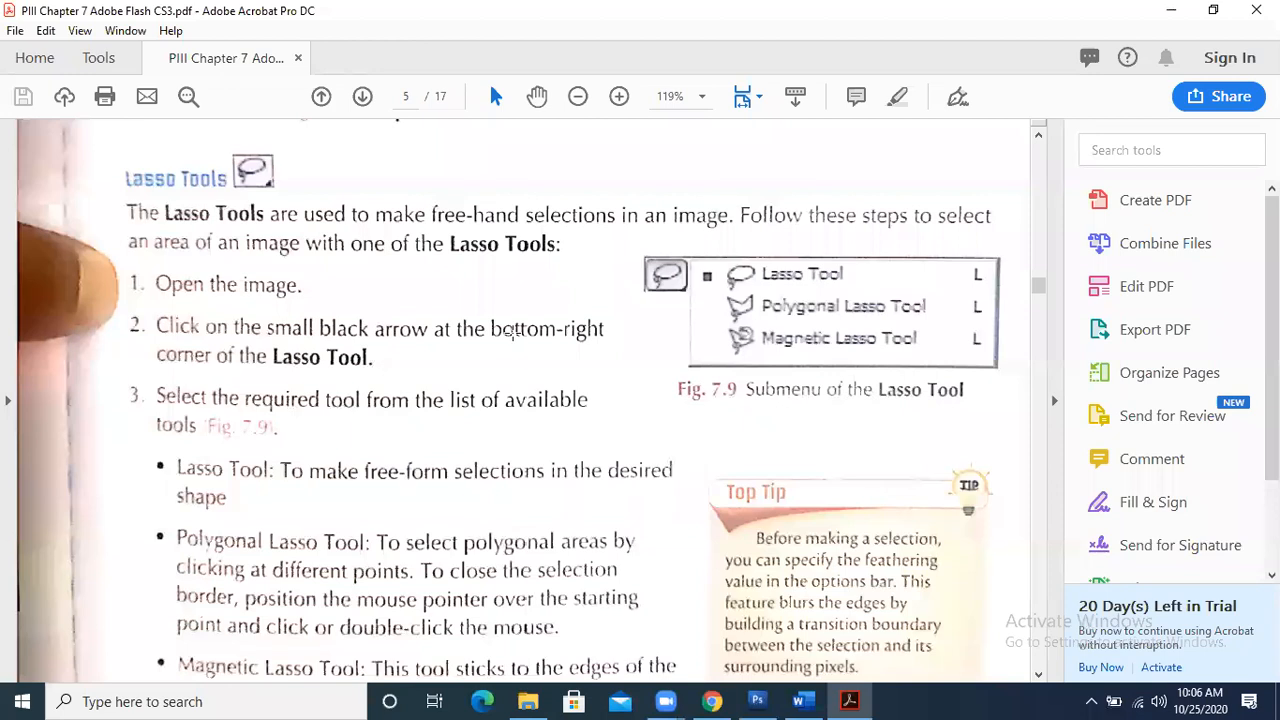
pyautogui.scroll(-4, 511, 333)
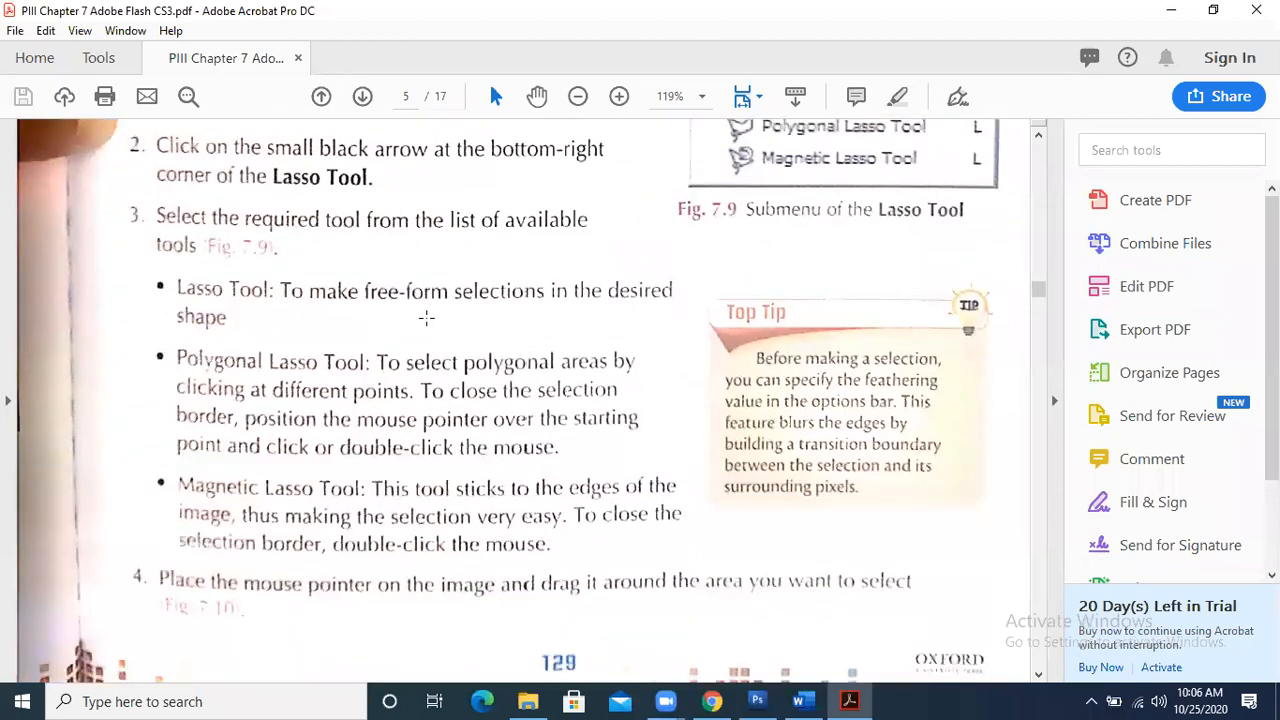
pyautogui.moveTo(299, 272); pyautogui.dragTo(716, 305)
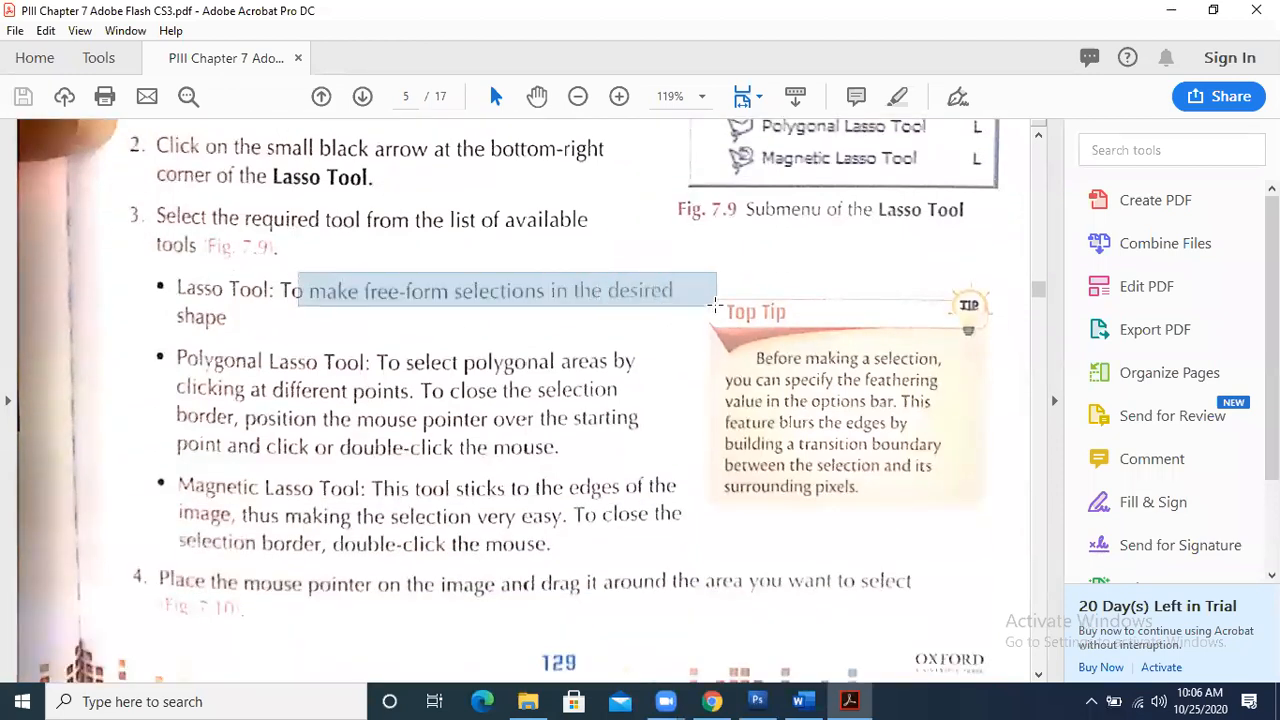
pyautogui.click(530, 318)
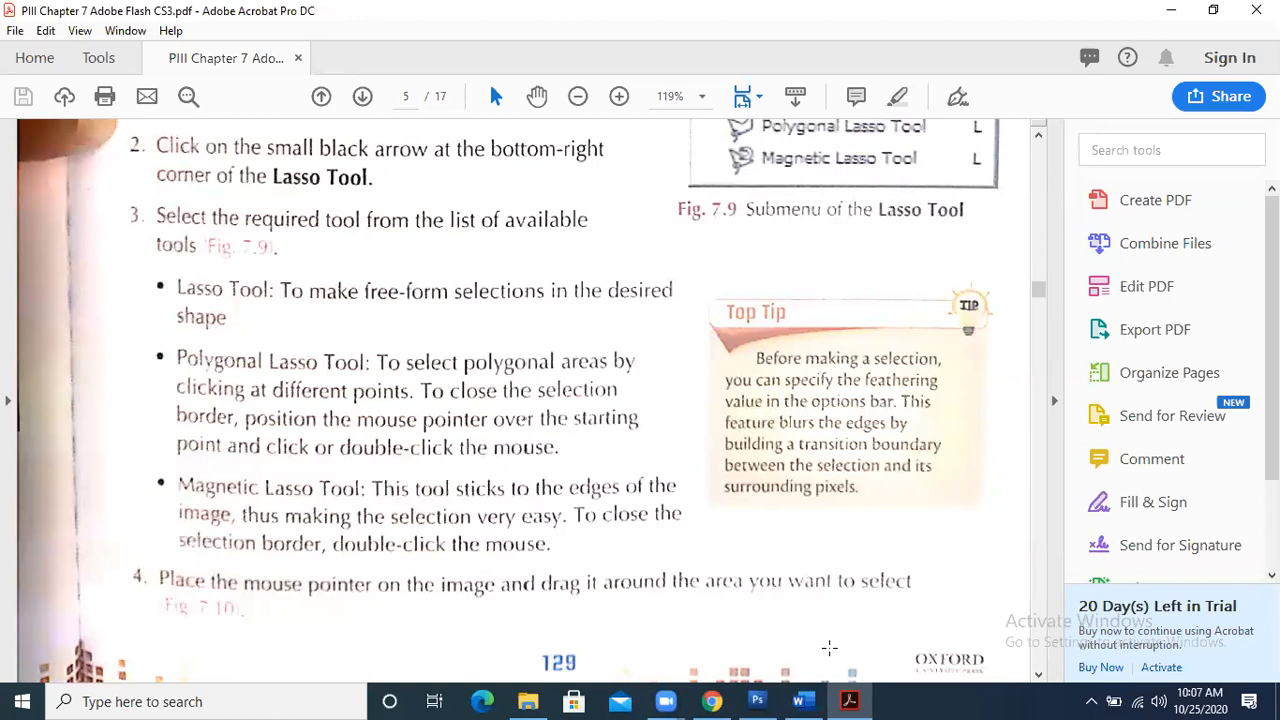
pyautogui.click(757, 701)
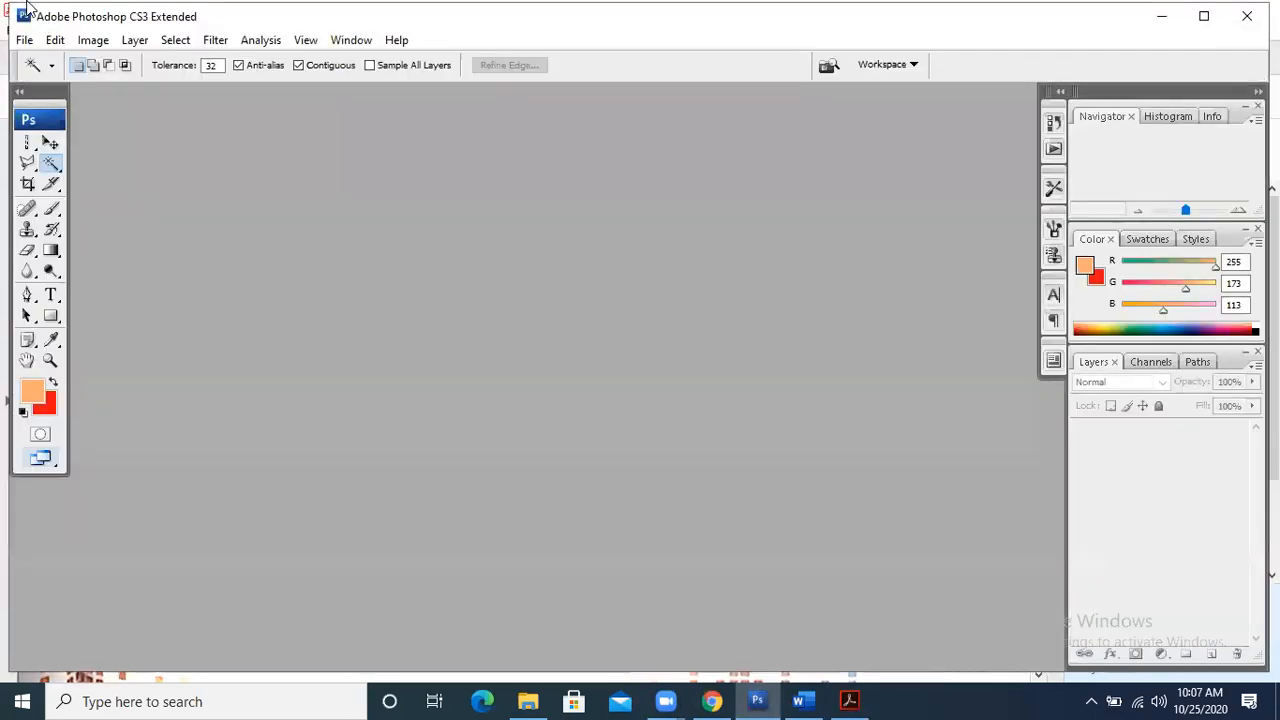
pyautogui.click(24, 40)
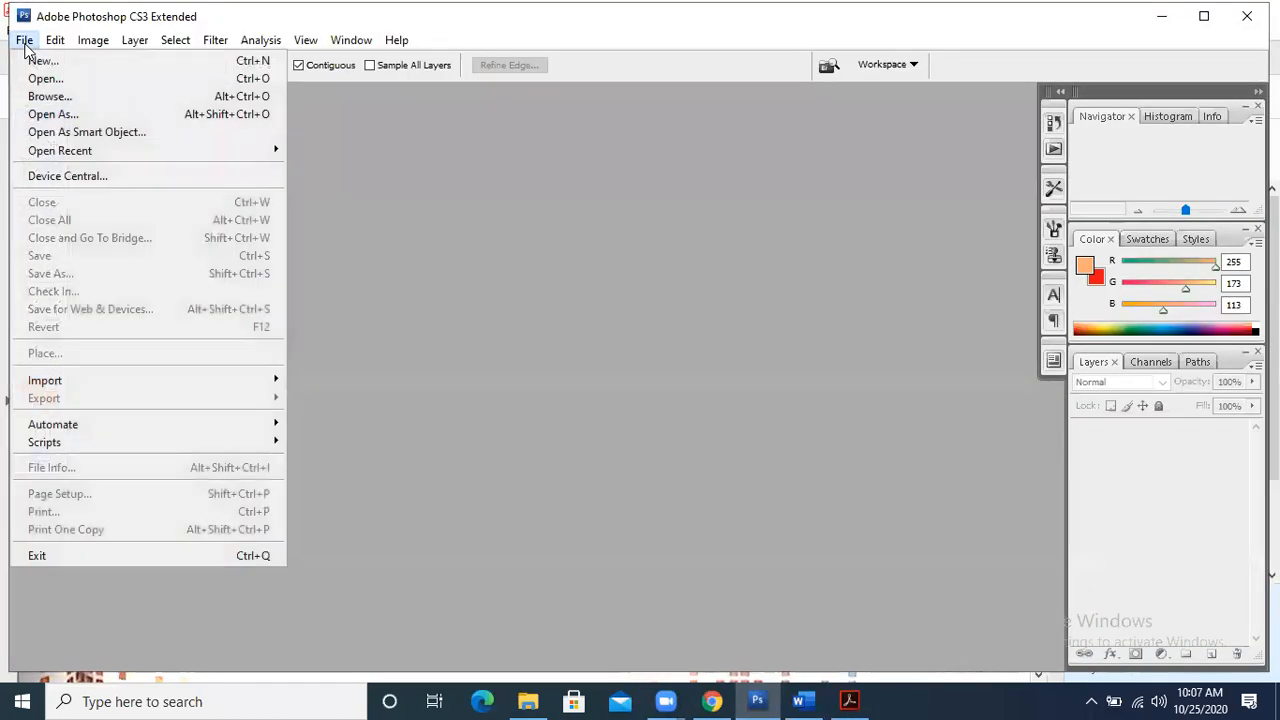
pyautogui.click(90, 79)
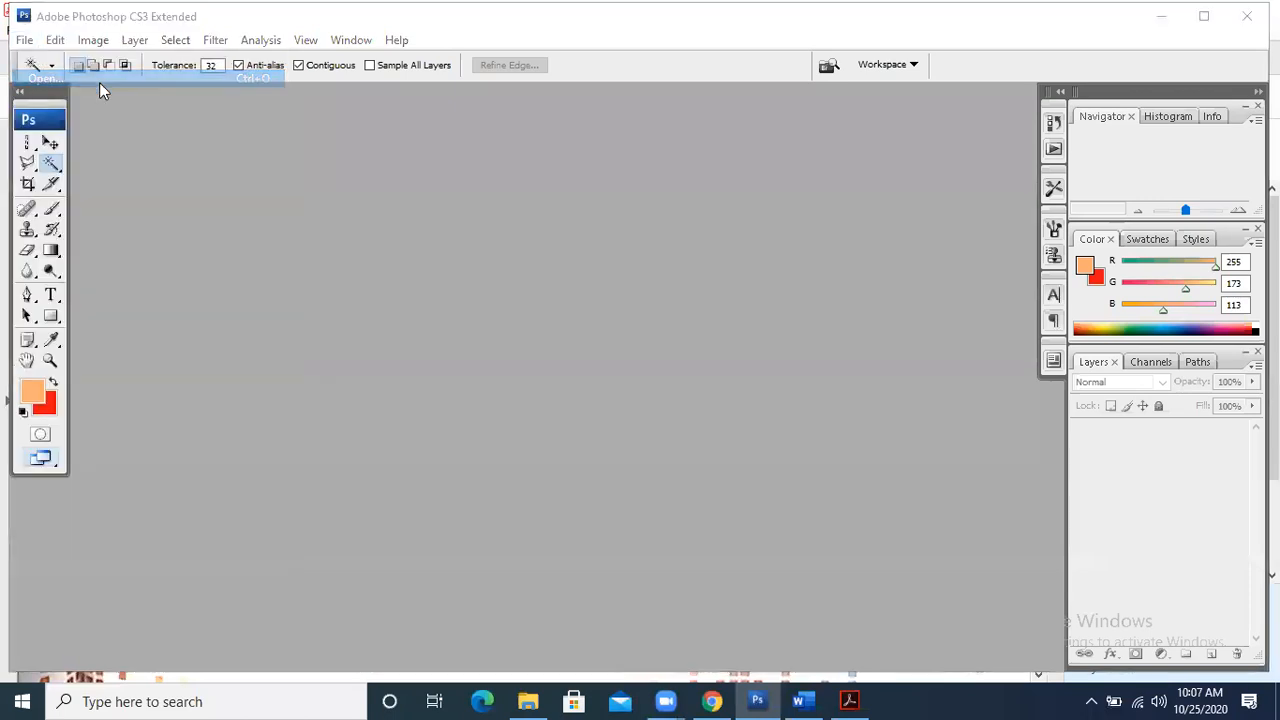
pyautogui.scroll(-3, 759, 180)
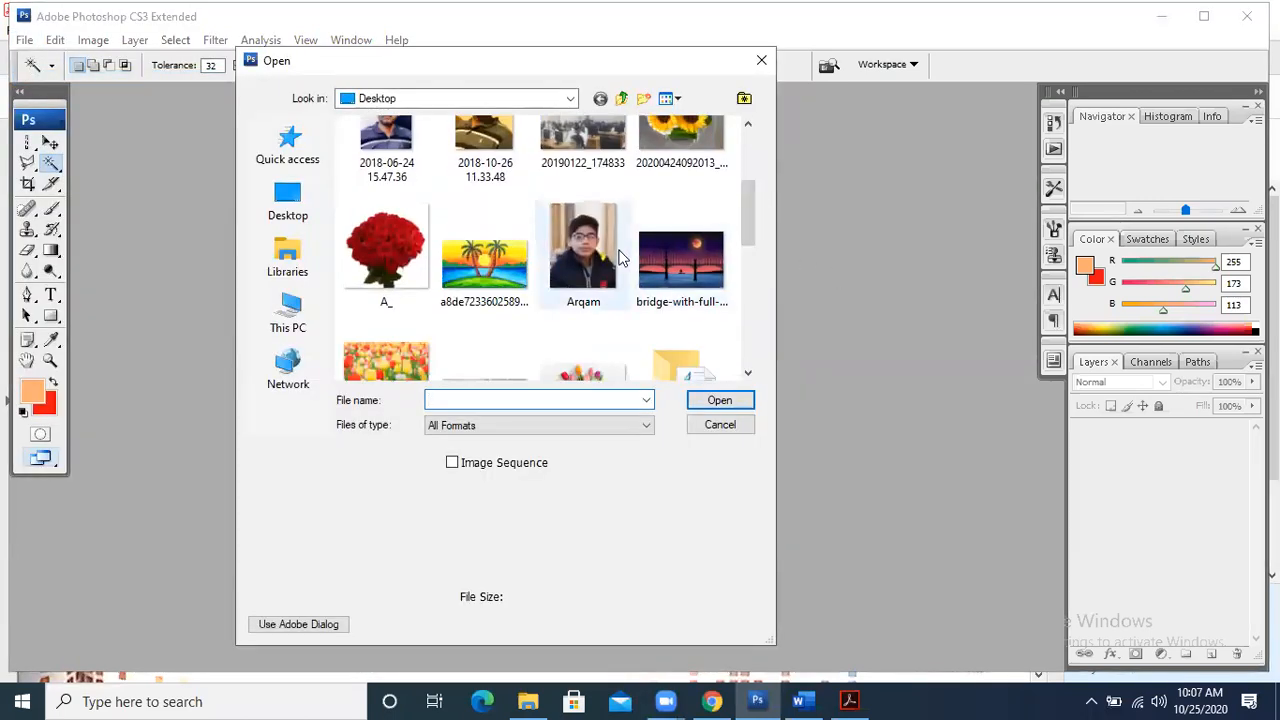
pyautogui.doubleClick(467, 265)
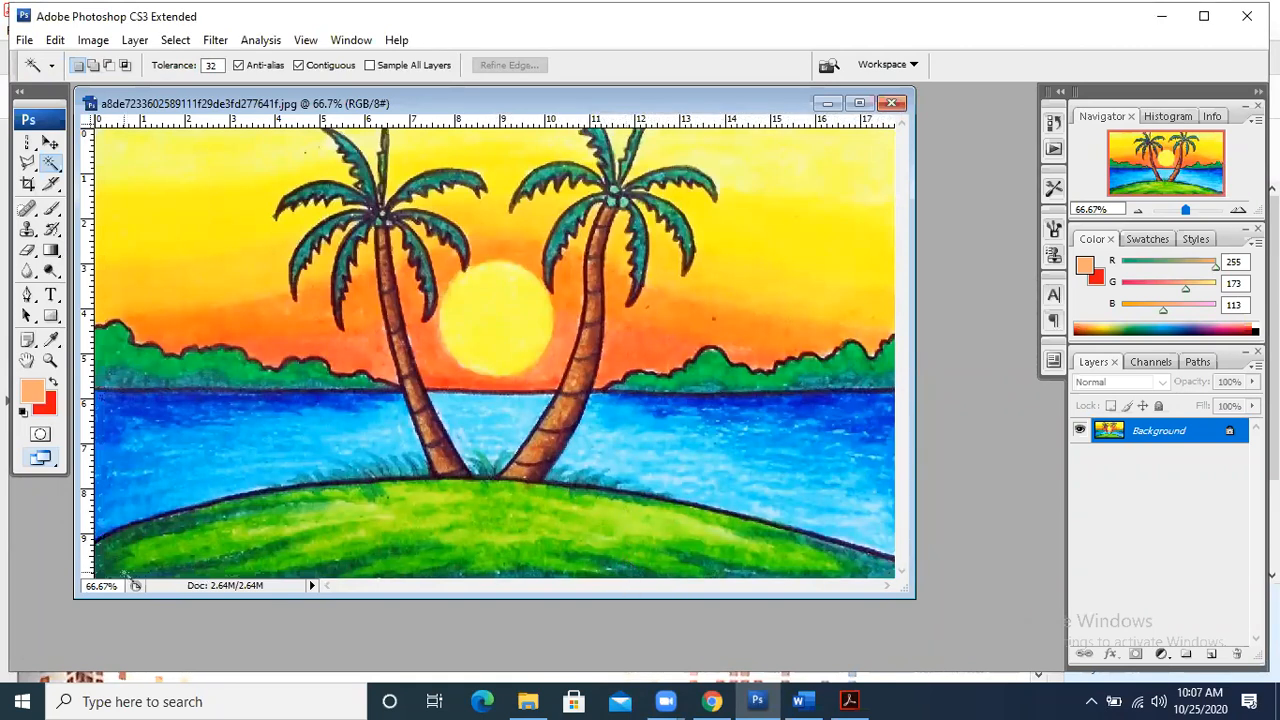
# - Trace the sun with a free-form Lasso Tool selection, and deselect it
pyautogui.click(30, 165)
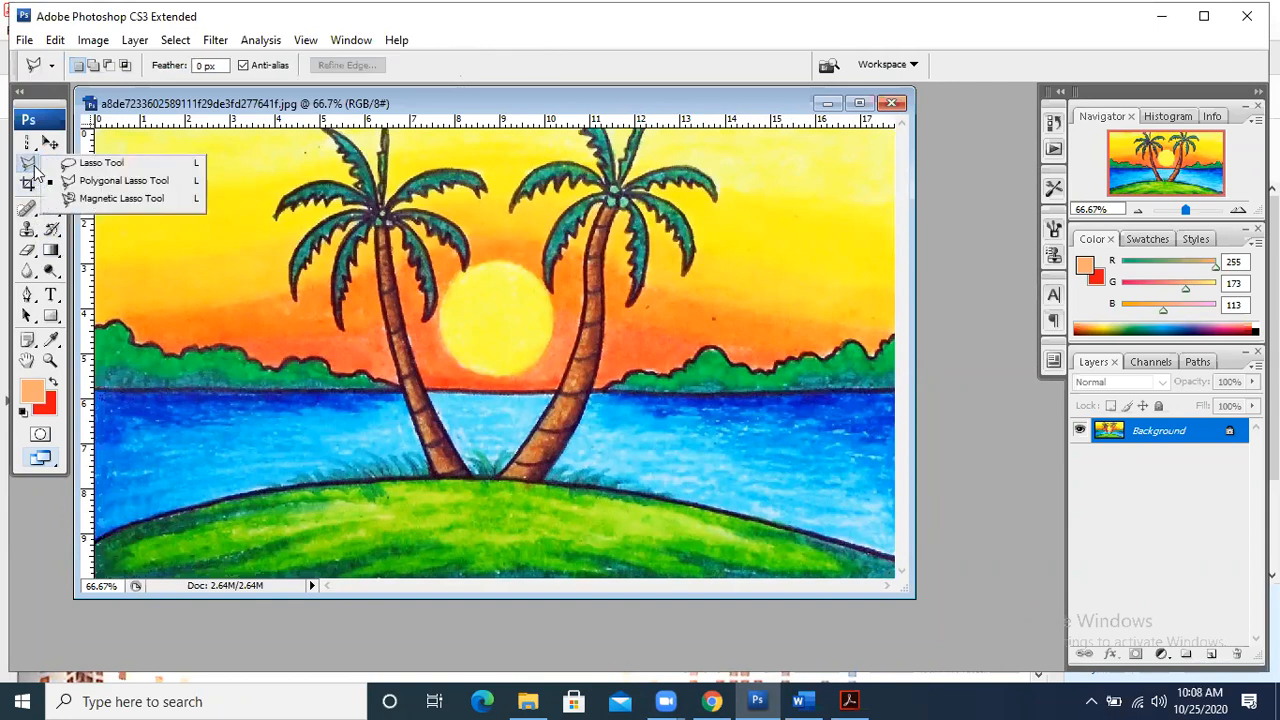
pyautogui.click(133, 161)
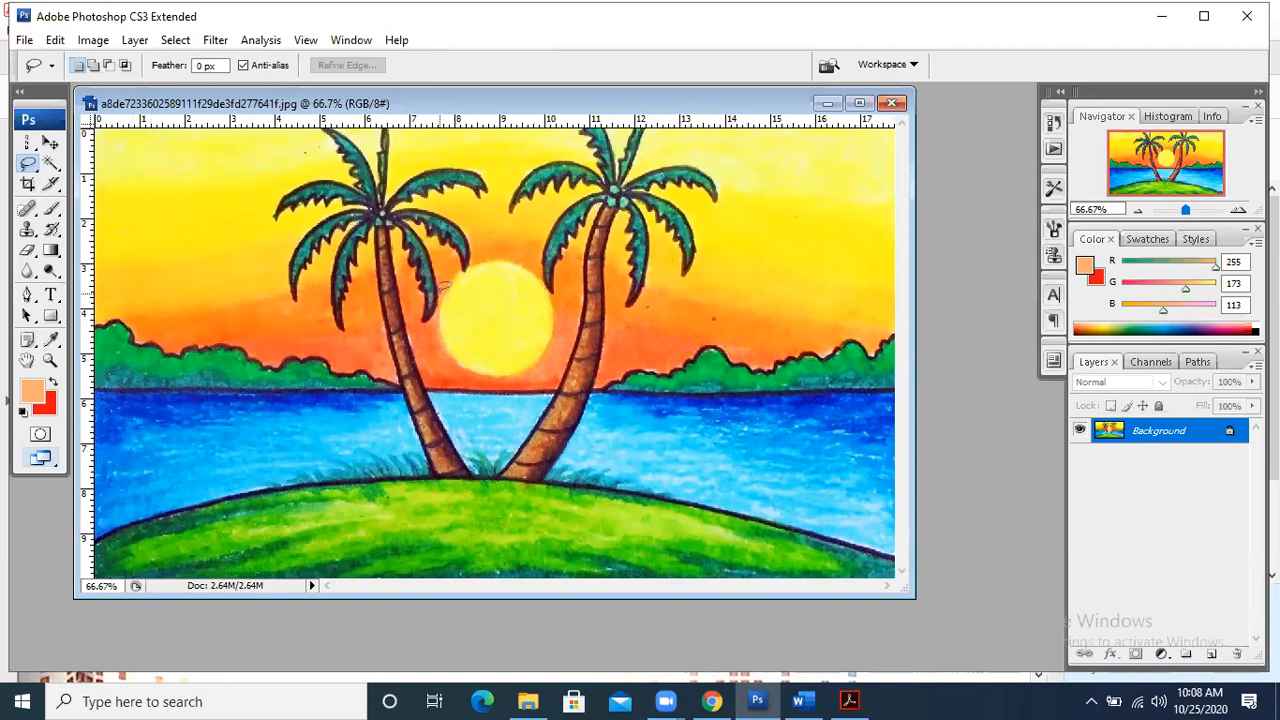
pyautogui.moveTo(453, 284)
pyautogui.mouseDown()
pyautogui.moveTo(468, 262)
pyautogui.moveTo(528, 268)
pyautogui.moveTo(550, 286)
pyautogui.moveTo(550, 355)
pyautogui.moveTo(495, 372)
pyautogui.moveTo(452, 358)
pyautogui.moveTo(456, 279)
pyautogui.mouseUp()
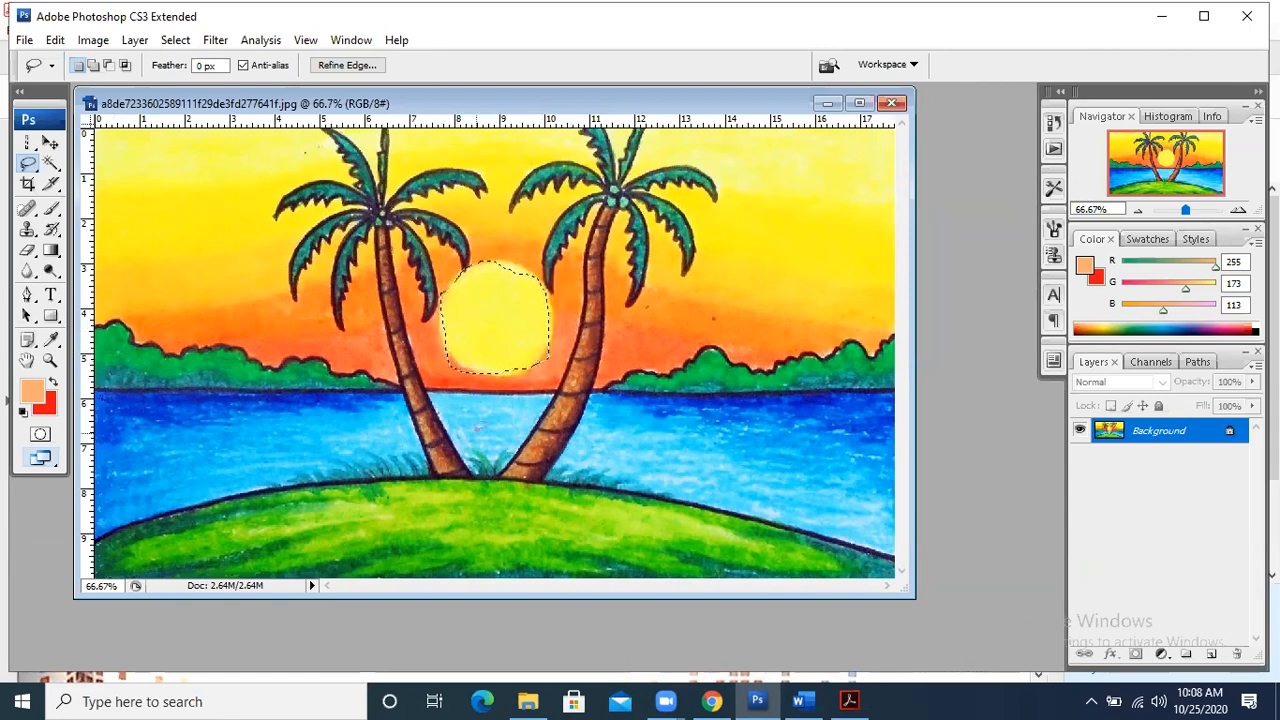
pyautogui.click(508, 297)
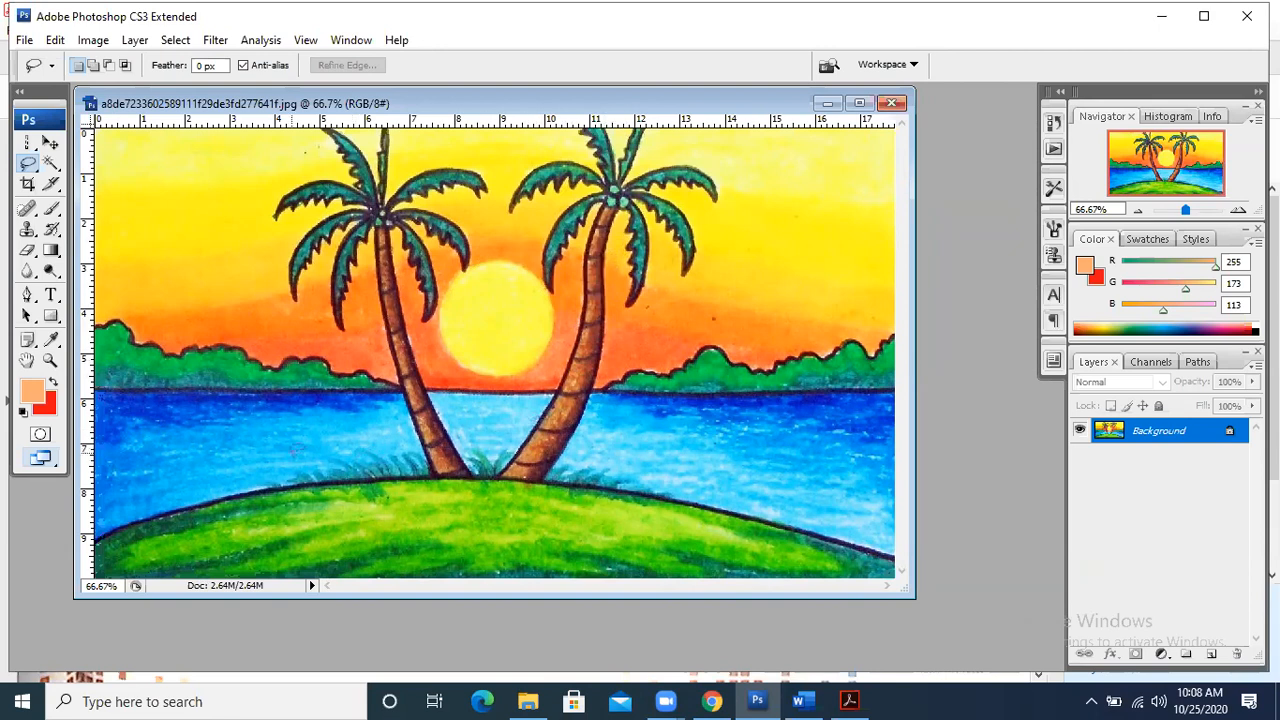
pyautogui.click(490, 262)
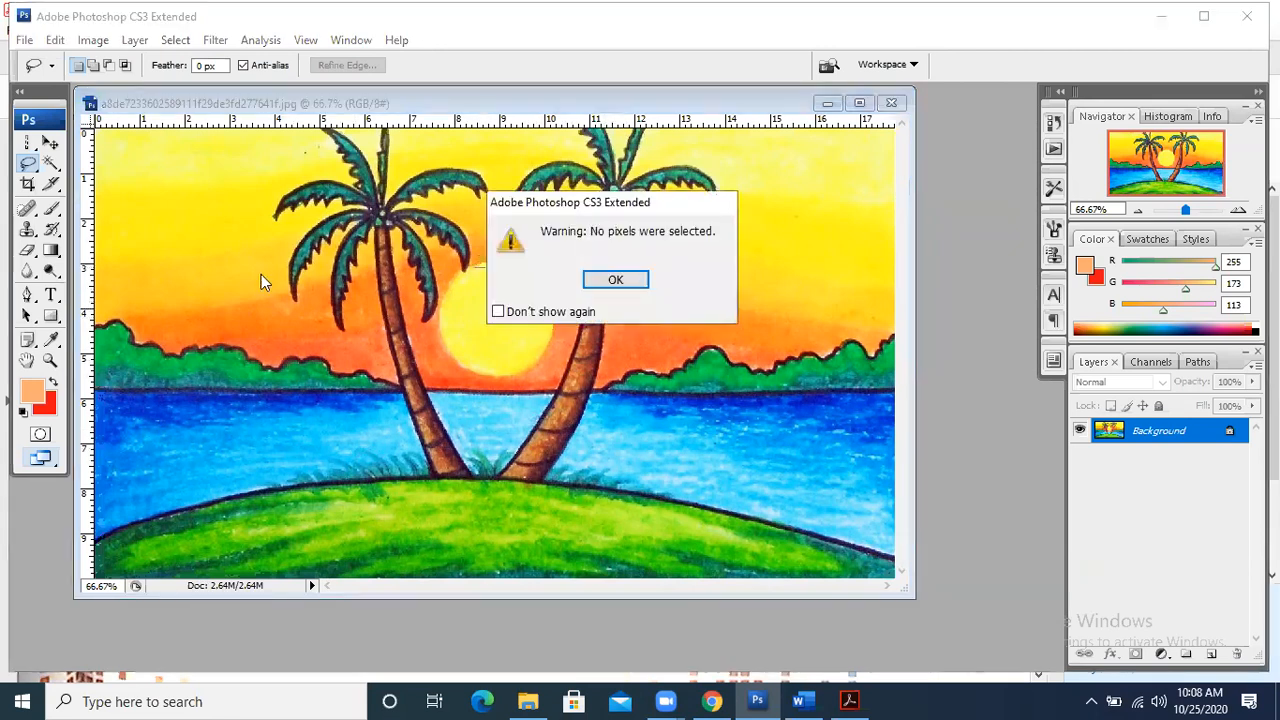
pyautogui.click(614, 277)
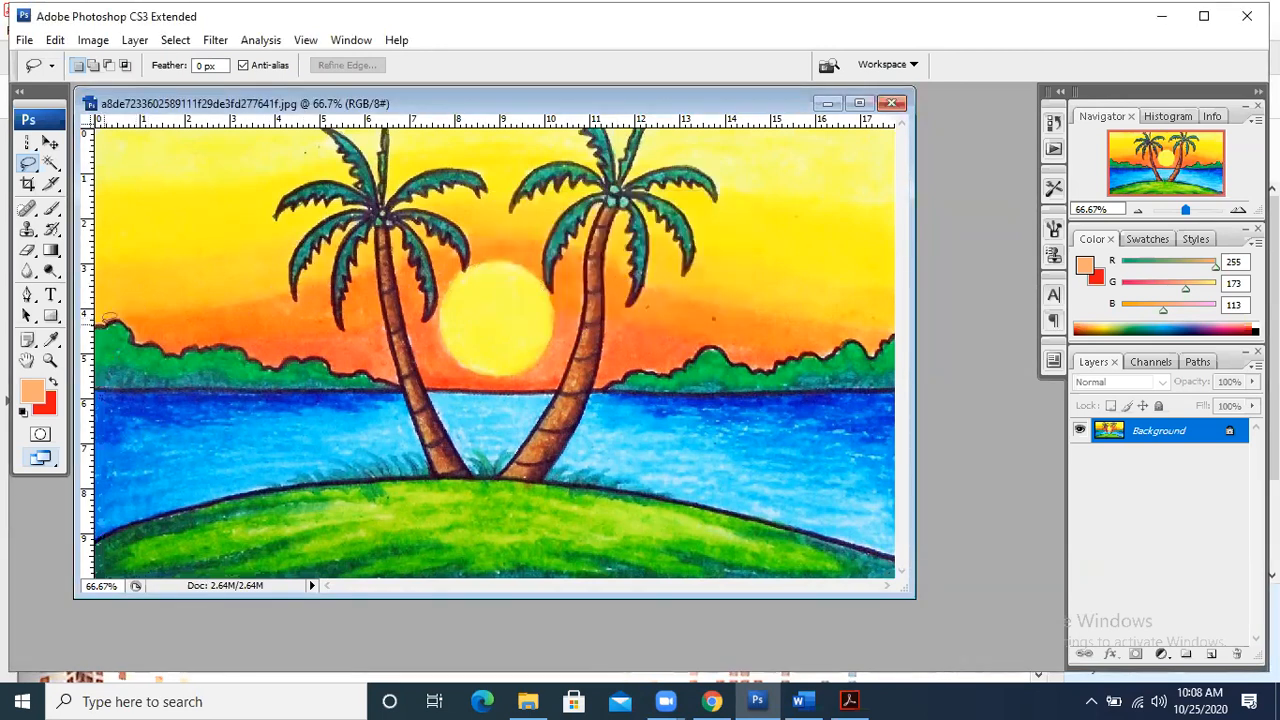
# - Outline the green bushes left of the palm trees with the Lasso Tool and copy the selection to a new layer
pyautogui.moveTo(104, 320)
pyautogui.mouseDown()
pyautogui.moveTo(136, 318)
pyautogui.moveTo(148, 342)
pyautogui.moveTo(186, 352)
pyautogui.moveTo(320, 356)
pyautogui.moveTo(332, 370)
pyautogui.moveTo(402, 378)
pyautogui.moveTo(118, 380)
pyautogui.moveTo(88, 332)
pyautogui.mouseUp()
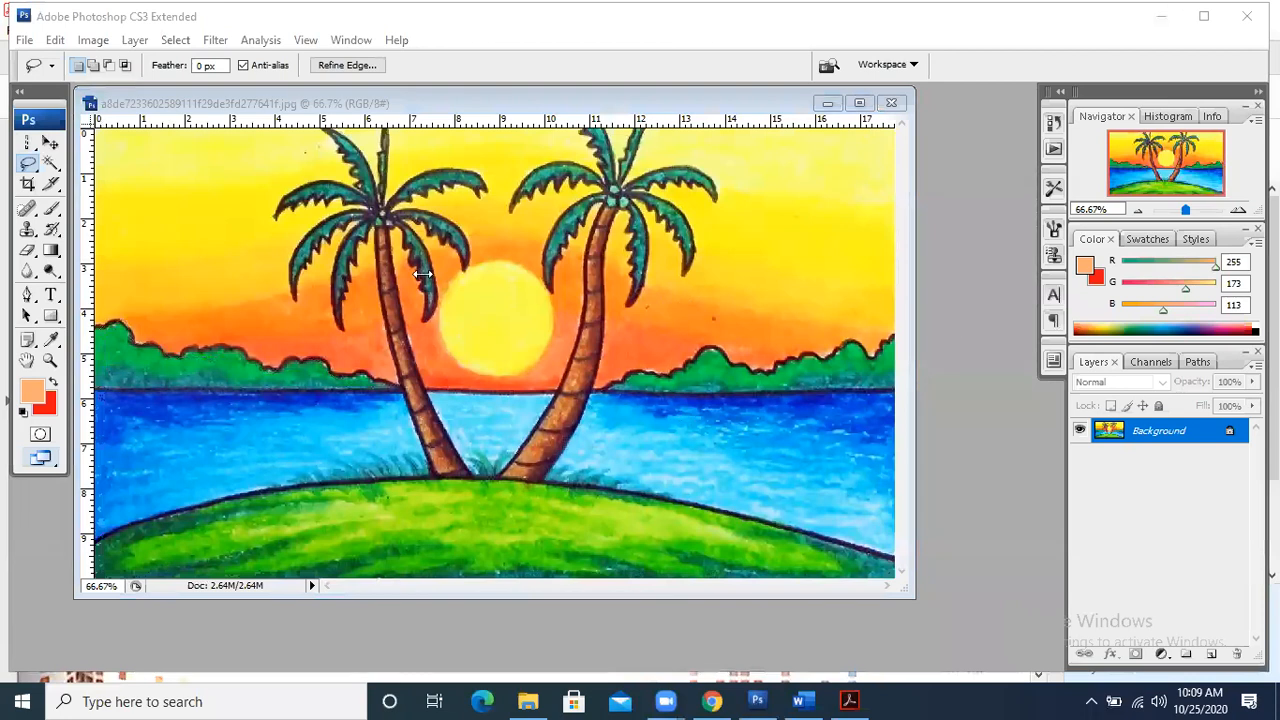
pyautogui.click(48, 145)
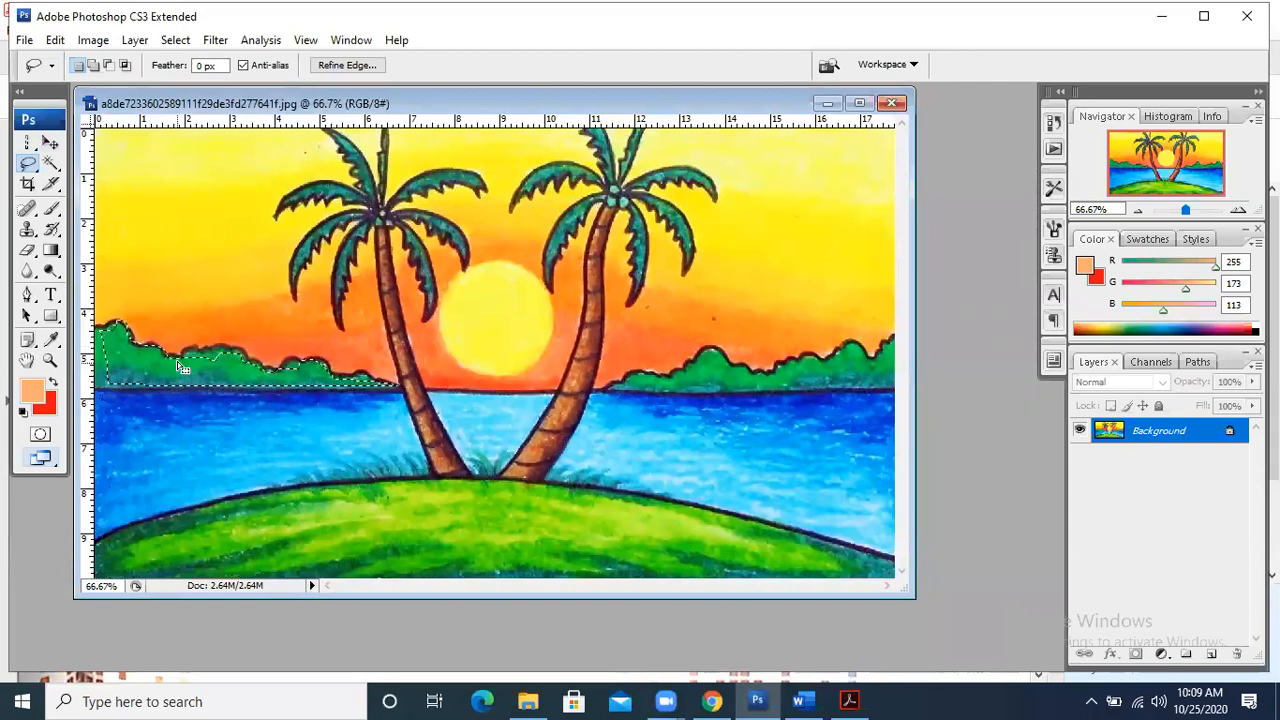
pyautogui.click(52, 145)
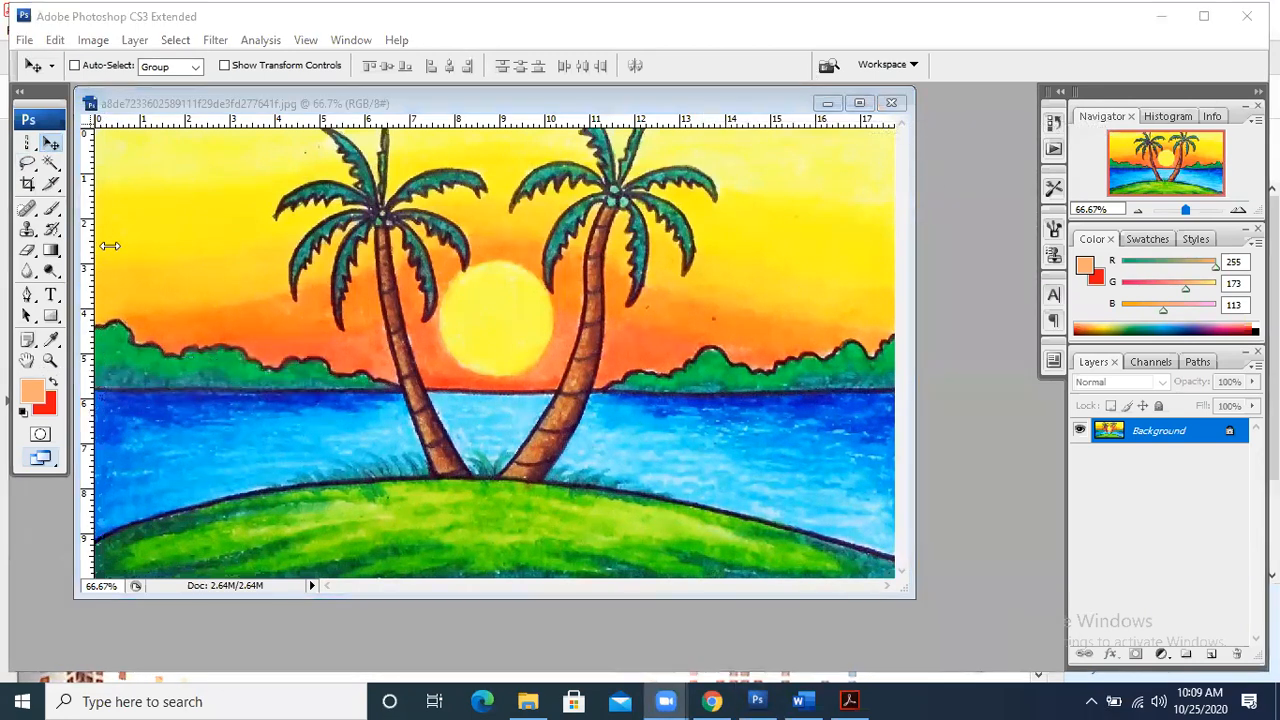
pyautogui.click(60, 160)
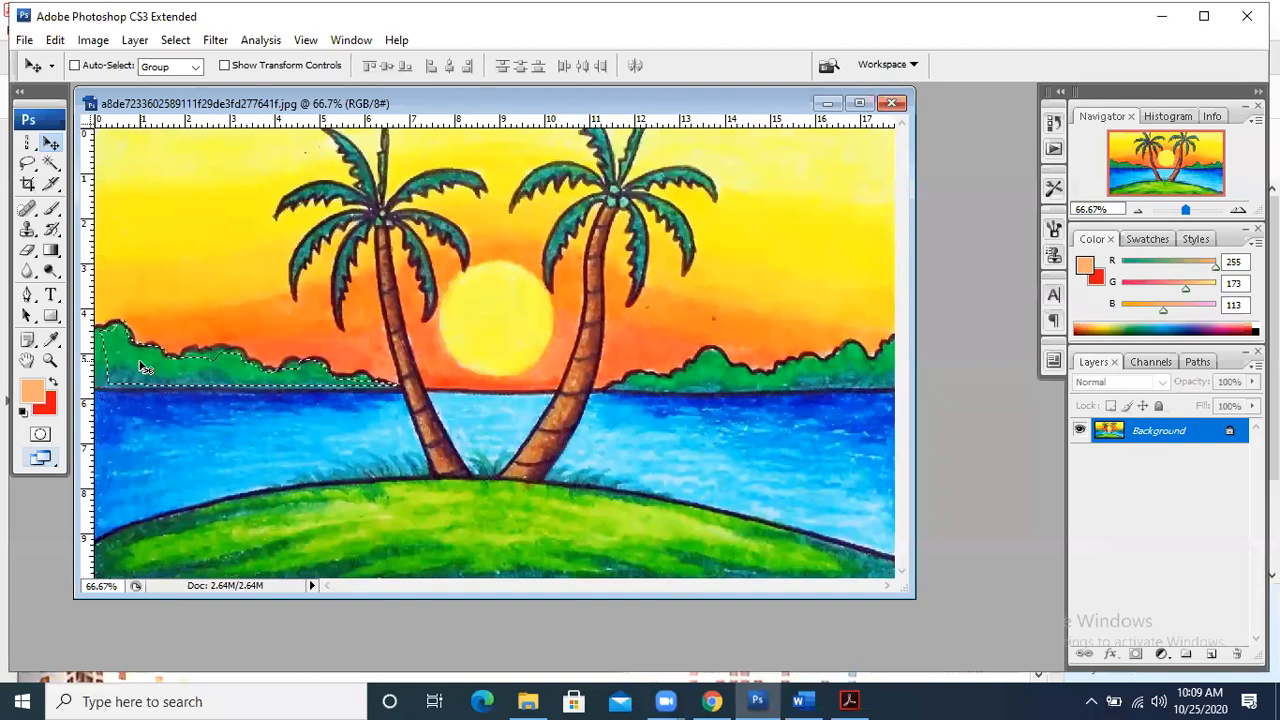
pyautogui.hotkey('ctrl', 'j')
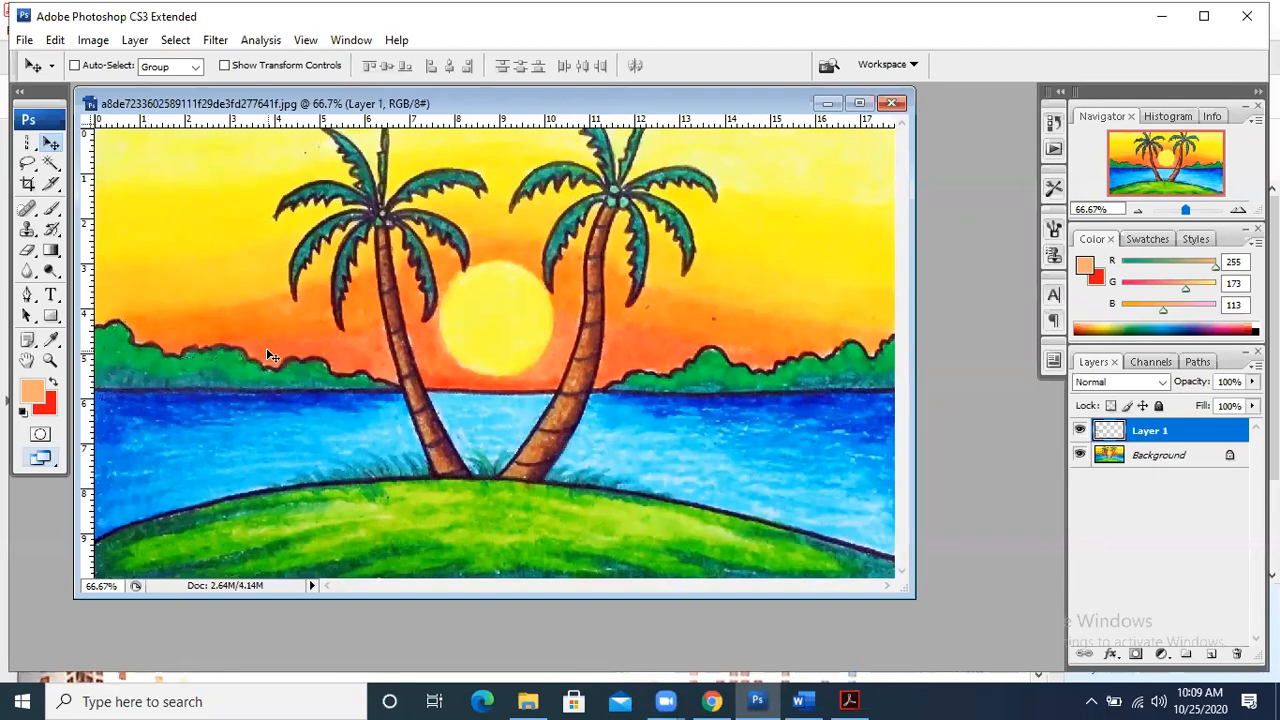
# - Move the copied bushes onto the left part of the grassy hill, at the water's edge
pyautogui.moveTo(234, 386)
pyautogui.mouseDown()
pyautogui.moveTo(260, 305)
pyautogui.moveTo(754, 265)
pyautogui.moveTo(730, 466)
pyautogui.mouseUp()
pyautogui.moveTo(729, 464); pyautogui.dragTo(571, 515)
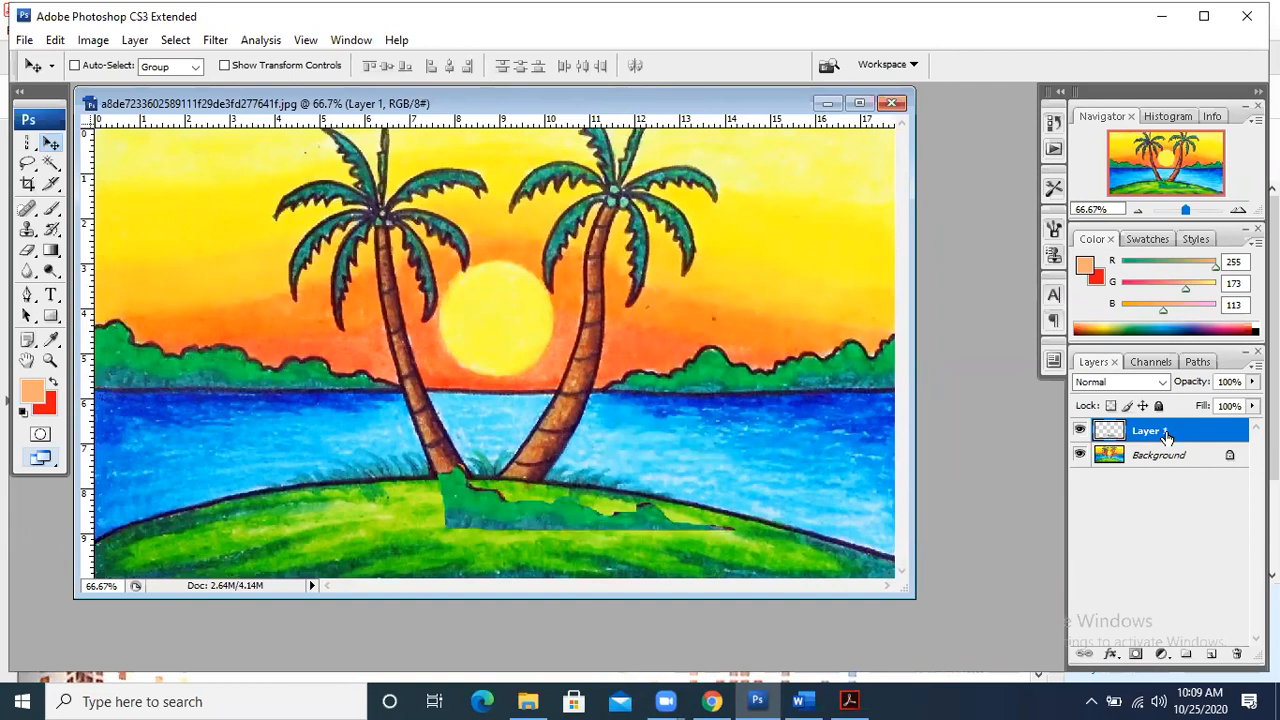
pyautogui.moveTo(494, 525); pyautogui.dragTo(211, 502)
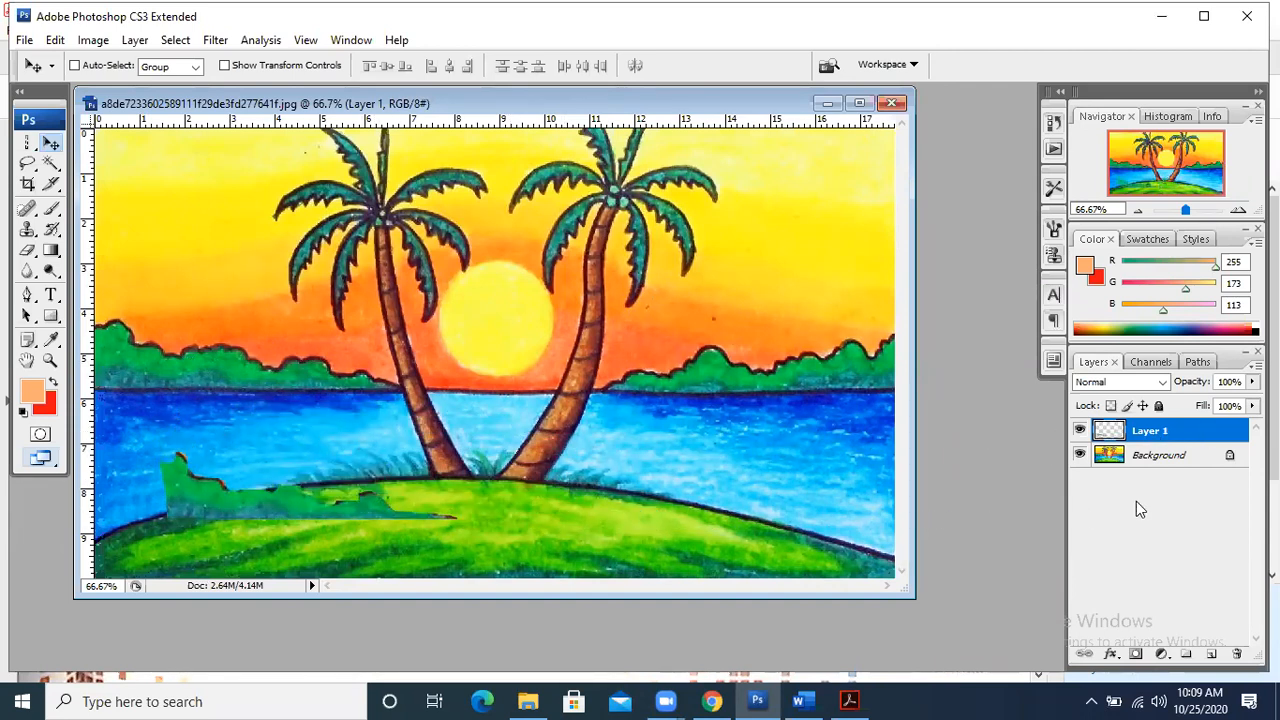
# - On the Background layer, outline the orange sky above the bushes right of the palm trees with the Polygonal Lasso Tool
pyautogui.click(1152, 455)
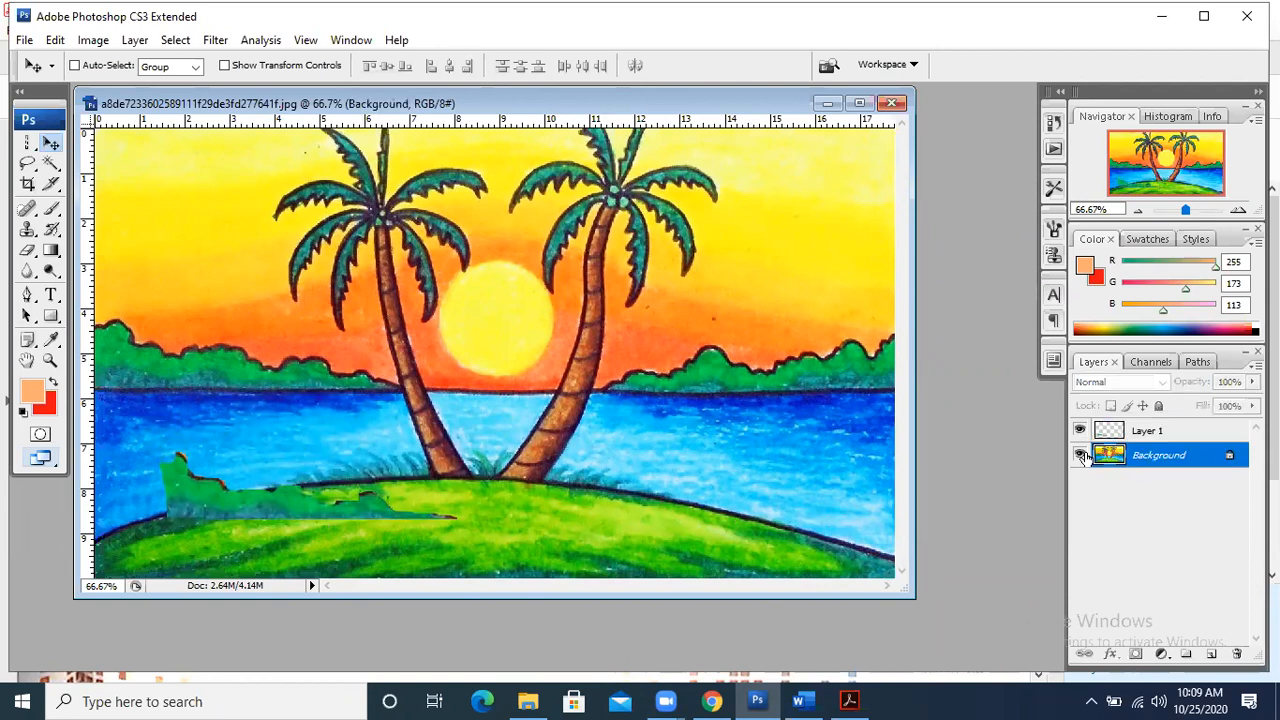
pyautogui.click(29, 165)
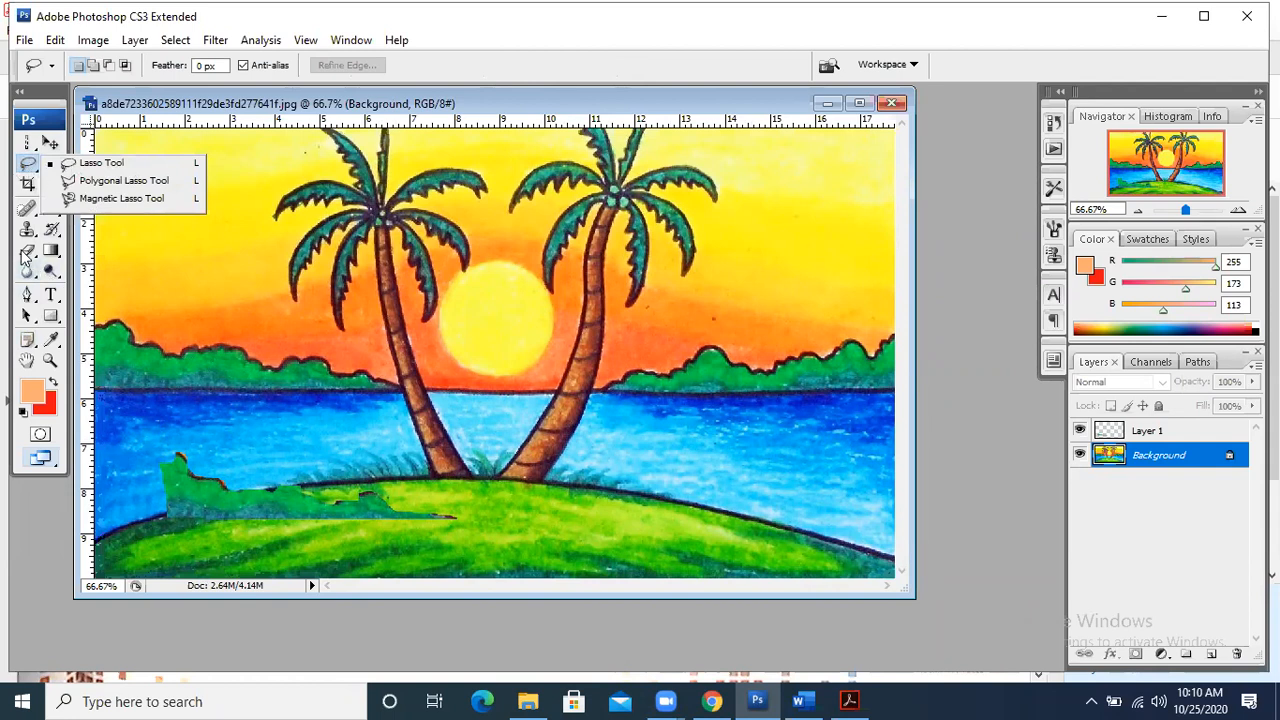
pyautogui.click(120, 181)
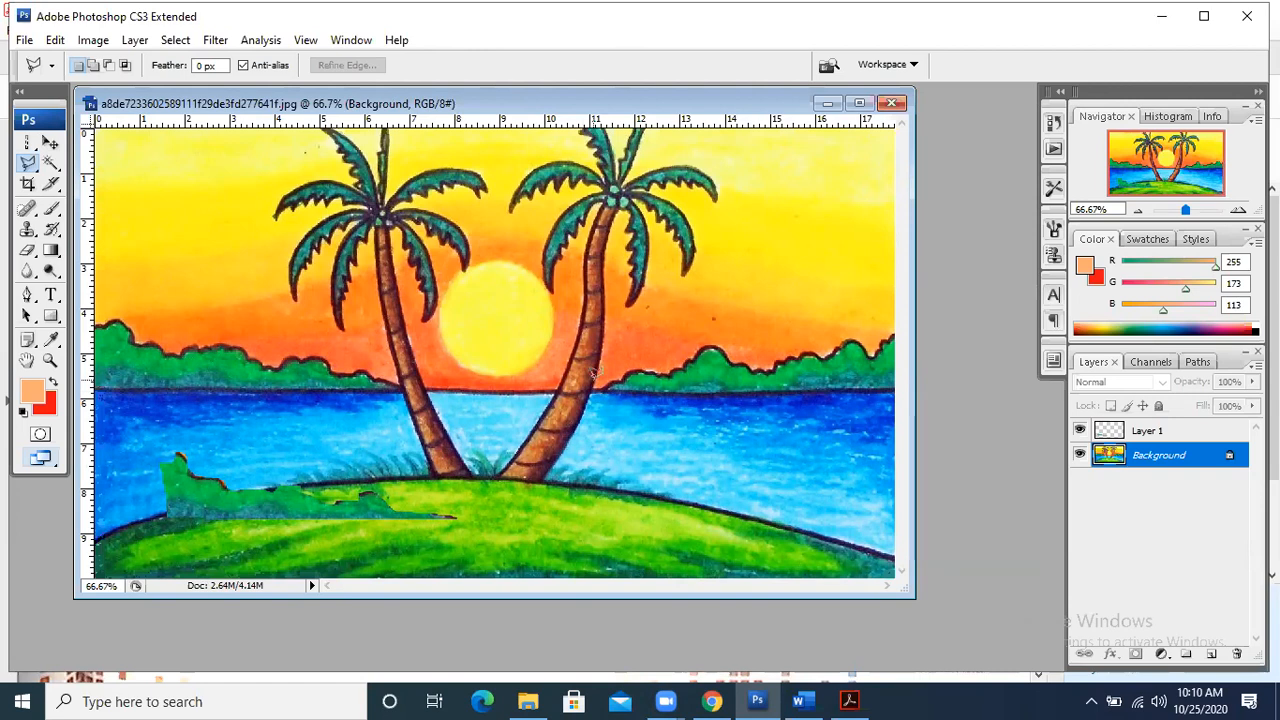
pyautogui.click(889, 314)
pyautogui.click(887, 329)
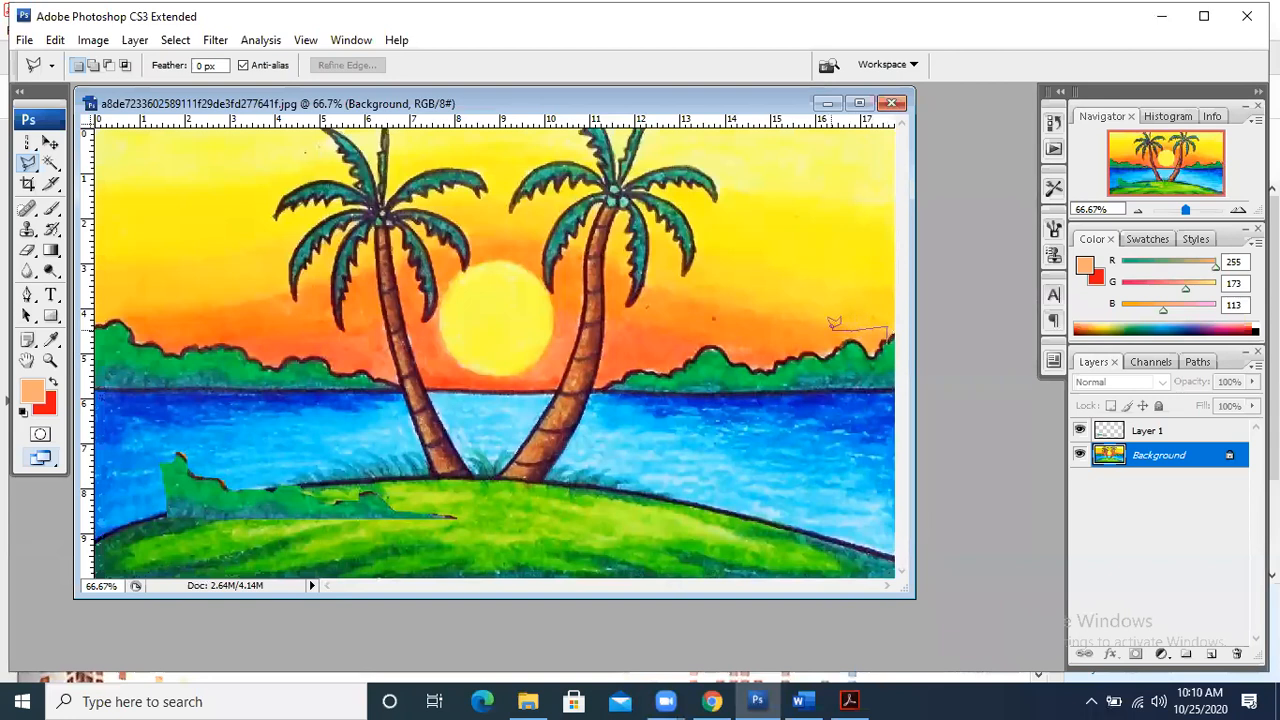
pyautogui.click(804, 323)
pyautogui.click(641, 289)
pyautogui.click(712, 343)
pyautogui.click(740, 350)
pyautogui.click(834, 346)
pyautogui.click(848, 339)
pyautogui.click(868, 342)
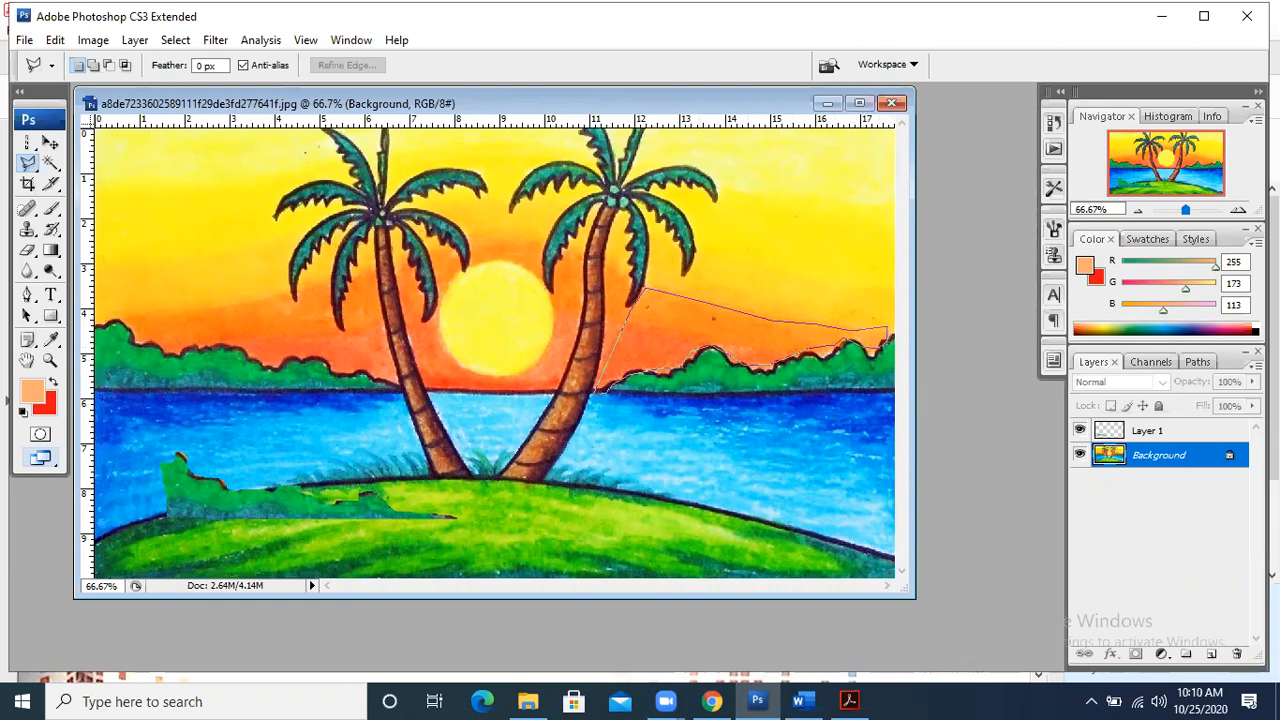
pyautogui.click(880, 327)
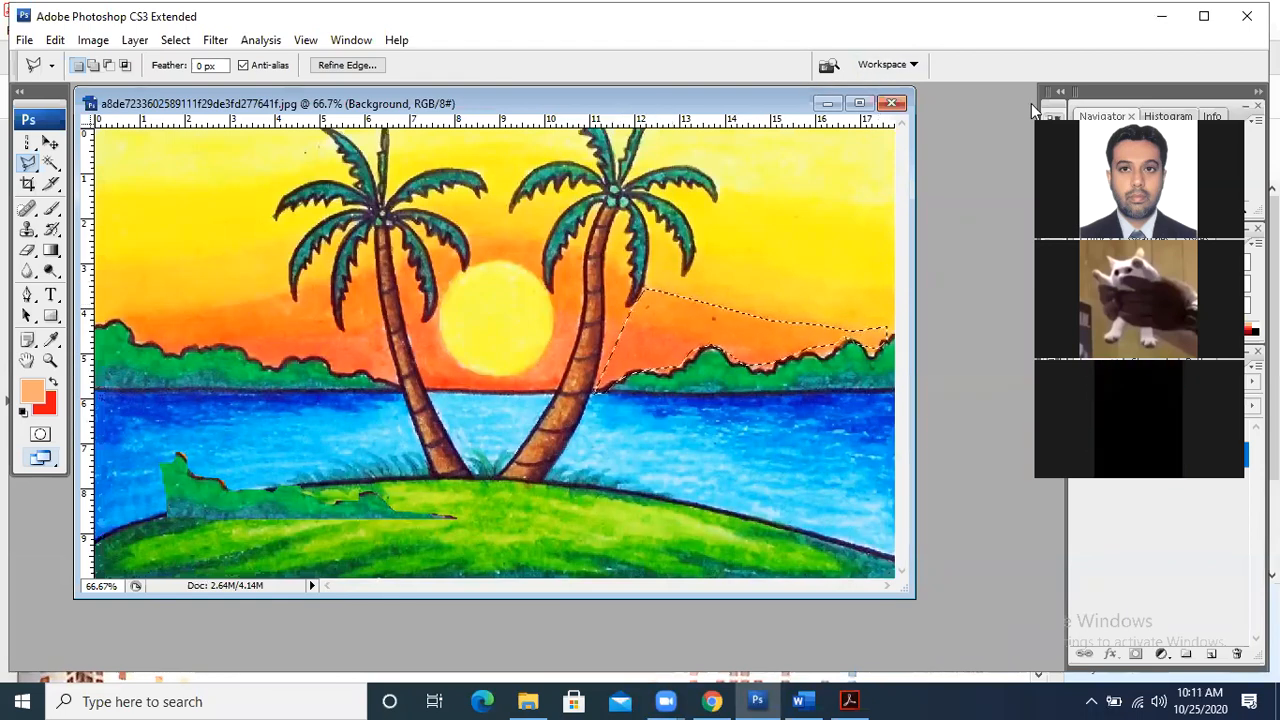
# - Copy the selected orange sky to a new layer and move the piece down onto the right side of the grassy hill
pyautogui.press('v')
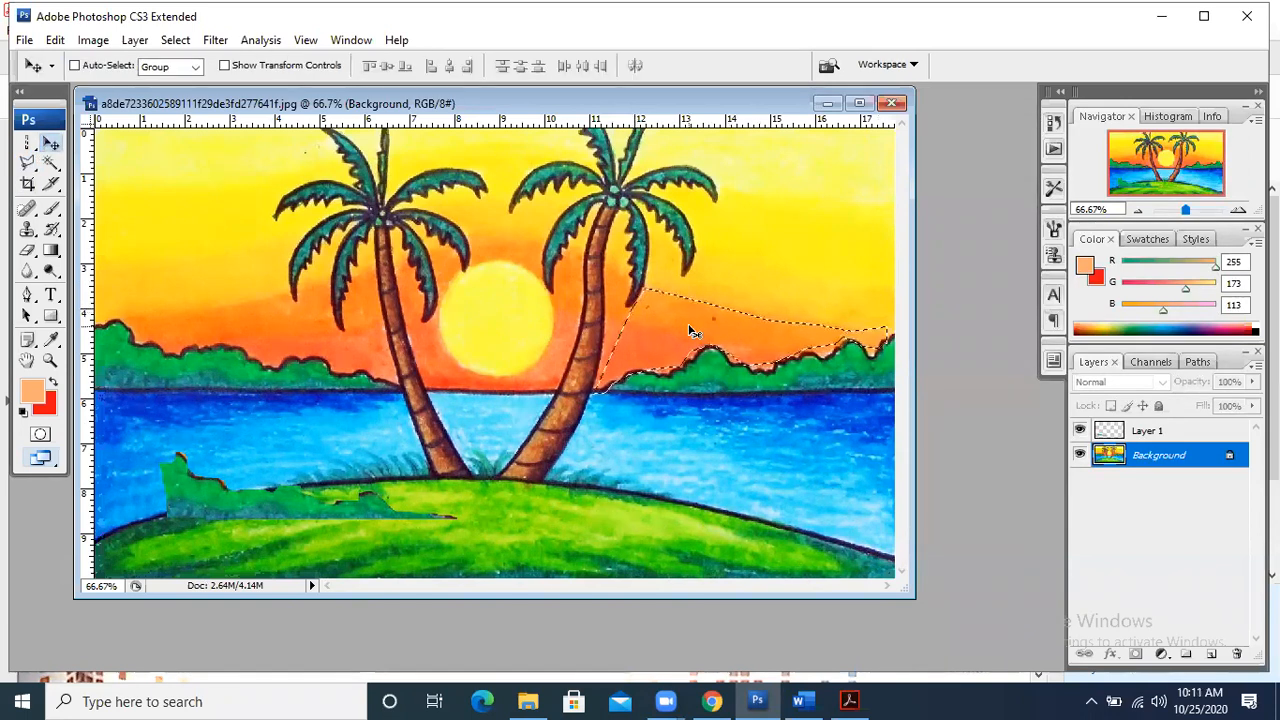
pyautogui.hotkey('ctrl', 'j')
pyautogui.moveTo(705, 325); pyautogui.dragTo(690, 490)
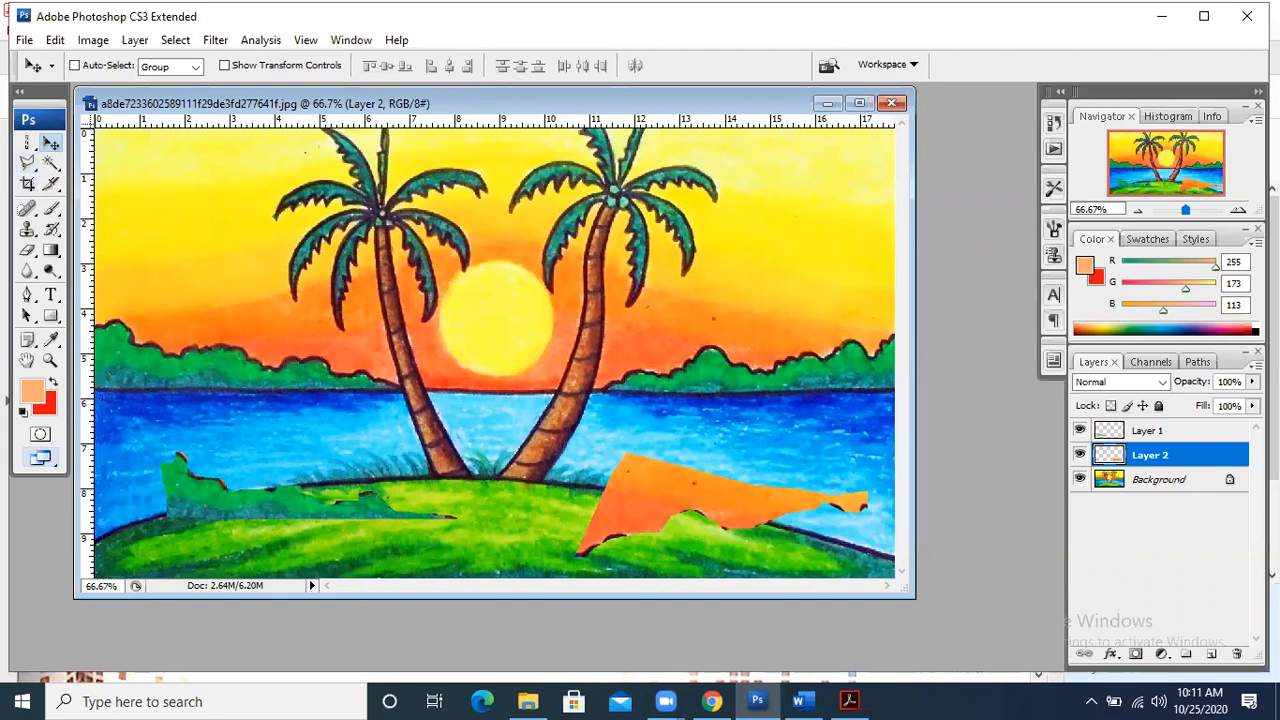
# - On the Background layer, outline a yellow sky area in the image's upper-left corner with the Polygonal Lasso Tool
pyautogui.click(1150, 484)
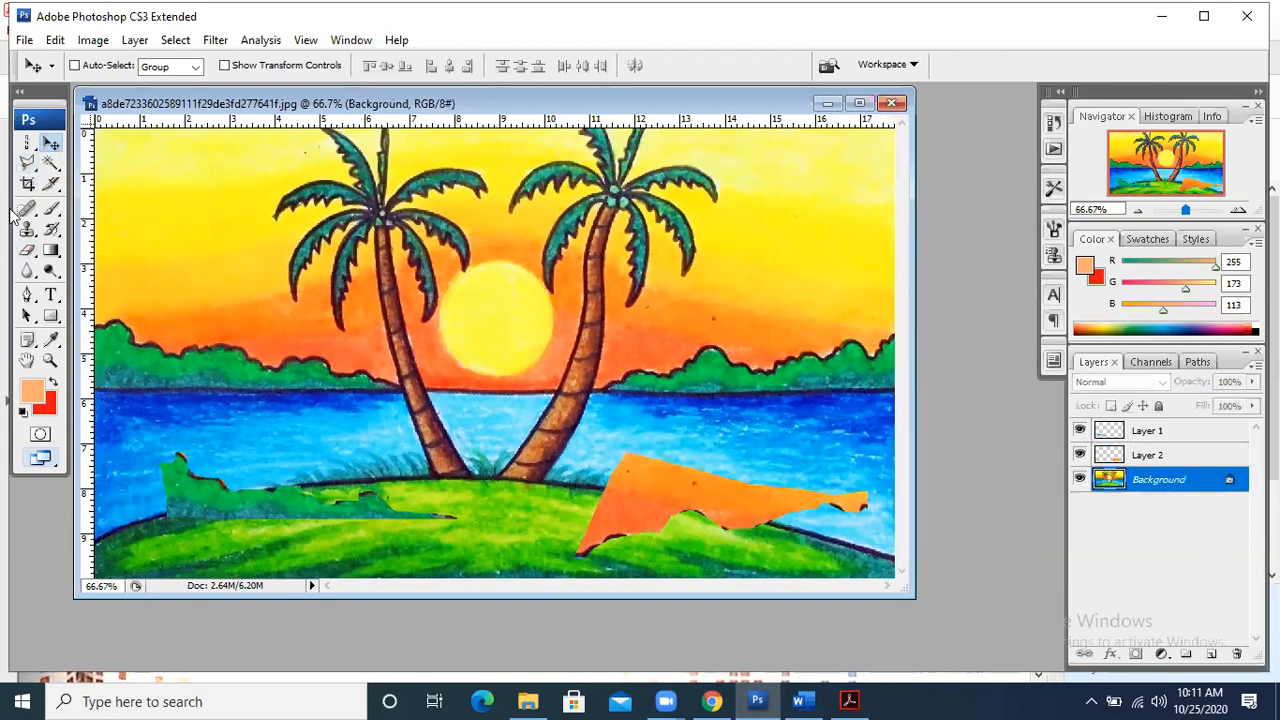
pyautogui.click(48, 164)
pyautogui.click(28, 163)
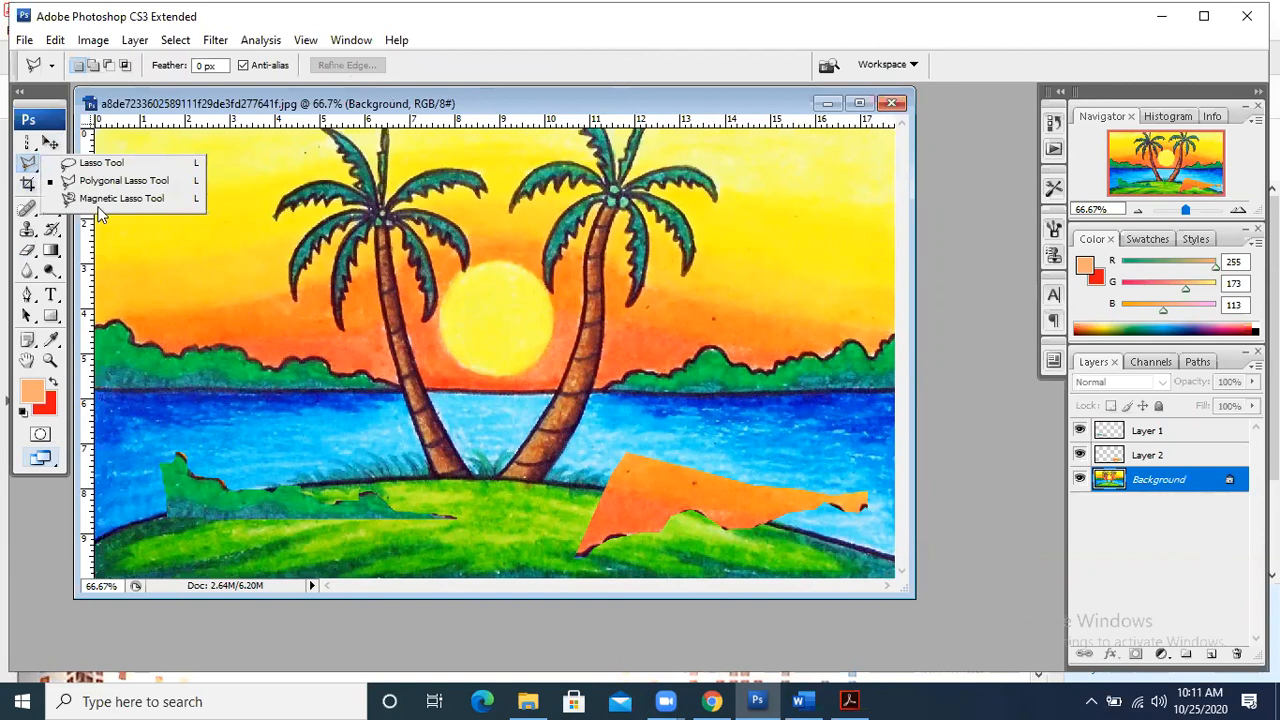
pyautogui.click(108, 181)
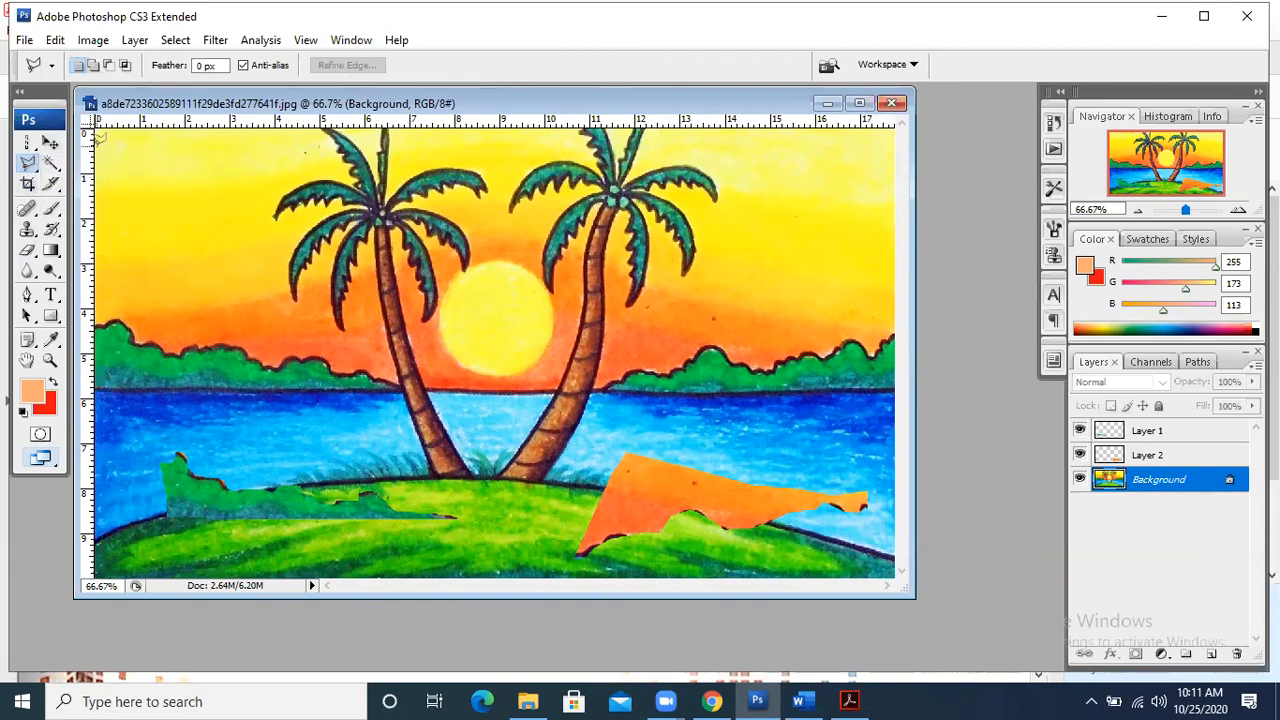
pyautogui.click(98, 268)
pyautogui.click(162, 274)
pyautogui.click(205, 210)
pyautogui.click(258, 172)
pyautogui.click(200, 146)
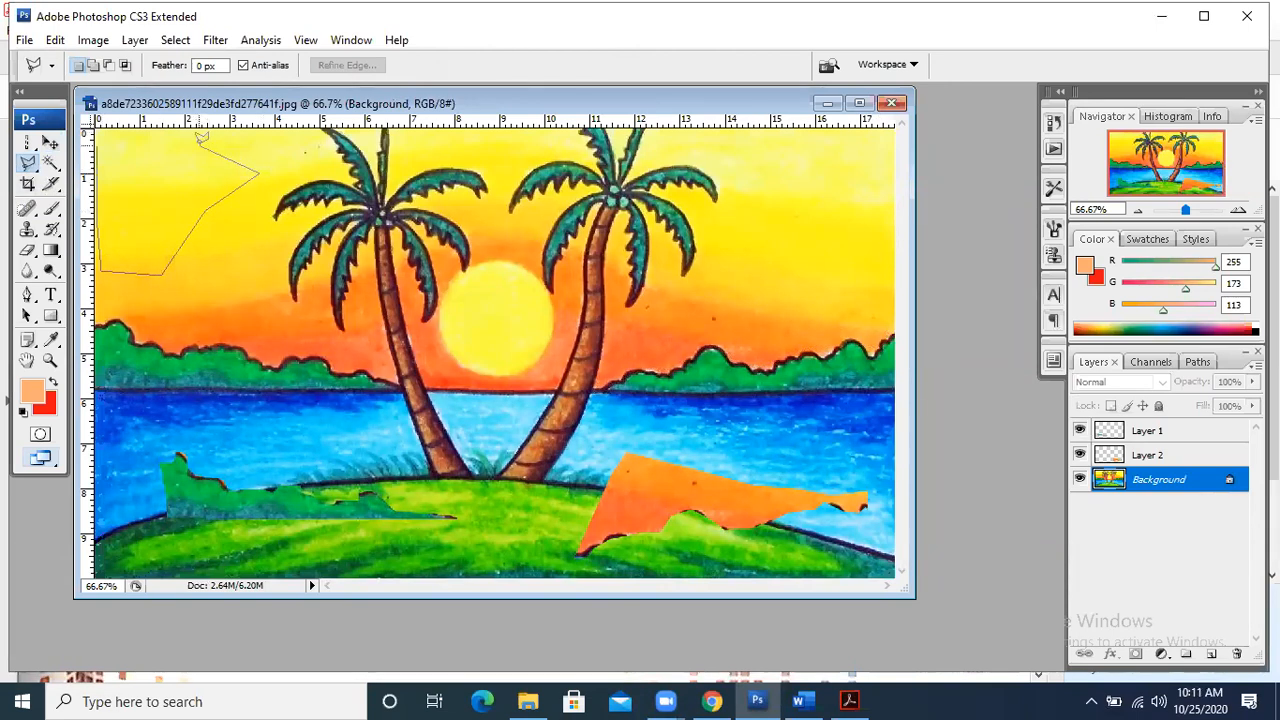
pyautogui.click(100, 182)
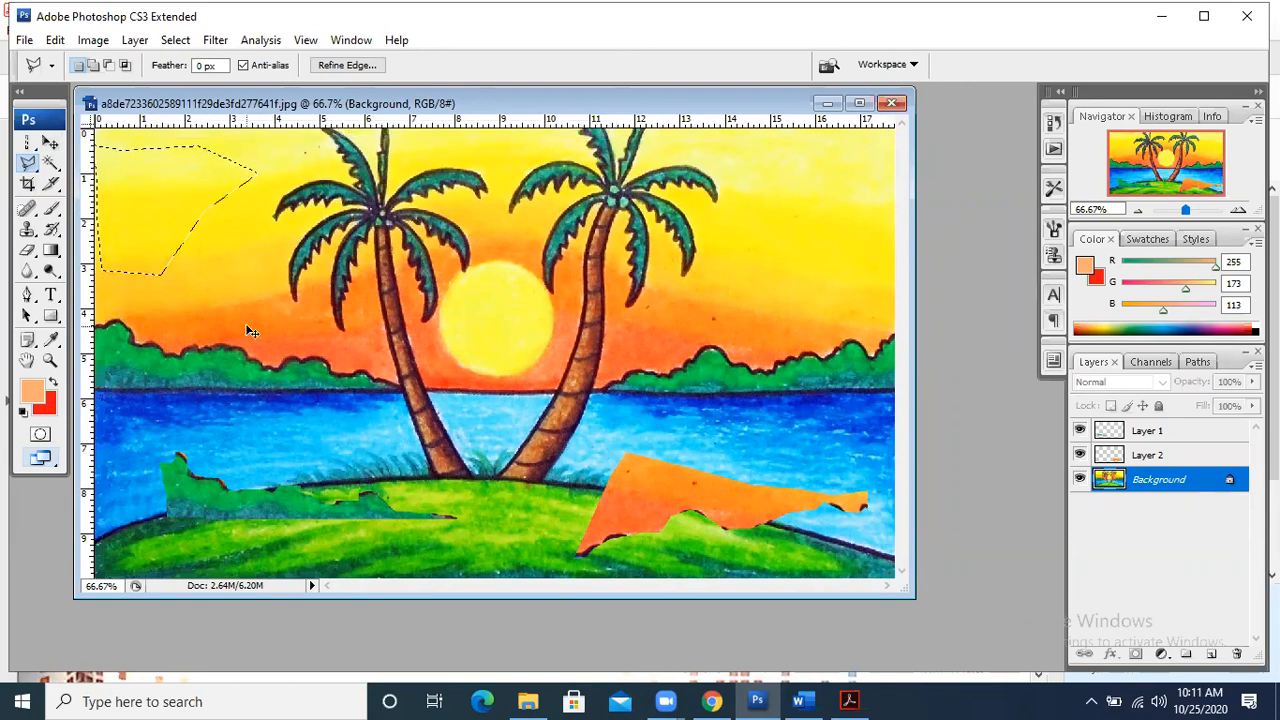
# - Copy the selected yellow sky to a new layer and move the piece over the bushes and water right of the palms
pyautogui.hotkey('ctrl', 'j')
pyautogui.click(128, 129)
pyautogui.click(50, 143)
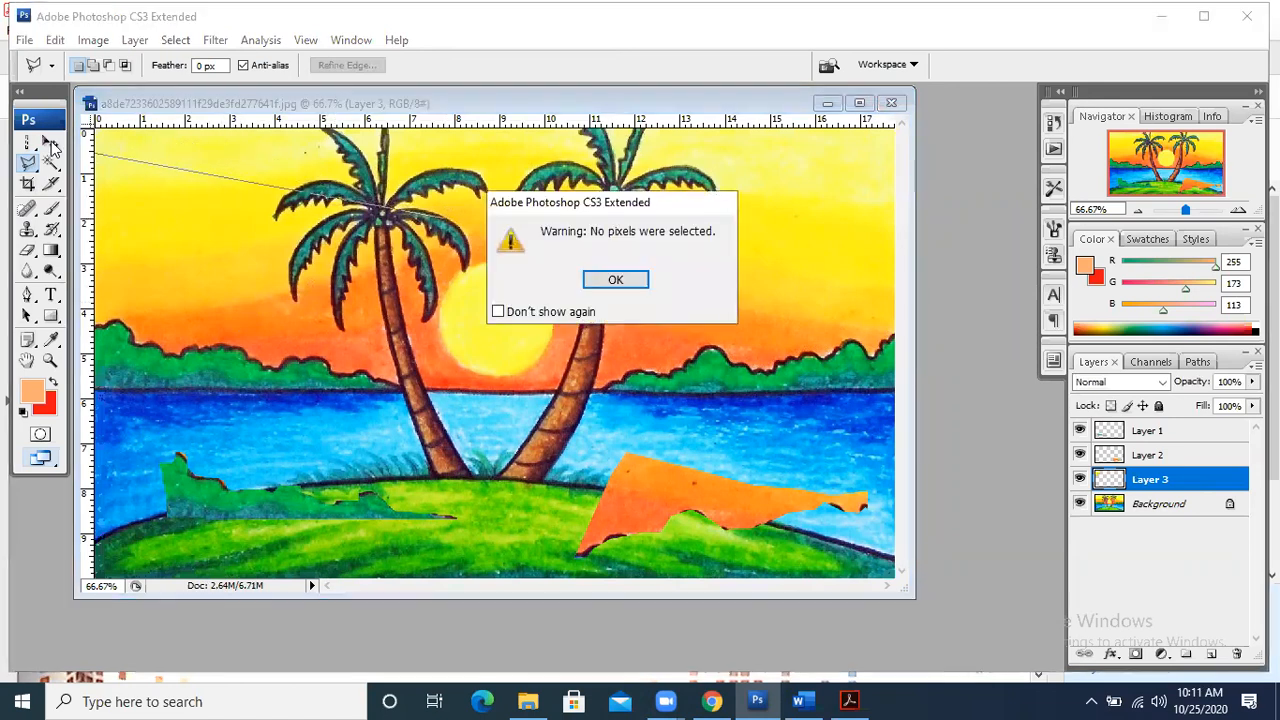
pyautogui.click(612, 281)
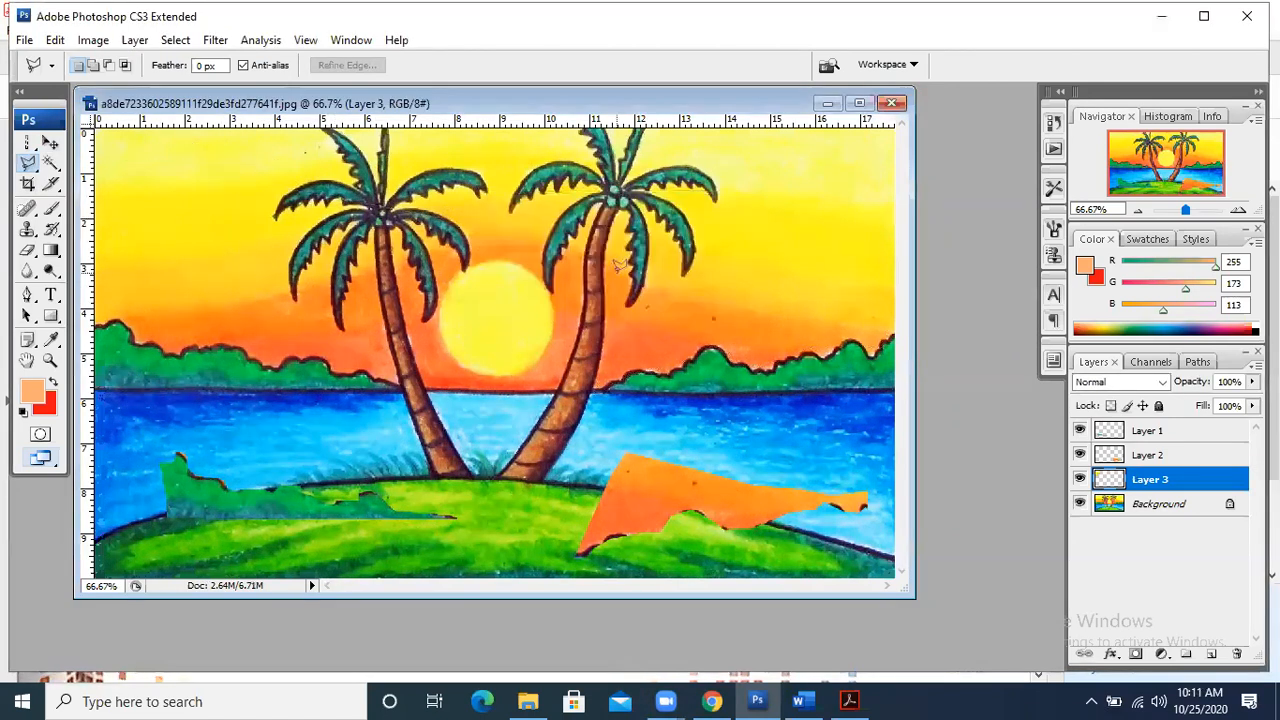
pyautogui.click(50, 143)
pyautogui.moveTo(121, 196); pyautogui.dragTo(771, 356)
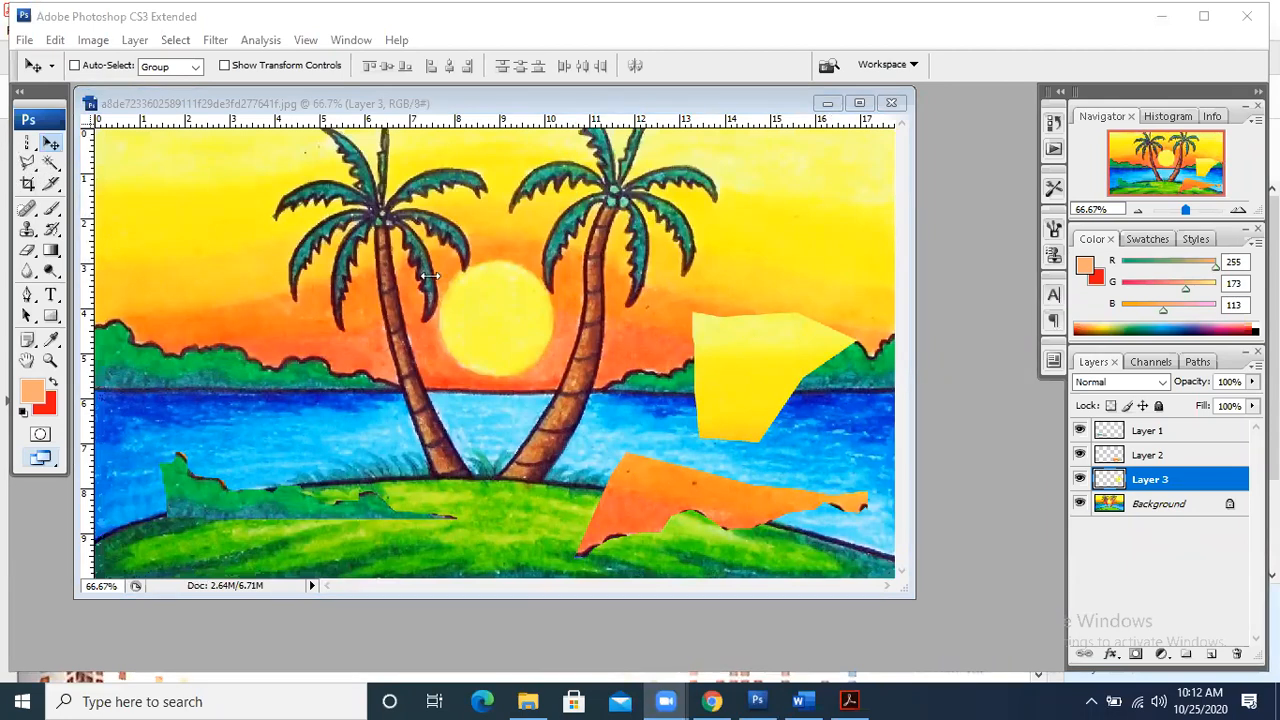
pyautogui.click(1166, 508)
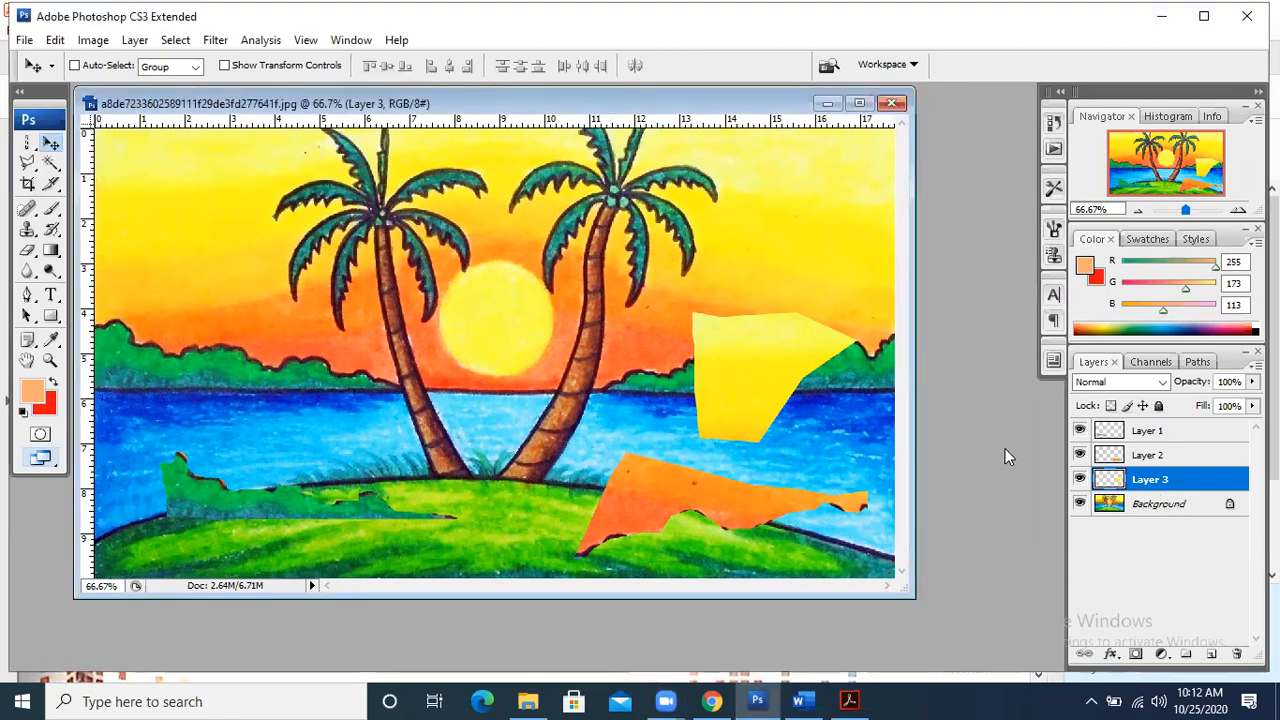
# - On the Background layer, outline the green bushes left of the palm trees with the Magnetic Lasso Tool
pyautogui.click(1160, 506)
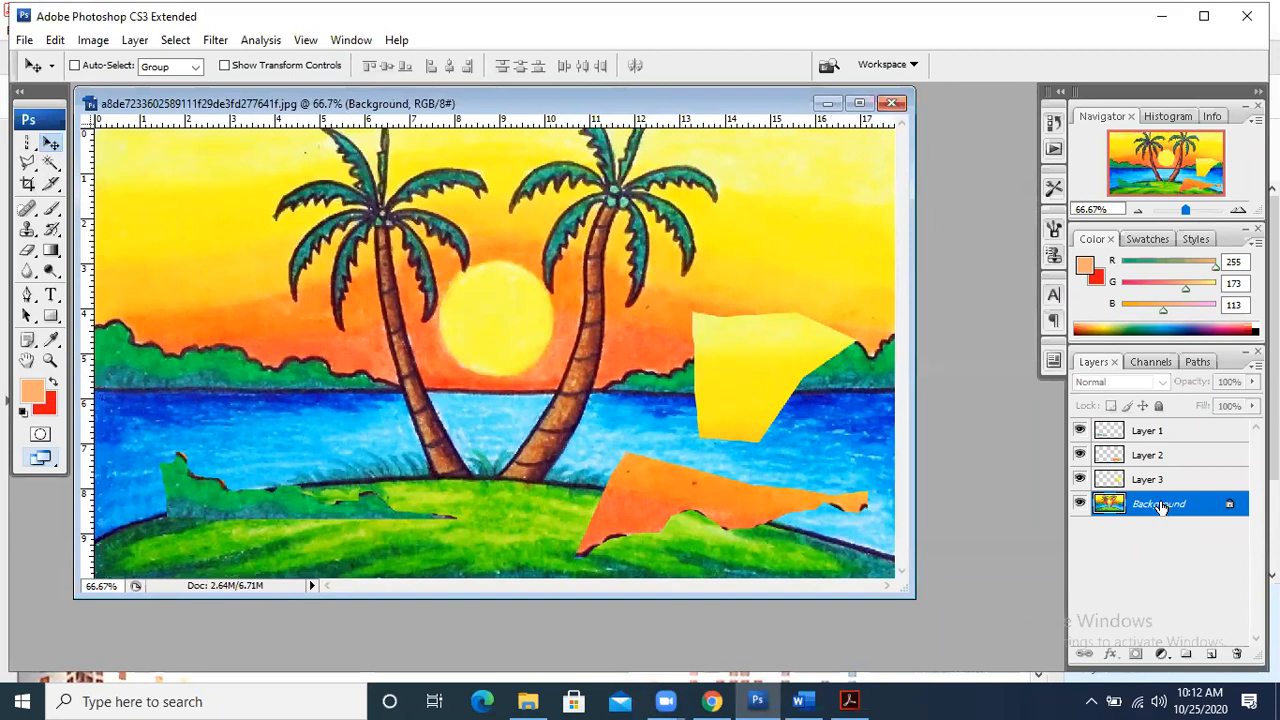
pyautogui.click(37, 168)
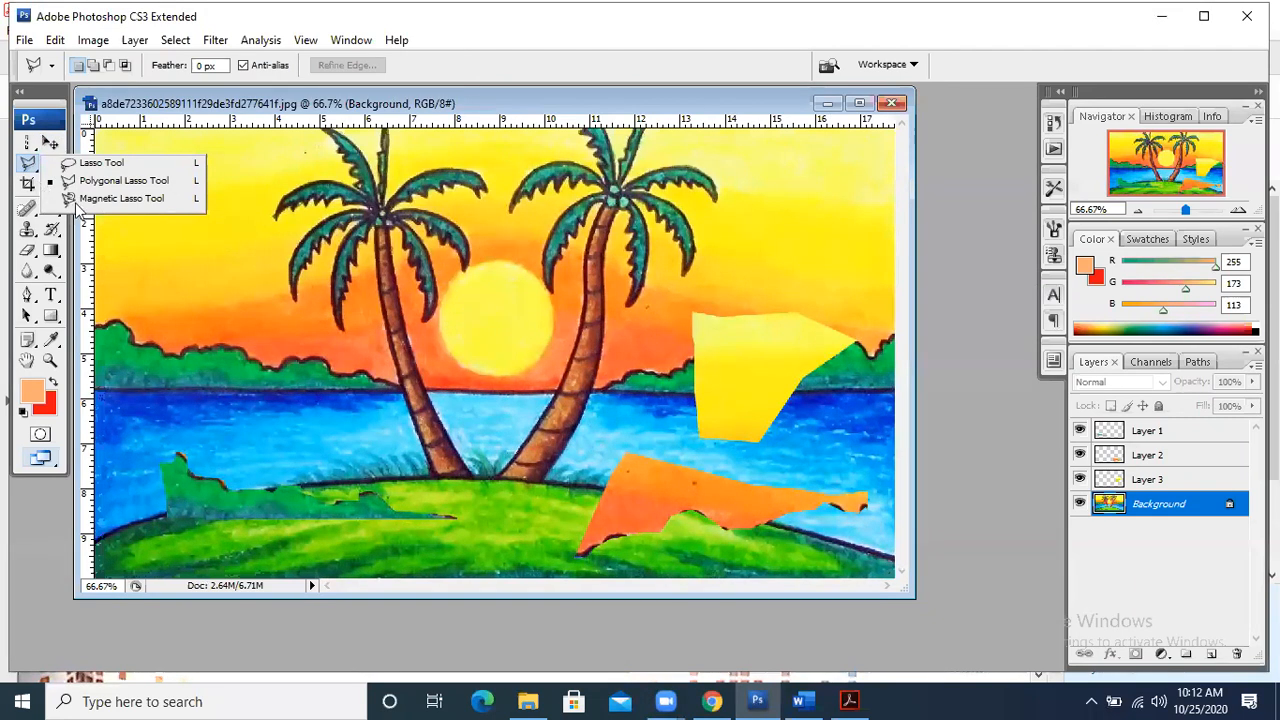
pyautogui.click(155, 199)
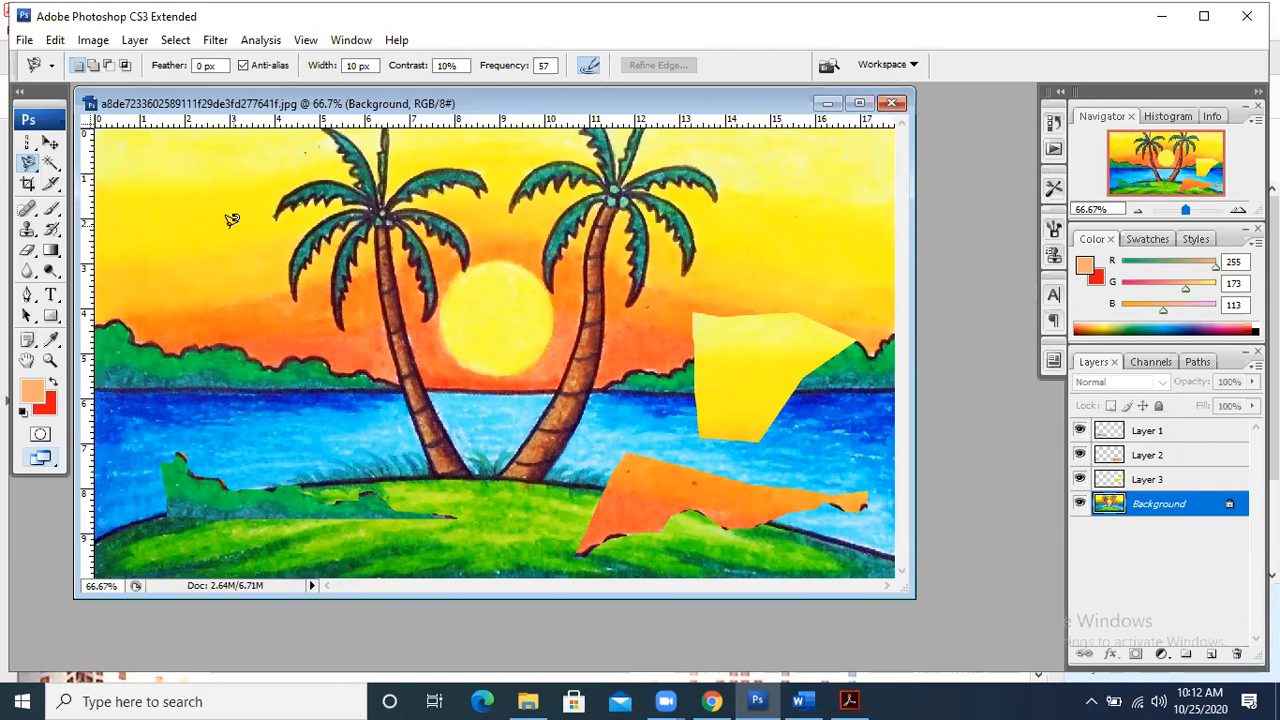
pyautogui.click(103, 315)
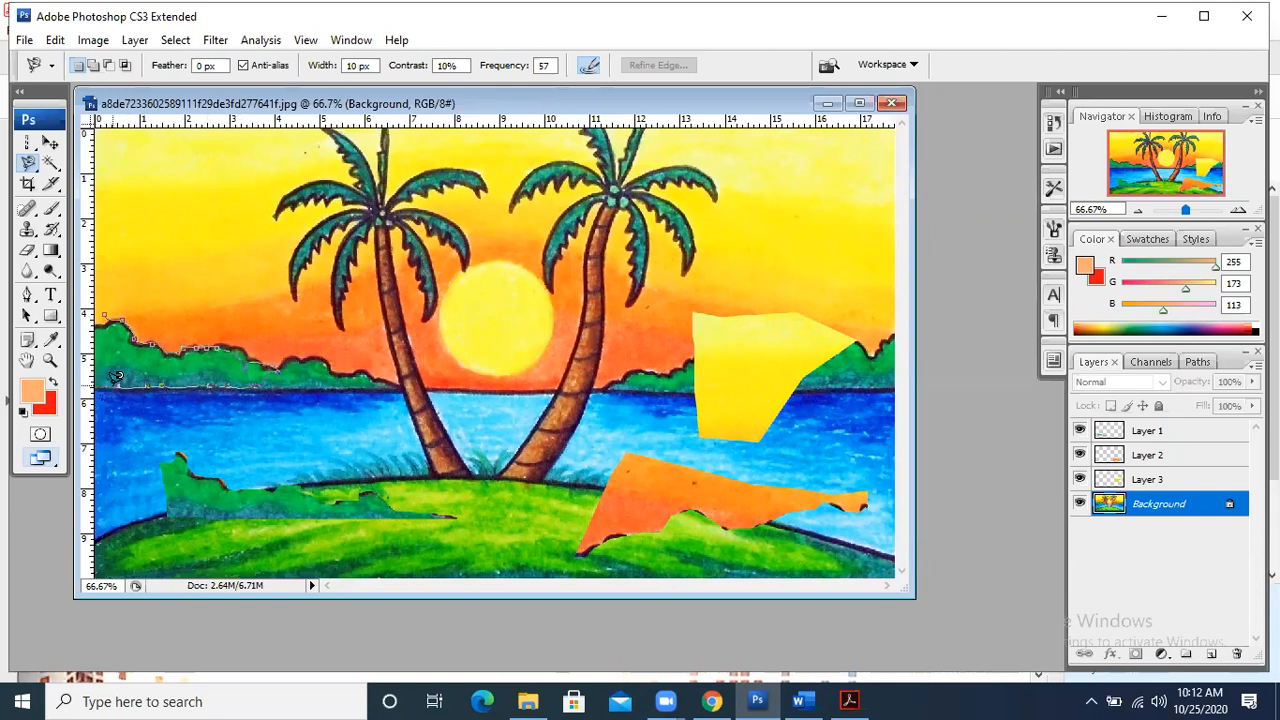
pyautogui.click(108, 312)
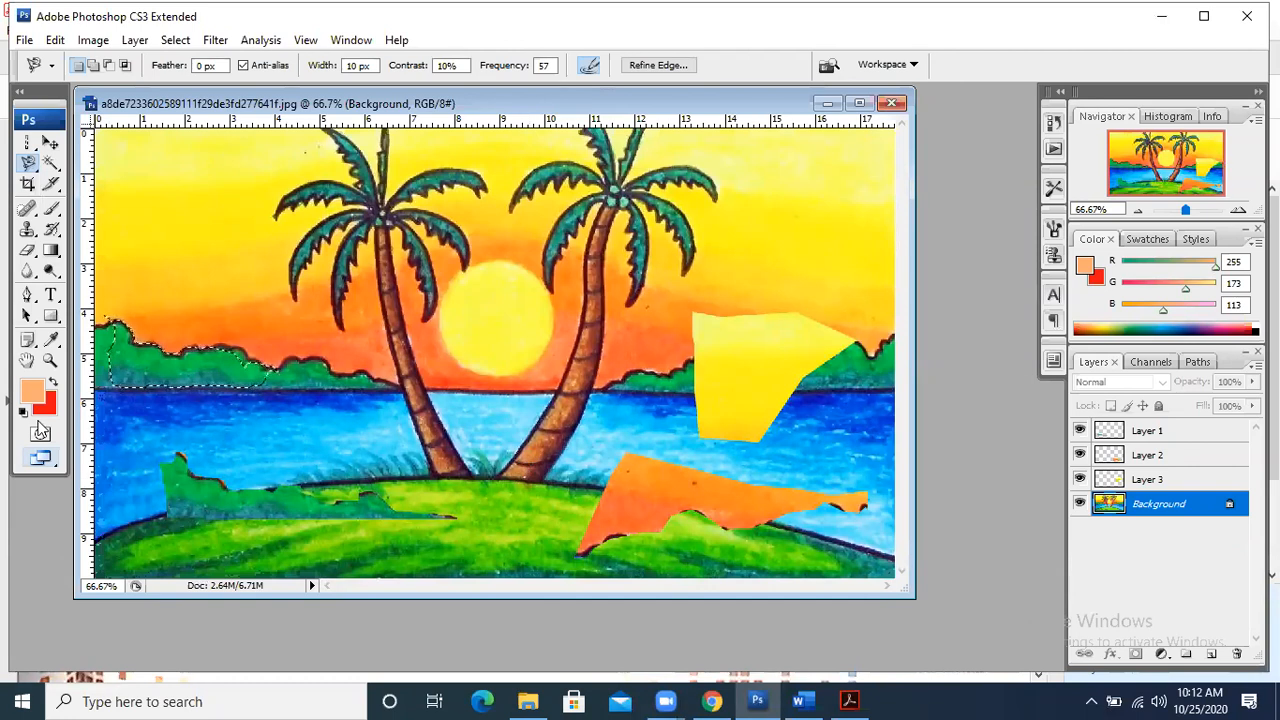
# - Copy the selected bushes to a new layer and move the piece down to the bottom middle of the grassy hill
pyautogui.click(50, 148)
pyautogui.hotkey('ctrl', 'j')
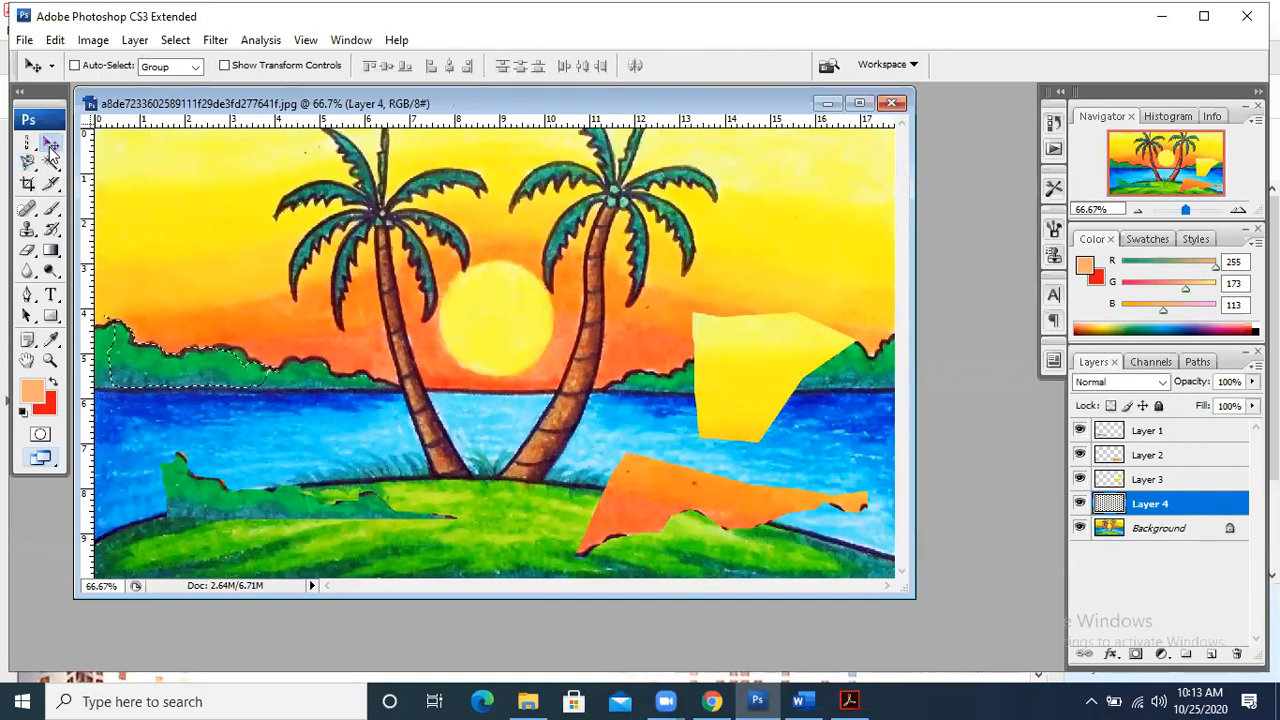
pyautogui.moveTo(178, 185); pyautogui.dragTo(442, 553)
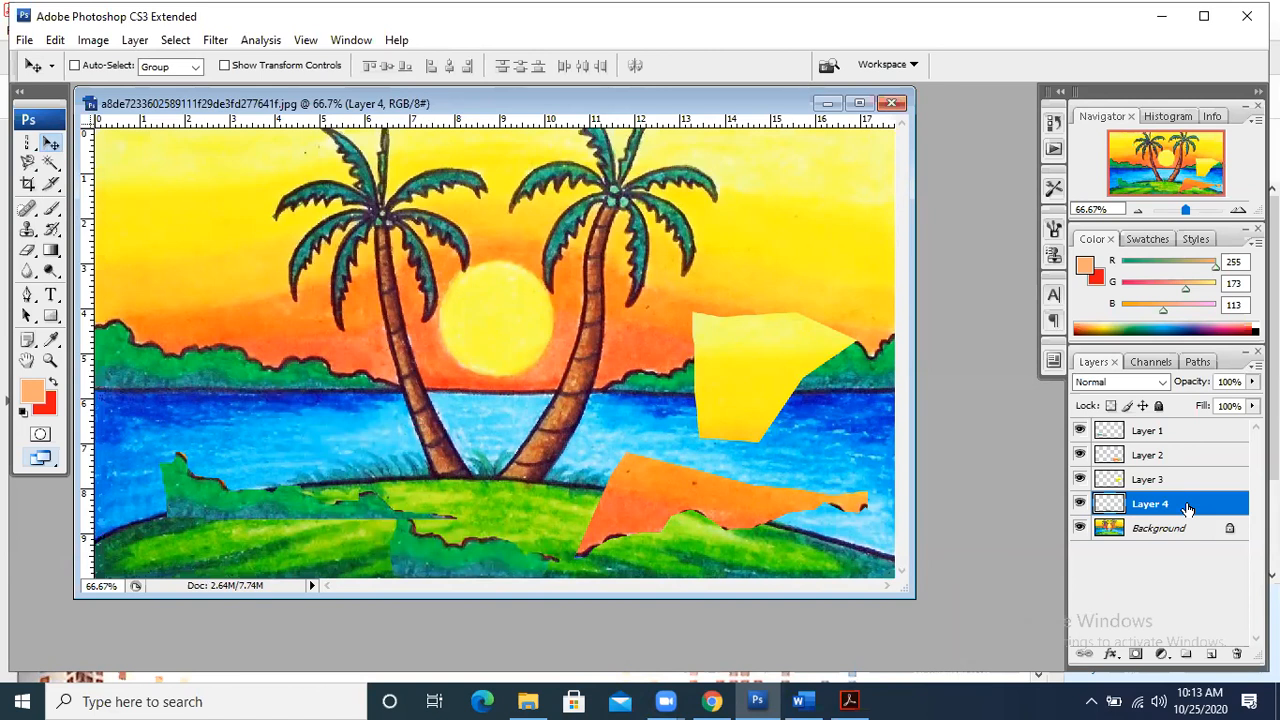
# - Try to open the 6-64627_sailboat-cartoon-boats image from the Desktop
pyautogui.click(1157, 528)
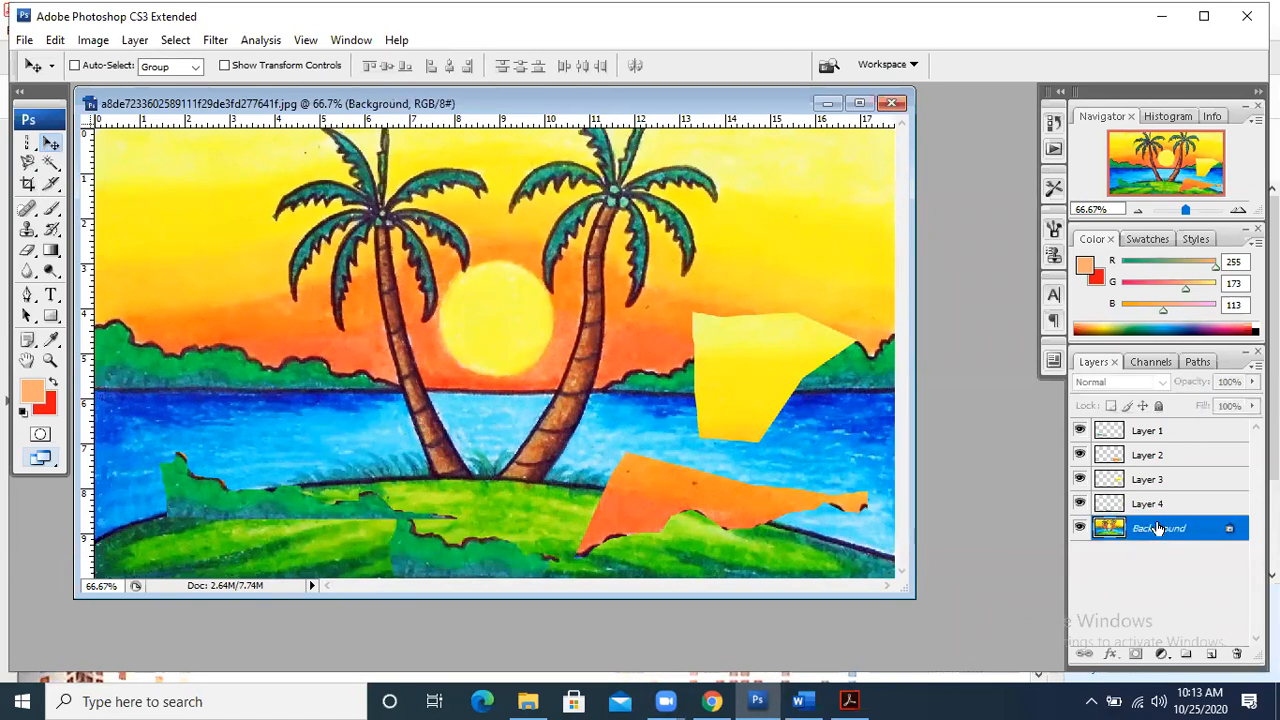
pyautogui.click(52, 166)
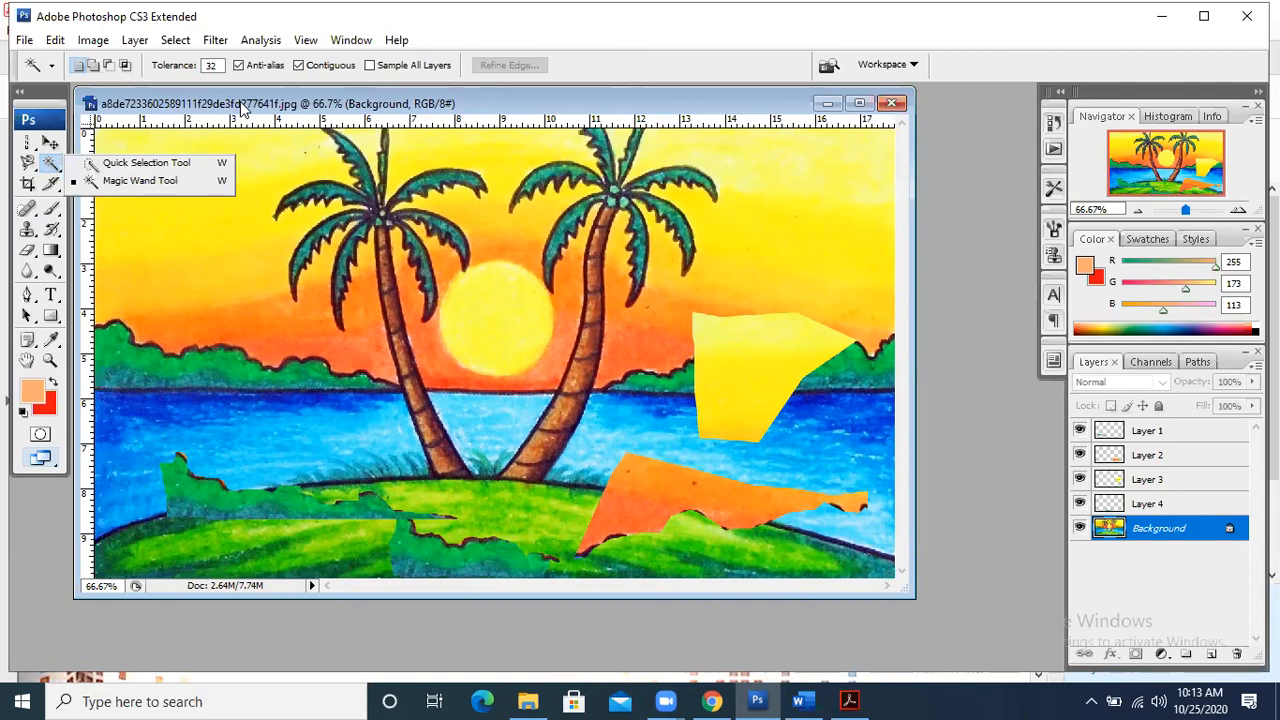
pyautogui.click(33, 44)
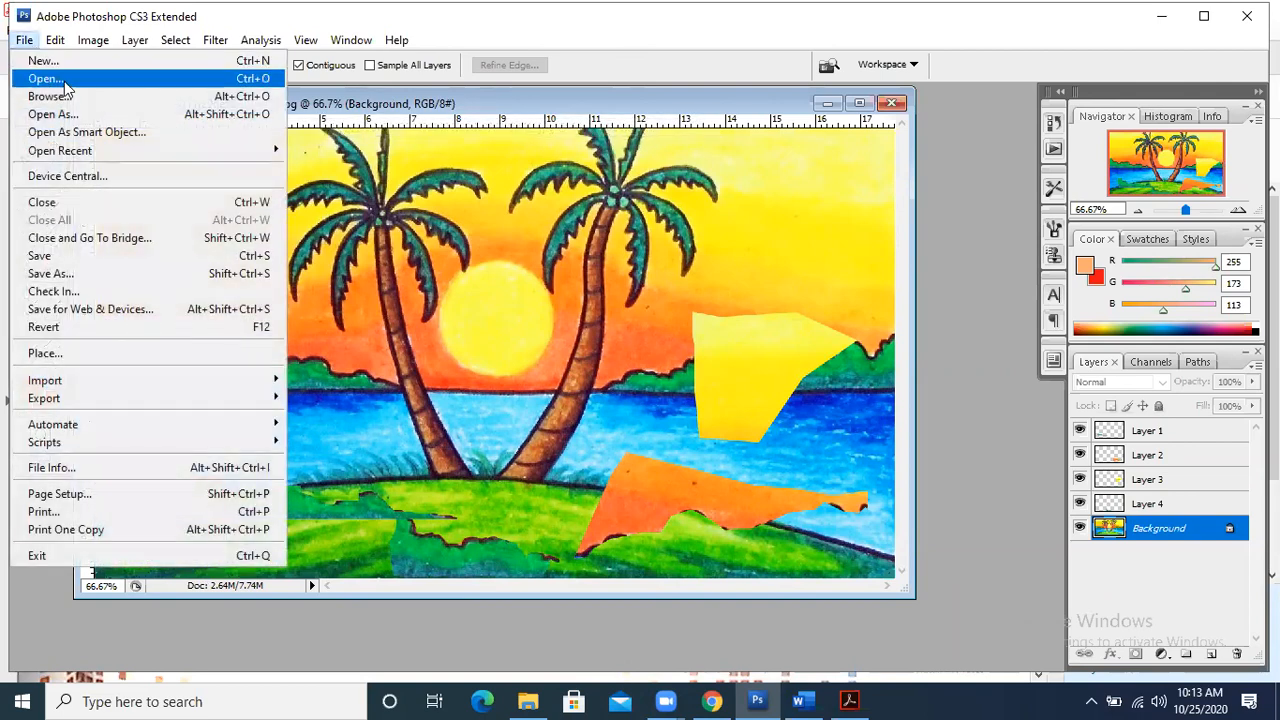
pyautogui.click(73, 80)
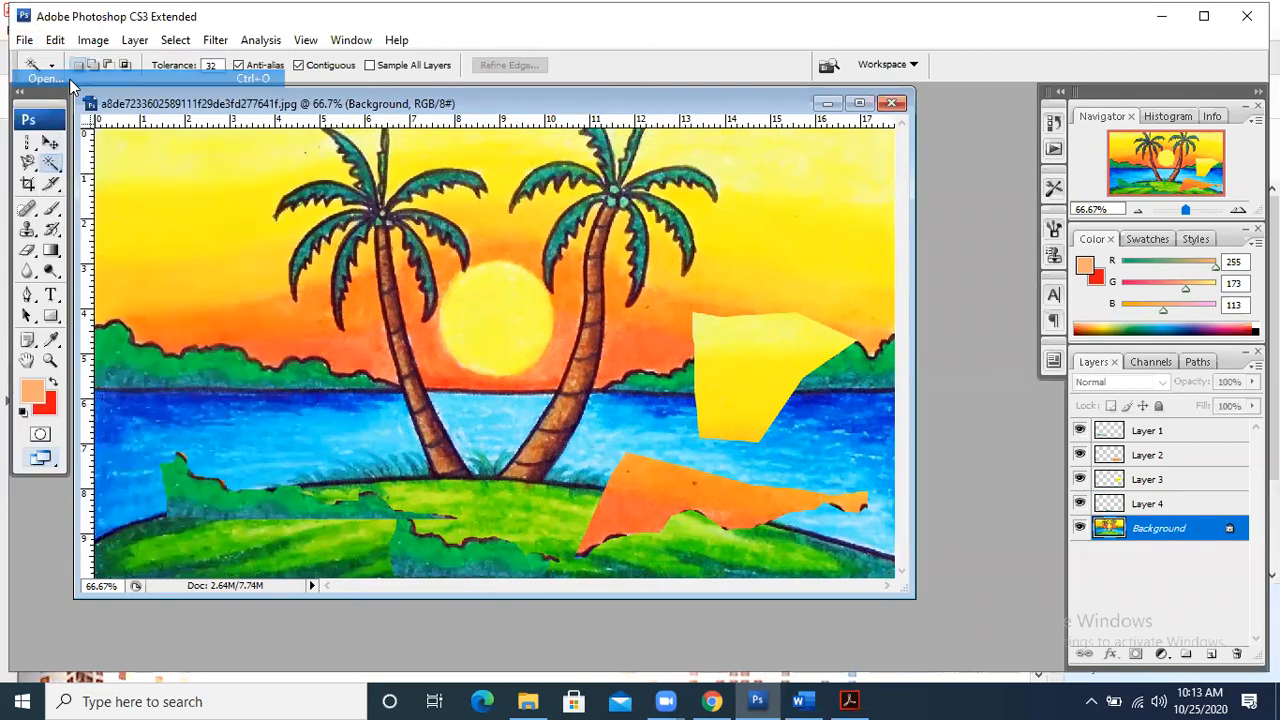
pyautogui.doubleClick(701, 167)
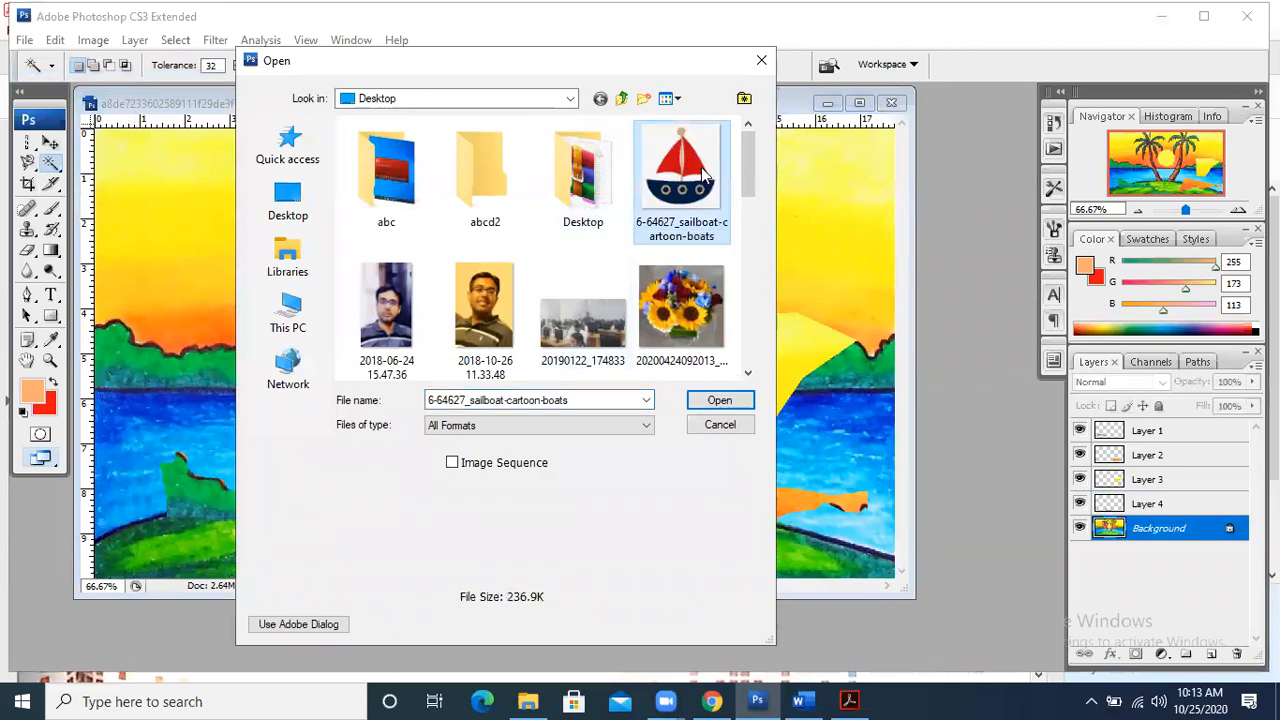
pyautogui.click(668, 280)
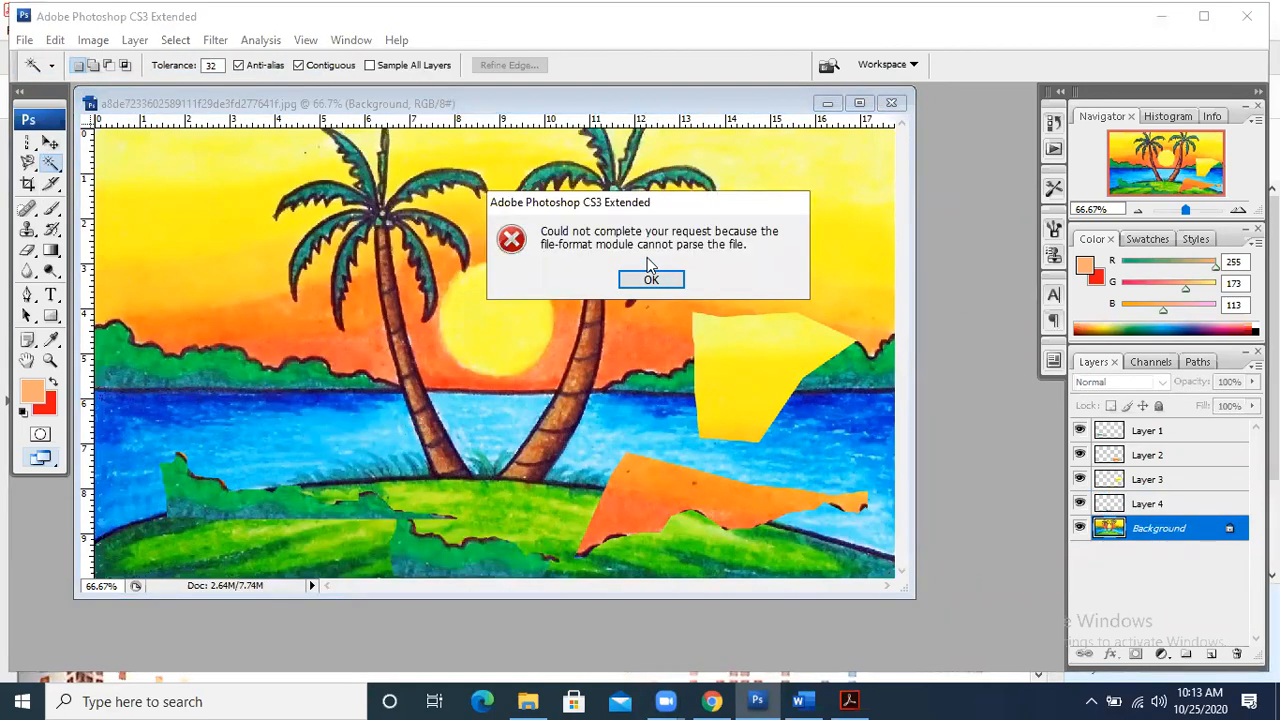
# - Minimize the palm-tree image and open the sailboat and captain picture maxresdefault (2).jpg from the Desktop
pyautogui.click(827, 103)
pyautogui.click(26, 41)
pyautogui.click(45, 79)
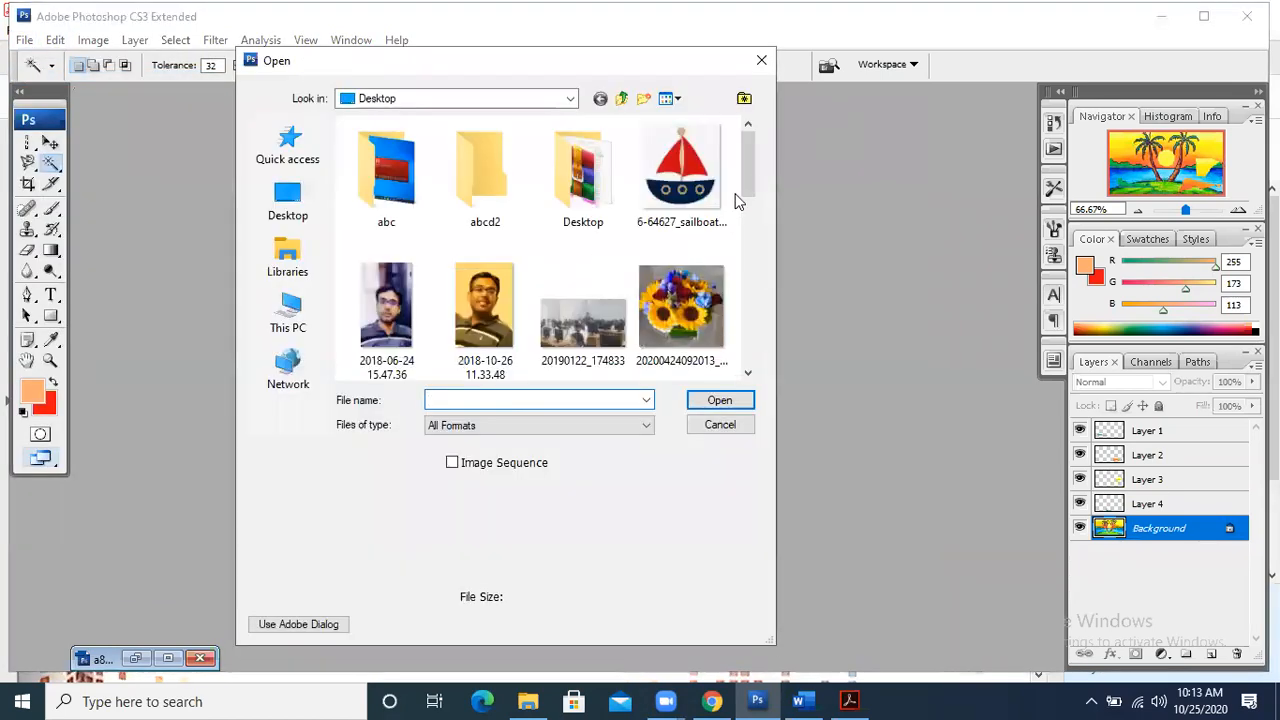
pyautogui.moveTo(748, 175); pyautogui.dragTo(748, 306)
pyautogui.doubleClick(578, 322)
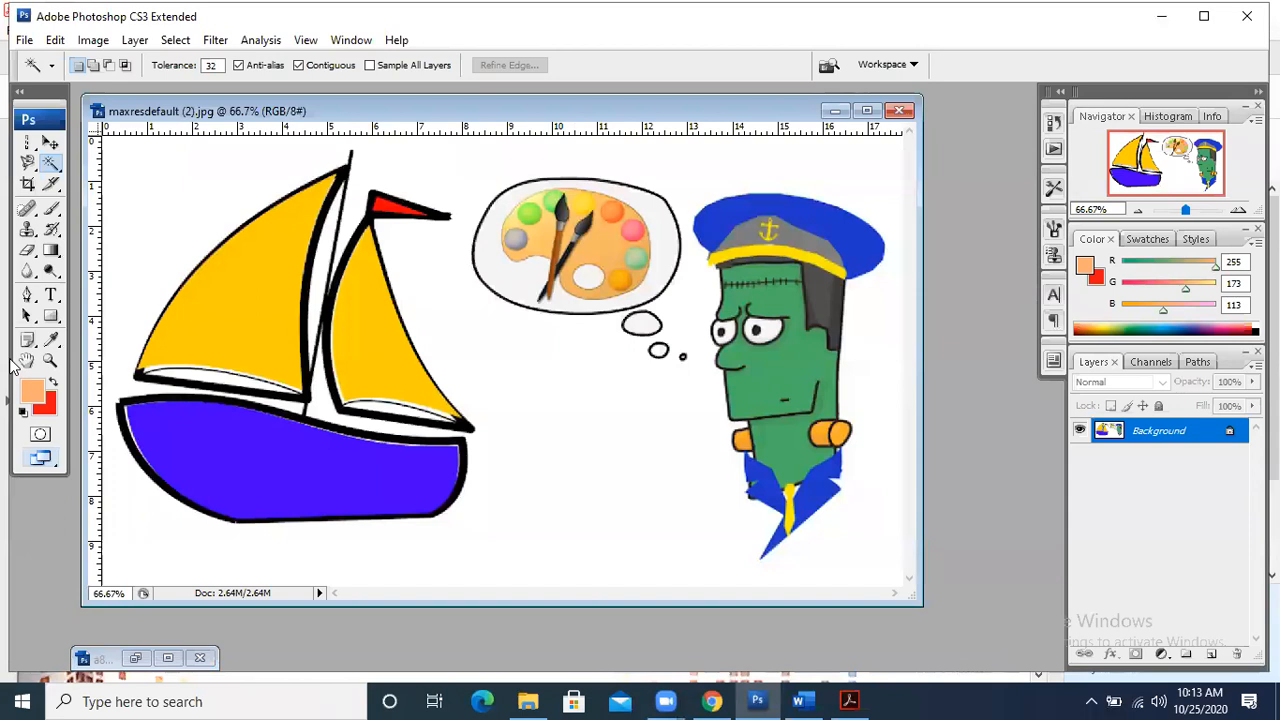
# - Select the yellow area of the large sail with the Magic Wand Tool
pyautogui.click(50, 162)
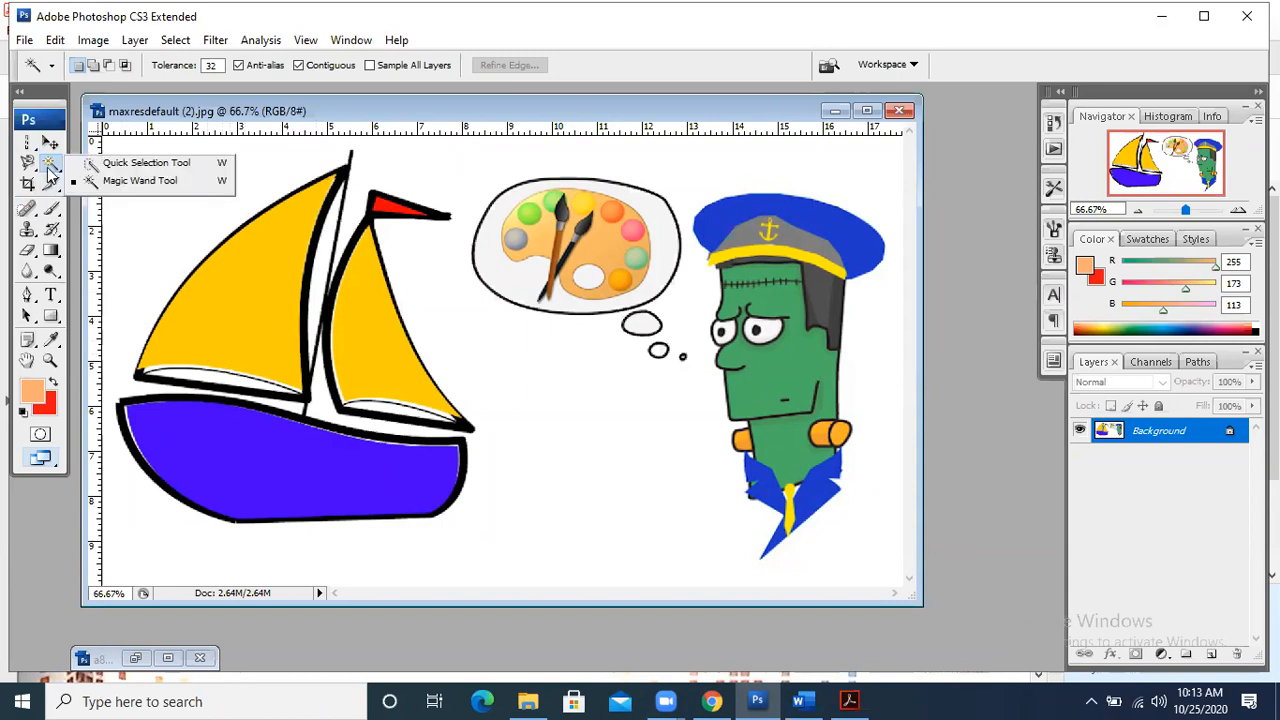
pyautogui.click(135, 181)
pyautogui.click(258, 314)
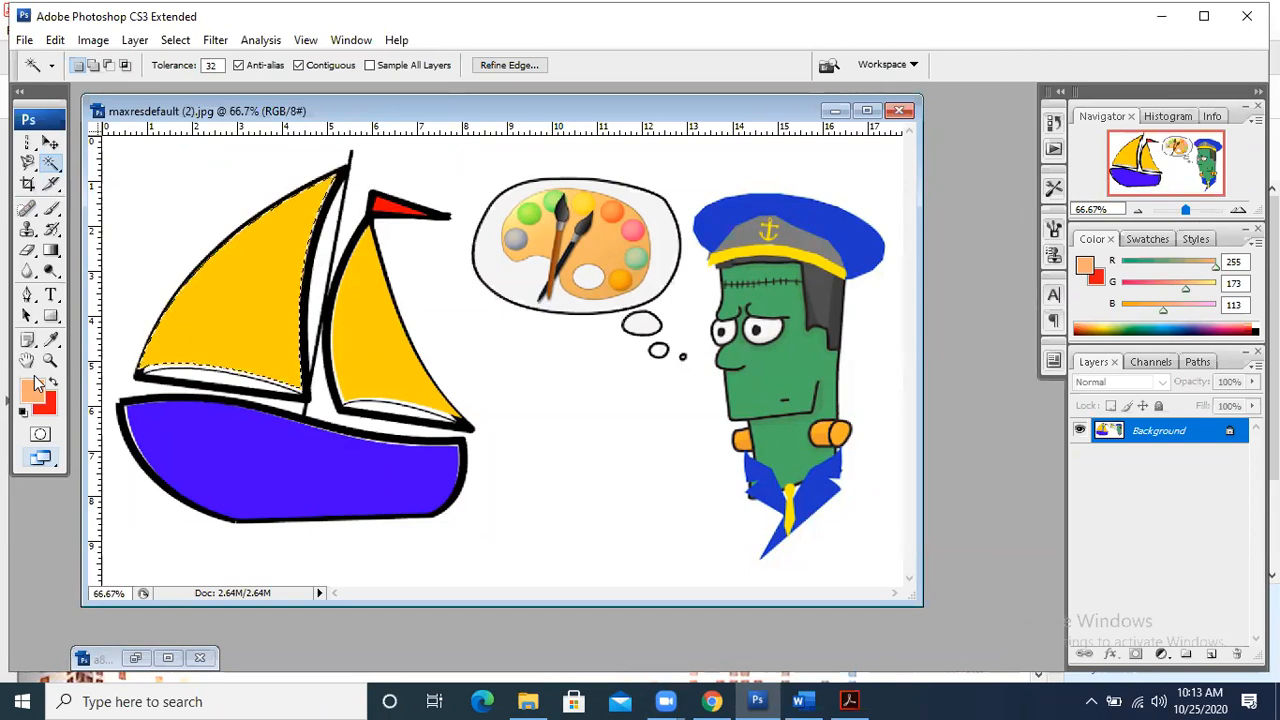
# - Copy the selected yellow sail to a new layer and move the piece to the empty area between the boat and the captain
pyautogui.hotkey('ctrl', 'j')
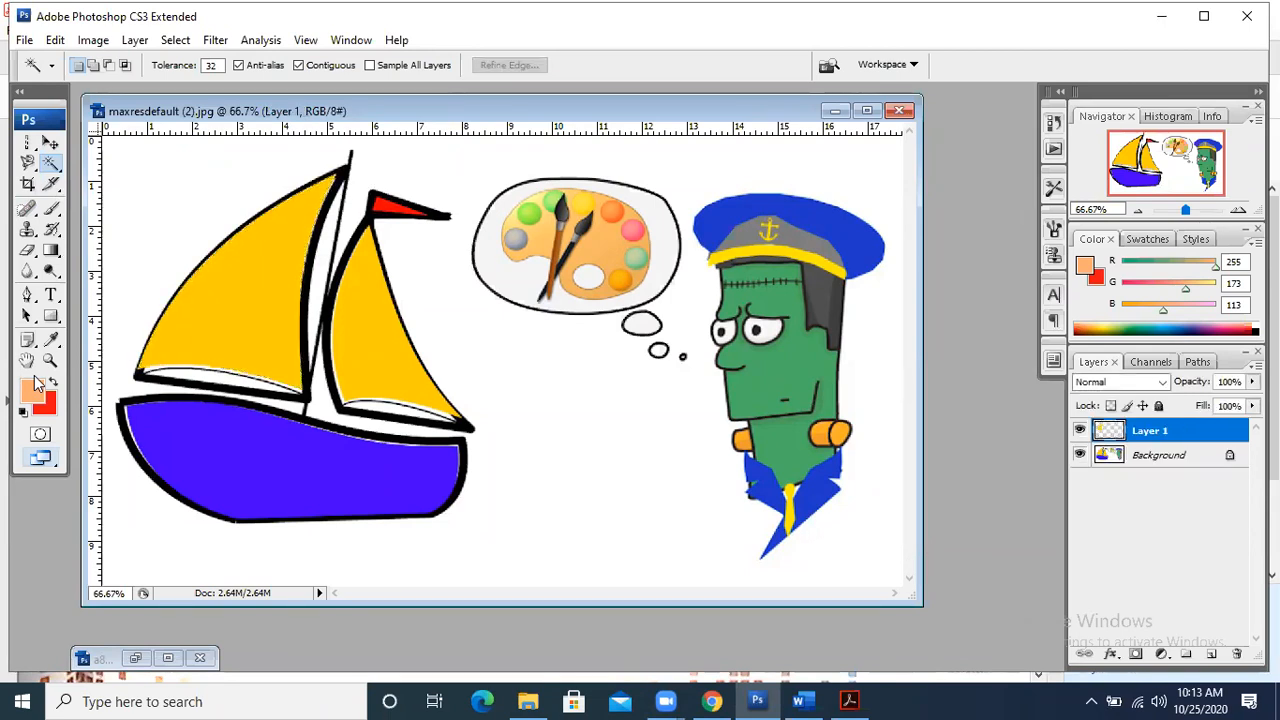
pyautogui.click(50, 143)
pyautogui.moveTo(295, 283); pyautogui.dragTo(620, 483)
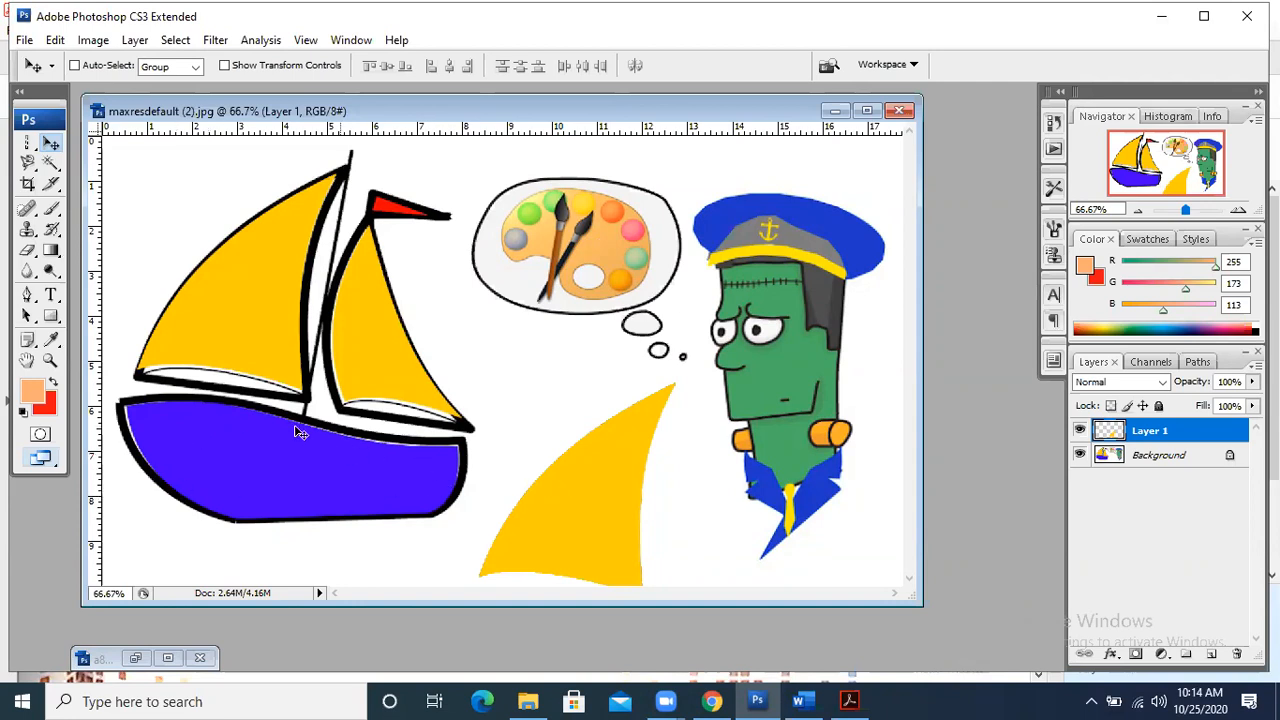
pyautogui.click(54, 164)
pyautogui.click(110, 182)
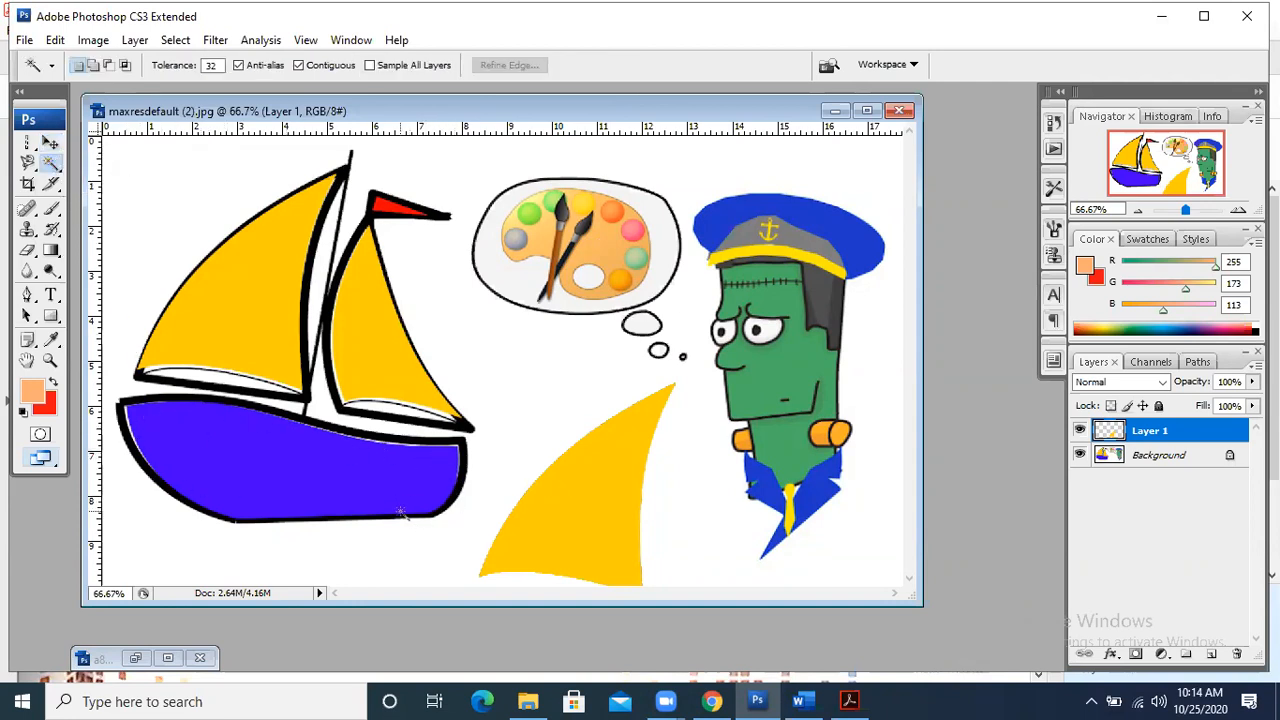
pyautogui.click(298, 460)
pyautogui.hotkey('ctrl', 'd')
# - On the Background layer, select the boat's blue hull with the Magic Wand Tool
pyautogui.click(1159, 465)
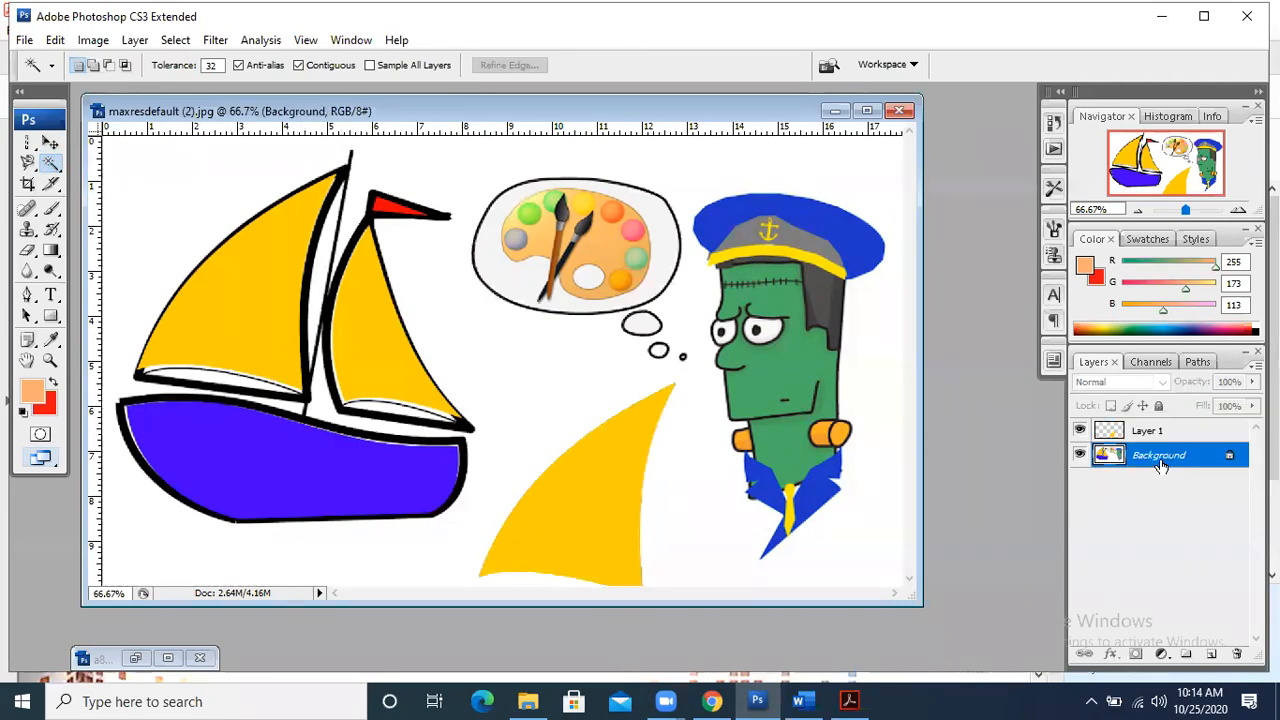
pyautogui.rightClick(51, 163)
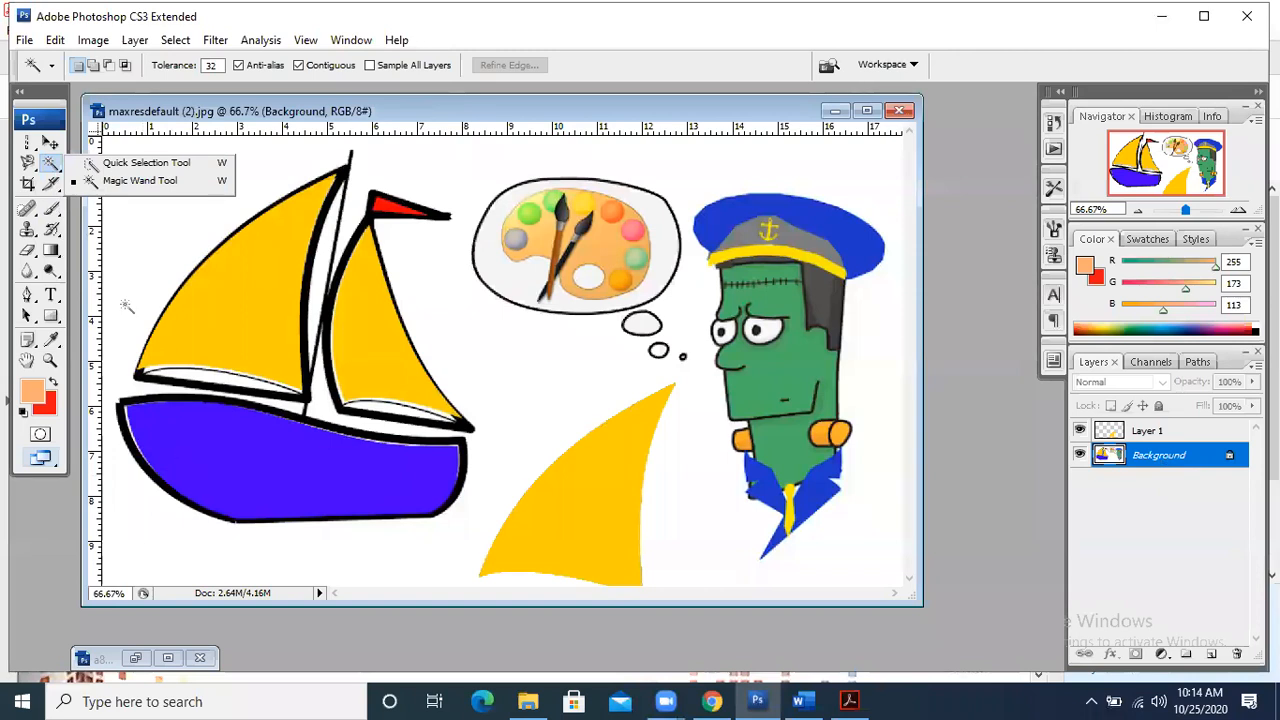
pyautogui.click(158, 183)
pyautogui.click(185, 421)
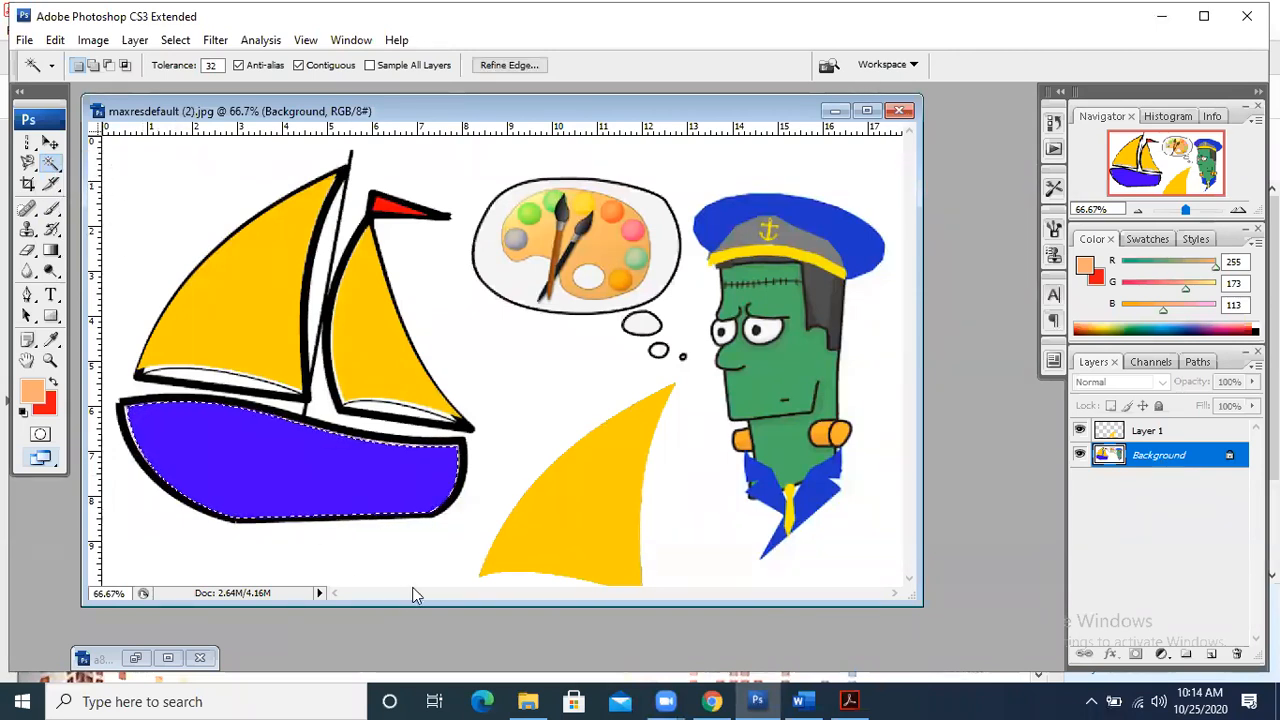
# - Copy the selected blue hull to a new layer and move the piece over the paint palette and the captain's forehead
pyautogui.hotkey('ctrl', 'j')
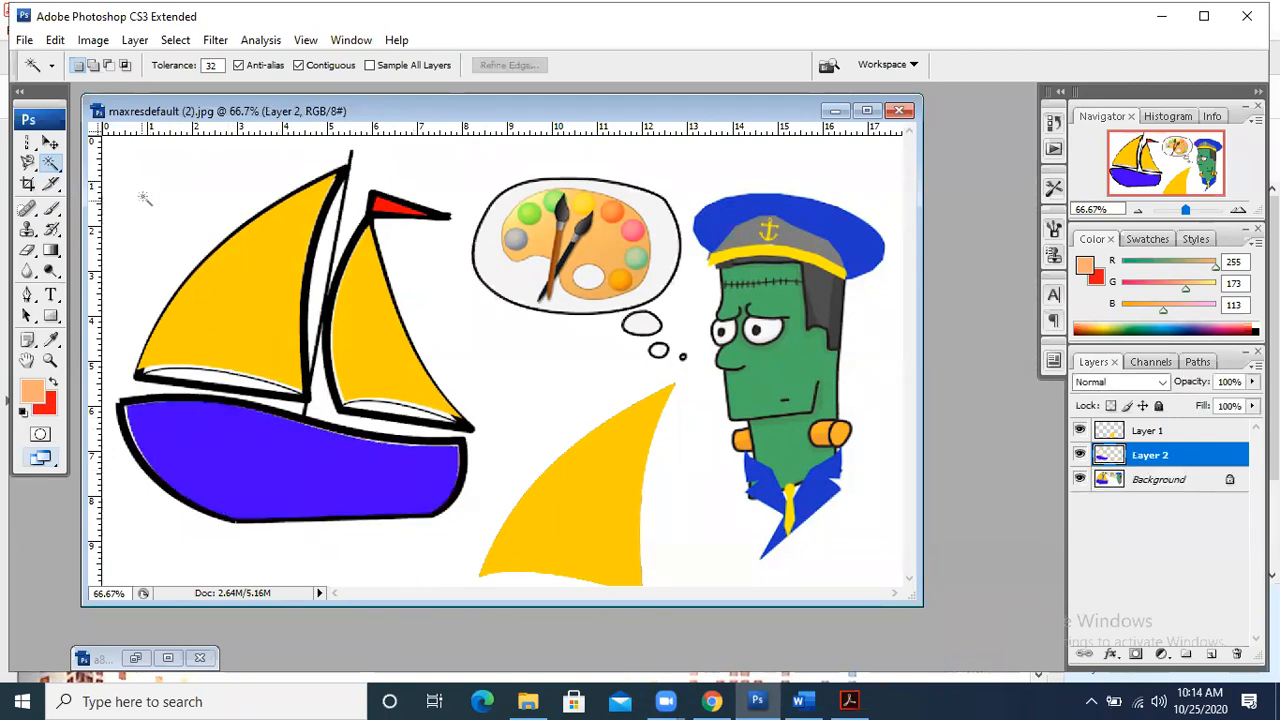
pyautogui.moveTo(35, 152); pyautogui.dragTo(55, 112)
pyautogui.click(51, 145)
pyautogui.moveTo(224, 425); pyautogui.dragTo(784, 536)
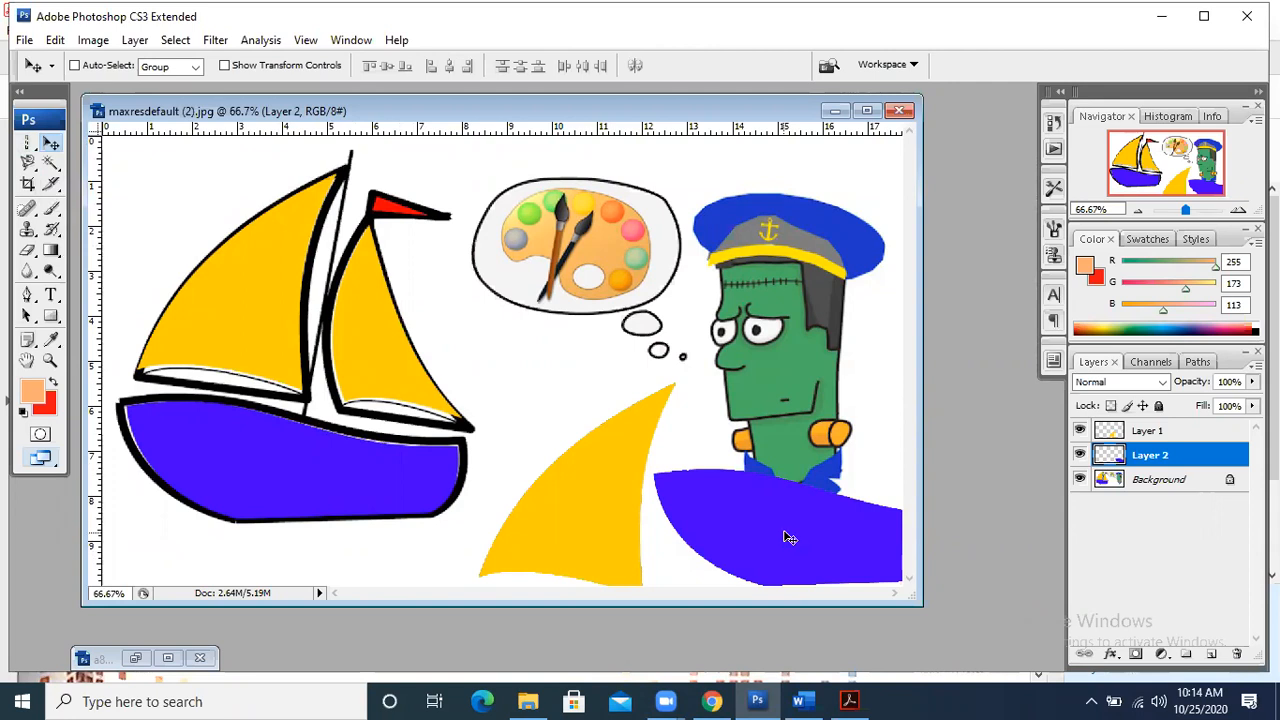
pyautogui.moveTo(766, 554); pyautogui.dragTo(641, 275)
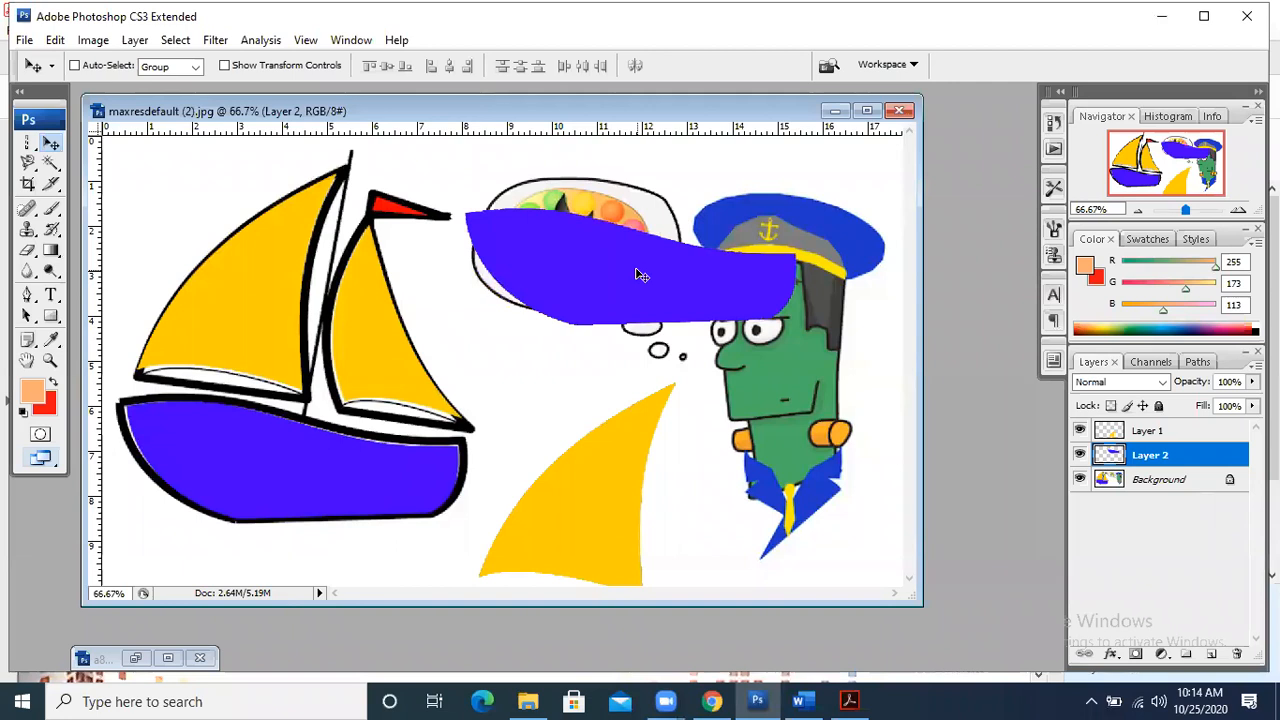
# - Set the foreground color to a dark orange with RGB values 224, 100, 9
pyautogui.hotkey('shift', 'F5')
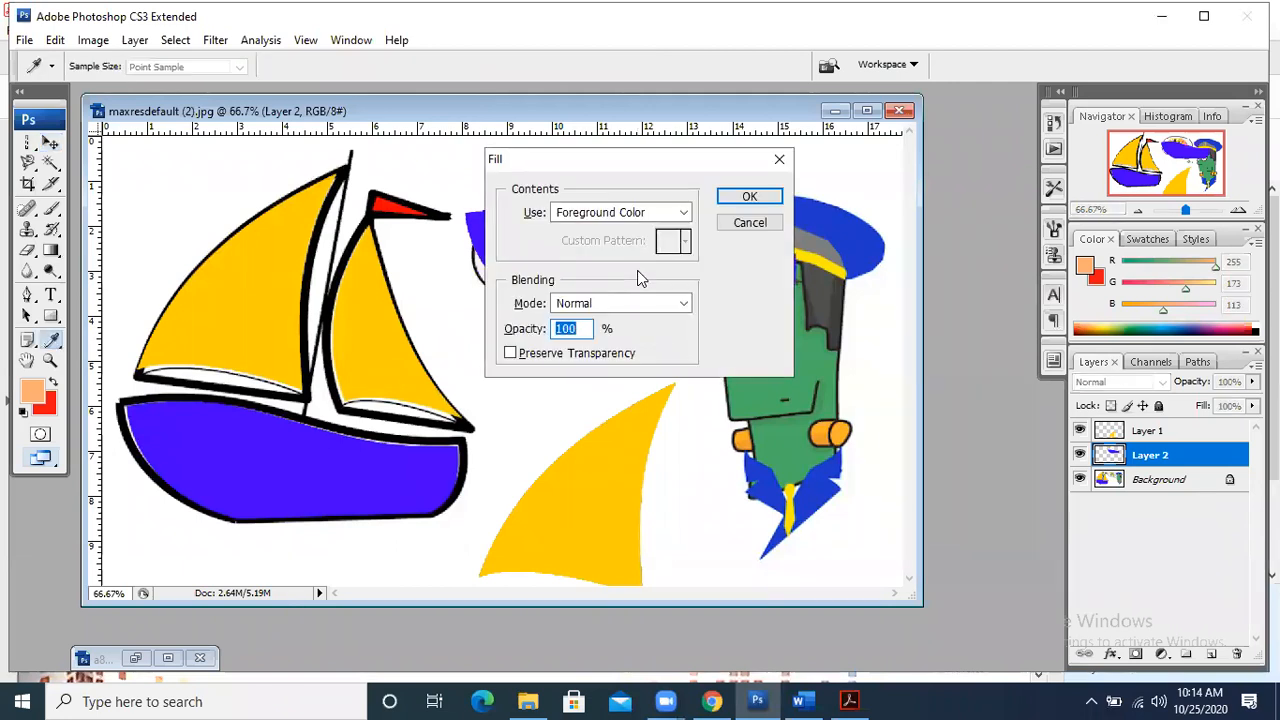
pyautogui.press('Escape')
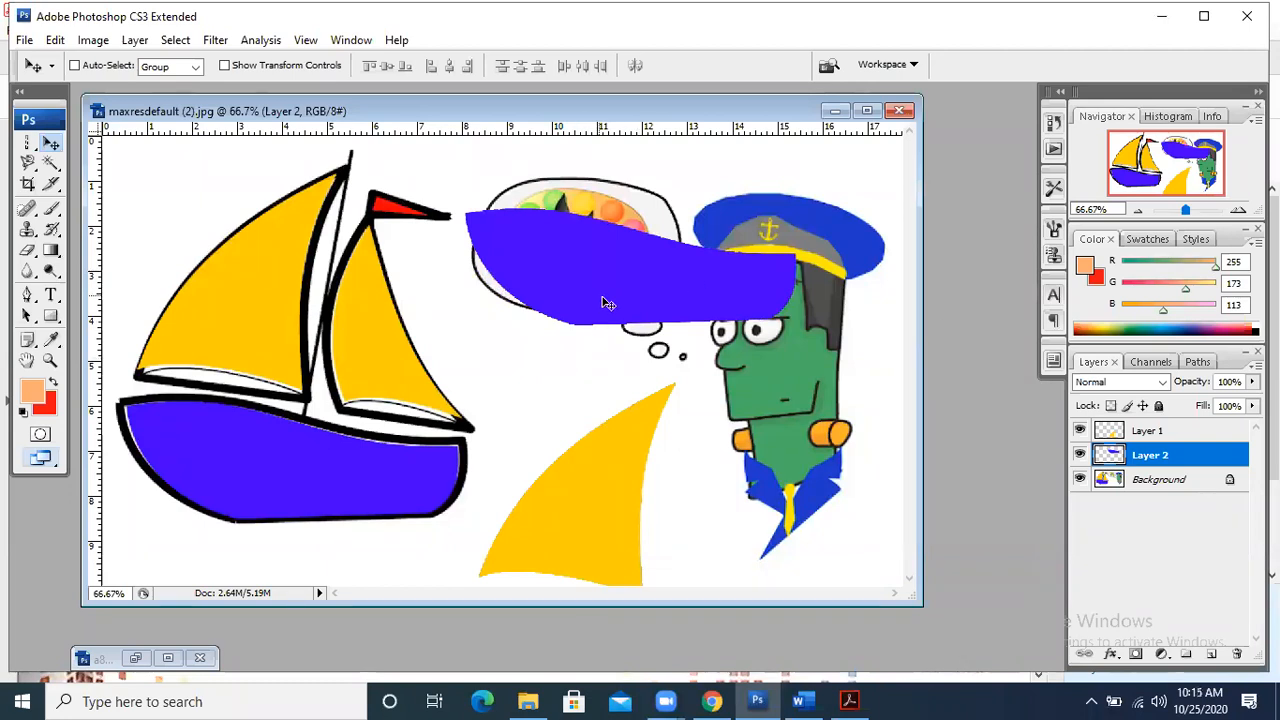
pyautogui.click(33, 390)
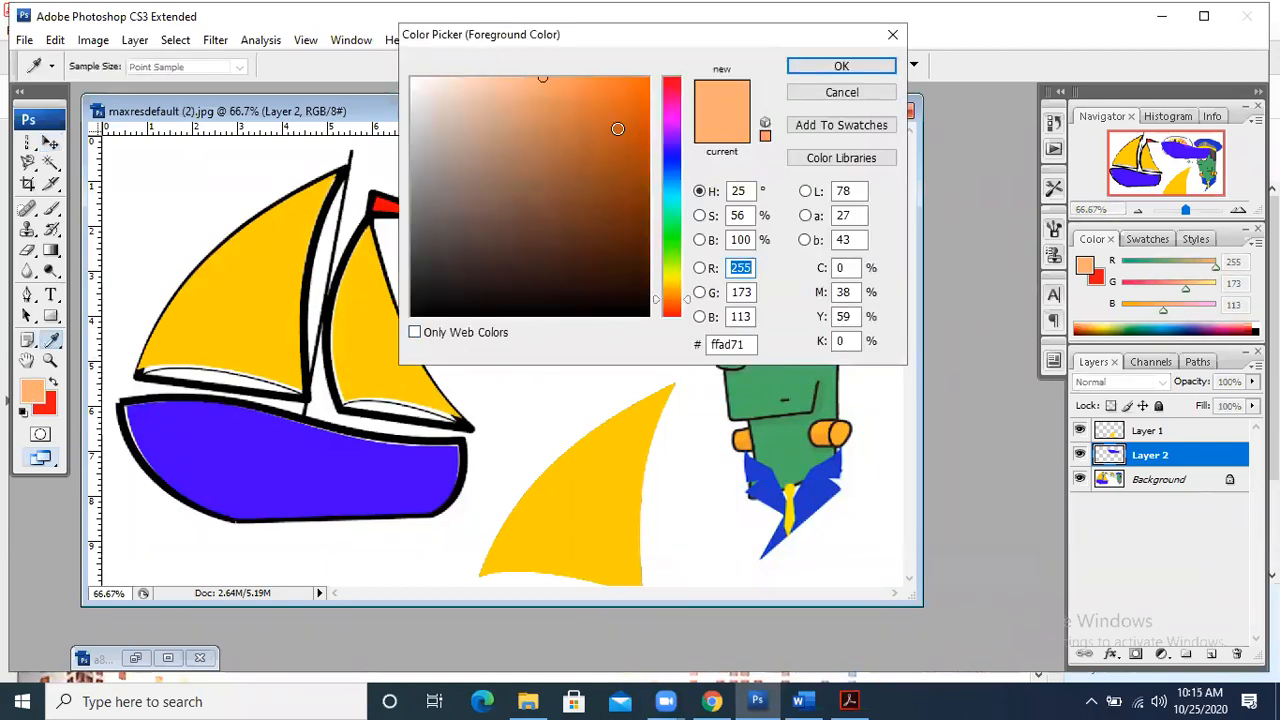
pyautogui.click(640, 106)
pyautogui.click(841, 65)
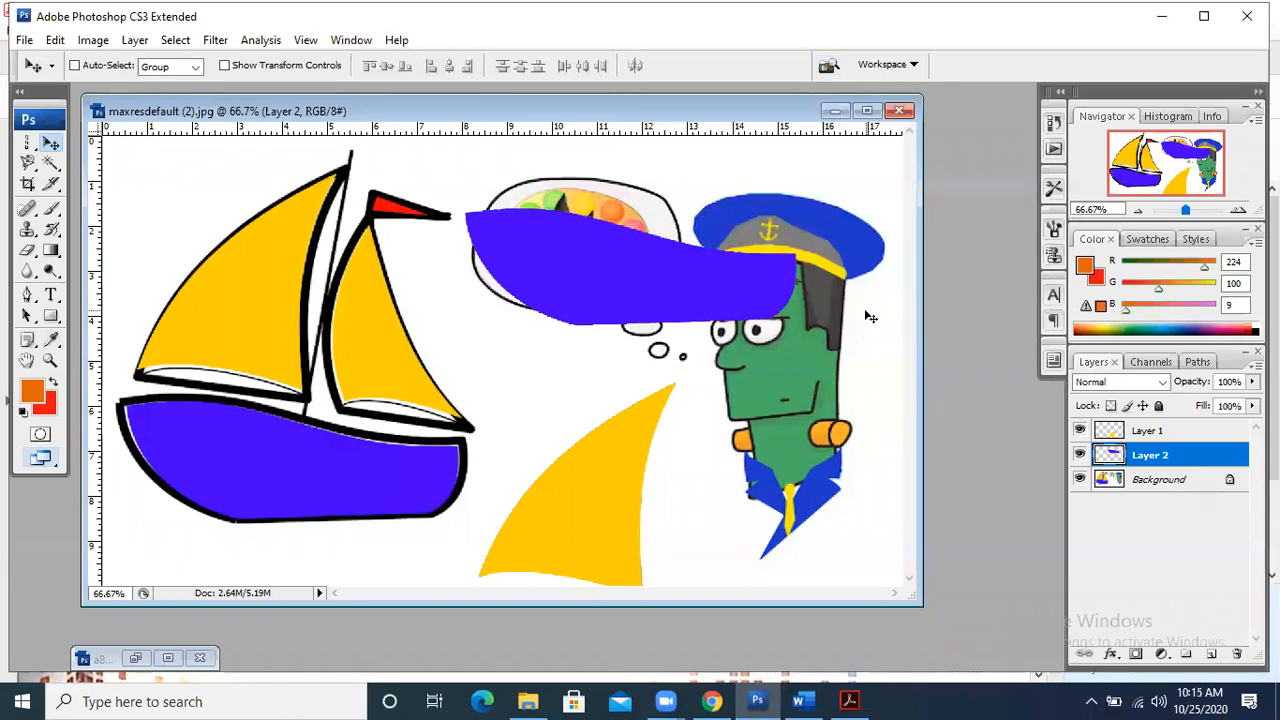
# - Move the copied hull slightly down, try filling its layer with the red background color, and undo the fill
pyautogui.moveTo(676, 287); pyautogui.dragTo(707, 341)
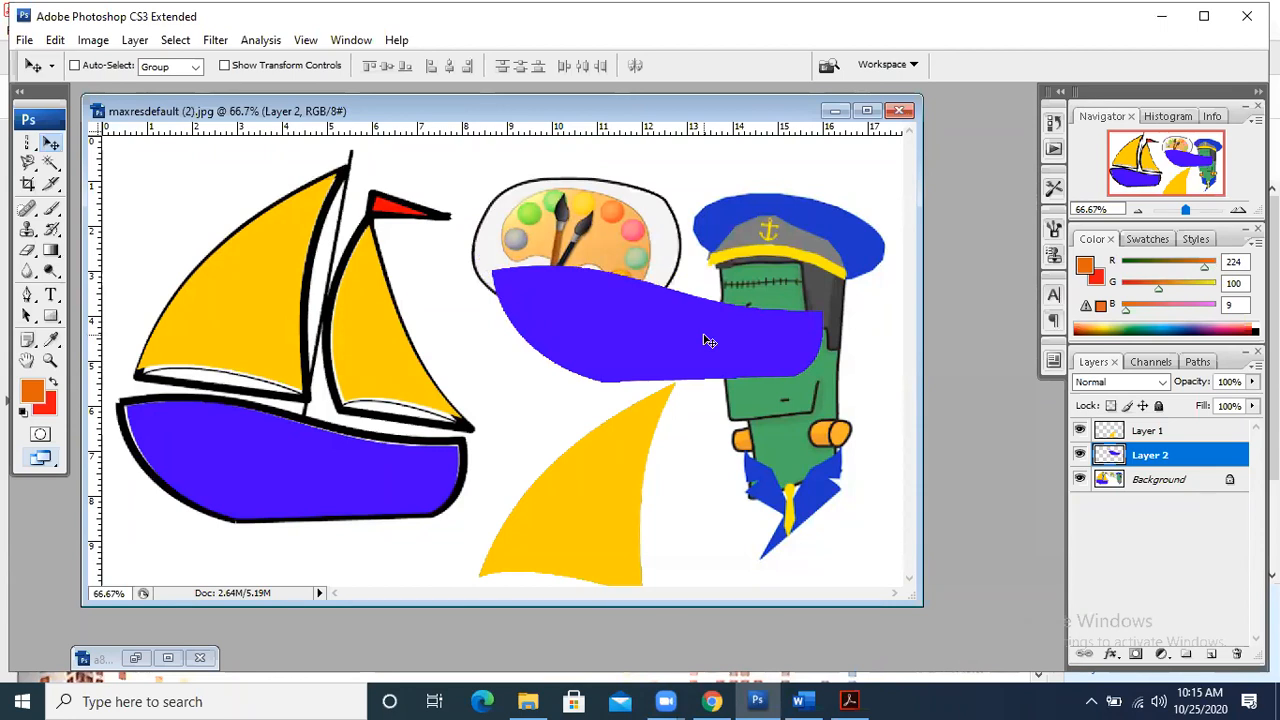
pyautogui.hotkey('ctrl', 'BackSpace')
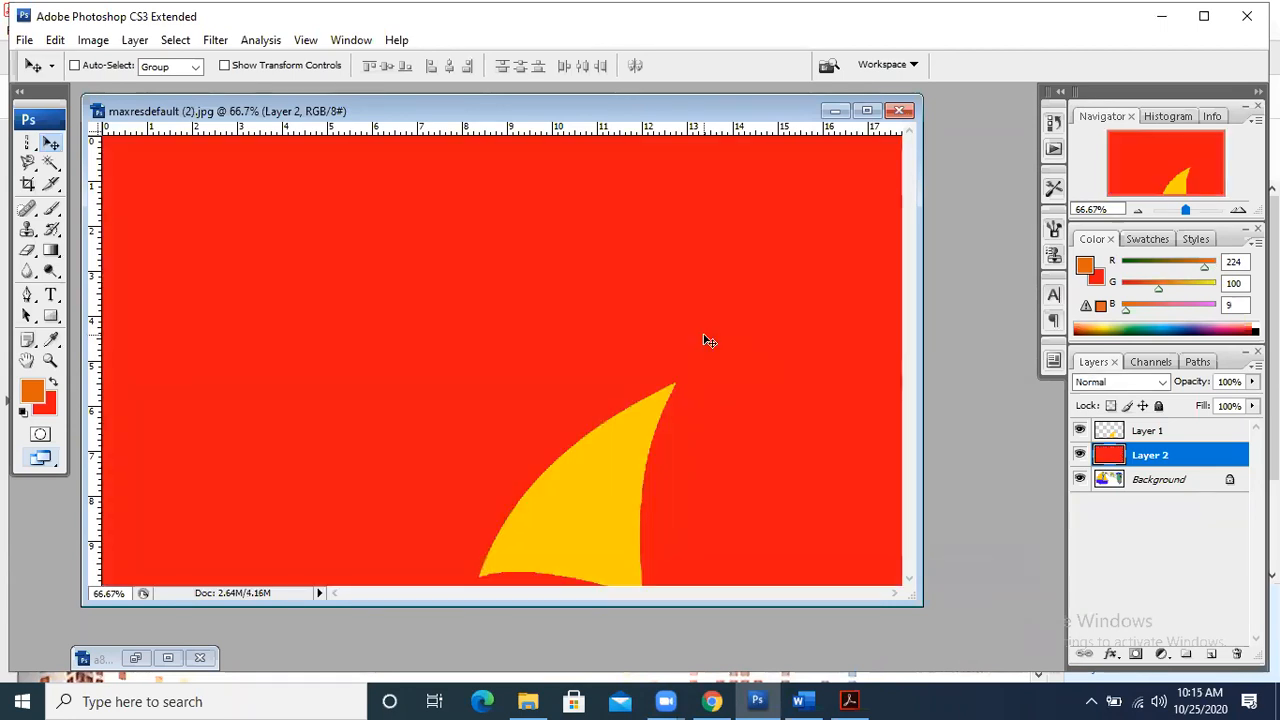
pyautogui.hotkey('ctrl', 'z')
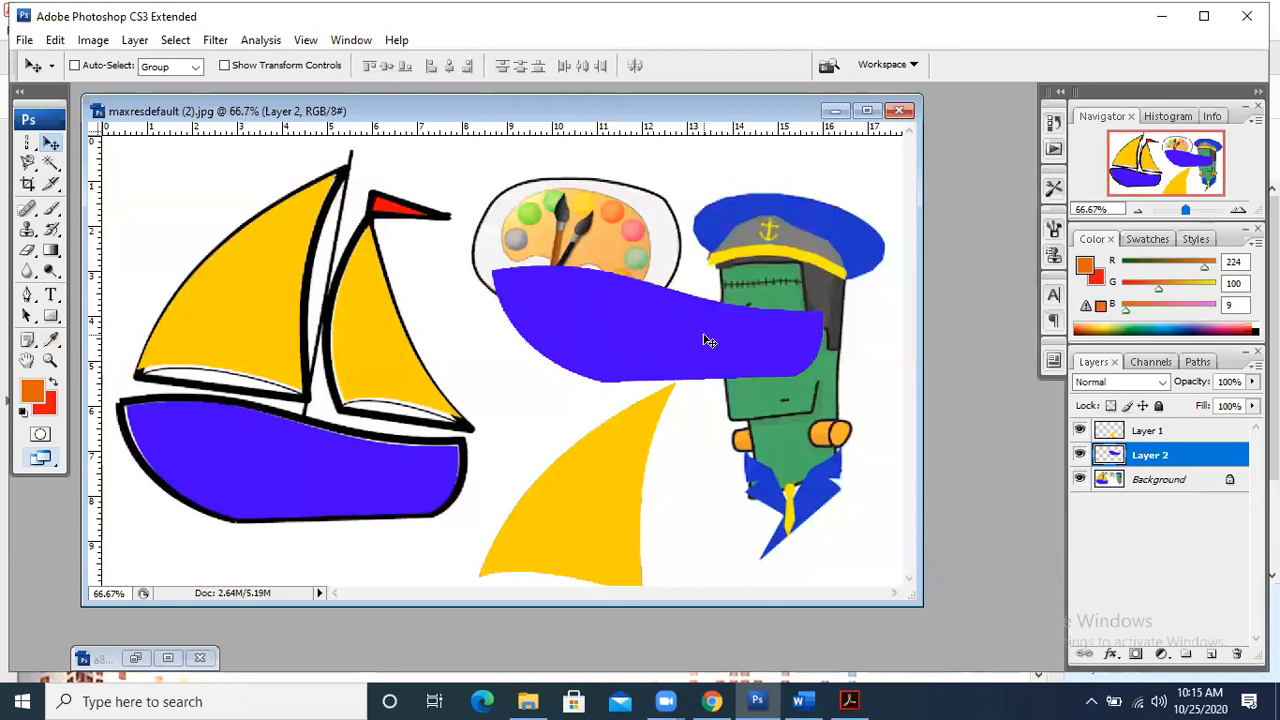
# - Move the copied blue hull over the palette and the captain's eyes, opening the Fill settings and cancelling them along the way
pyautogui.moveTo(706, 341); pyautogui.dragTo(651, 334)
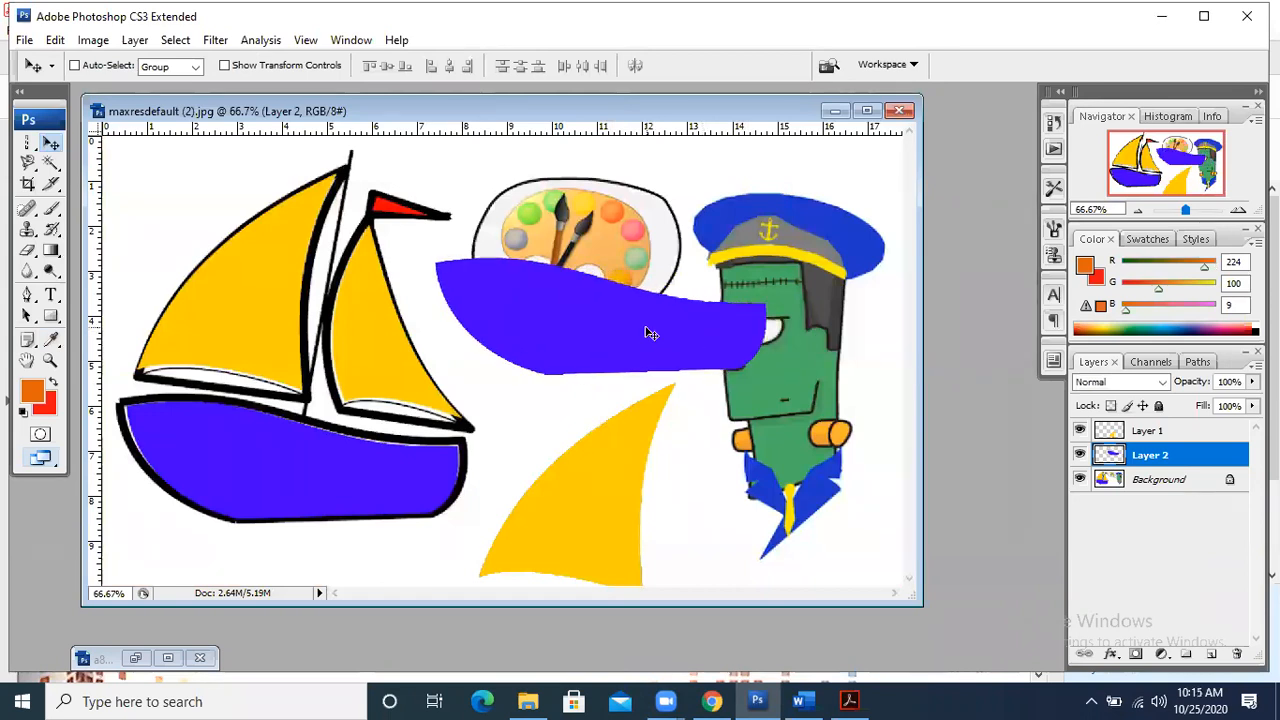
pyautogui.hotkey('shift', 'BackSpace')
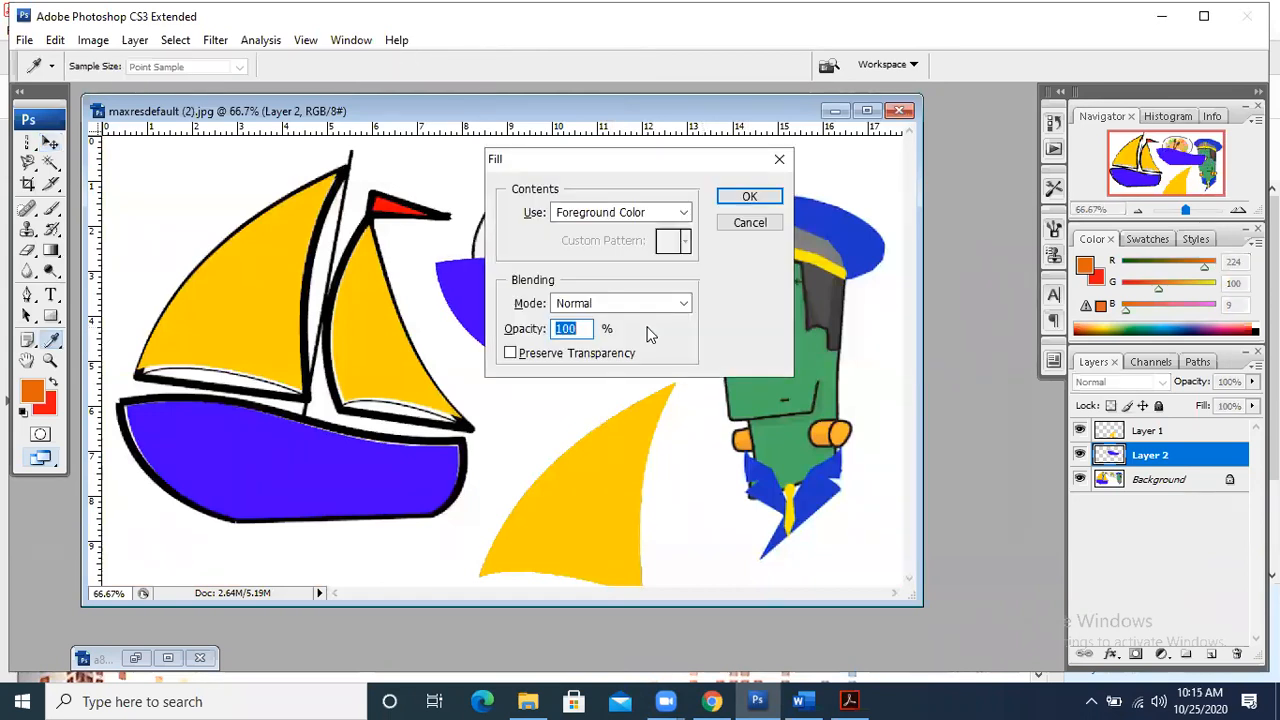
pyautogui.click(766, 222)
pyautogui.moveTo(745, 314)
pyautogui.mouseDown()
pyautogui.moveTo(790, 358)
pyautogui.moveTo(760, 303)
pyautogui.mouseUp()
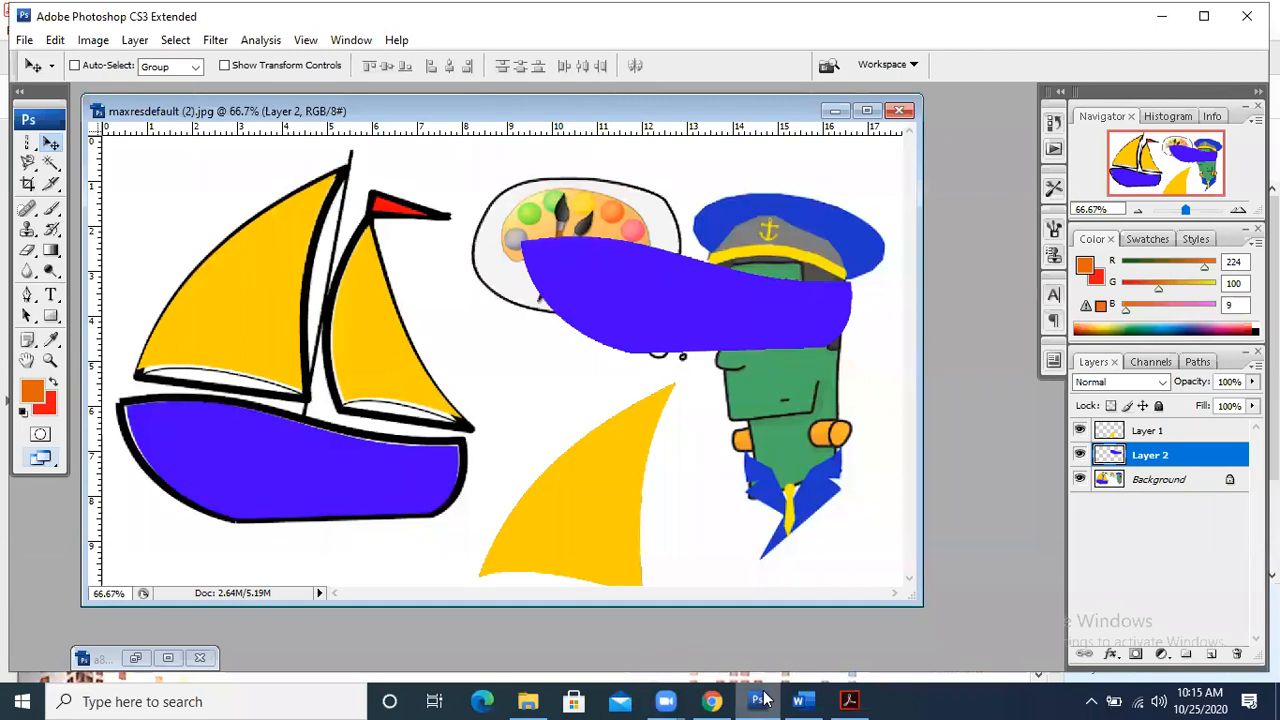
# - Switch to the Chapter 7 PDF in Acrobat and review the Lasso tool descriptions and the example selection figures
pyautogui.click(849, 701)
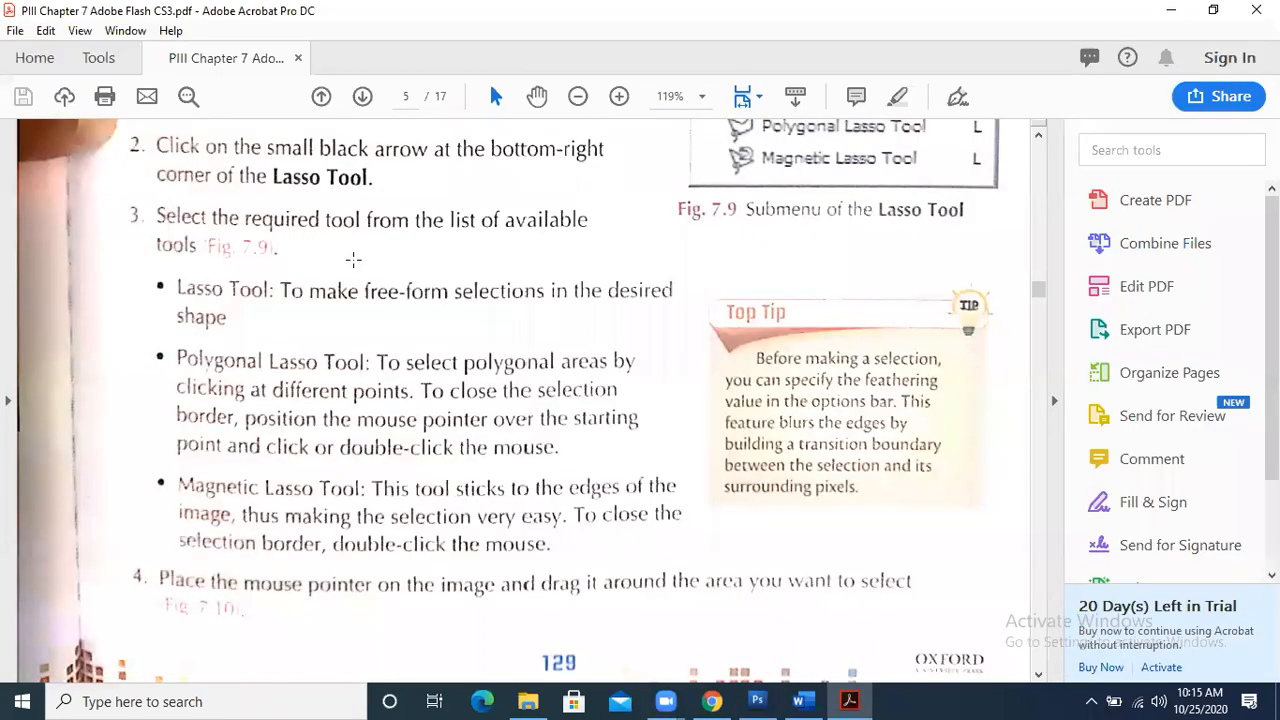
pyautogui.scroll(-1, 395, 424)
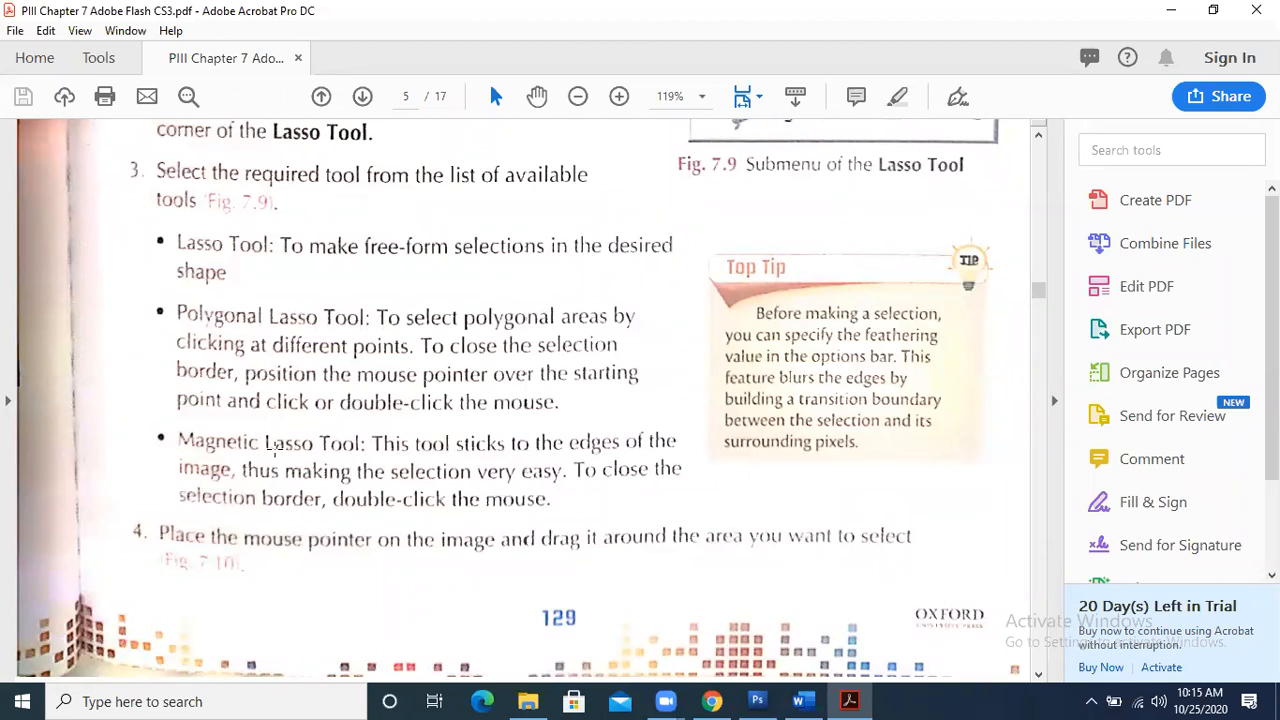
pyautogui.scroll(-9, 274, 450)
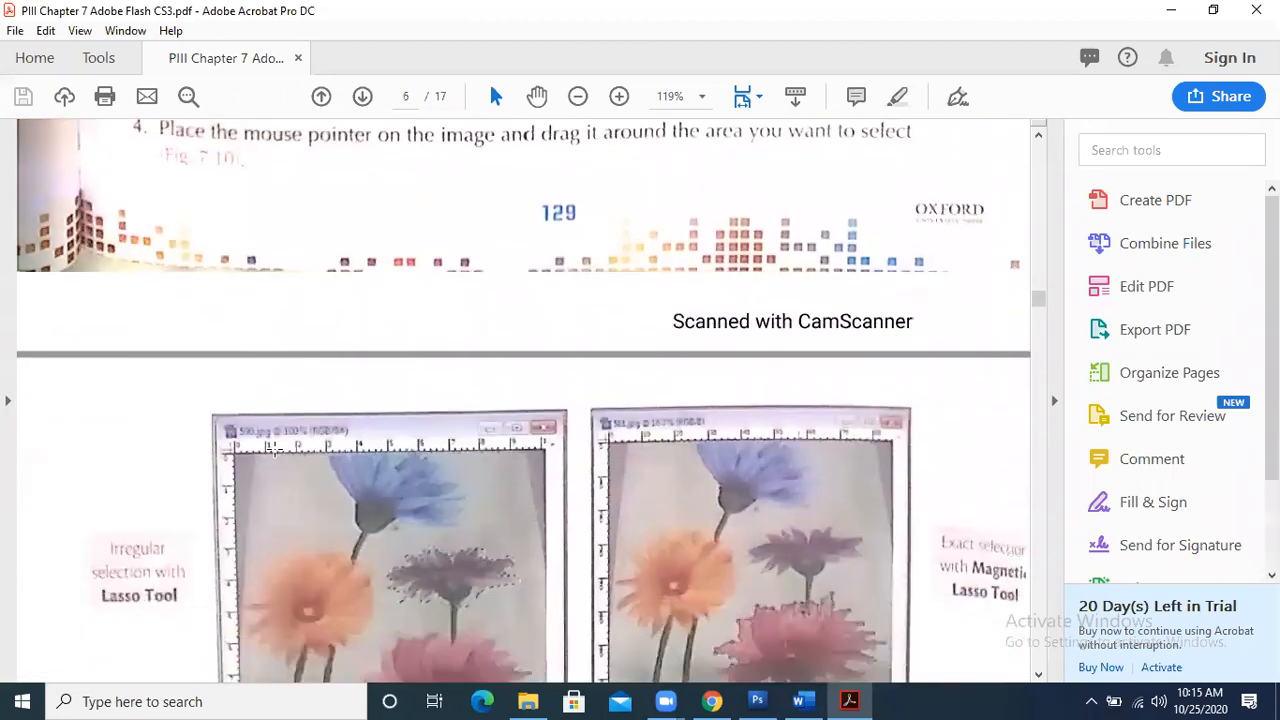
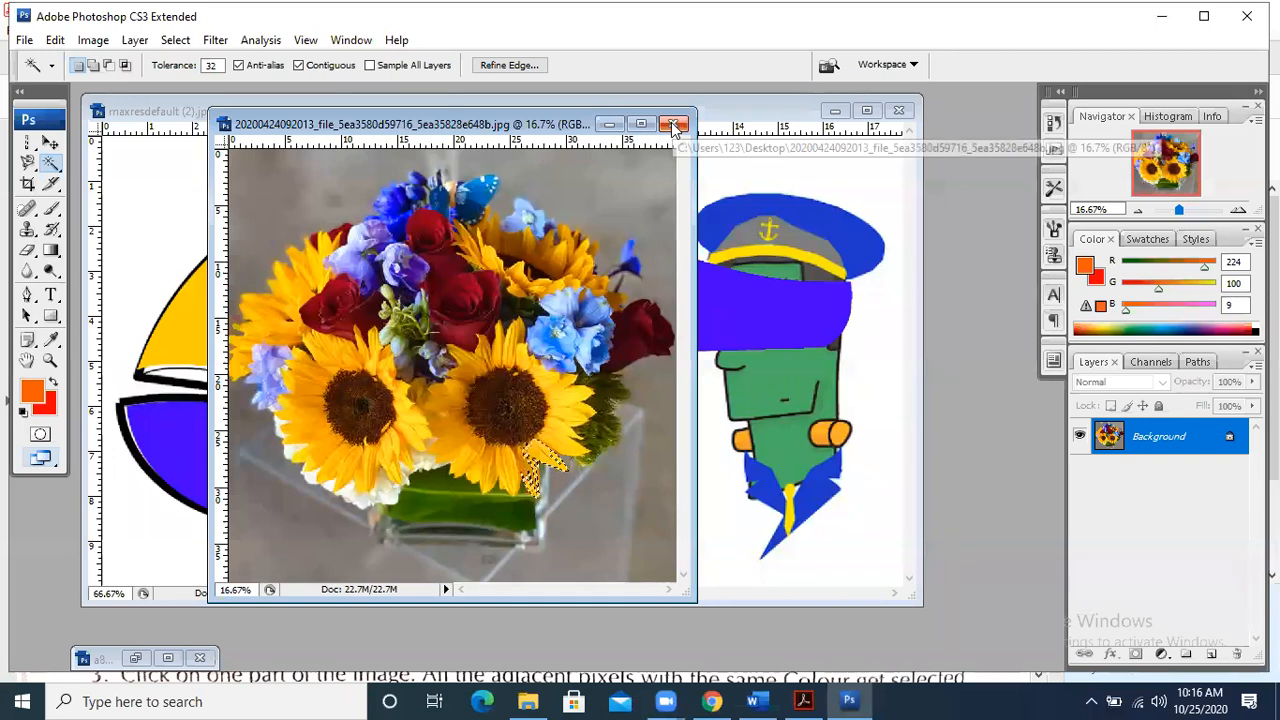
# - Close the flower bouquet image and read the Magic Wand Tool options and instructions in the Chapter 7 PDF
pyautogui.click(674, 124)
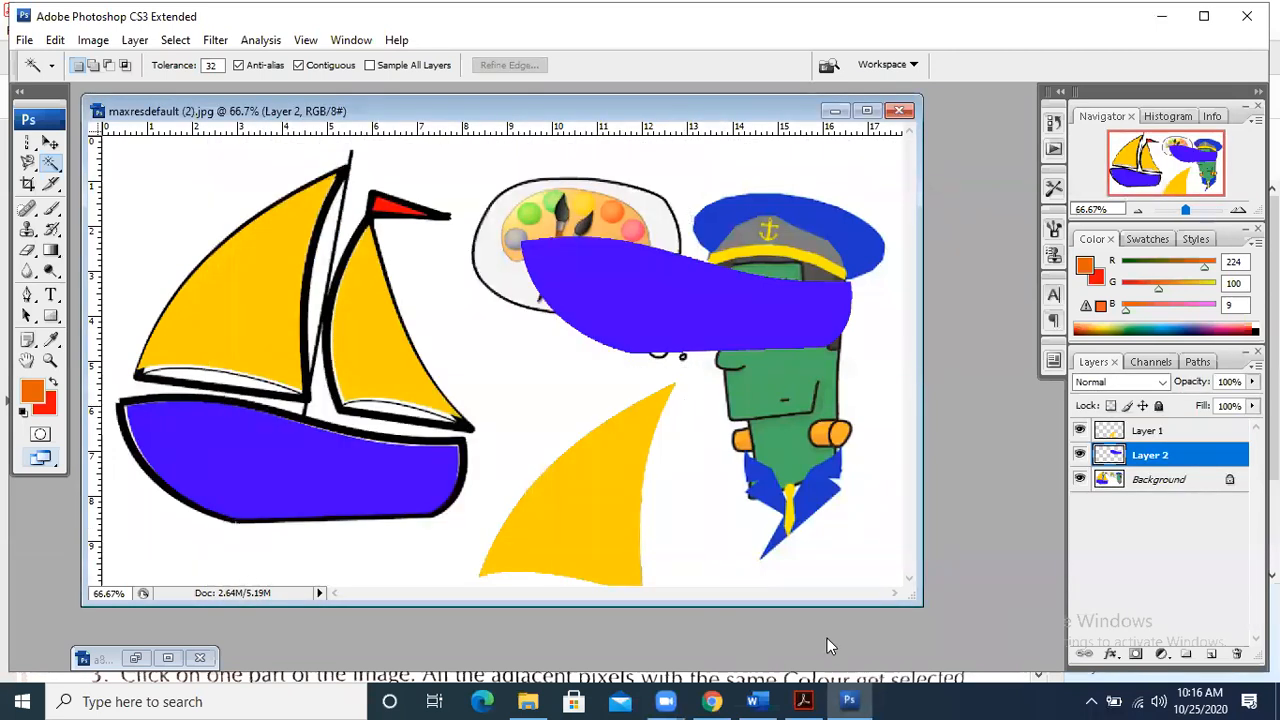
pyautogui.hotkey('alt', 'Tab')
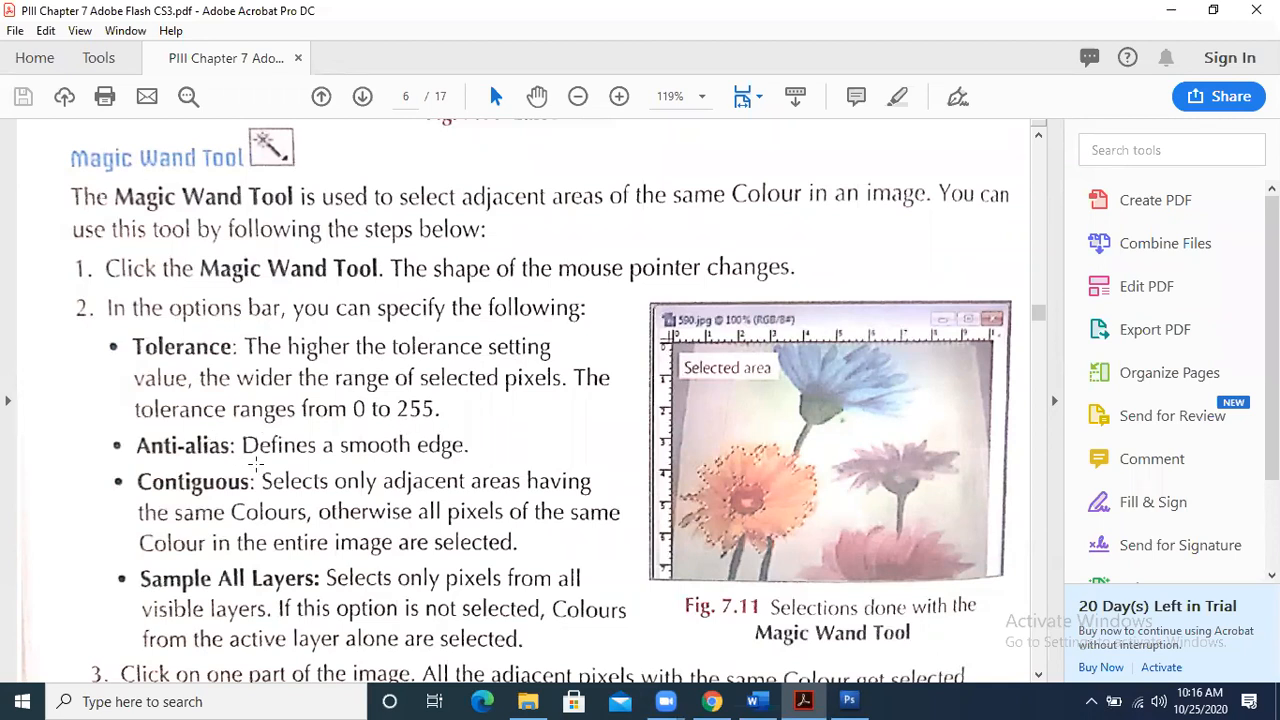
pyautogui.scroll(-1, 422, 470)
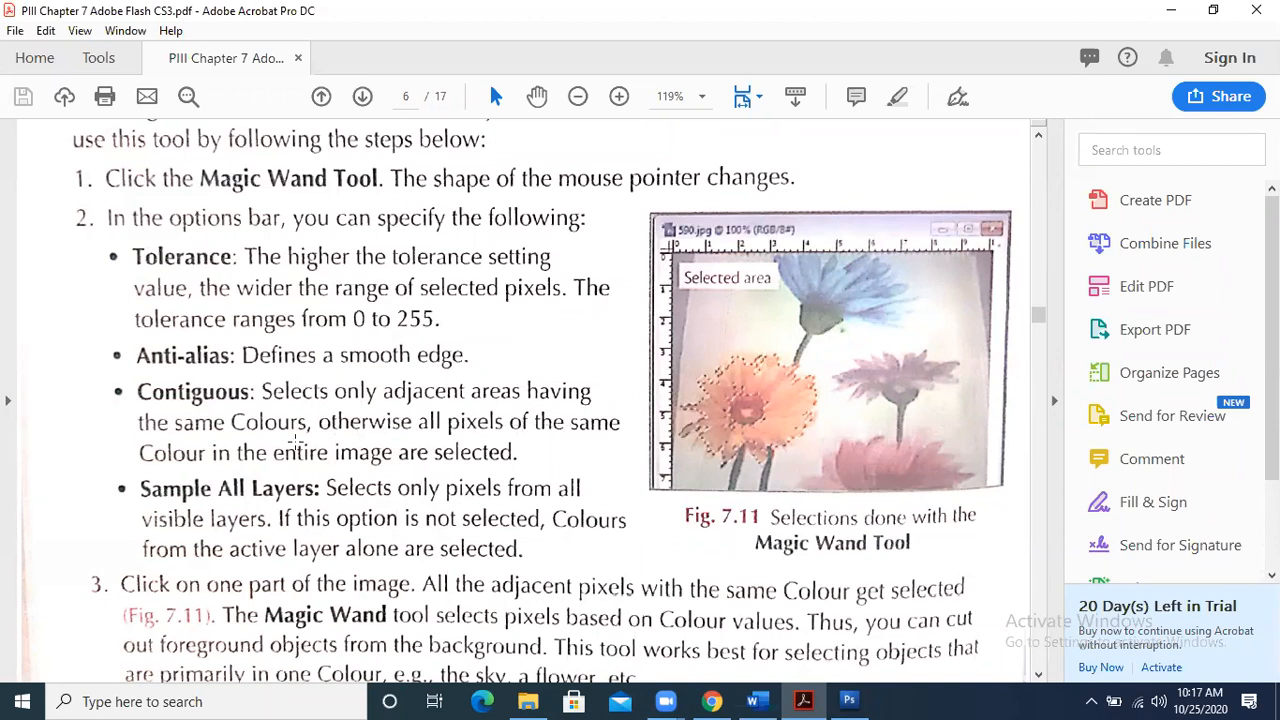
pyautogui.scroll(-3, 295, 441)
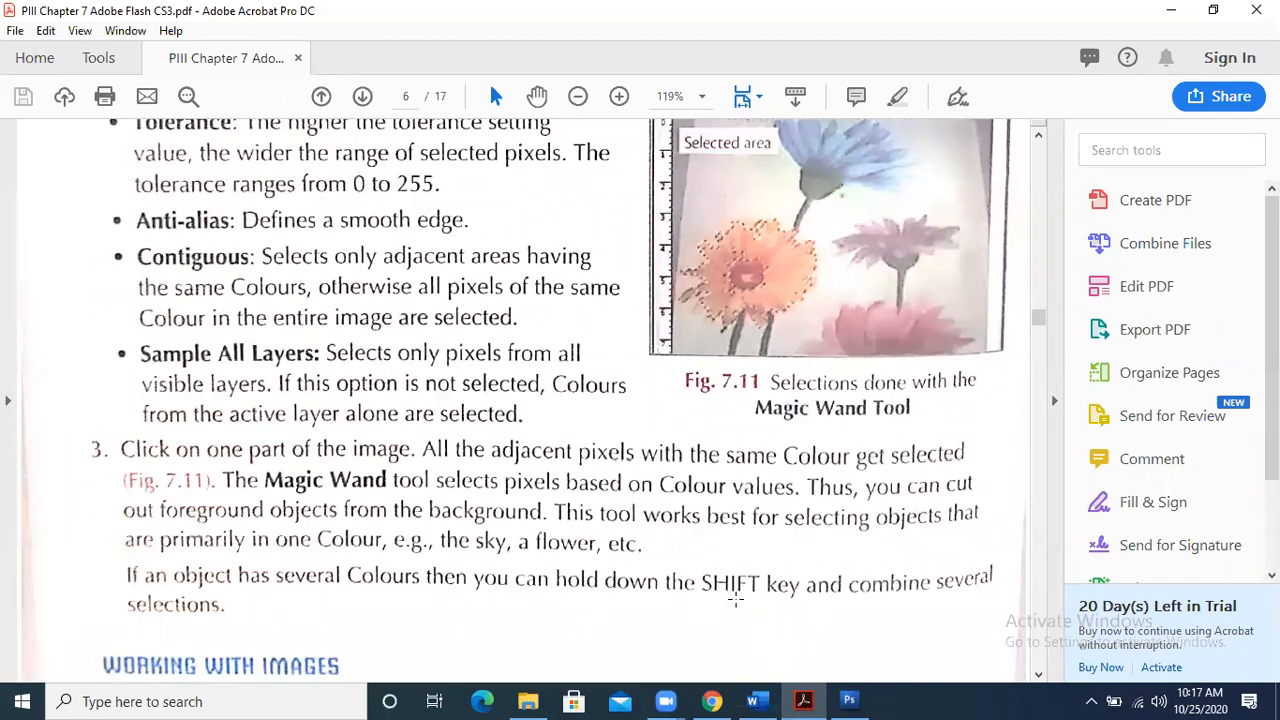
# - Return to Photoshop, make the Background layer active, open the flower bouquet image from the Desktop and shift its window over the boat picture
pyautogui.hotkey('alt', 'Tab')
pyautogui.click(1175, 481)
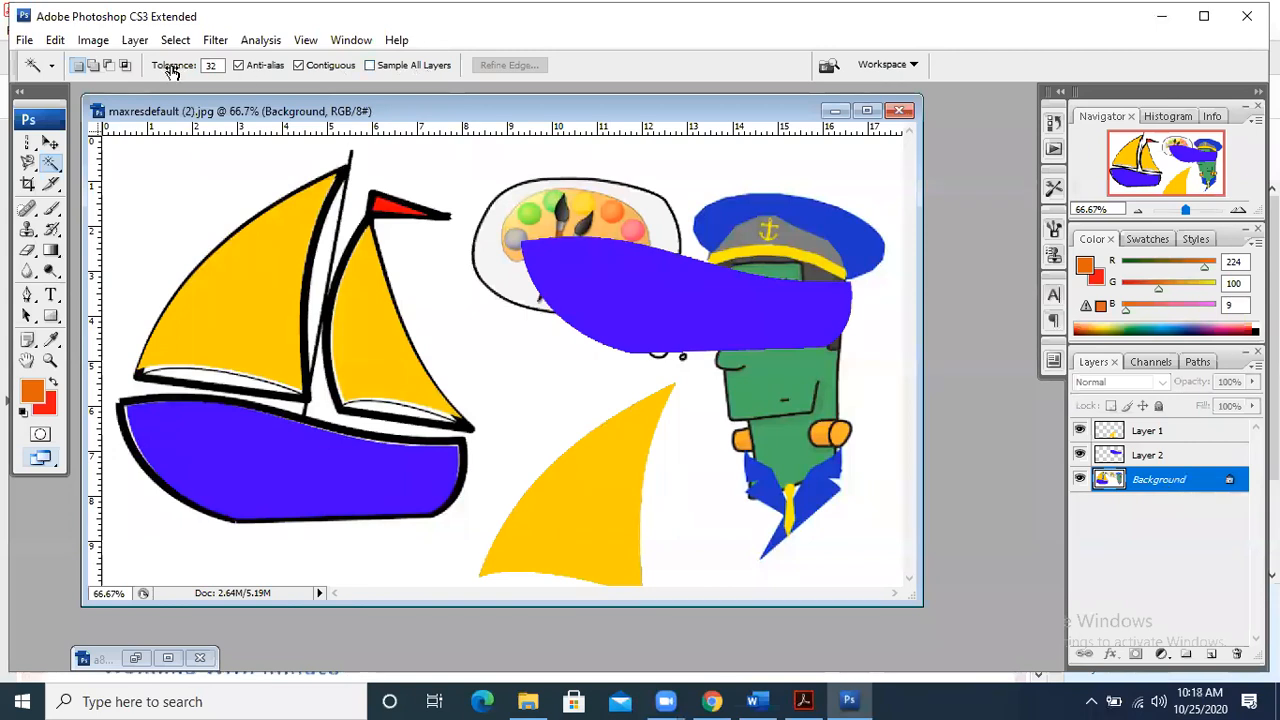
pyautogui.click(24, 40)
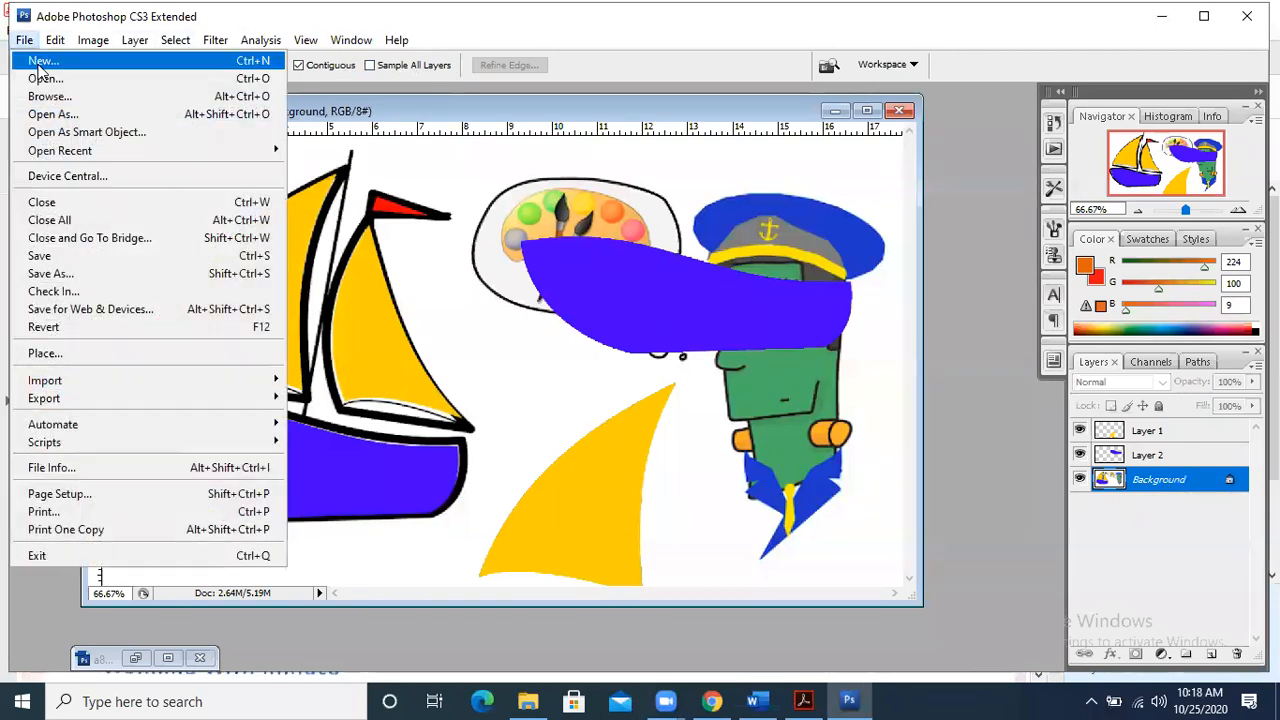
pyautogui.click(42, 76)
pyautogui.click(690, 305)
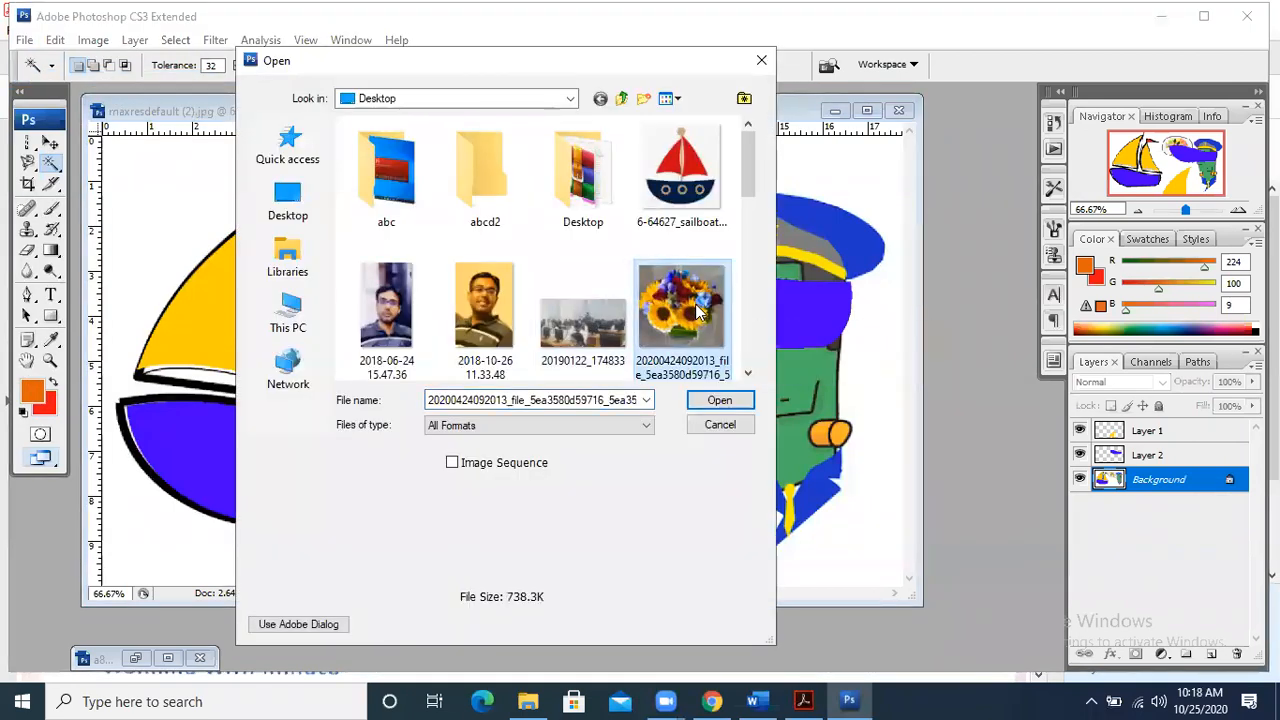
pyautogui.doubleClick(695, 303)
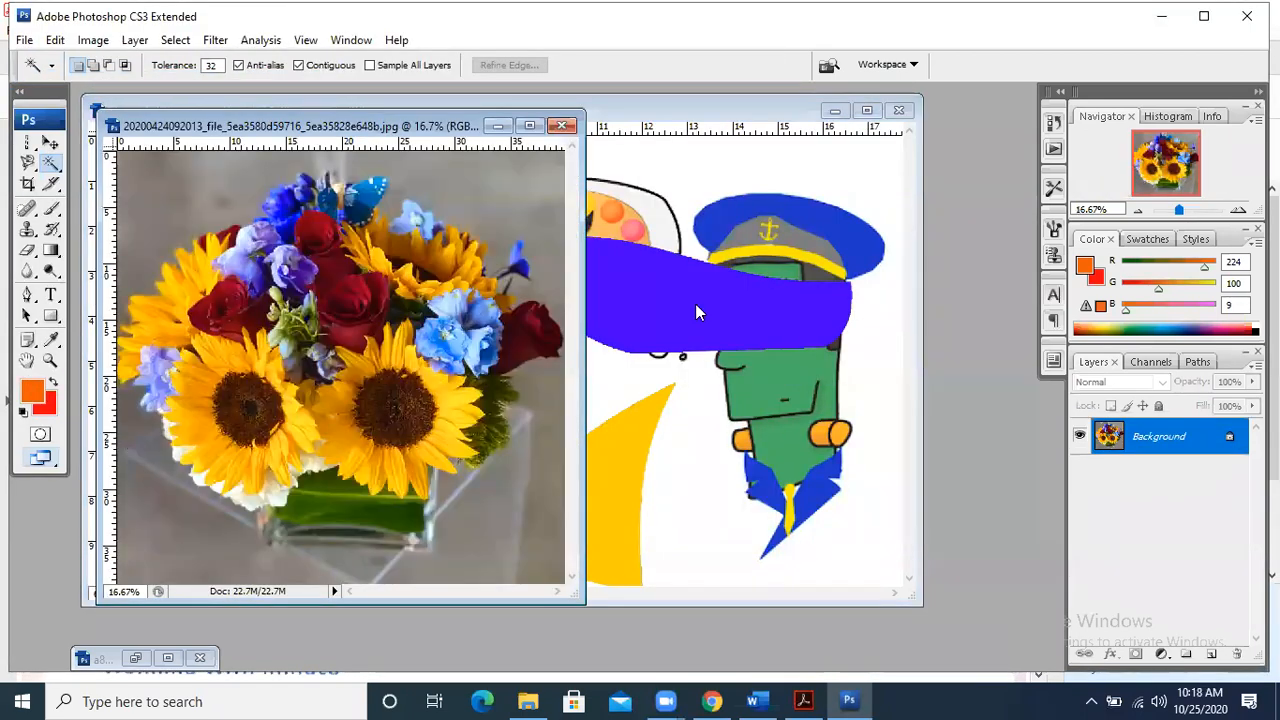
pyautogui.moveTo(418, 126); pyautogui.dragTo(534, 120)
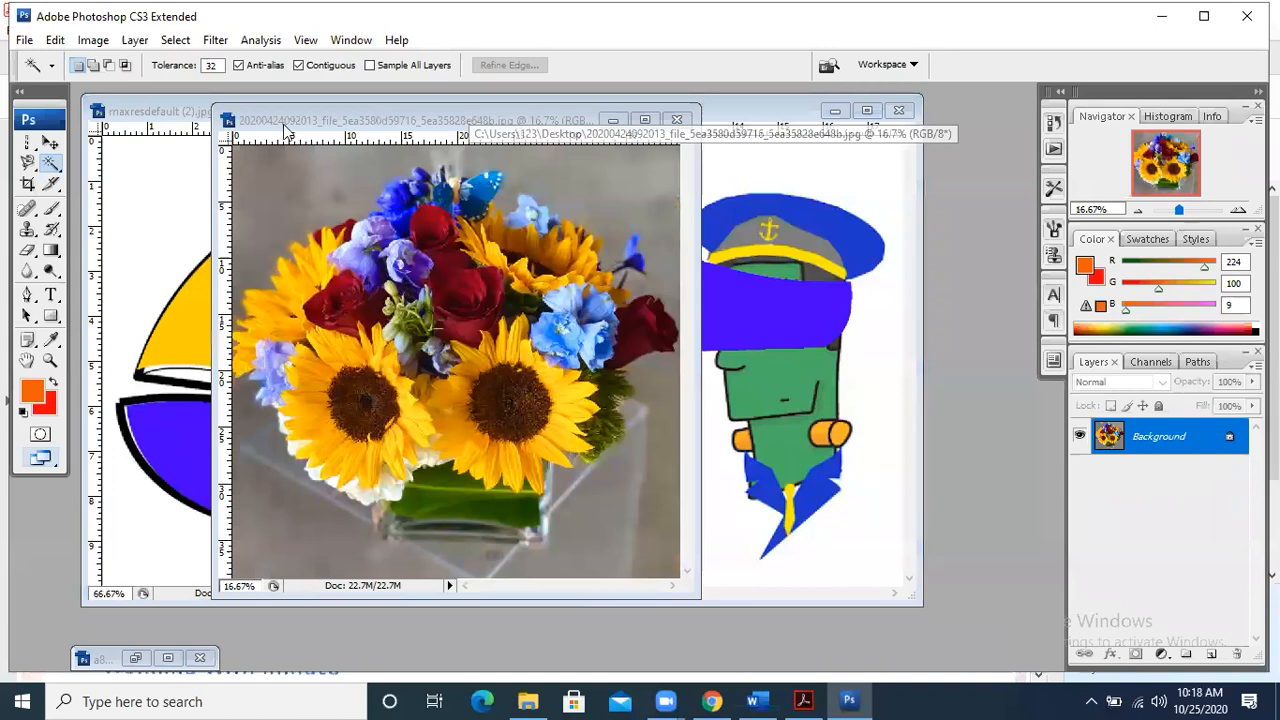
# - Select the left sunflower's petals with the Magic Wand Tool, try selecting with a tolerance of 255, and deselect
pyautogui.rightClick(51, 162)
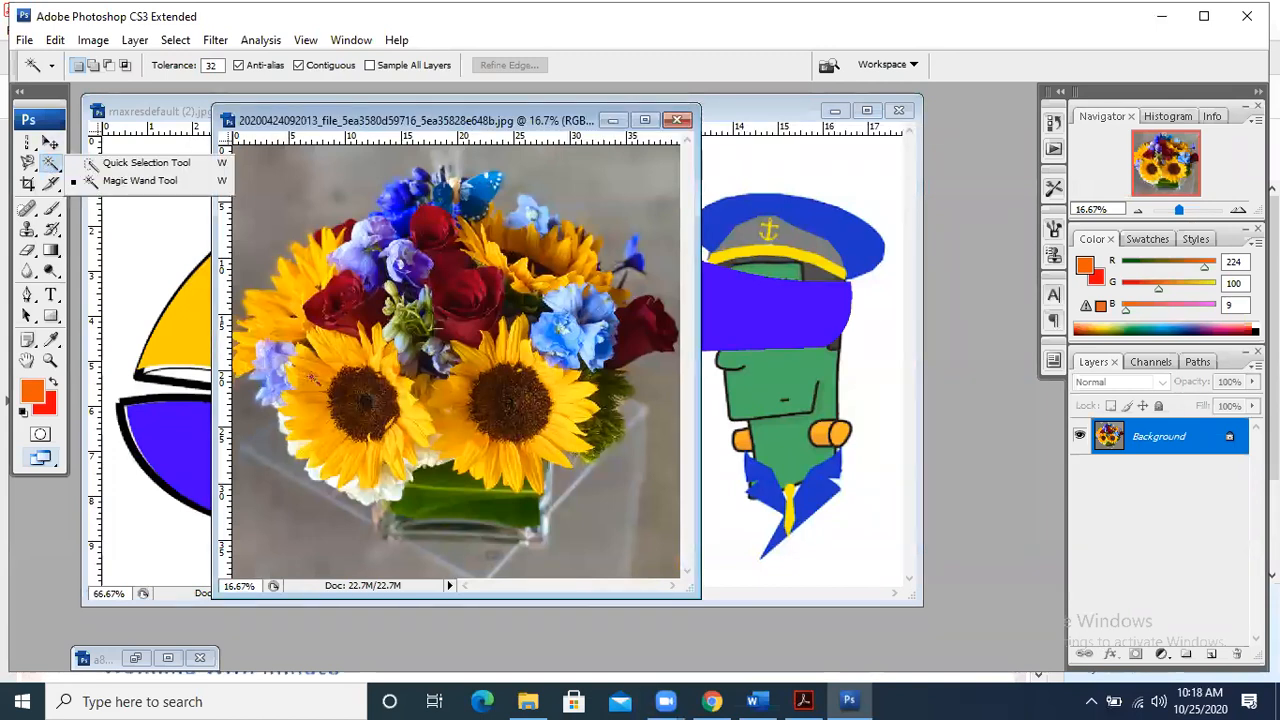
pyautogui.click(316, 408)
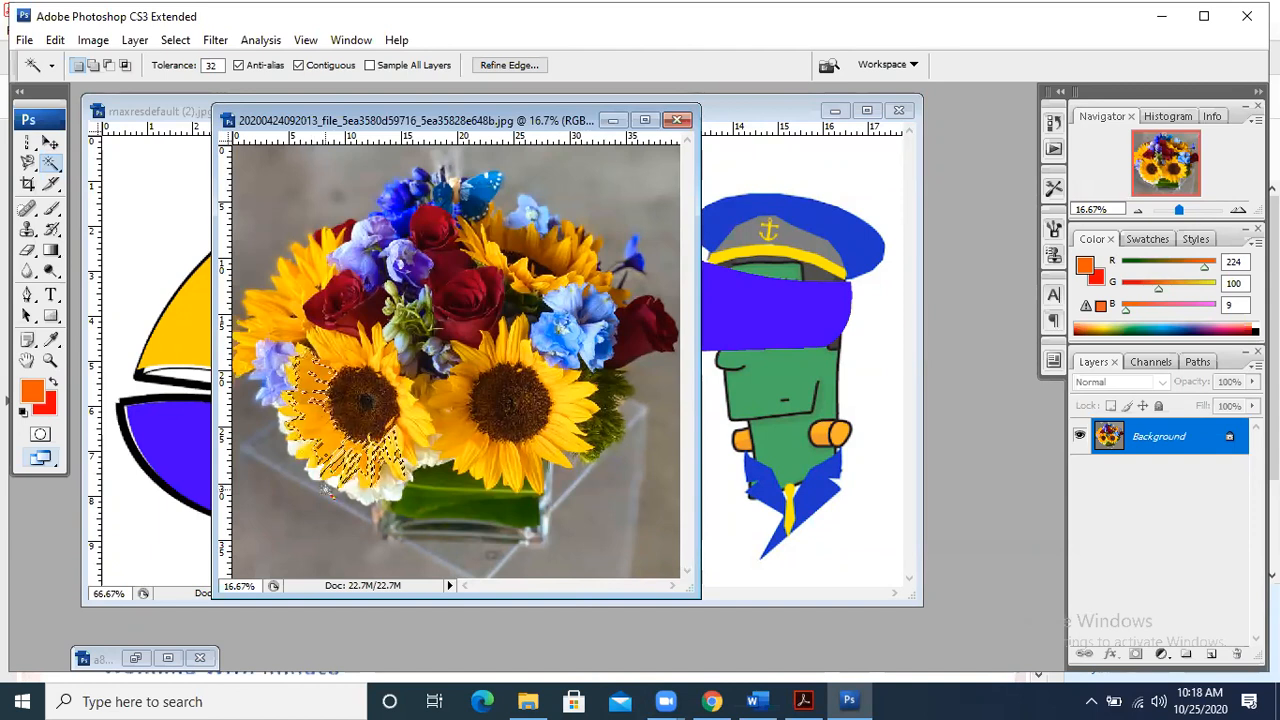
pyautogui.click(210, 67)
pyautogui.write('255')
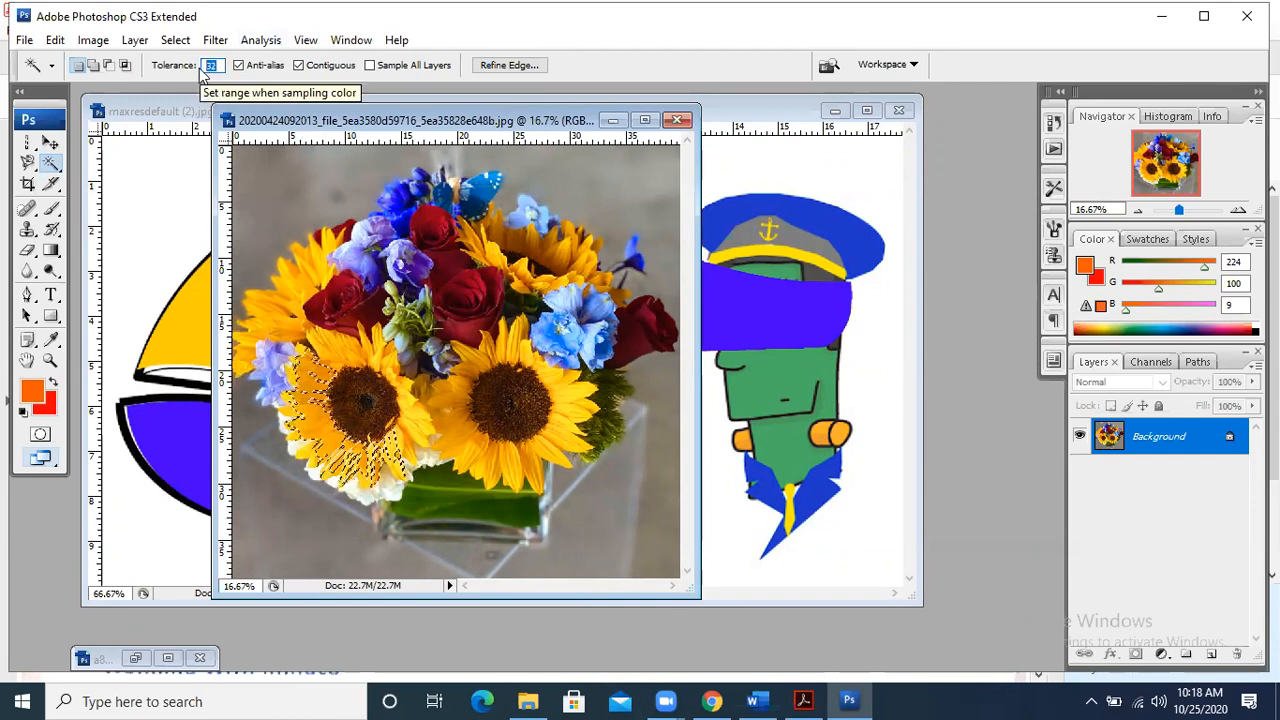
pyautogui.press('Return')
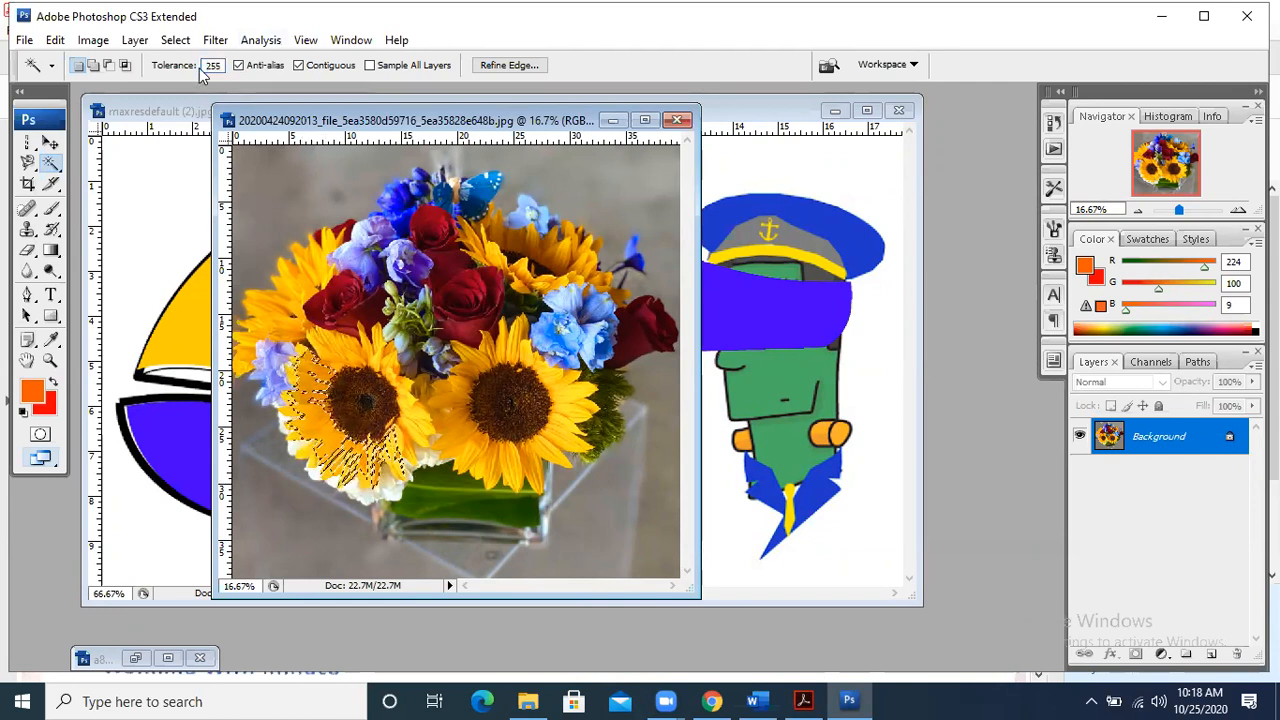
pyautogui.click(455, 392)
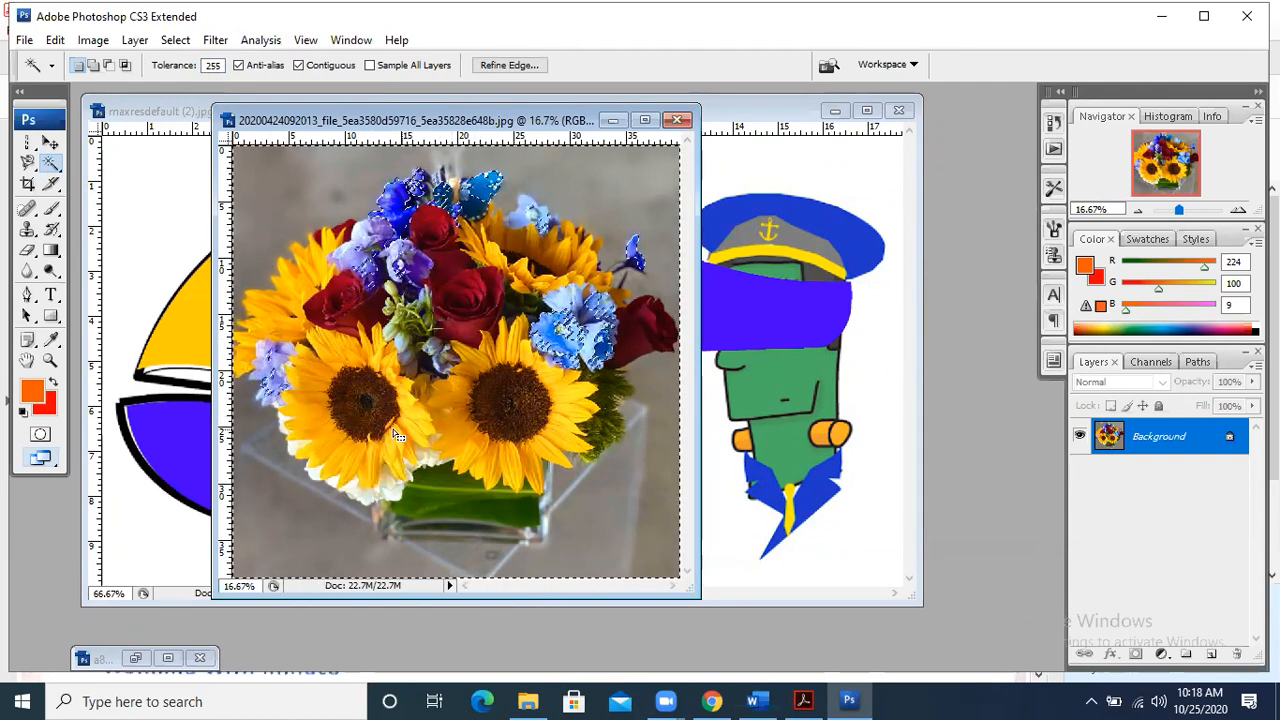
pyautogui.hotkey('ctrl', 'd')
pyautogui.click(447, 426)
pyautogui.hotkey('ctrl', 'd')
# - Set the Magic Wand tolerance to 32, try combining several petal areas of the left sunflower into one selection, and deselect
pyautogui.click(157, 66)
pyautogui.write('32')
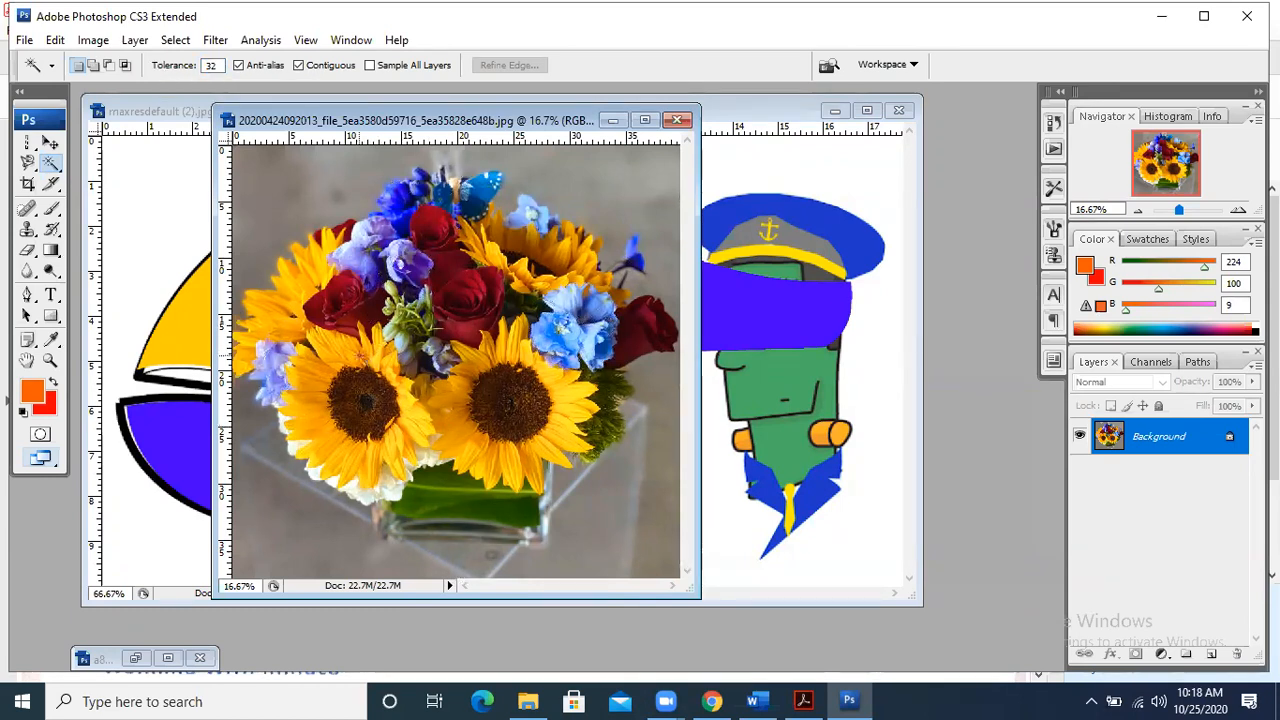
pyautogui.click(356, 354)
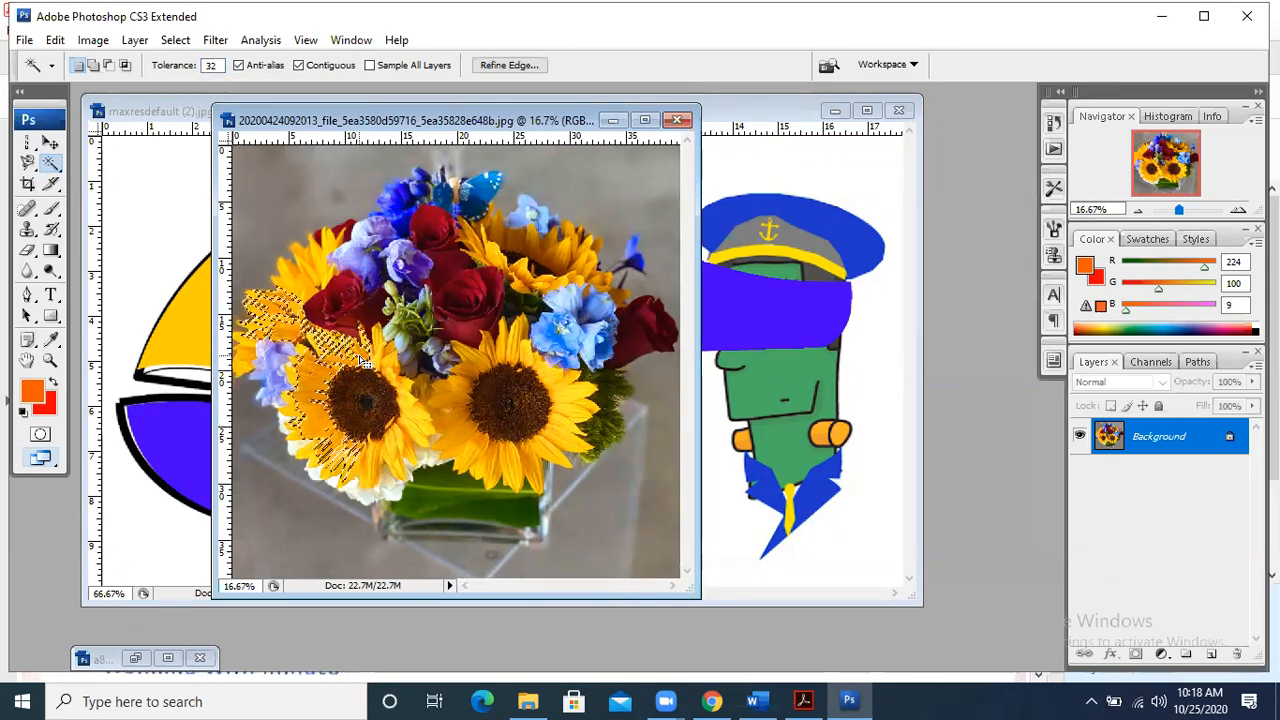
pyautogui.keyDown('shift'); pyautogui.click(399, 446); pyautogui.keyUp('shift')
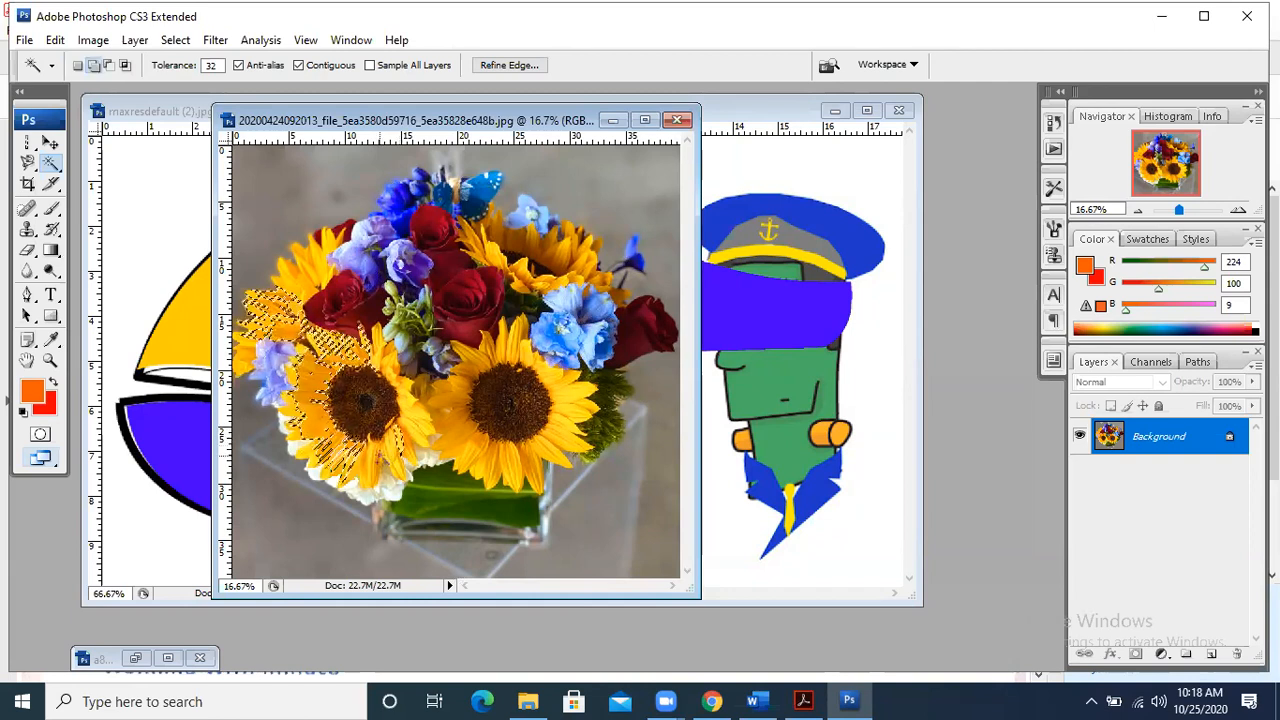
pyautogui.keyDown('shift'); pyautogui.click(376, 466); pyautogui.keyUp('shift')
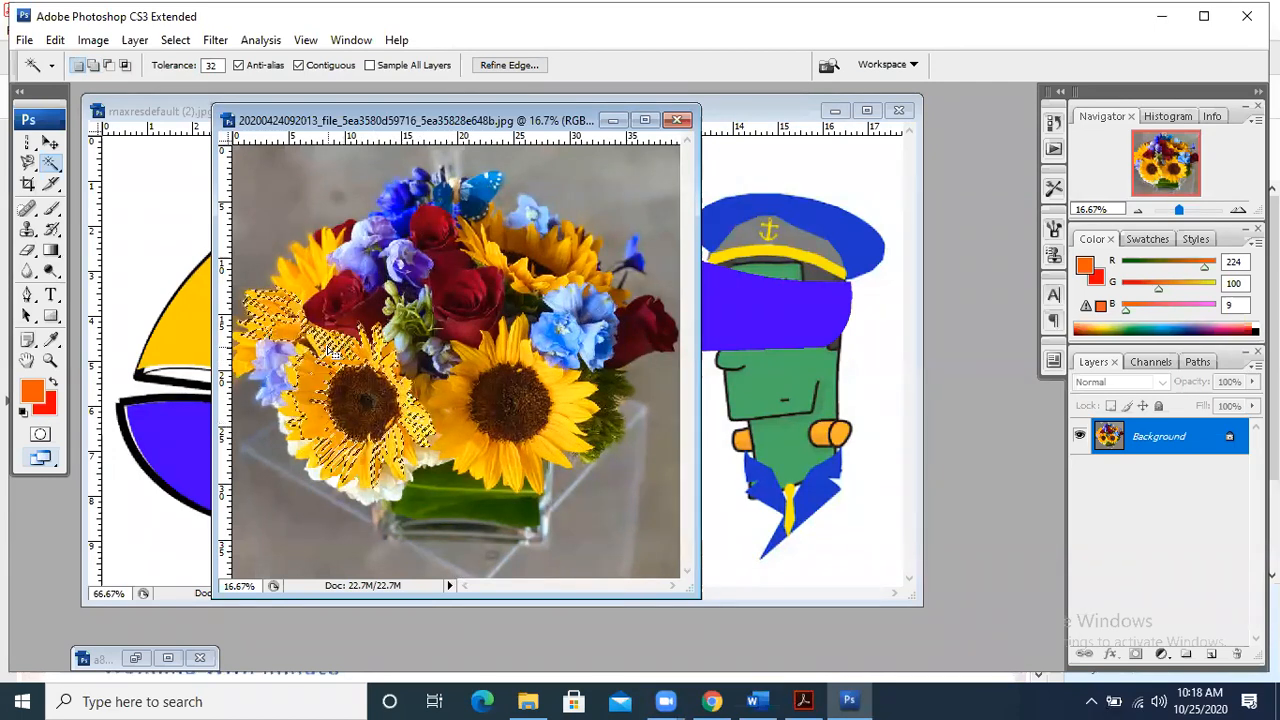
pyautogui.hotkey('ctrl', 'd')
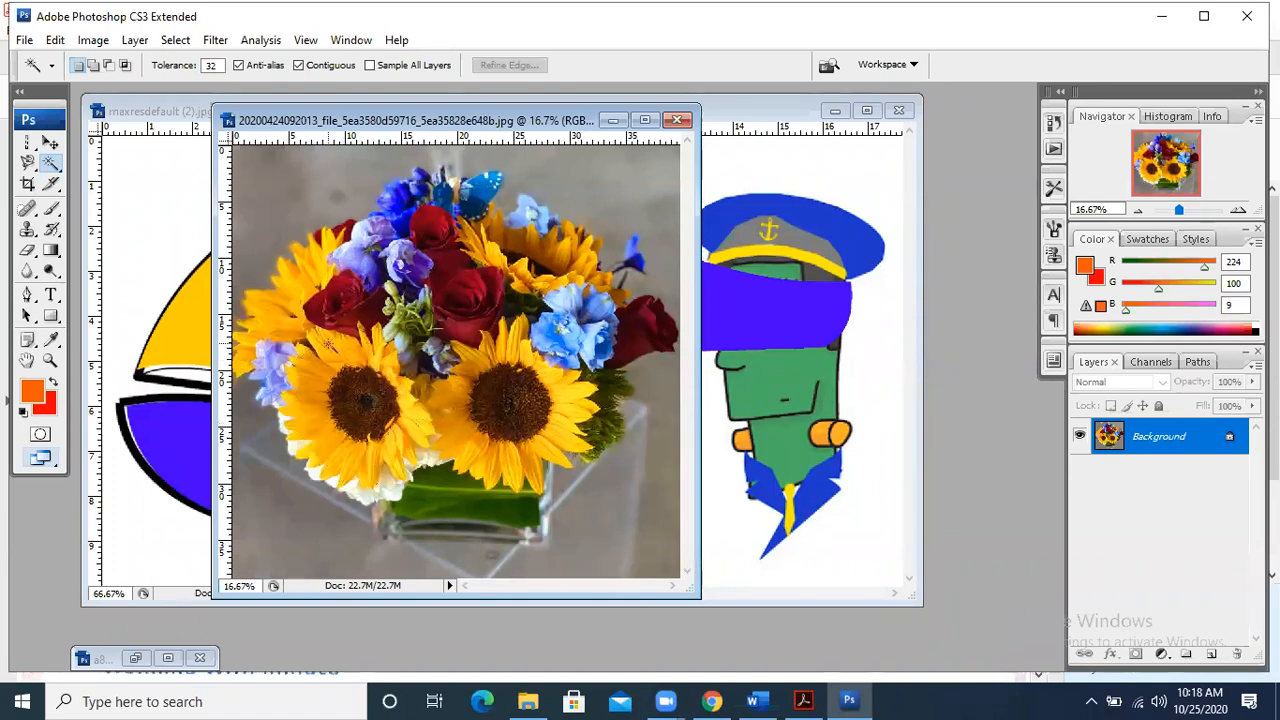
# - Select the left sunflower's yellow petals by adding several Magic Wand areas to one selection
pyautogui.click(314, 434)
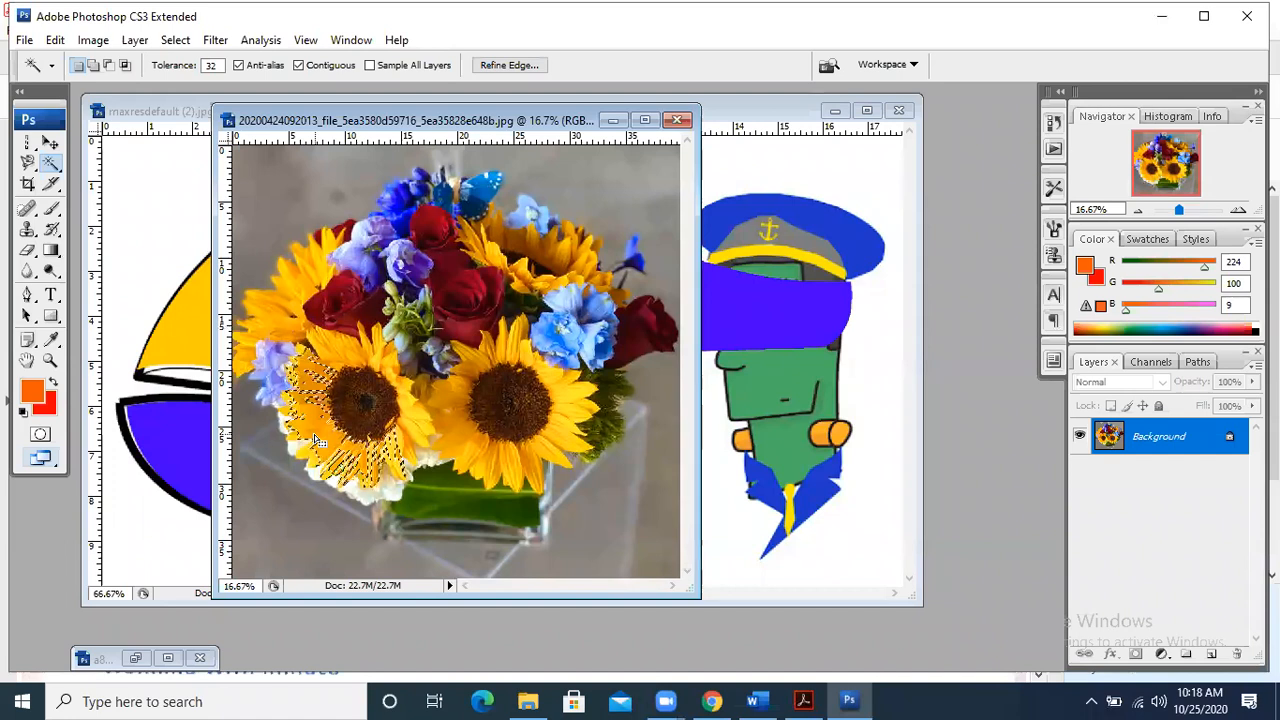
pyautogui.keyDown('shift'); pyautogui.click(424, 439); pyautogui.keyUp('shift')
pyautogui.keyDown('shift'); pyautogui.click(320, 370); pyautogui.keyUp('shift')
pyautogui.keyDown('shift'); pyautogui.click(338, 466); pyautogui.keyUp('shift')
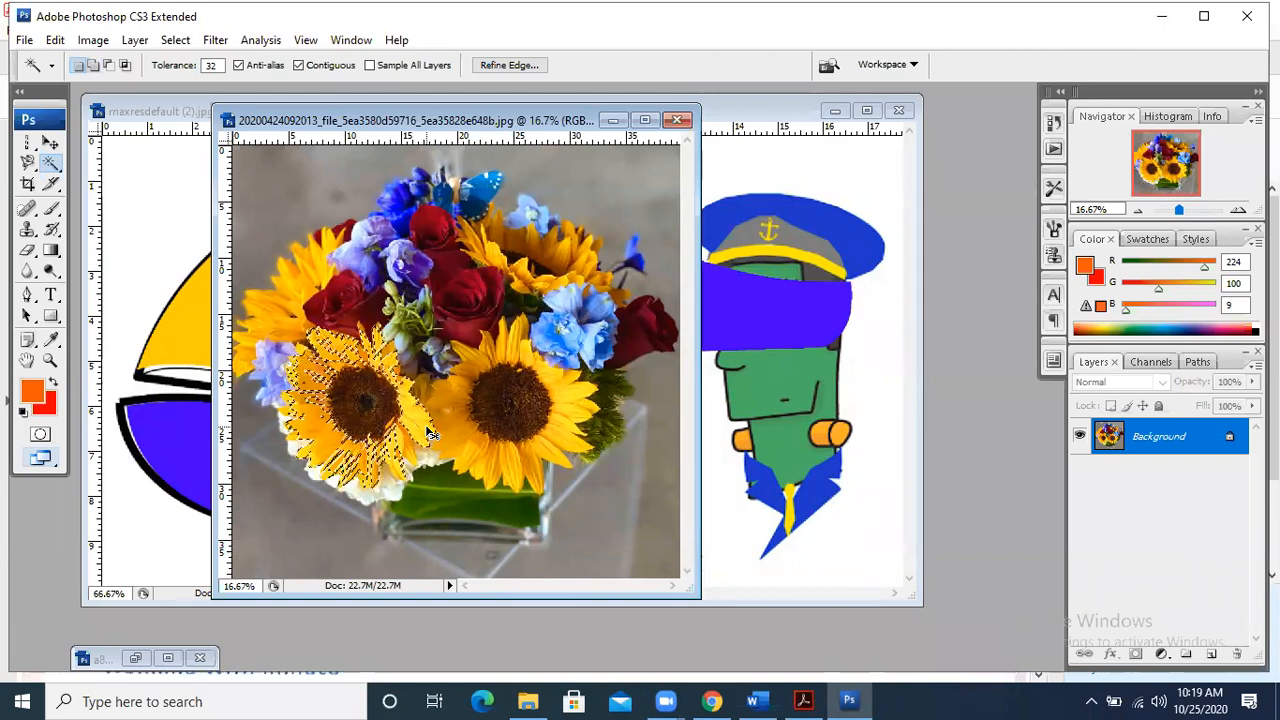
# - Copy the selected petals to a new layer and move the copy over the red roses in the upper middle of the bouquet
pyautogui.click(50, 146)
pyautogui.hotkey('ctrl', 'j')
pyautogui.moveTo(342, 375); pyautogui.dragTo(700, 296)
pyautogui.moveTo(493, 305); pyautogui.dragTo(495, 272)
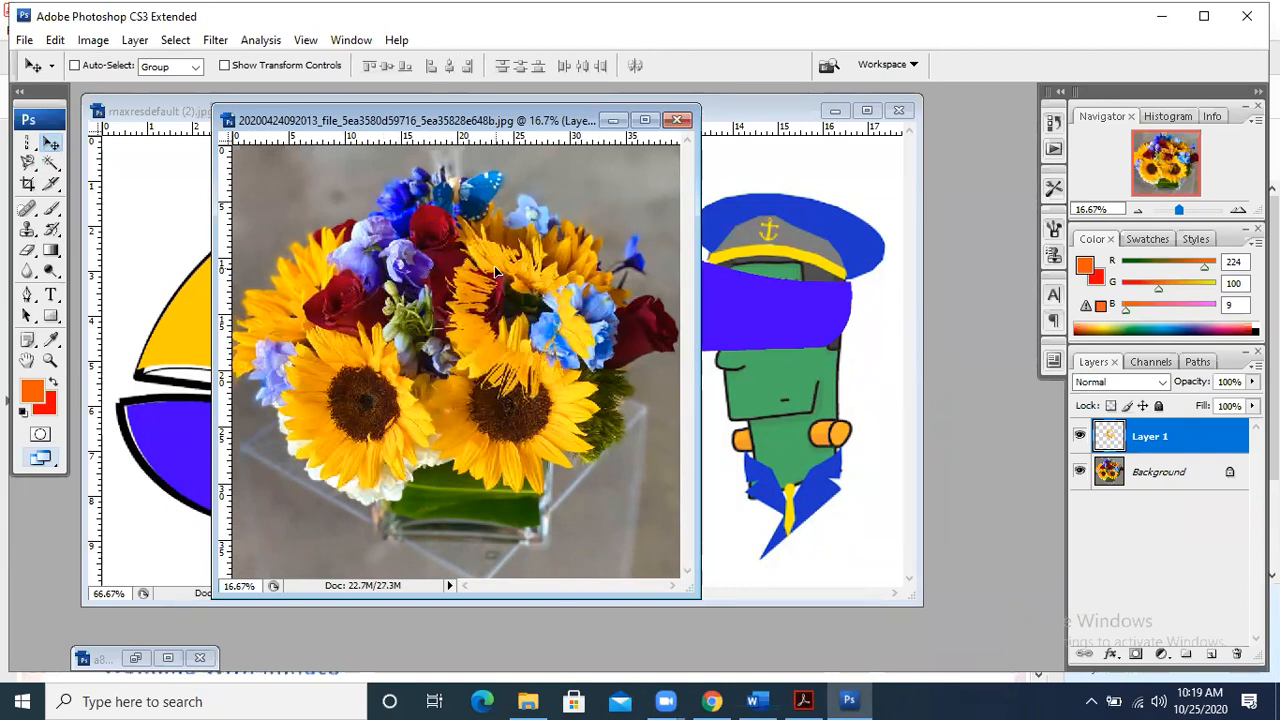
pyautogui.moveTo(495, 272); pyautogui.dragTo(418, 226)
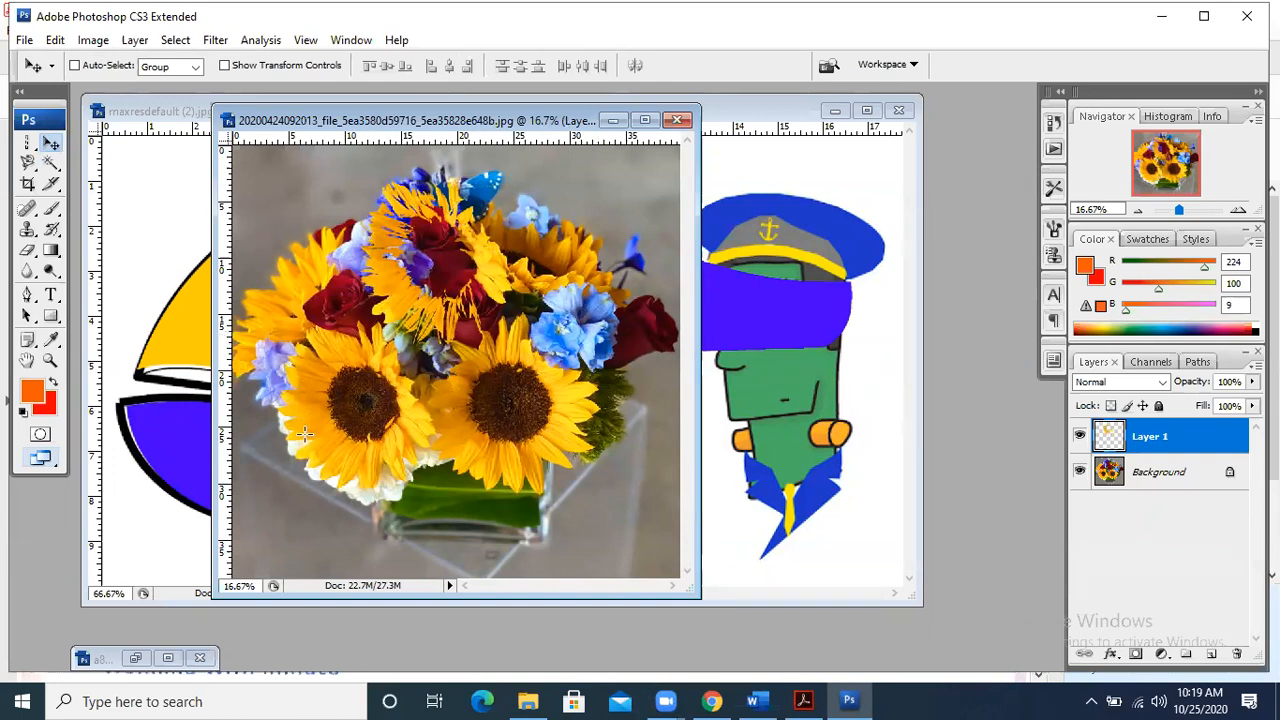
# - Switch to the PDF, read on through the Working with Images section, and return to Photoshop
pyautogui.hotkey('alt', 'Tab')
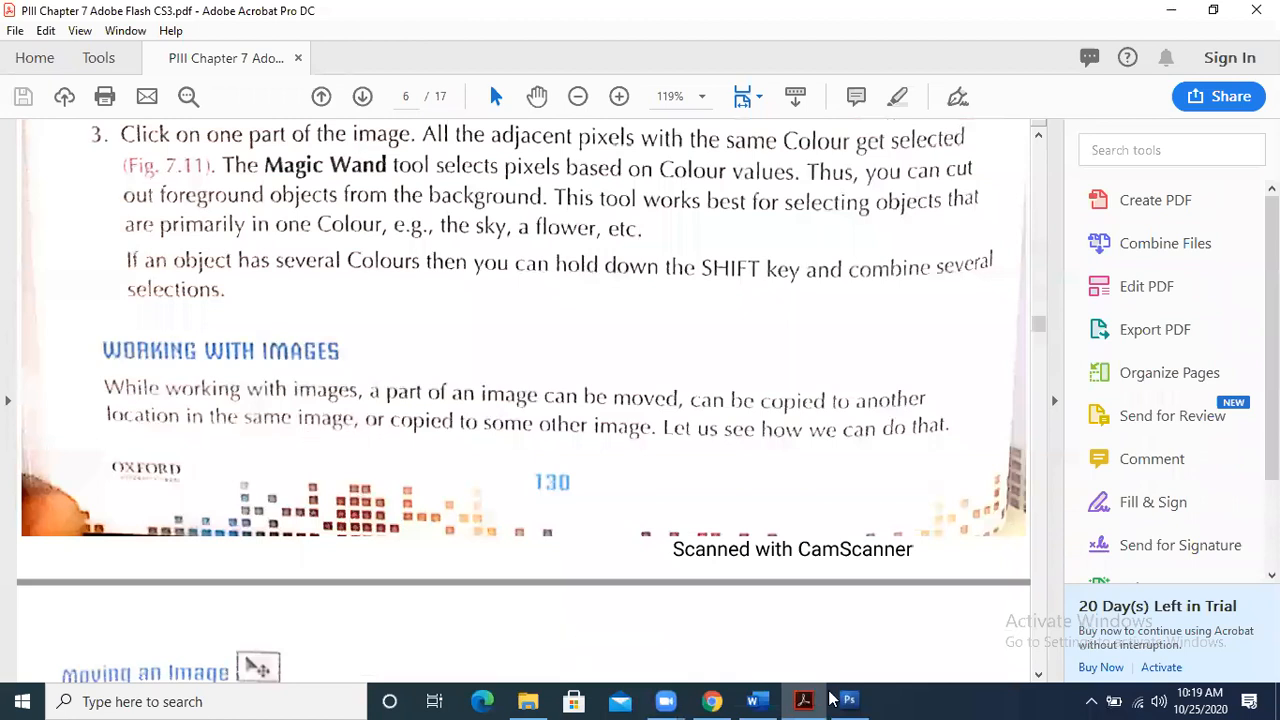
pyautogui.scroll(-3, 850, 699)
pyautogui.click(862, 699)
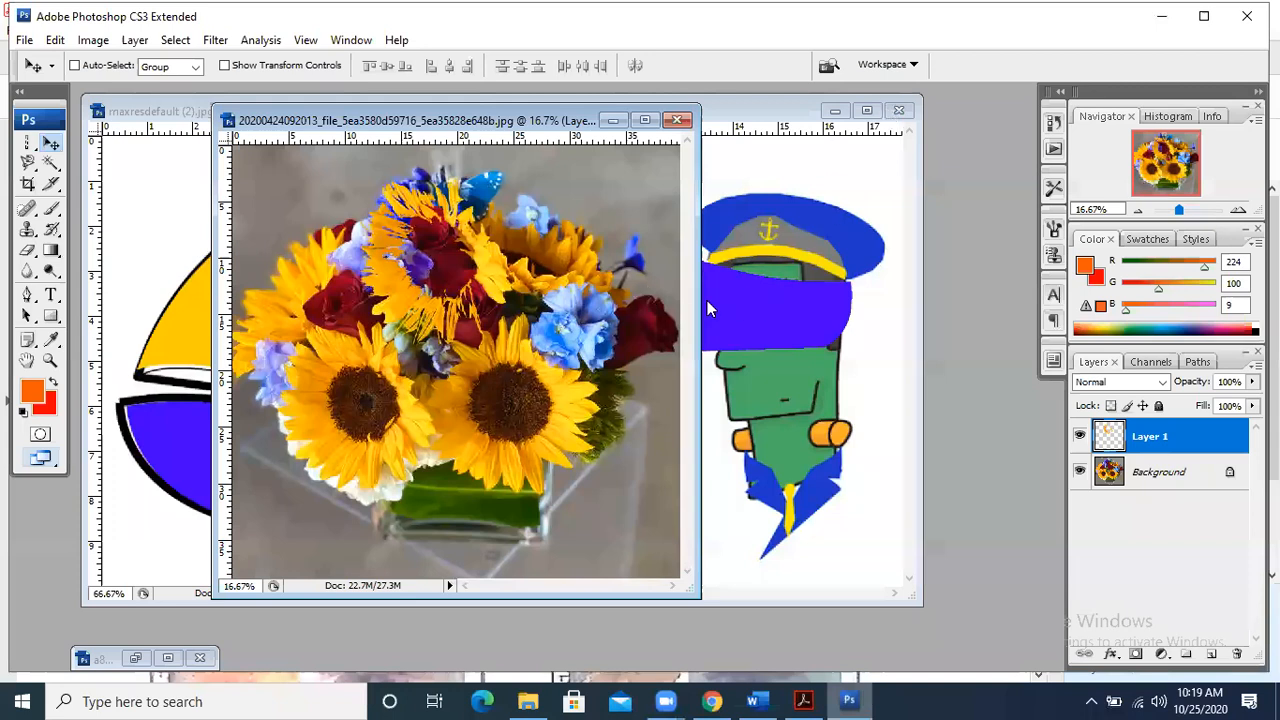
# - Open several Desktop images together, including A_, C, D, the bridge with full moon, the palm-tree sunset and the sailboat silhouette
pyautogui.click(24, 40)
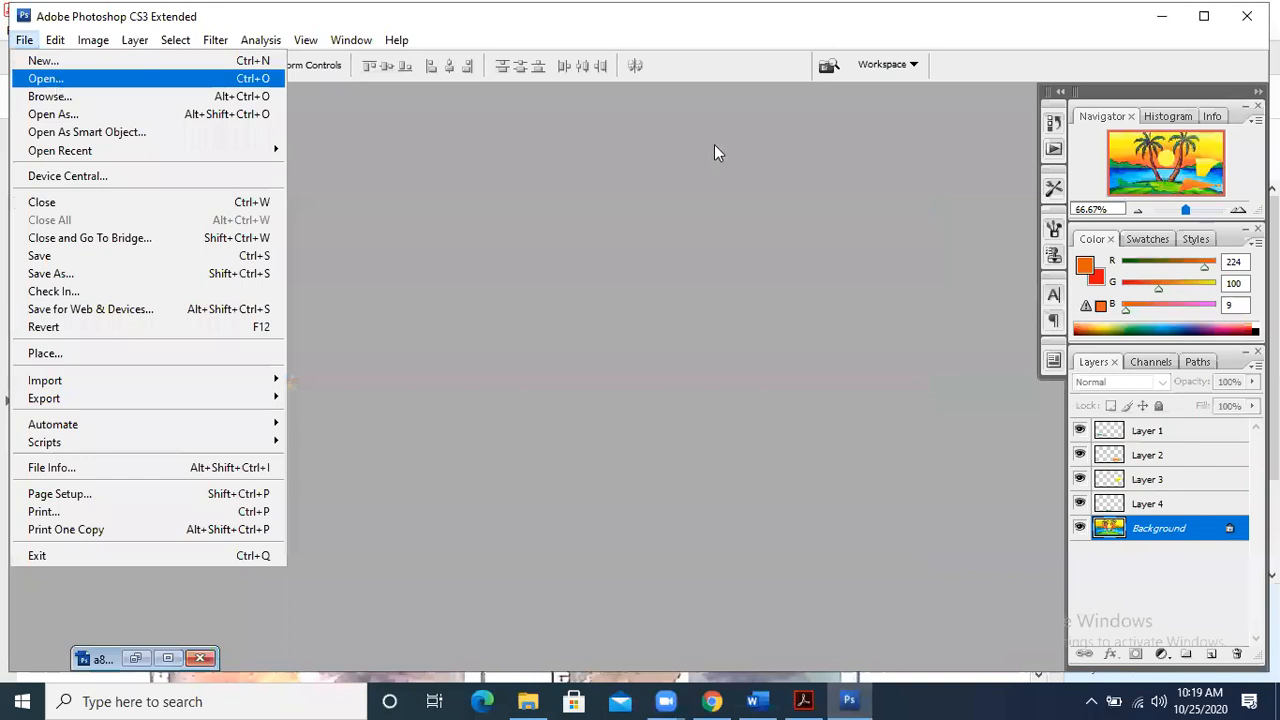
pyautogui.press('Return')
pyautogui.moveTo(752, 180); pyautogui.dragTo(753, 212)
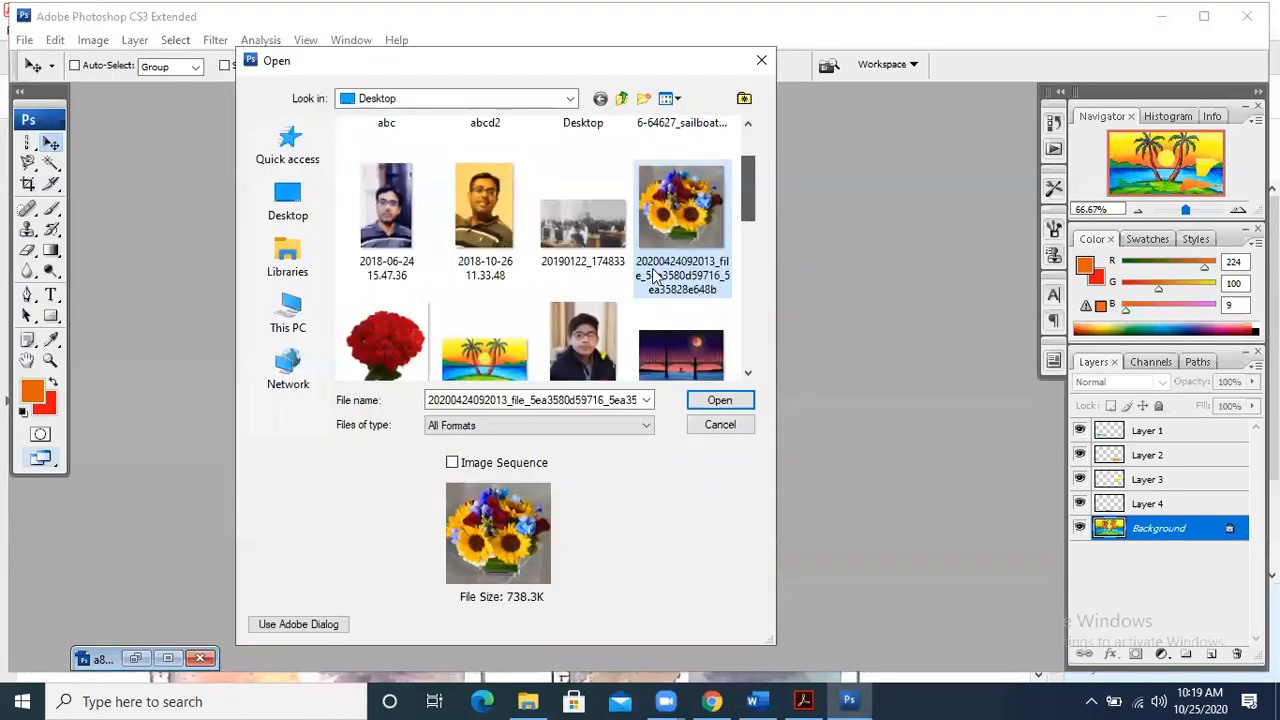
pyautogui.press('Down')
pyautogui.moveTo(746, 189); pyautogui.dragTo(746, 236)
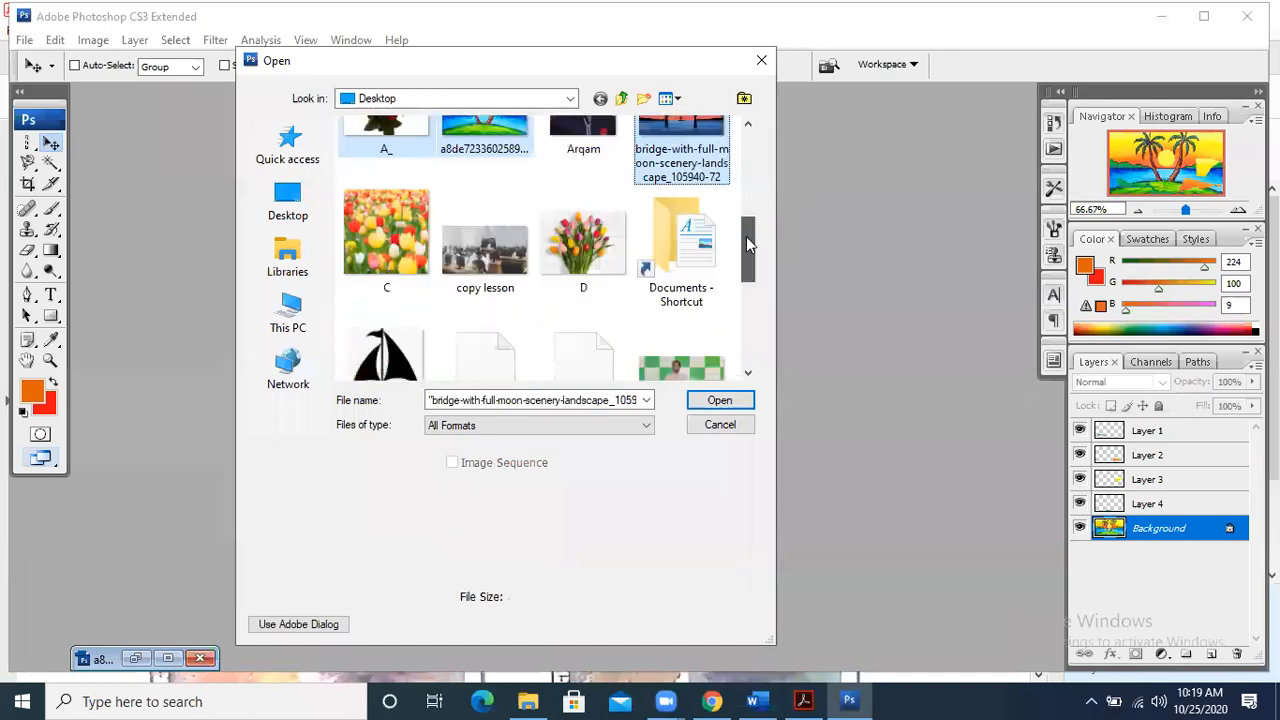
pyautogui.click(386, 225)
pyautogui.keyDown('ctrl'); pyautogui.click(386, 350); pyautogui.keyUp('ctrl')
pyautogui.keyDown('ctrl'); pyautogui.click(563, 253); pyautogui.keyUp('ctrl')
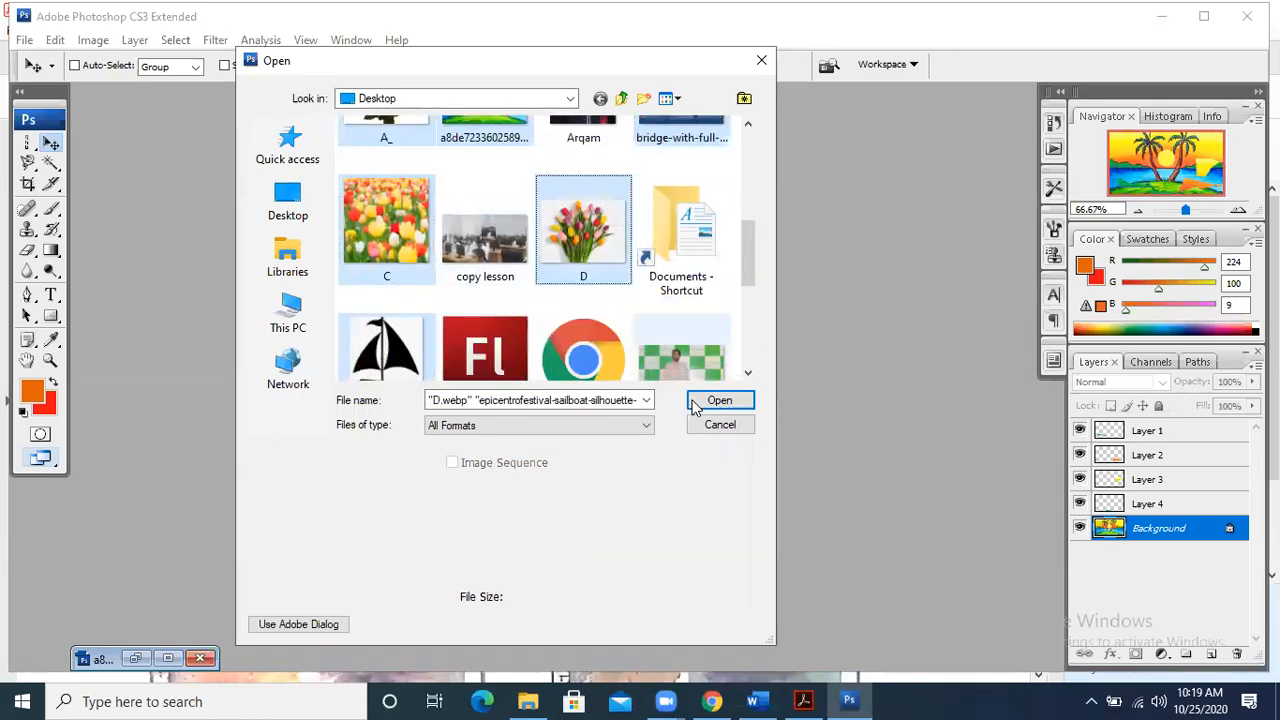
pyautogui.click(702, 402)
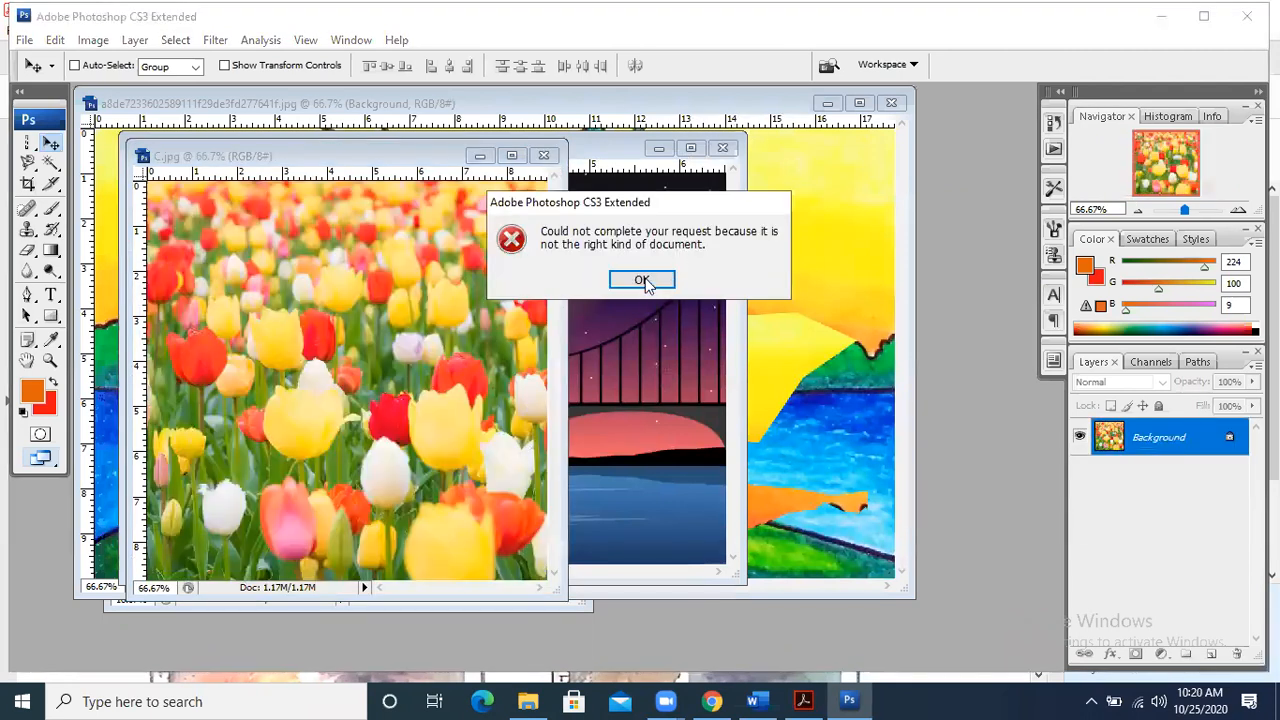
pyautogui.click(641, 280)
# - Arrange the bridge-with-full-moon and sailboat silhouette images side by side
pyautogui.click(620, 241)
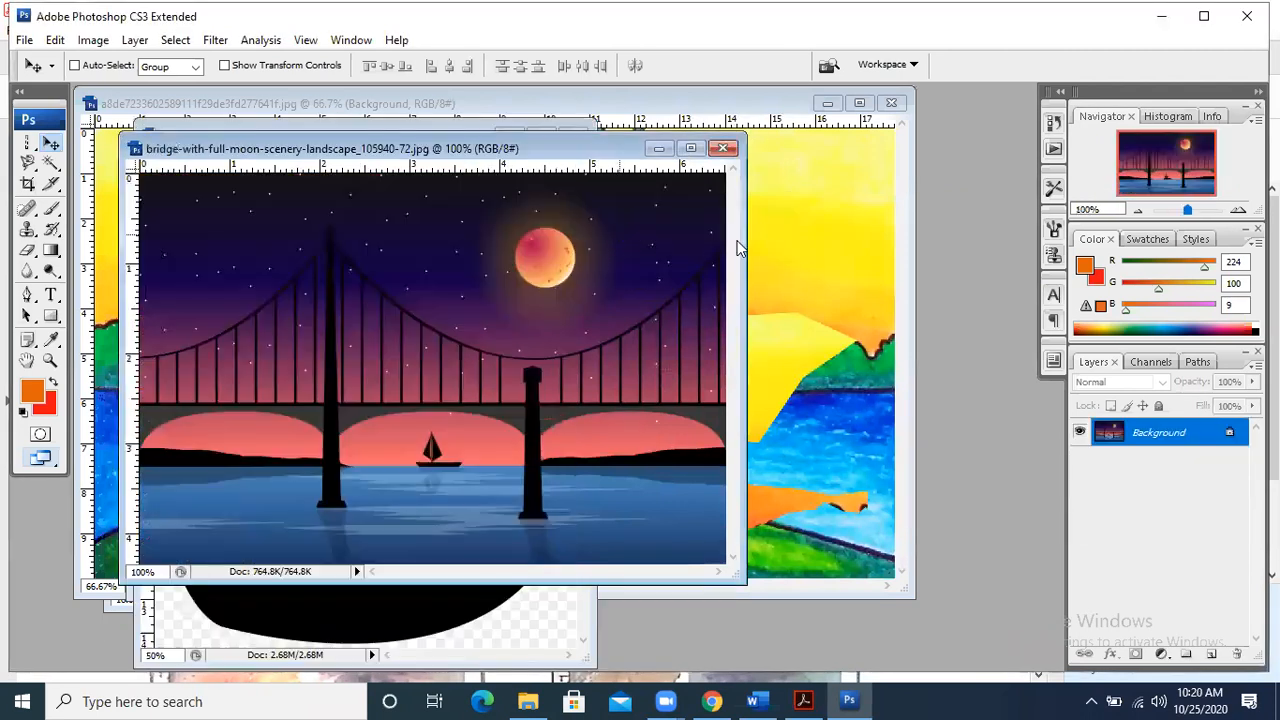
pyautogui.click(550, 622)
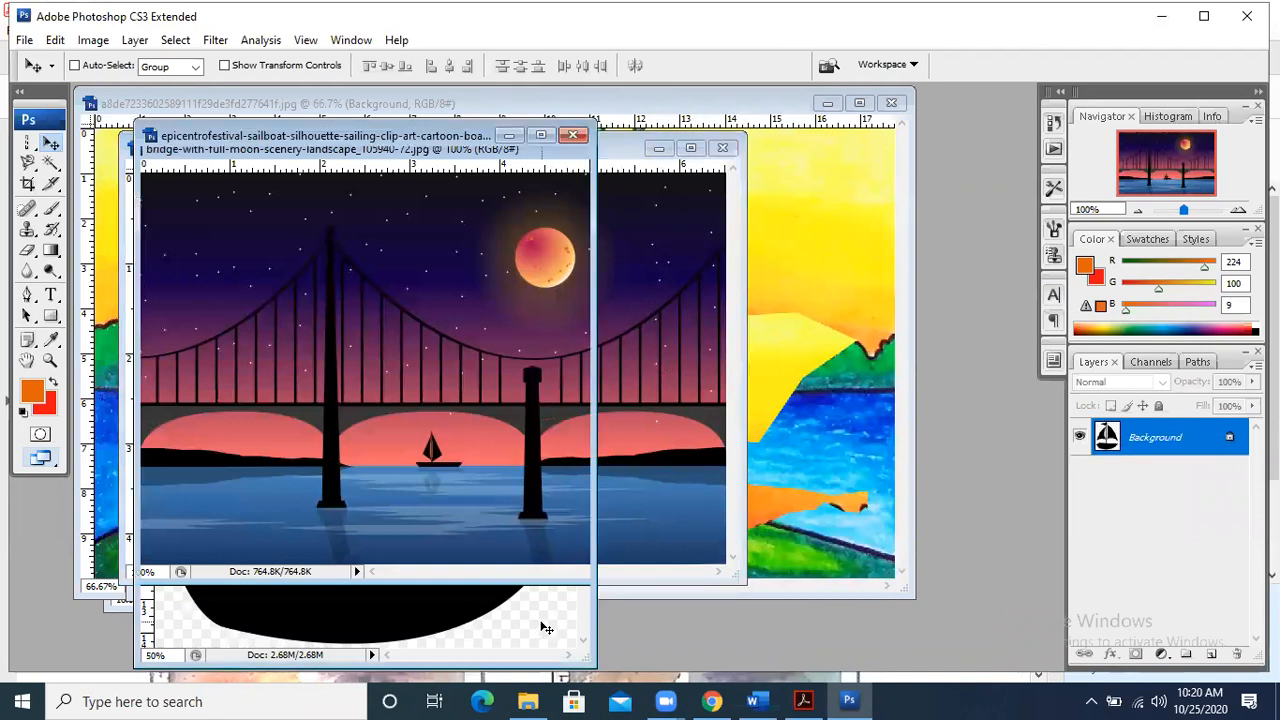
pyautogui.moveTo(408, 137); pyautogui.dragTo(904, 120)
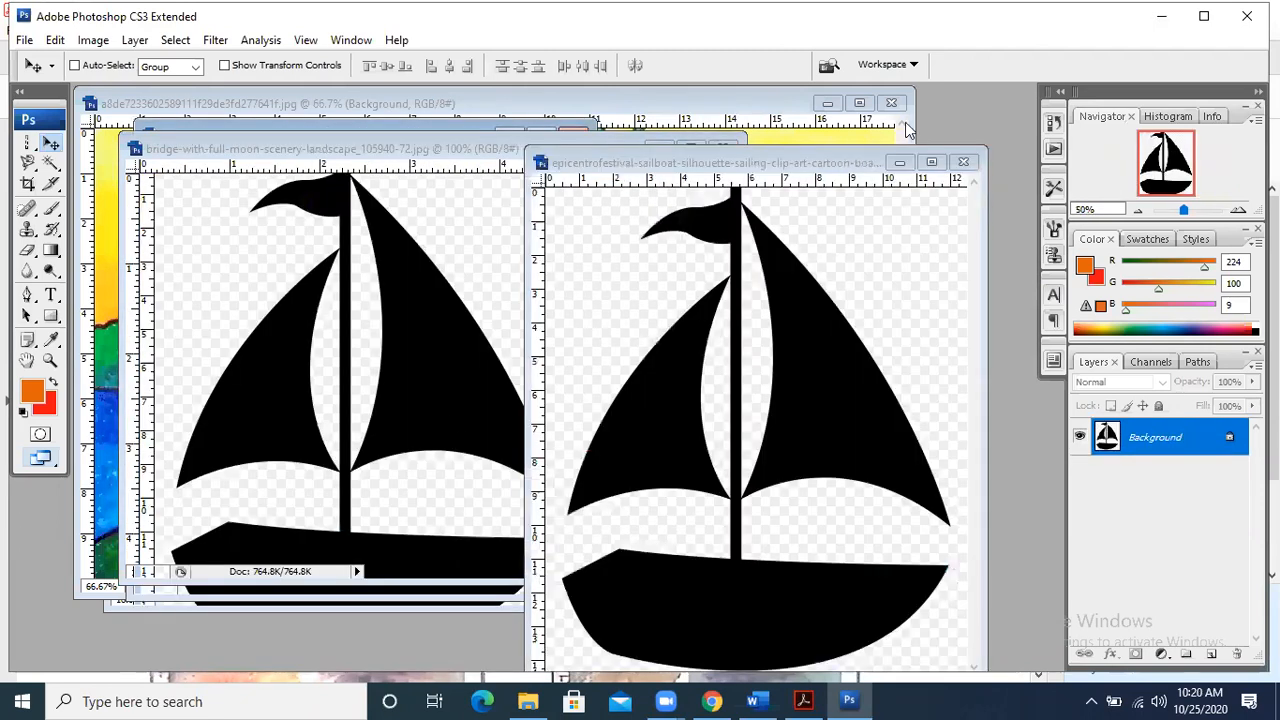
pyautogui.click(538, 276)
pyautogui.moveTo(560, 147); pyautogui.dragTo(462, 131)
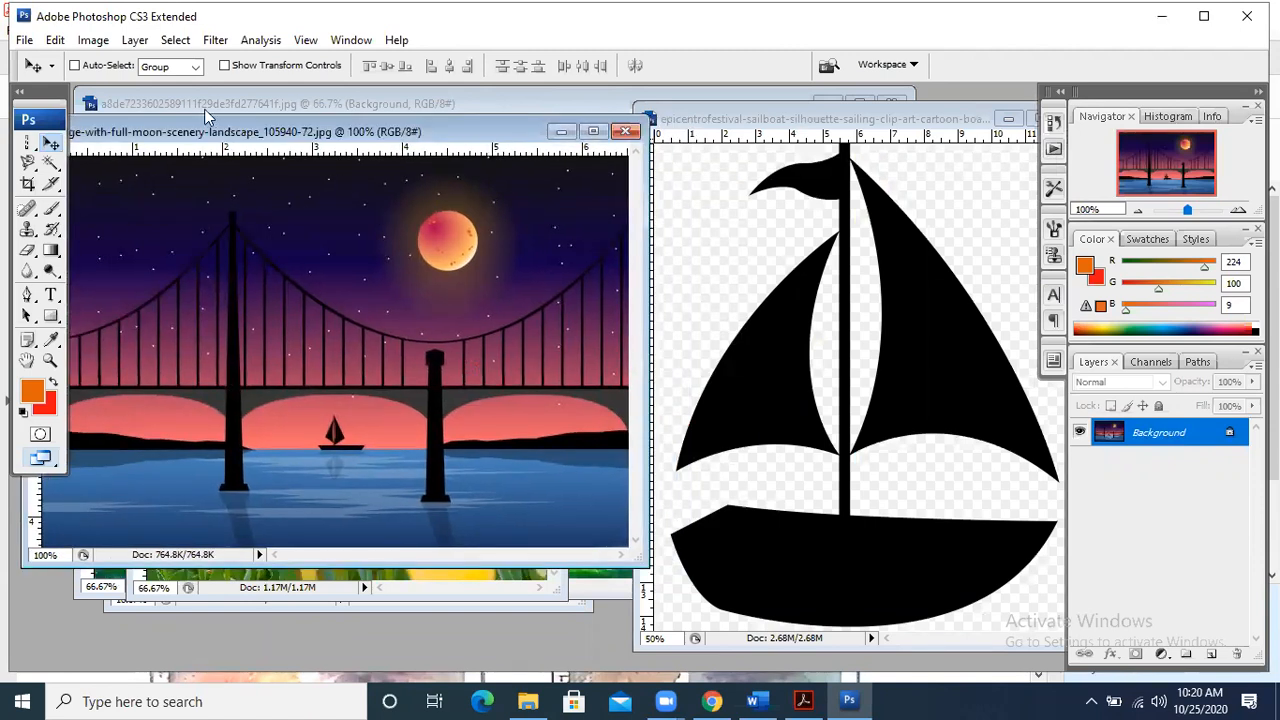
# - Copy the whole sailboat image into the bridge image with the Move tool and reposition it until its upper corner shows
pyautogui.click(45, 145)
pyautogui.moveTo(982, 329); pyautogui.dragTo(542, 358)
pyautogui.moveTo(383, 352); pyautogui.dragTo(383, 349)
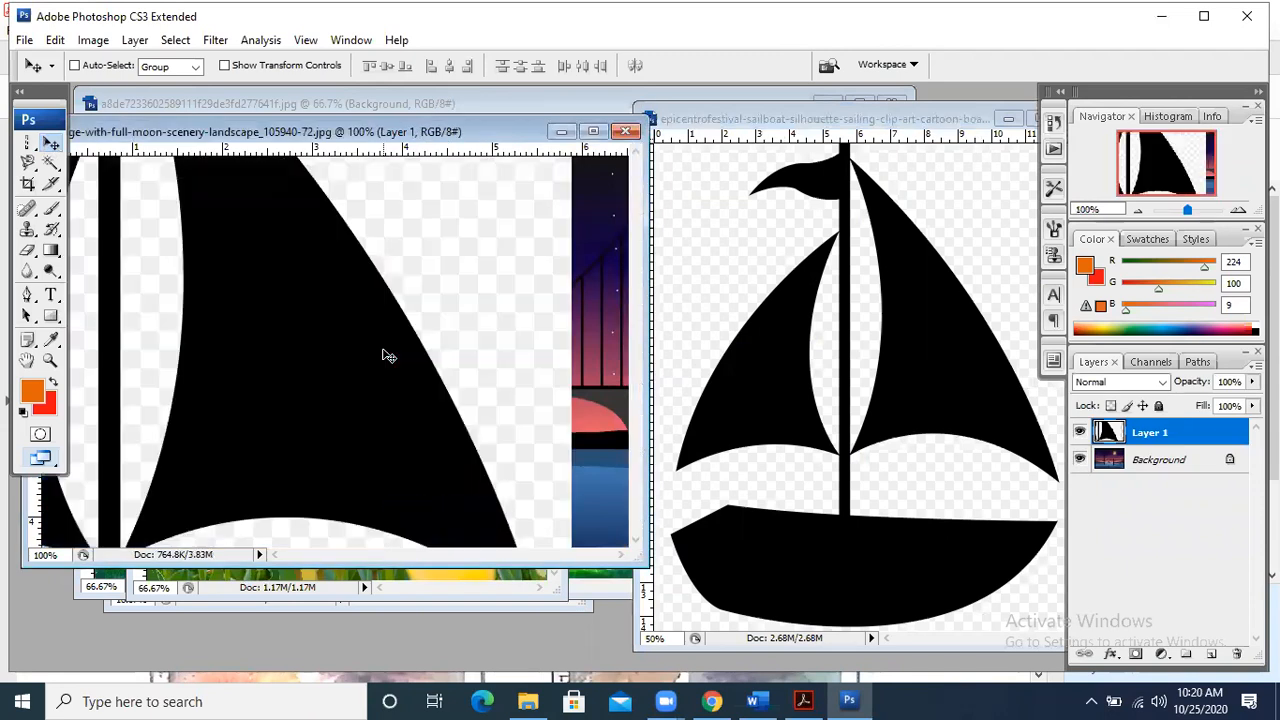
pyautogui.moveTo(300, 274); pyautogui.dragTo(514, 417)
pyautogui.moveTo(451, 323); pyautogui.dragTo(402, 336)
pyautogui.moveTo(366, 238); pyautogui.dragTo(339, 274)
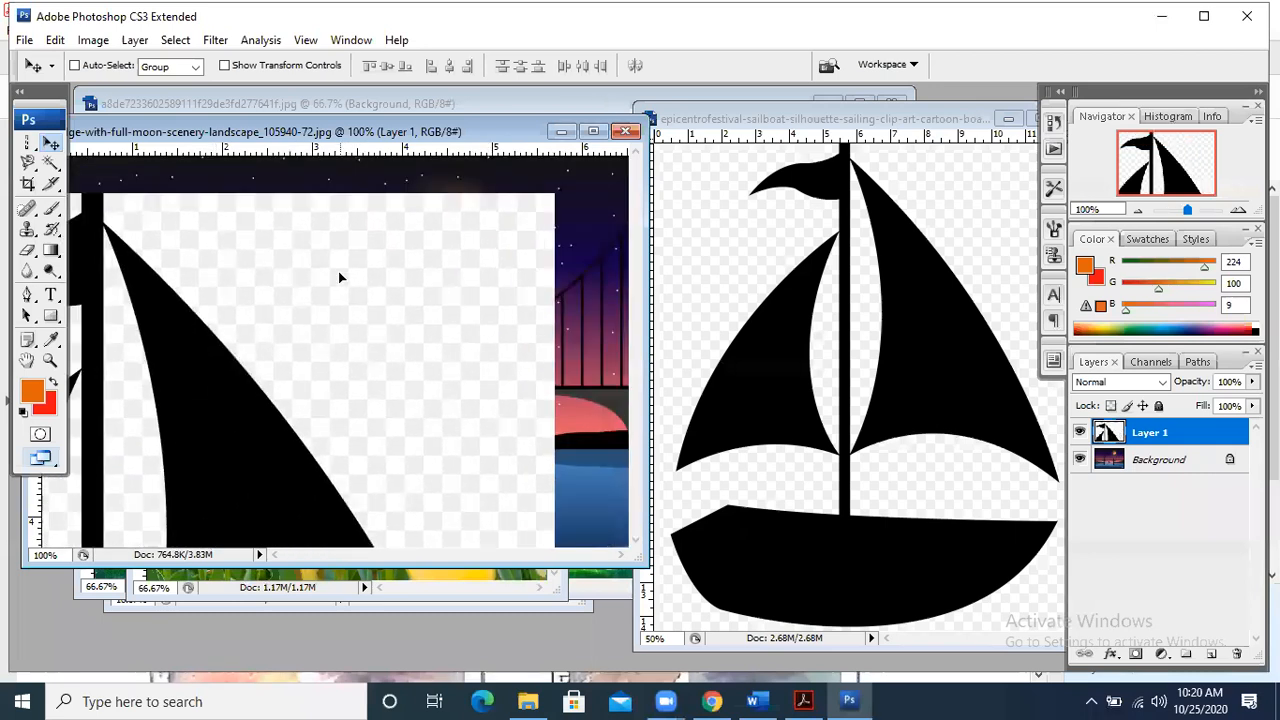
pyautogui.click(29, 167)
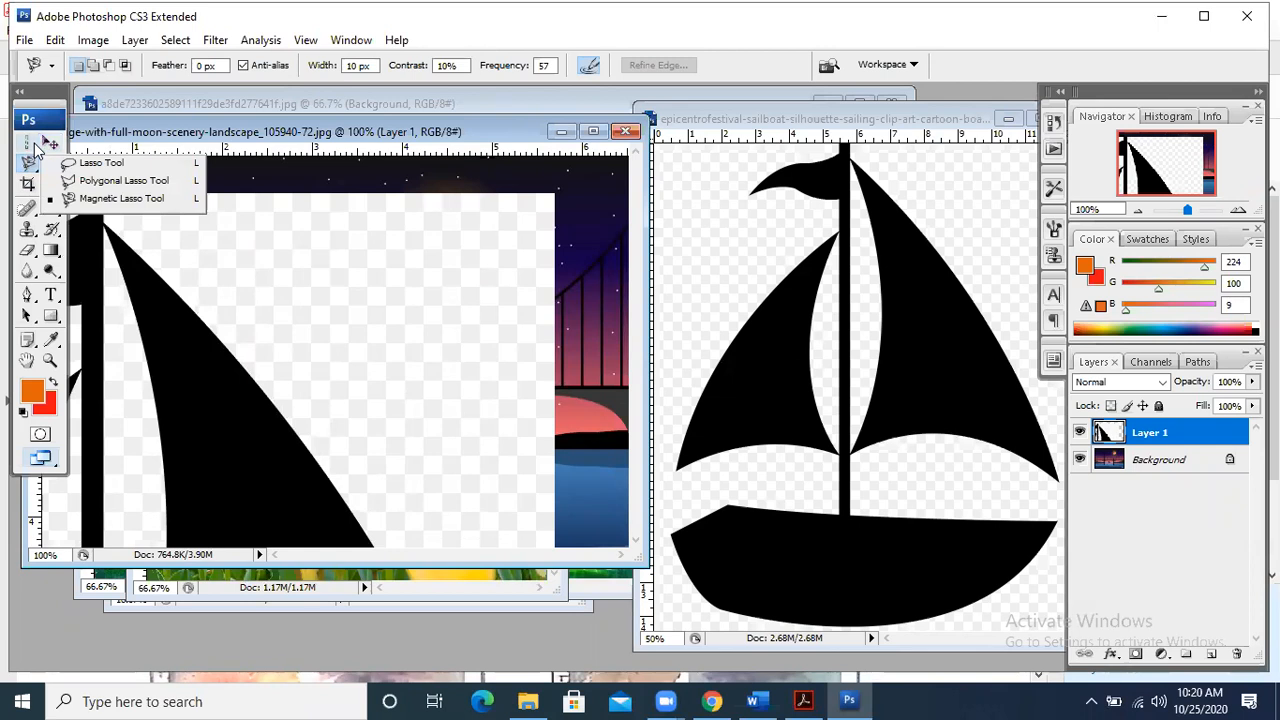
pyautogui.click(273, 290)
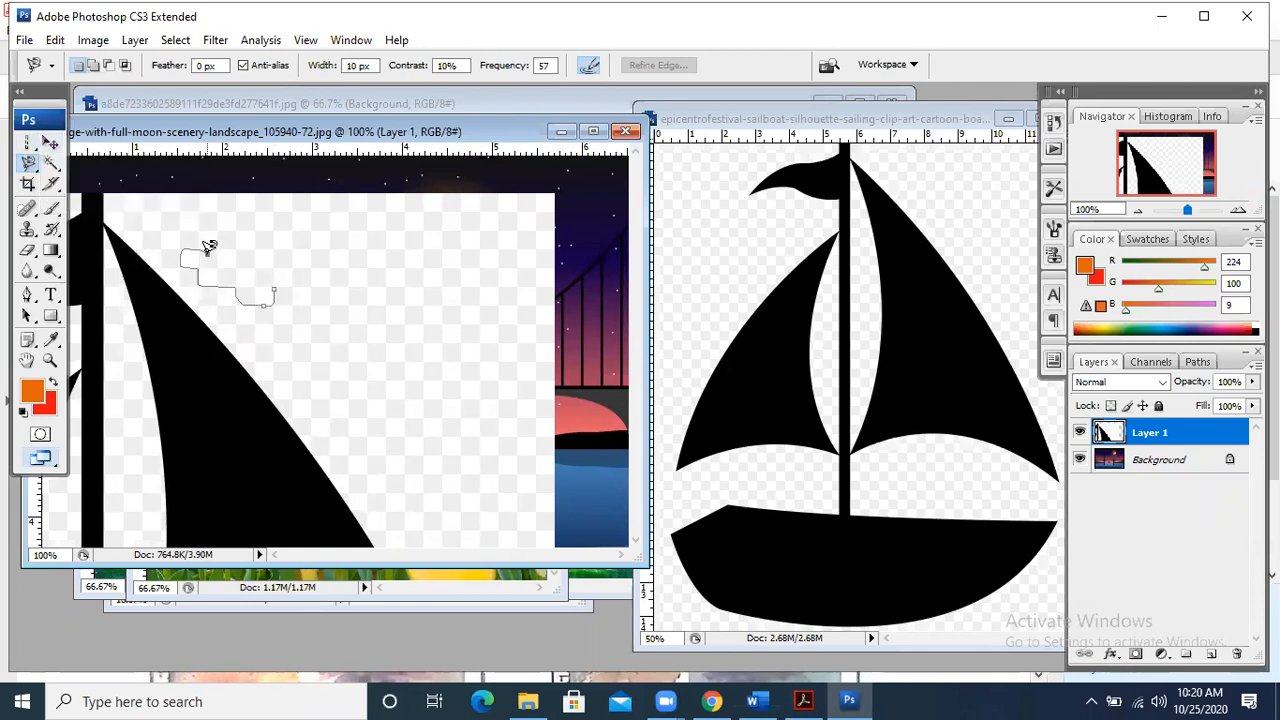
pyautogui.click(50, 143)
pyautogui.hotkey('ctrl', 'd')
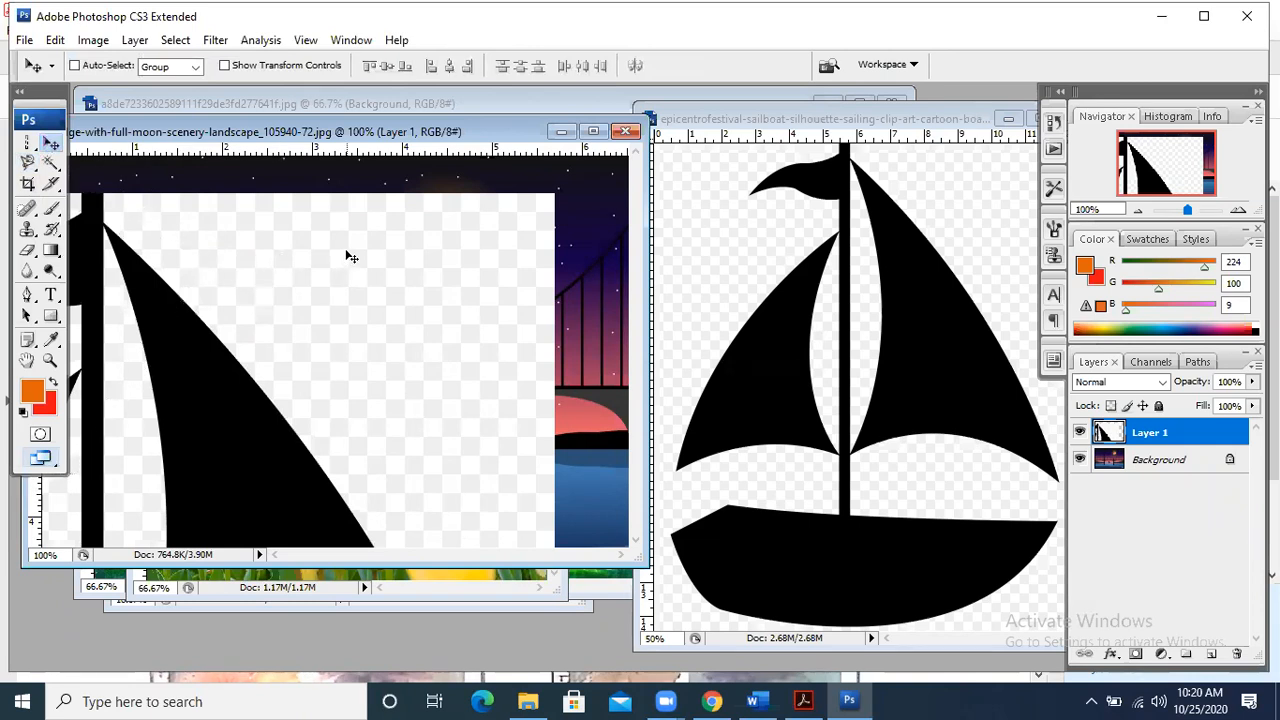
# - Scale the pasted sailboat layer to about 12.1% width and 7.6% height, apply the transformation, and place it below the moon
pyautogui.hotkey('ctrl', 't')
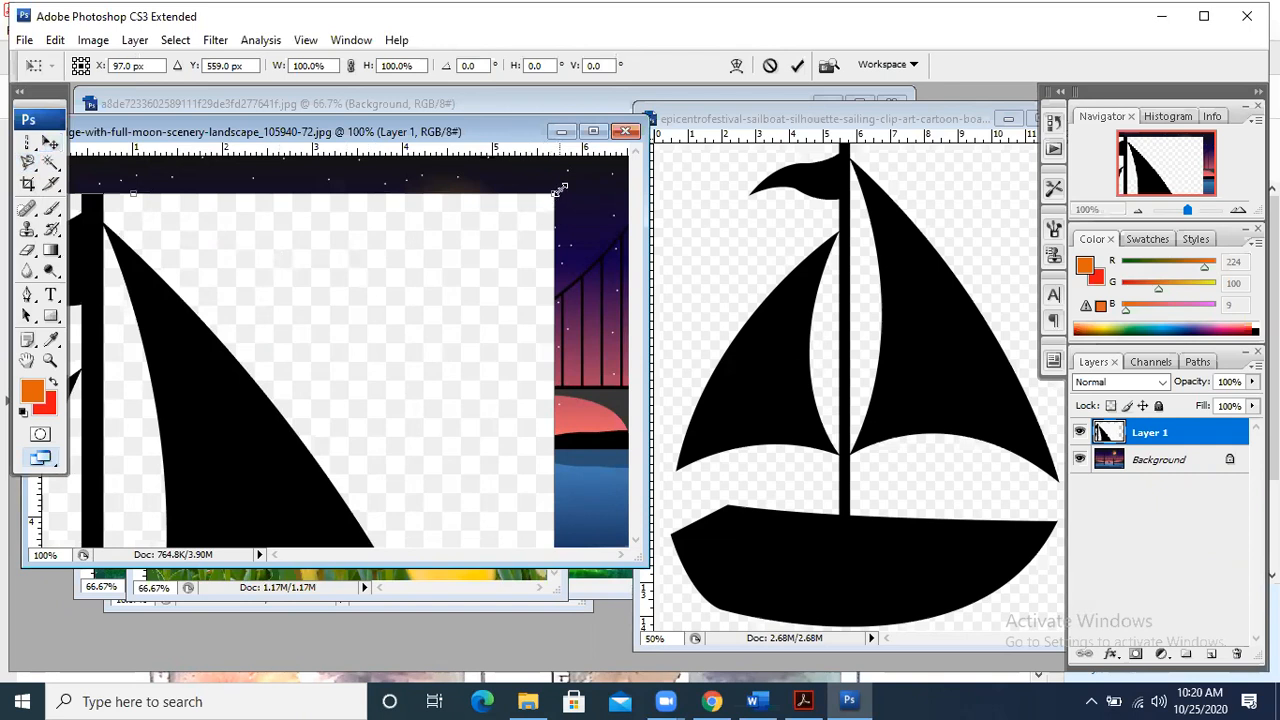
pyautogui.moveTo(534, 203); pyautogui.dragTo(372, 412)
pyautogui.moveTo(249, 487); pyautogui.dragTo(379, 313)
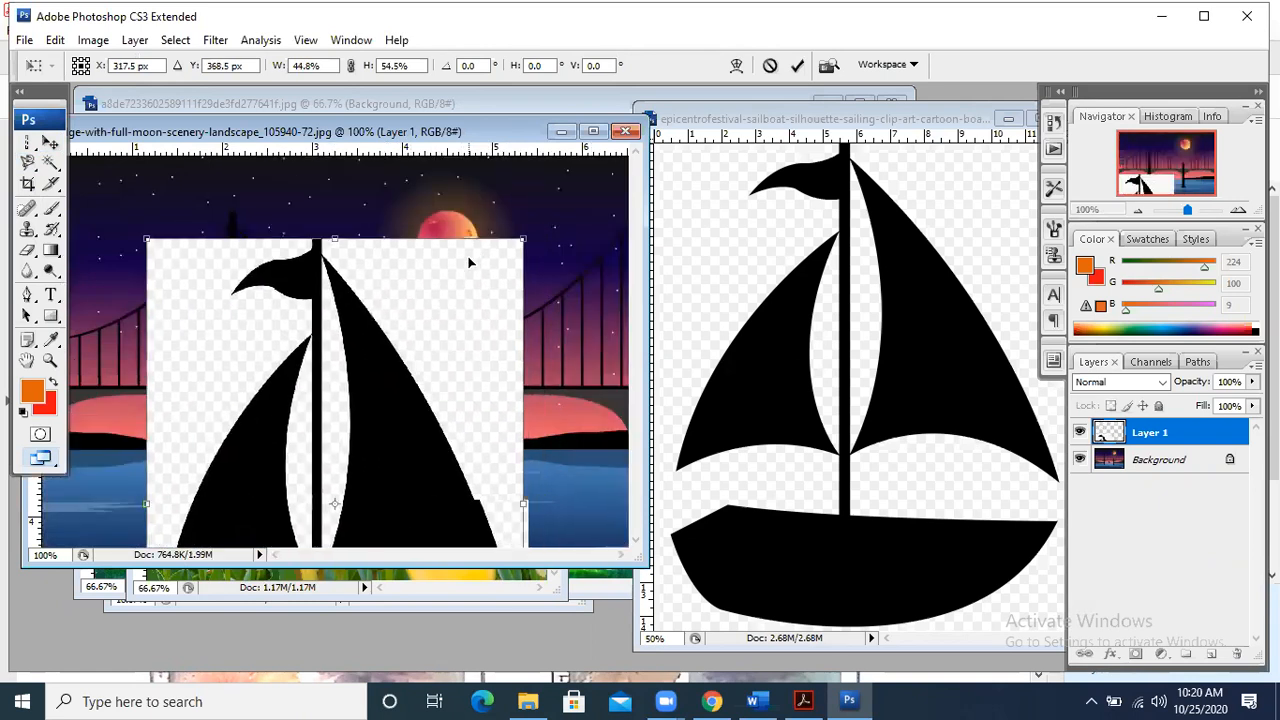
pyautogui.moveTo(333, 237); pyautogui.dragTo(355, 331)
pyautogui.moveTo(549, 535); pyautogui.dragTo(550, 330)
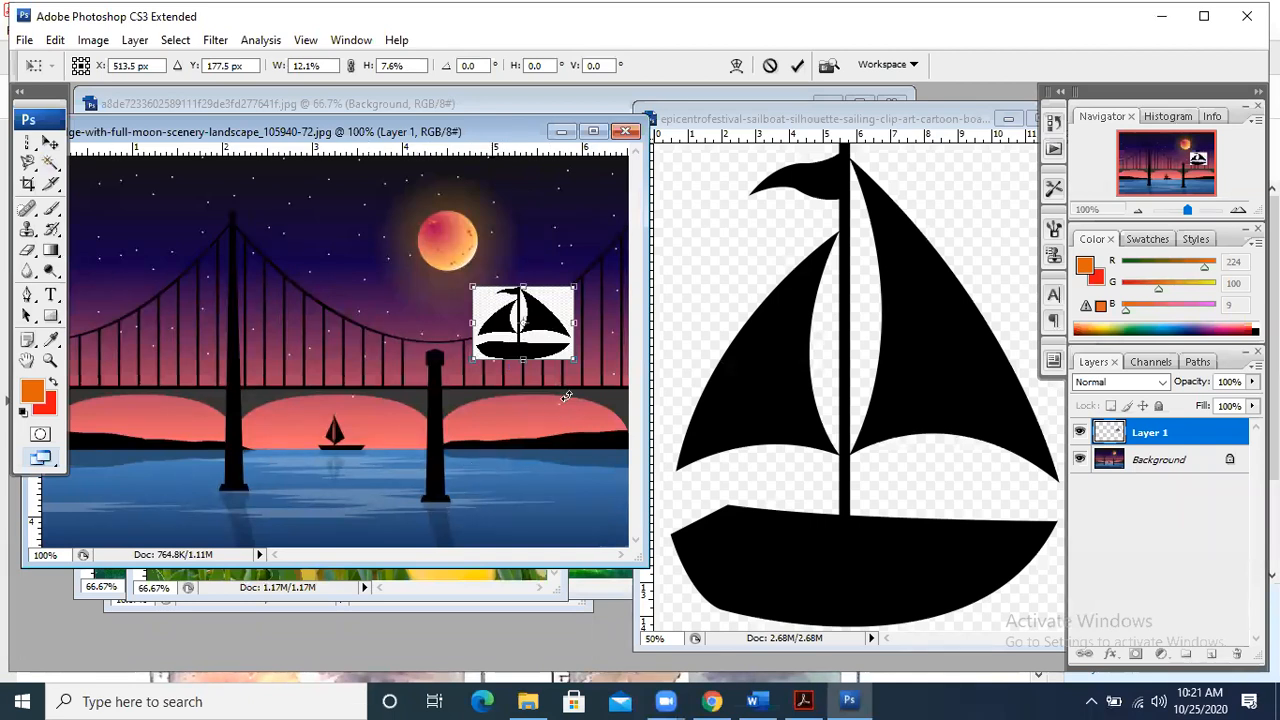
pyautogui.click(51, 144)
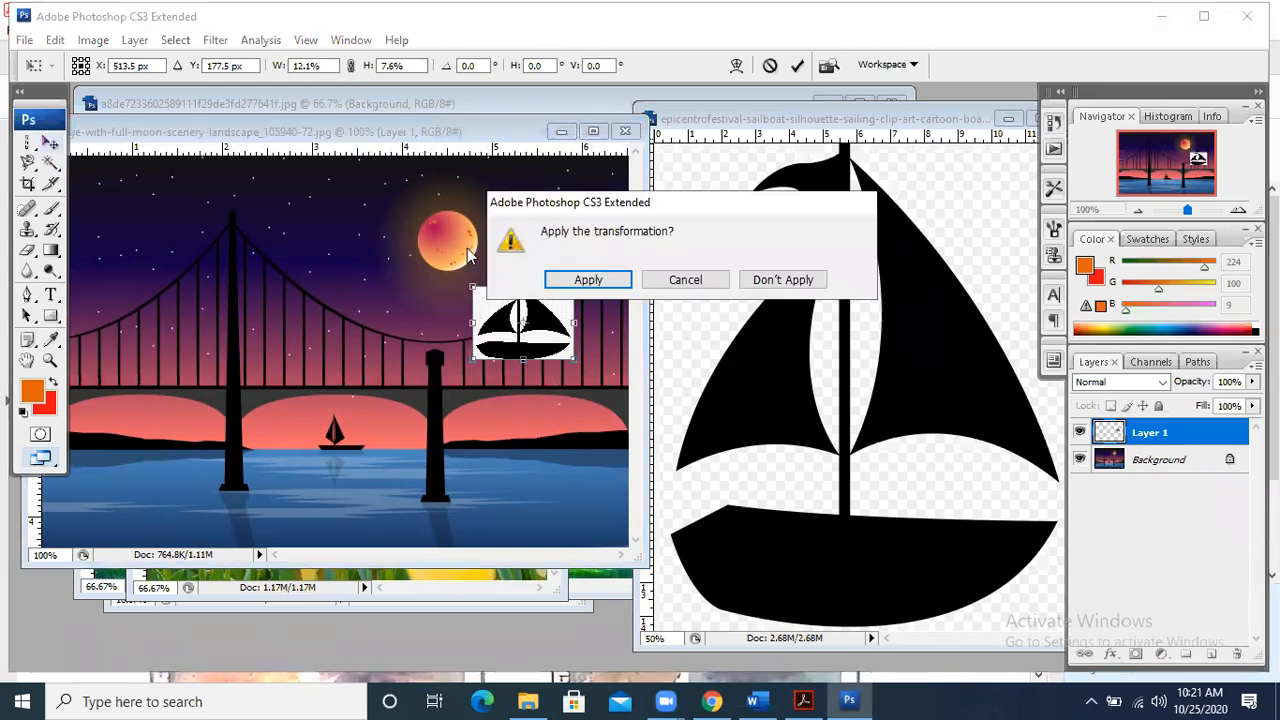
pyautogui.click(589, 281)
pyautogui.moveTo(546, 330); pyautogui.dragTo(581, 350)
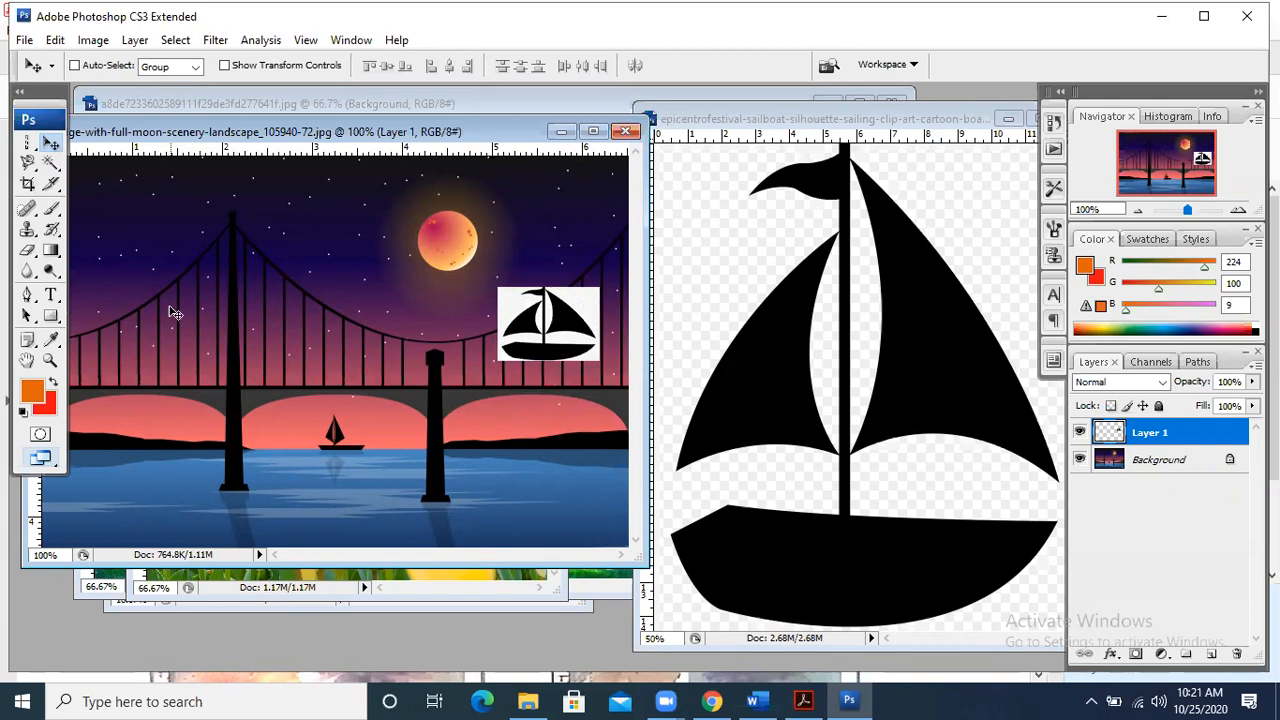
# - Select the small sailboat's black sails and hull by adding Magic Wand areas to one selection
pyautogui.click(50, 162)
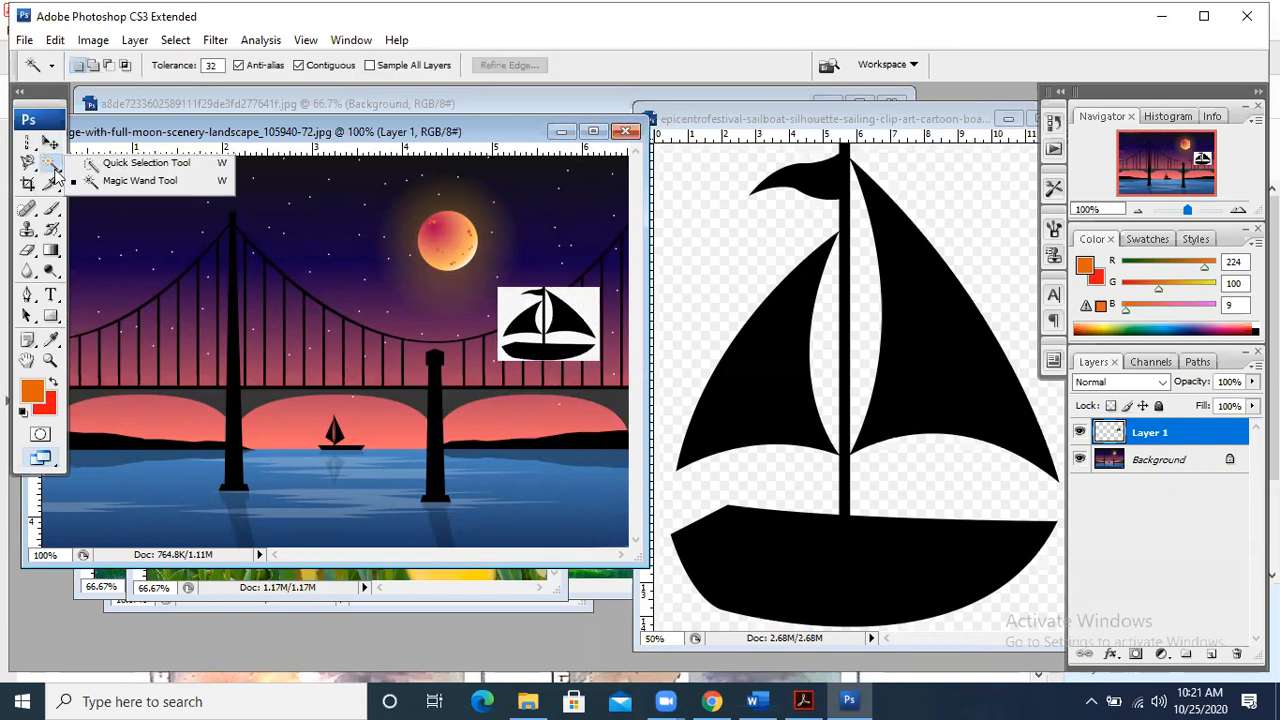
pyautogui.click(137, 184)
pyautogui.click(576, 328)
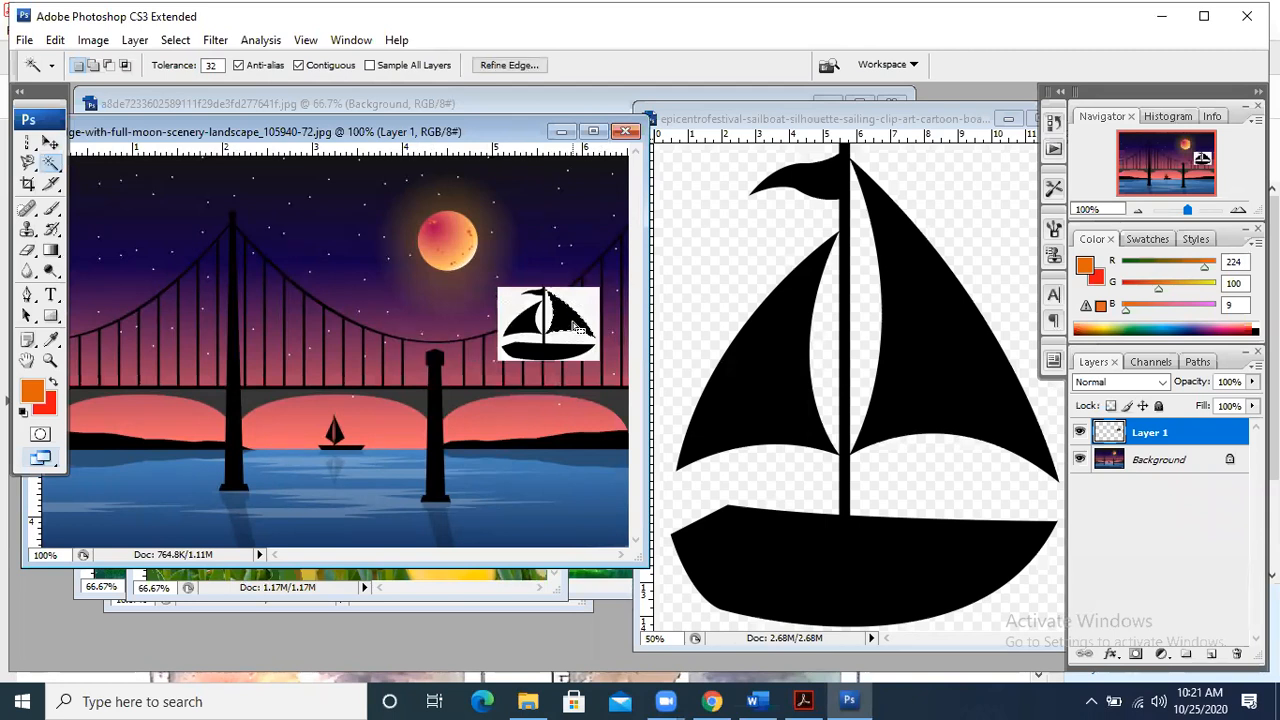
pyautogui.keyDown('shift'); pyautogui.click(528, 327); pyautogui.keyUp('shift')
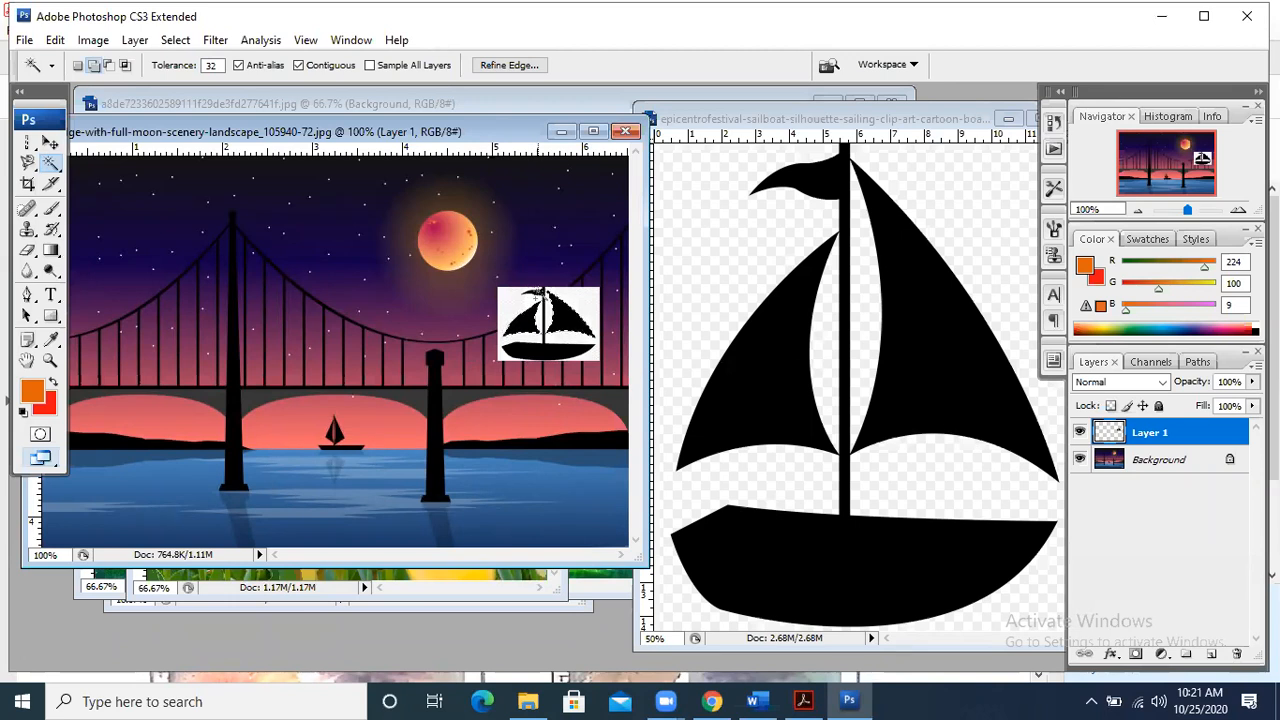
pyautogui.keyDown('shift'); pyautogui.click(549, 352); pyautogui.keyUp('shift')
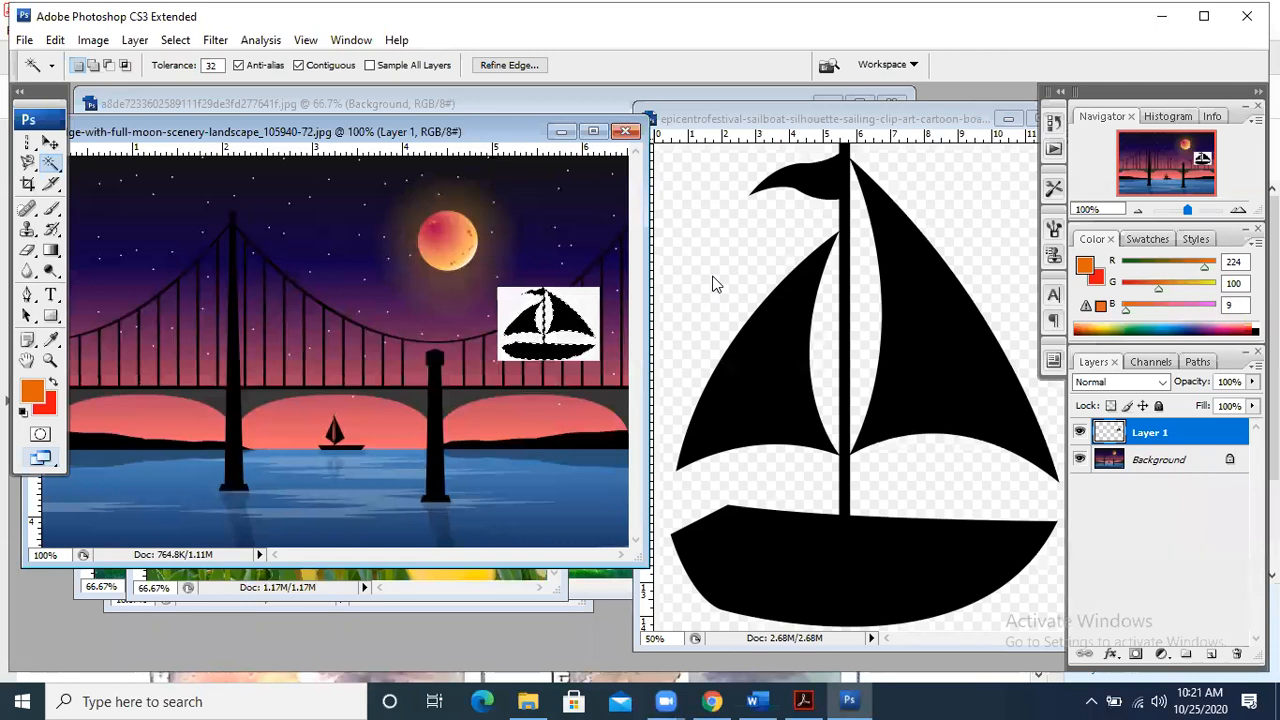
# - Copy the selected sailboat to a new layer and move the copy onto the water between the bridge pillars
pyautogui.hotkey('ctrl', 'j')
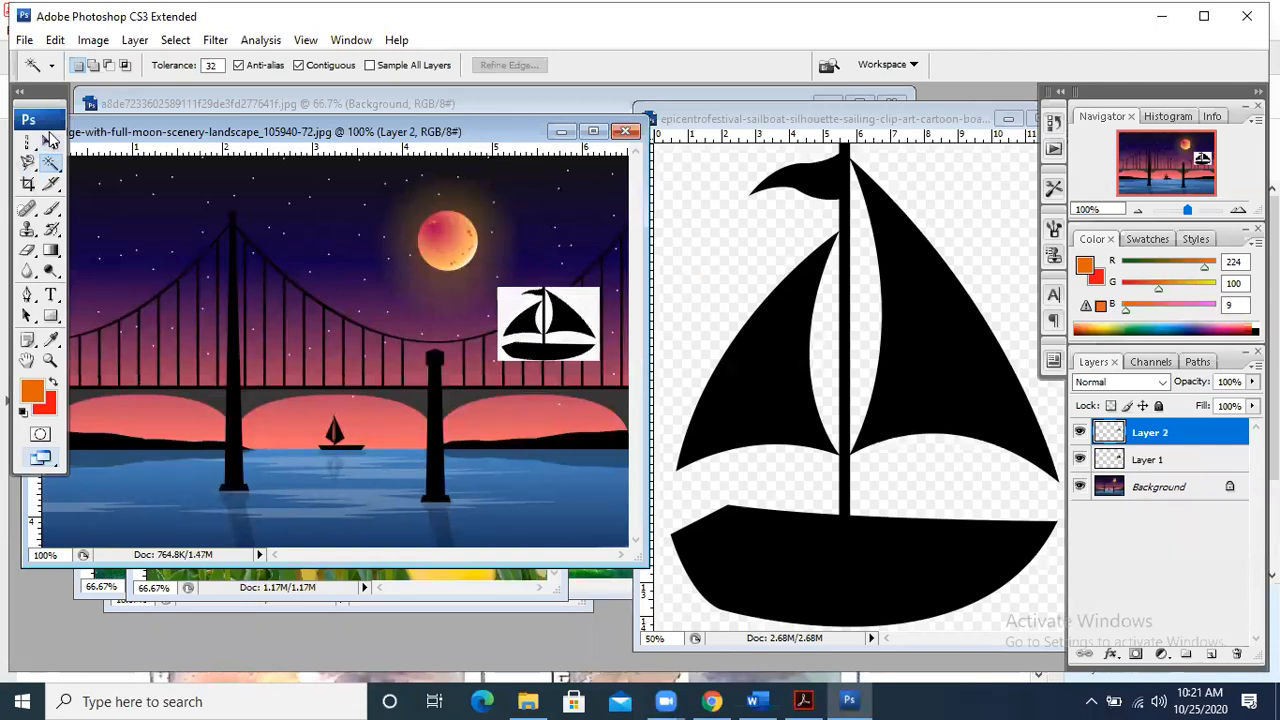
pyautogui.click(50, 145)
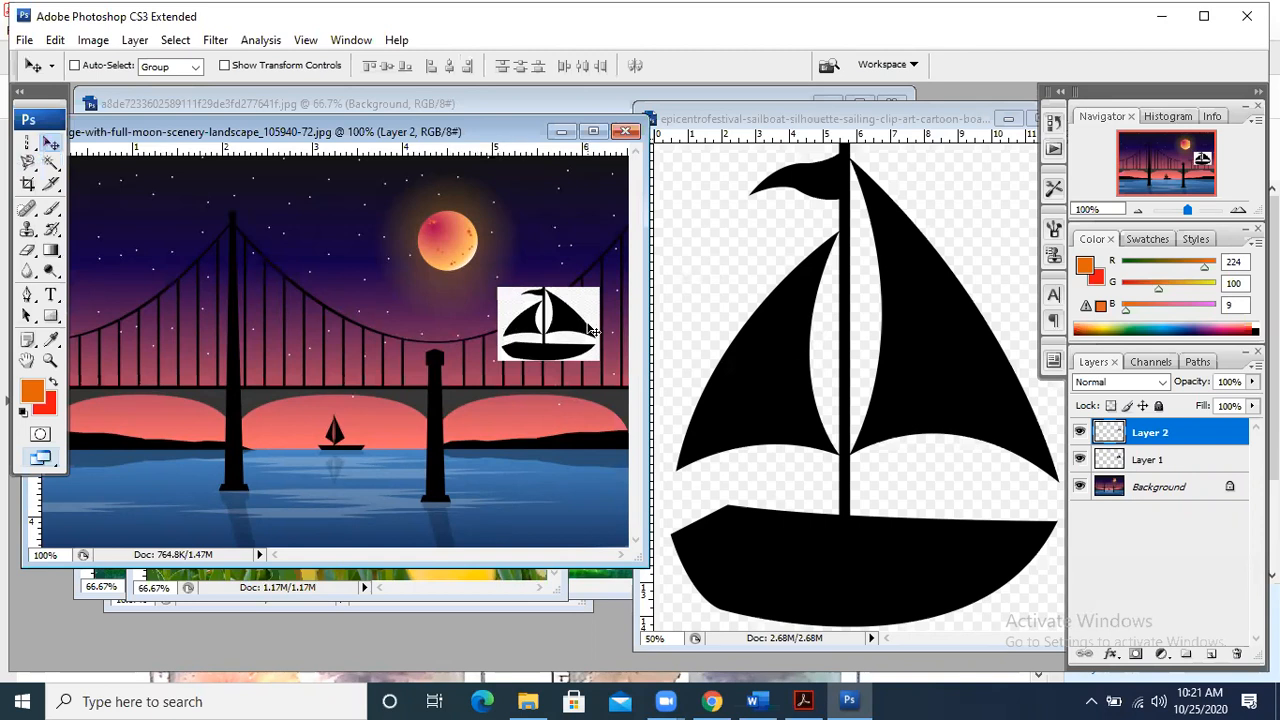
pyautogui.moveTo(570, 332); pyautogui.dragTo(344, 496)
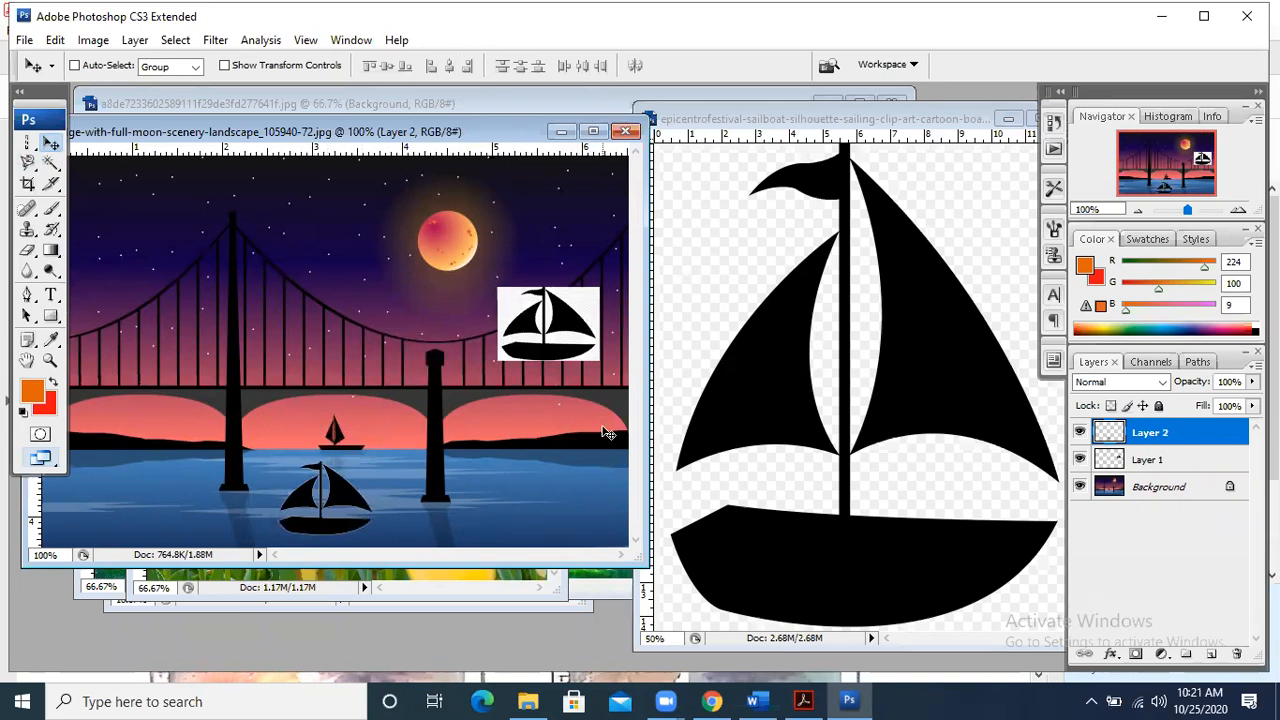
# - Activate Layer 1 with the white-backed sailboat, move it up beside the moon, and delete that layer
pyautogui.moveTo(578, 316); pyautogui.dragTo(527, 288)
pyautogui.rightClick(566, 330)
pyautogui.click(607, 343)
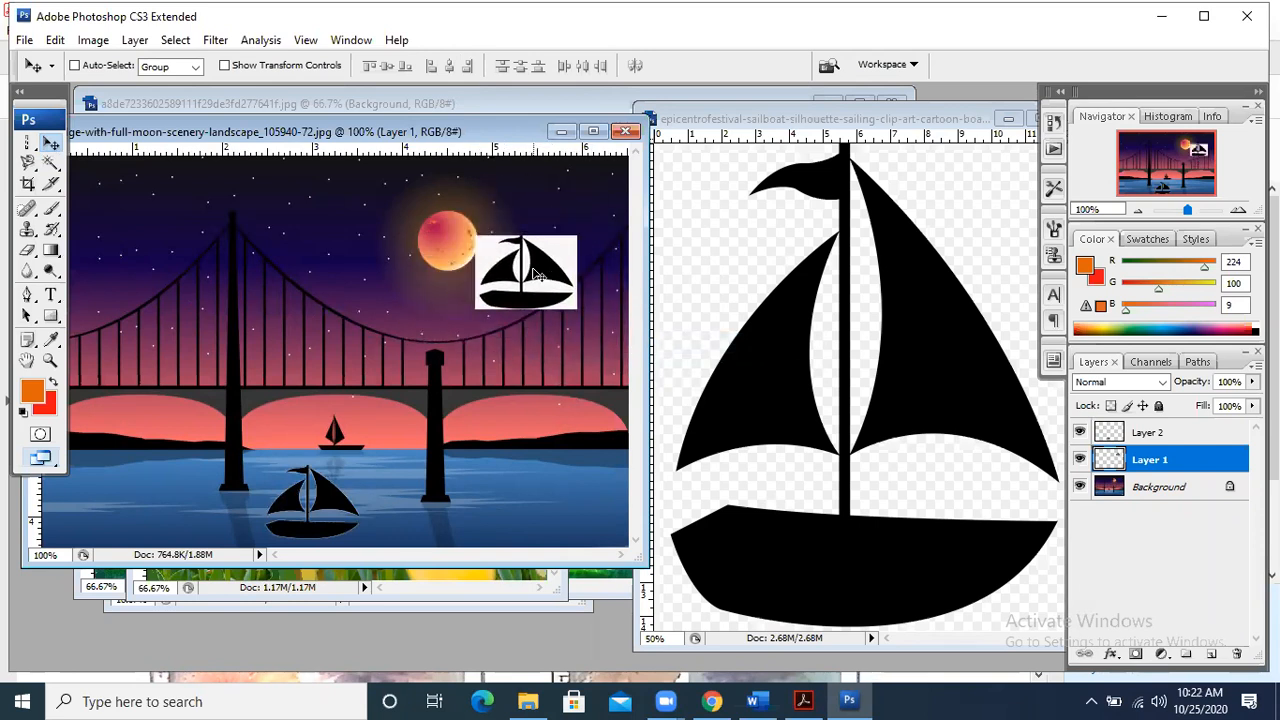
pyautogui.rightClick(1197, 458)
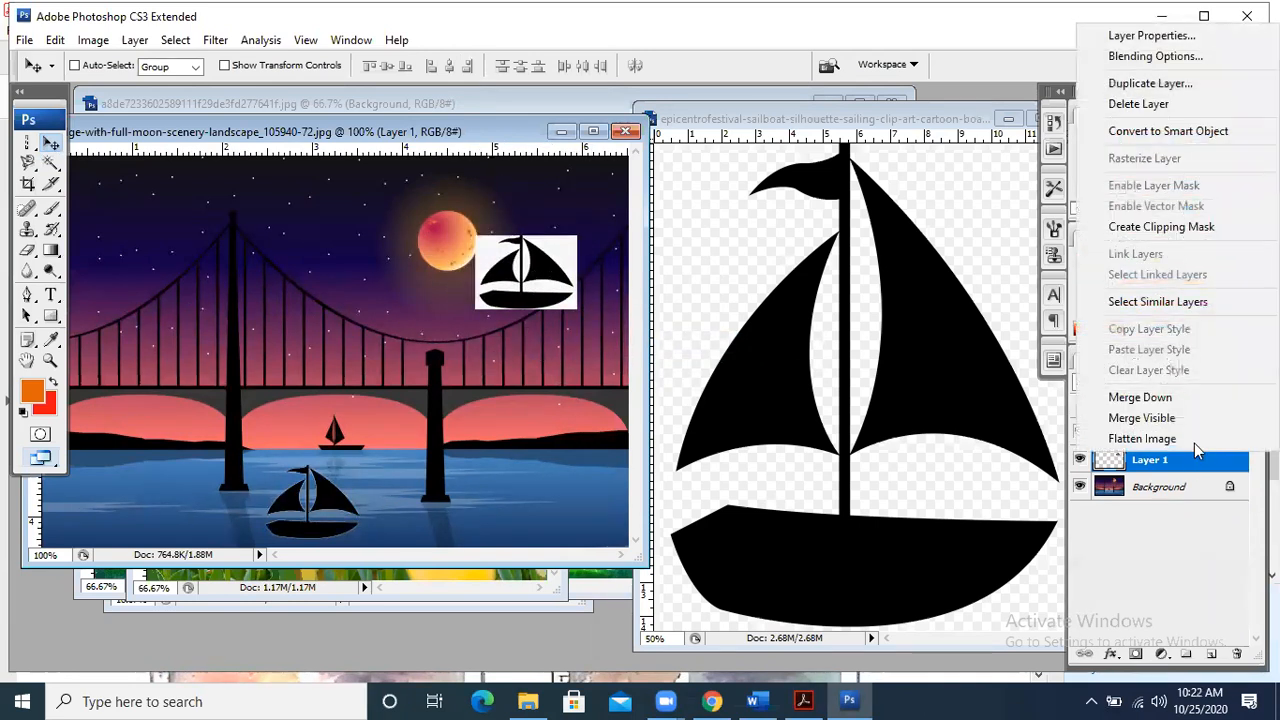
pyautogui.click(1190, 128)
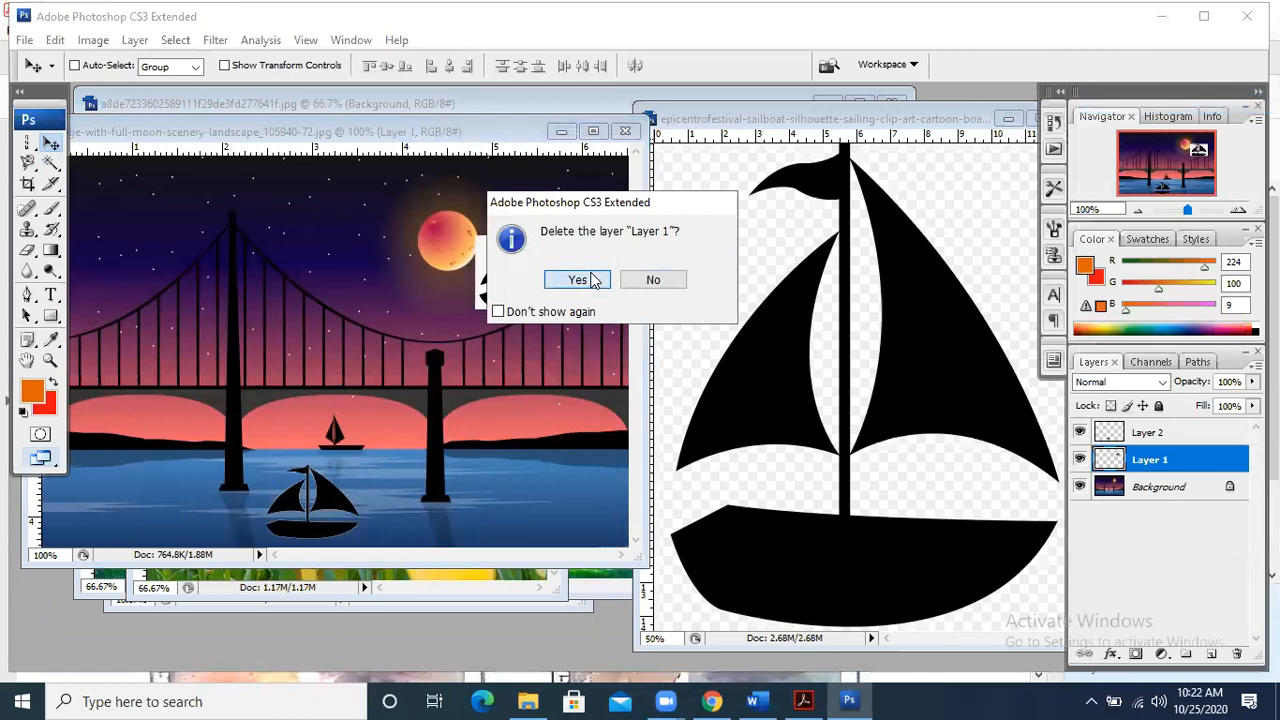
pyautogui.click(580, 281)
# - Activate the cut-out sailboat's layer and move the boat up just below the small boat on the horizon
pyautogui.click(372, 485)
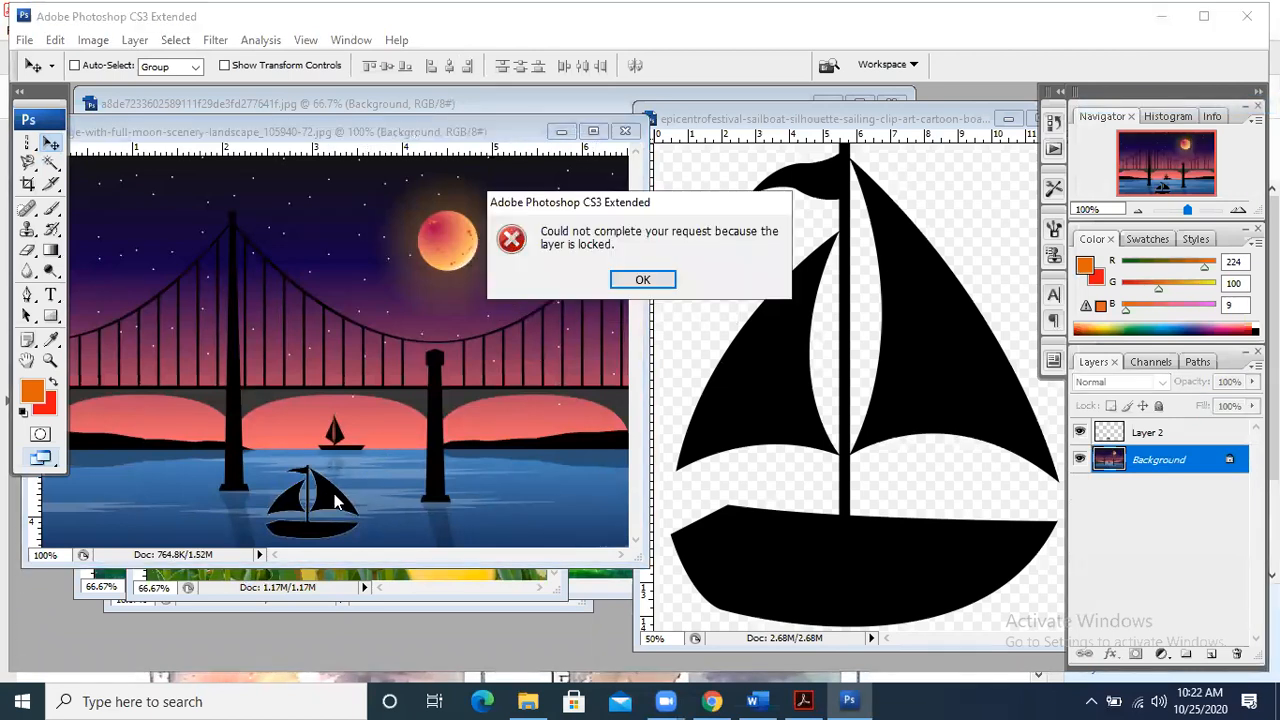
pyautogui.click(638, 281)
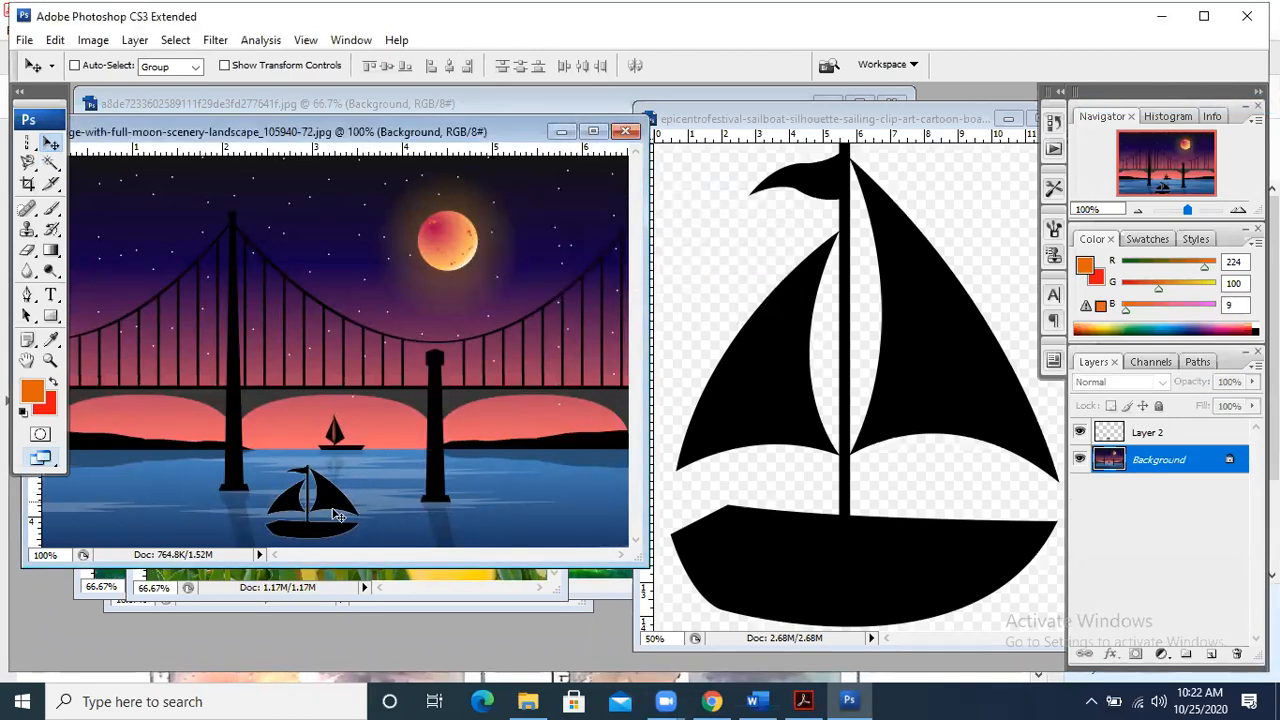
pyautogui.rightClick(323, 520)
pyautogui.click(328, 500)
pyautogui.moveTo(366, 501); pyautogui.dragTo(343, 482)
# - Try to move the sailboat while the Background layer is active
pyautogui.click(1145, 470)
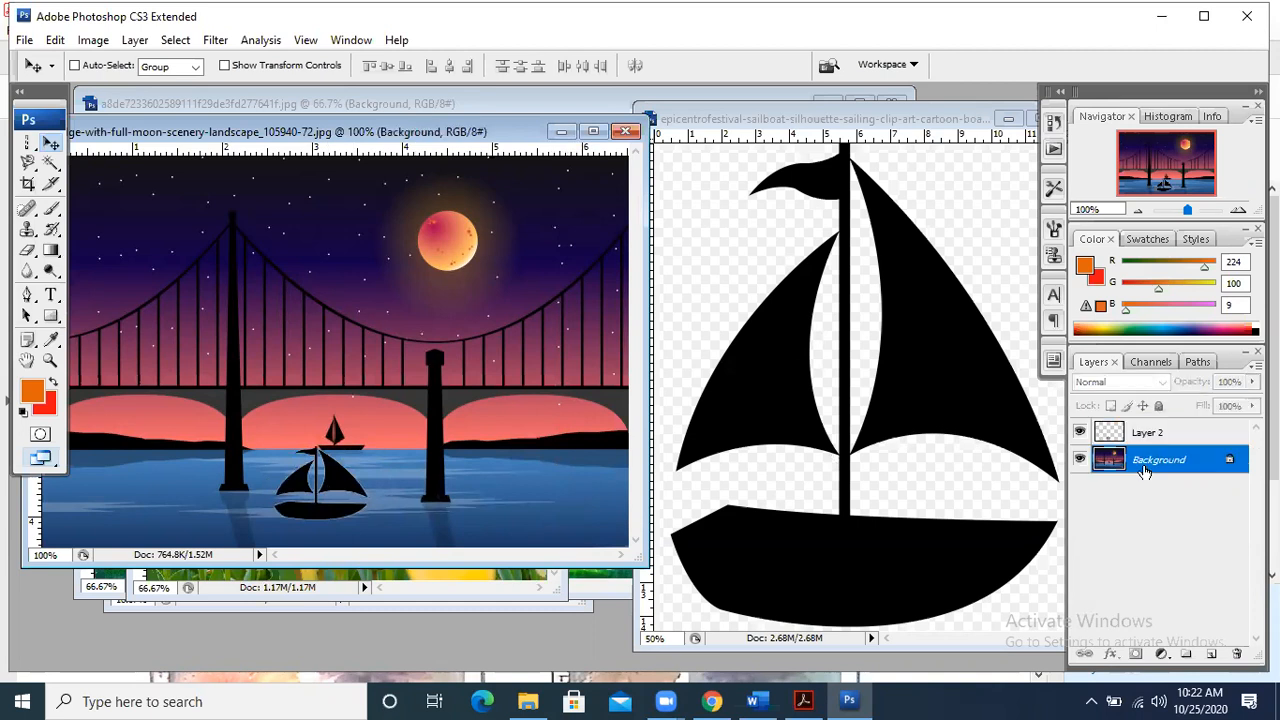
pyautogui.click(308, 480)
pyautogui.click(630, 284)
# - Activate Layer 2 and move its sailboat onto the water just left of the bridge's left pillar
pyautogui.click(1184, 435)
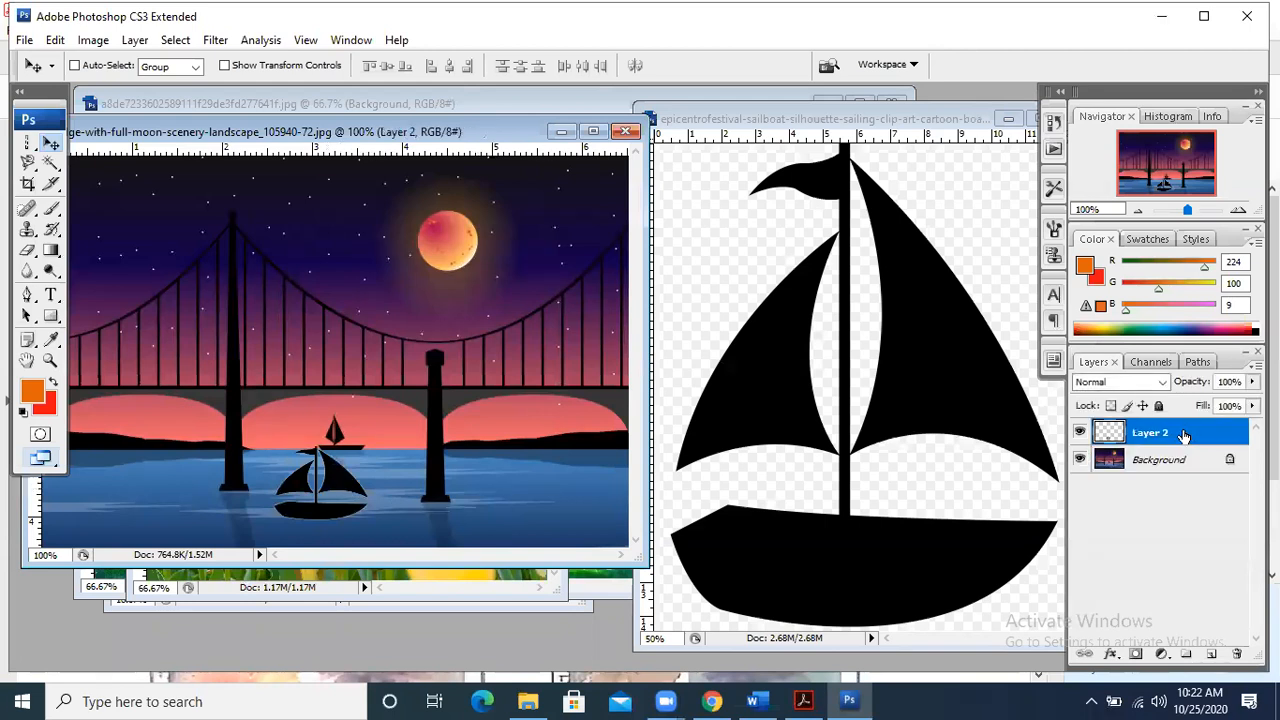
pyautogui.moveTo(340, 481); pyautogui.dragTo(156, 486)
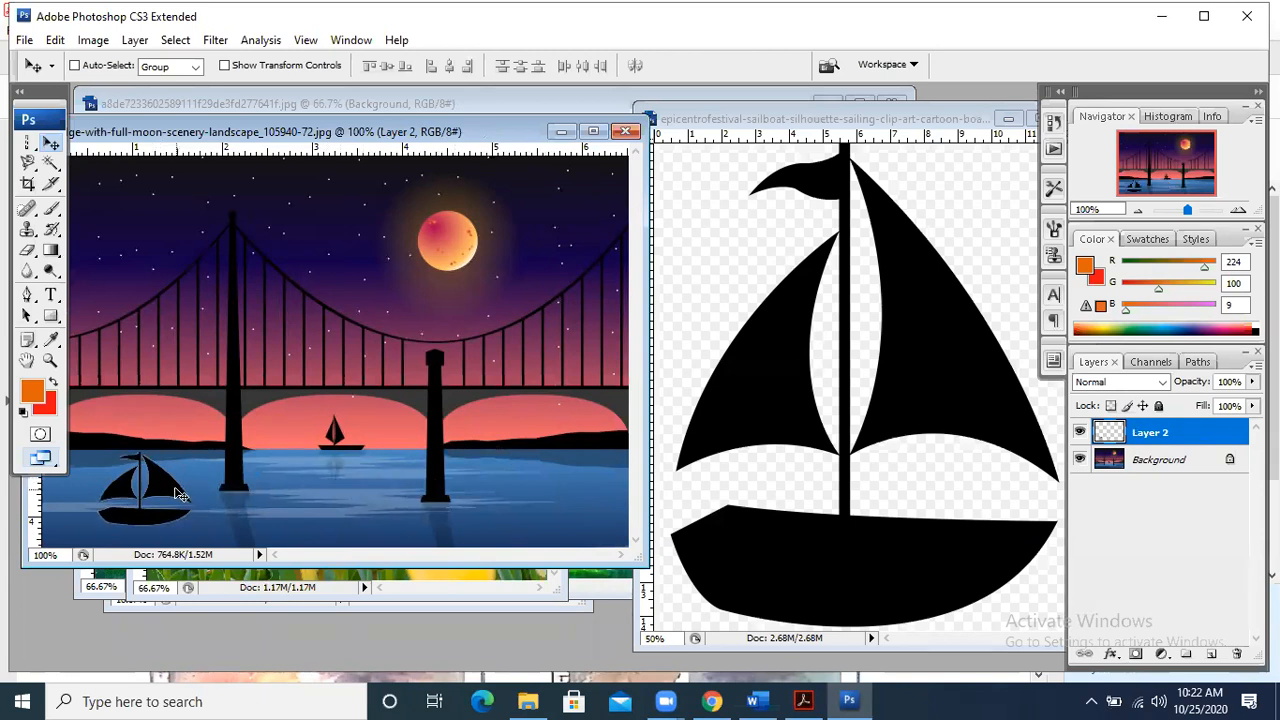
pyautogui.moveTo(173, 493); pyautogui.dragTo(207, 483)
pyautogui.rightClick(211, 489)
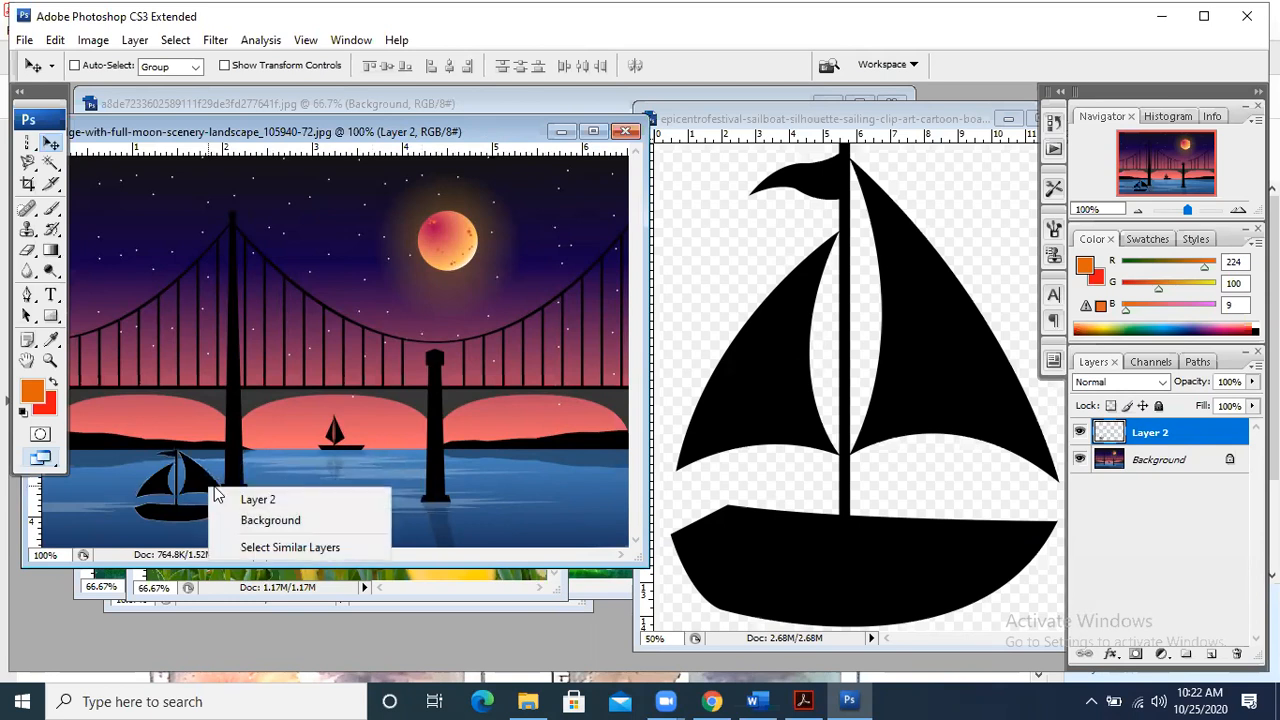
# - Duplicate the sailboat's layer twice within the bridge document, keeping the names Layer 2 copy and Layer 2 copy 2
pyautogui.rightClick(1160, 440)
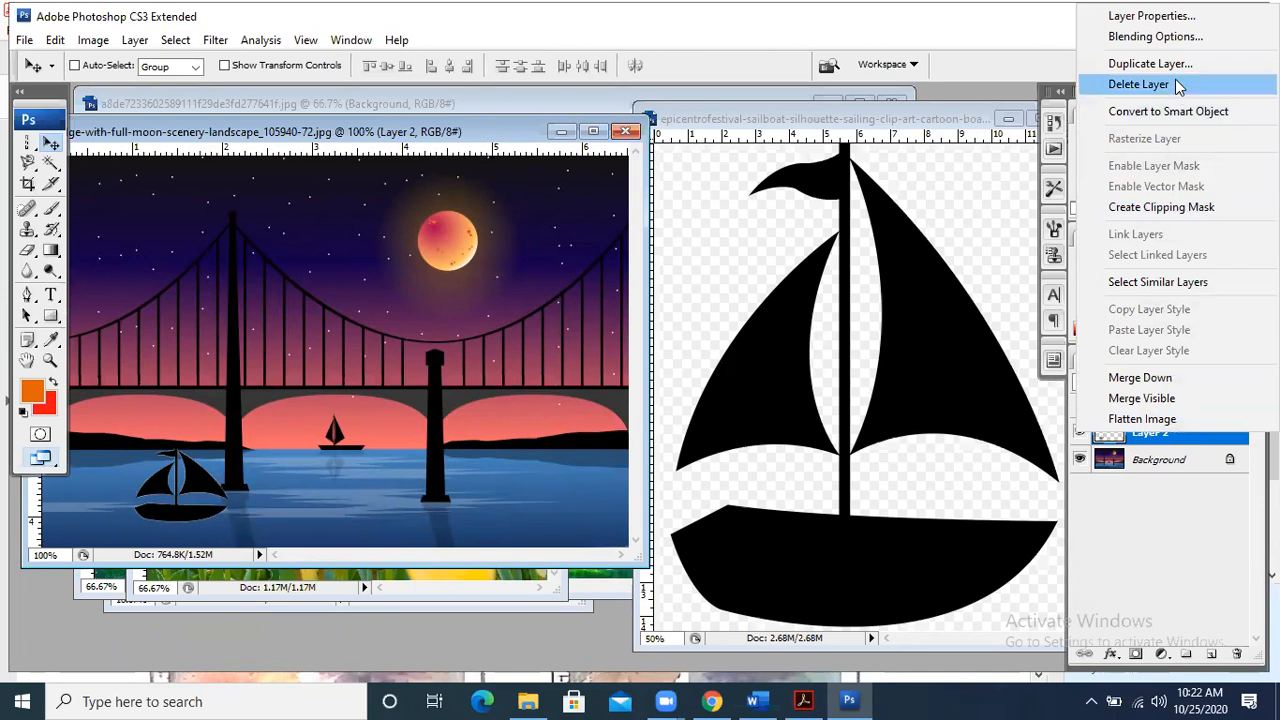
pyautogui.click(1150, 63)
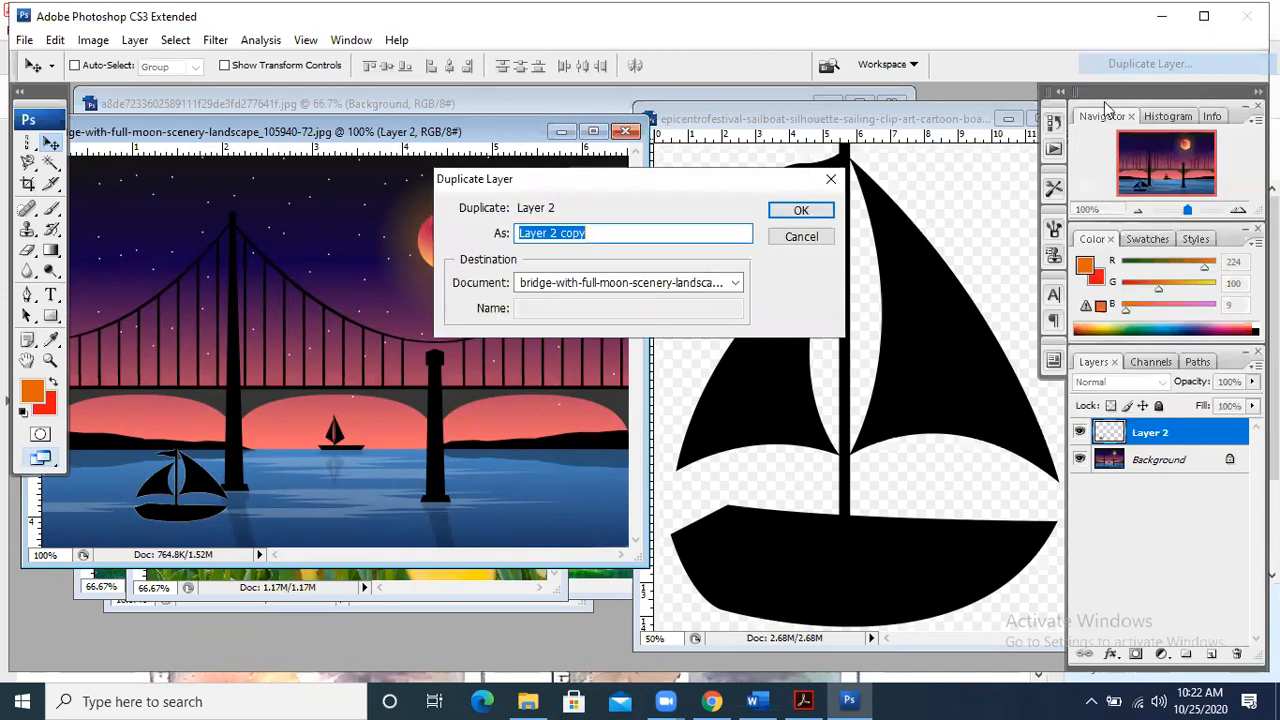
pyautogui.click(786, 210)
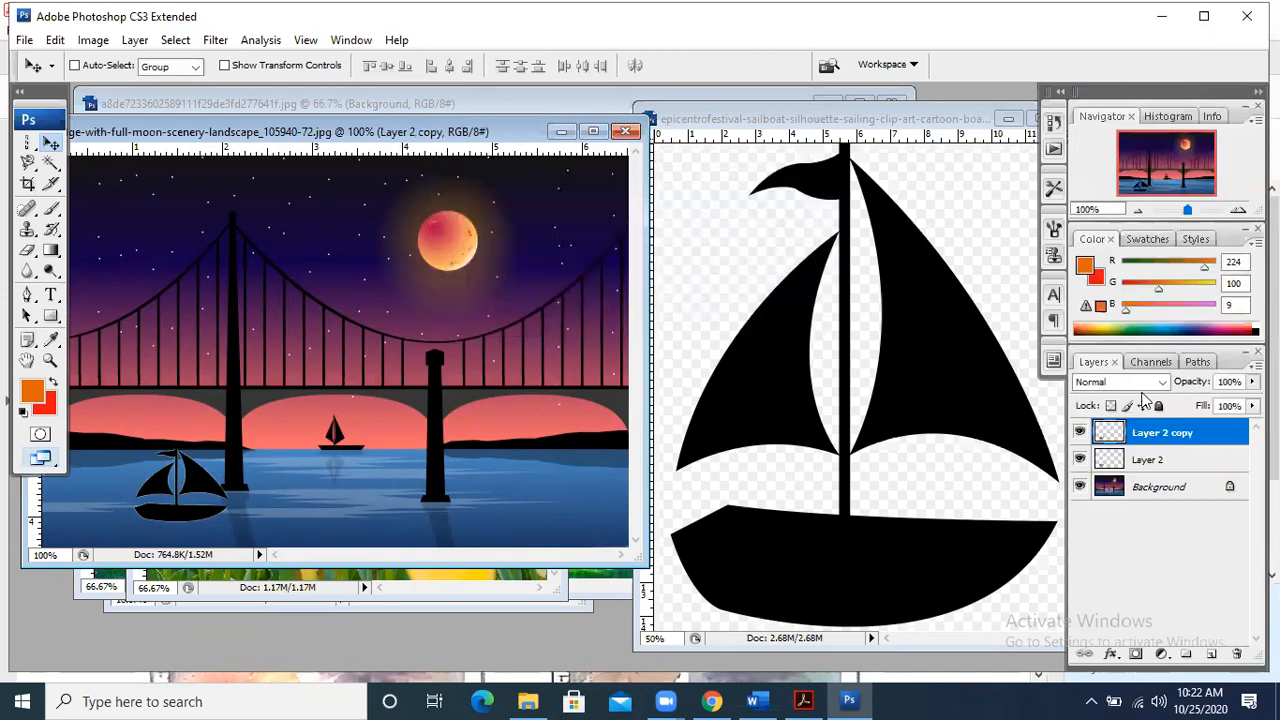
pyautogui.rightClick(1052, 302)
pyautogui.click(1052, 316)
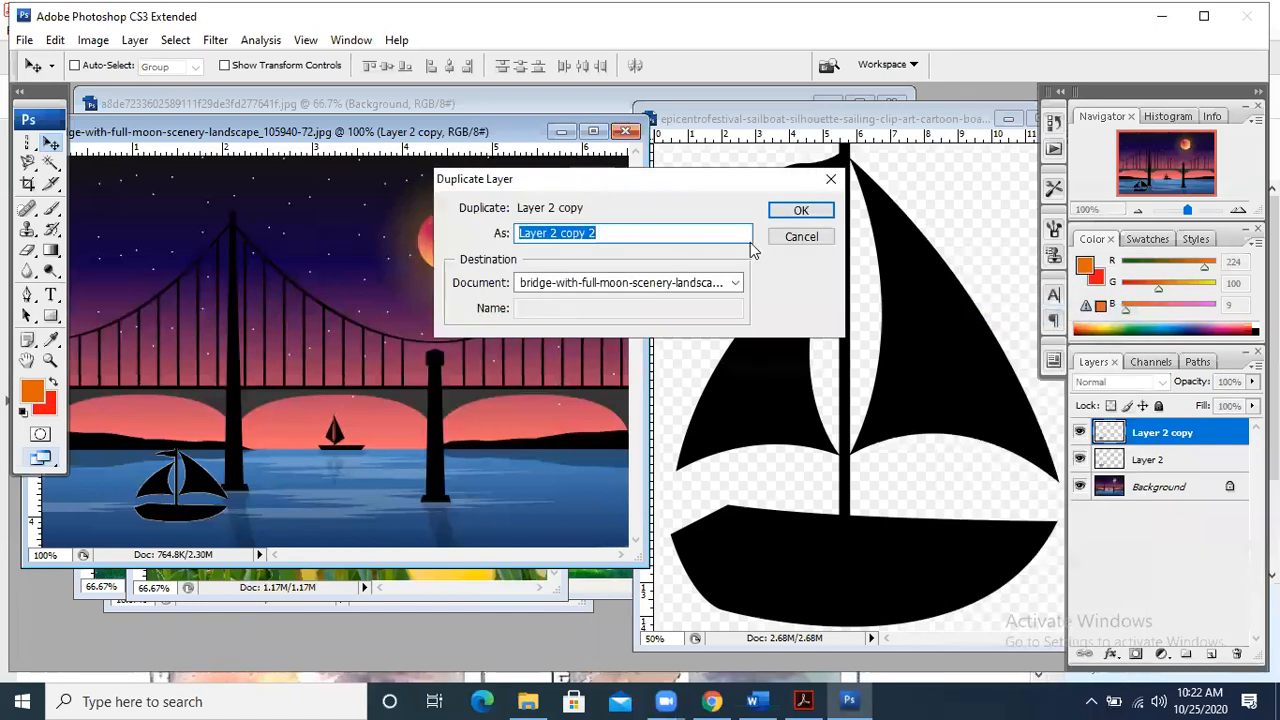
pyautogui.click(805, 216)
# - Move one duplicated sailboat to the right of the right bridge pillar and the other between the two pillars
pyautogui.moveTo(207, 483); pyautogui.dragTo(570, 484)
pyautogui.moveTo(215, 494); pyautogui.dragTo(352, 497)
pyautogui.rightClick(208, 481)
pyautogui.click(262, 491)
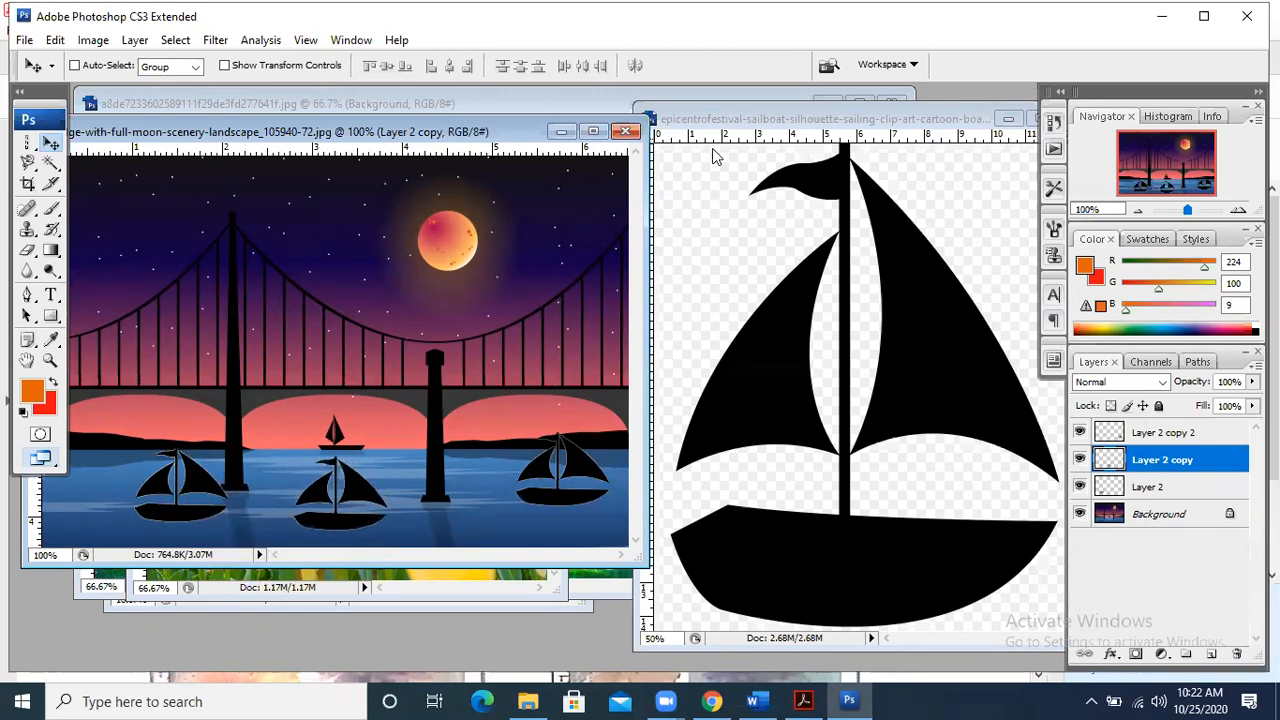
# - Scale the sailboat between the pillars to about 56% width and 53% height and apply the transformation
pyautogui.rightClick(356, 492)
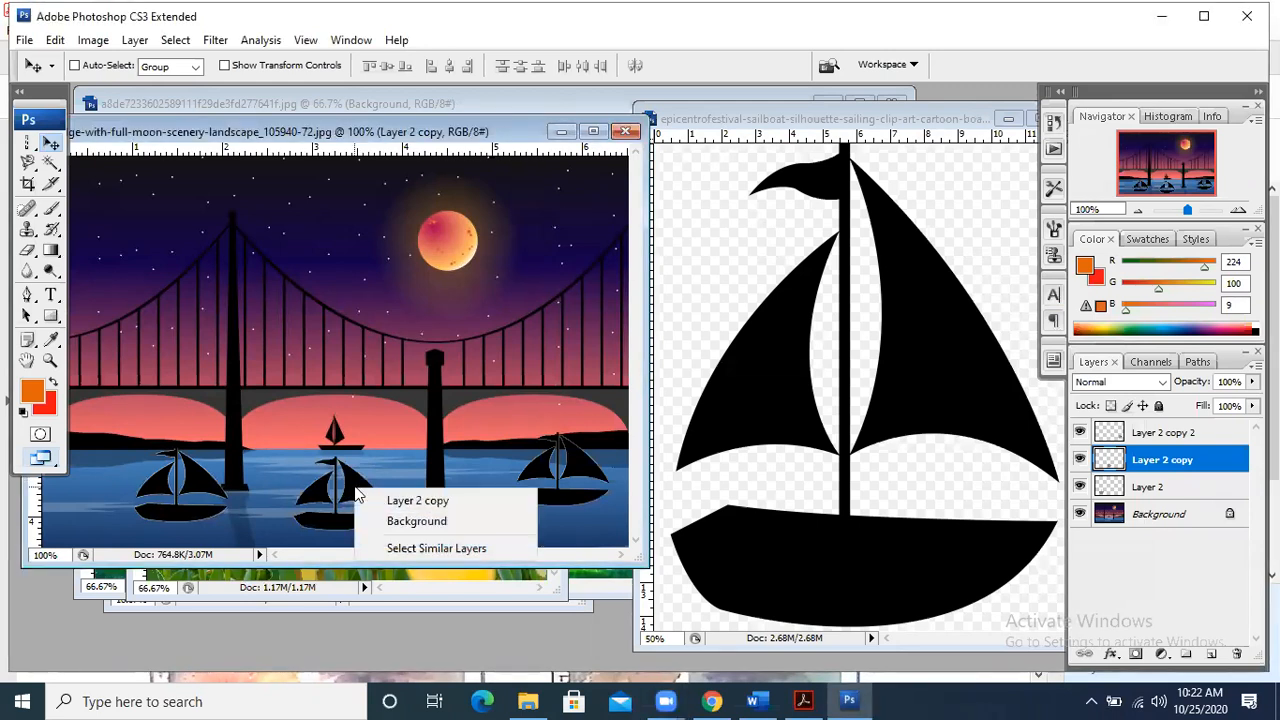
pyautogui.click(375, 497)
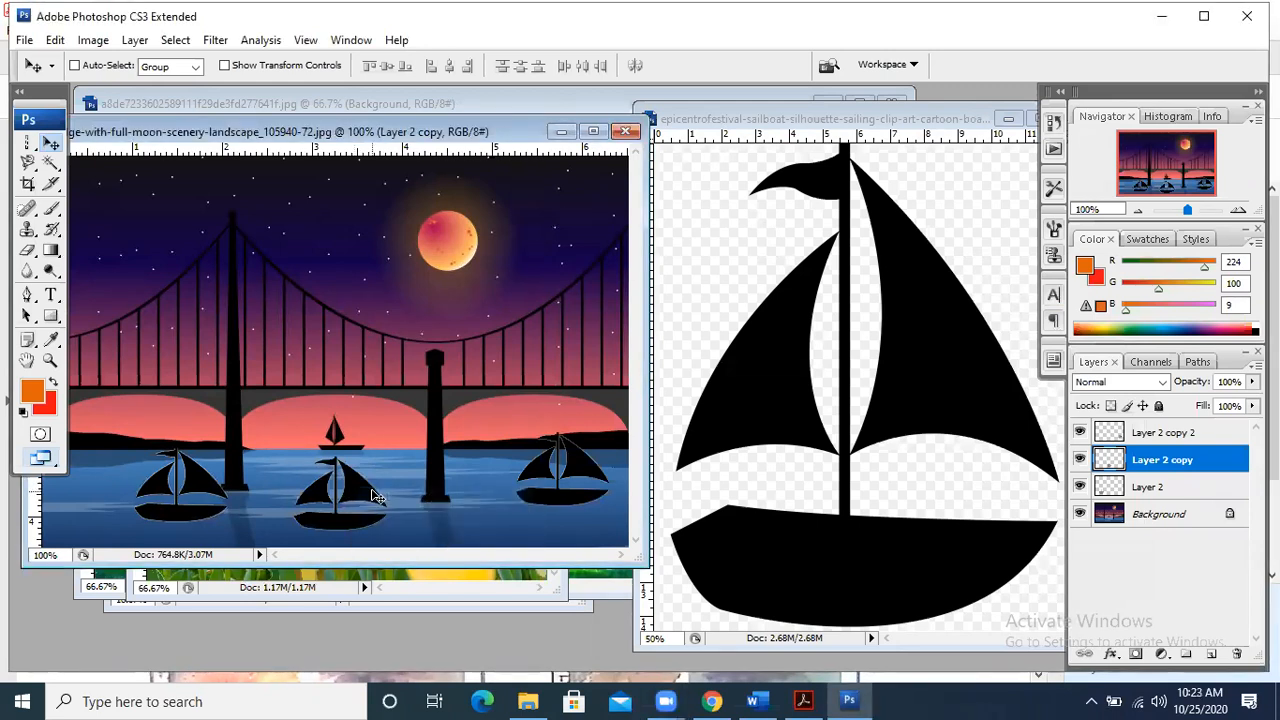
pyautogui.hotkey('ctrl', 't')
pyautogui.moveTo(388, 527); pyautogui.dragTo(349, 493)
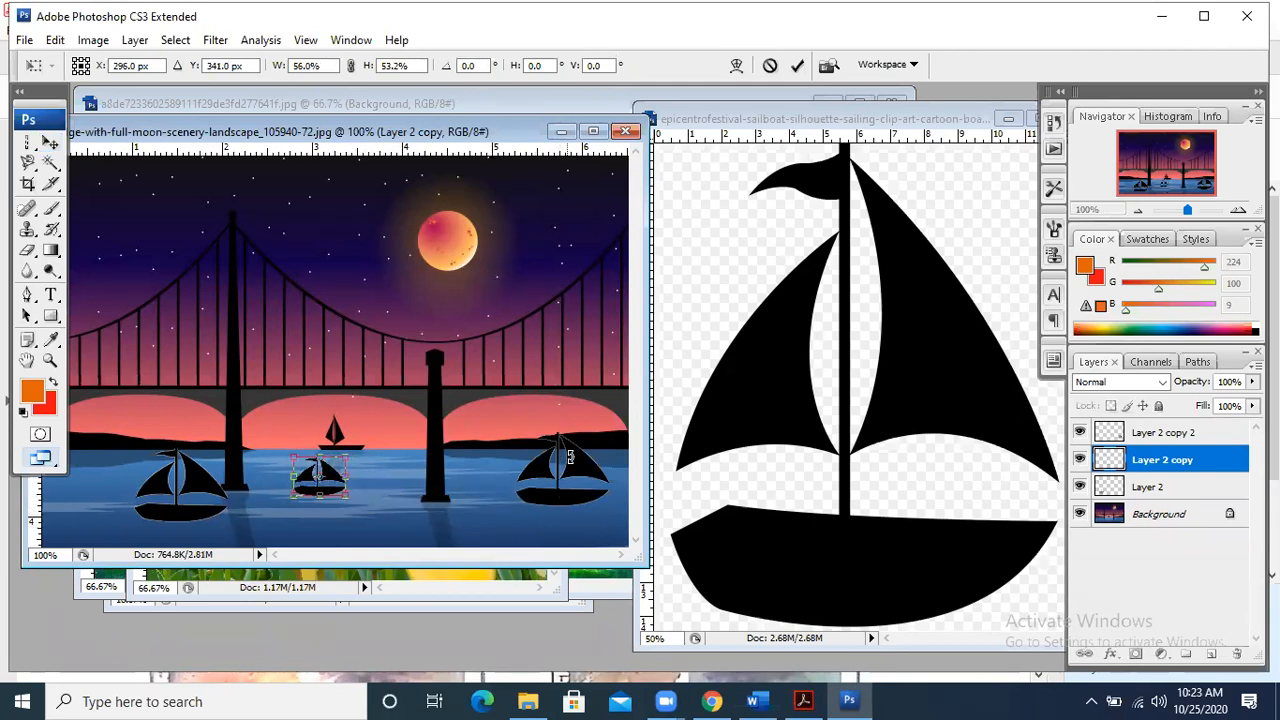
pyautogui.click(50, 143)
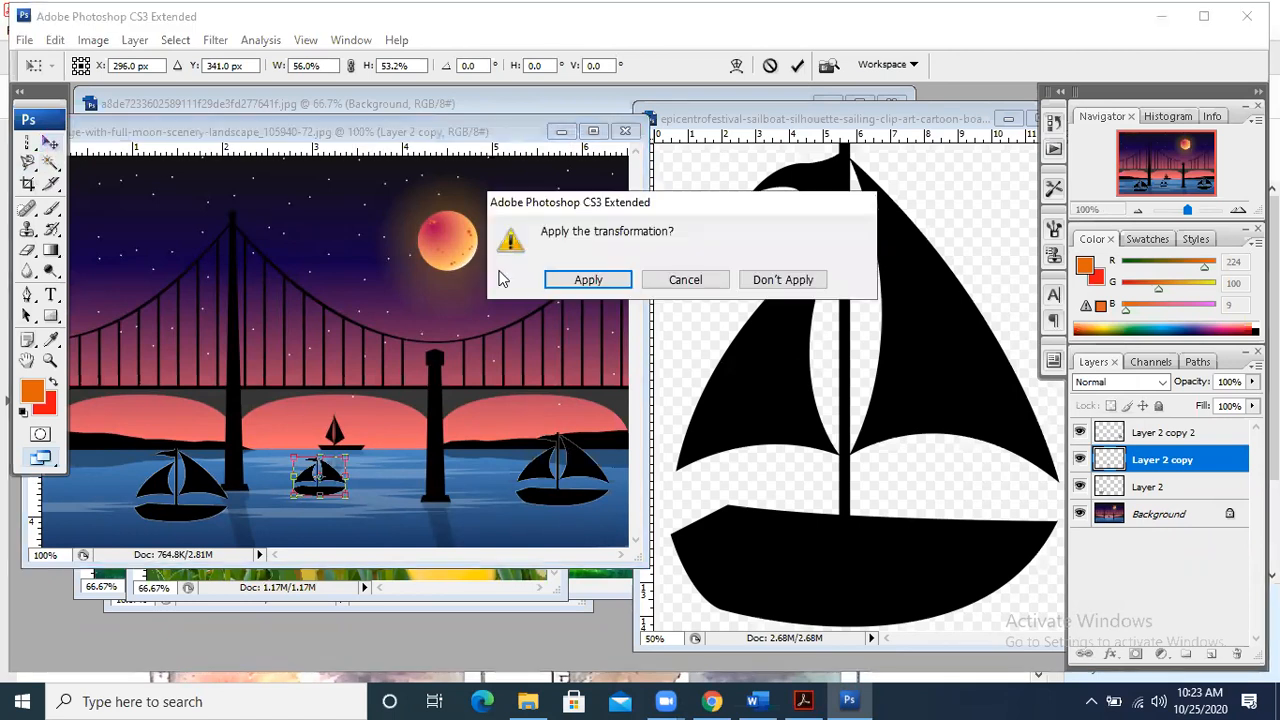
pyautogui.click(566, 287)
# - Scale the sailboat on Layer 2 copy 2 to about 56% width and 60% height, place it nearer the right pillar, and apply the transformation
pyautogui.rightClick(572, 468)
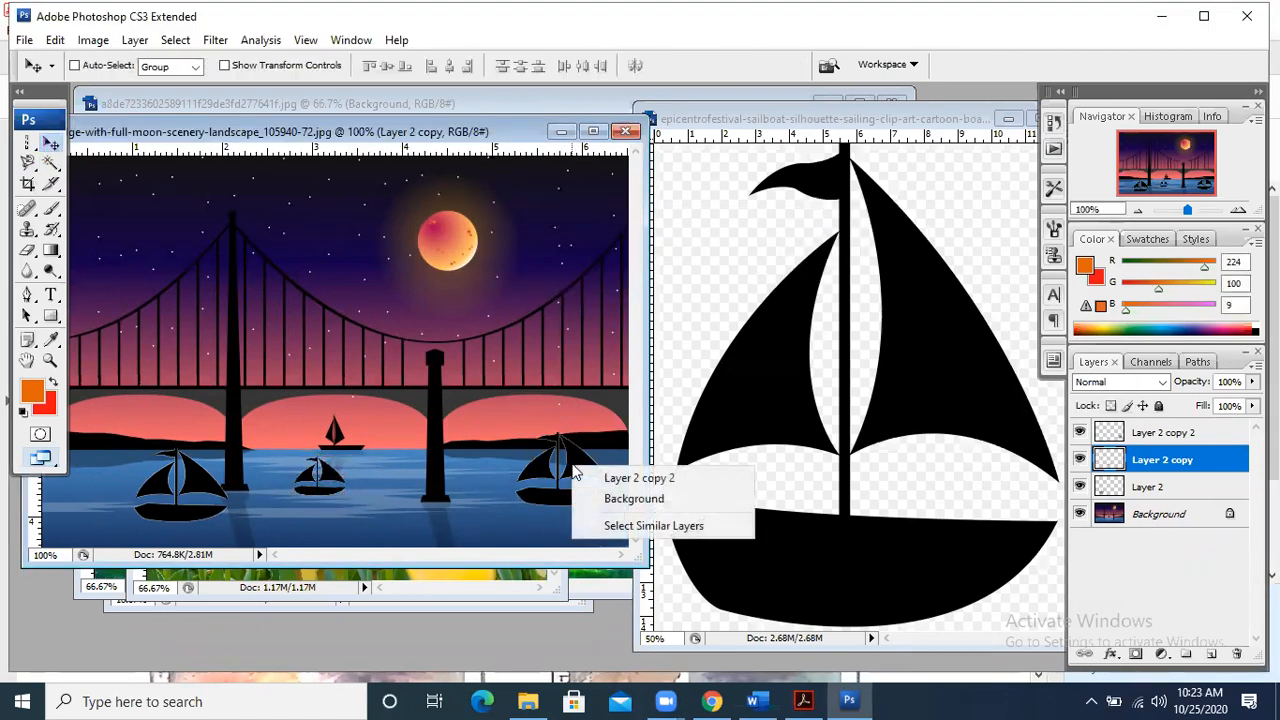
pyautogui.click(605, 479)
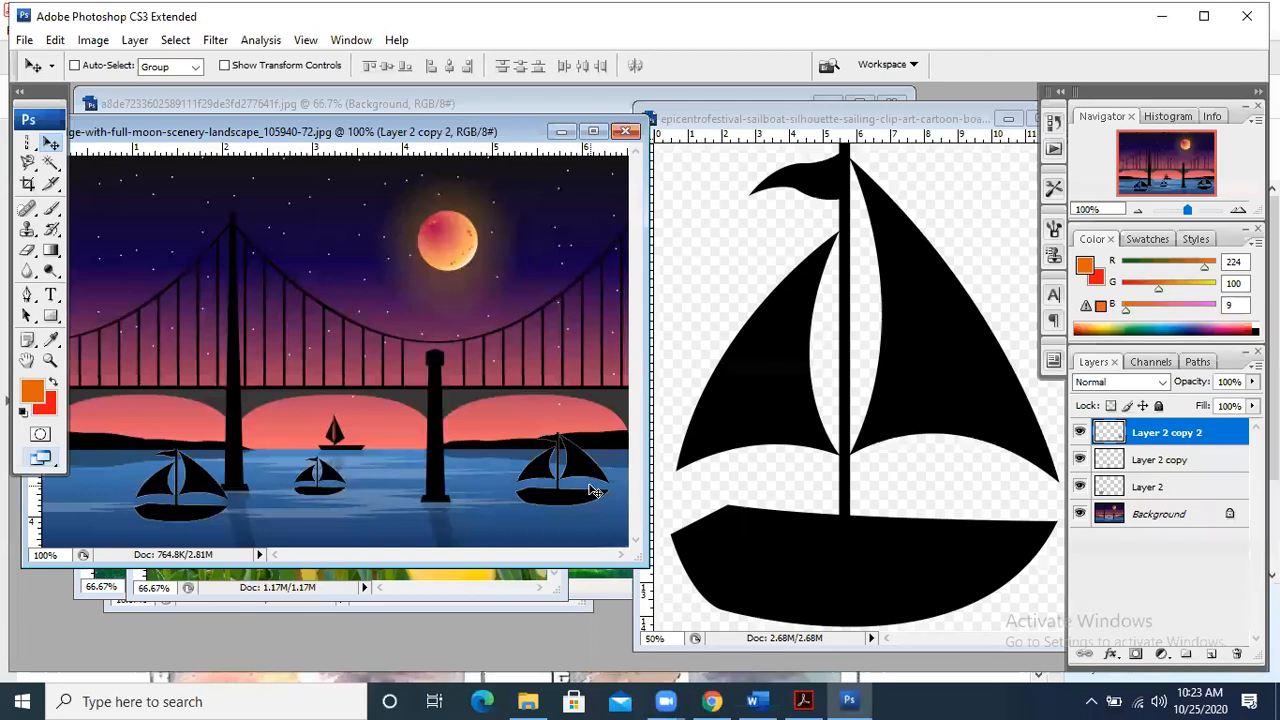
pyautogui.rightClick(589, 463)
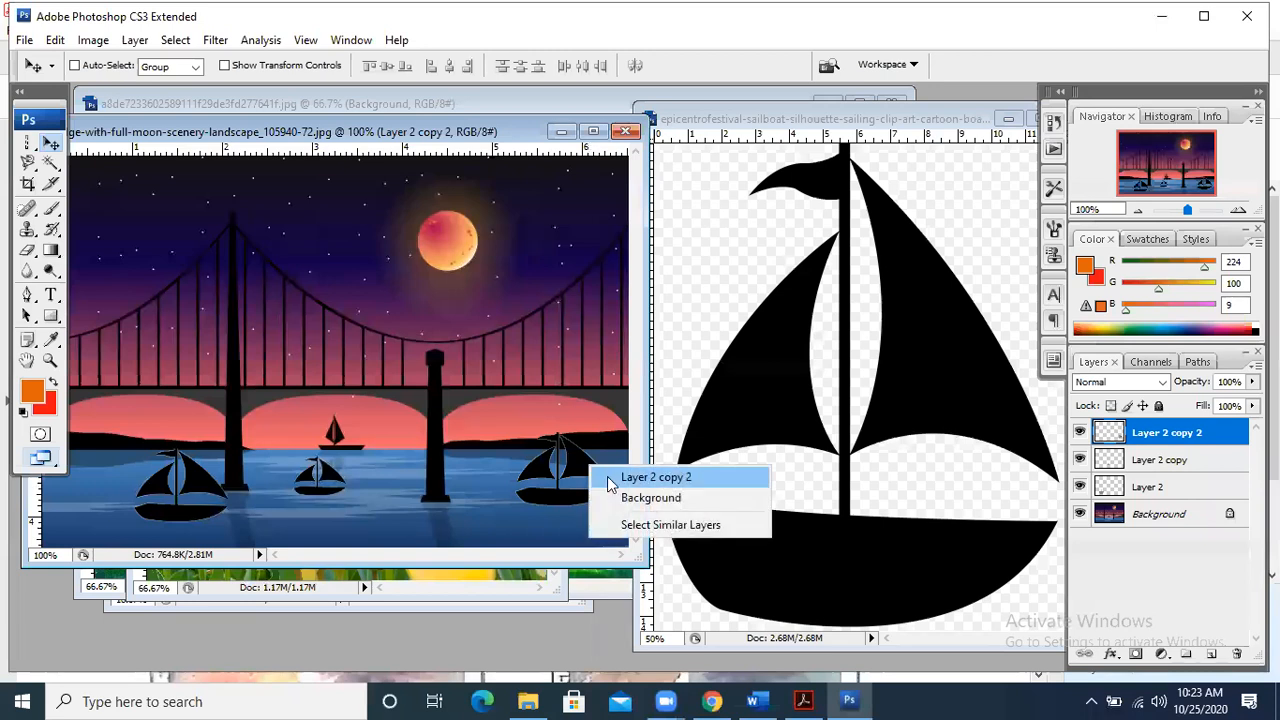
pyautogui.click(607, 478)
pyautogui.hotkey('ctrl', 't')
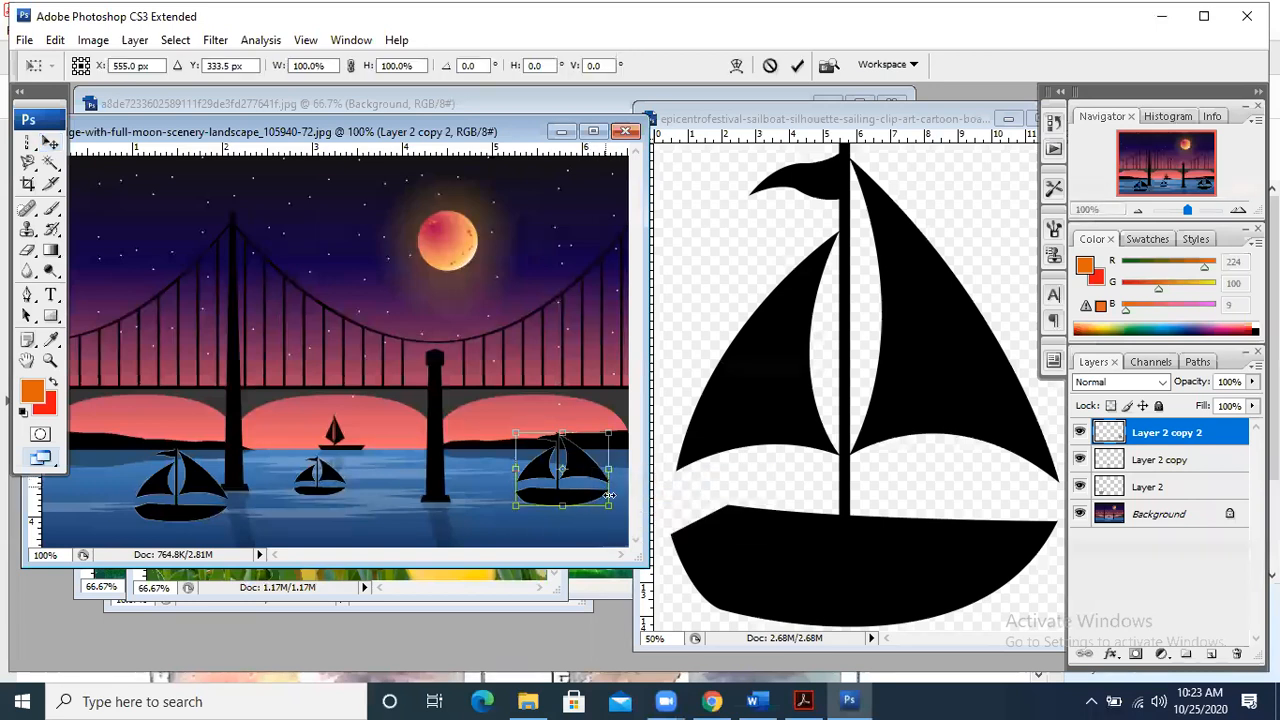
pyautogui.moveTo(608, 505); pyautogui.dragTo(520, 471)
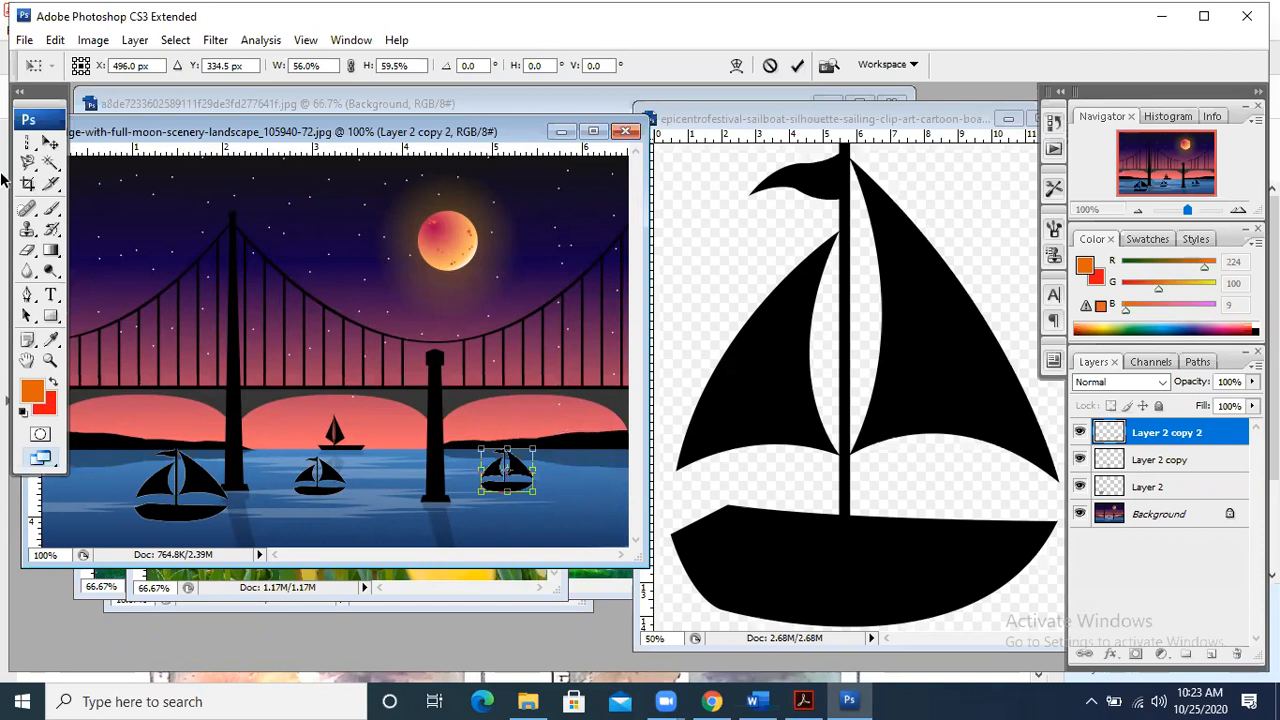
pyautogui.click(50, 145)
pyautogui.click(596, 280)
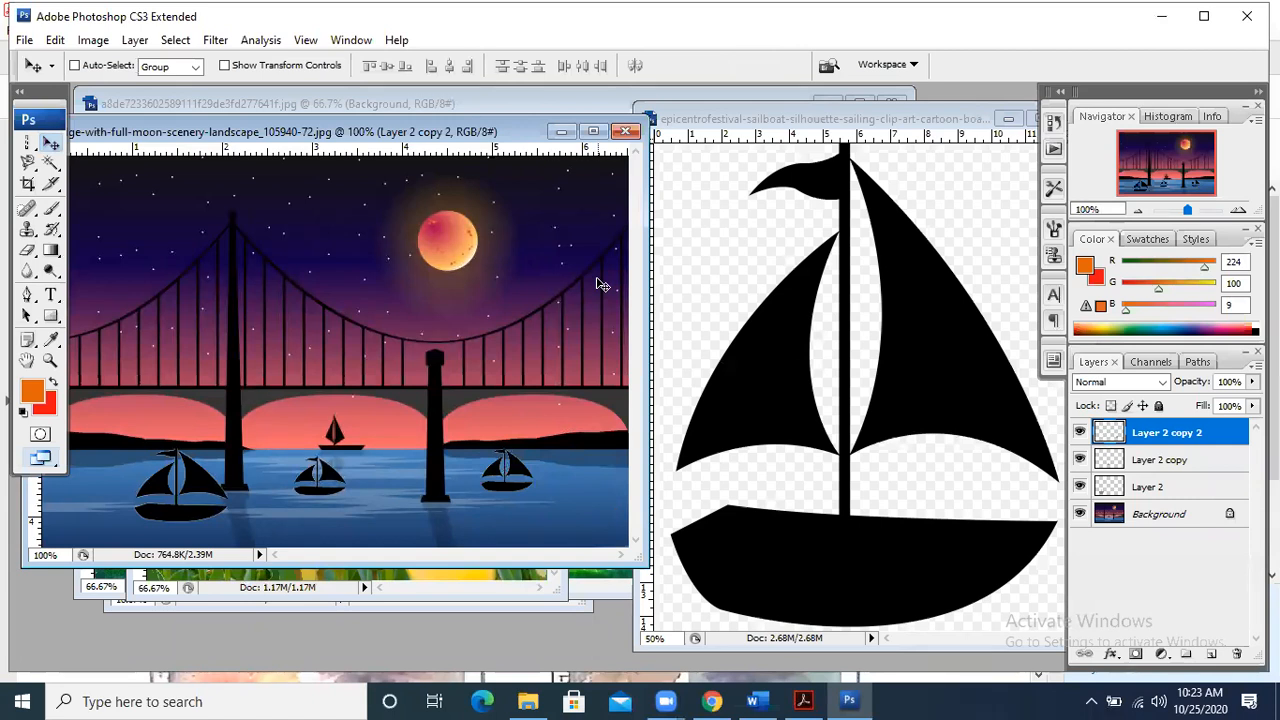
# - Try filling Layer 2 copy 2 with the foreground color at 100% opacity, and undo the fill
pyautogui.hotkey('shift', 'F5')
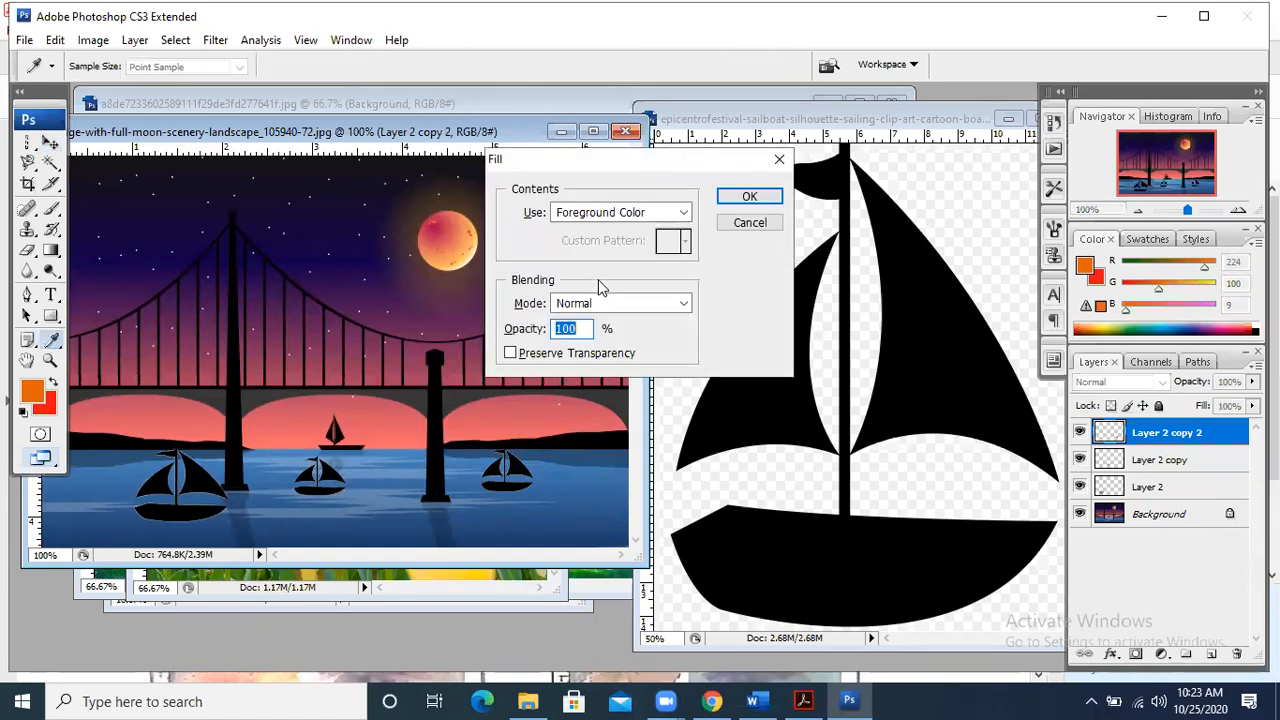
pyautogui.press('Escape')
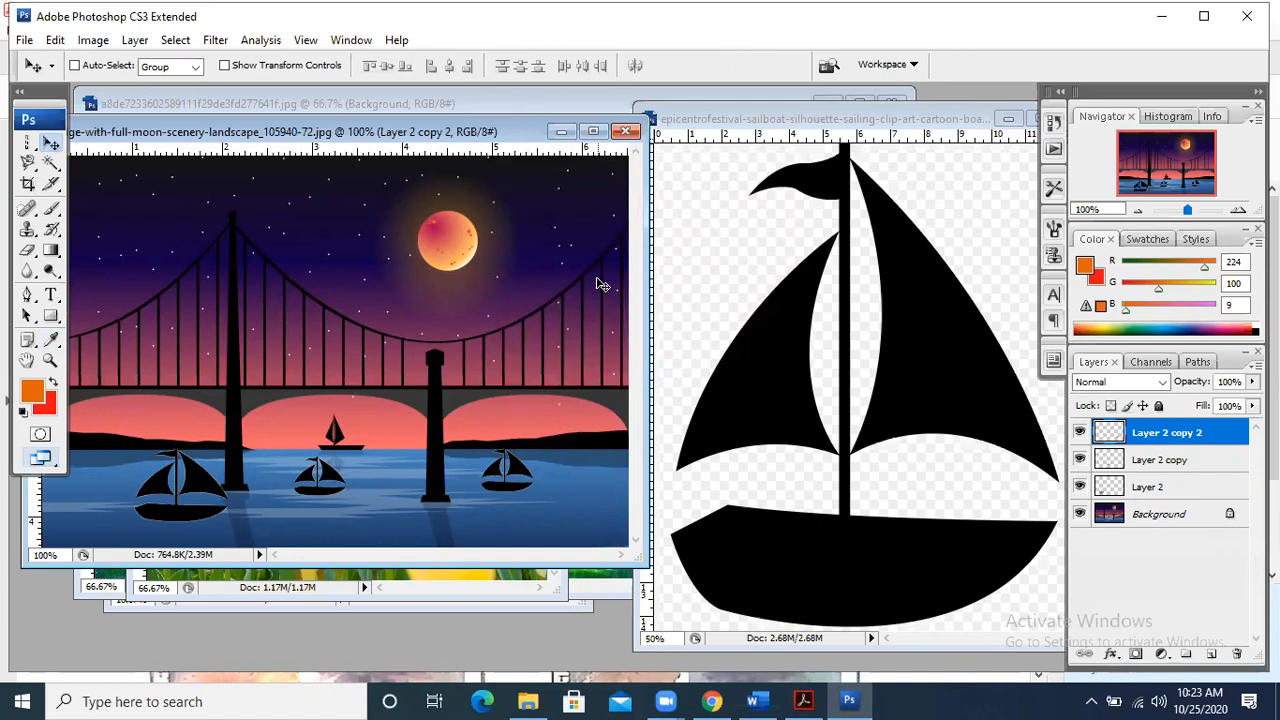
pyautogui.hotkey('ctrl', 'BackSpace')
pyautogui.hotkey('ctrl', 'z')
pyautogui.hotkey('shift', 'BackSpace')
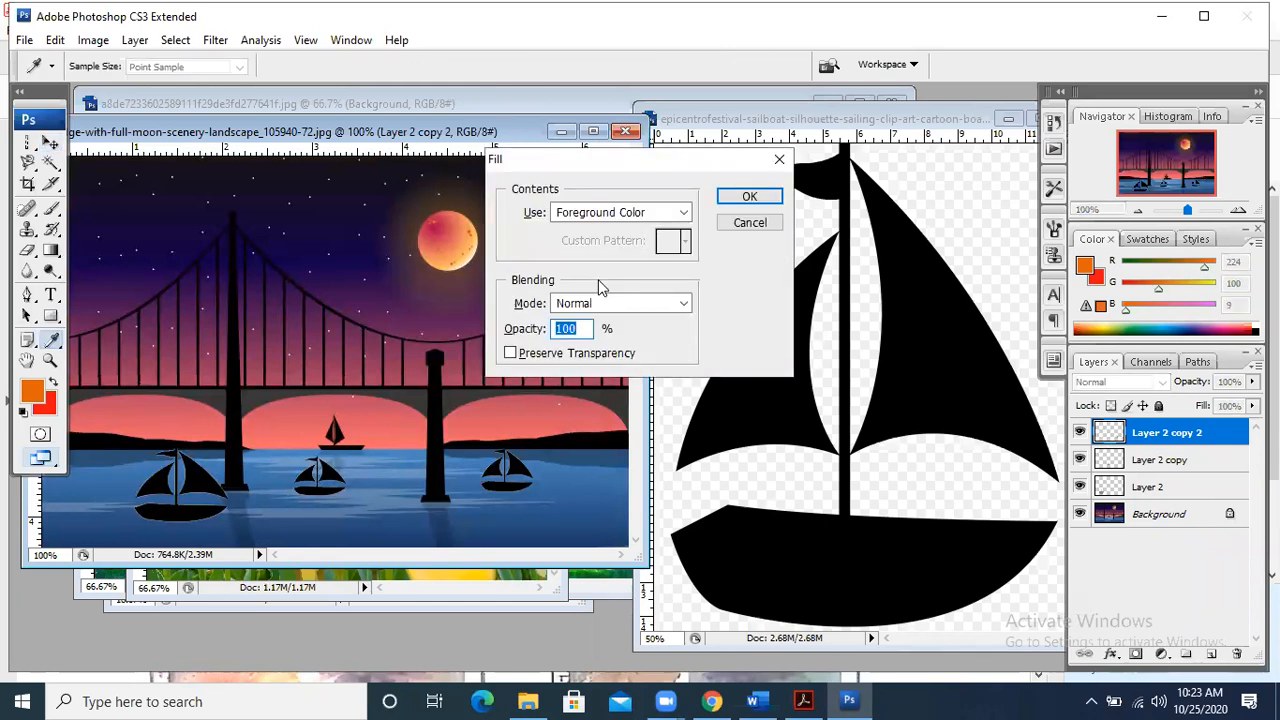
pyautogui.click(750, 196)
pyautogui.press('v')
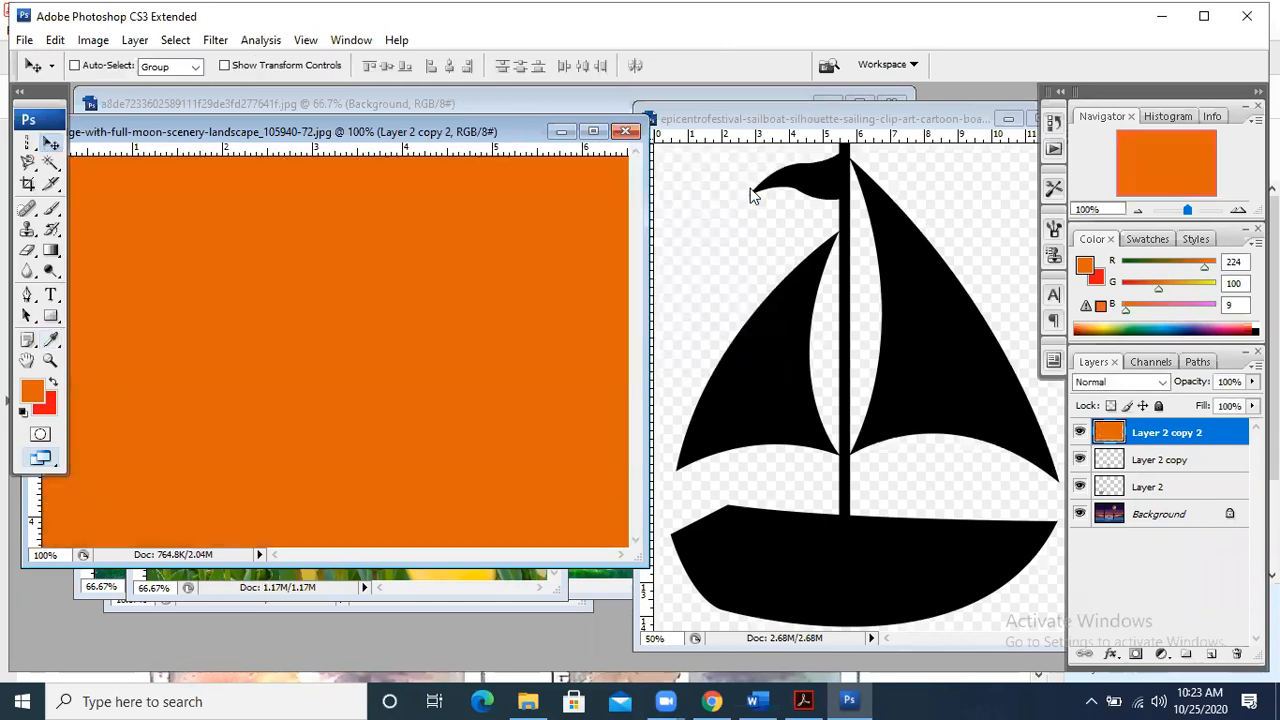
pyautogui.hotkey('ctrl', 'z')
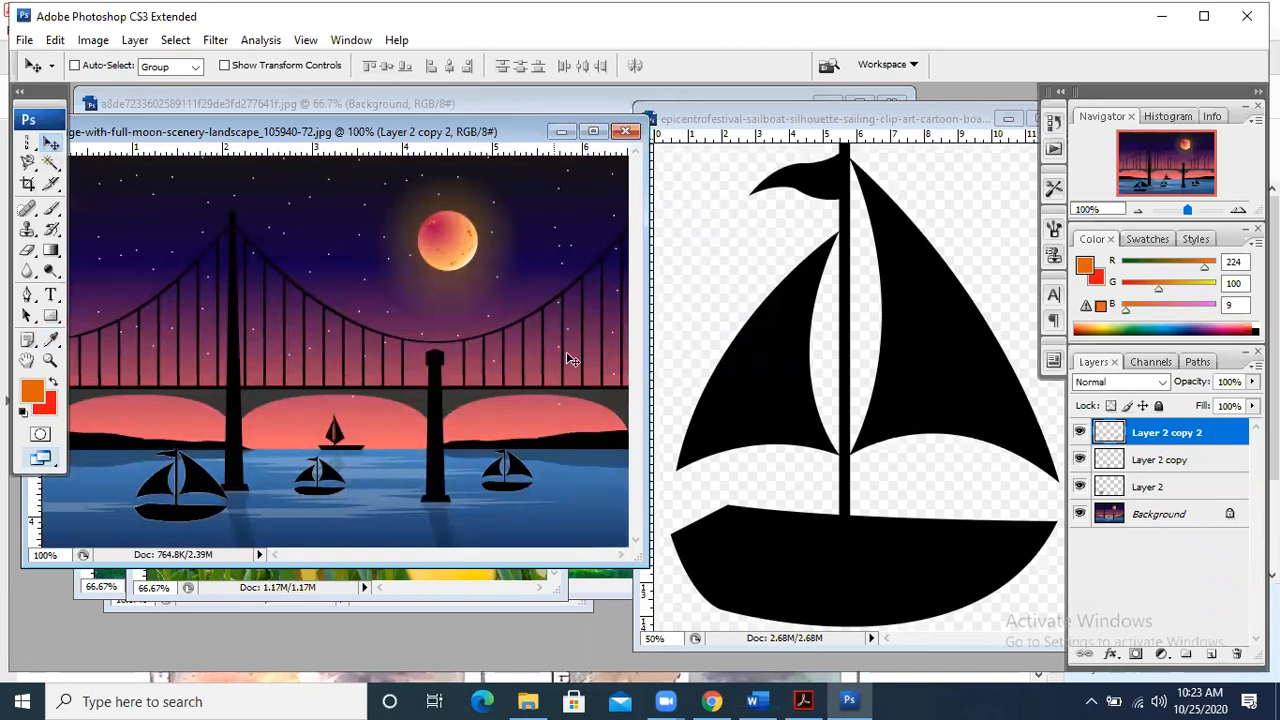
# - Switch to the chapter PDF in Acrobat and review the steps for moving an image with the Move Tool
pyautogui.click(803, 701)
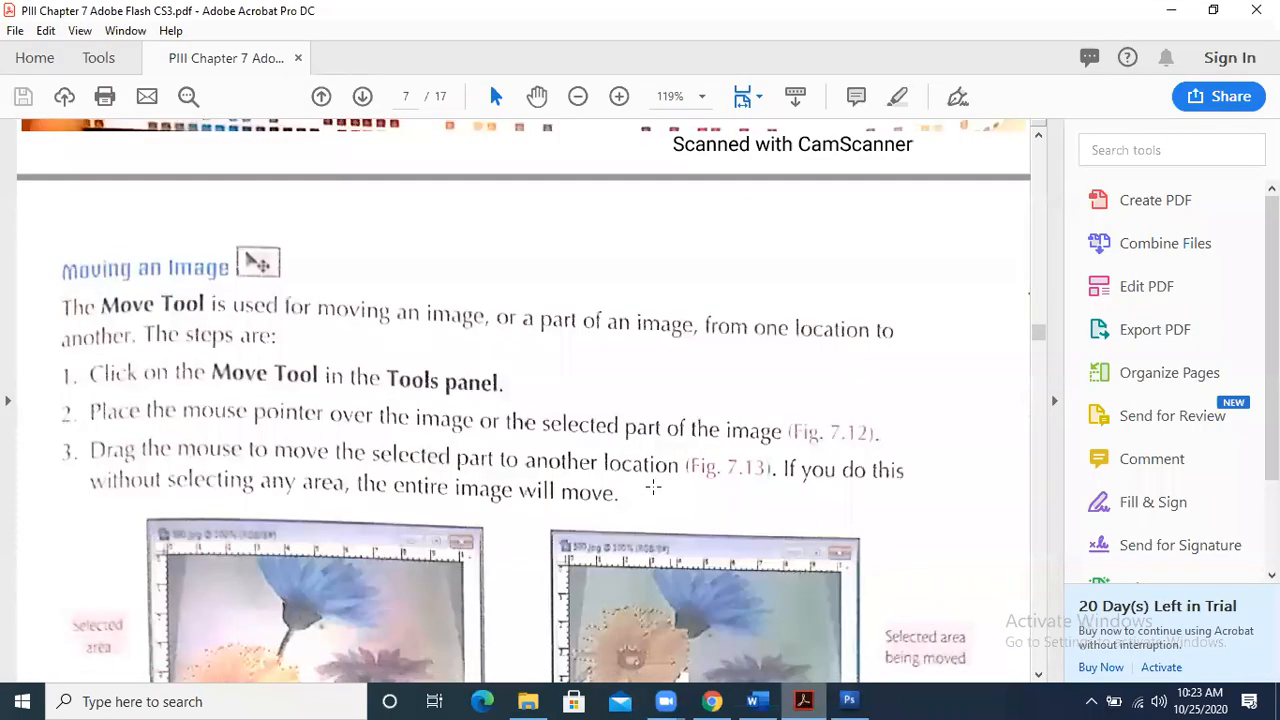
pyautogui.click(521, 372)
pyautogui.click(521, 367)
# - Switch back to Photoshop and move the small sailboat beside the right pillar farther to the right
pyautogui.hotkey('alt', 'Tab')
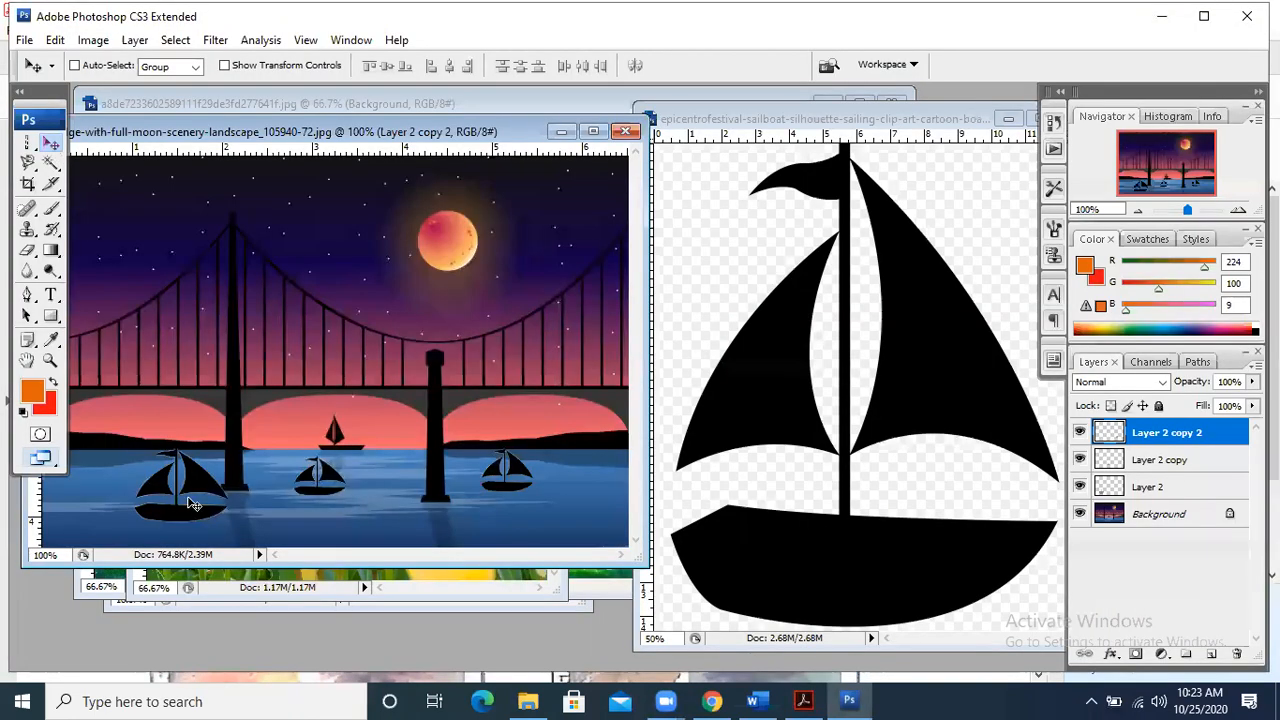
pyautogui.moveTo(172, 481); pyautogui.dragTo(220, 489)
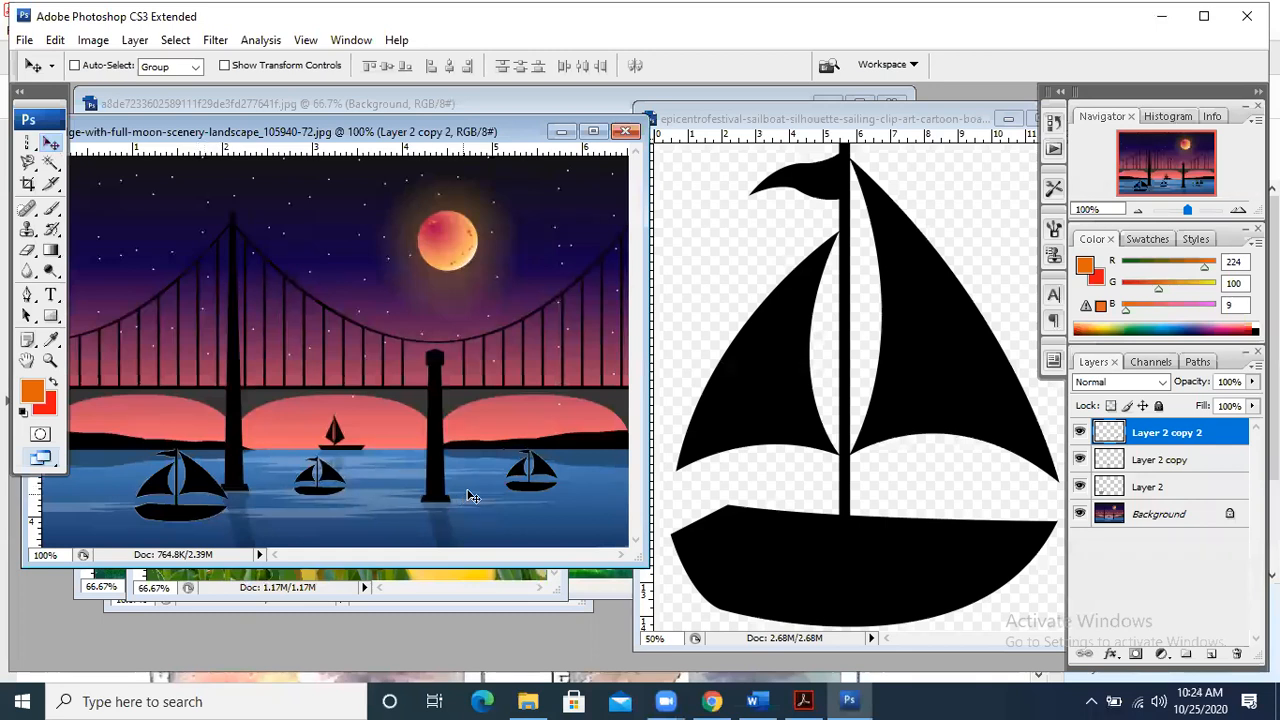
pyautogui.moveTo(191, 499); pyautogui.dragTo(215, 498)
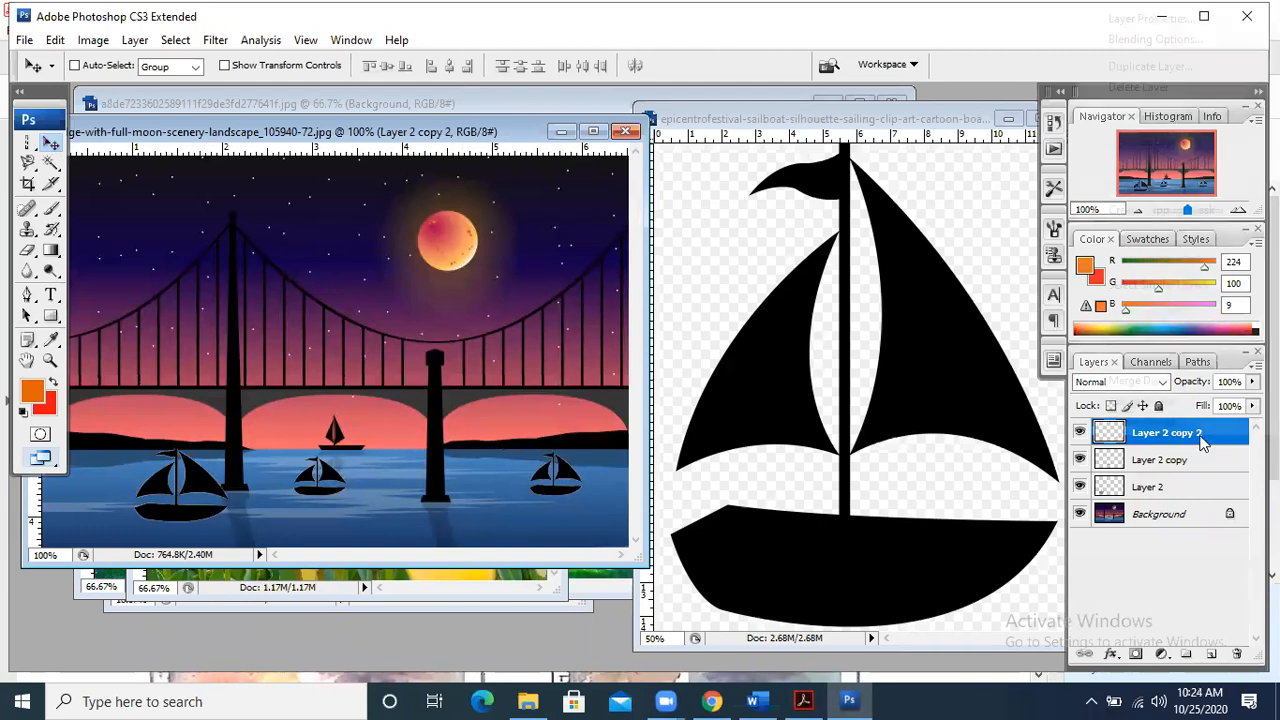
# - Rename the layer Layer 2 copy 2 as Boat 1
pyautogui.rightClick(1198, 440)
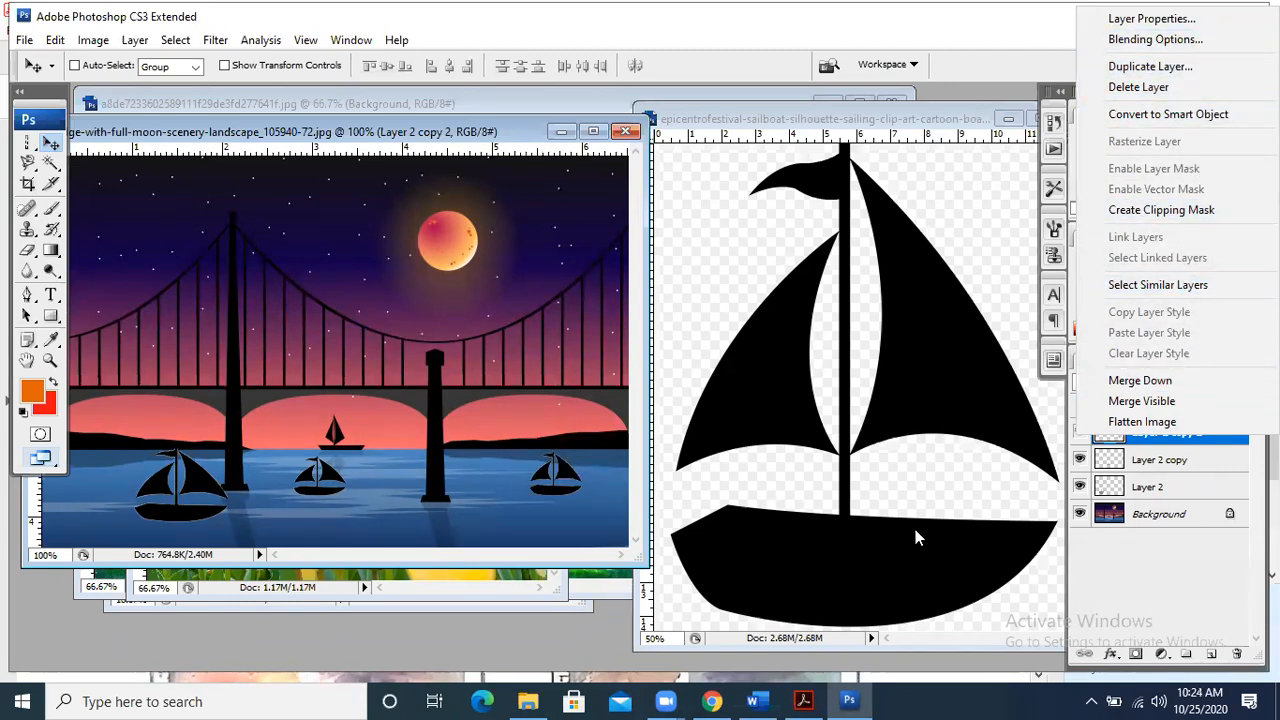
pyautogui.click(1140, 573)
pyautogui.doubleClick(1172, 435)
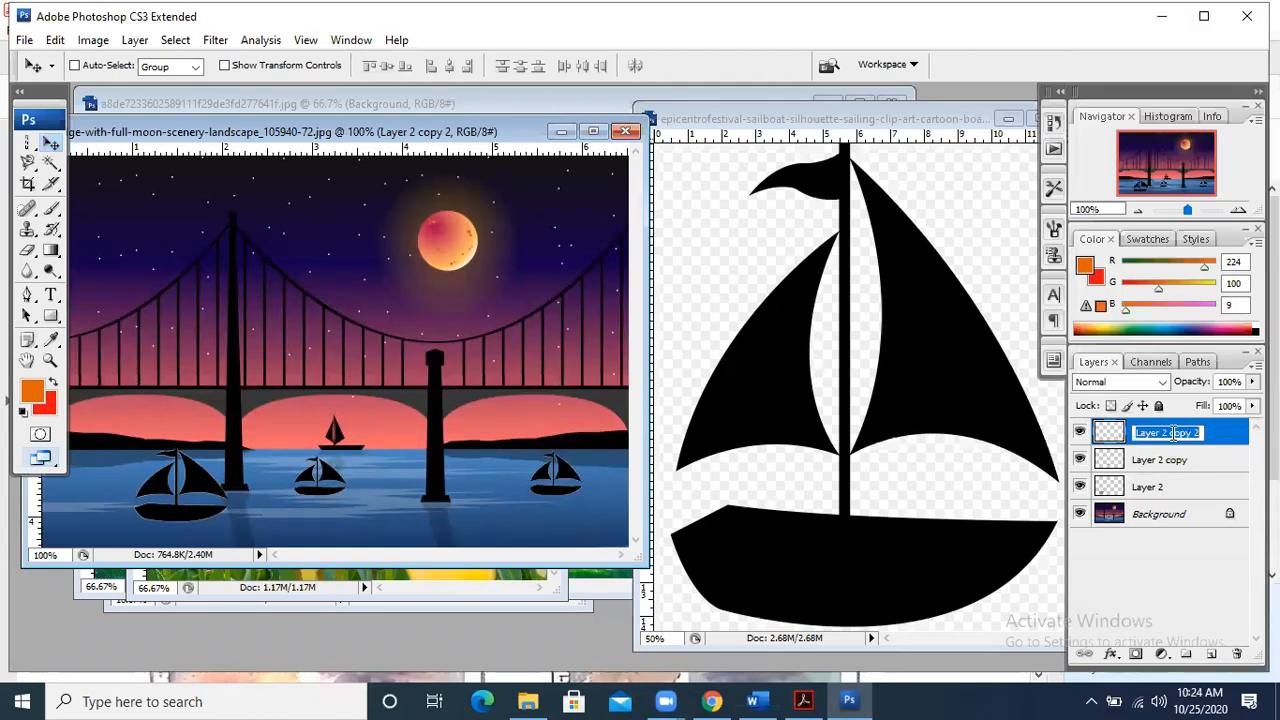
pyautogui.write('Boat 1')
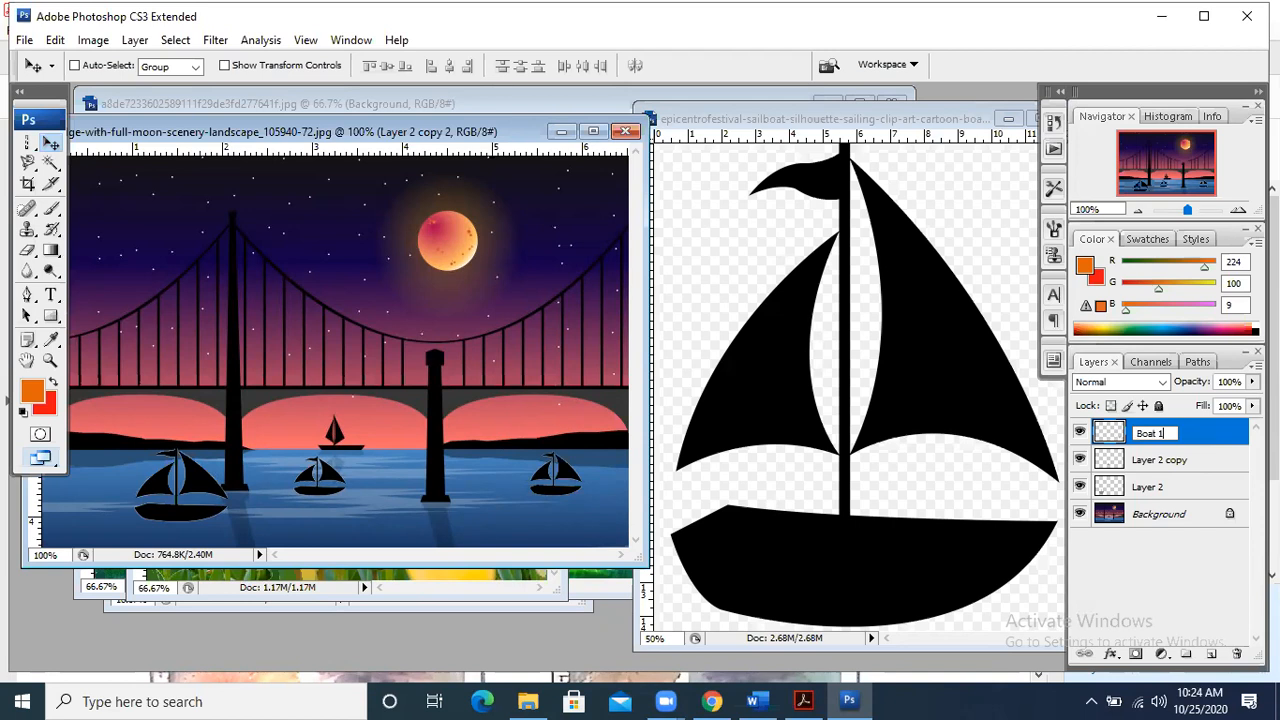
pyautogui.press('Return')
# - Rename the layer Layer 2 copy as Boat 2
pyautogui.click(1175, 459)
pyautogui.doubleClick(1178, 458)
pyautogui.write('Bjo')
pyautogui.press('BackSpace')
pyautogui.press('BackSpace')
pyautogui.write('oat 2')
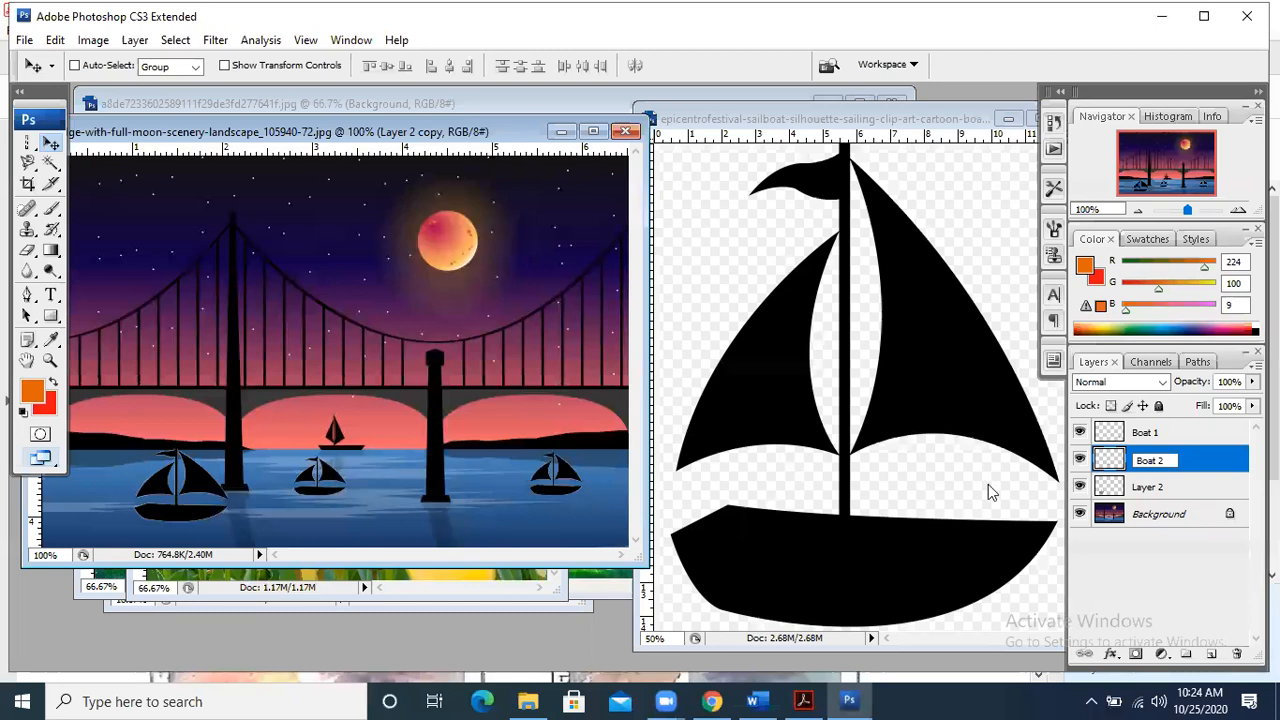
pyautogui.doubleClick(1160, 498)
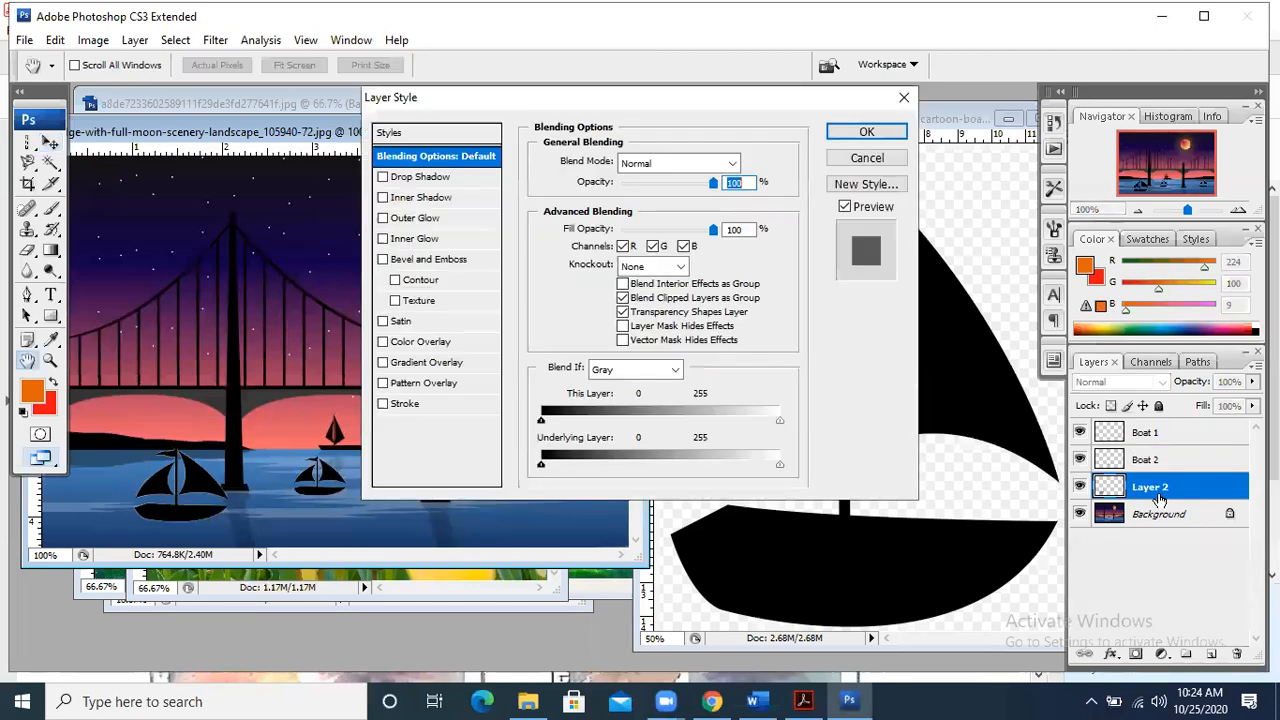
pyautogui.click(904, 98)
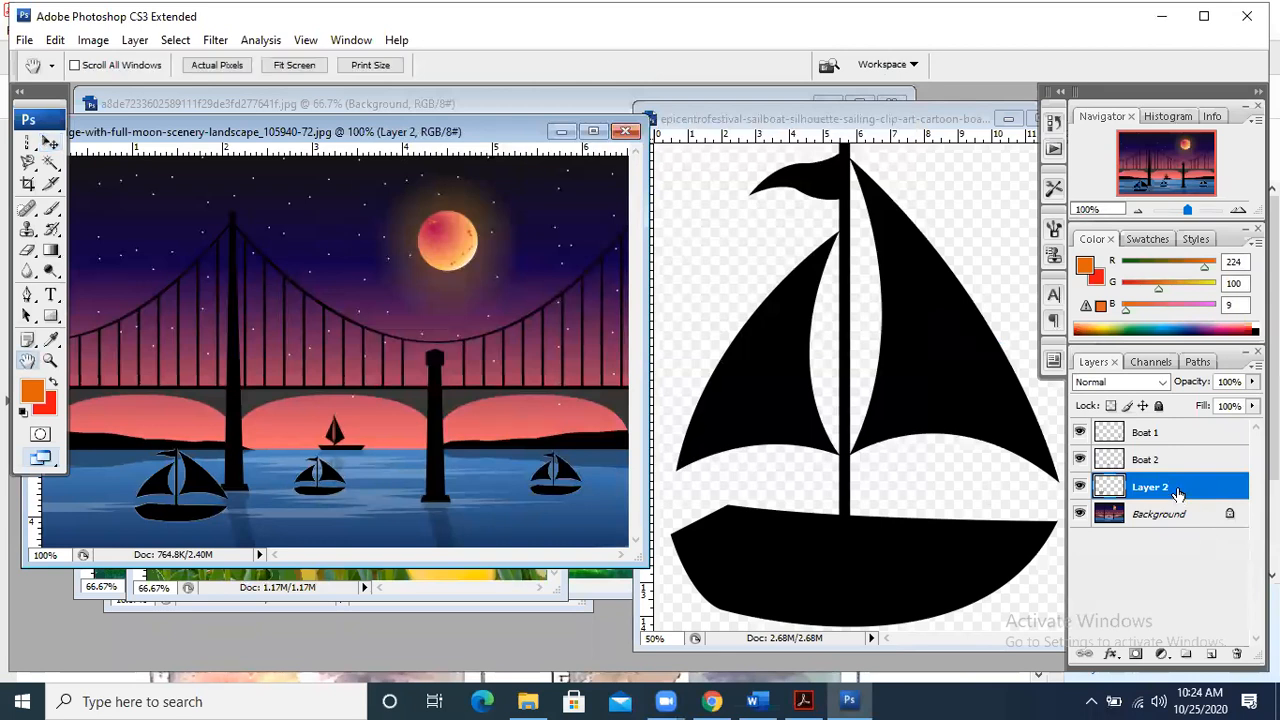
pyautogui.doubleClick(1178, 494)
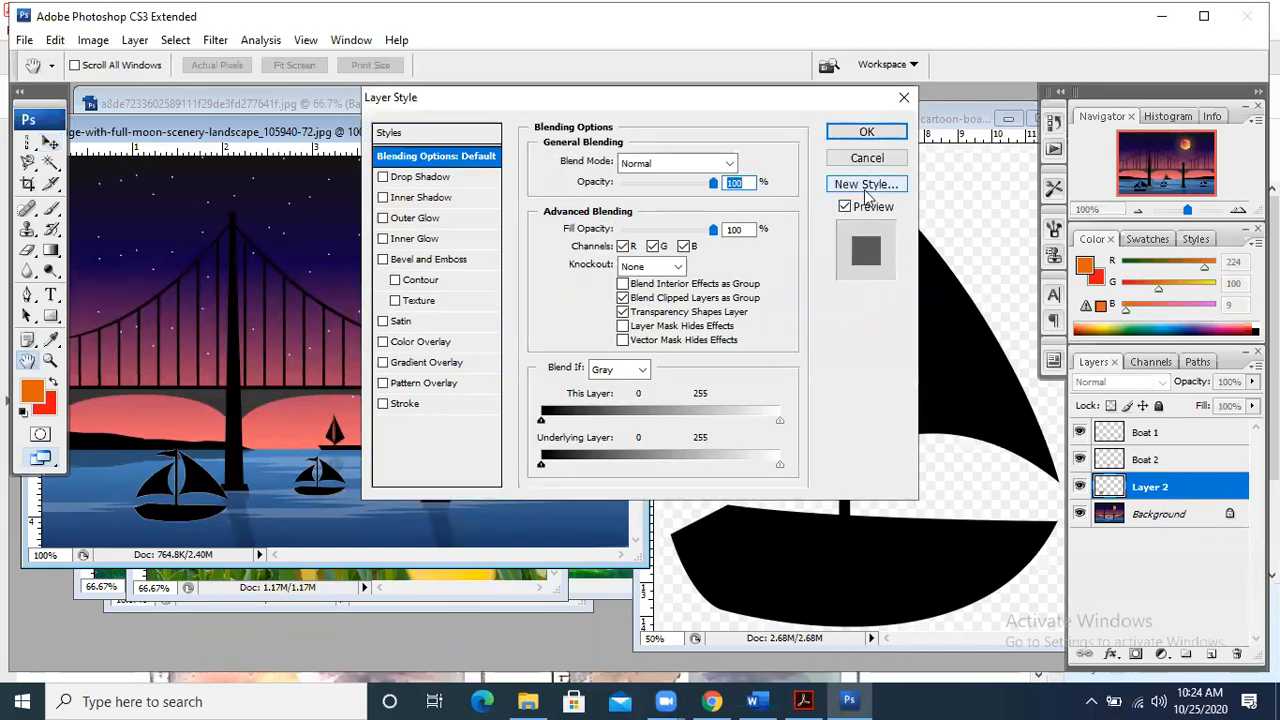
pyautogui.click(866, 131)
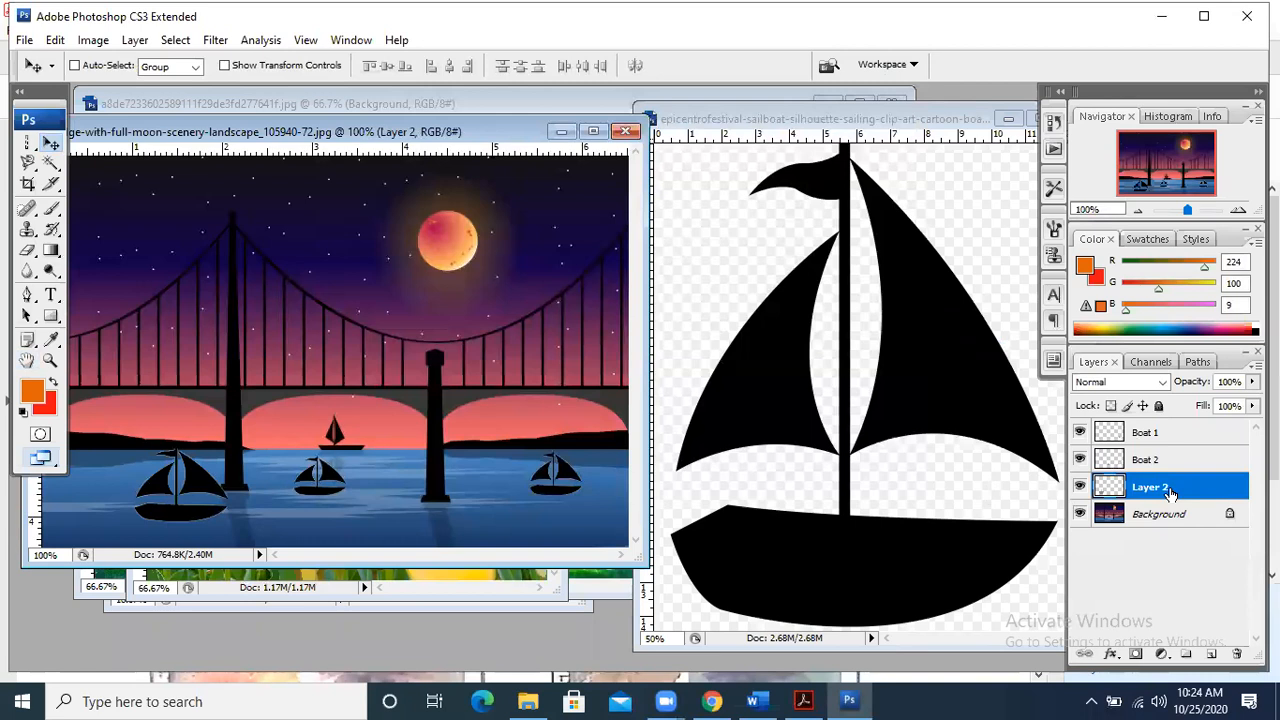
pyautogui.doubleClick(1170, 492)
pyautogui.press('Escape')
# - Rename the layer Layer 2 as Boat 3
pyautogui.doubleClick(1155, 487)
pyautogui.write('Boat 3')
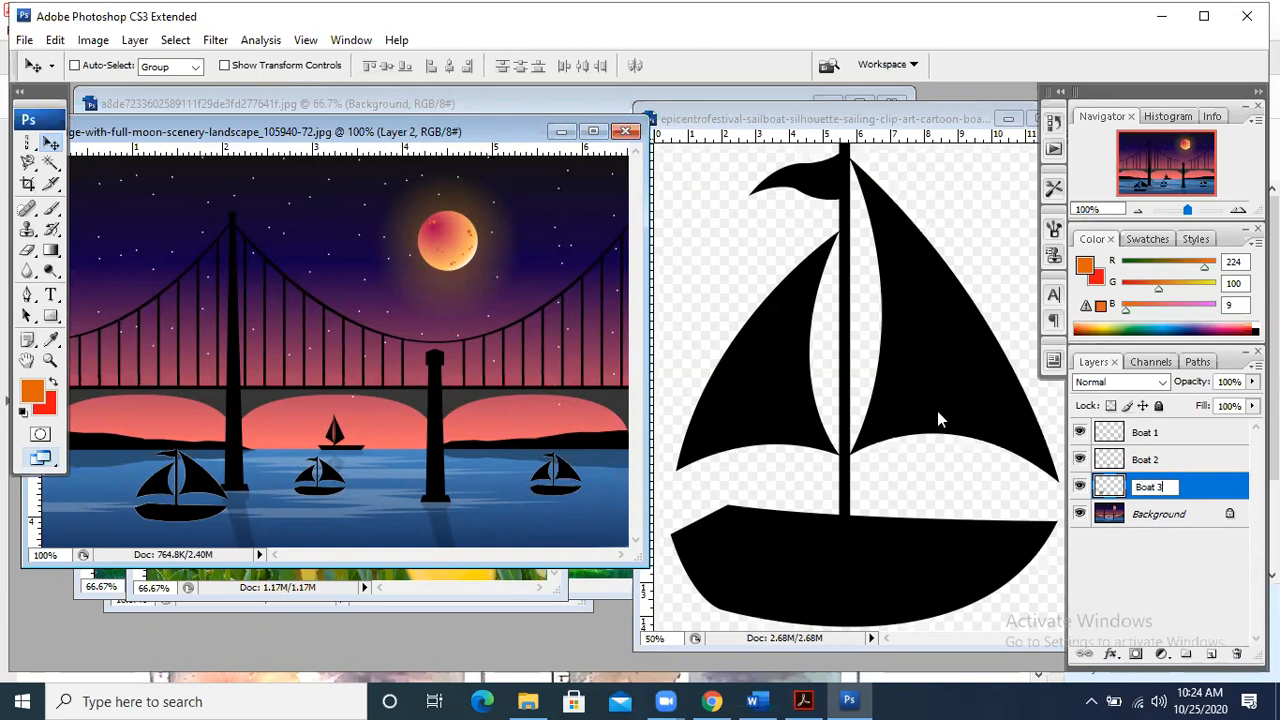
pyautogui.press('Return')
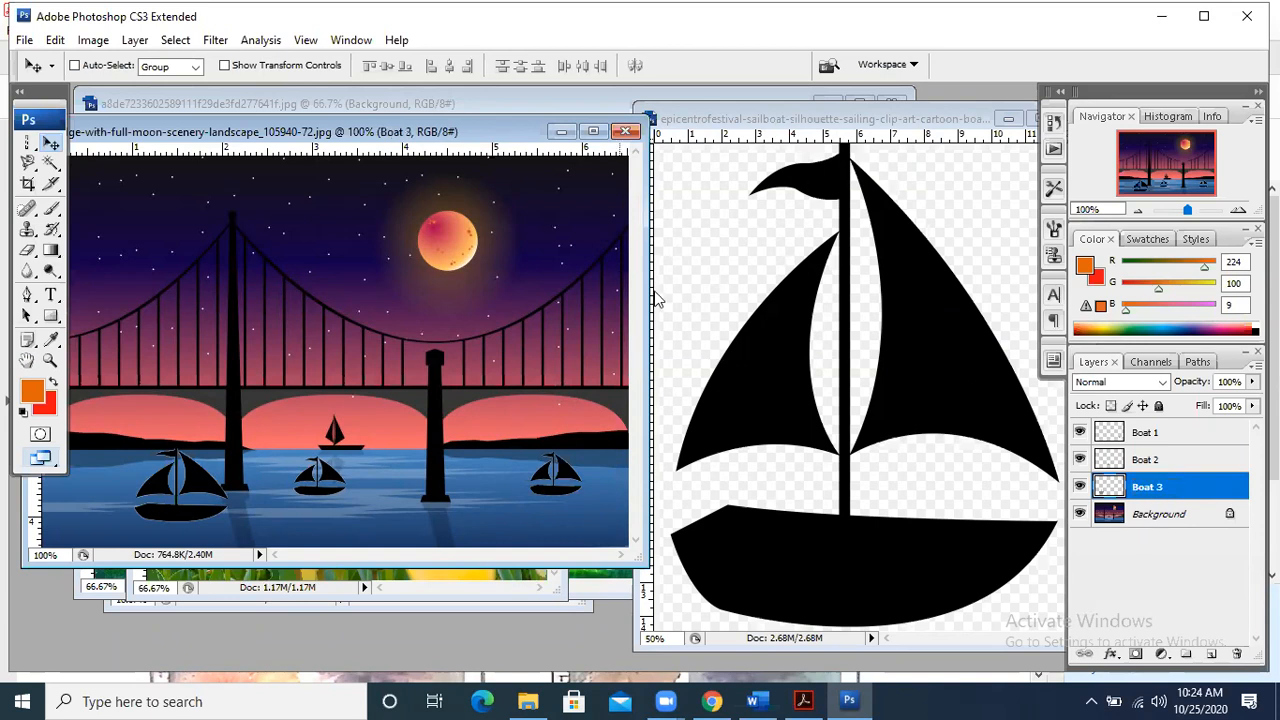
# - Open the Layer Style settings for the Boat 3 layer, choose Green for Blend If and accept
pyautogui.doubleClick(1201, 487)
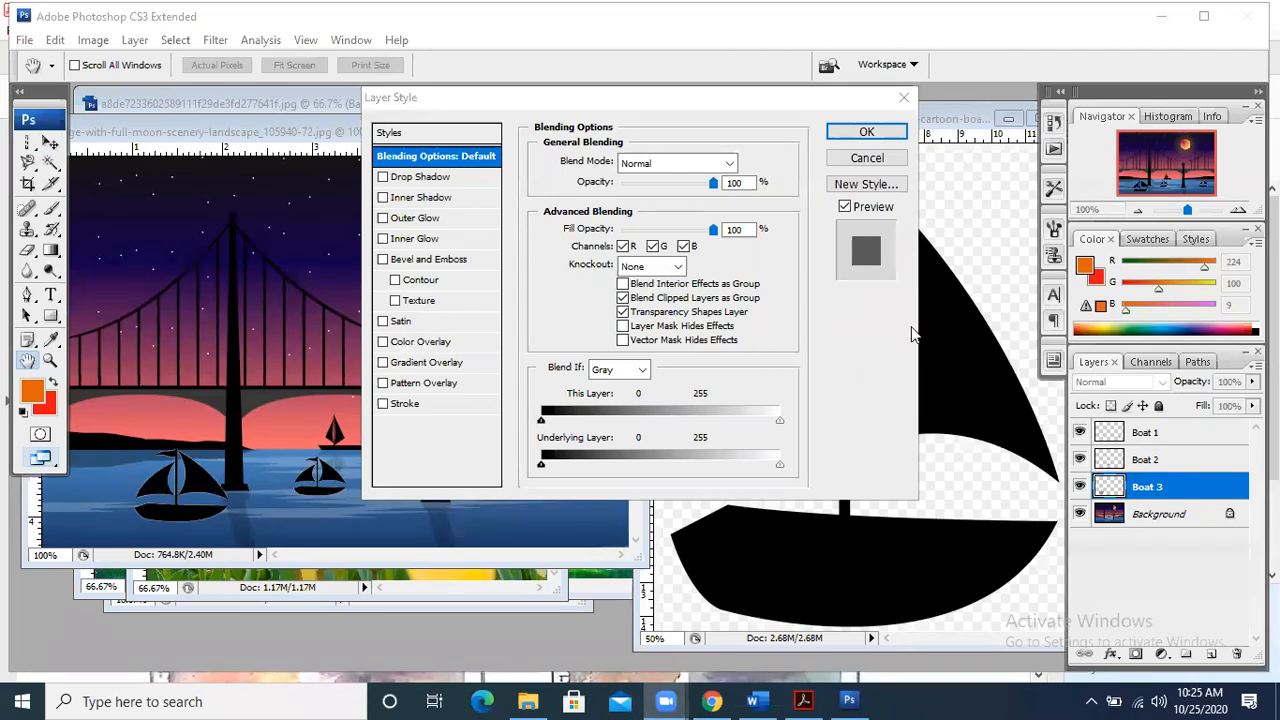
pyautogui.click(642, 369)
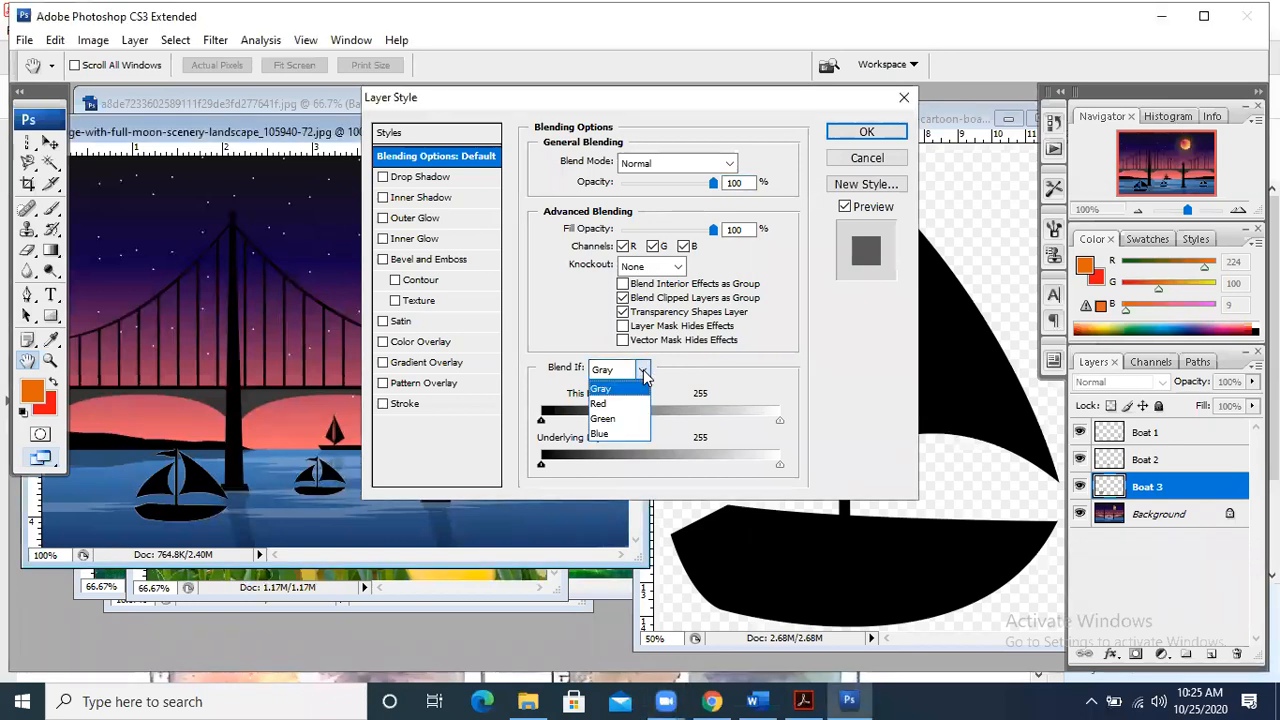
pyautogui.click(620, 418)
pyautogui.click(868, 133)
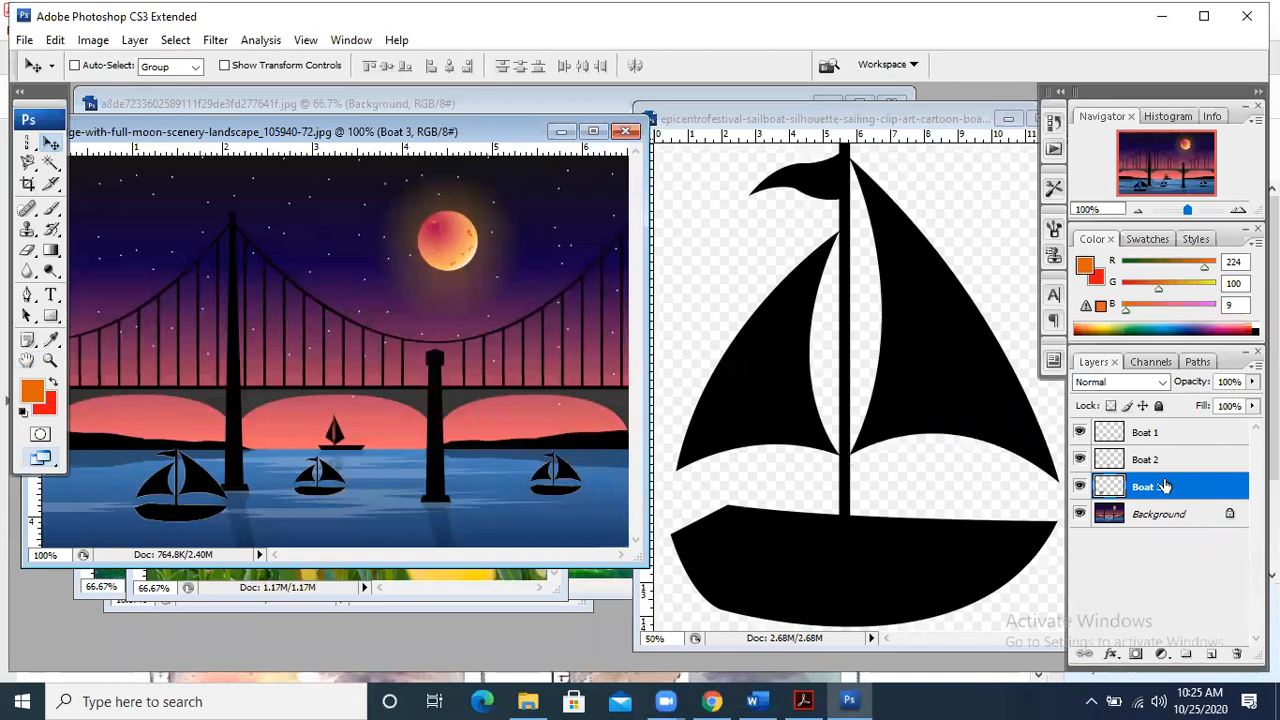
# - Close the sailboat silhouette clip-art image
pyautogui.click(895, 119)
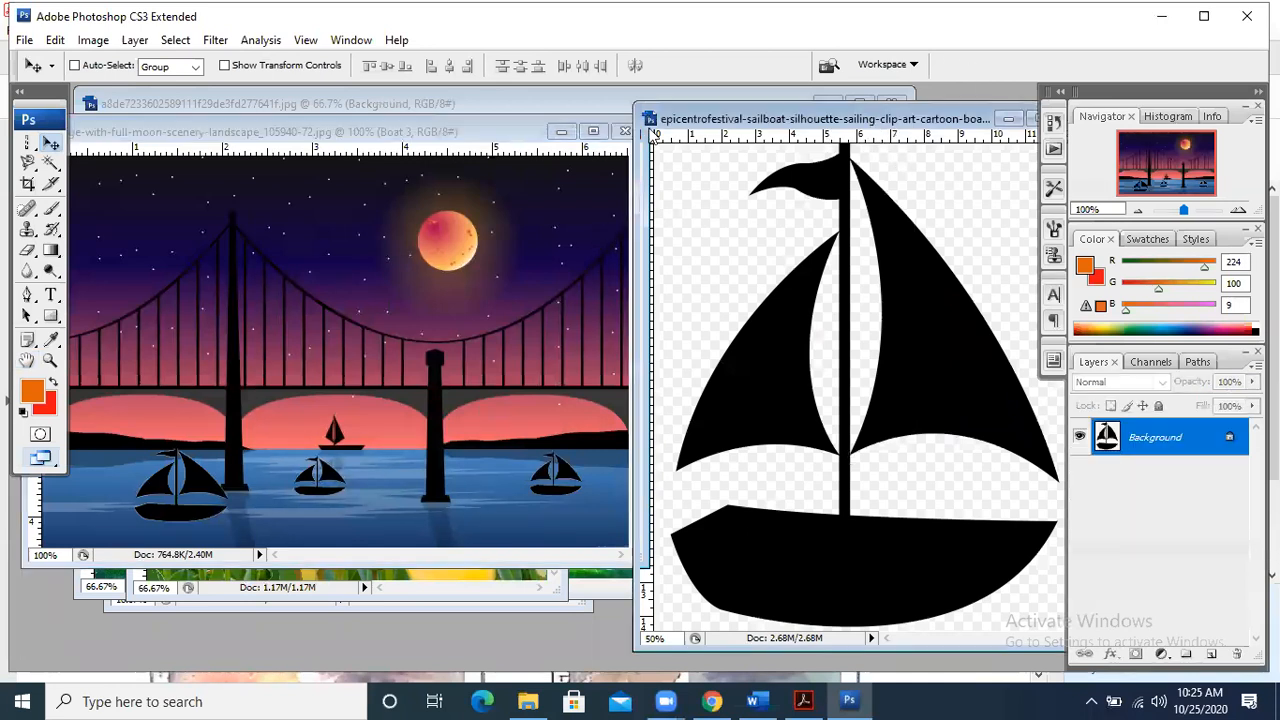
pyautogui.moveTo(895, 119); pyautogui.dragTo(654, 125)
pyautogui.click(845, 127)
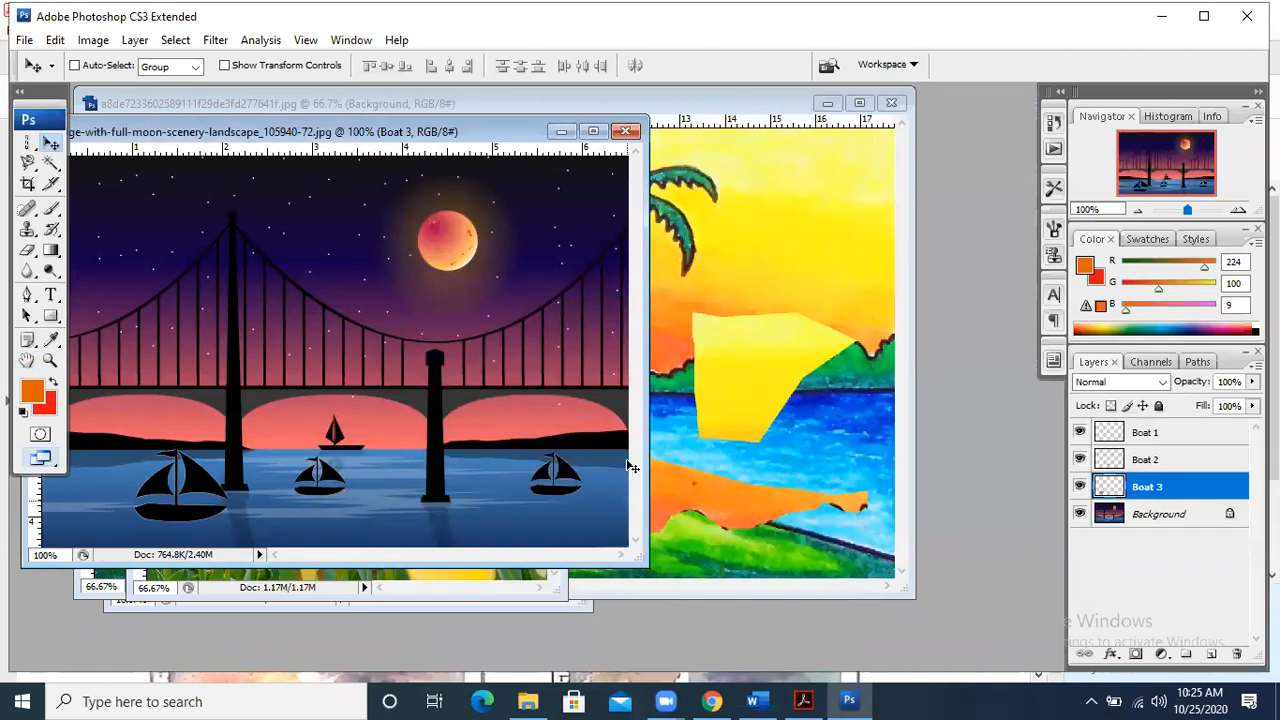
# - Move the bridge image's window clear of the toolbox and select its Boat 2 layer
pyautogui.moveTo(504, 137); pyautogui.dragTo(668, 133)
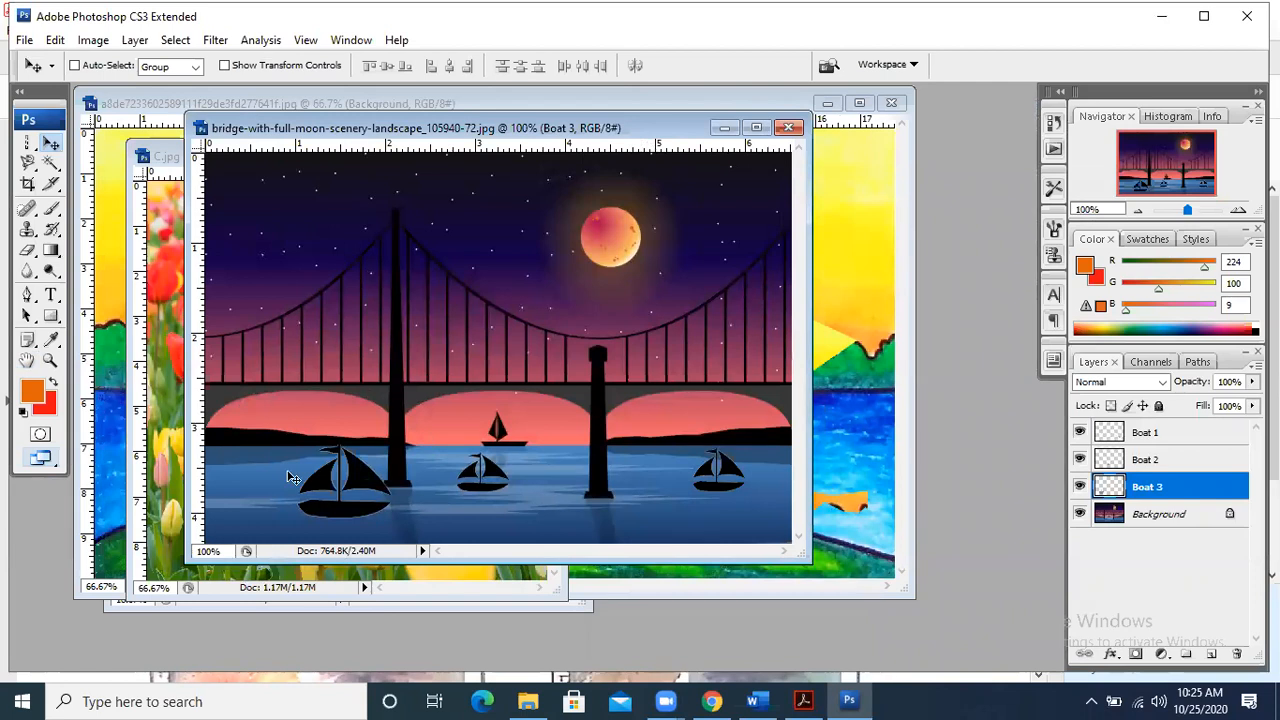
pyautogui.click(1162, 463)
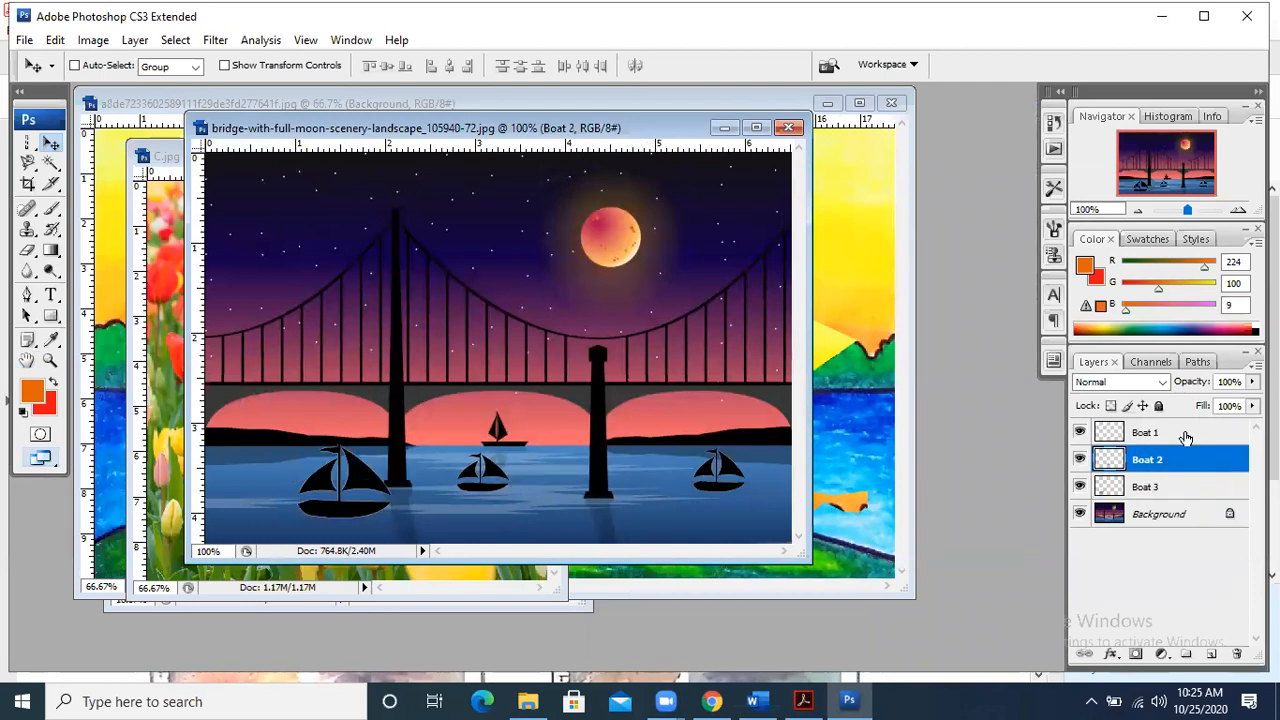
# - Reposition the Boat 1 and Boat 2 layers slightly on the water beneath the bridge
pyautogui.click(1185, 434)
pyautogui.moveTo(492, 462); pyautogui.dragTo(505, 505)
pyautogui.click(1152, 466)
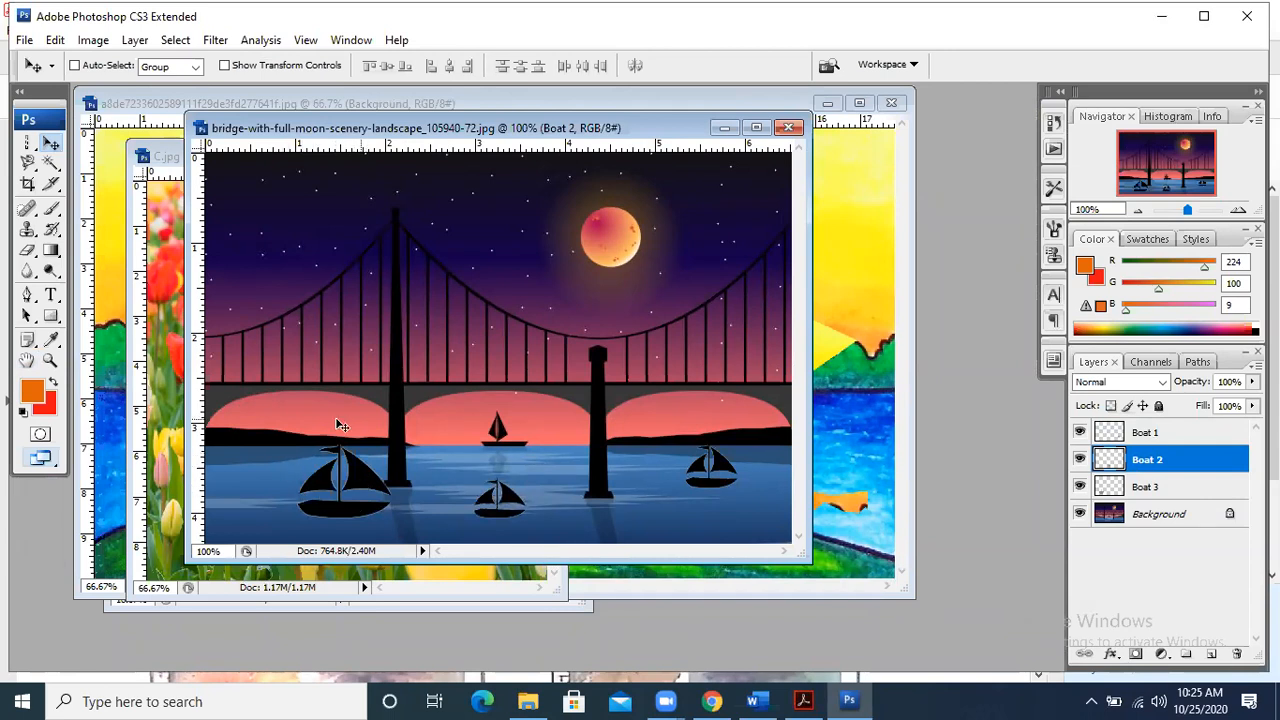
# - Select the Boat 3 layer from the canvas and move the large boat left, clear of the tall bridge tower
pyautogui.rightClick(357, 477)
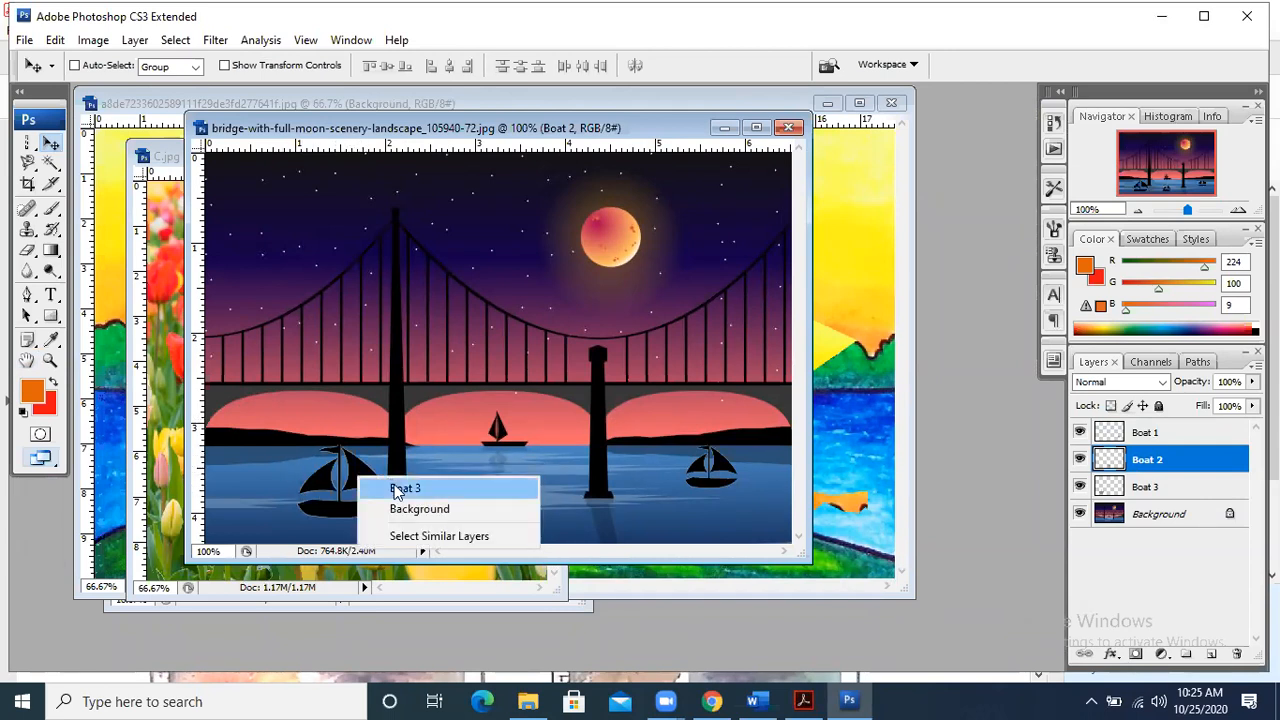
pyautogui.click(397, 488)
pyautogui.moveTo(388, 475); pyautogui.dragTo(335, 476)
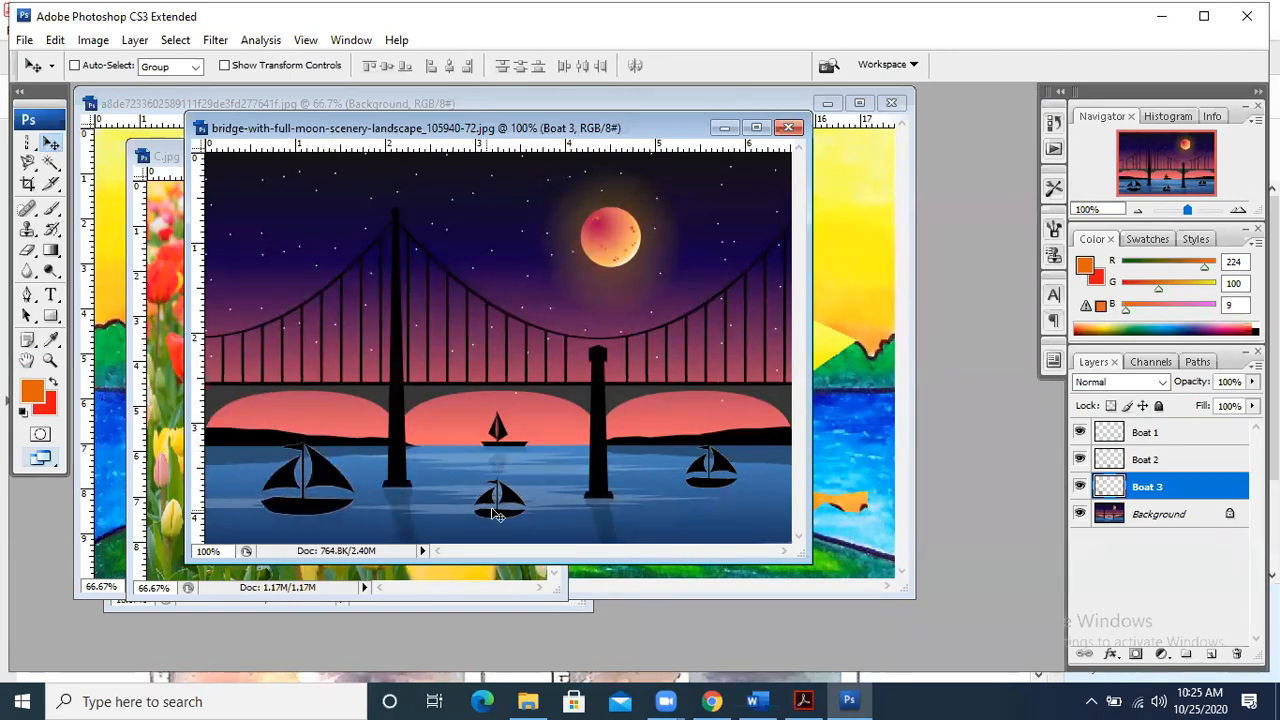
pyautogui.hotkey('ctrl', 'z')
# - Select the Boat 1 layer from the canvas and move that boat slightly left and down, closer to the short bridge tower
pyautogui.rightClick(727, 472)
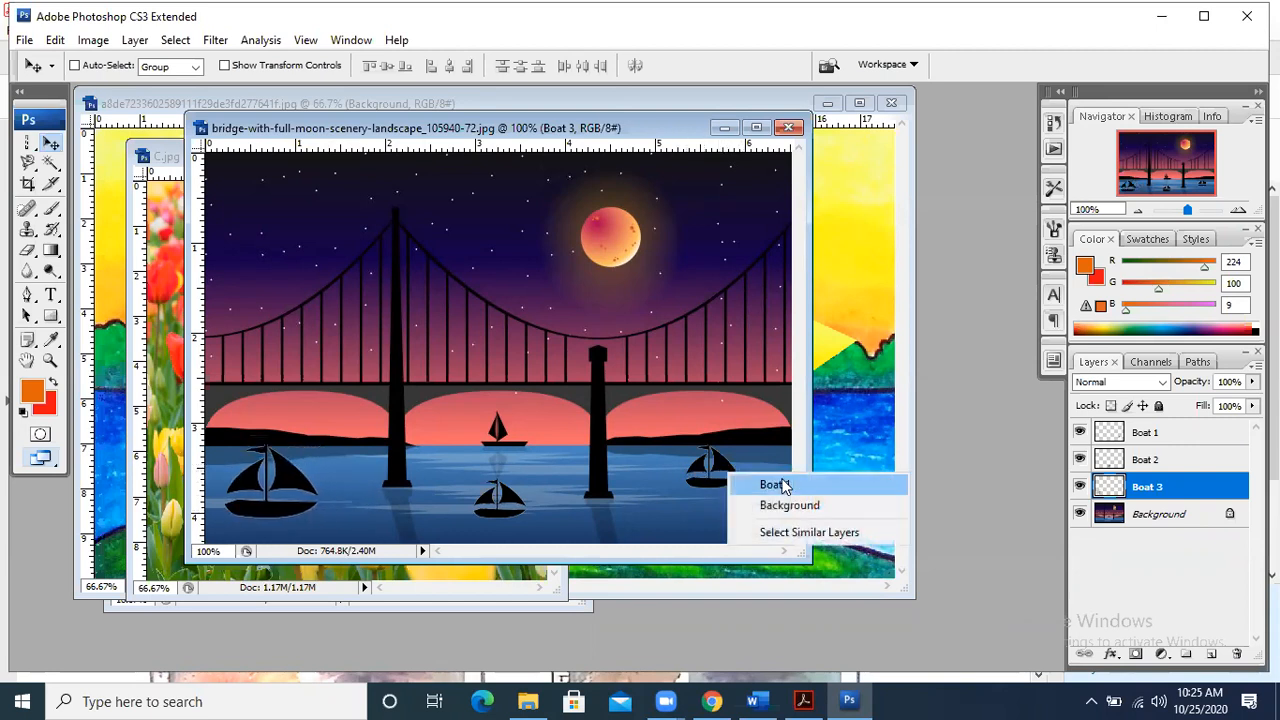
pyautogui.click(780, 485)
pyautogui.moveTo(722, 472)
pyautogui.mouseDown()
pyautogui.moveTo(674, 450)
pyautogui.moveTo(770, 524)
pyautogui.moveTo(702, 481)
pyautogui.mouseUp()
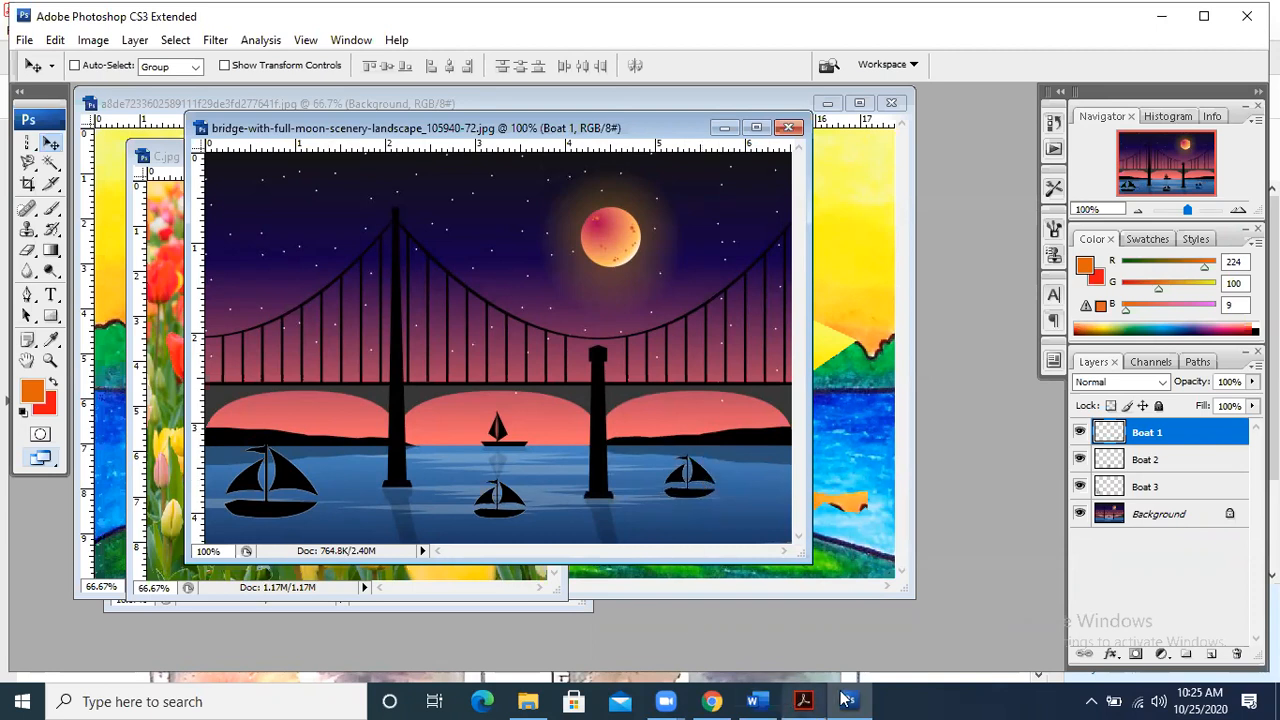
# - Switch to Adobe Acrobat and review the textbook chapter from Moving an Image through Copying Images to Cropping an Image
pyautogui.click(803, 701)
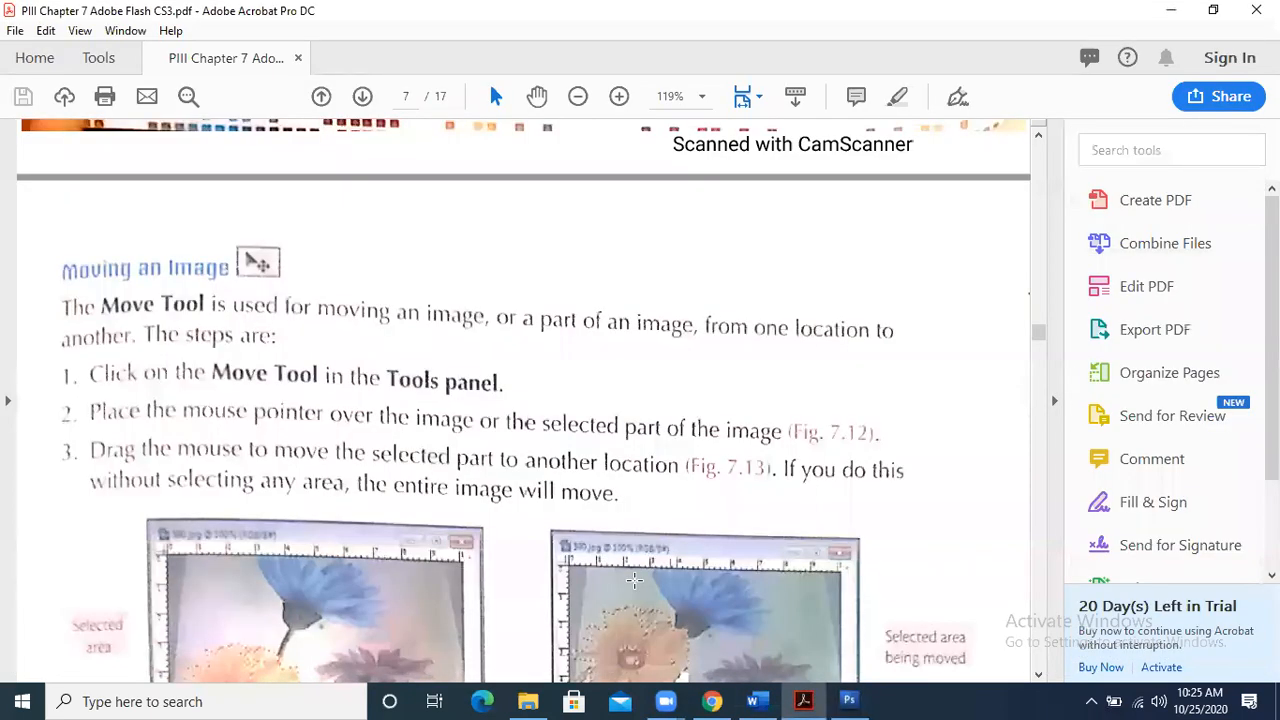
pyautogui.scroll(-1, 512, 400)
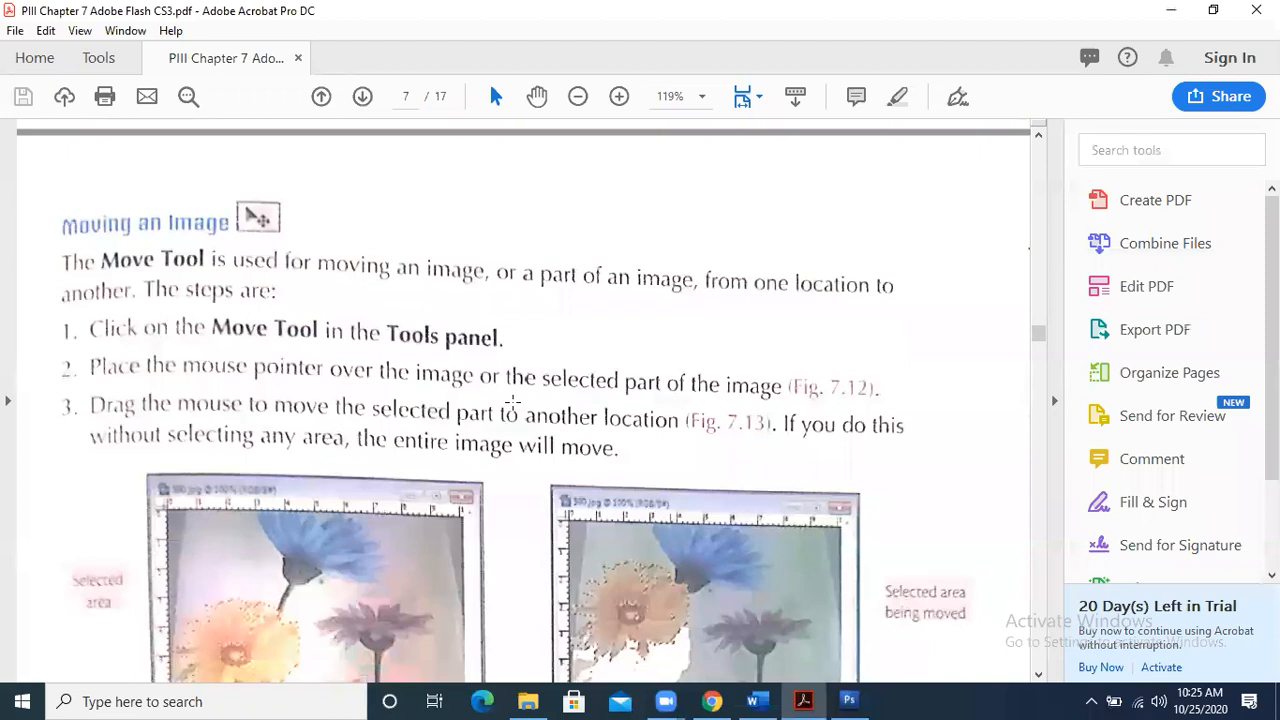
pyautogui.scroll(-4, 512, 401)
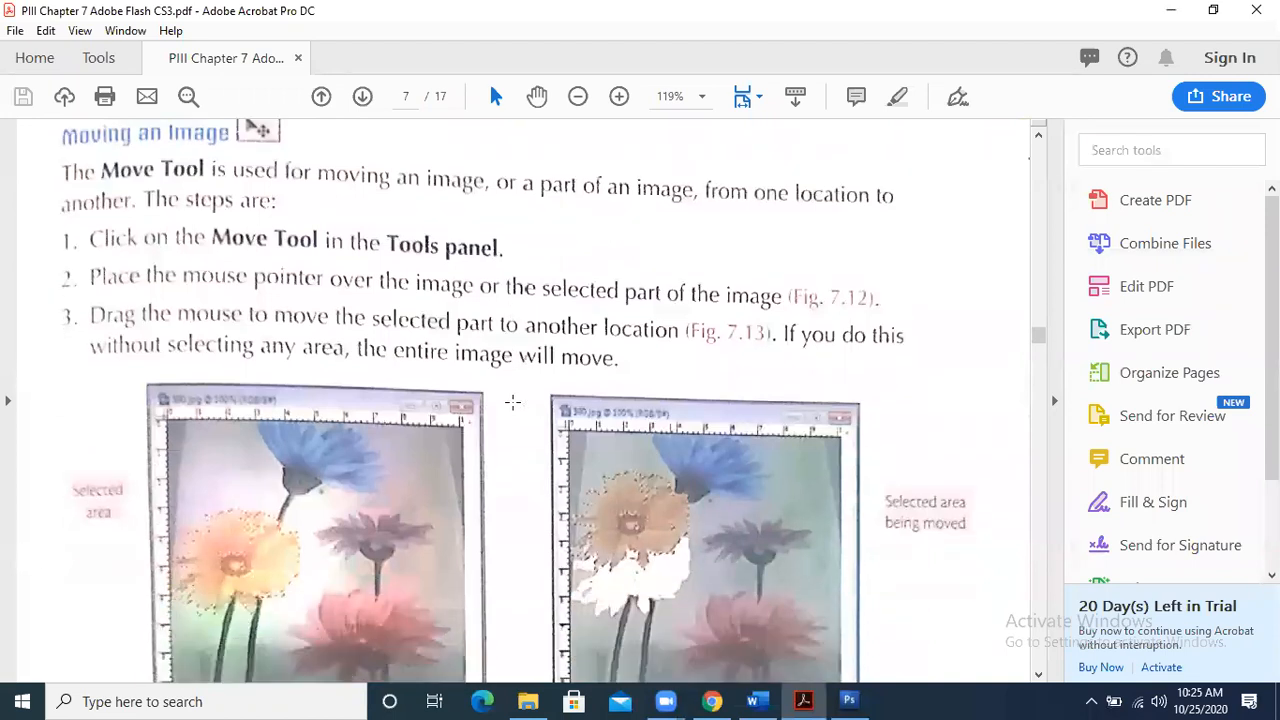
pyautogui.scroll(-3, 512, 401)
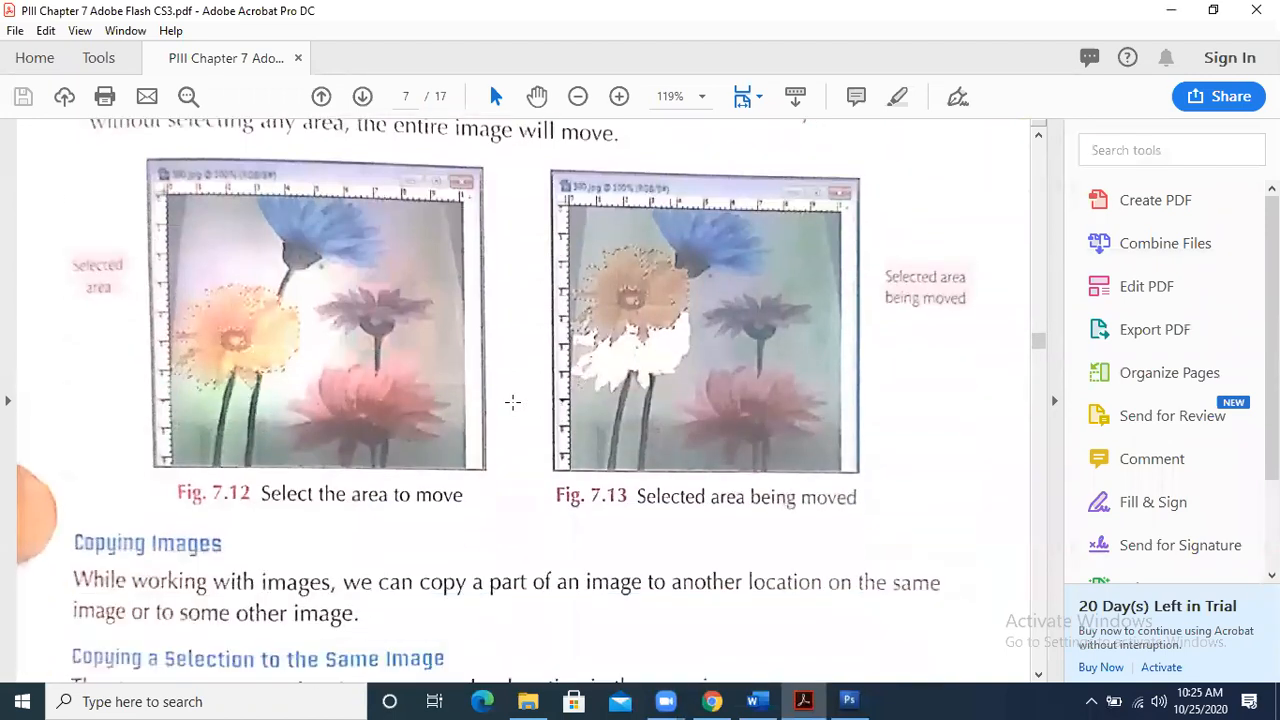
pyautogui.scroll(-10, 512, 401)
pyautogui.scroll(1, 512, 401)
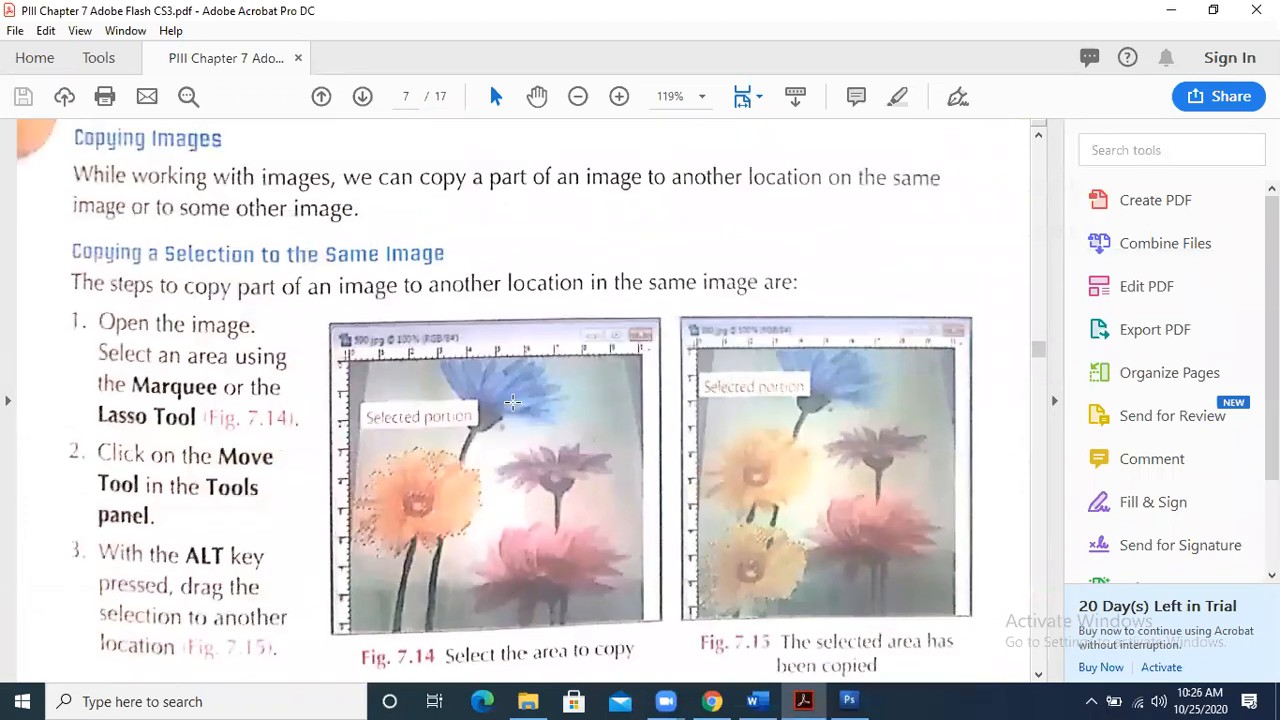
pyautogui.scroll(-7, 512, 401)
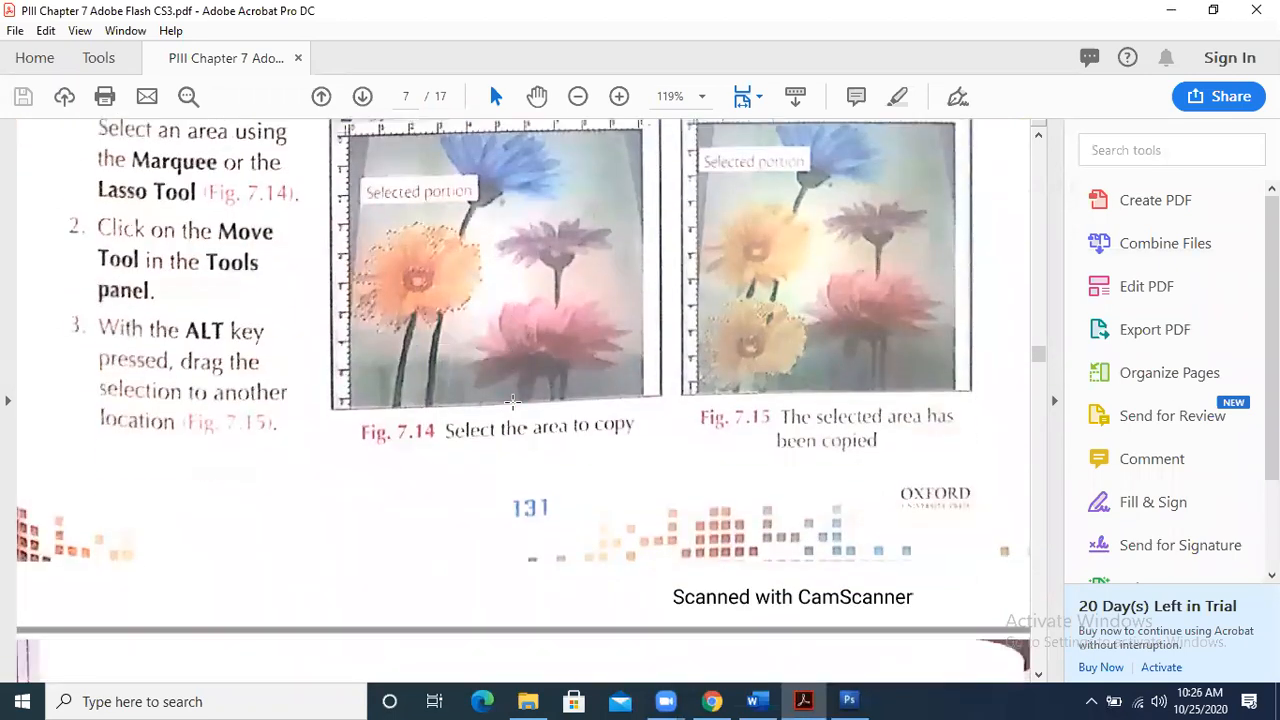
pyautogui.scroll(-6, 512, 401)
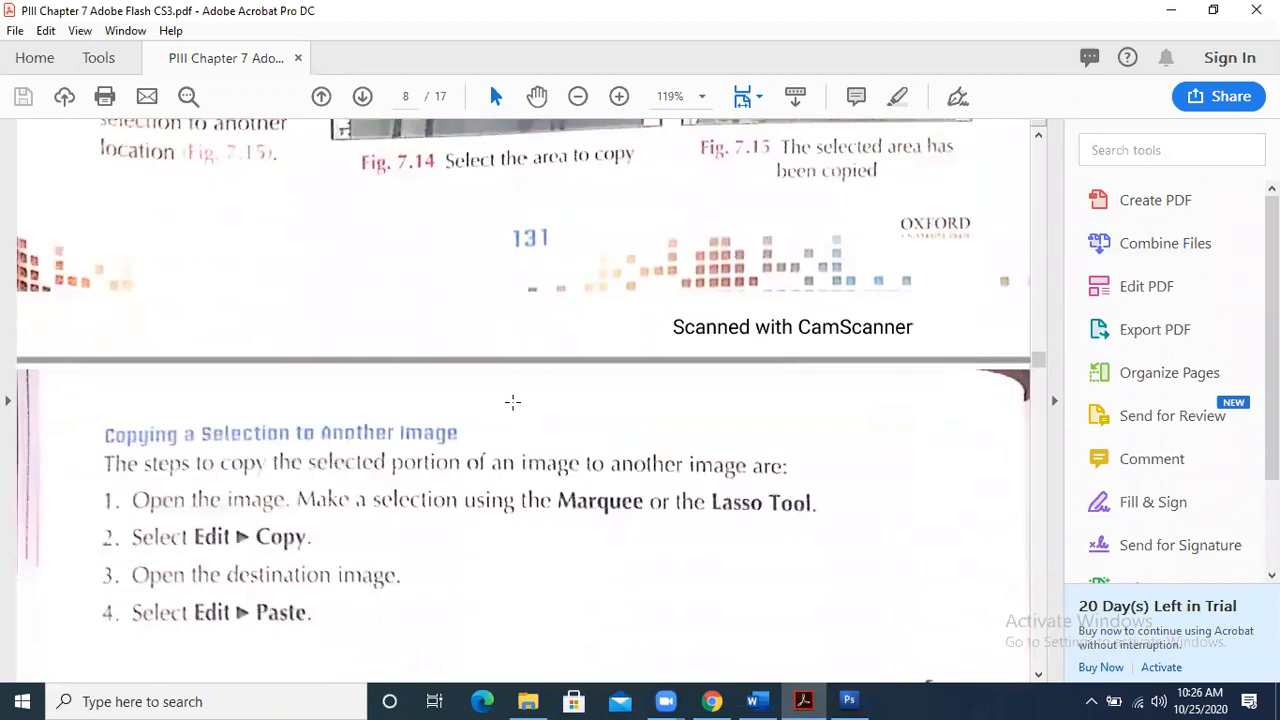
pyautogui.scroll(-5, 512, 401)
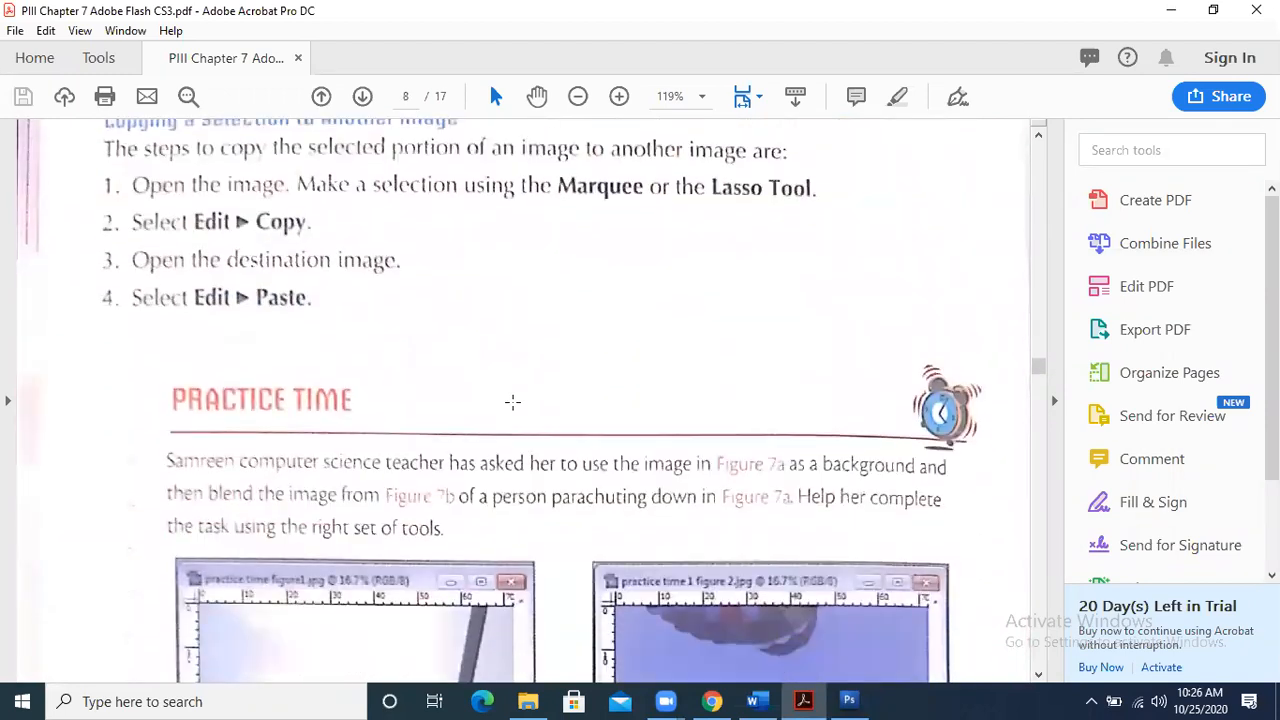
pyautogui.scroll(-5, 512, 401)
pyautogui.scroll(-17, 512, 401)
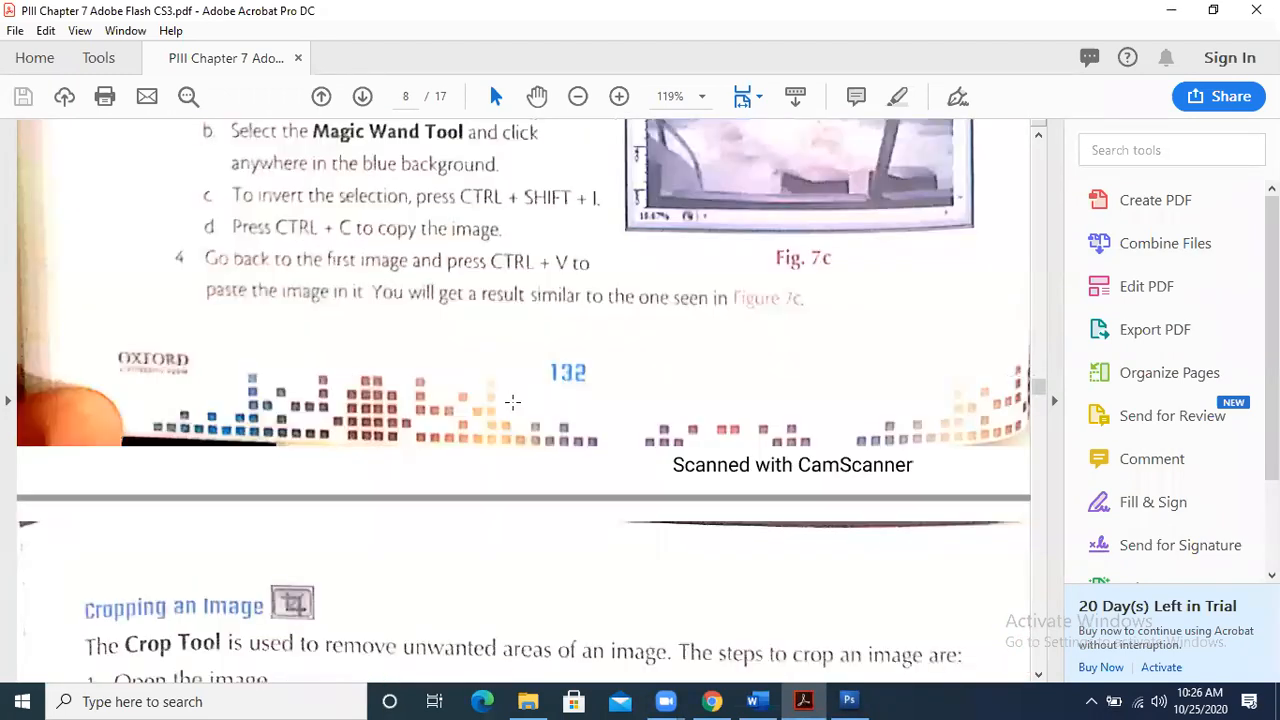
pyautogui.scroll(-5, 512, 401)
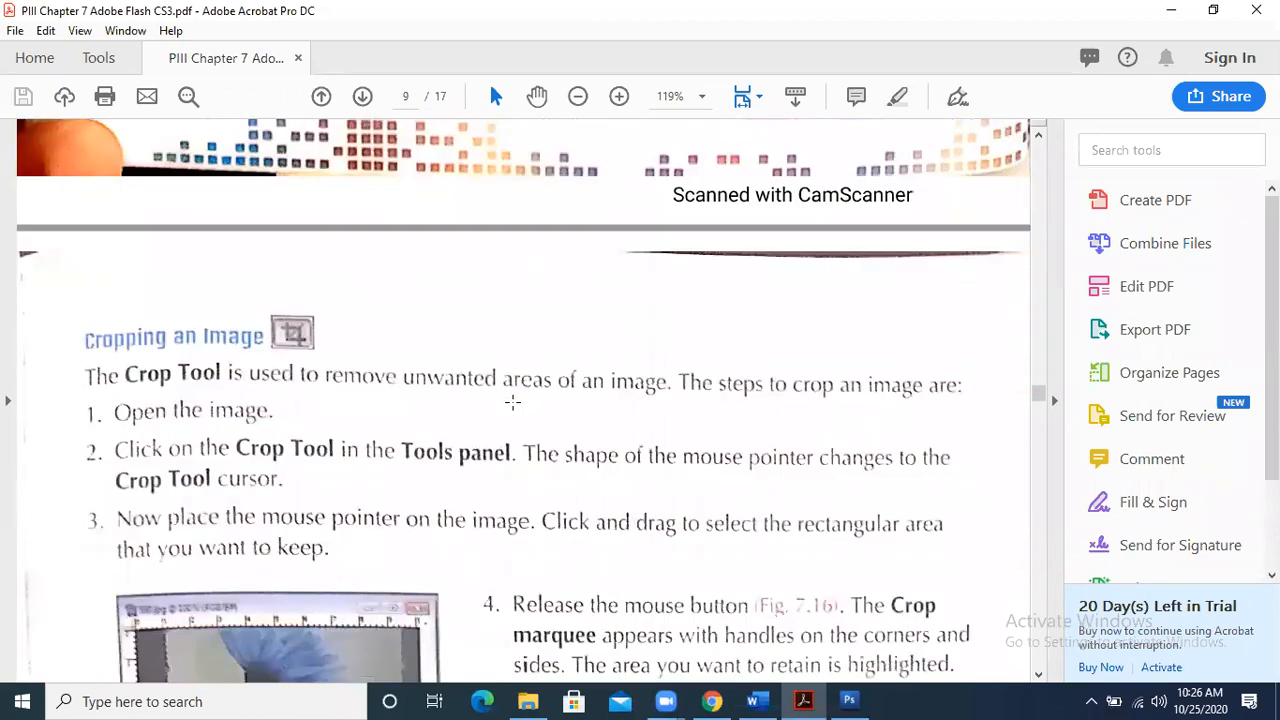
pyautogui.scroll(-2, 512, 401)
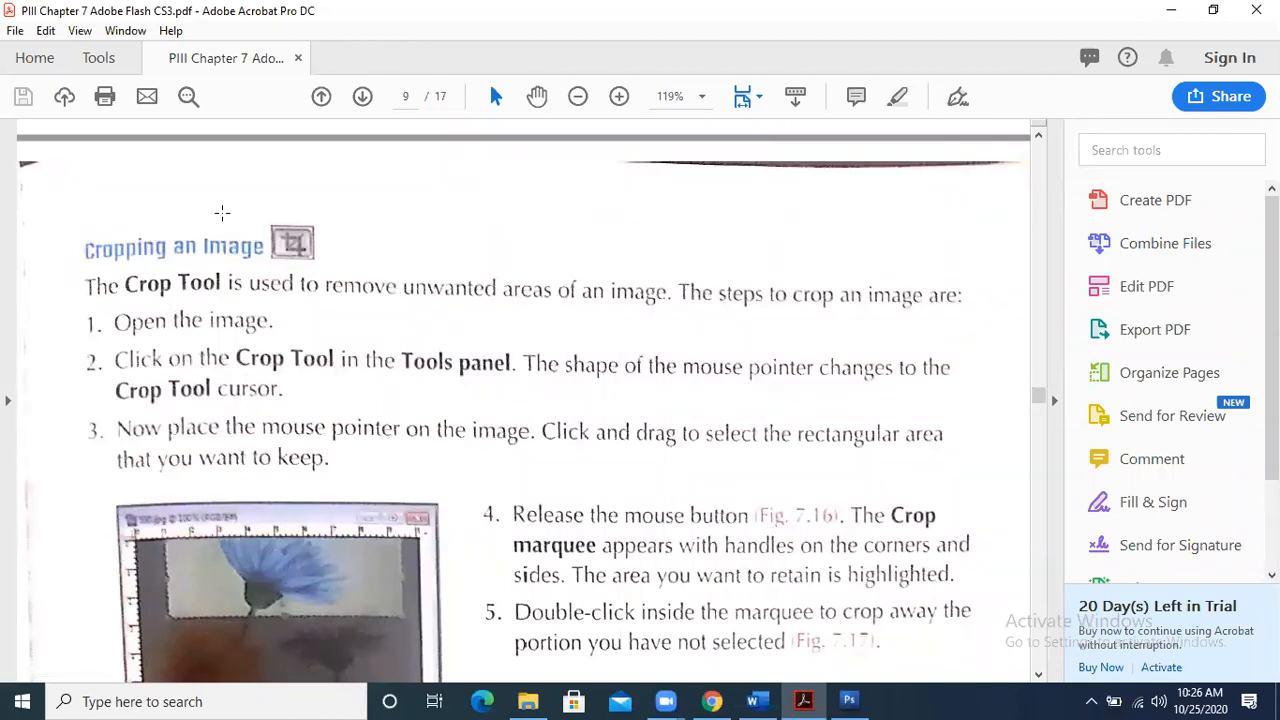
pyautogui.click(330, 255)
# - Switch to Photoshop and bring the palm-tree sunset image to the front
pyautogui.moveTo(851, 699)
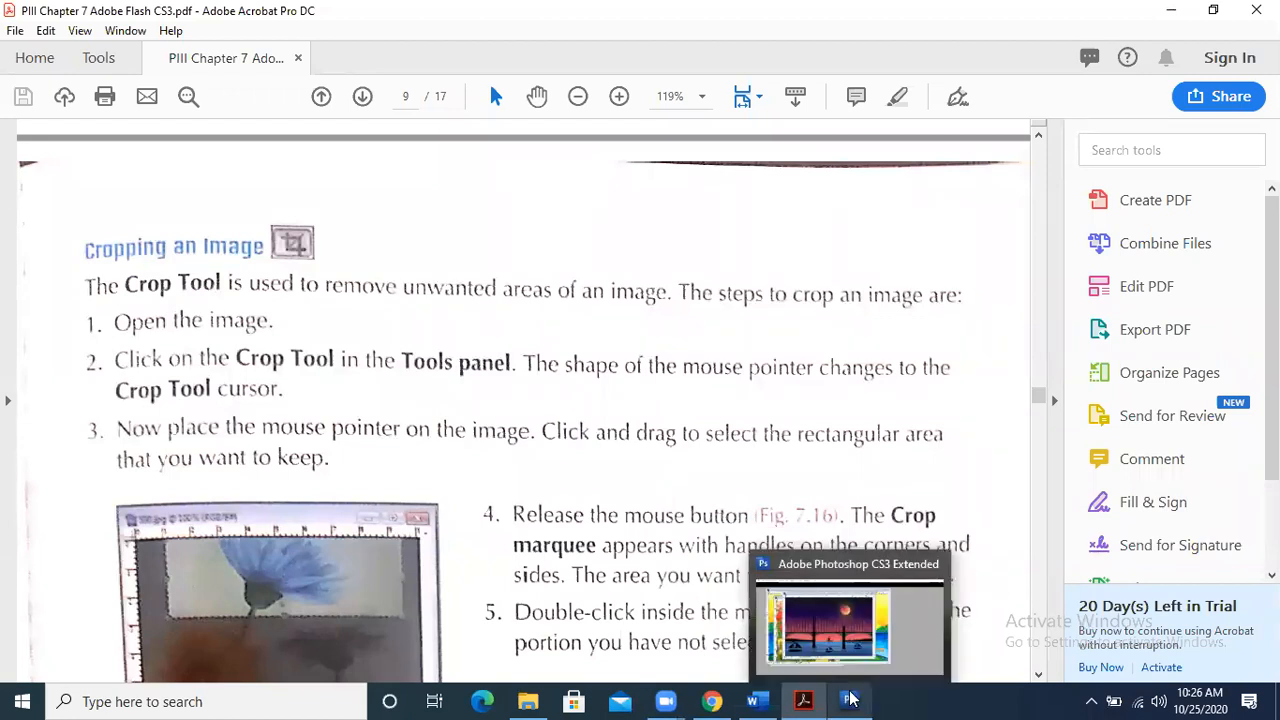
pyautogui.click(849, 699)
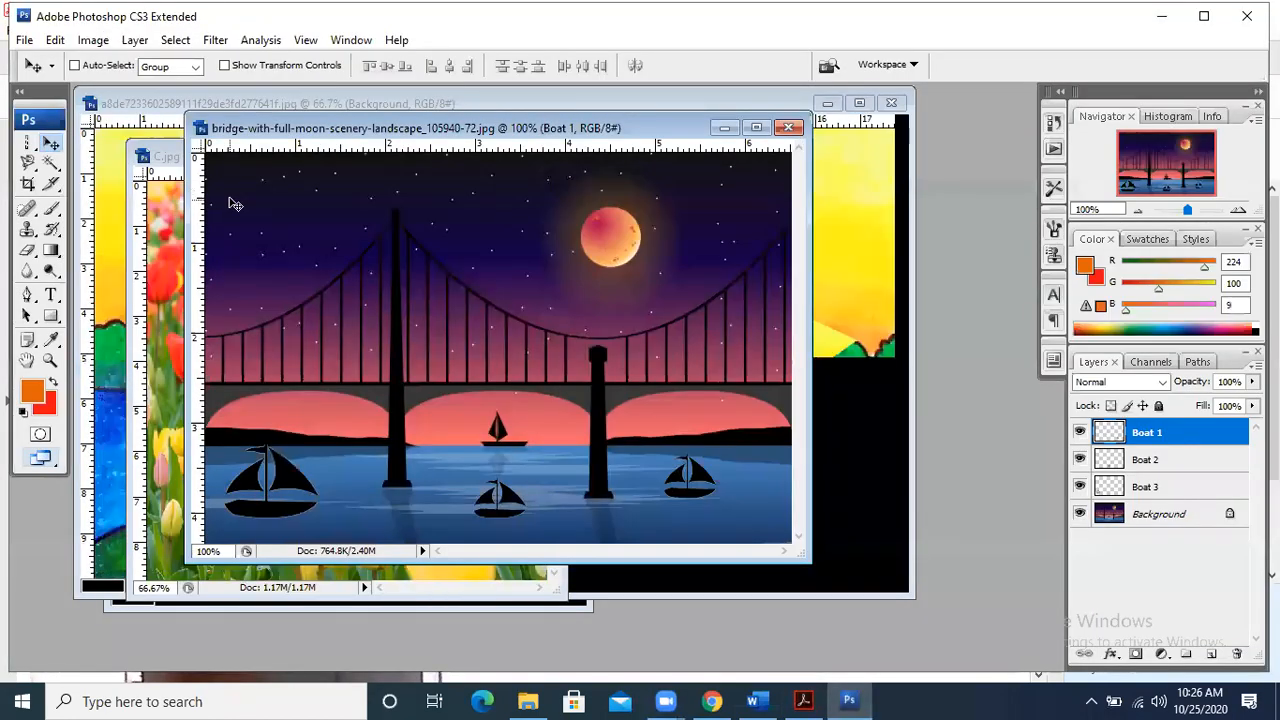
pyautogui.click(840, 232)
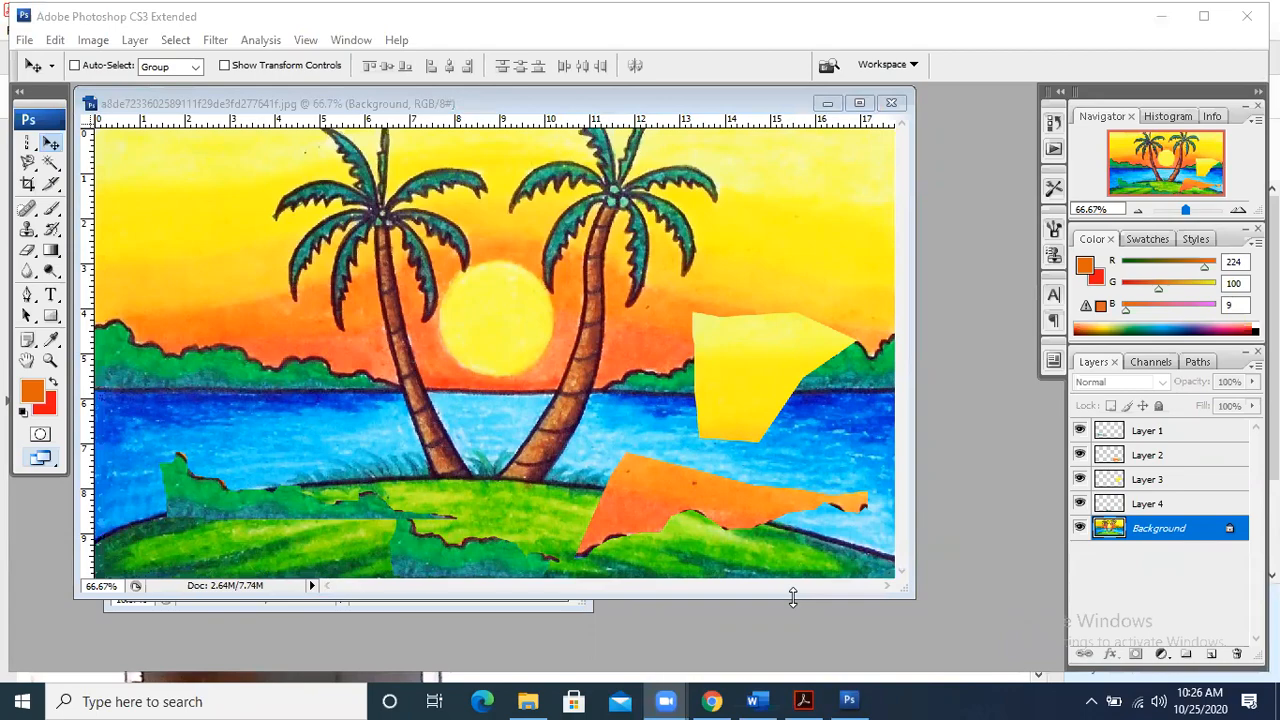
# - Switch to Chrome and start a Screen Recorder capture of the entire screen with microphone audio
pyautogui.hotkey('alt', 'Tab')
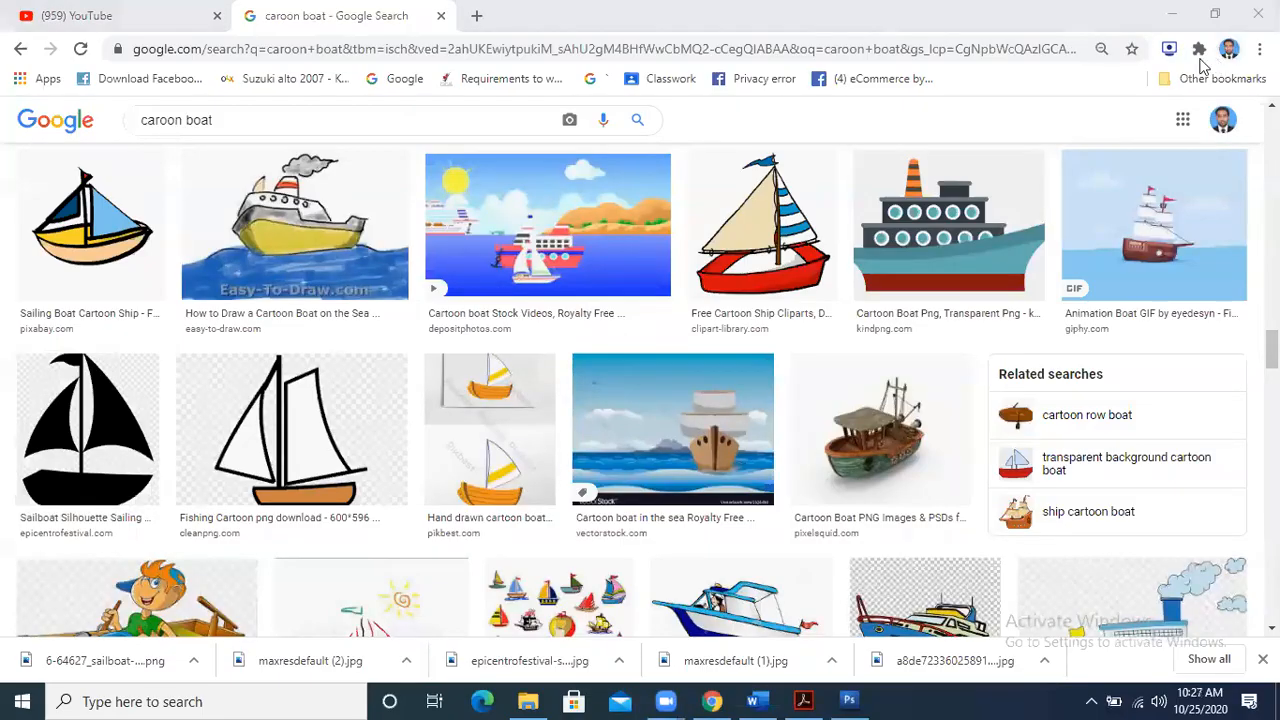
pyautogui.click(1169, 48)
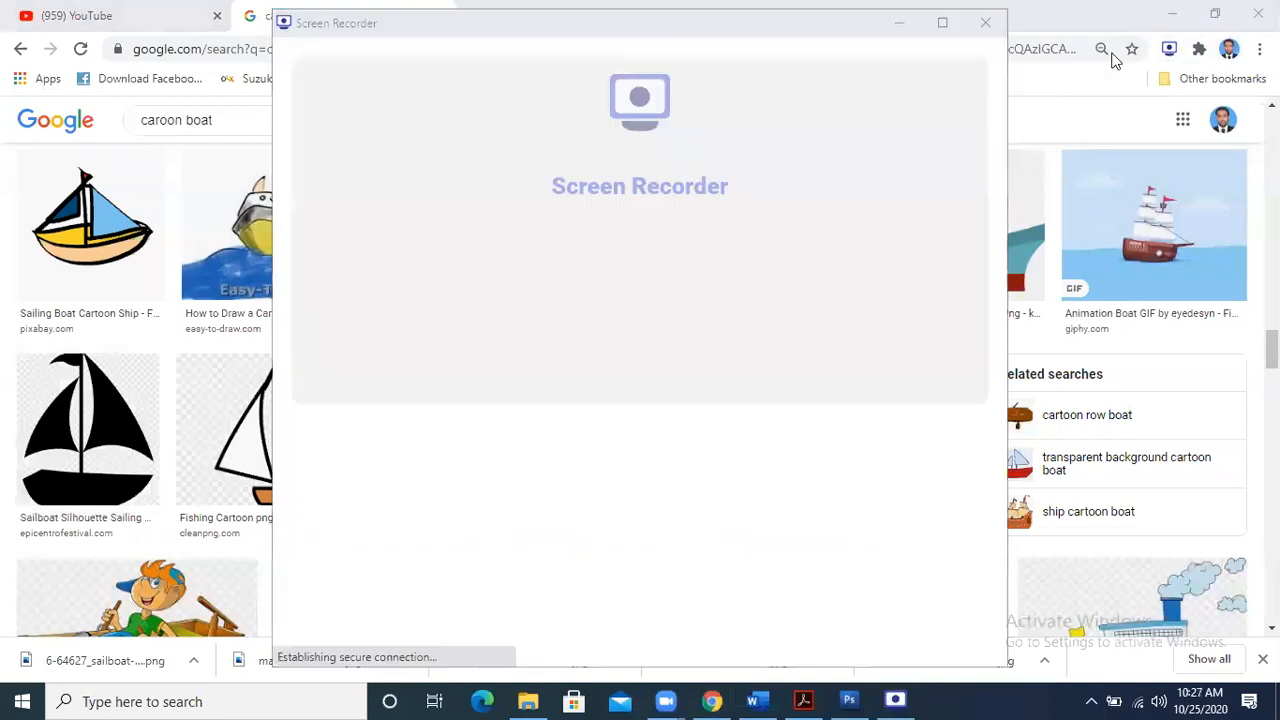
pyautogui.click(603, 312)
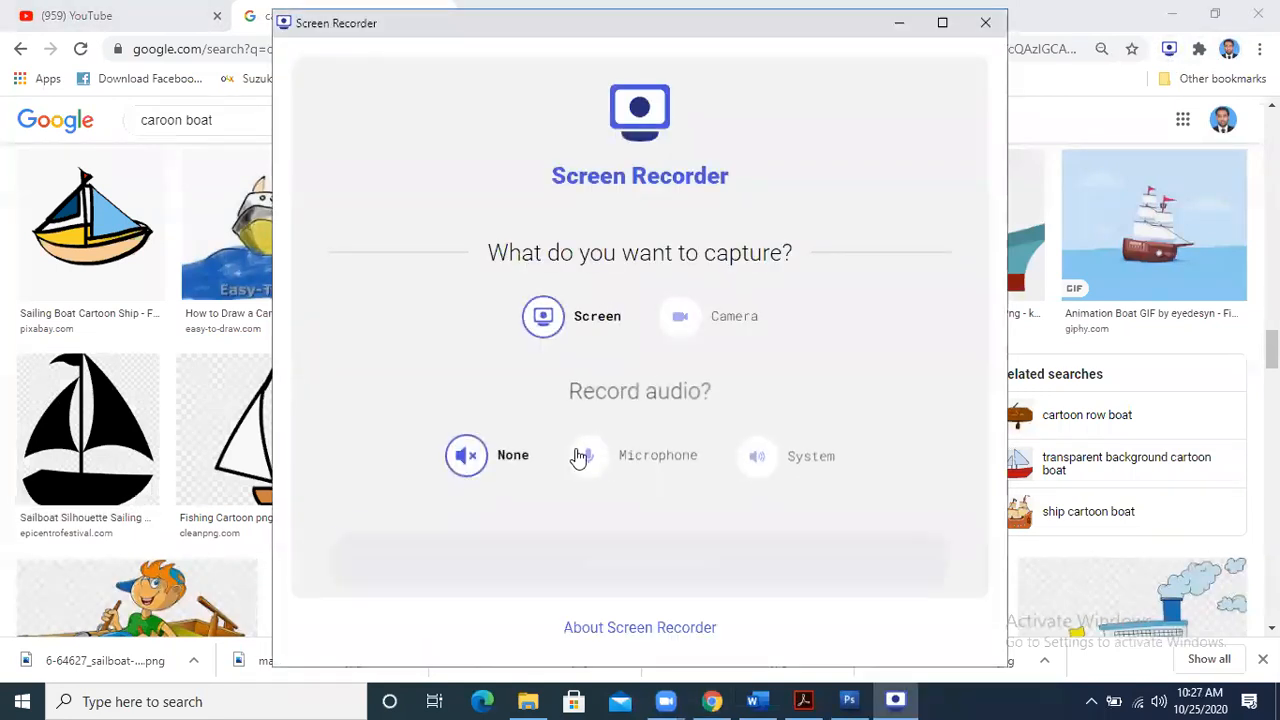
pyautogui.click(637, 467)
pyautogui.click(718, 563)
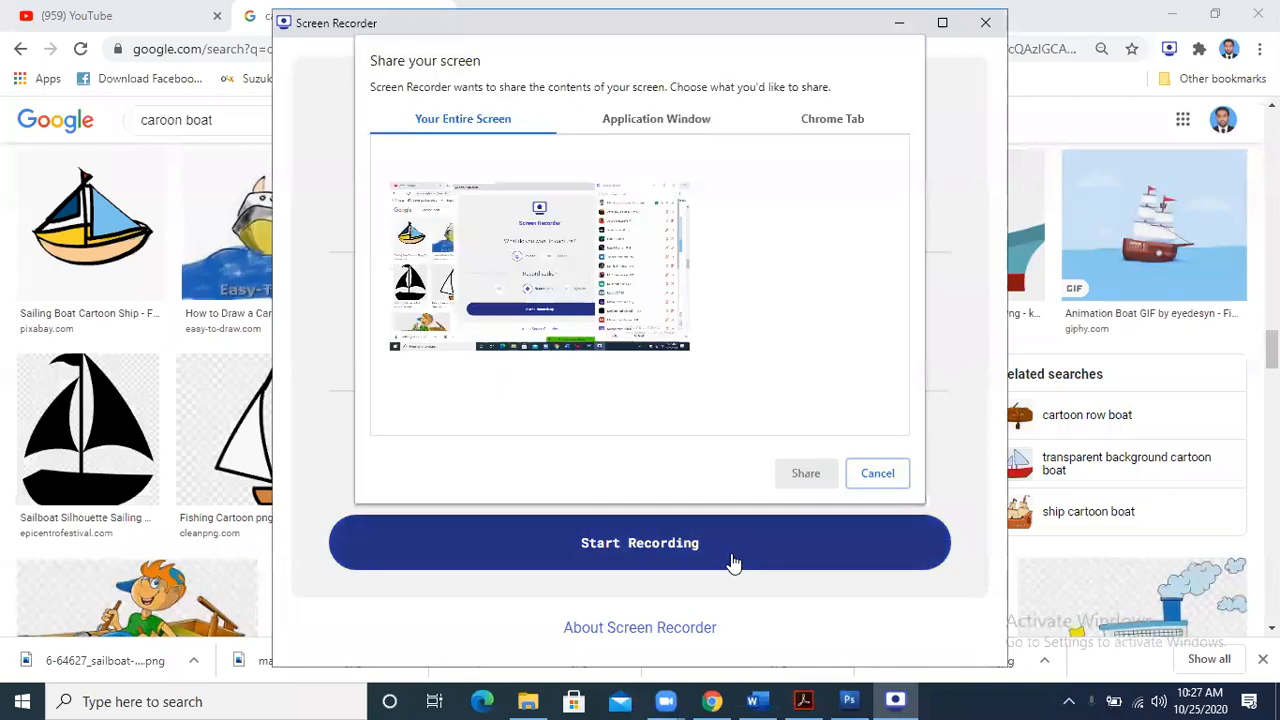
pyautogui.click(806, 473)
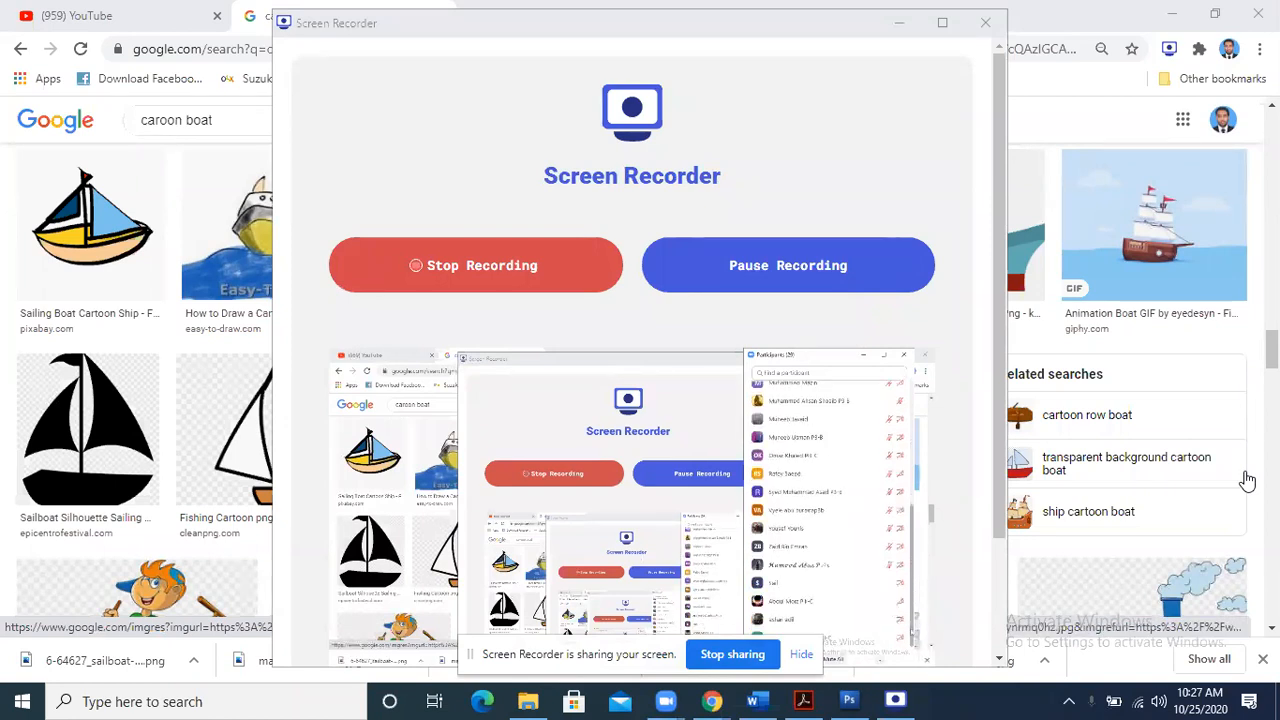
# - Stop the screen recording, save the capture file, and close Screen Recorder
pyautogui.click(482, 290)
pyautogui.click(494, 277)
pyautogui.moveTo(791, 40); pyautogui.dragTo(605, 55)
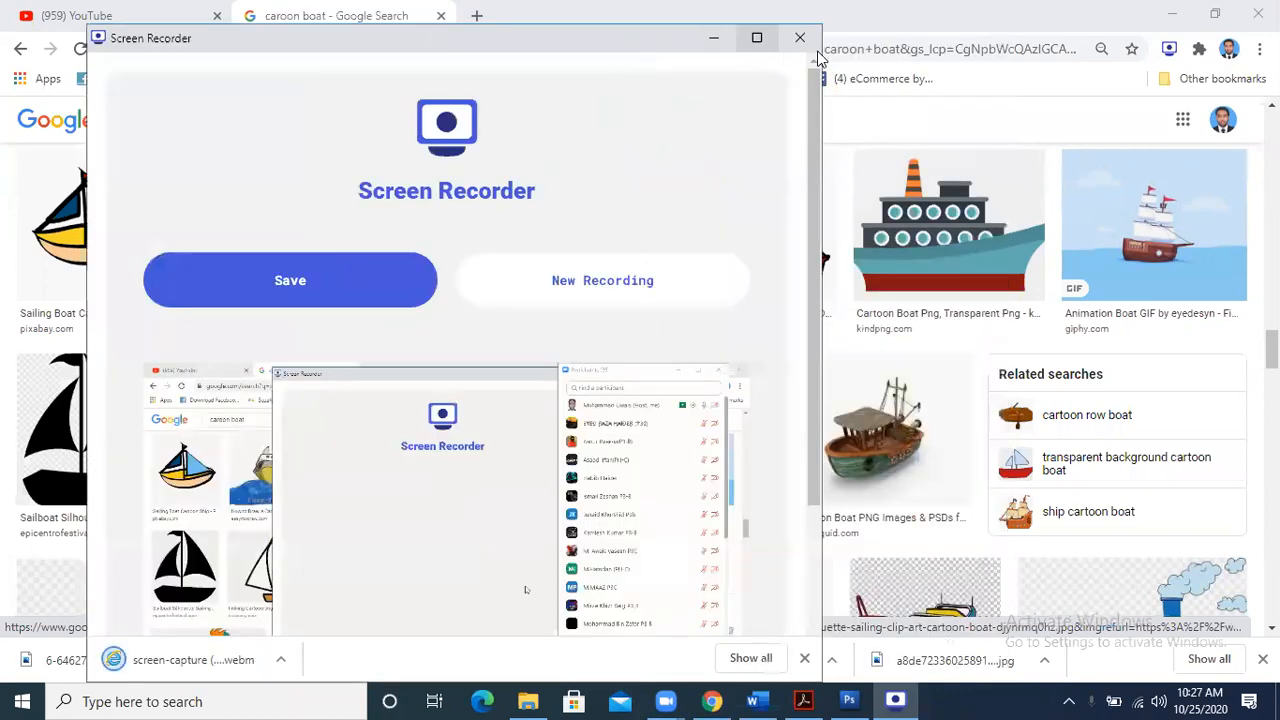
pyautogui.click(803, 42)
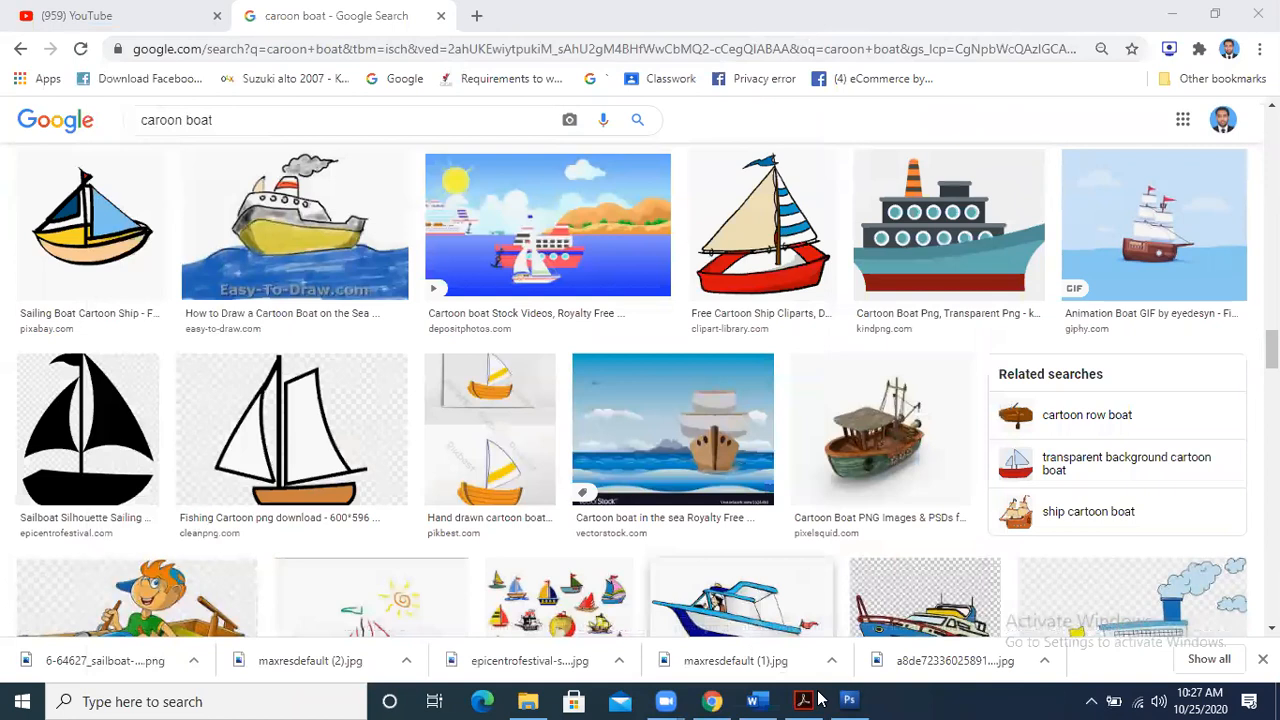
# - Switch to Photoshop and crop the sunset image around both palm trees, about 10 by 8 ruler units, then enlarge its document window
pyautogui.moveTo(834, 699)
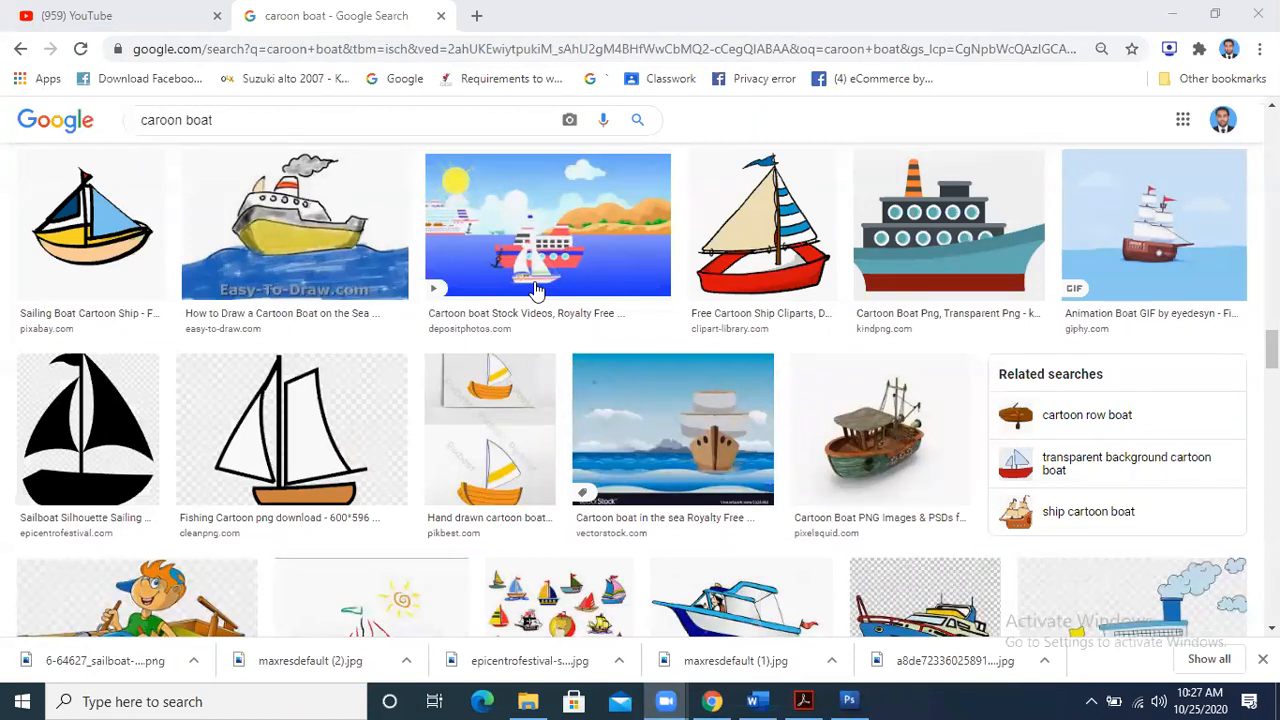
pyautogui.hotkey('alt', 'Tab')
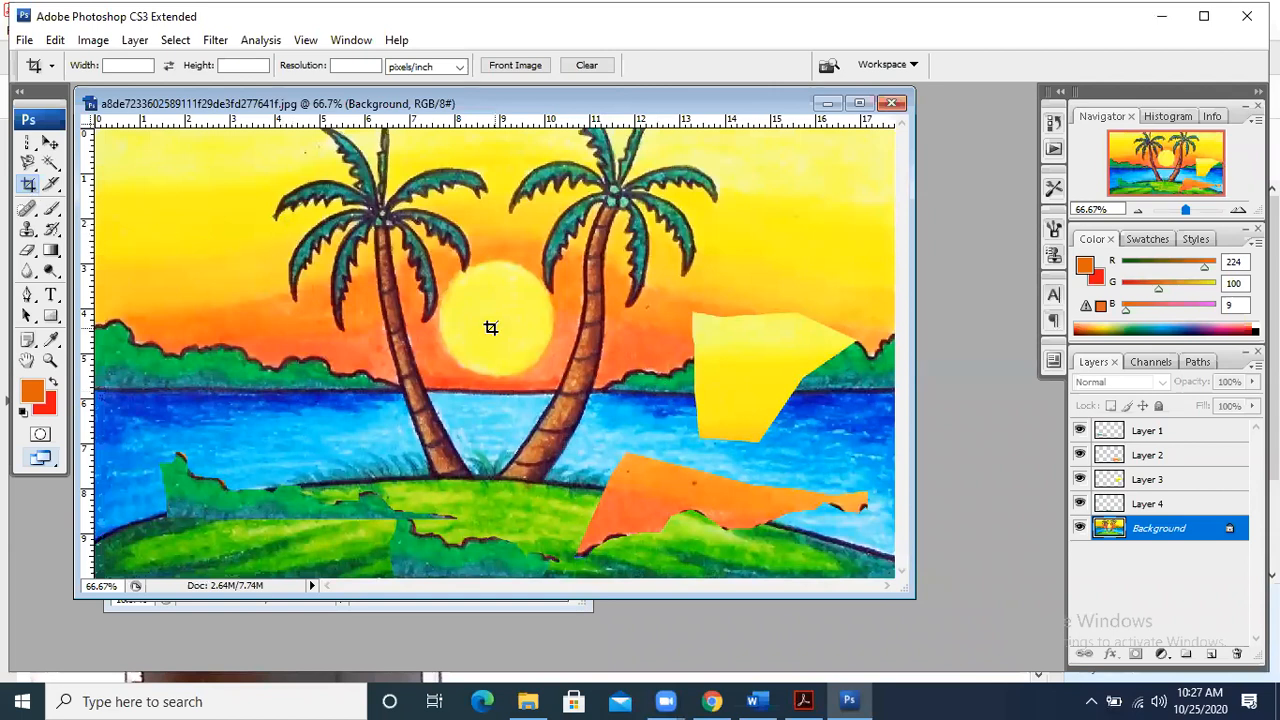
pyautogui.moveTo(268, 134); pyautogui.dragTo(731, 492)
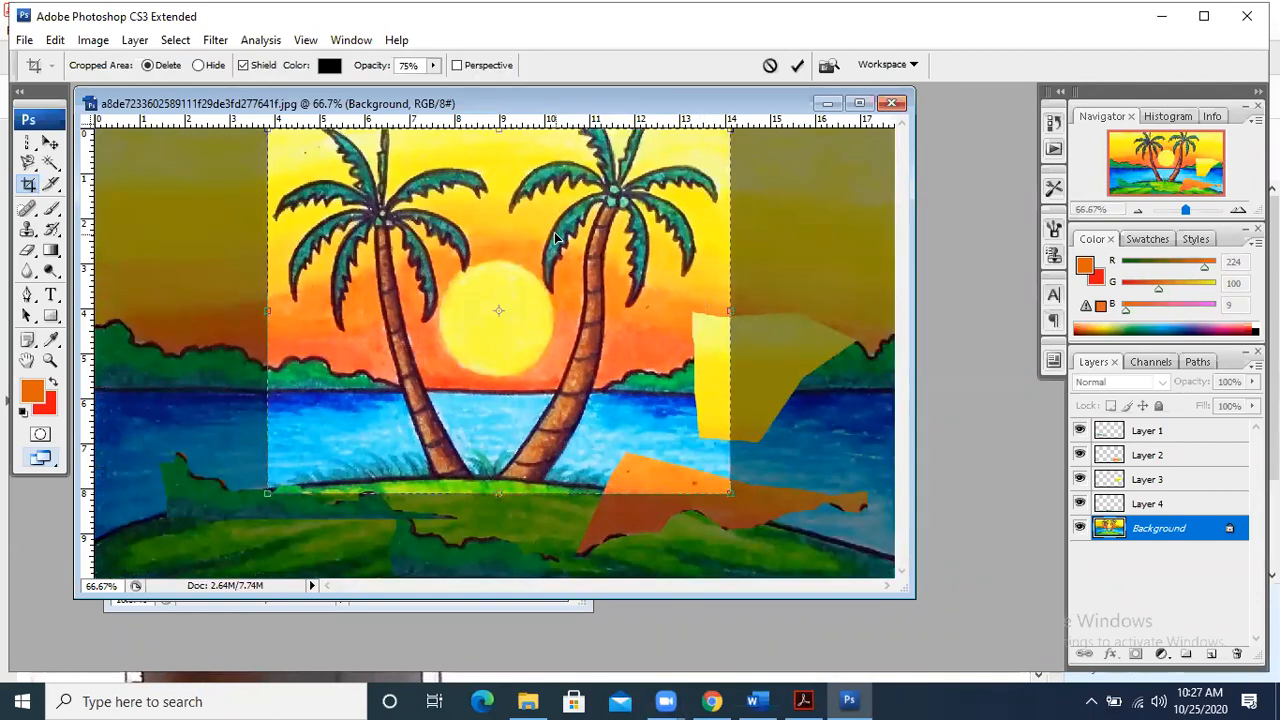
pyautogui.click(52, 143)
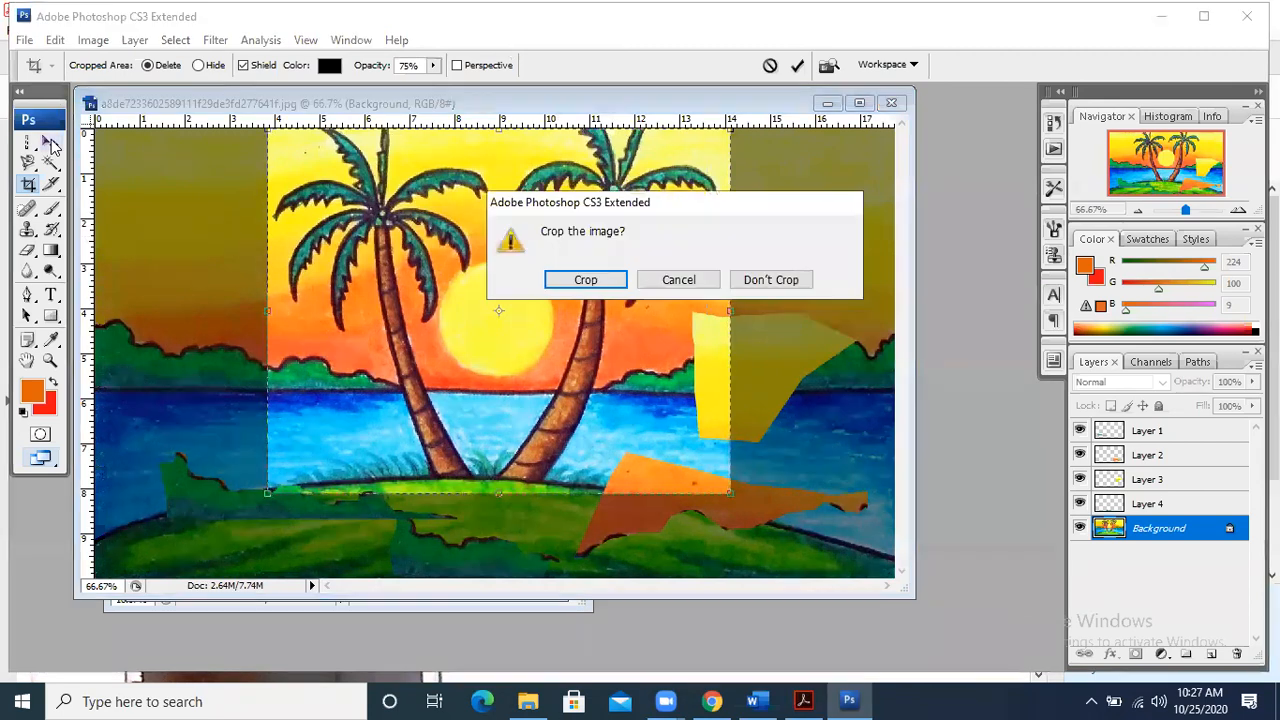
pyautogui.click(584, 280)
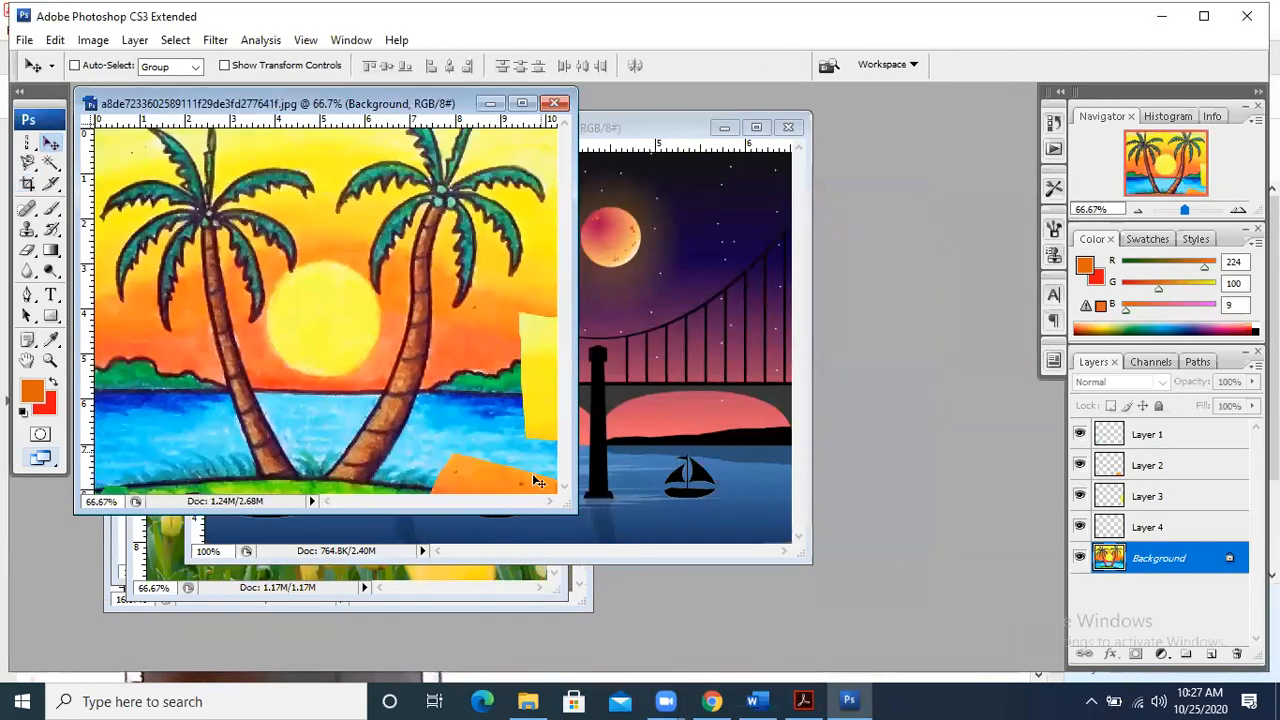
pyautogui.moveTo(572, 505); pyautogui.dragTo(826, 602)
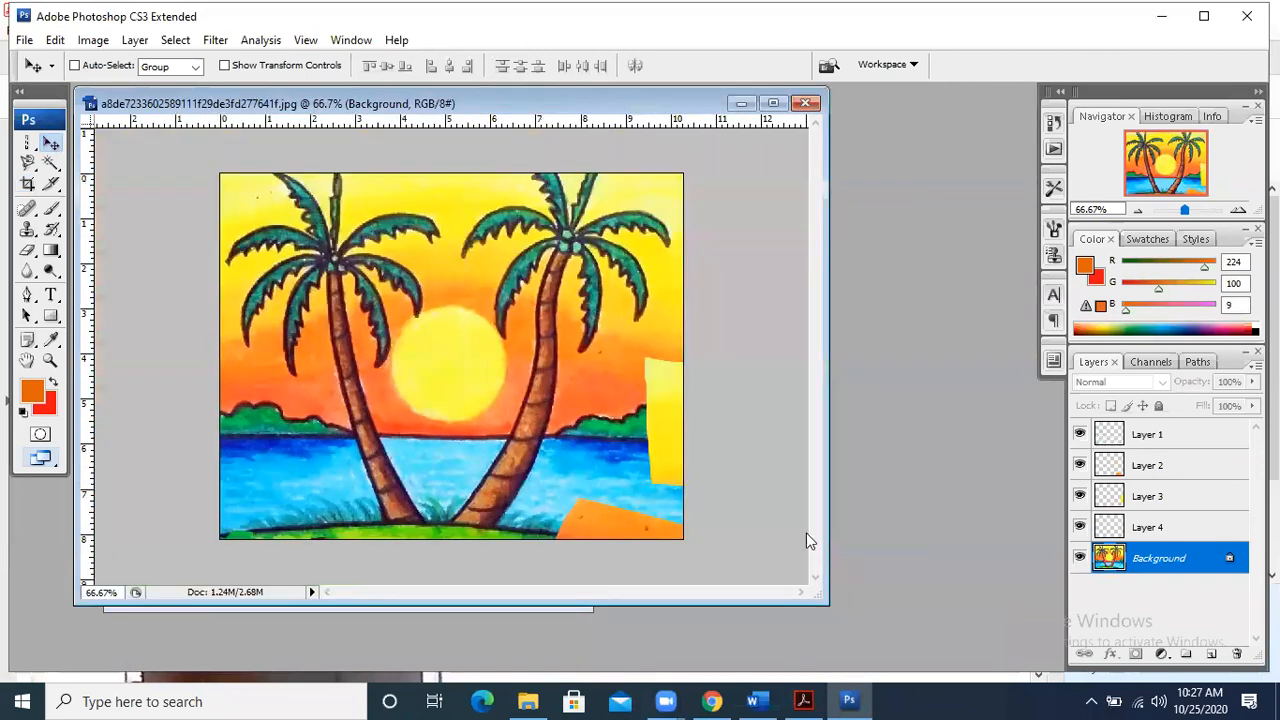
pyautogui.click(1247, 322)
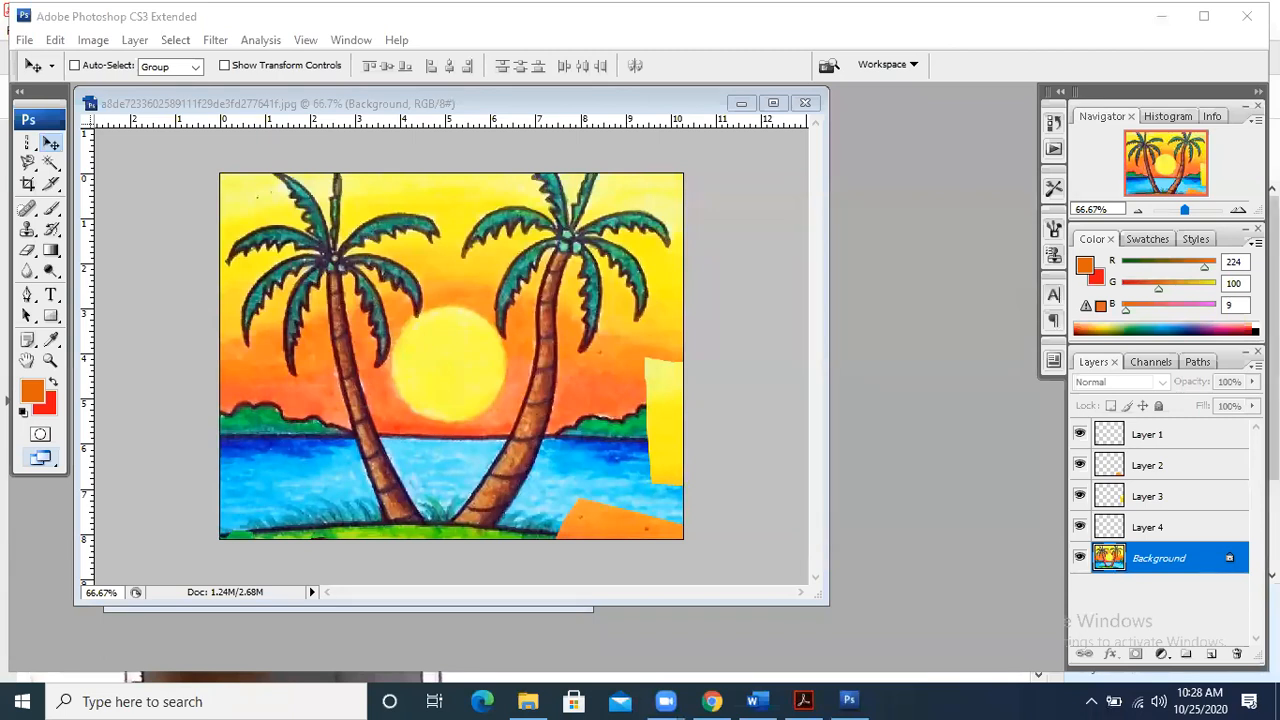
# - Switch to Chrome and open youtube.com in a new tab
pyautogui.click(713, 700)
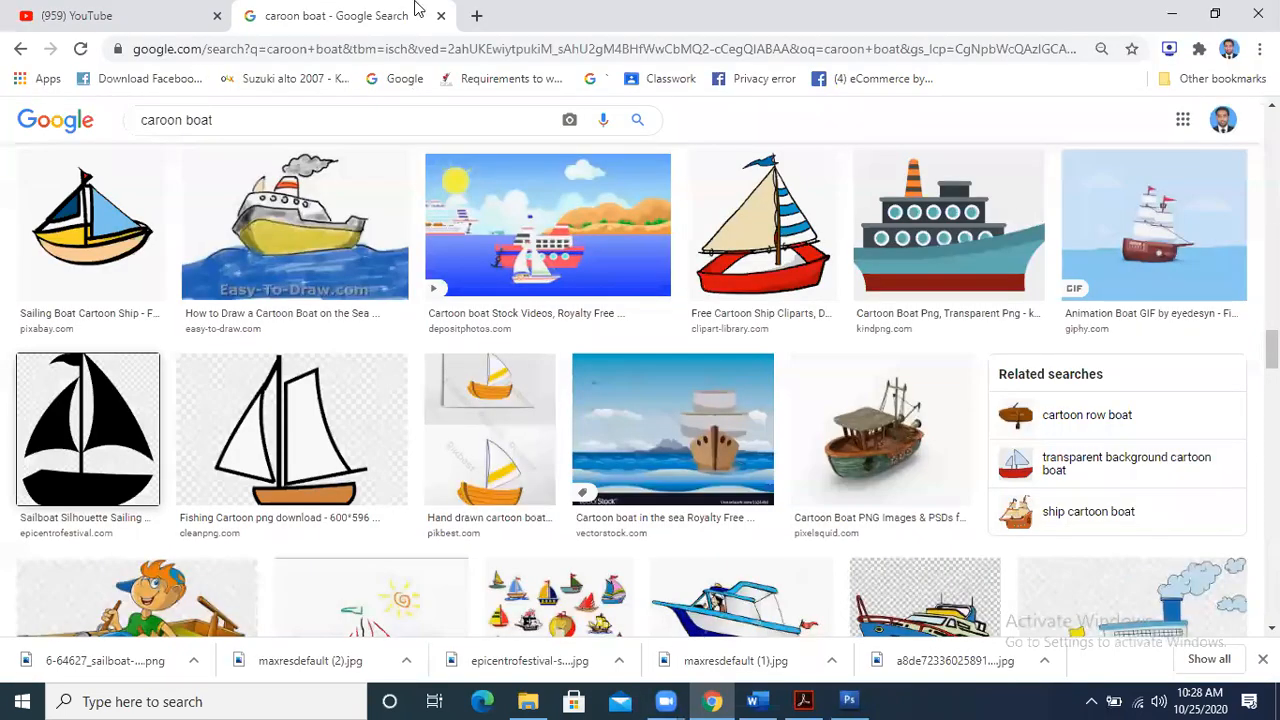
pyautogui.click(484, 16)
pyautogui.write('youtube.com')
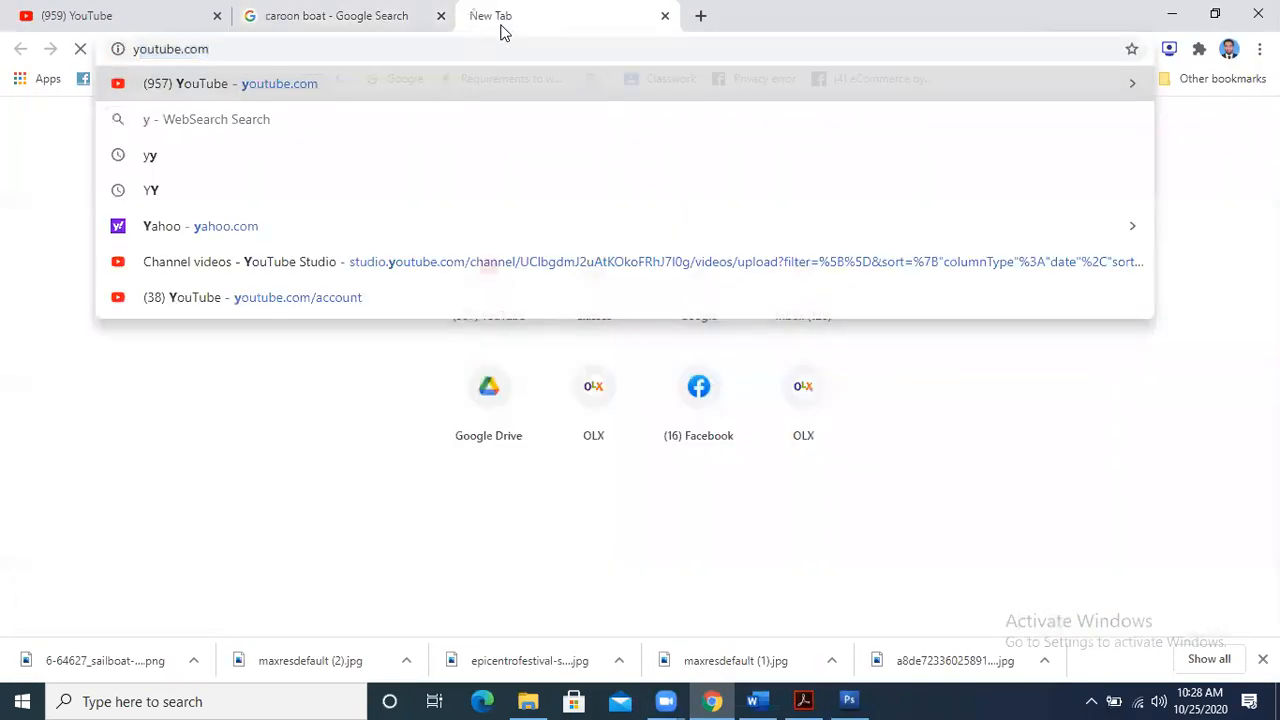
# - Load YouTube and search for "how to install adobe photoshop cs3 in mac book"
pyautogui.press('Return')
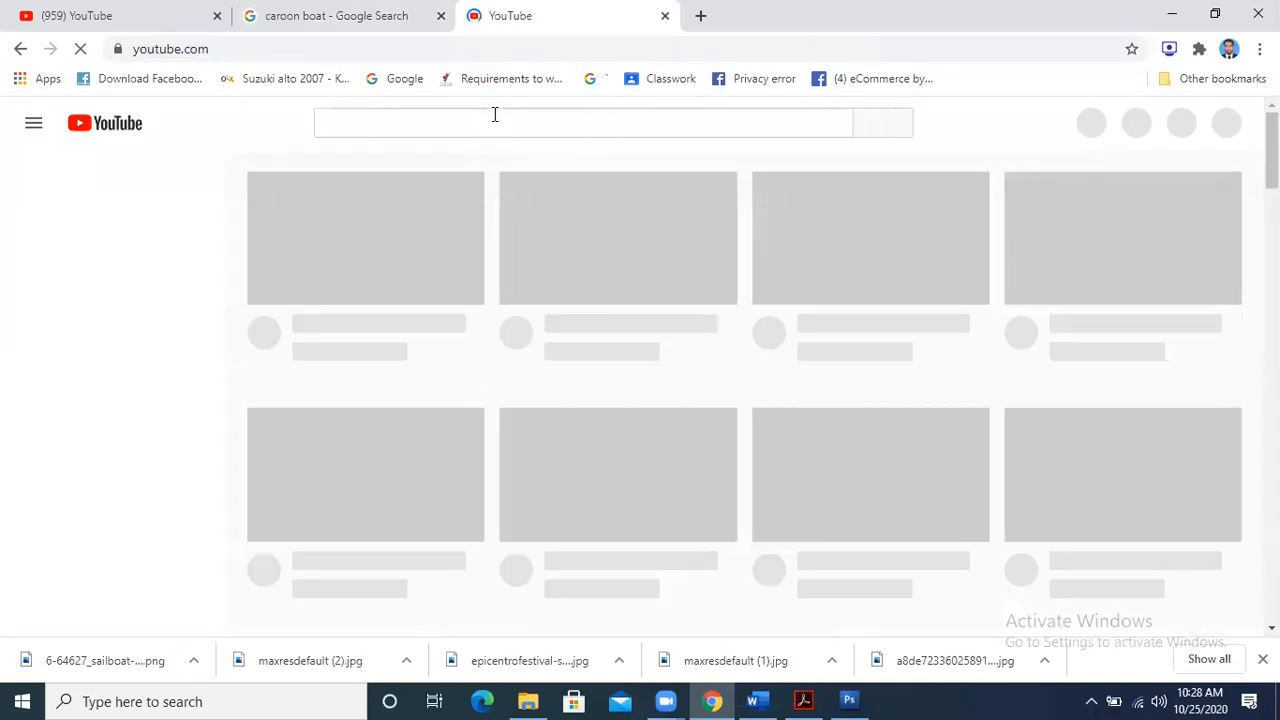
pyautogui.click(485, 123)
pyautogui.write('how to')
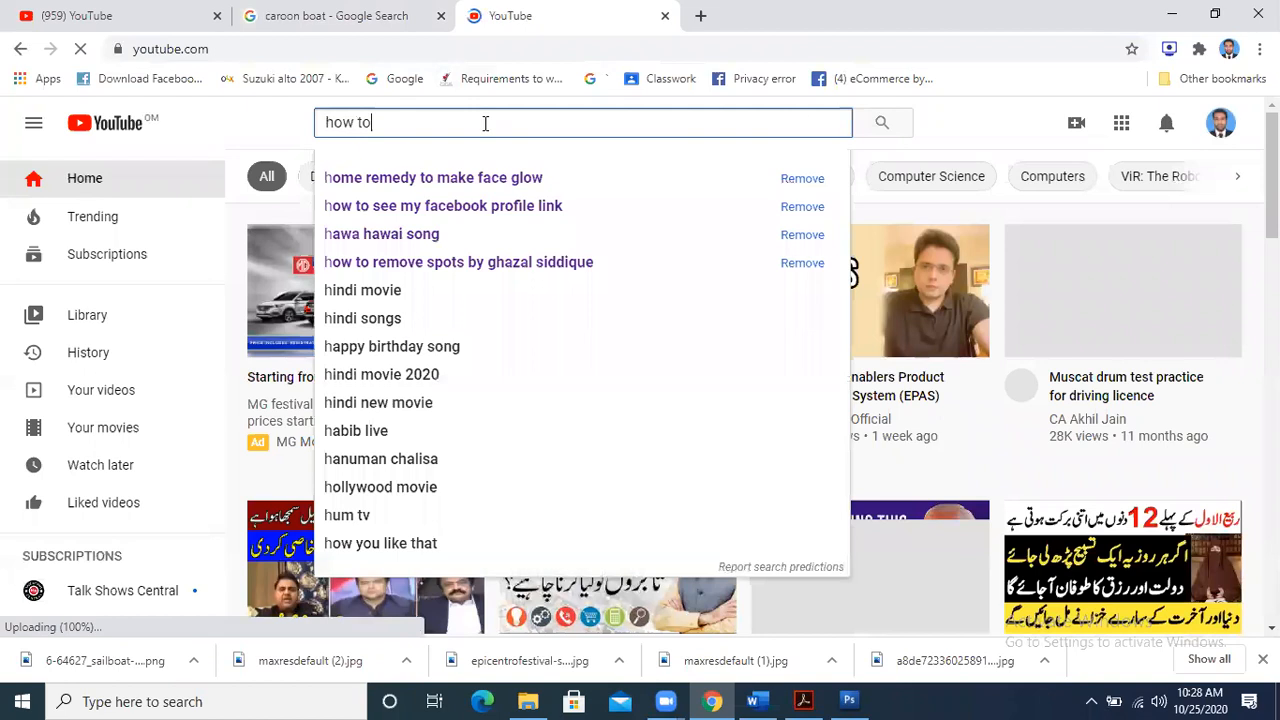
pyautogui.write(' install a')
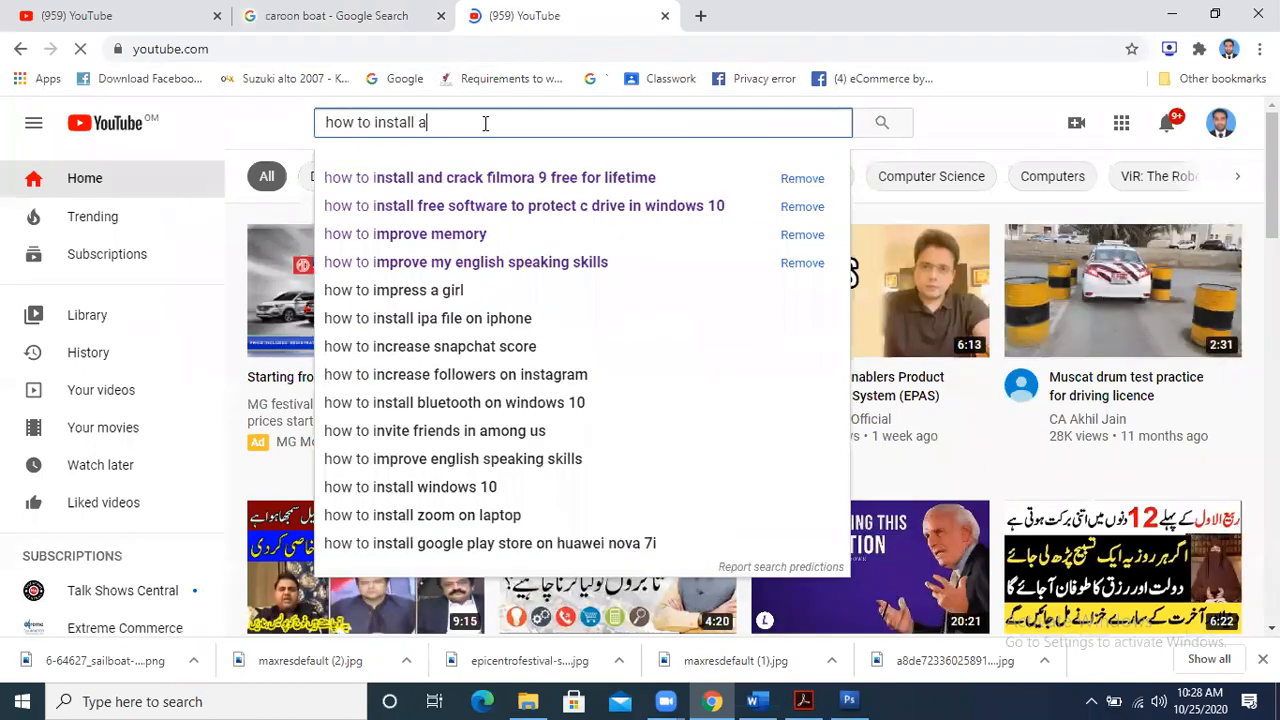
pyautogui.write('dobe pho')
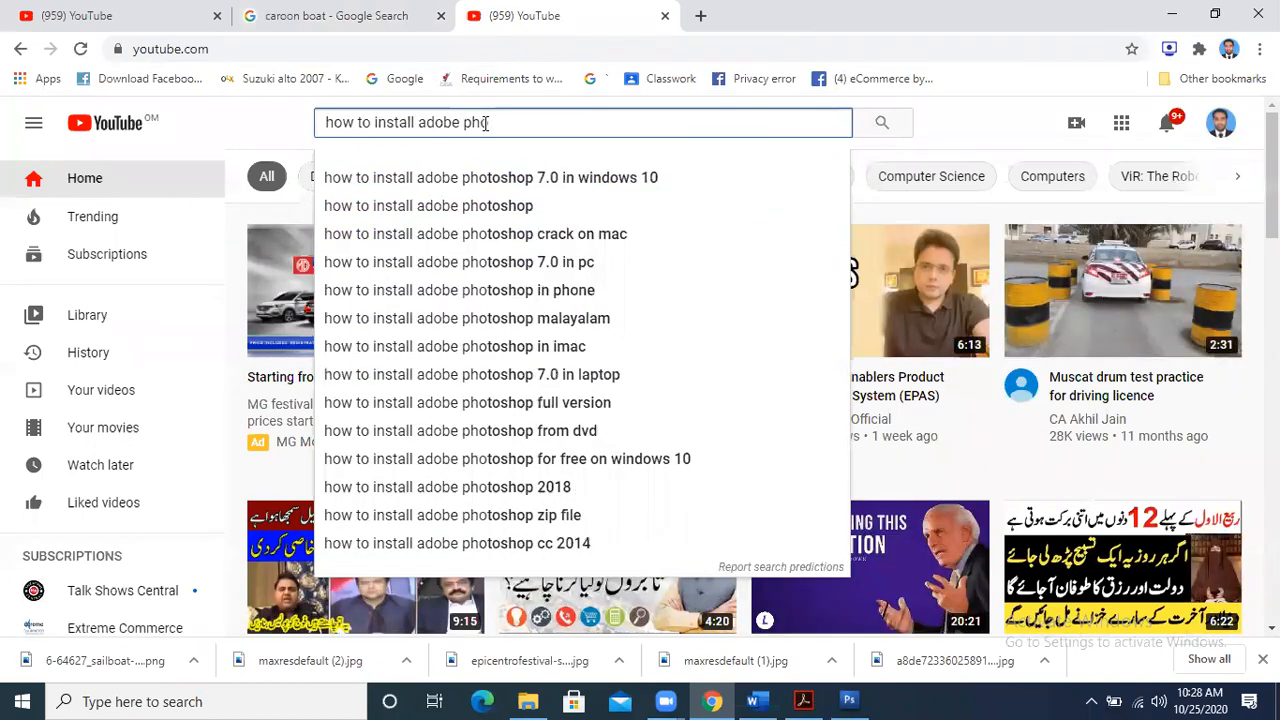
pyautogui.write('toshop')
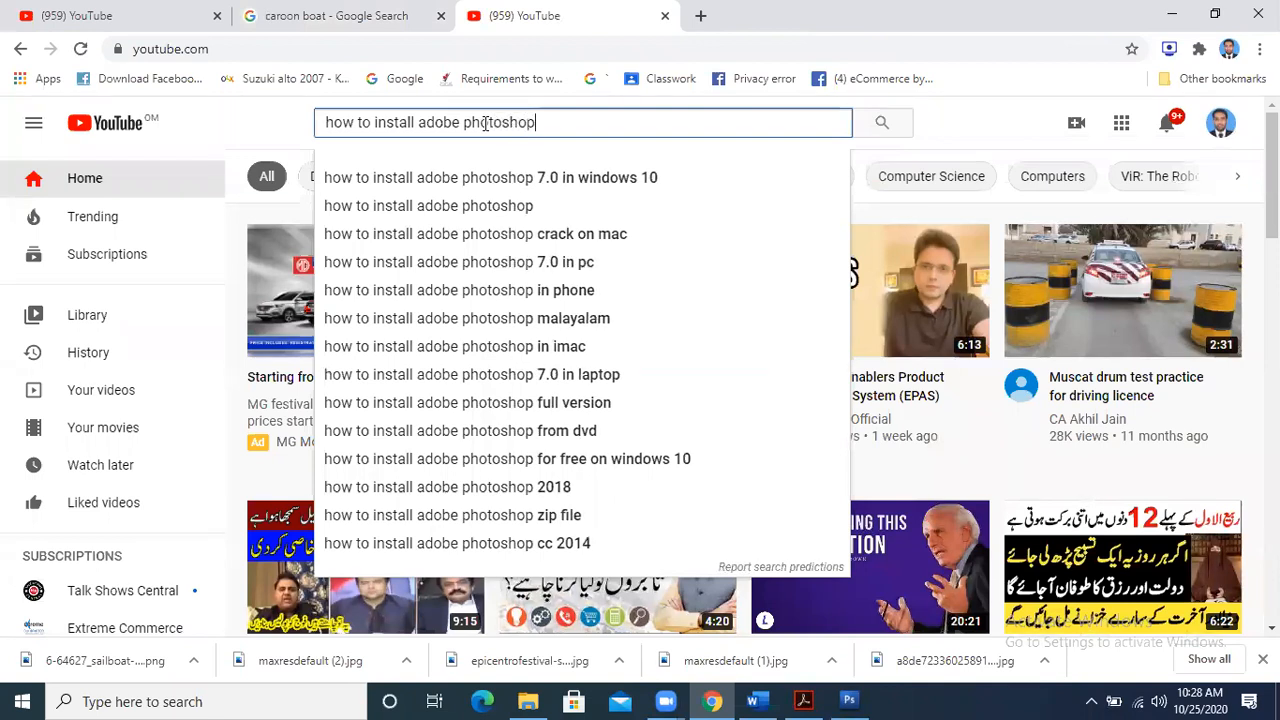
pyautogui.write(' cs')
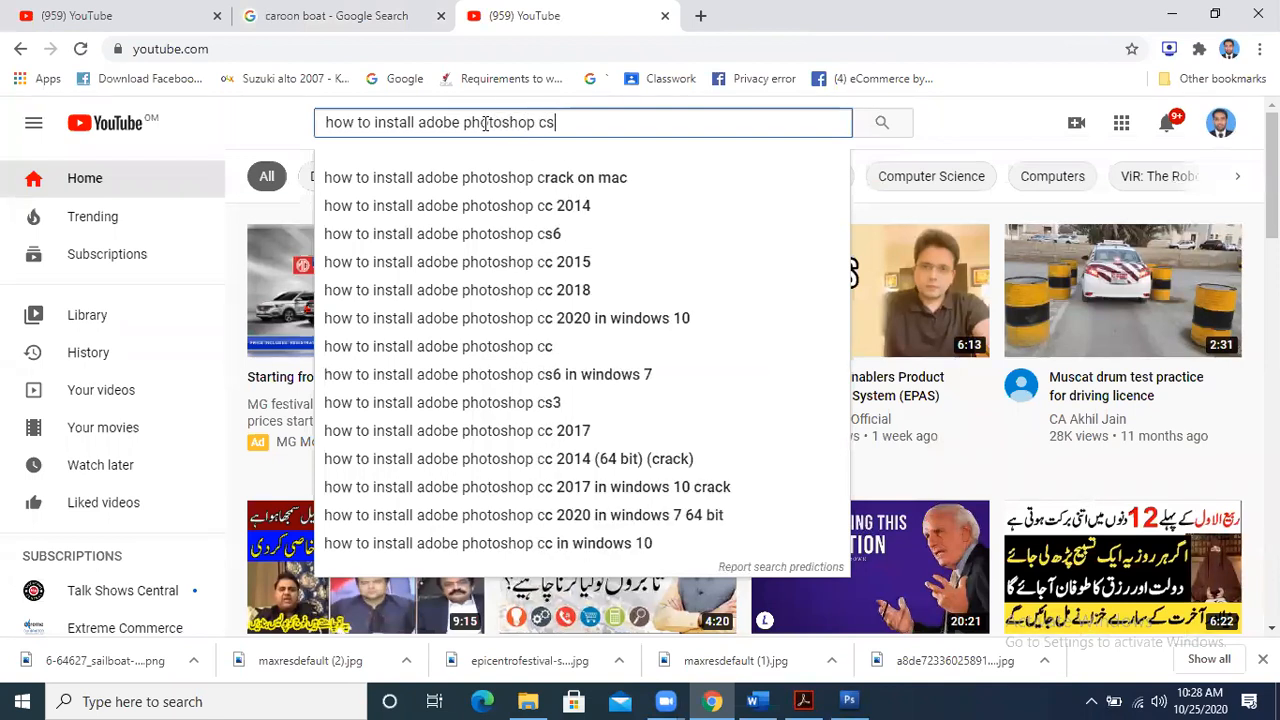
pyautogui.write('3 in mac book')
pyautogui.press('Return')
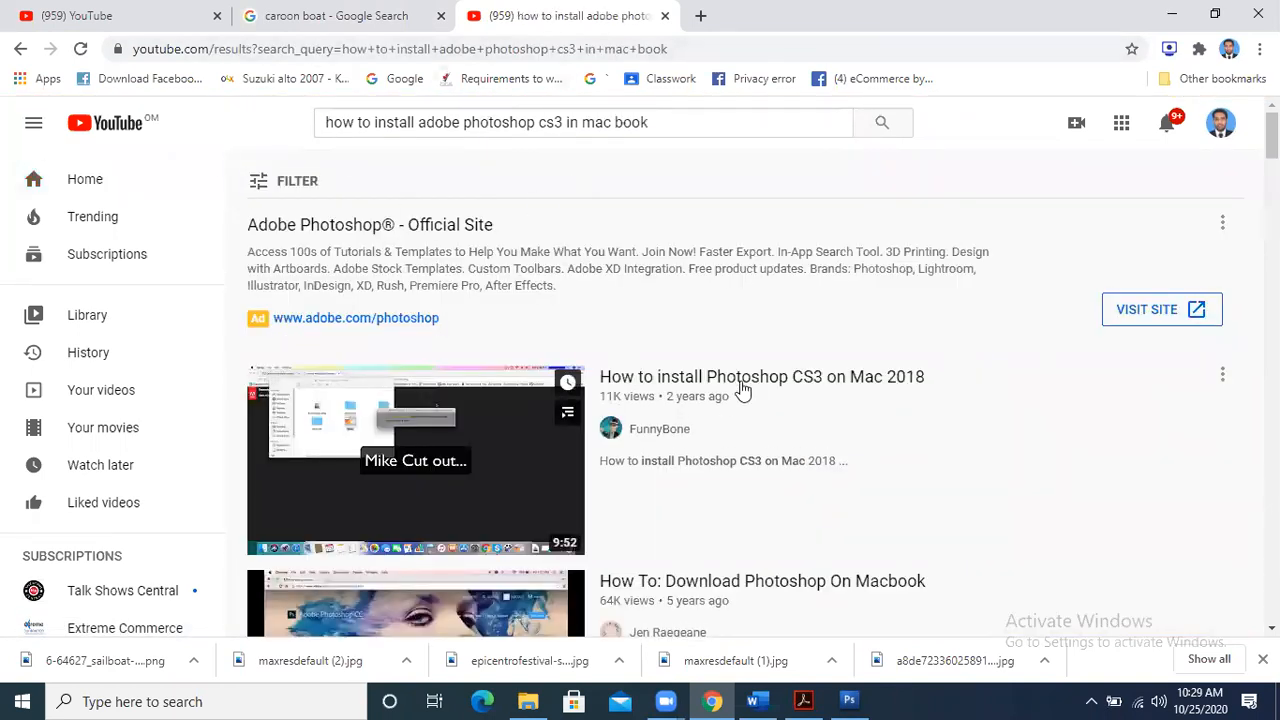
pyautogui.scroll(-1, 745, 388)
pyautogui.scroll(-1, 748, 380)
pyautogui.scroll(2, 748, 378)
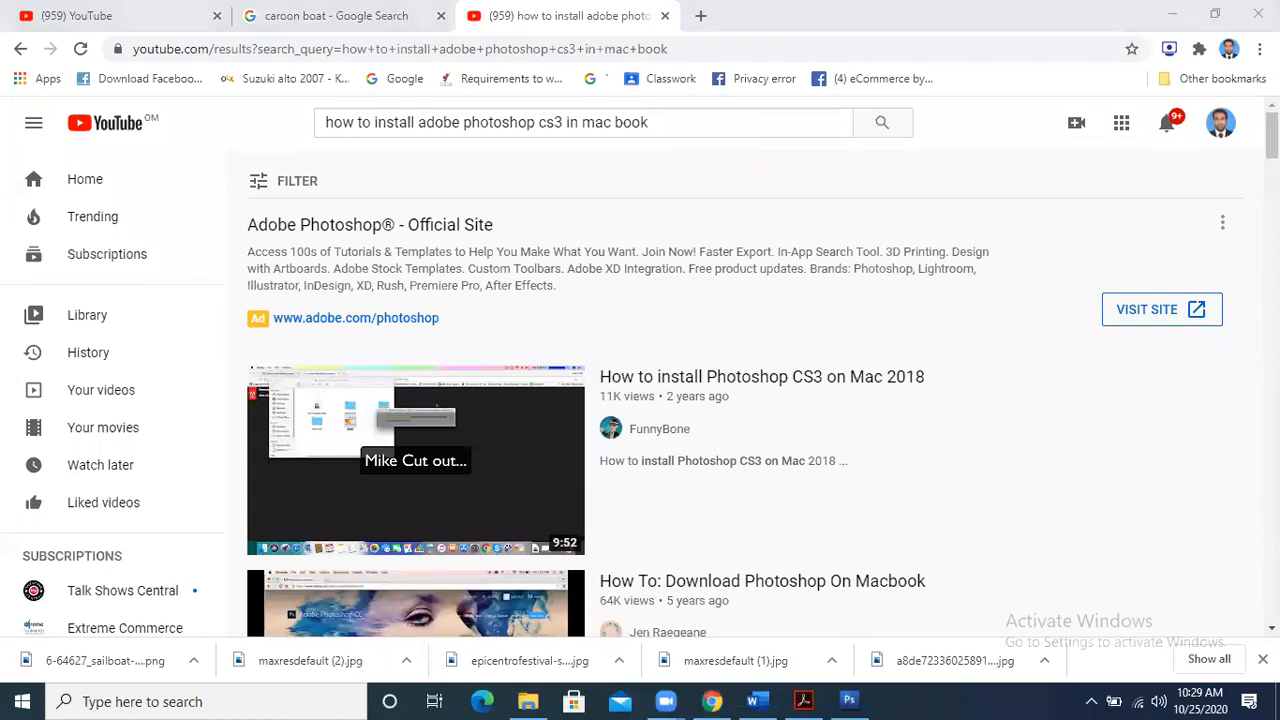
# - Switch to Photoshop, minimize the sunset image, and bring the tulip image C.jpg to the front with the Lasso tool active
pyautogui.click(1156, 30)
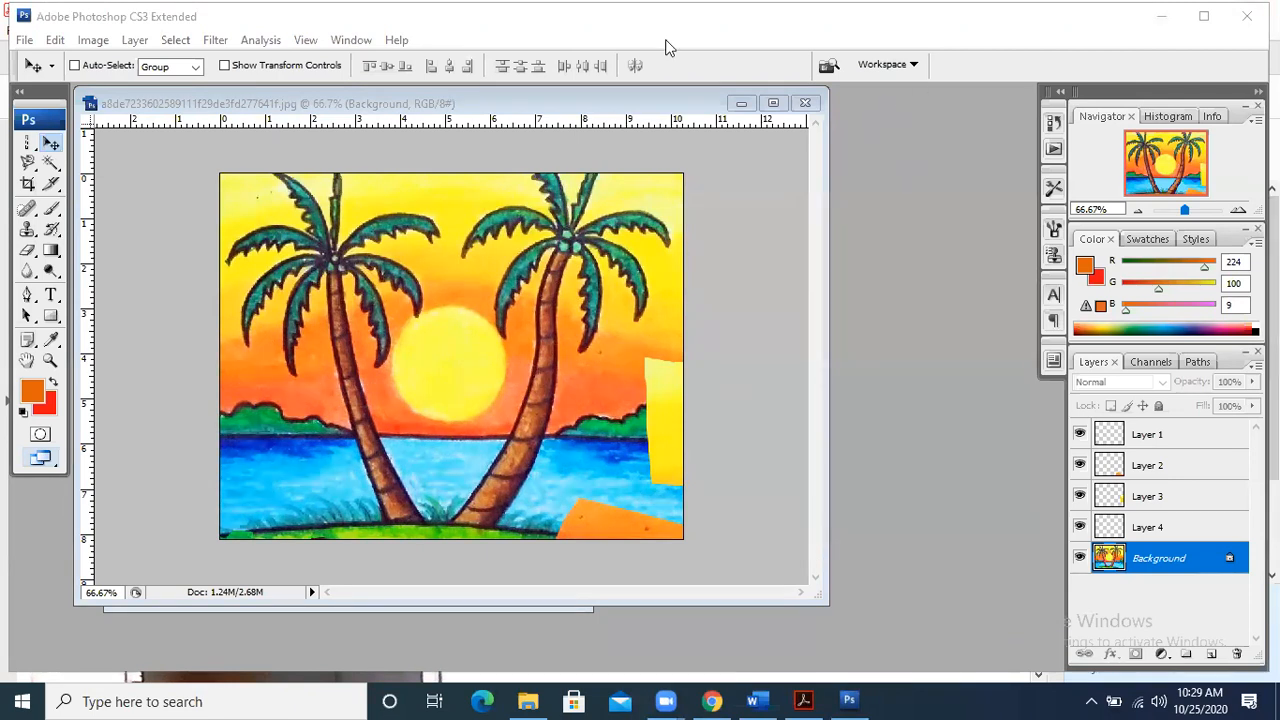
pyautogui.click(741, 103)
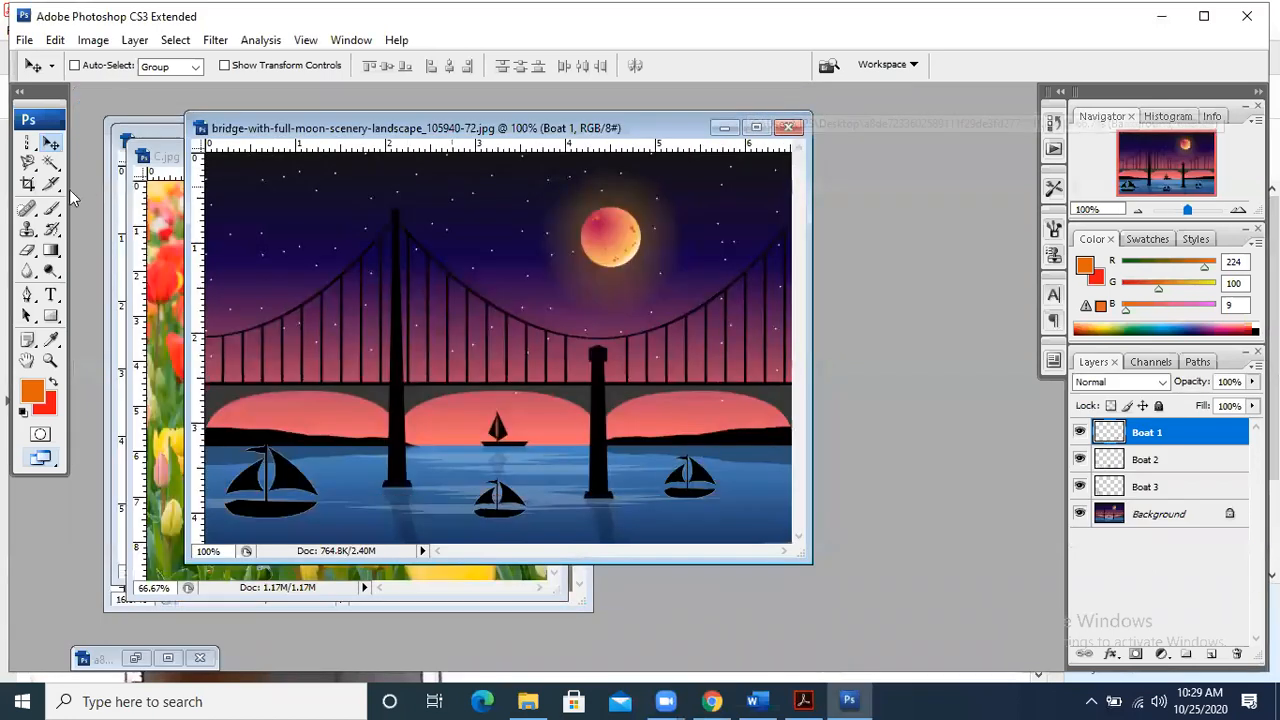
pyautogui.click(30, 165)
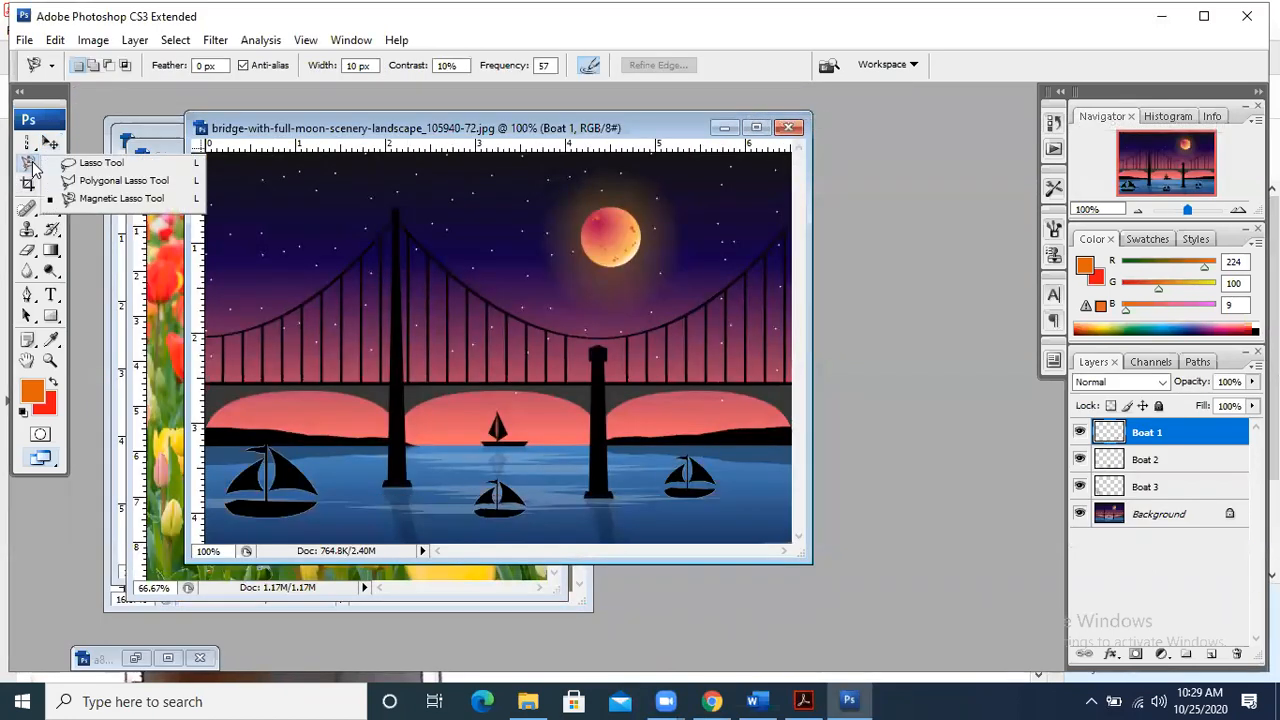
pyautogui.click(110, 165)
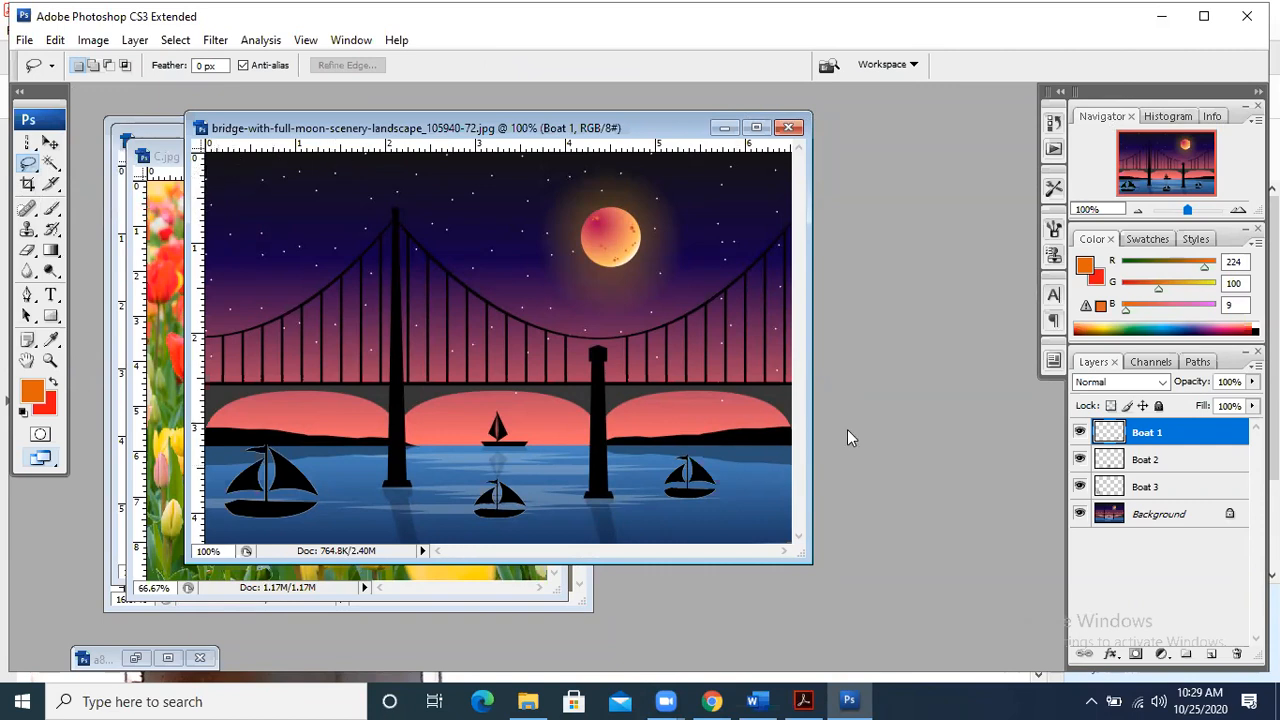
pyautogui.click(151, 178)
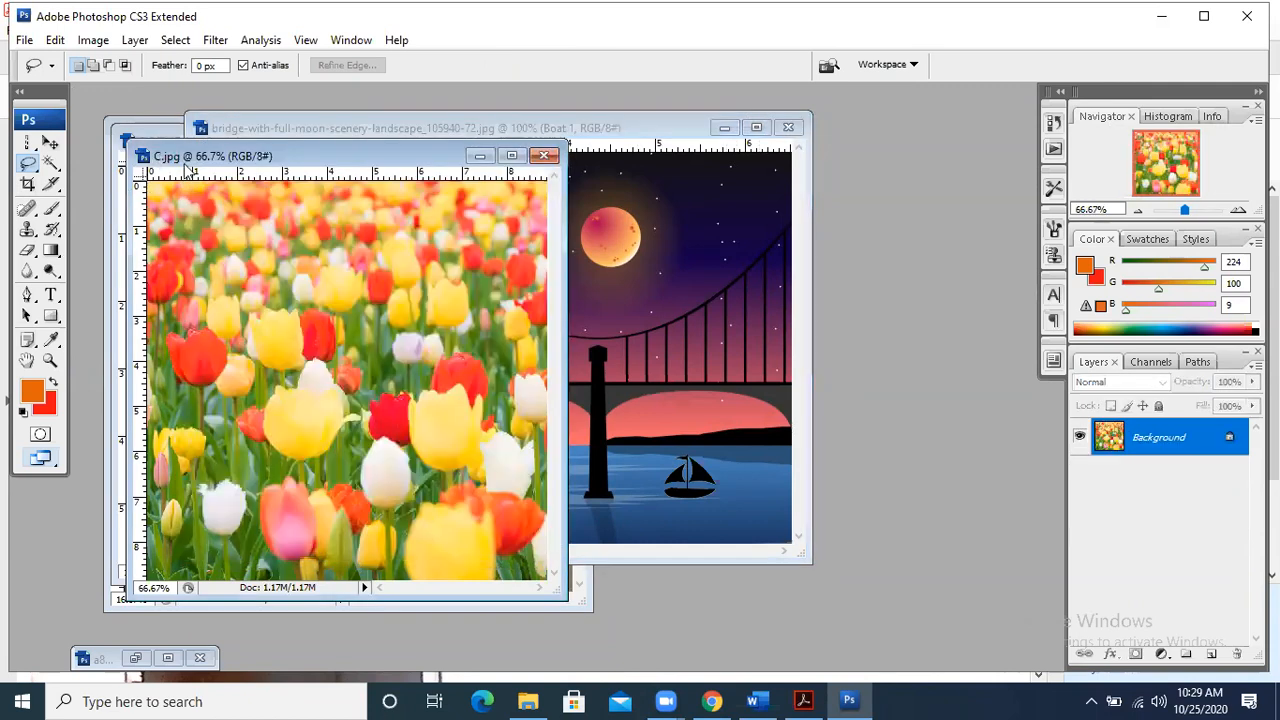
# - Draw a freehand Lasso selection around the tulips in the middle of C.jpg, about 4 by 4.5 ruler units
pyautogui.click(27, 163)
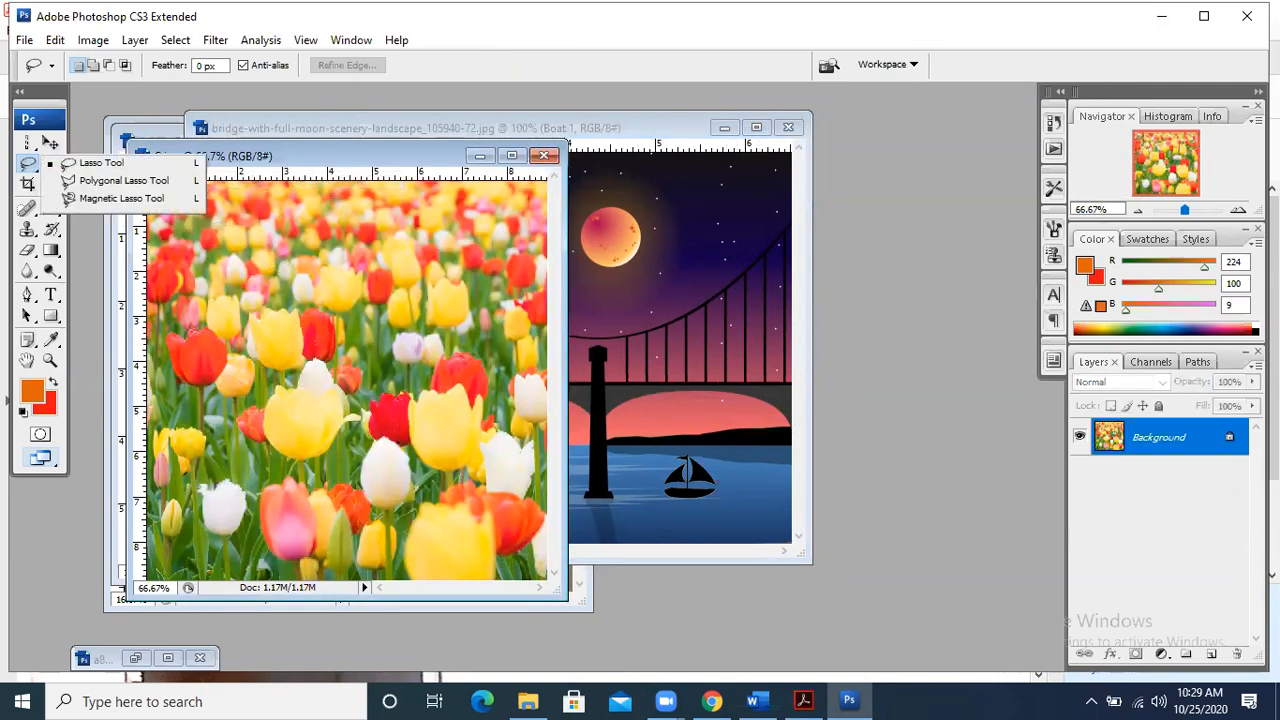
pyautogui.click(851, 157)
pyautogui.click(226, 252)
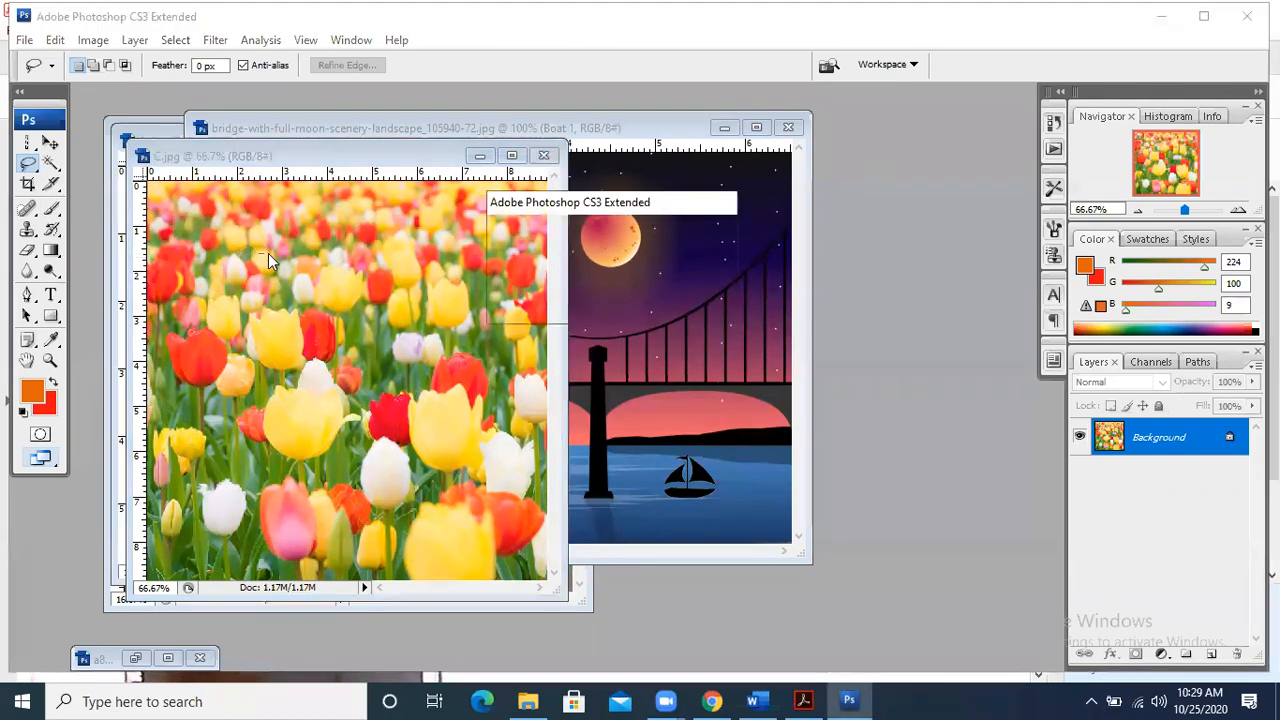
pyautogui.click(614, 277)
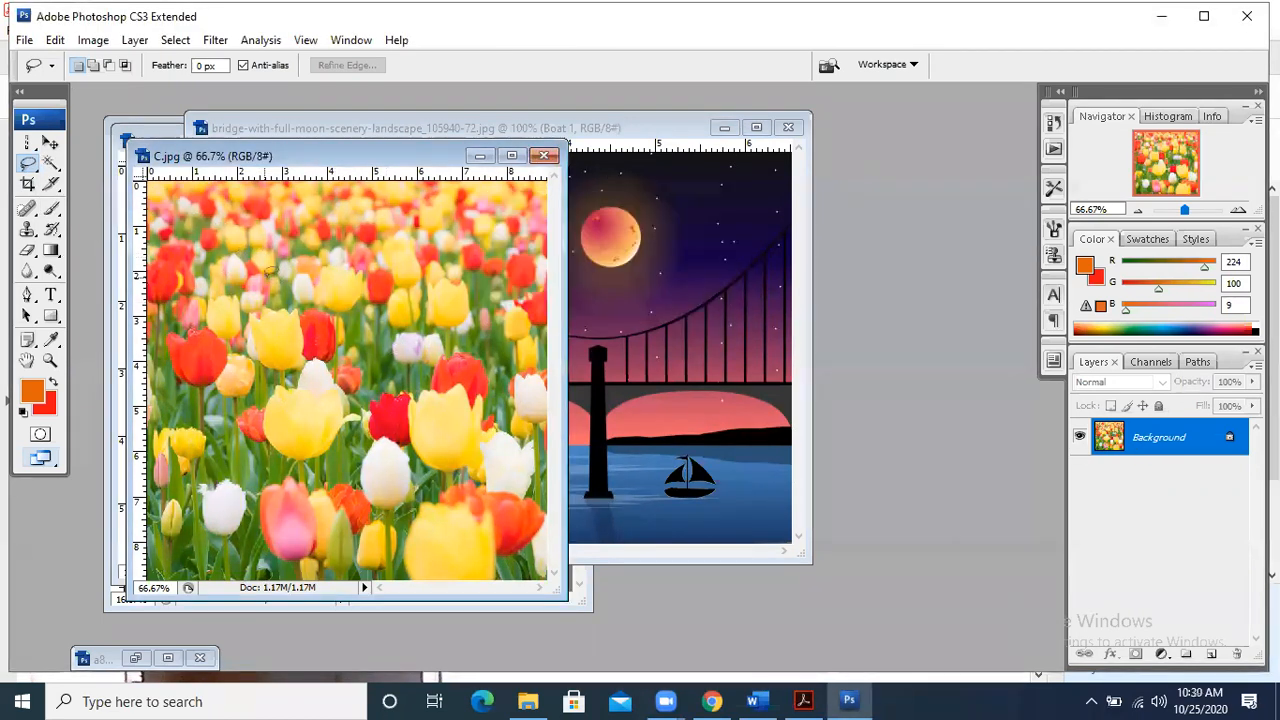
pyautogui.moveTo(268, 272)
pyautogui.mouseDown()
pyautogui.moveTo(320, 245)
pyautogui.moveTo(404, 265)
pyautogui.mouseUp()
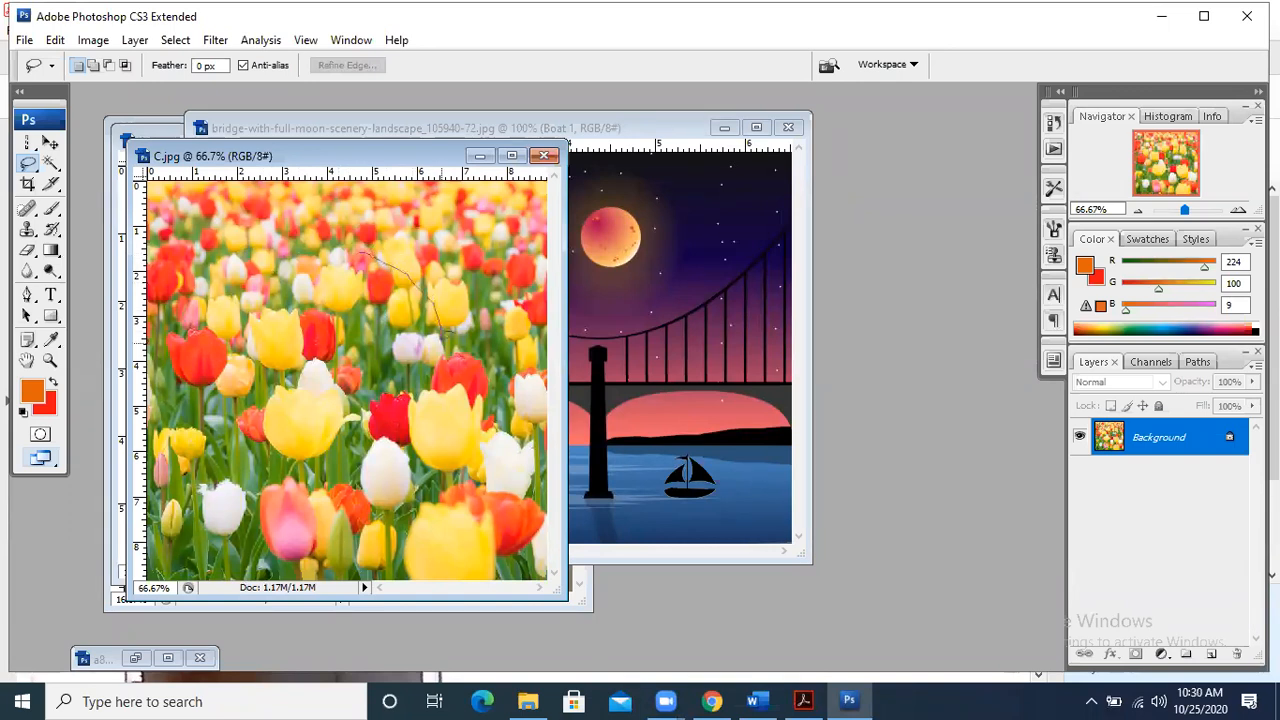
pyautogui.moveTo(283, 272)
pyautogui.mouseDown()
pyautogui.moveTo(322, 243)
pyautogui.moveTo(366, 246)
pyautogui.mouseUp()
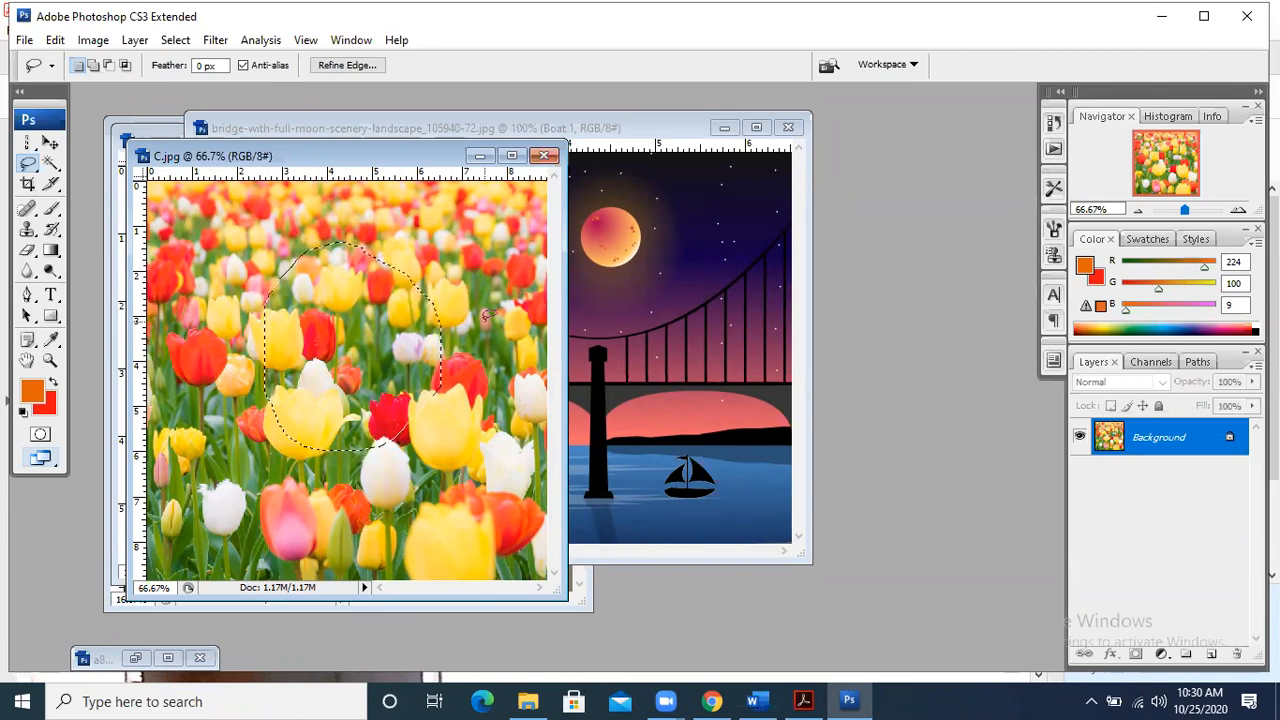
# - Trace and close outlines with the Magnetic Lasso tool along the tulip edges across C.jpg
pyautogui.click(27, 143)
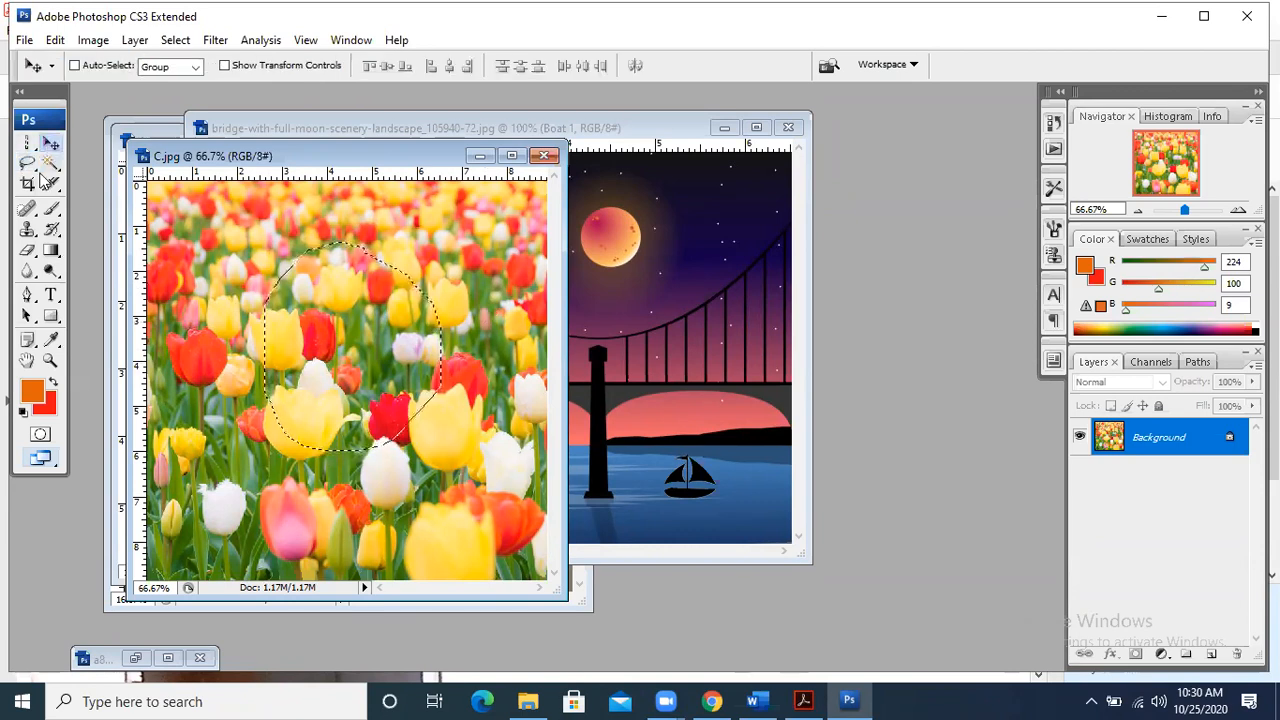
pyautogui.click(28, 163)
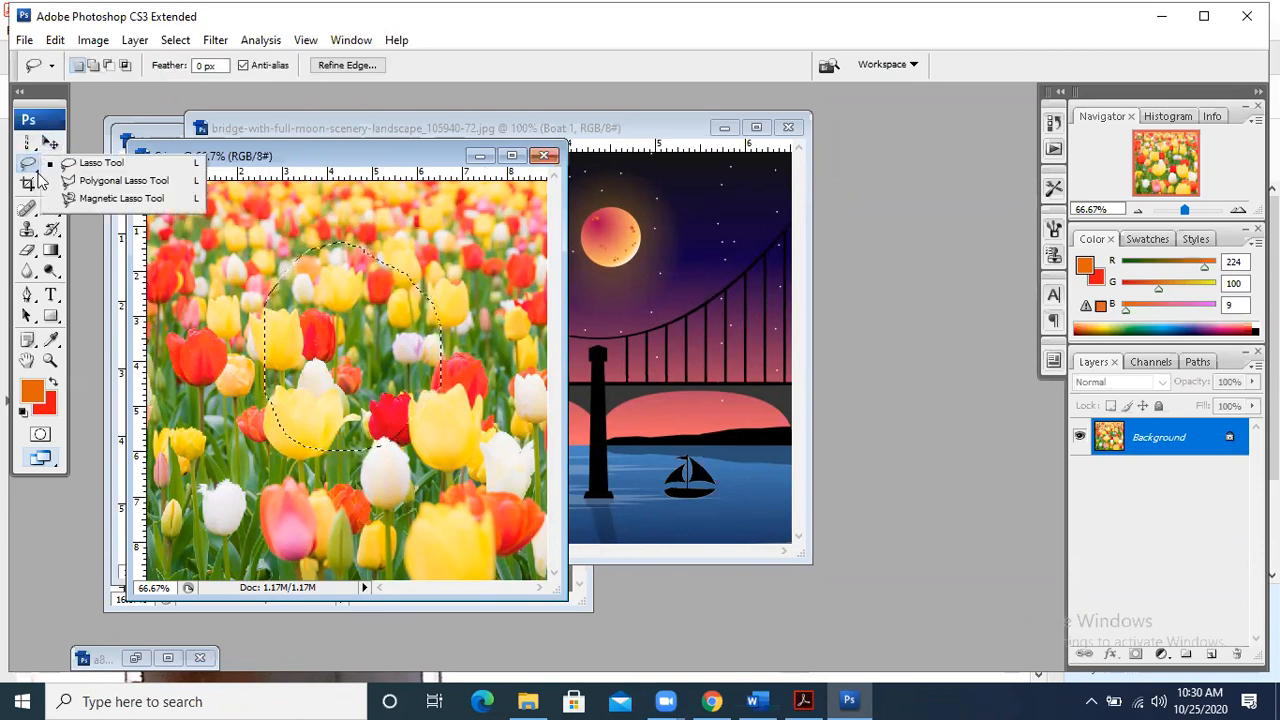
pyautogui.click(90, 198)
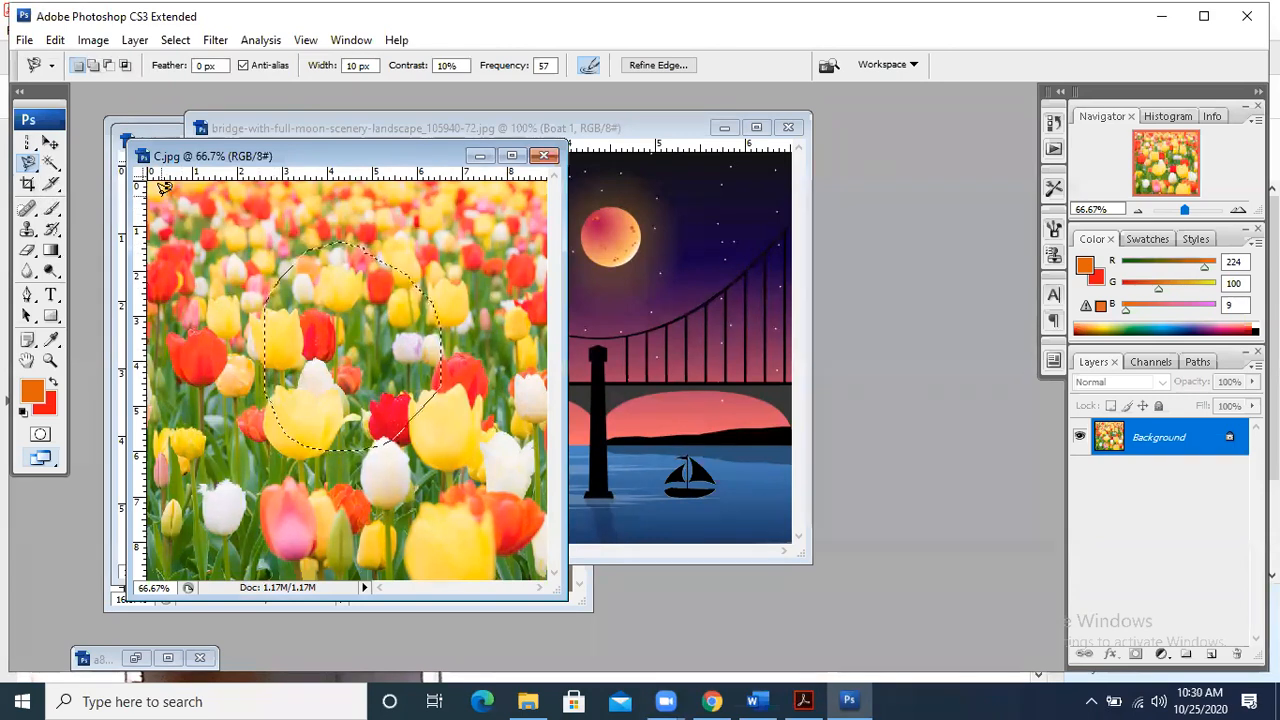
pyautogui.click(164, 191)
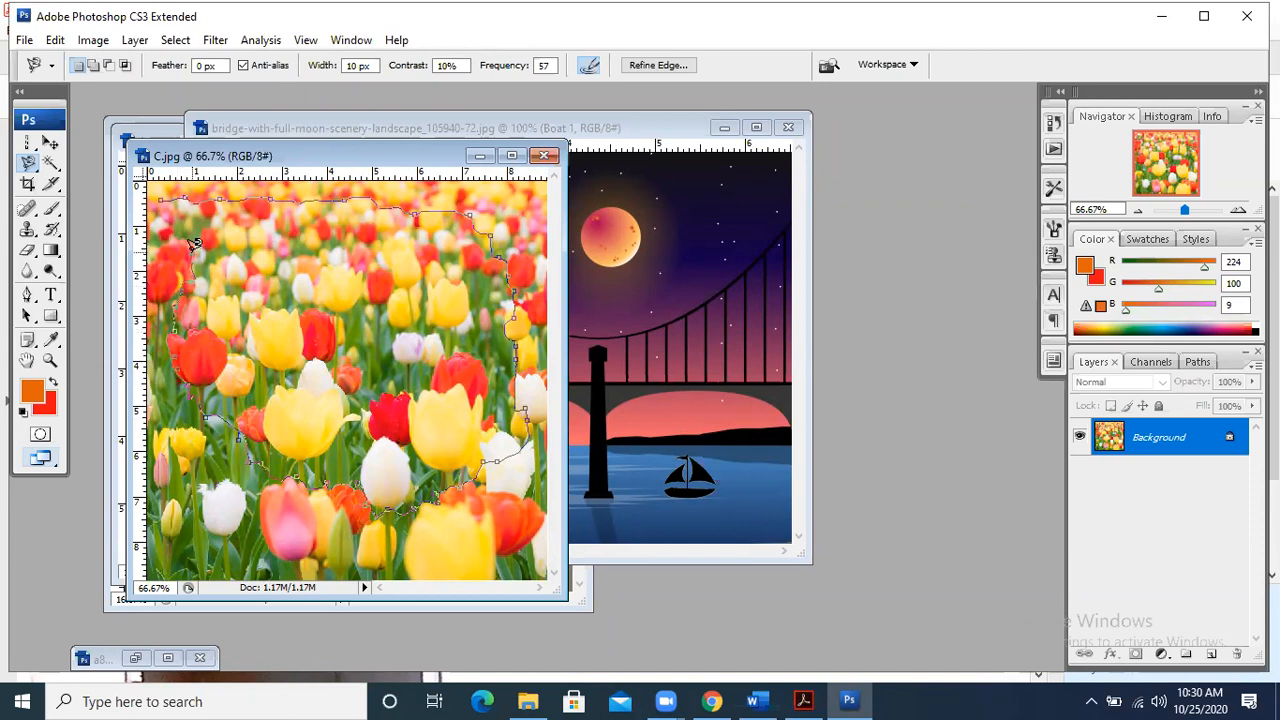
pyautogui.click(163, 195)
pyautogui.click(331, 301)
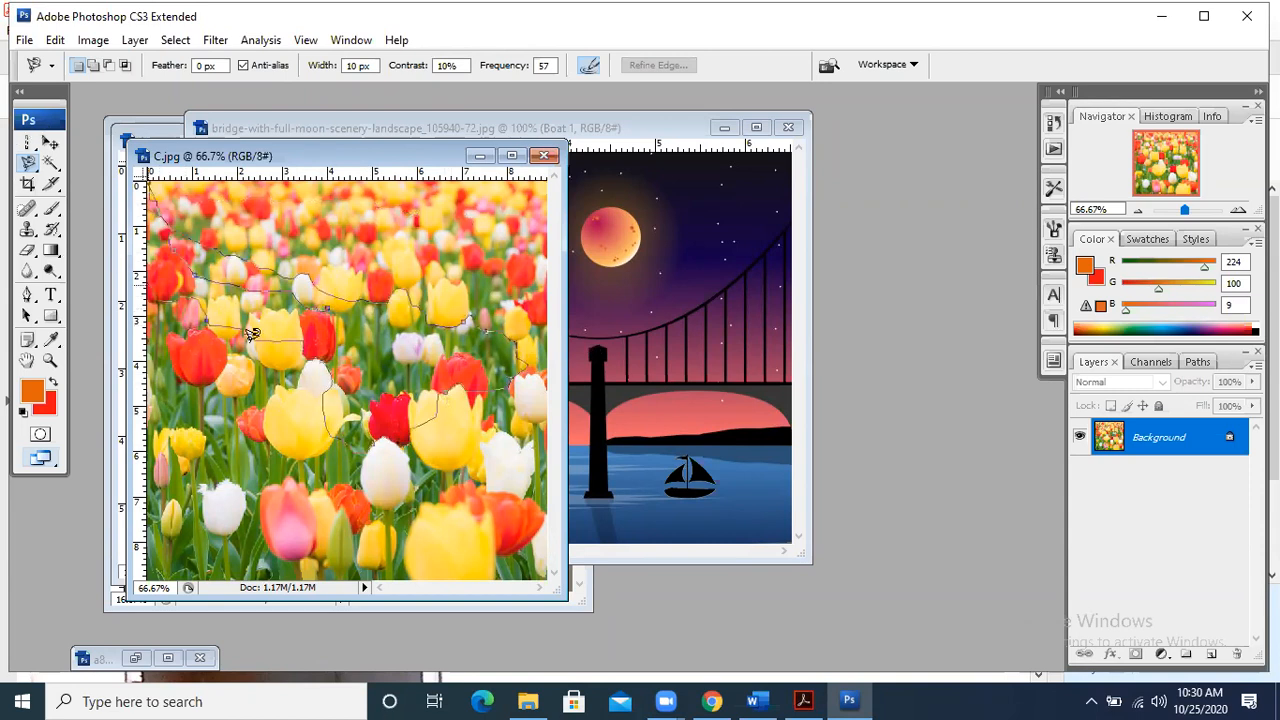
pyautogui.doubleClick(228, 282)
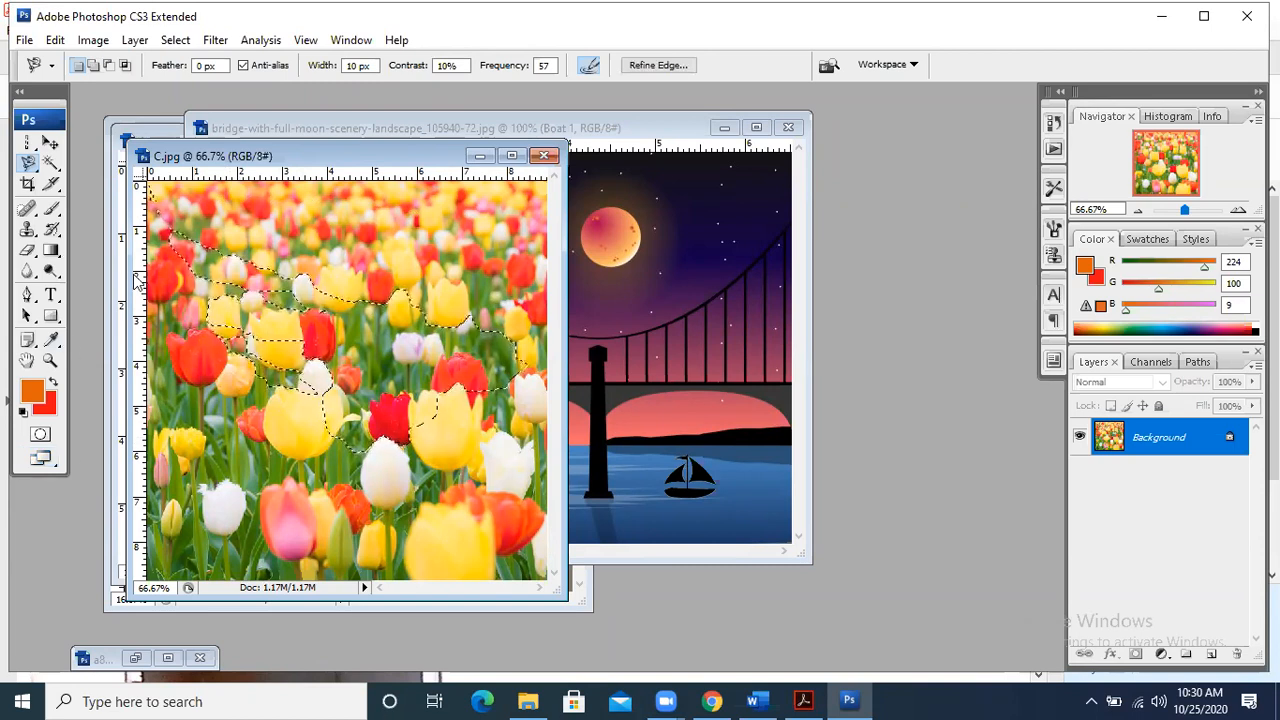
# - Deselect the magnetic selection in the tulip image
pyautogui.click(27, 166)
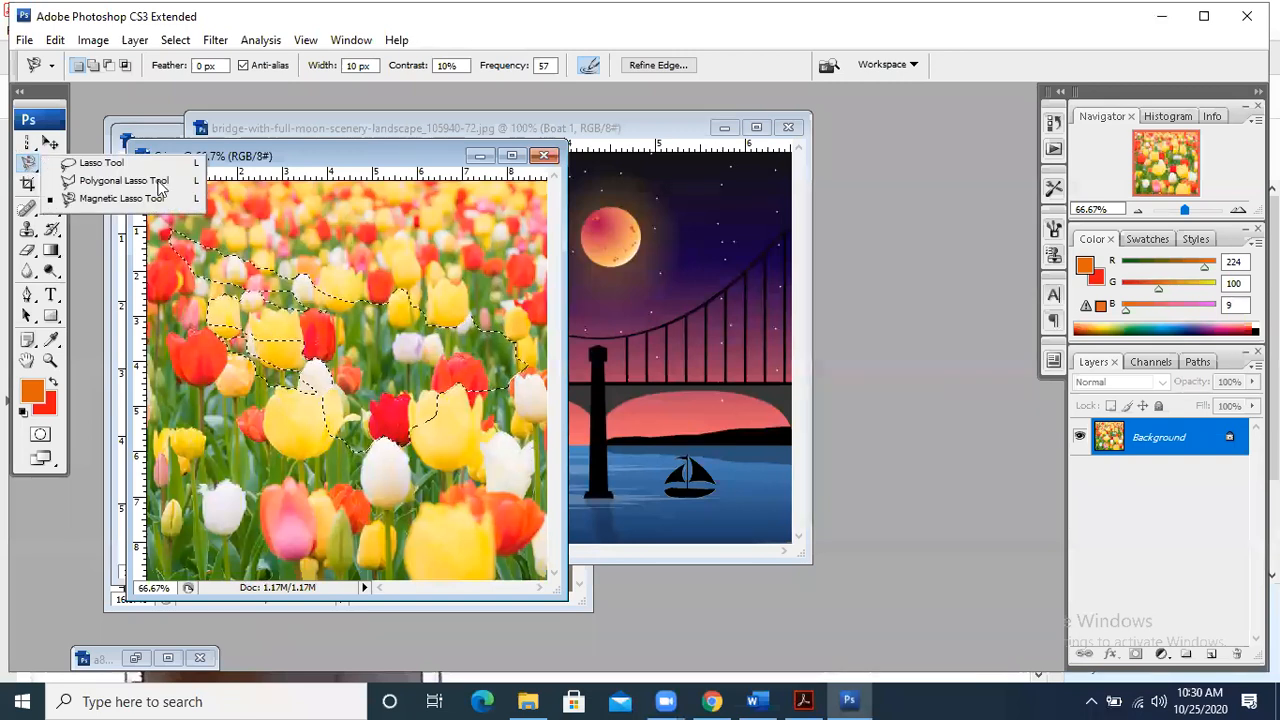
pyautogui.click(115, 181)
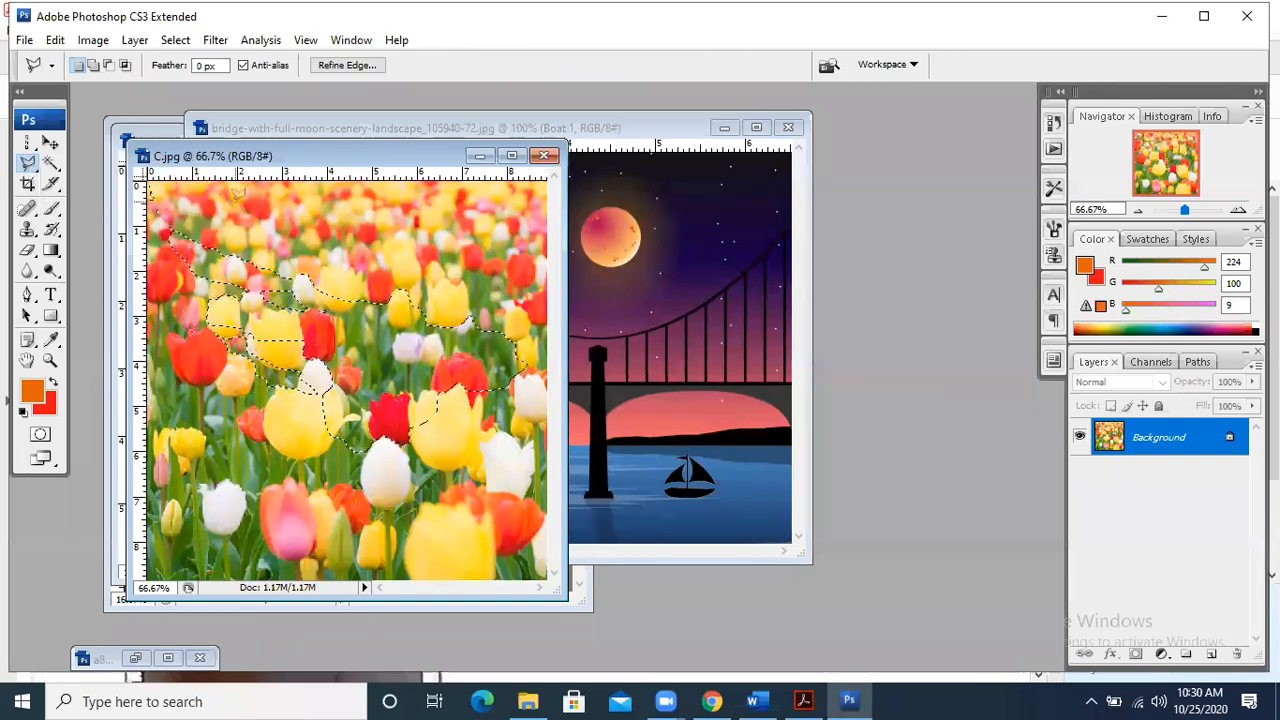
pyautogui.click(50, 143)
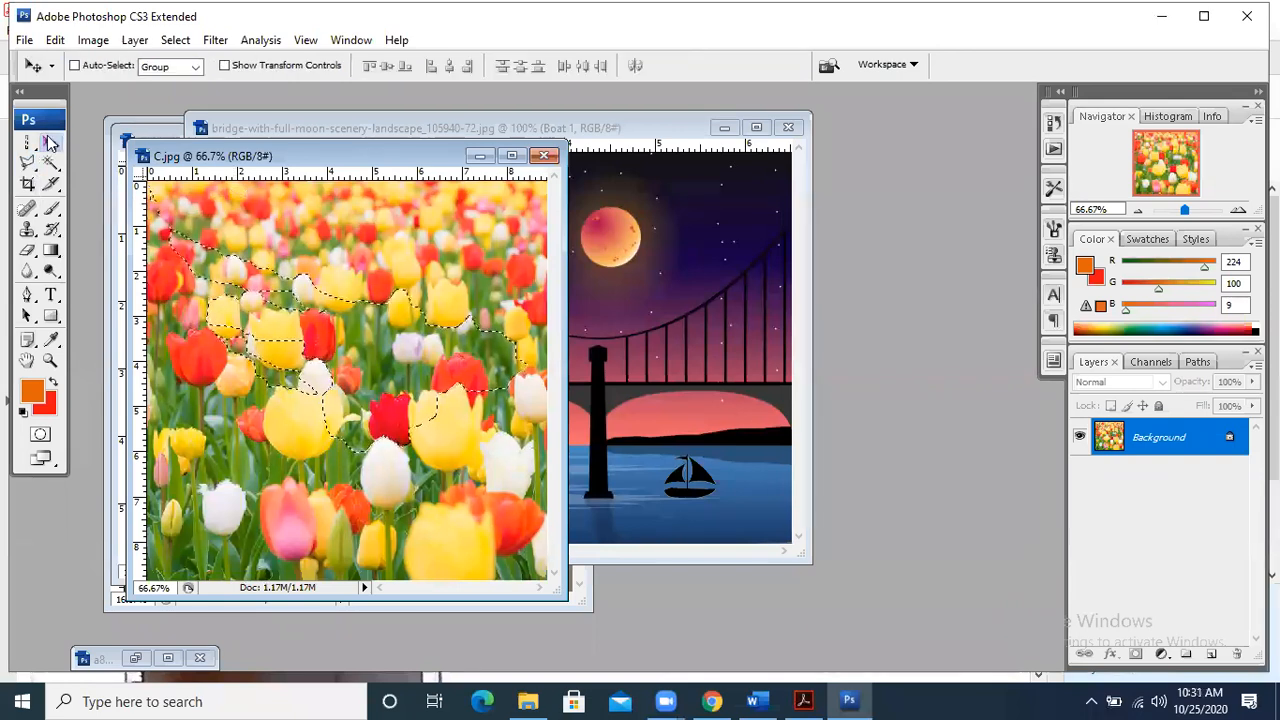
pyautogui.hotkey('ctrl', 'd')
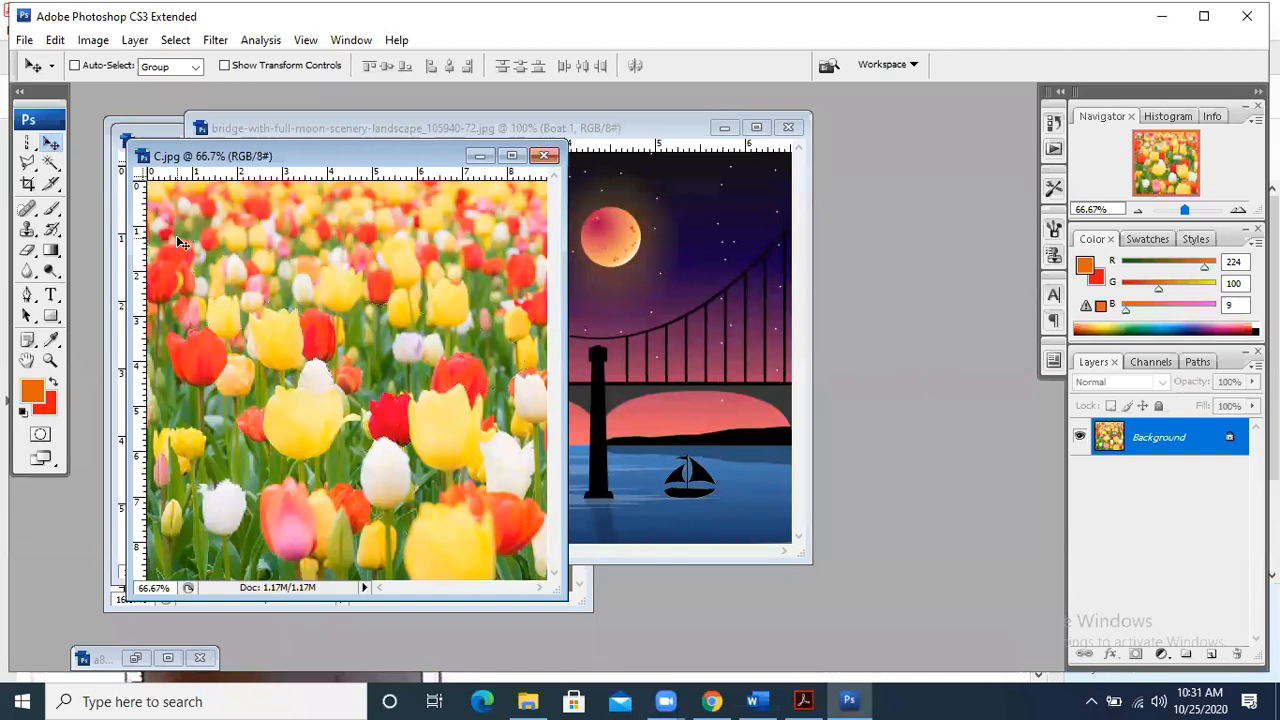
# - Outline the central tulips with a many-sided Polygonal Lasso selection, about 4.5 by 4.5 ruler units
pyautogui.click(29, 162)
pyautogui.click(88, 180)
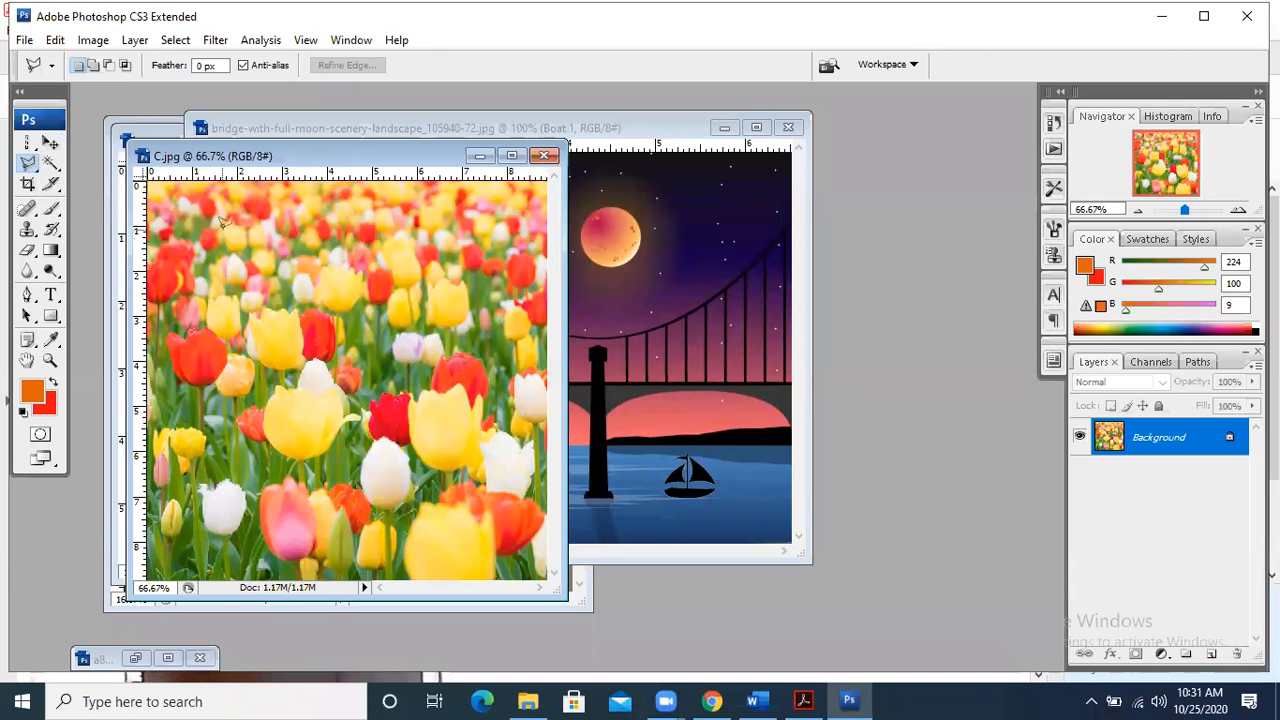
pyautogui.click(224, 211)
pyautogui.click(340, 222)
pyautogui.click(425, 278)
pyautogui.click(428, 356)
pyautogui.click(402, 388)
pyautogui.click(352, 420)
pyautogui.click(278, 400)
pyautogui.click(248, 345)
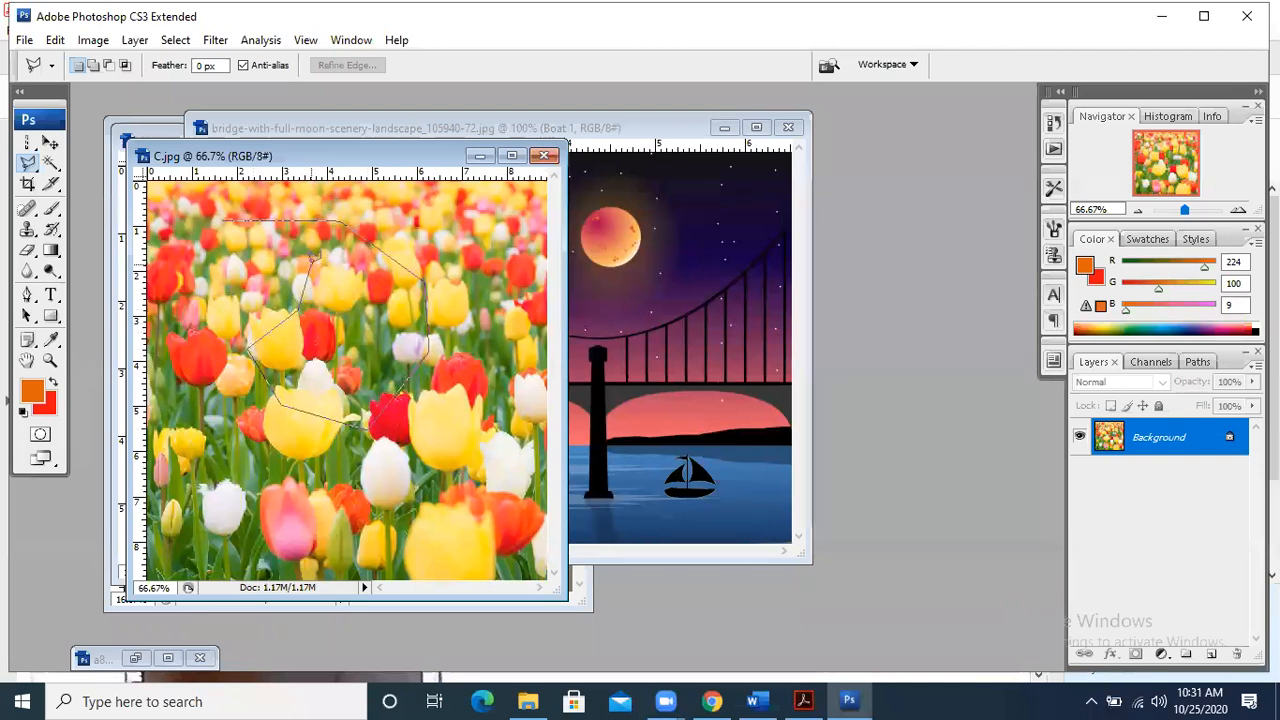
pyautogui.click(308, 267)
pyautogui.click(226, 212)
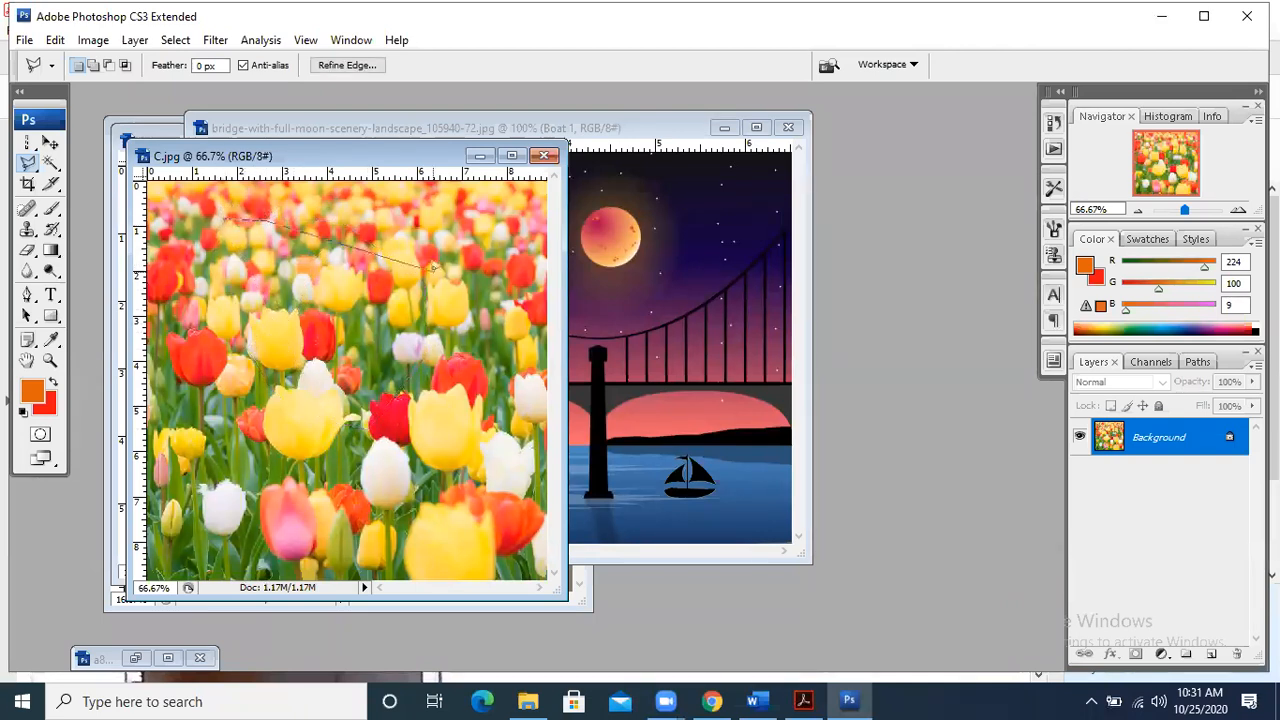
# - Make an angular Polygonal Lasso selection from the upper-left tulips to the pale tulips near the center and past the image's right edge
pyautogui.click(434, 268)
pyautogui.click(388, 364)
pyautogui.doubleClick(885, 212)
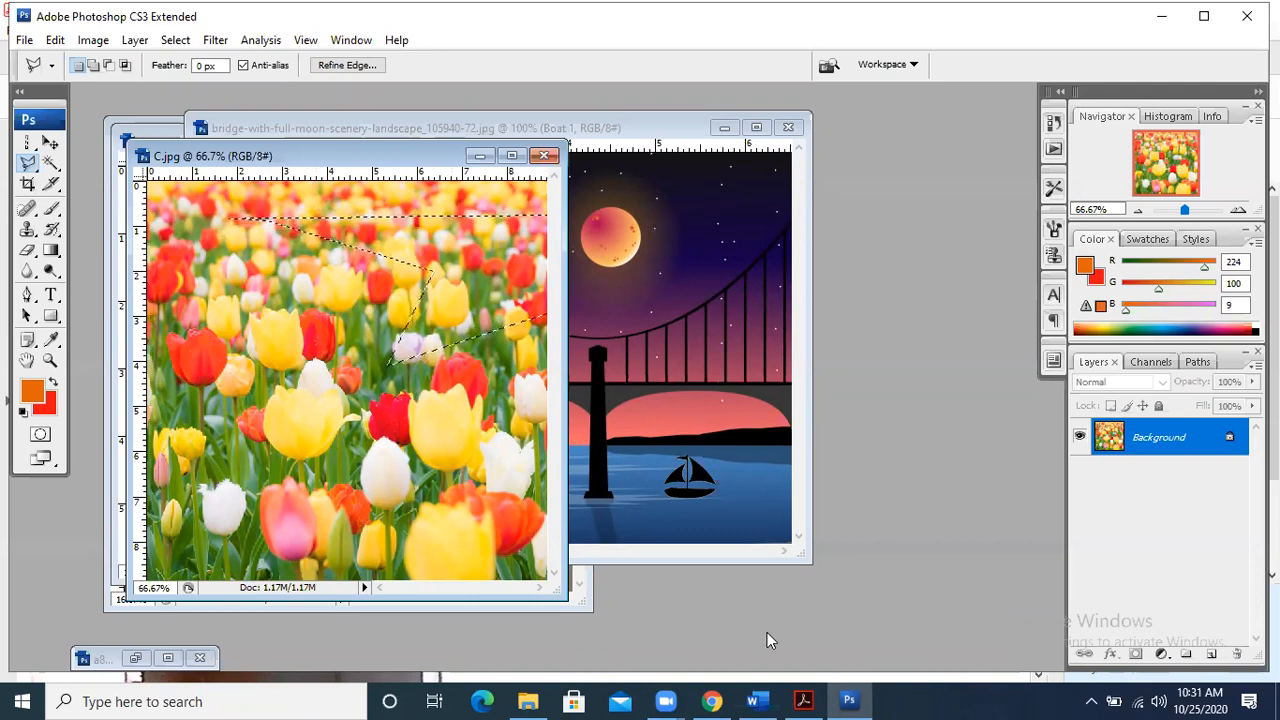
pyautogui.click(665, 701)
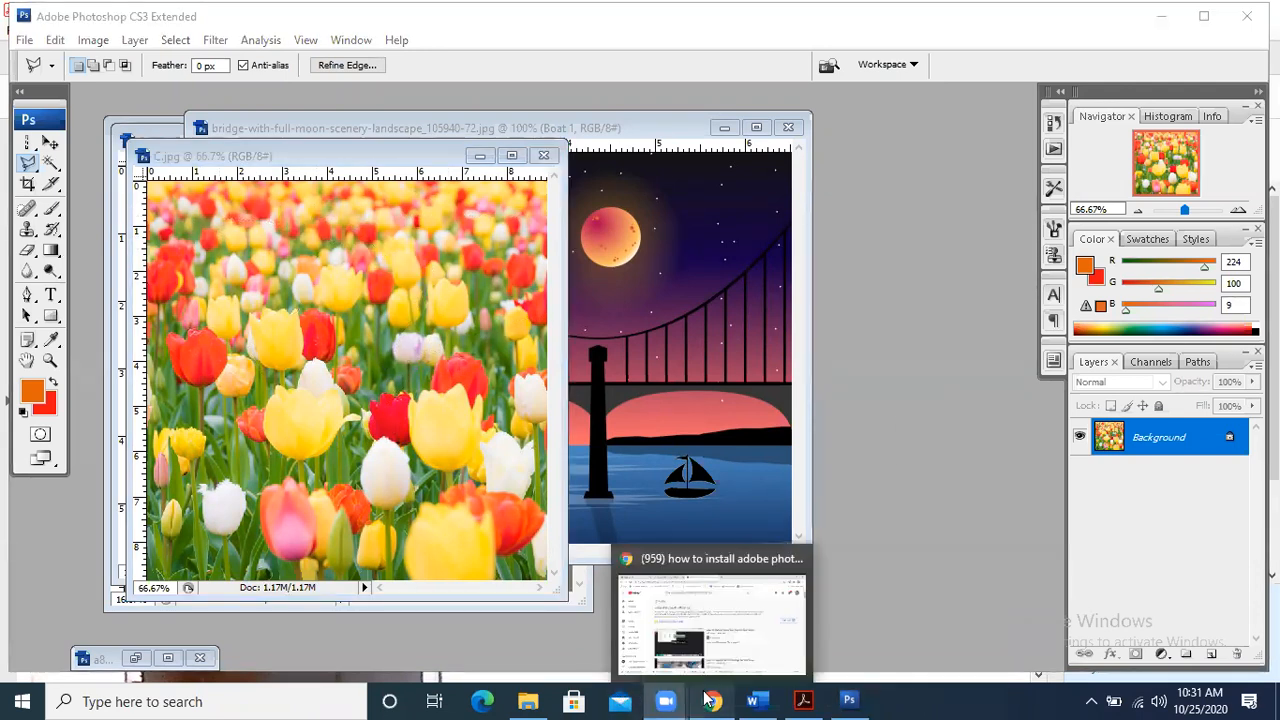
pyautogui.click(708, 699)
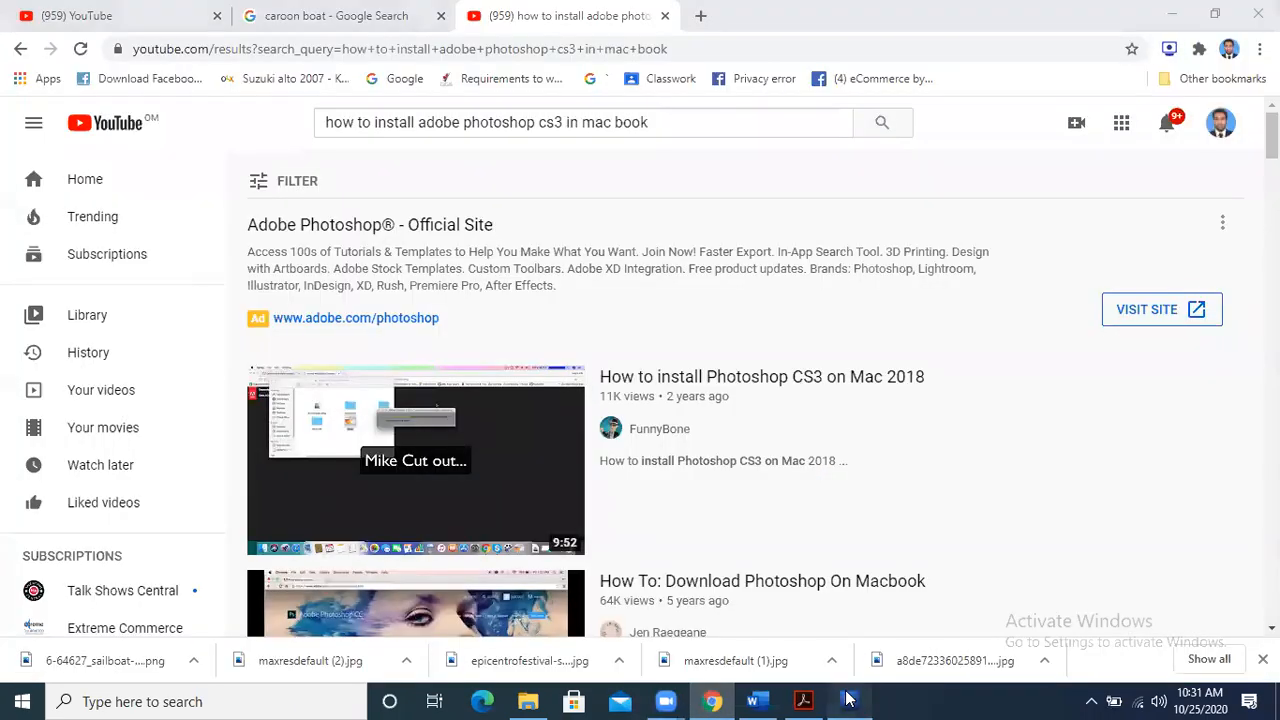
pyautogui.click(700, 699)
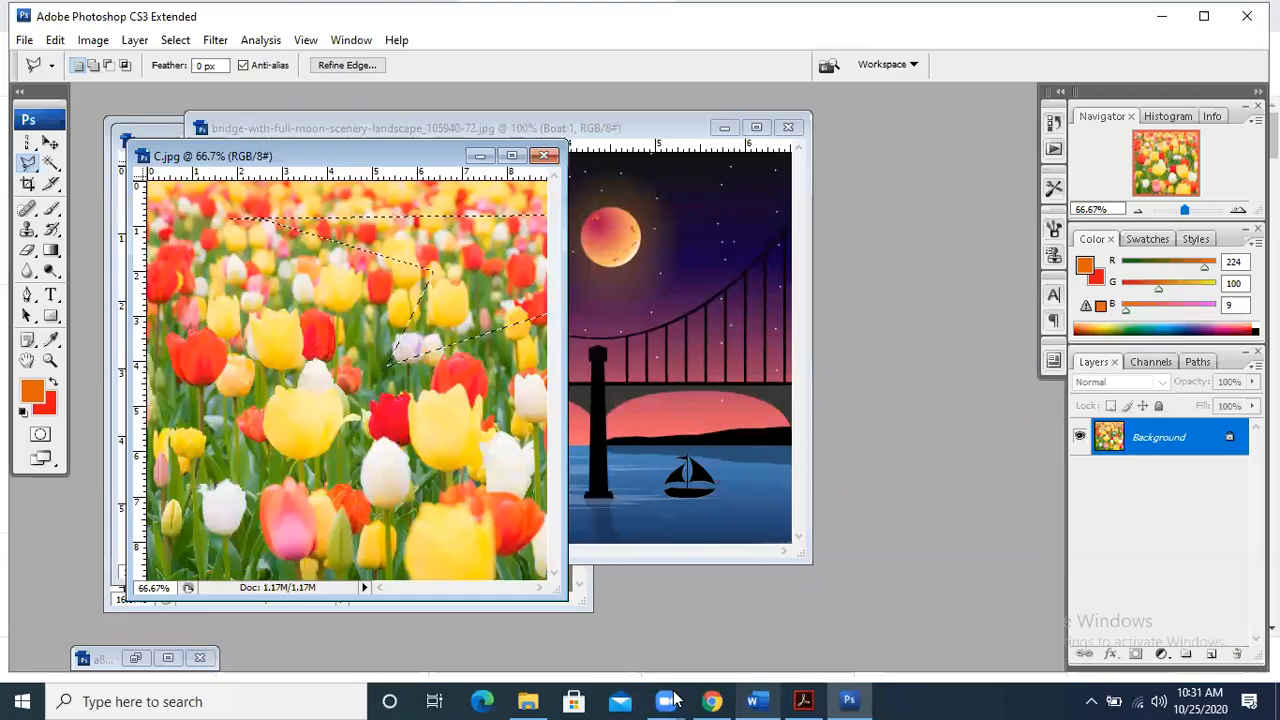
# - Switch to the chapter PDF in Acrobat and read the Painting Tools section through the first Brush Tool steps
pyautogui.click(723, 613)
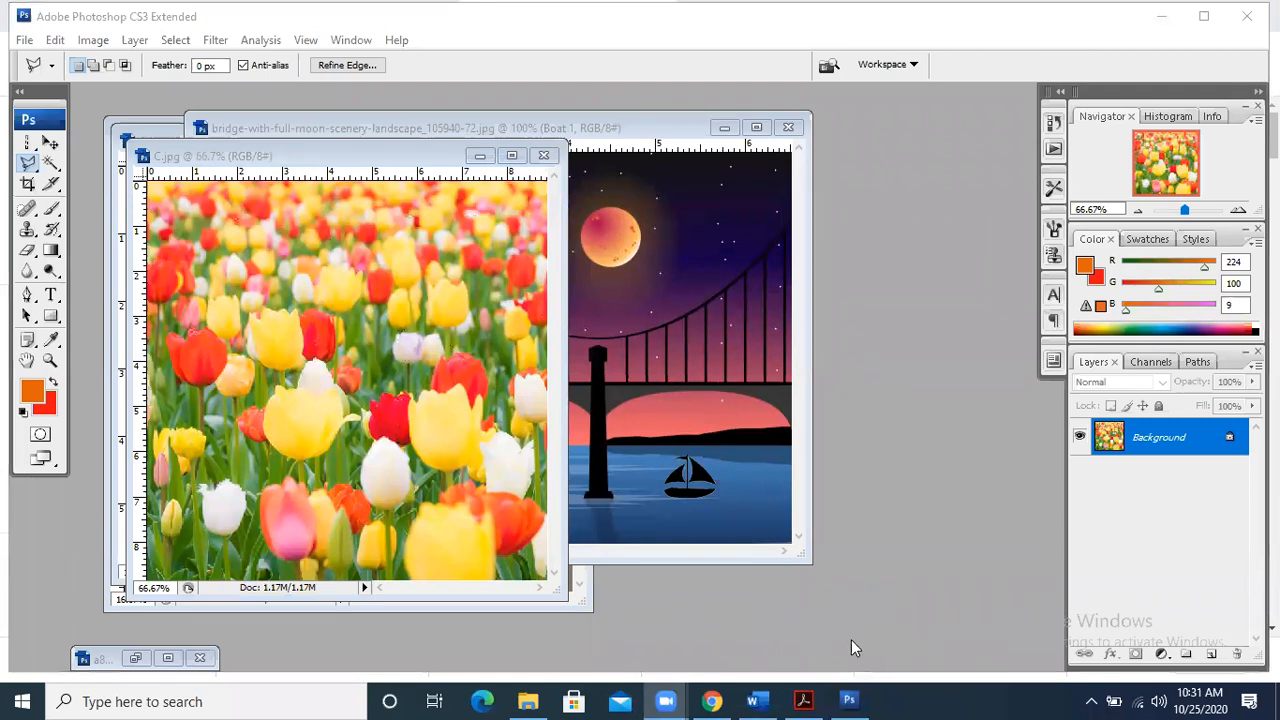
pyautogui.click(851, 639)
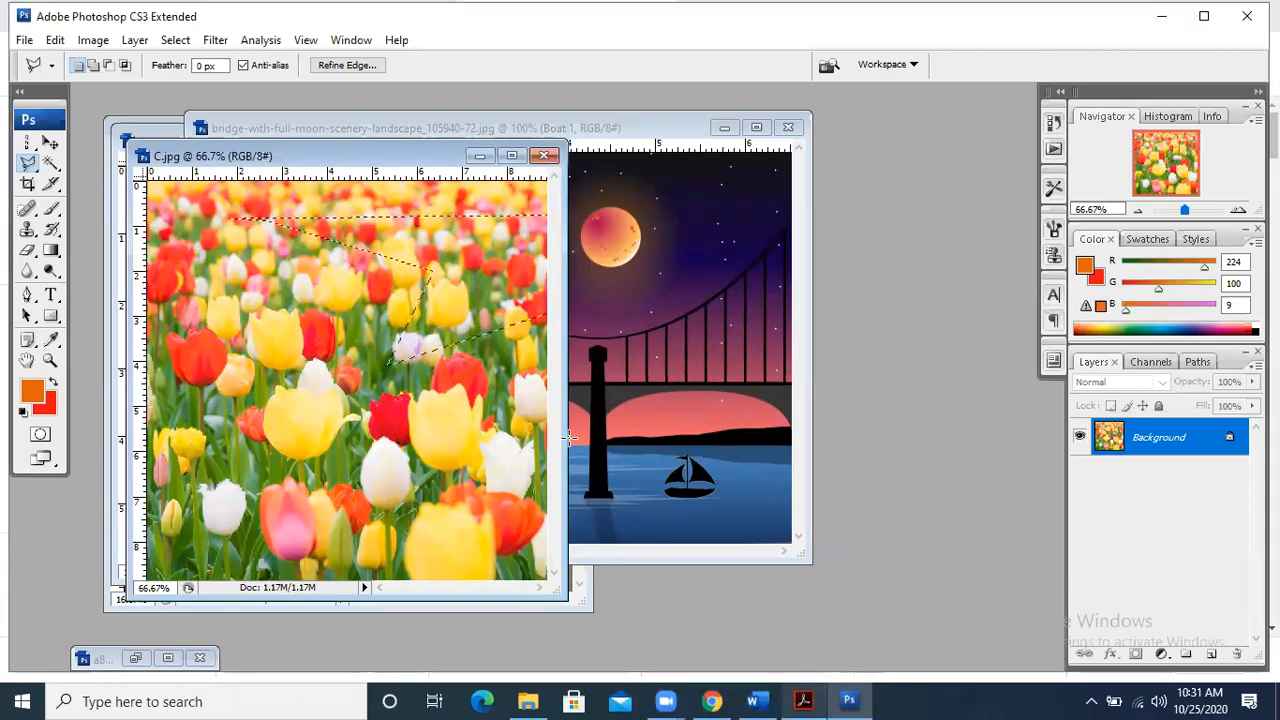
pyautogui.hotkey('alt', 'Tab')
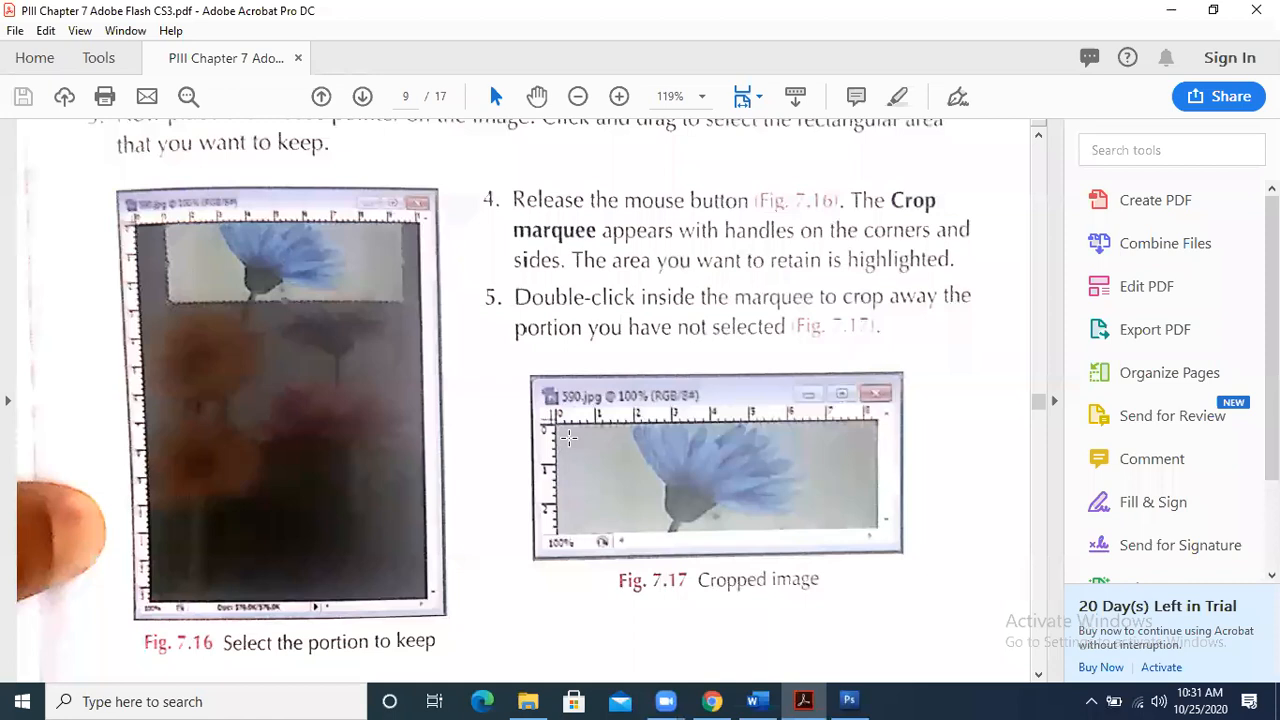
pyautogui.scroll(-5, 568, 438)
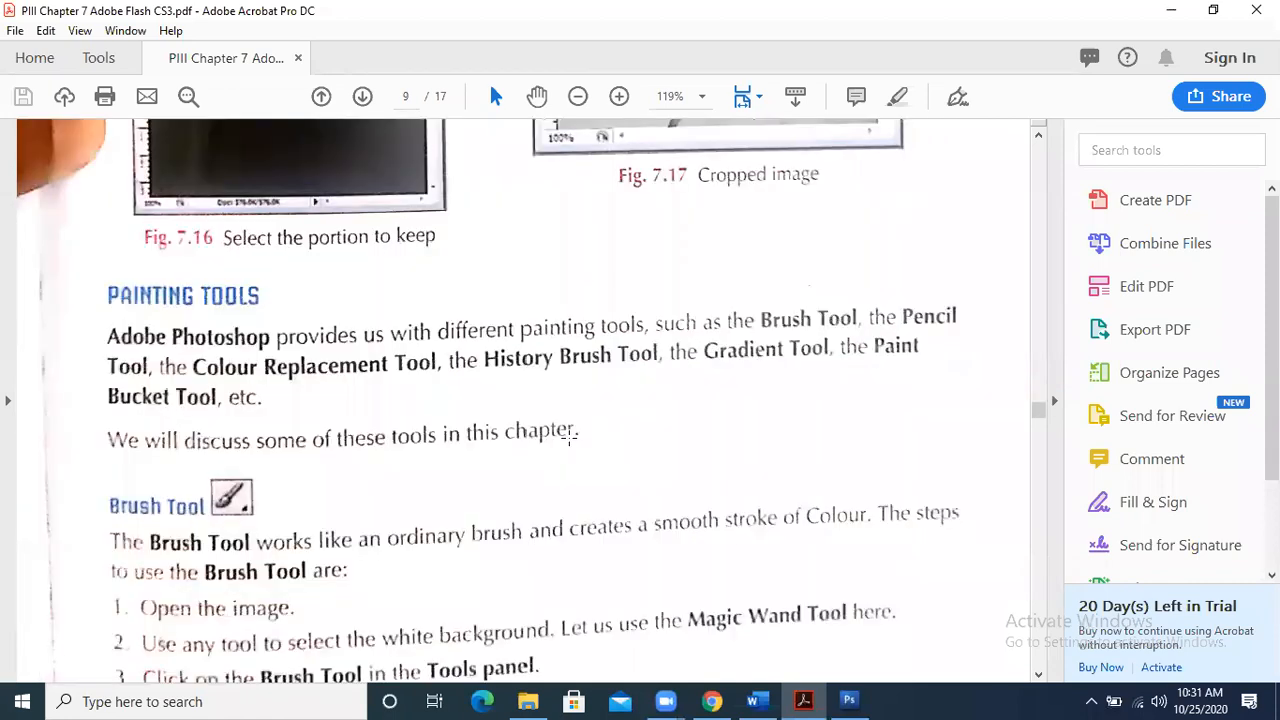
pyautogui.scroll(-1, 568, 437)
pyautogui.scroll(-3, 568, 437)
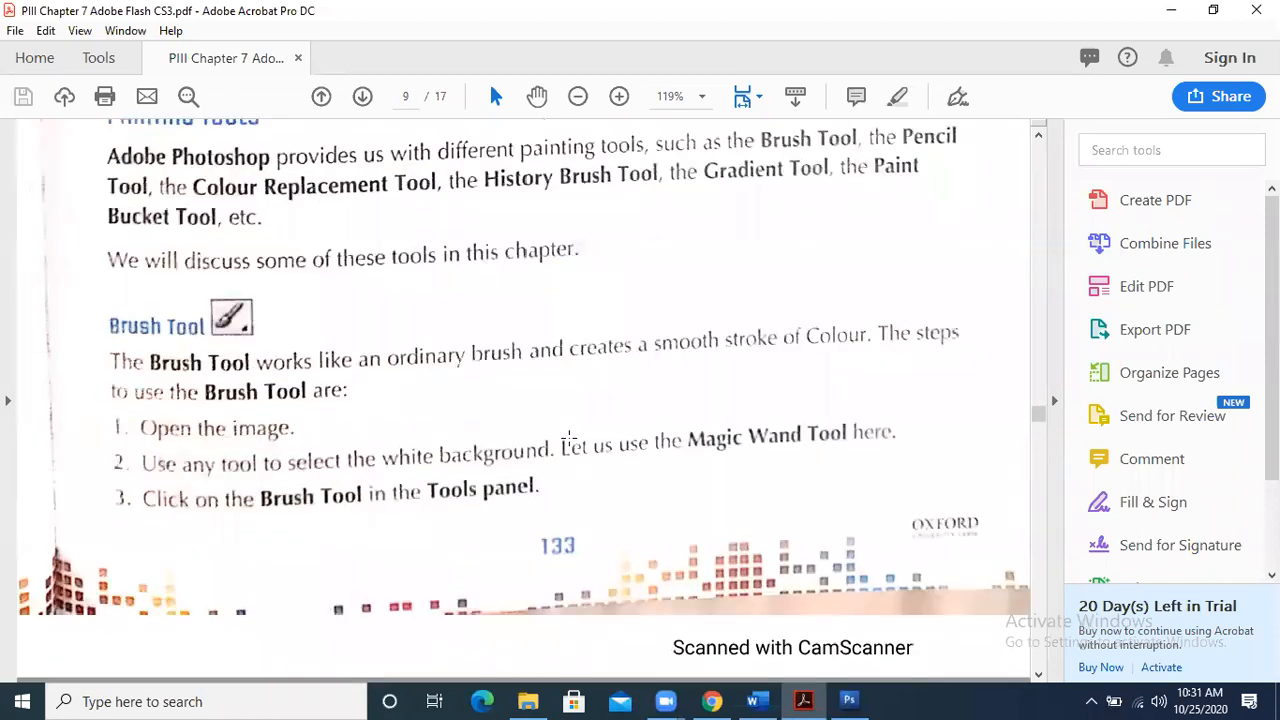
pyautogui.scroll(1, 568, 437)
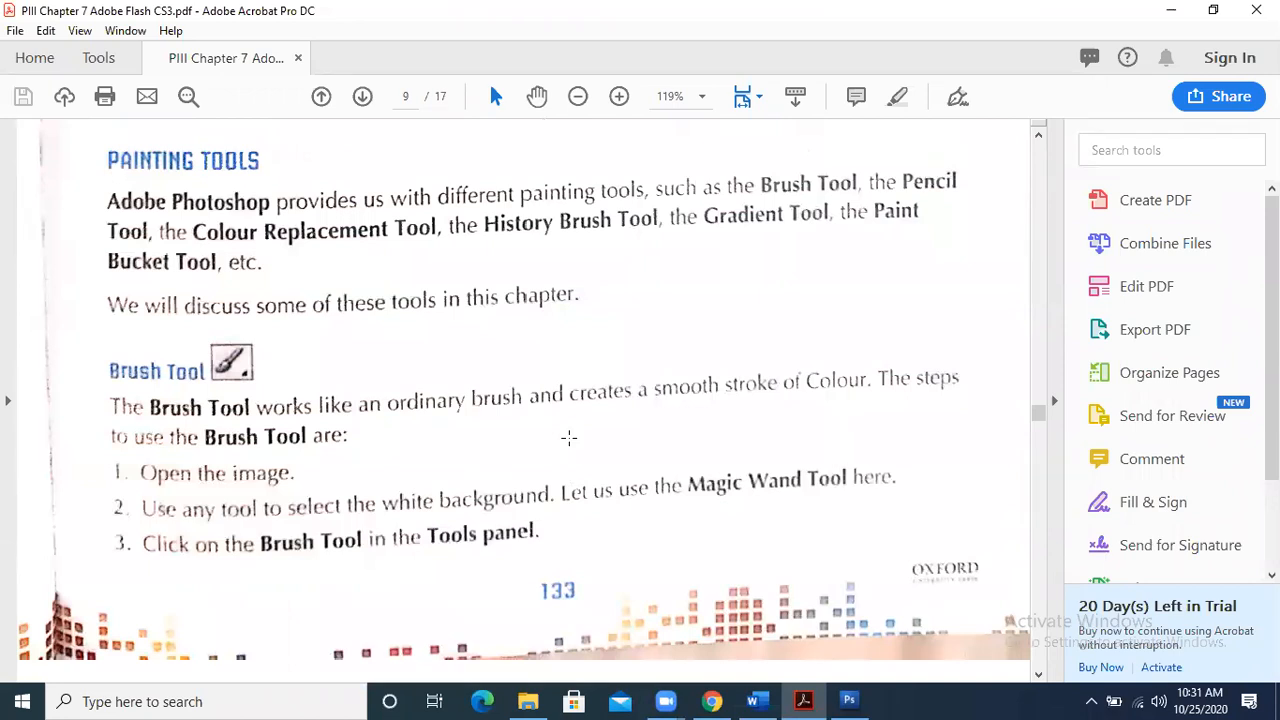
# - Switch to Photoshop, try a new 100 by 79 pixel document in an enlarged window, and close it
pyautogui.click(849, 700)
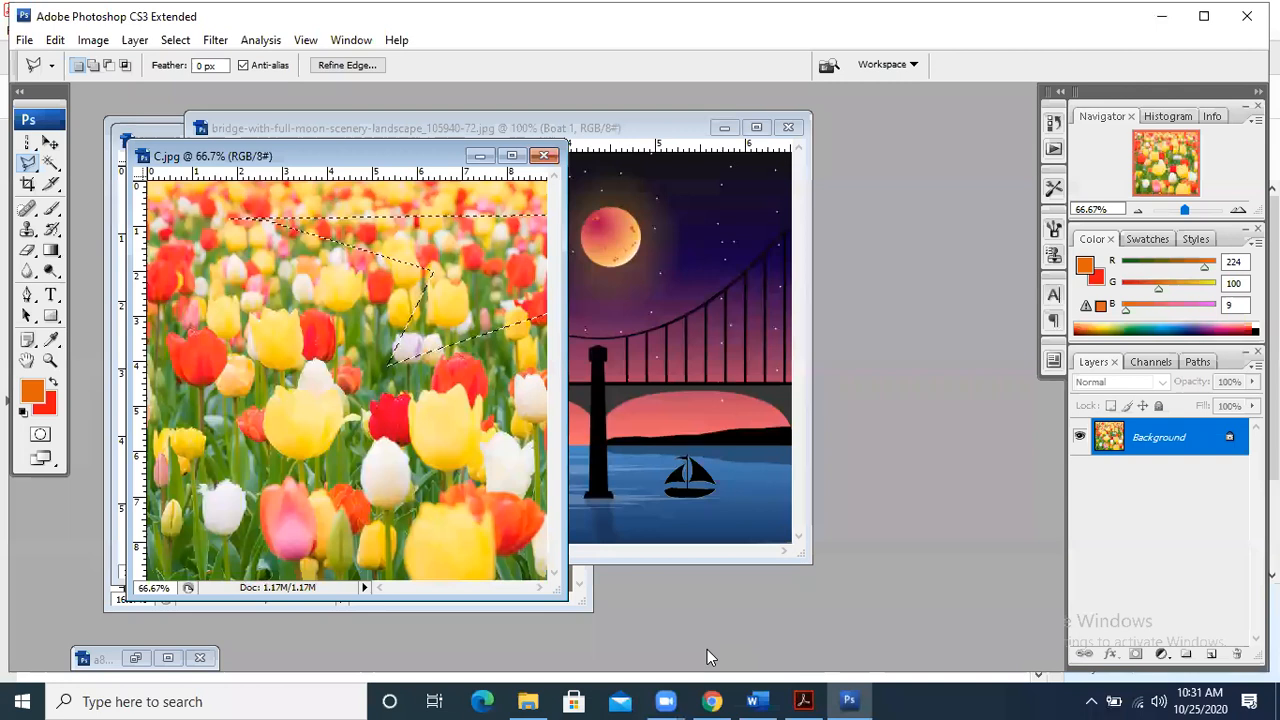
pyautogui.click(24, 40)
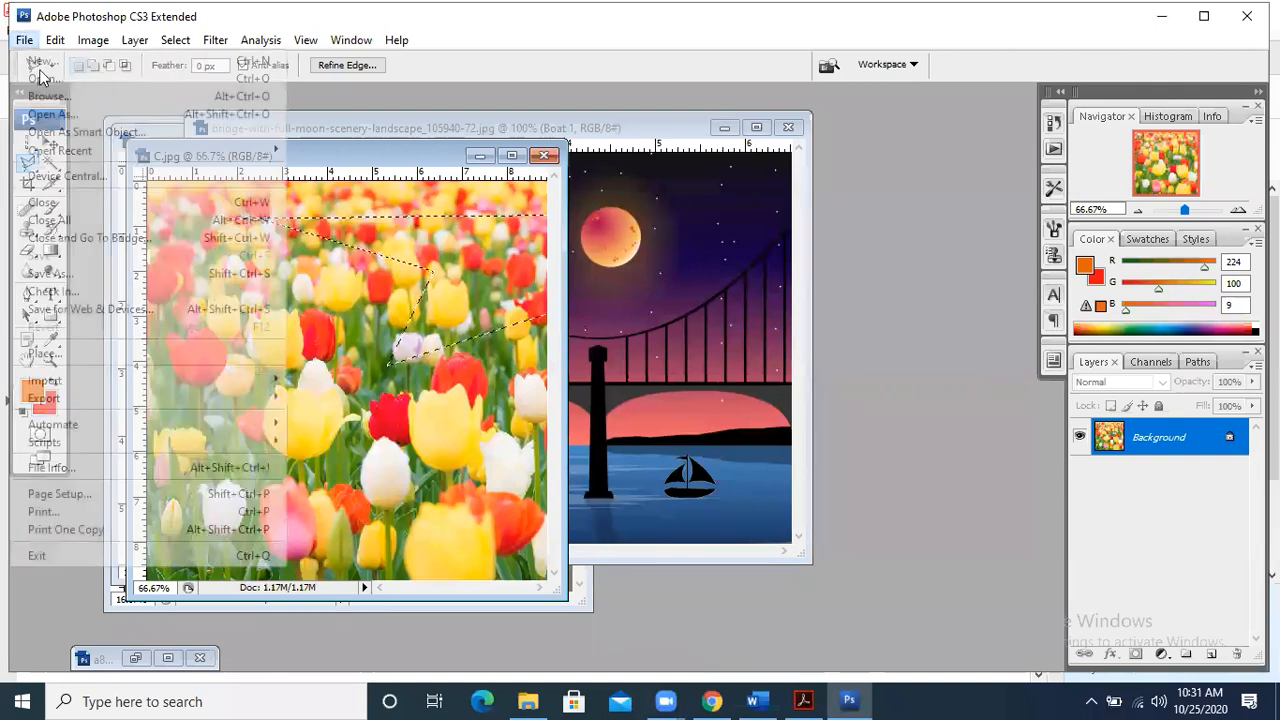
pyautogui.click(40, 57)
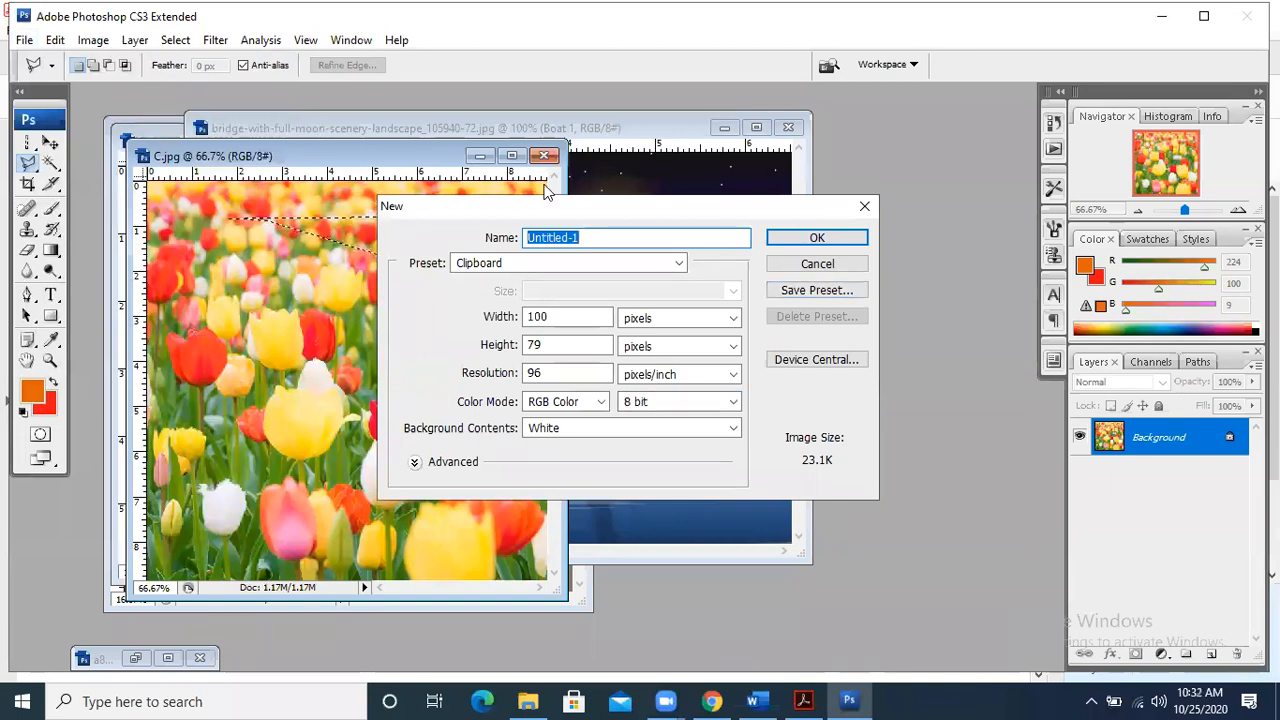
pyautogui.click(805, 240)
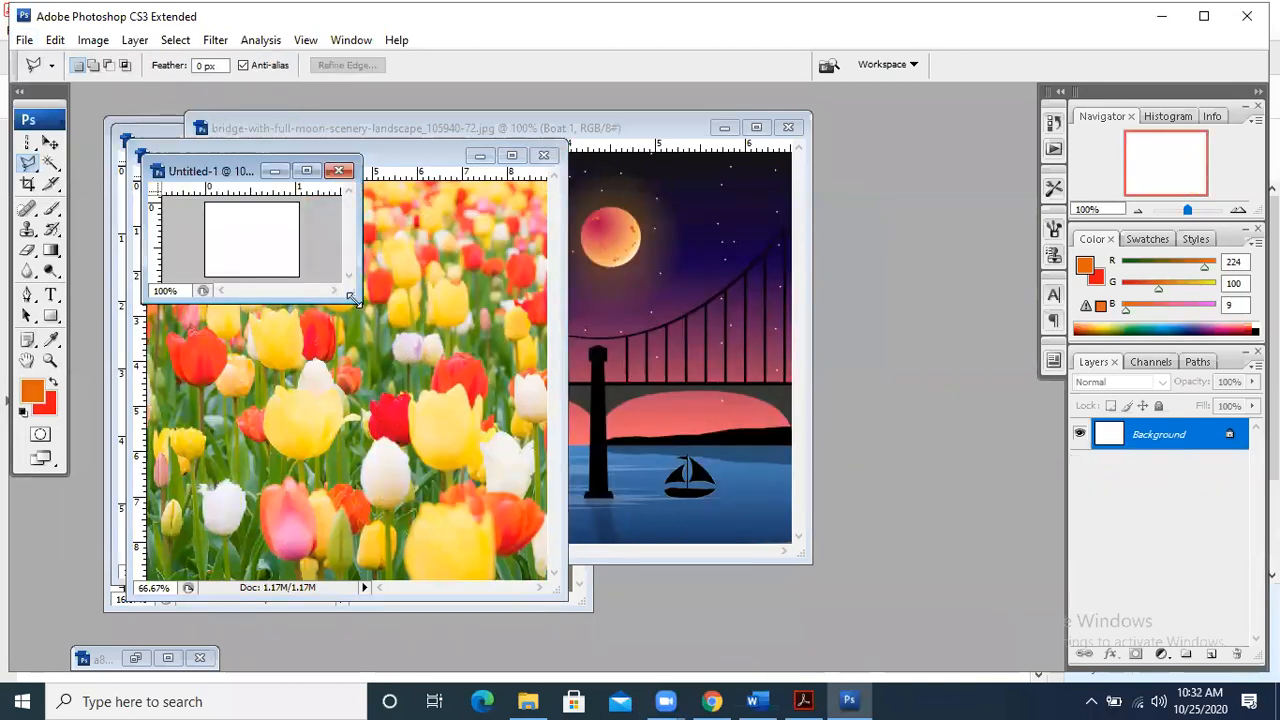
pyautogui.moveTo(352, 297); pyautogui.dragTo(806, 556)
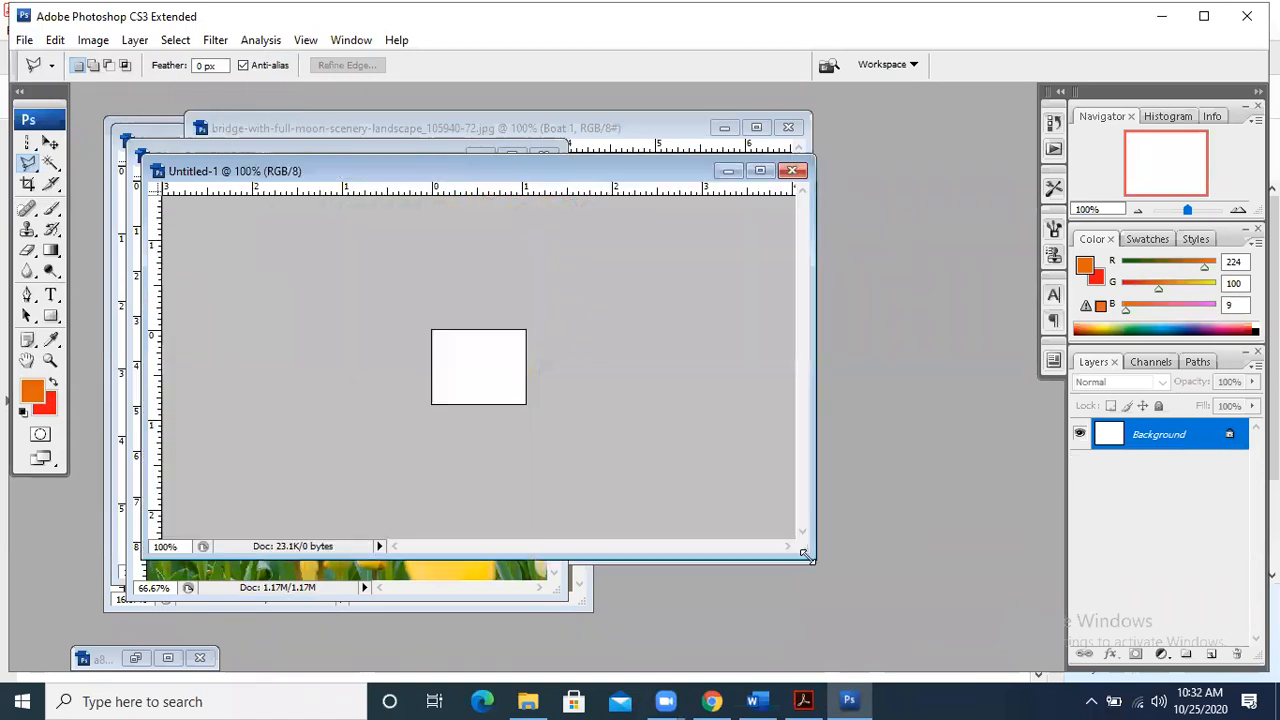
pyautogui.click(792, 170)
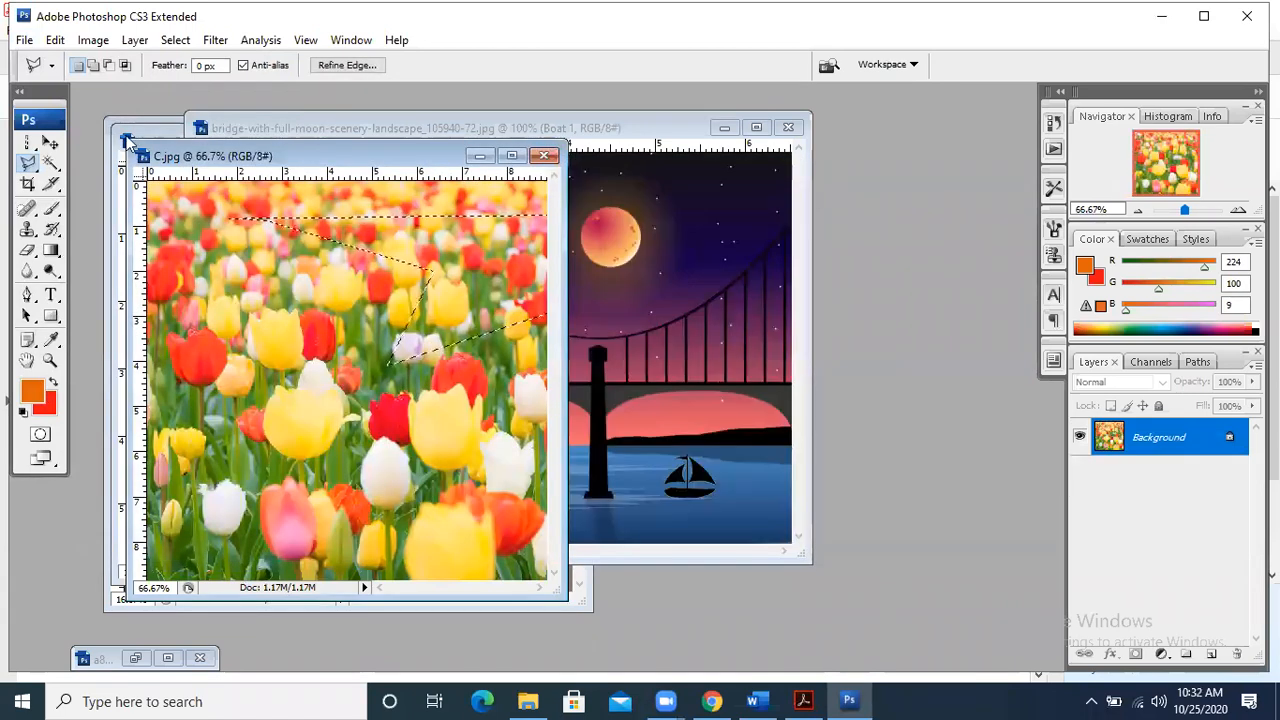
pyautogui.click(24, 40)
pyautogui.click(42, 82)
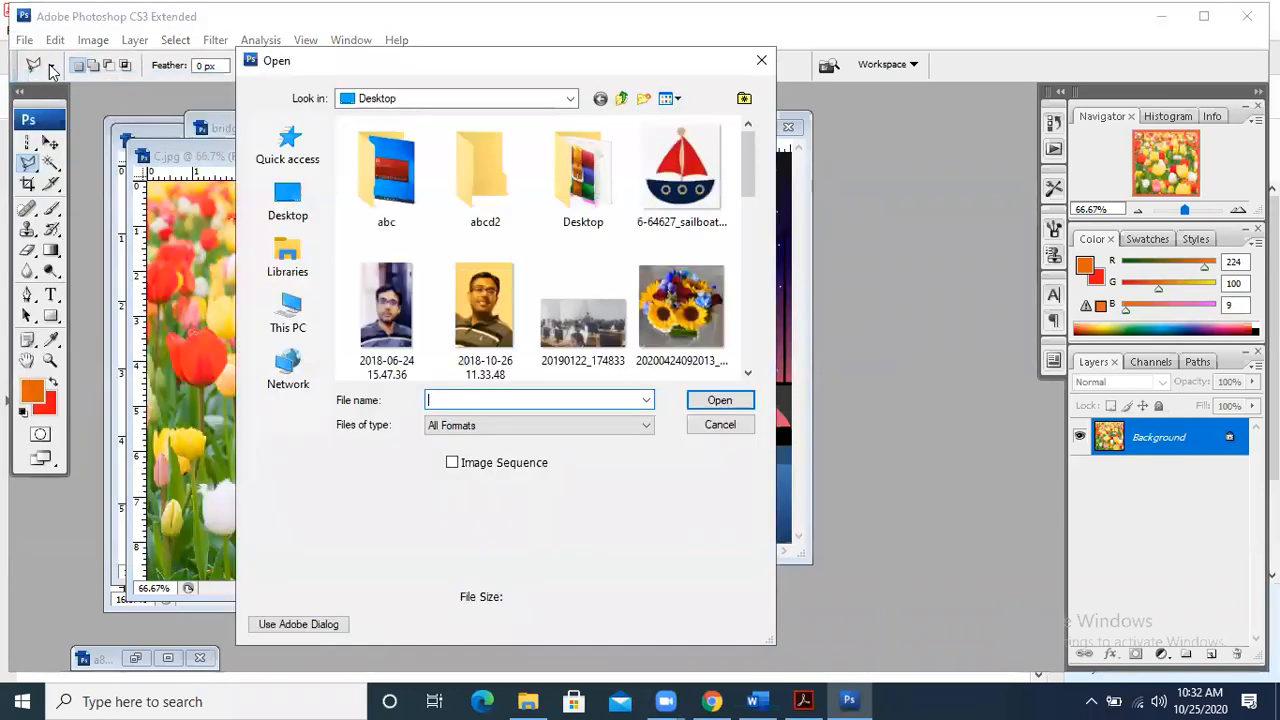
pyautogui.click(760, 61)
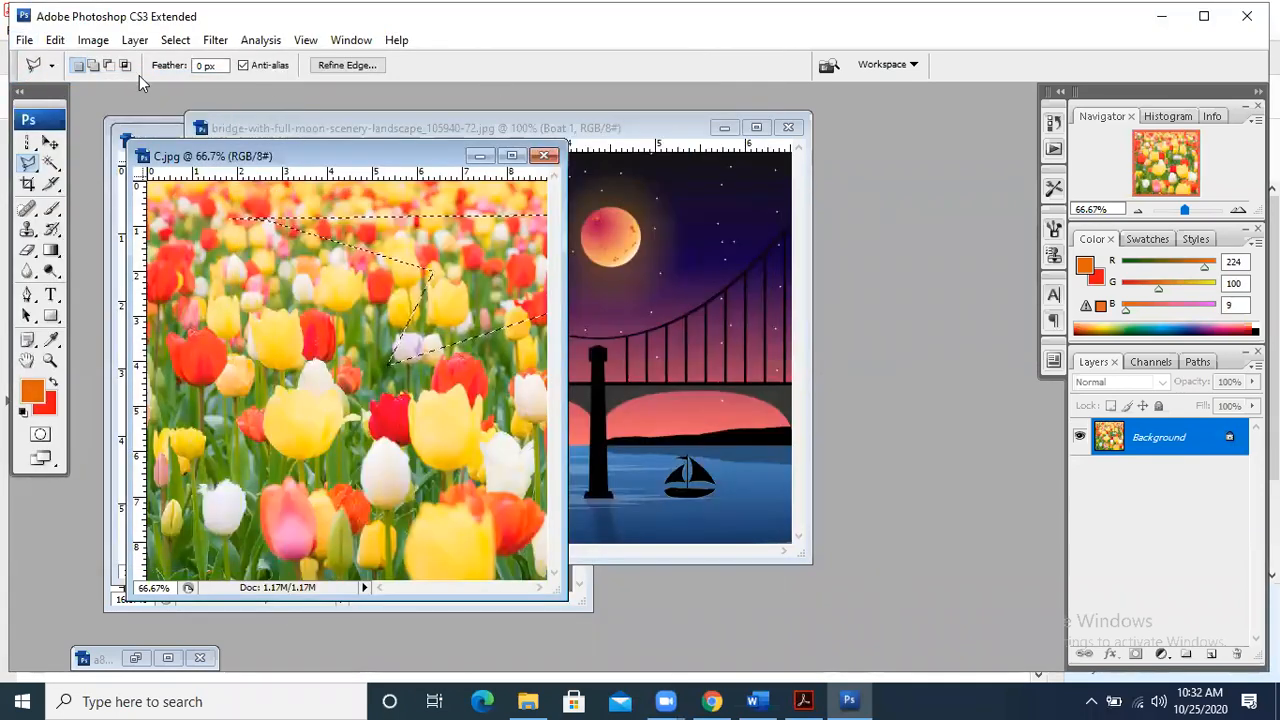
# - Try a new document 1.042 inches wide and 5 inches high at 7 pixels/inch, and close it
pyautogui.click(24, 40)
pyautogui.click(42, 63)
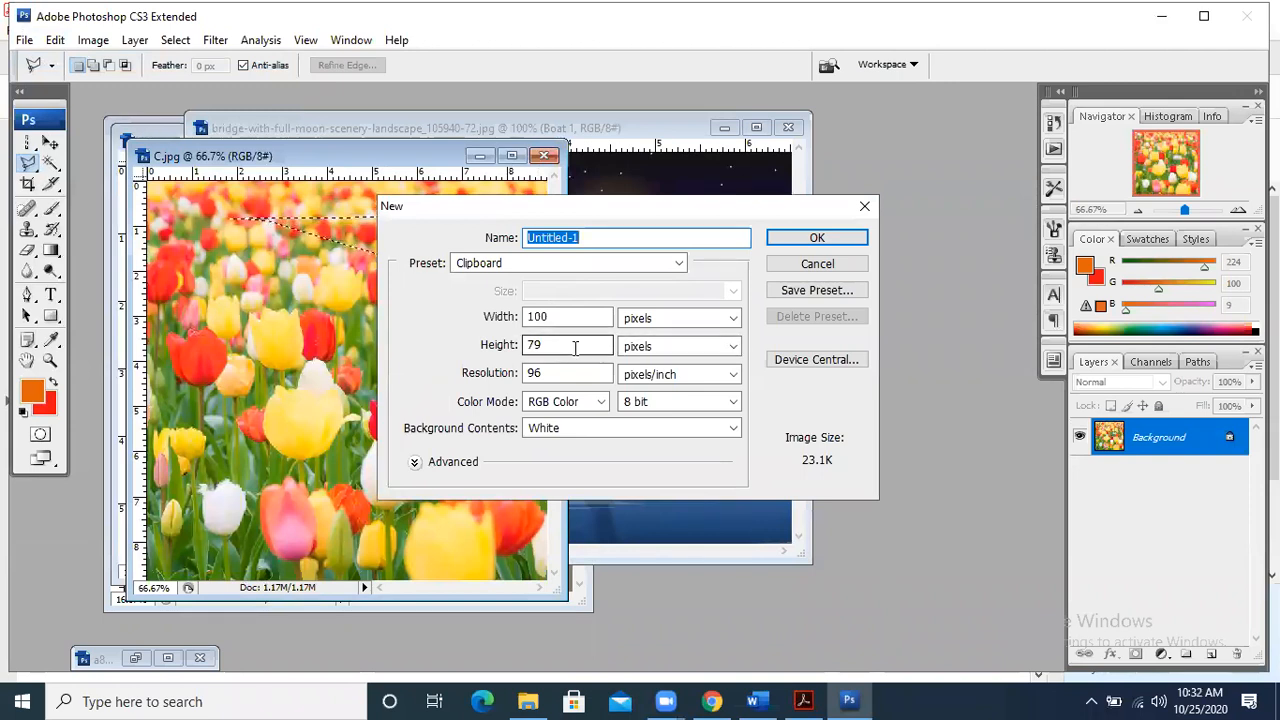
pyautogui.click(508, 349)
pyautogui.write('5')
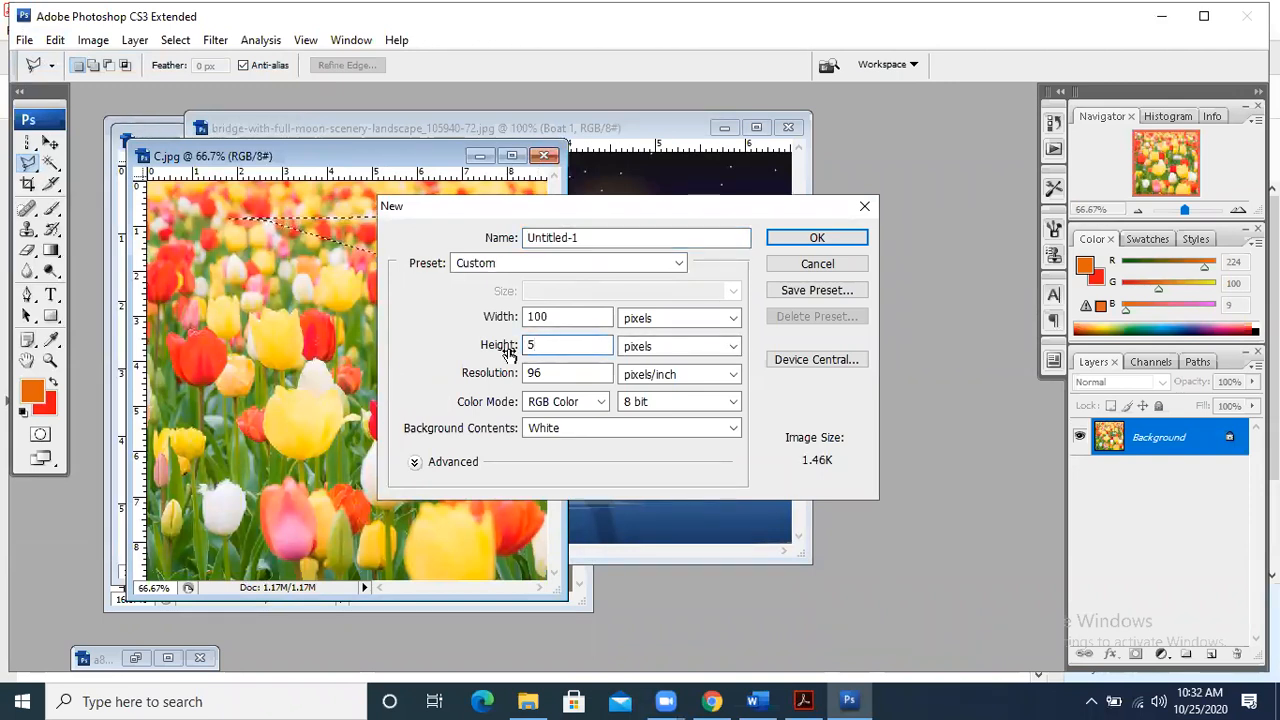
pyautogui.click(736, 348)
pyautogui.click(638, 380)
pyautogui.click(478, 376)
pyautogui.write('7')
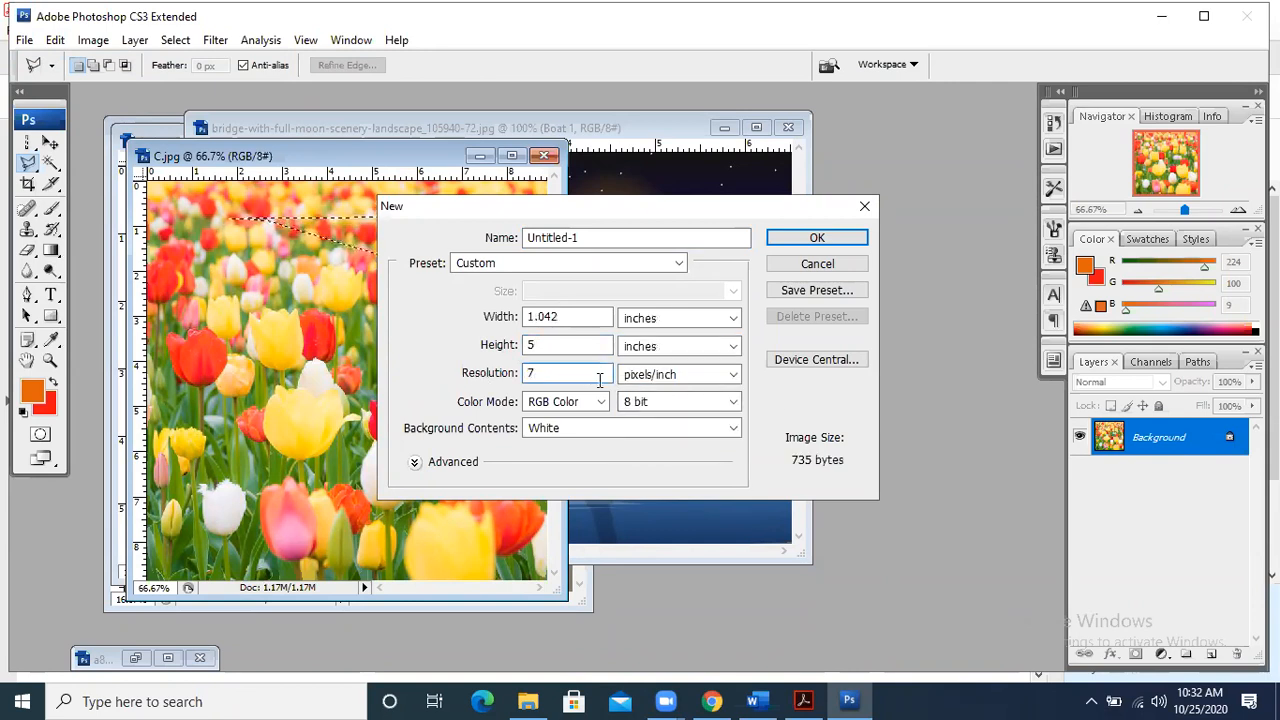
pyautogui.click(697, 375)
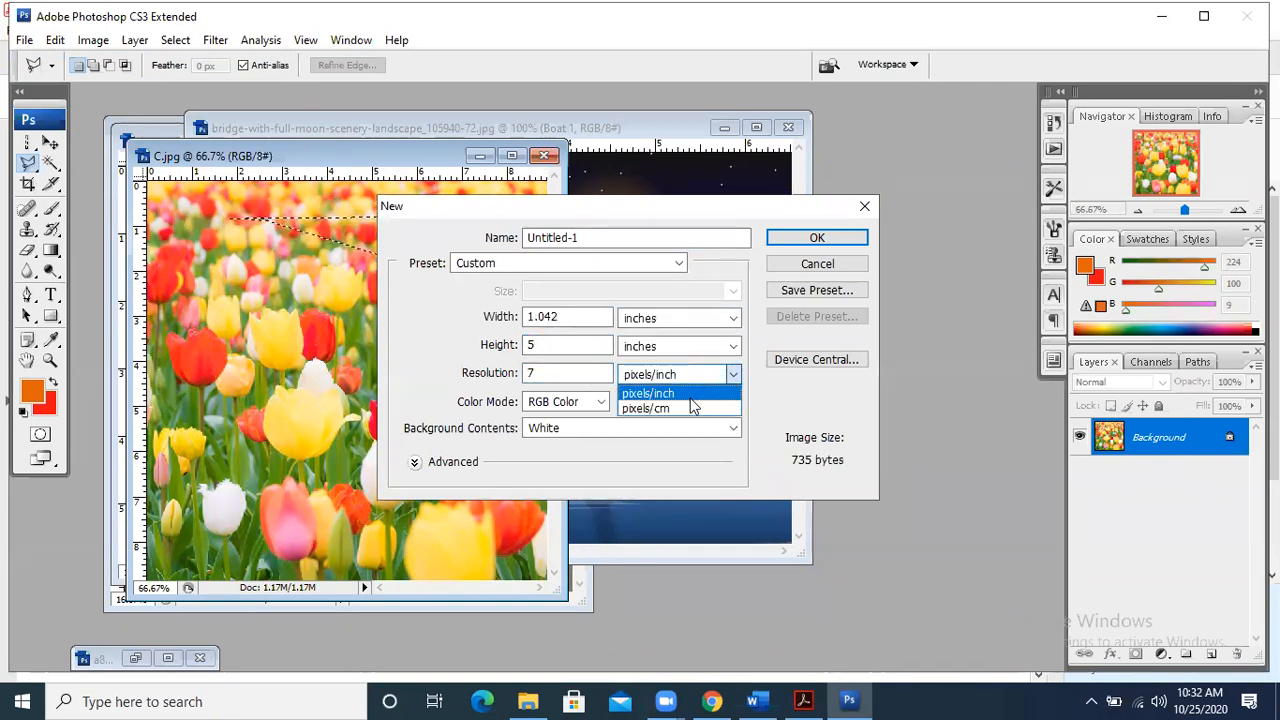
pyautogui.click(692, 392)
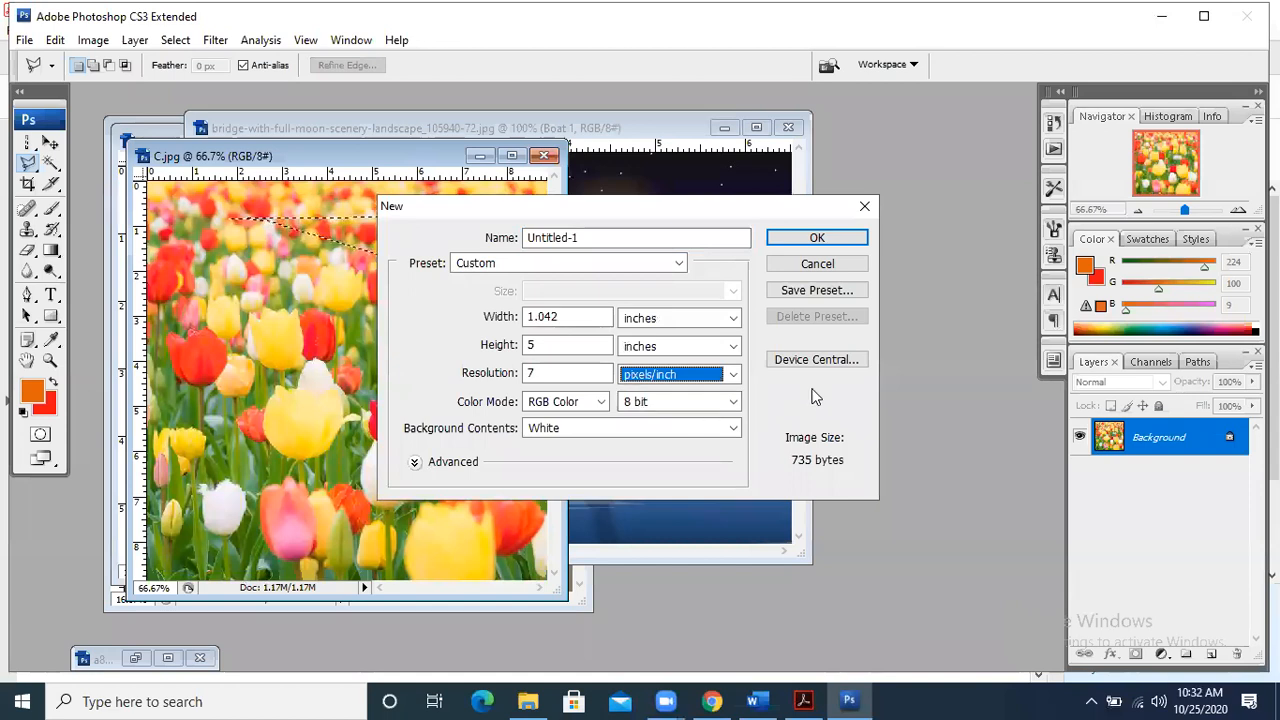
pyautogui.click(815, 238)
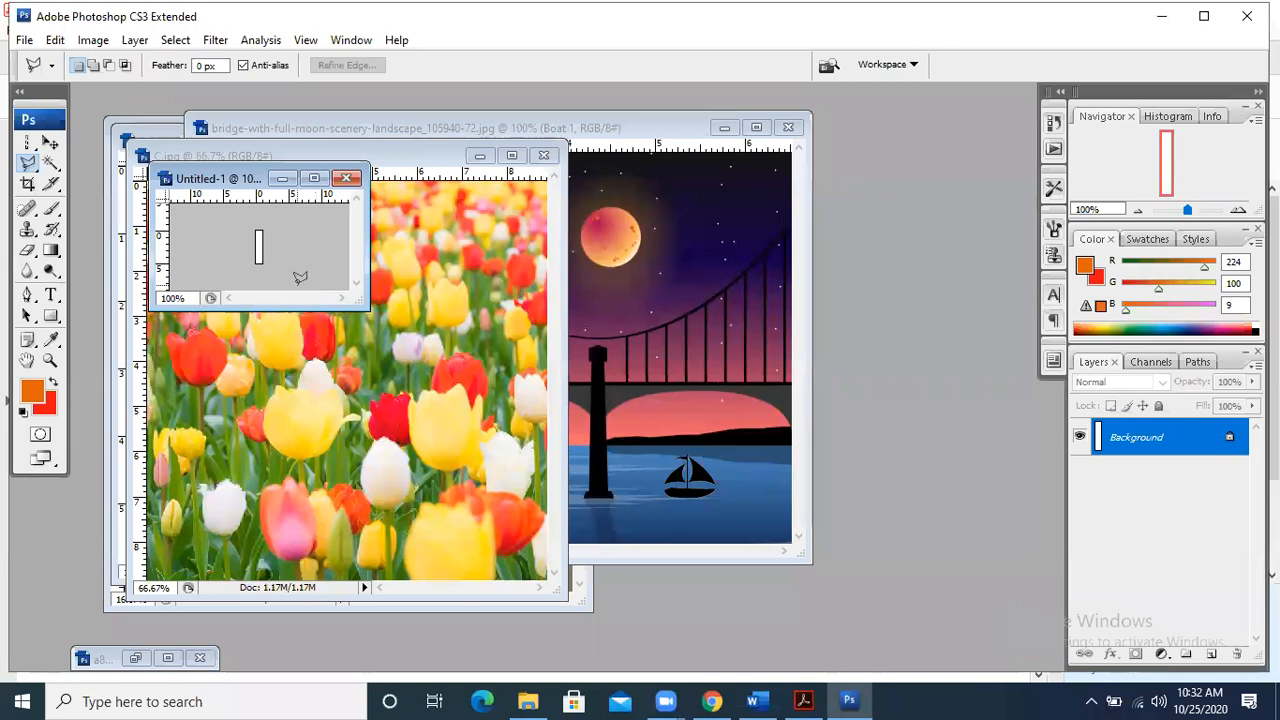
pyautogui.click(346, 178)
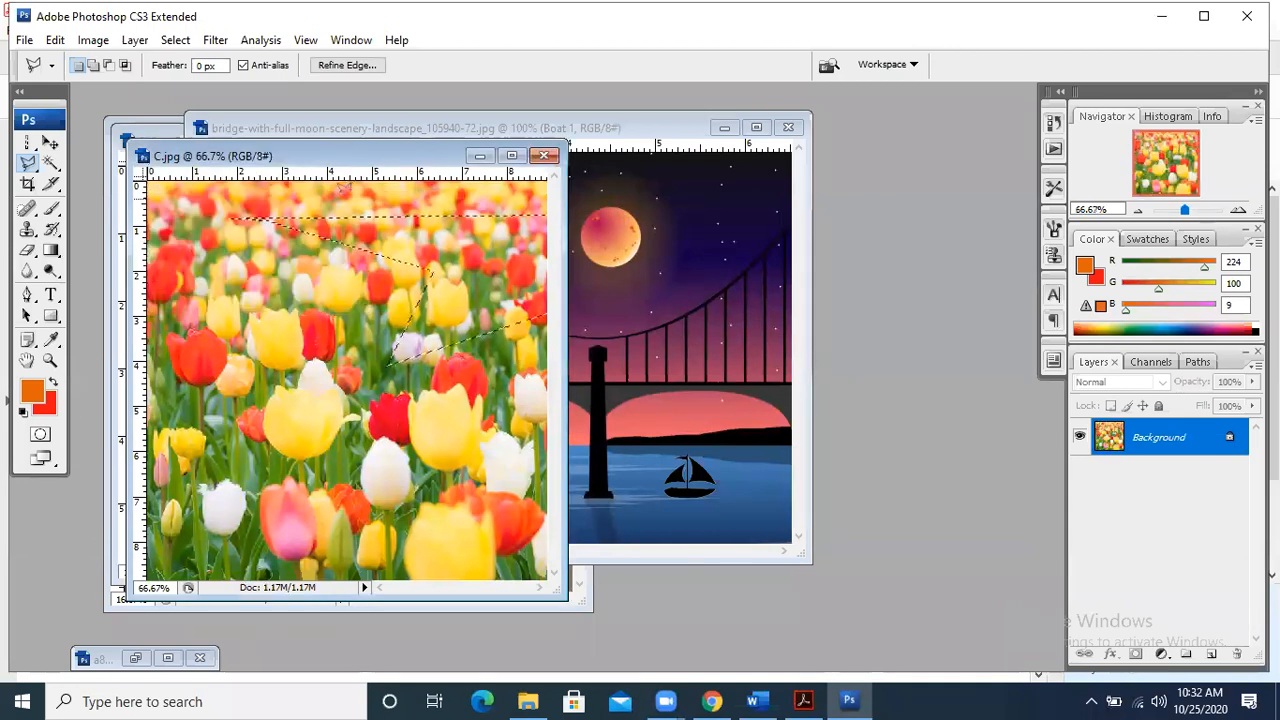
# - Create a new white RGB document 5 inches wide and 7 inches high at 96 pixels/inch
pyautogui.click(26, 40)
pyautogui.click(42, 63)
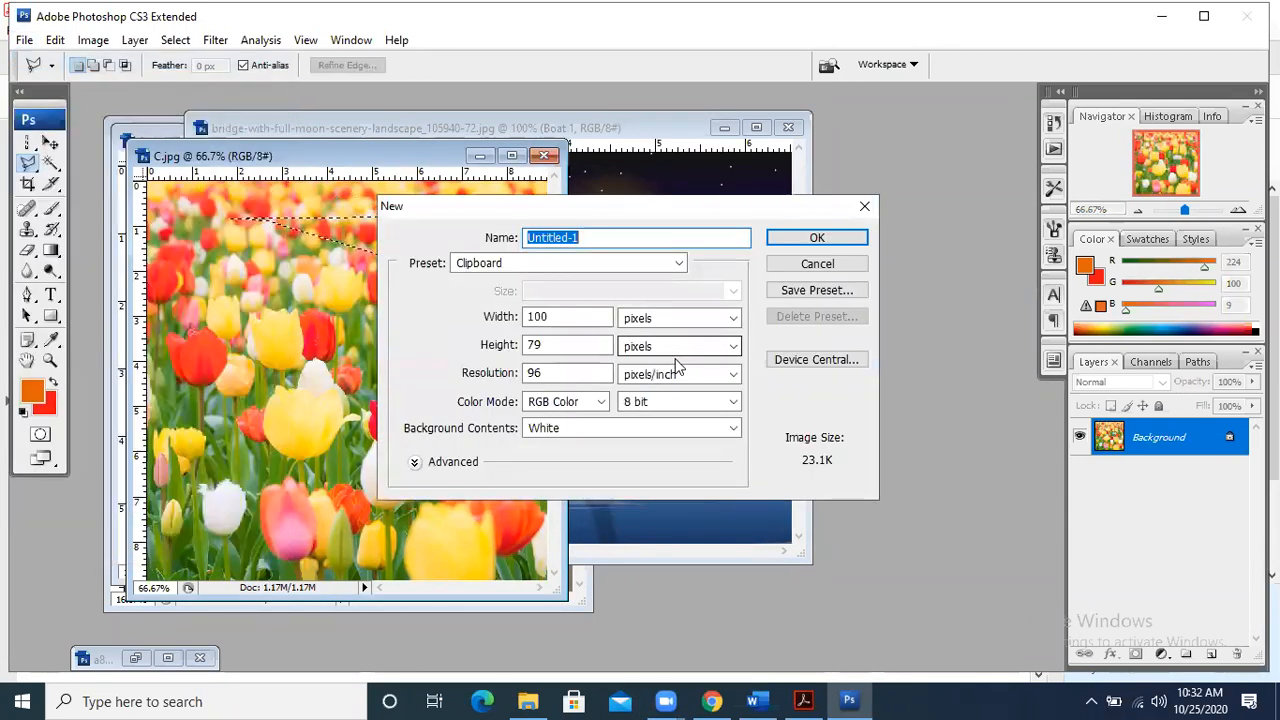
pyautogui.click(688, 373)
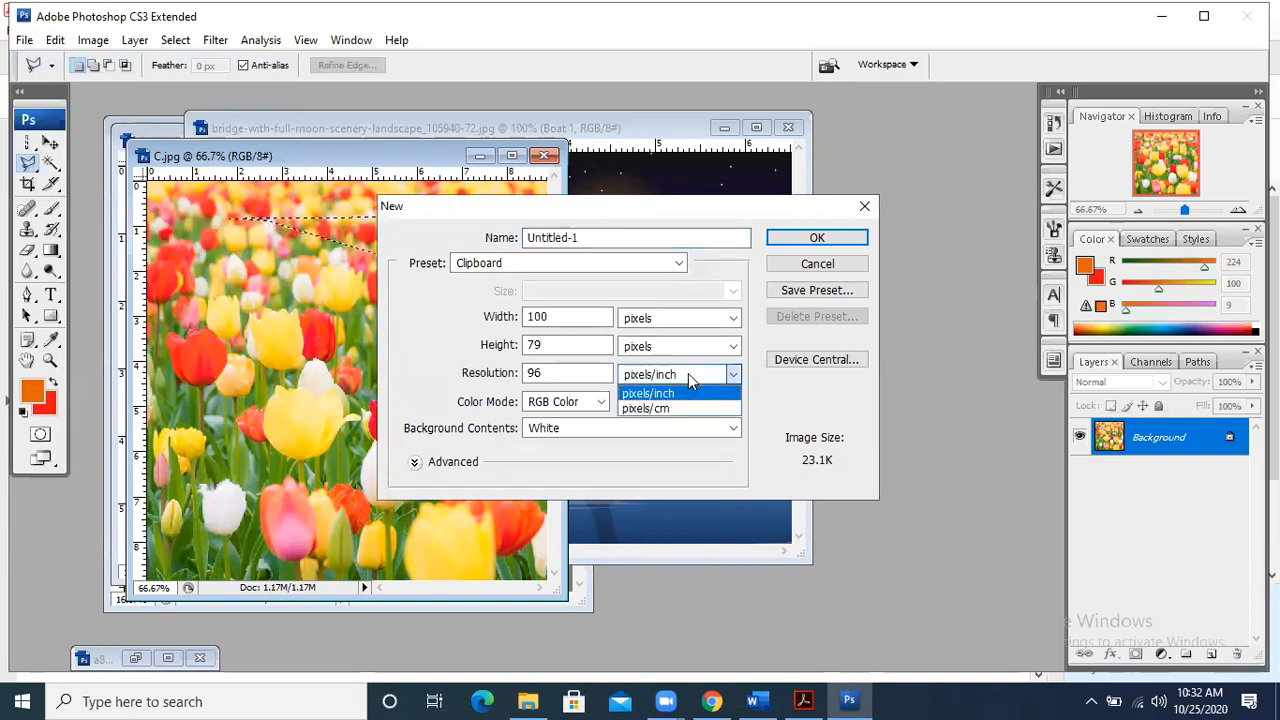
pyautogui.click(688, 373)
pyautogui.click(705, 319)
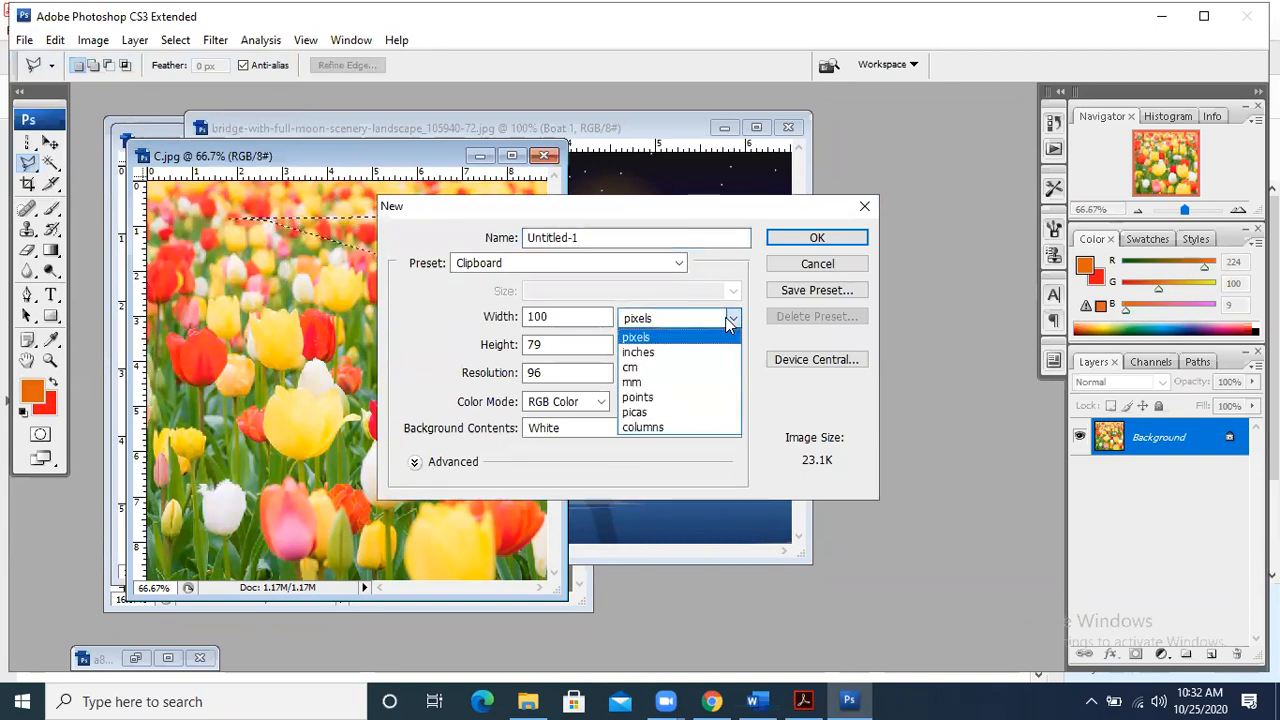
pyautogui.click(680, 349)
pyautogui.hotkey('shift', 'Tab')
pyautogui.write('5')
pyautogui.press('Tab')
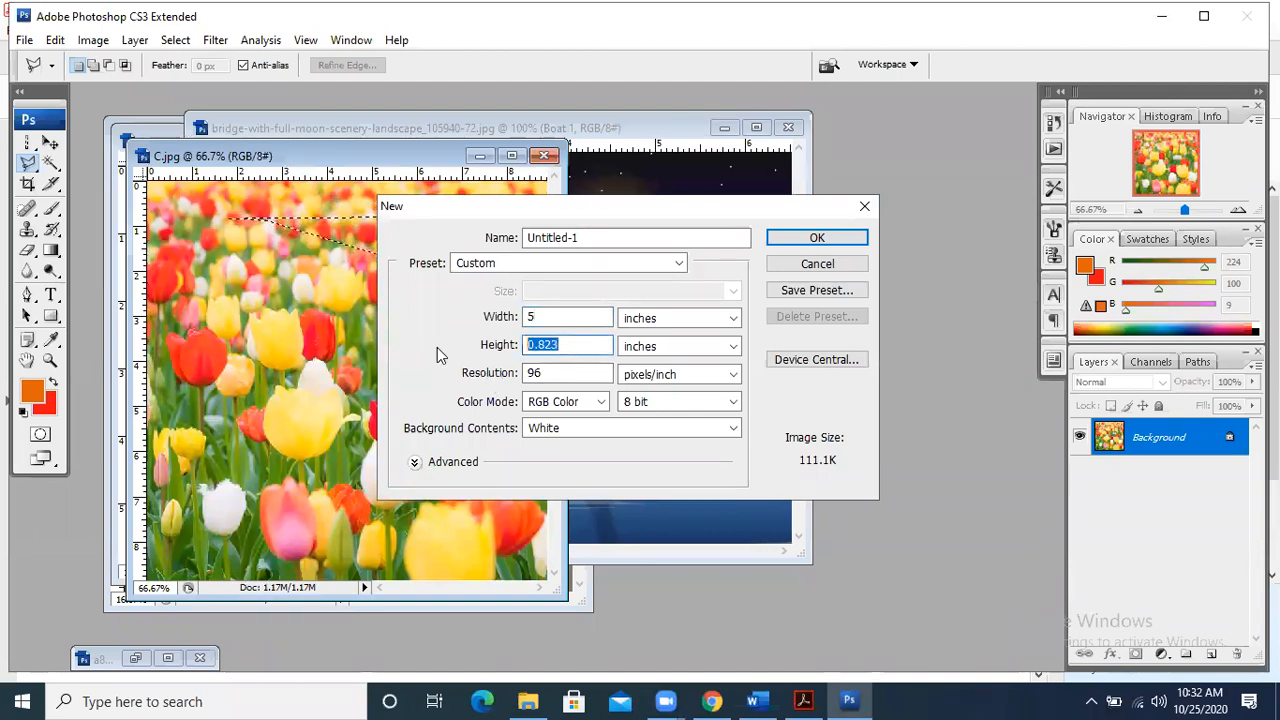
pyautogui.write('7')
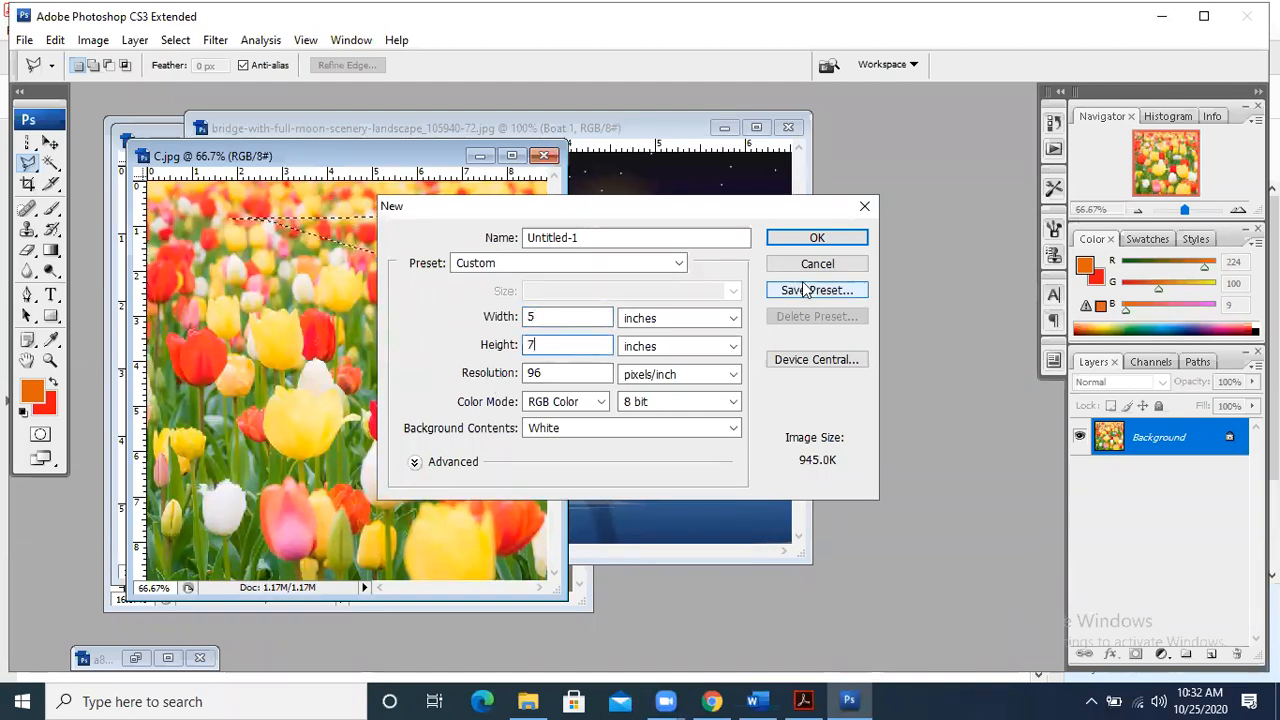
pyautogui.click(803, 242)
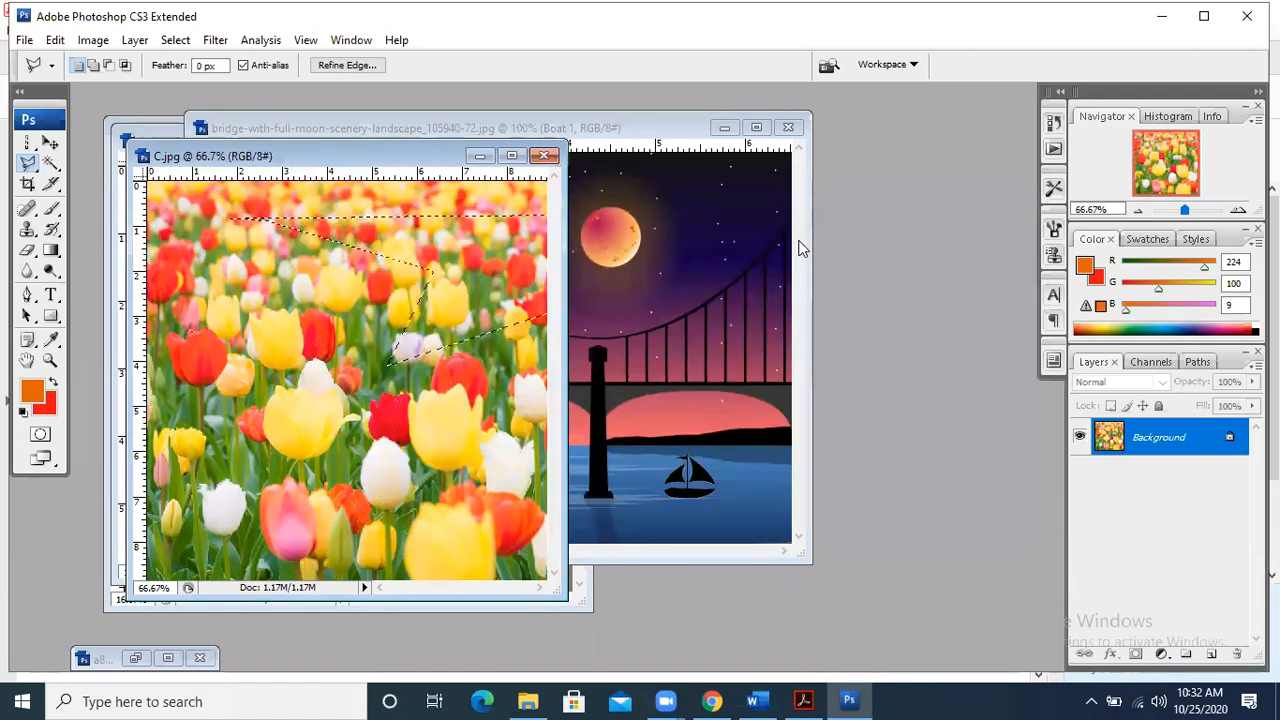
# - Move the blank document's window upward and widen it so grey margins surround the page
pyautogui.moveTo(285, 193); pyautogui.dragTo(321, 121)
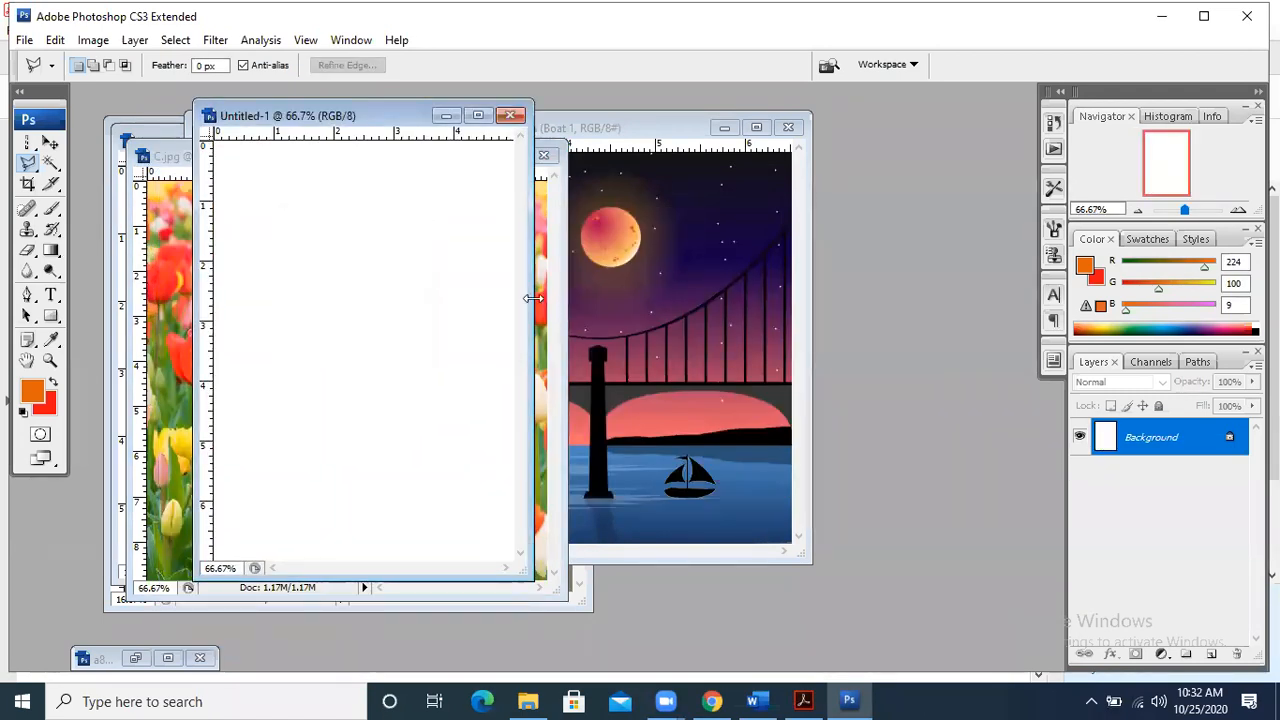
pyautogui.moveTo(533, 310); pyautogui.dragTo(747, 310)
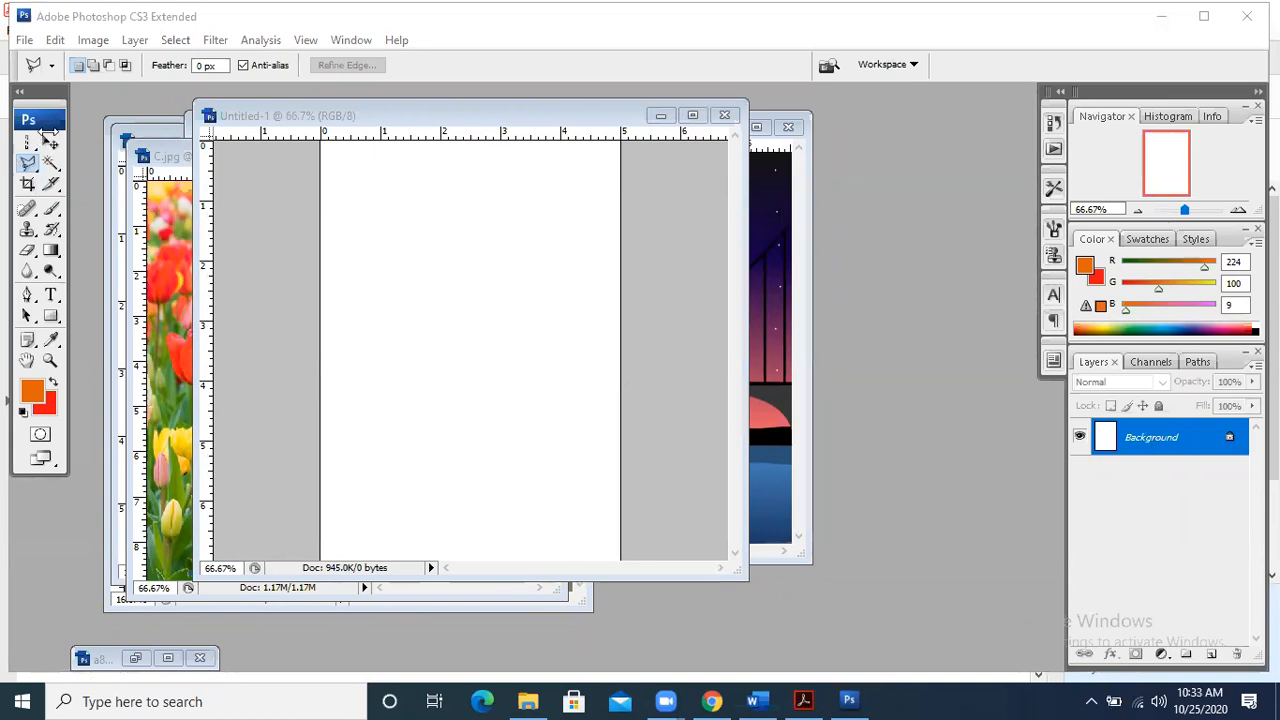
pyautogui.click(377, 119)
# - Set the foreground colour to e5690e and paint a looping Brush tool scribble about 2.6 by 2.1 inches on the page's upper right
pyautogui.click(50, 143)
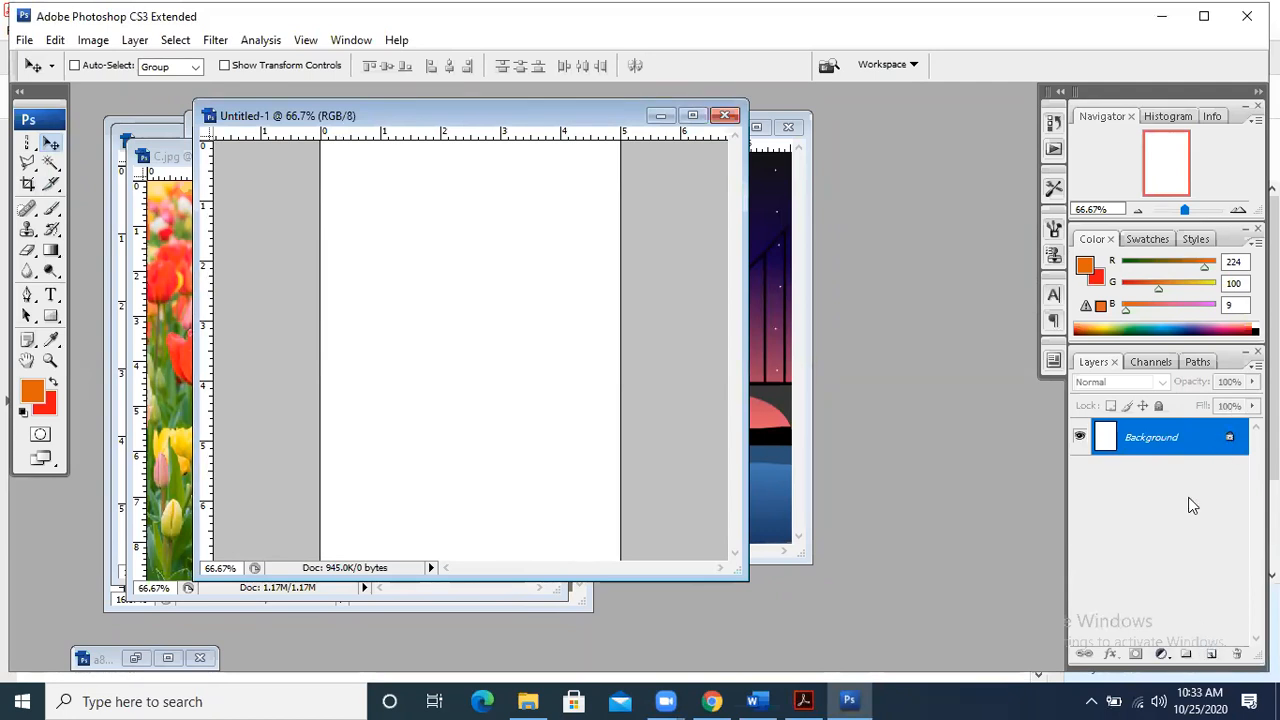
pyautogui.click(52, 210)
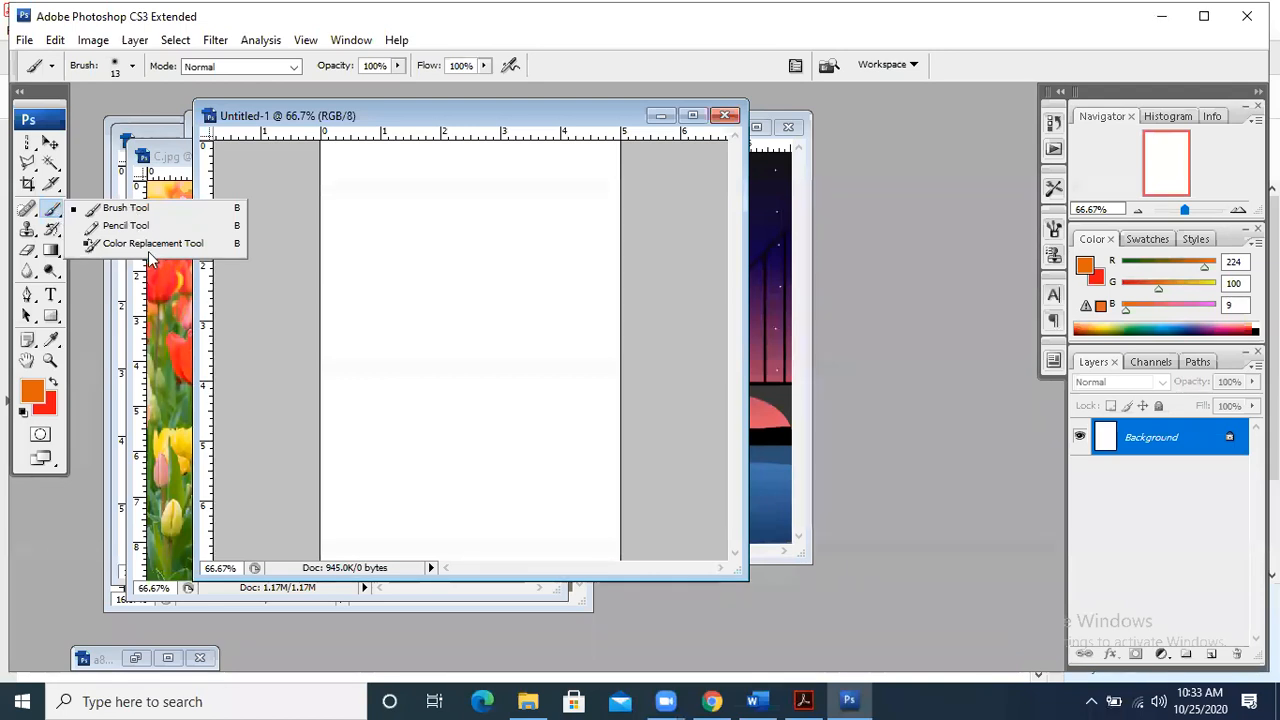
pyautogui.click(95, 210)
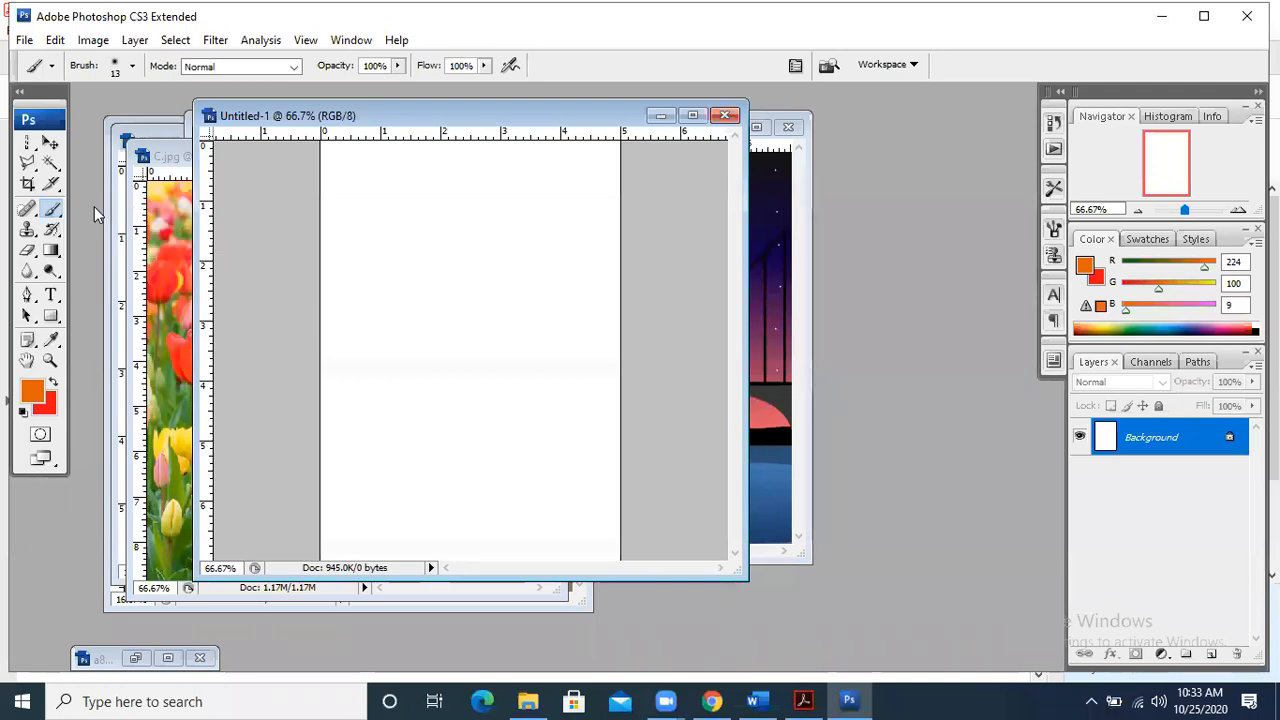
pyautogui.click(40, 393)
pyautogui.click(620, 92)
pyautogui.click(634, 101)
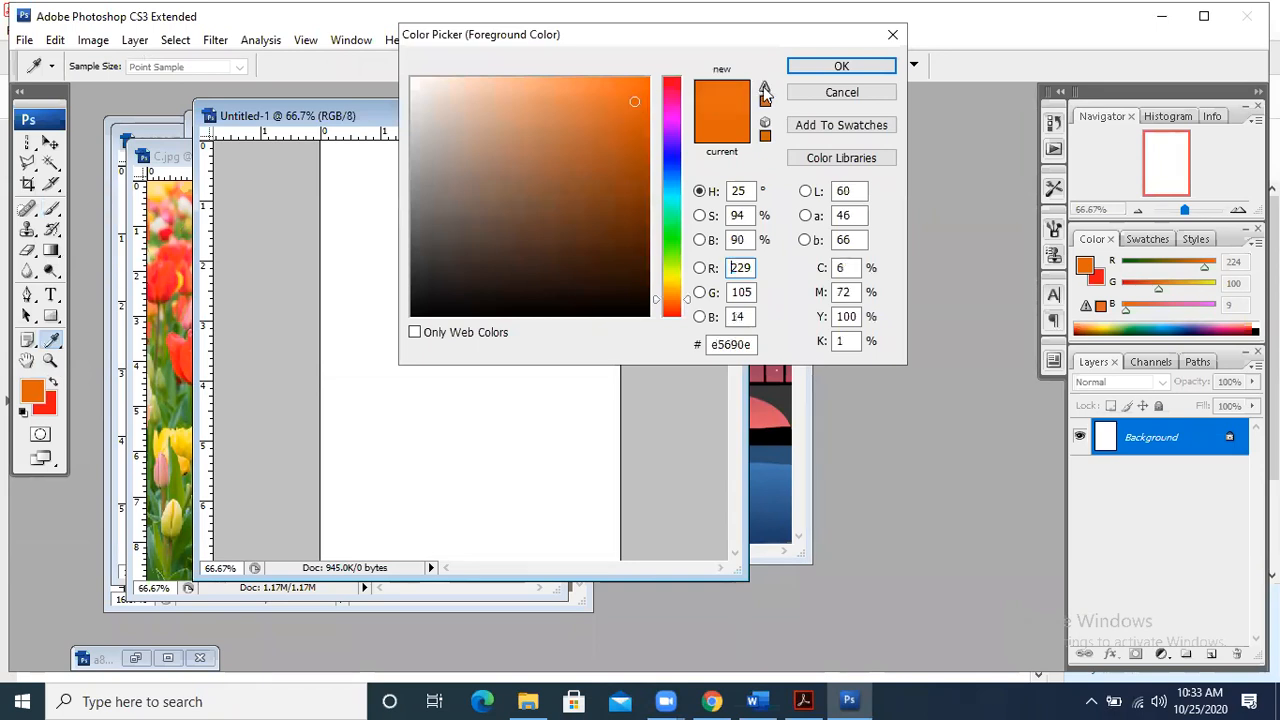
pyautogui.click(842, 66)
pyautogui.moveTo(500, 237)
pyautogui.mouseDown()
pyautogui.moveTo(540, 258)
pyautogui.moveTo(514, 270)
pyautogui.moveTo(552, 258)
pyautogui.moveTo(477, 231)
pyautogui.moveTo(505, 268)
pyautogui.moveTo(505, 315)
pyautogui.moveTo(548, 265)
pyautogui.moveTo(562, 221)
pyautogui.moveTo(470, 295)
pyautogui.moveTo(510, 328)
pyautogui.moveTo(578, 300)
pyautogui.moveTo(534, 230)
pyautogui.moveTo(478, 252)
pyautogui.moveTo(459, 294)
pyautogui.mouseUp()
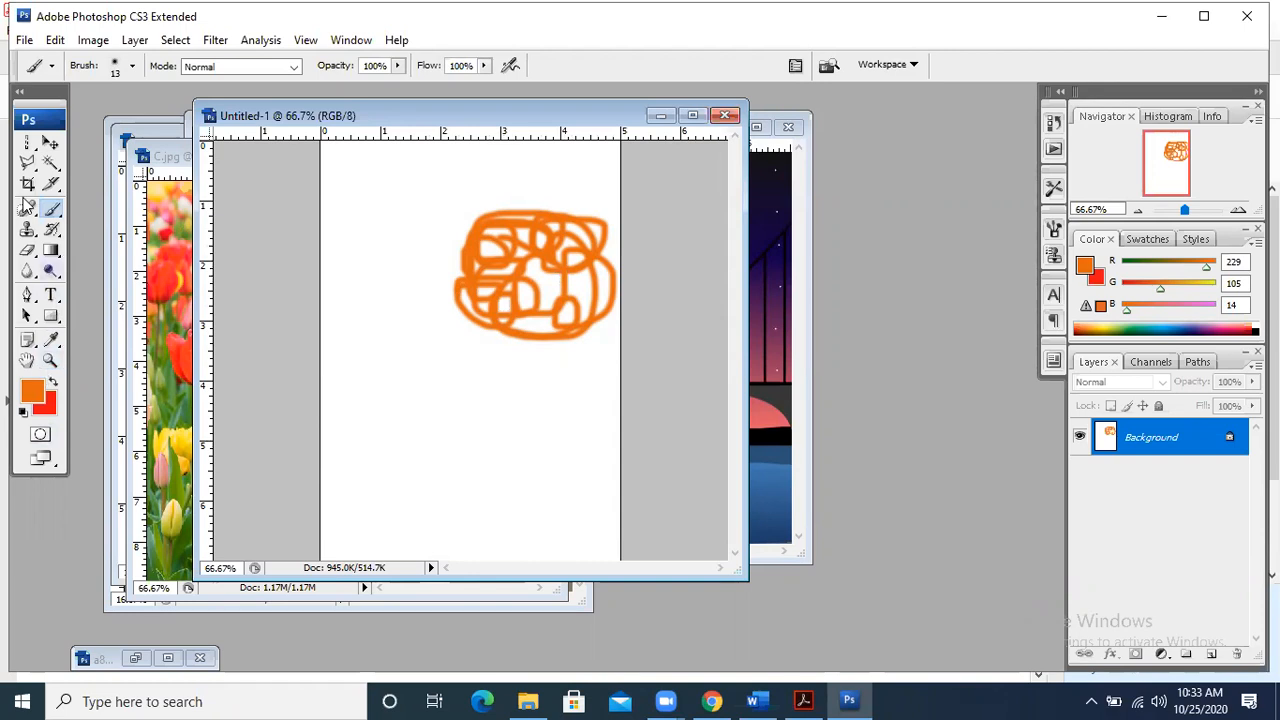
# - Choose the hard 1 px brush and paint a thin line about 0.7 inches wide beside the orange scribble's left edge
pyautogui.click(132, 66)
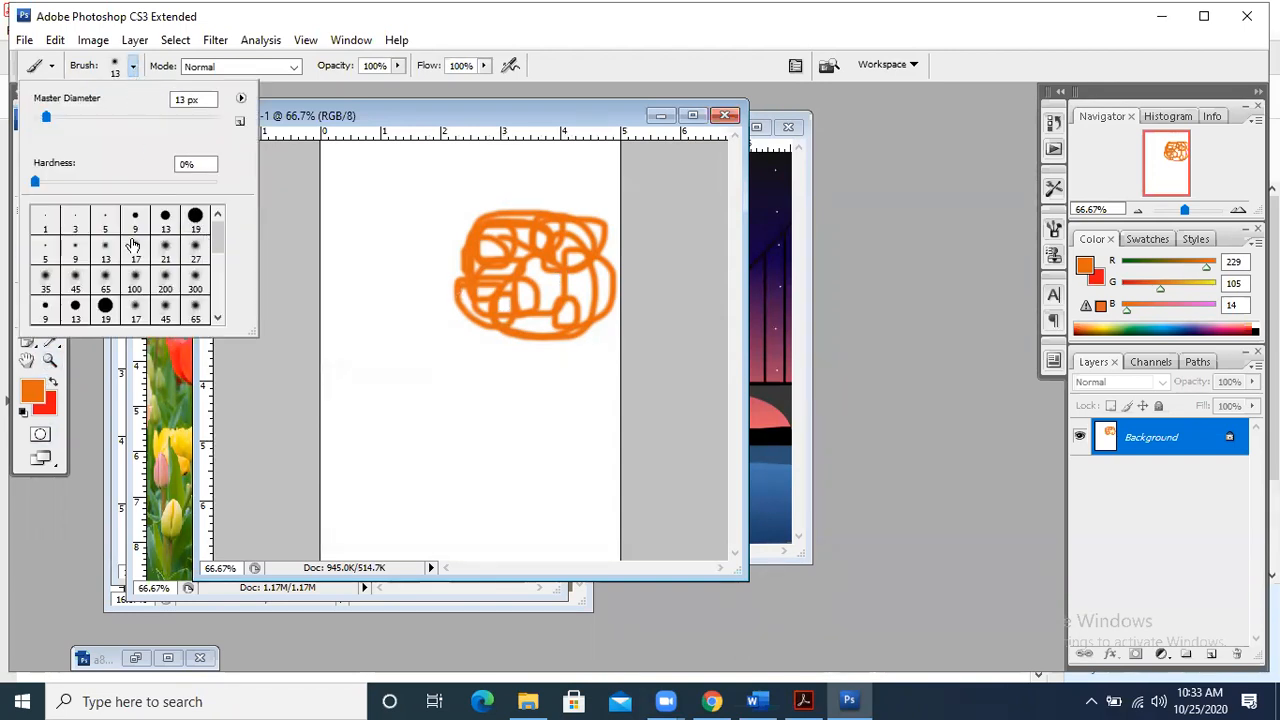
pyautogui.click(47, 219)
pyautogui.press('Return')
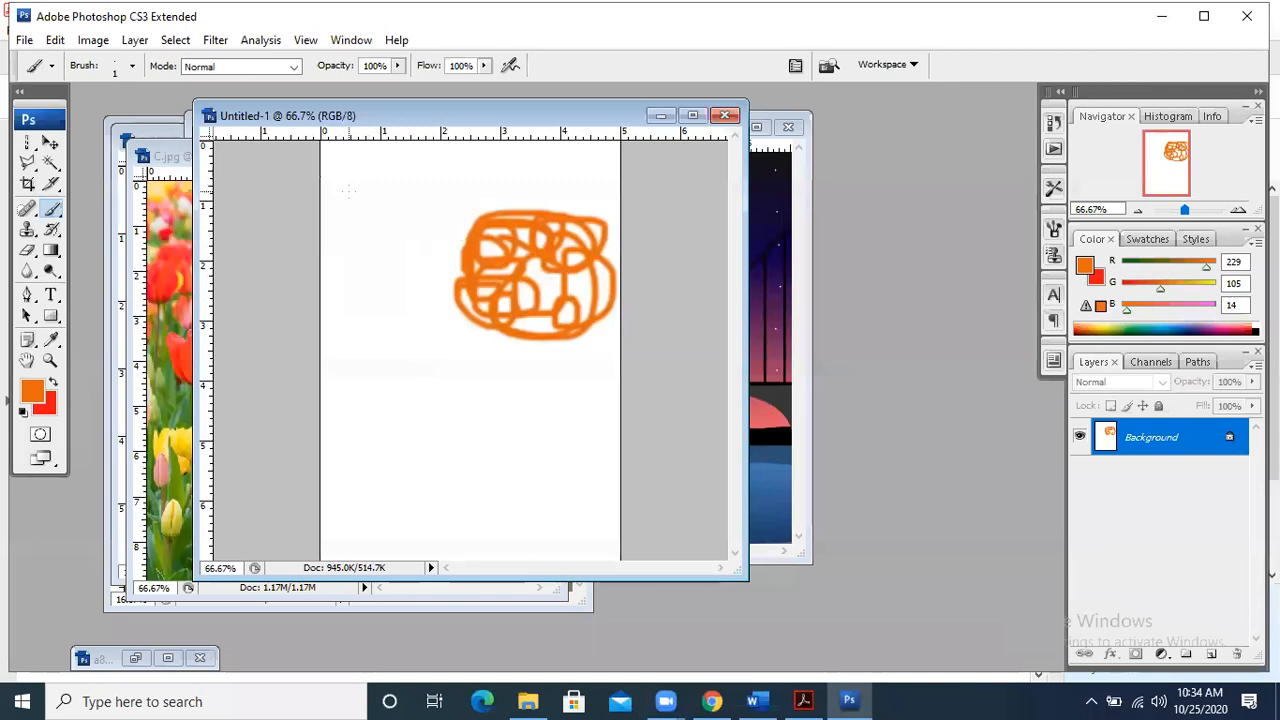
pyautogui.rightClick(356, 259)
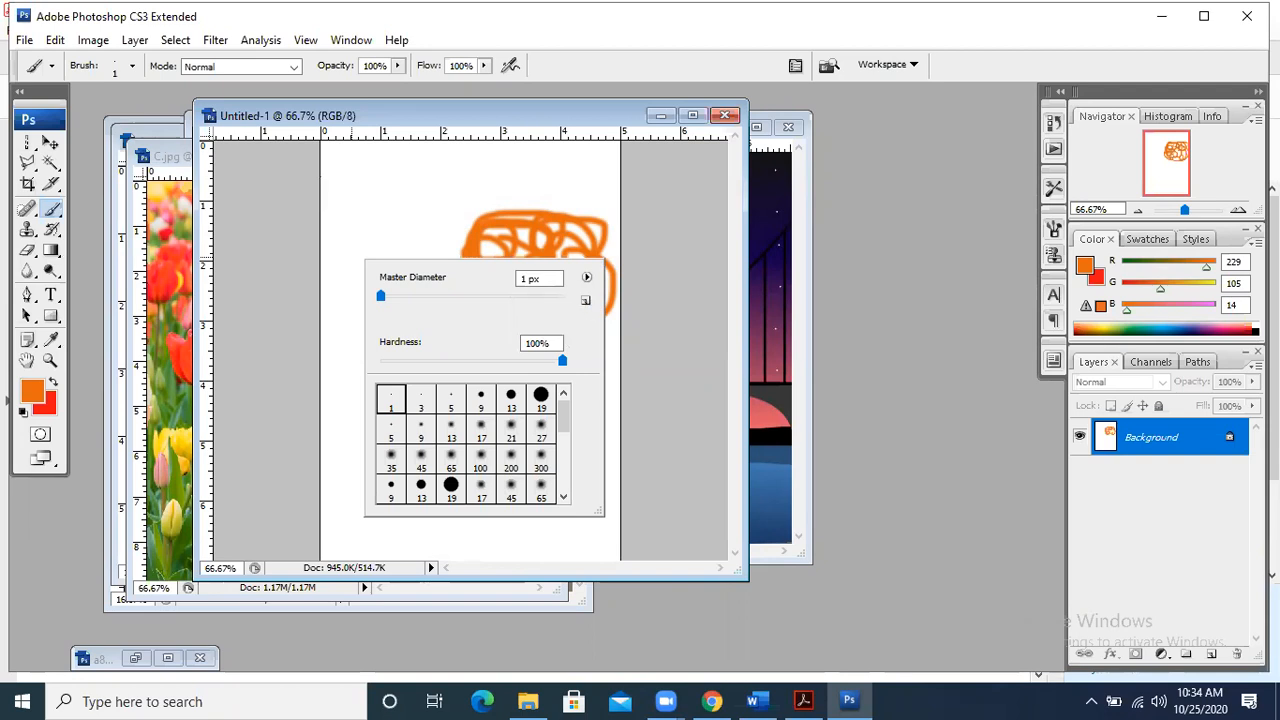
pyautogui.press('Return')
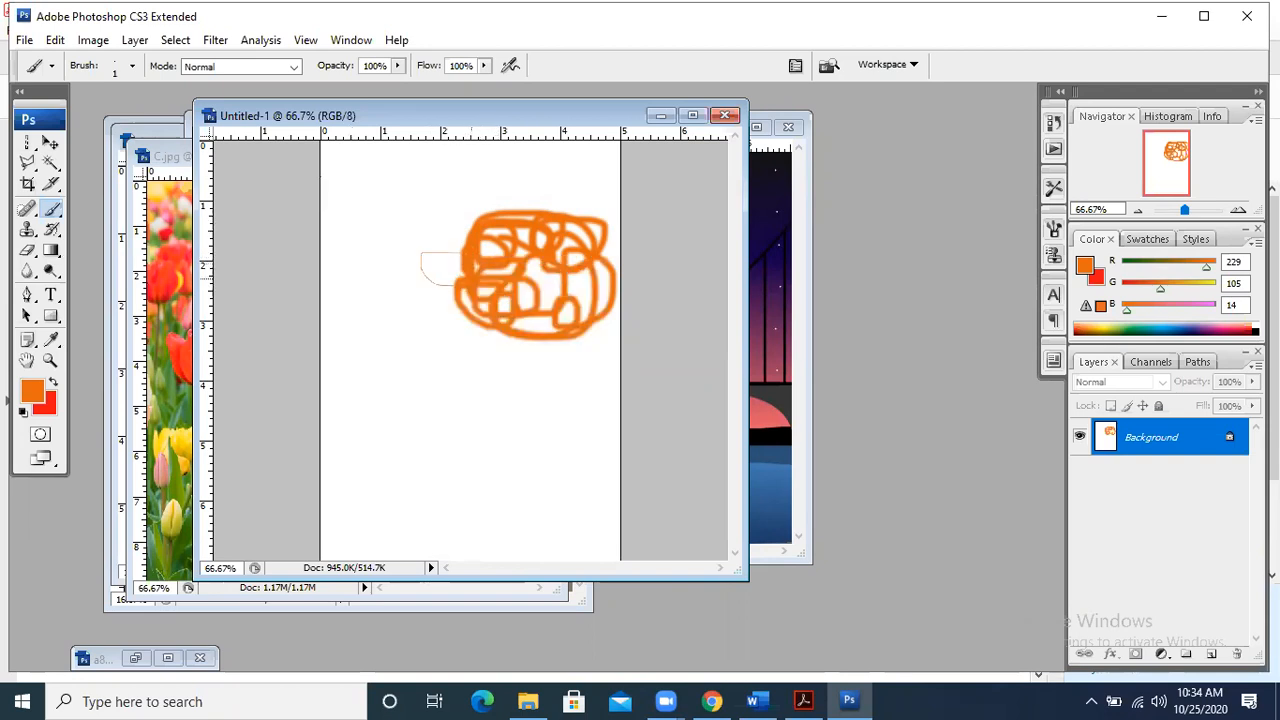
# - With the hard 19 px brush, paint a patch about 2 inches wide in the page's upper left and loops across its middle
pyautogui.click(132, 66)
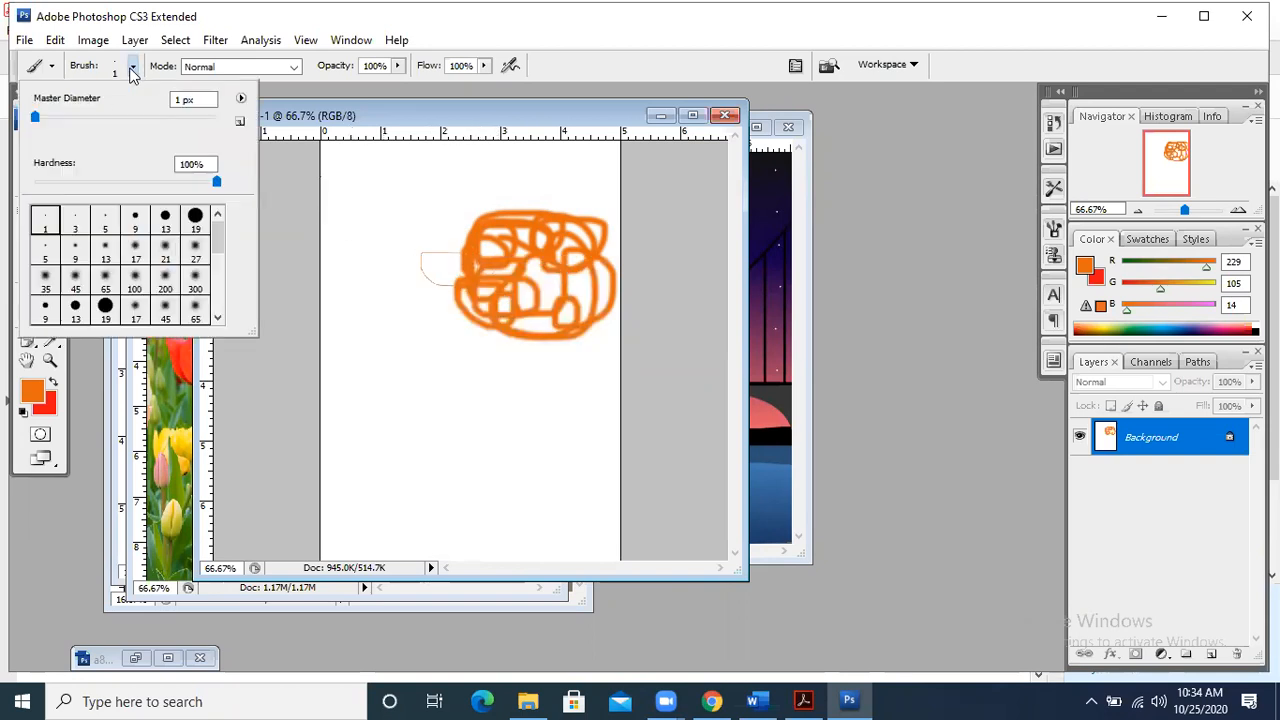
pyautogui.click(196, 218)
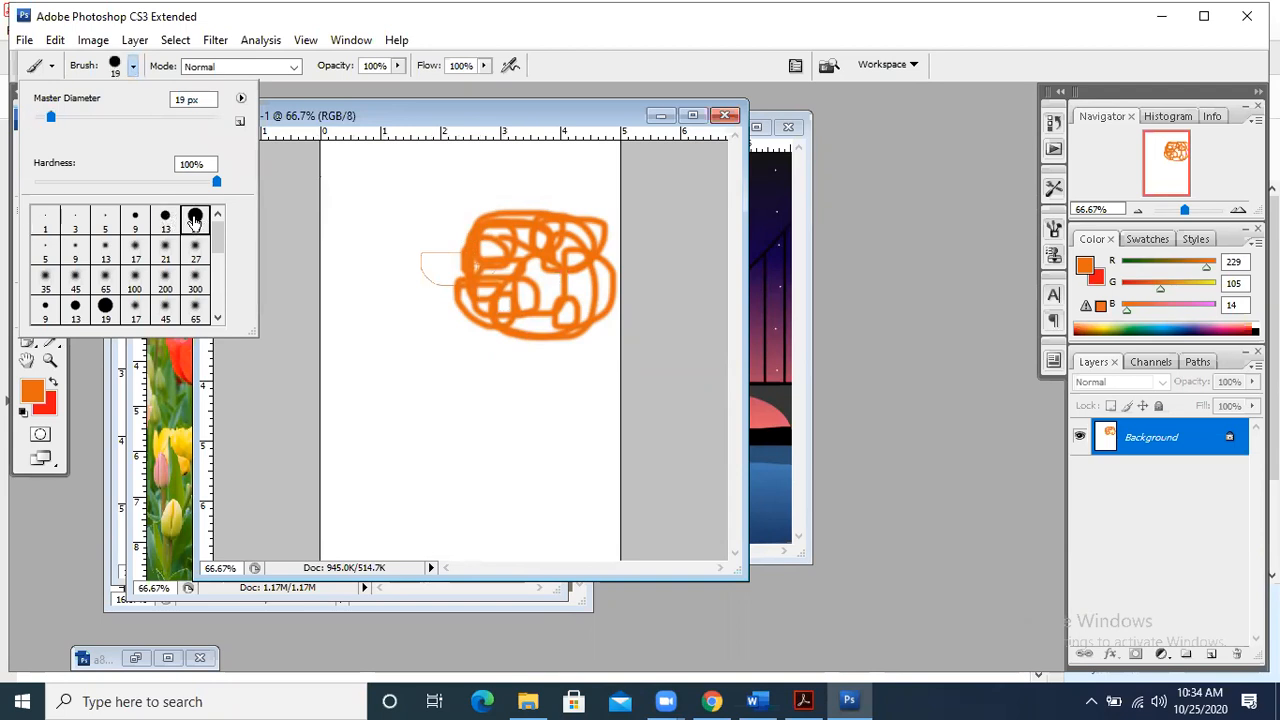
pyautogui.click(358, 232)
pyautogui.click(380, 234)
pyautogui.moveTo(380, 234)
pyautogui.mouseDown()
pyautogui.moveTo(400, 258)
pyautogui.moveTo(352, 262)
pyautogui.moveTo(412, 290)
pyautogui.moveTo(372, 262)
pyautogui.moveTo(440, 248)
pyautogui.moveTo(421, 240)
pyautogui.mouseUp()
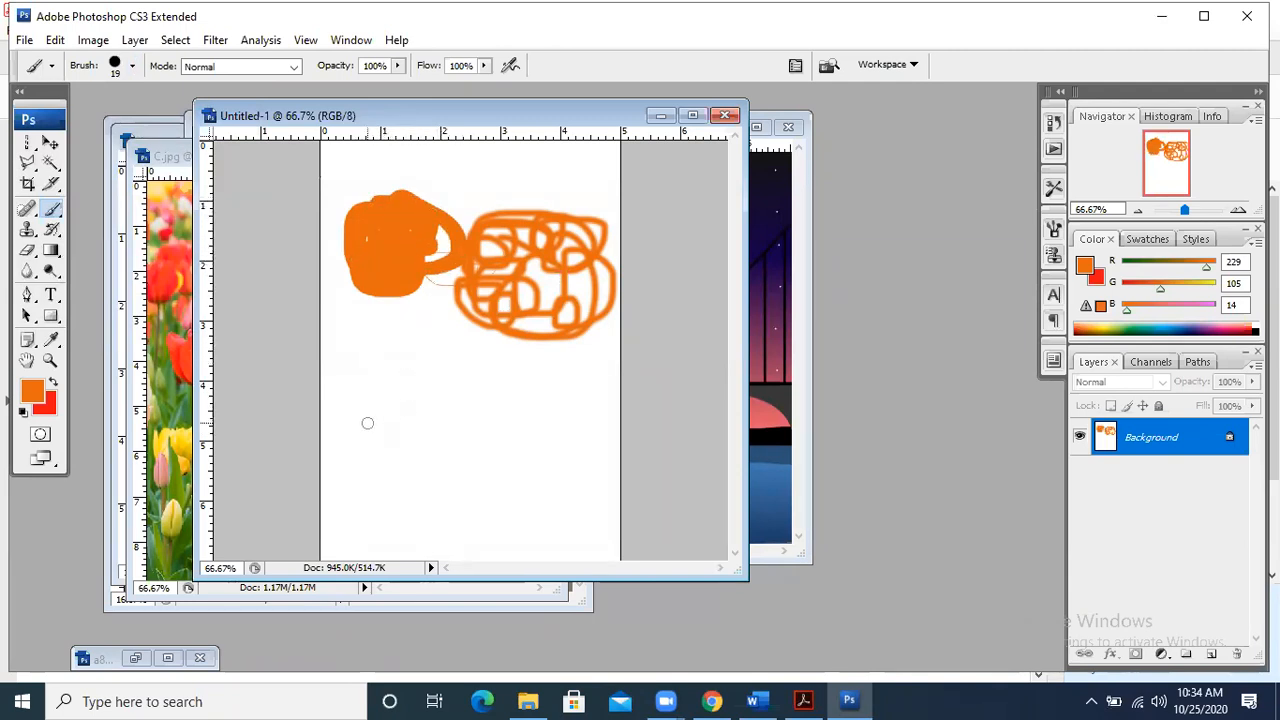
pyautogui.moveTo(366, 413)
pyautogui.mouseDown()
pyautogui.moveTo(437, 447)
pyautogui.moveTo(462, 410)
pyautogui.moveTo(546, 392)
pyautogui.moveTo(530, 350)
pyautogui.moveTo(391, 340)
pyautogui.moveTo(370, 390)
pyautogui.moveTo(531, 406)
pyautogui.moveTo(460, 338)
pyautogui.moveTo(482, 308)
pyautogui.mouseUp()
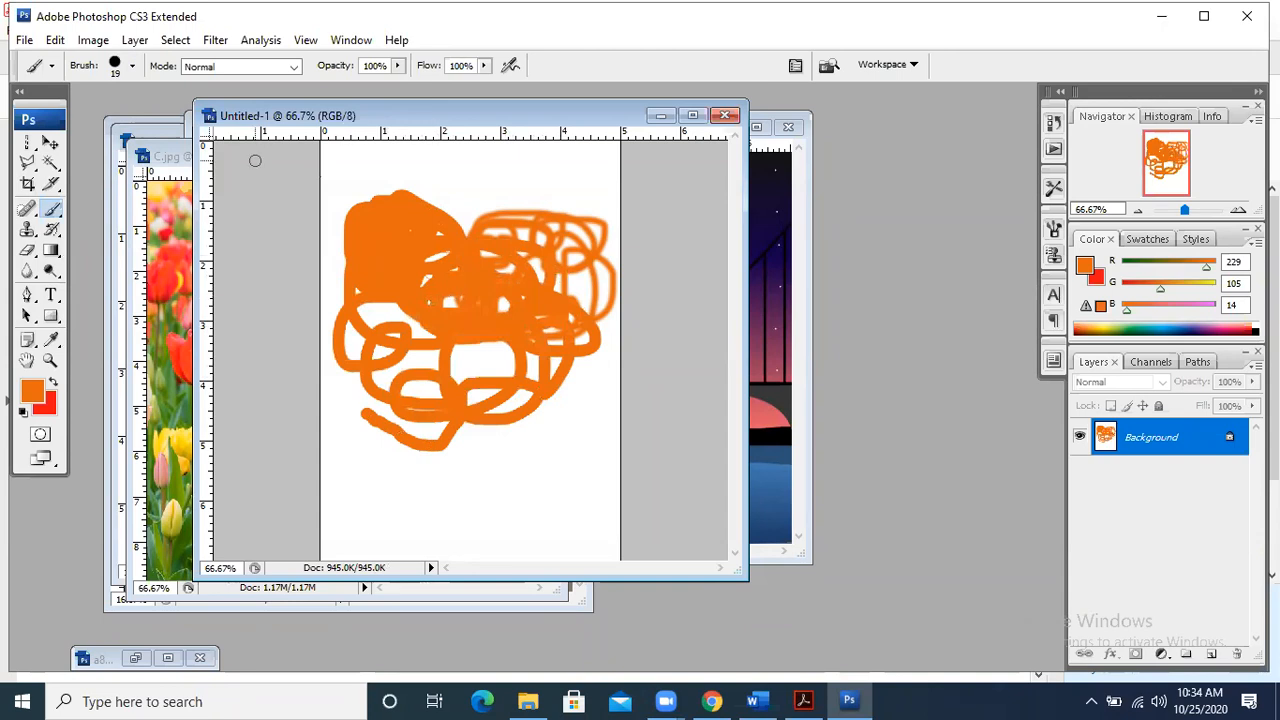
# - Choose the soft 100 px brush and paint broad blurred strokes along the page's top and down over the scribbles
pyautogui.click(131, 66)
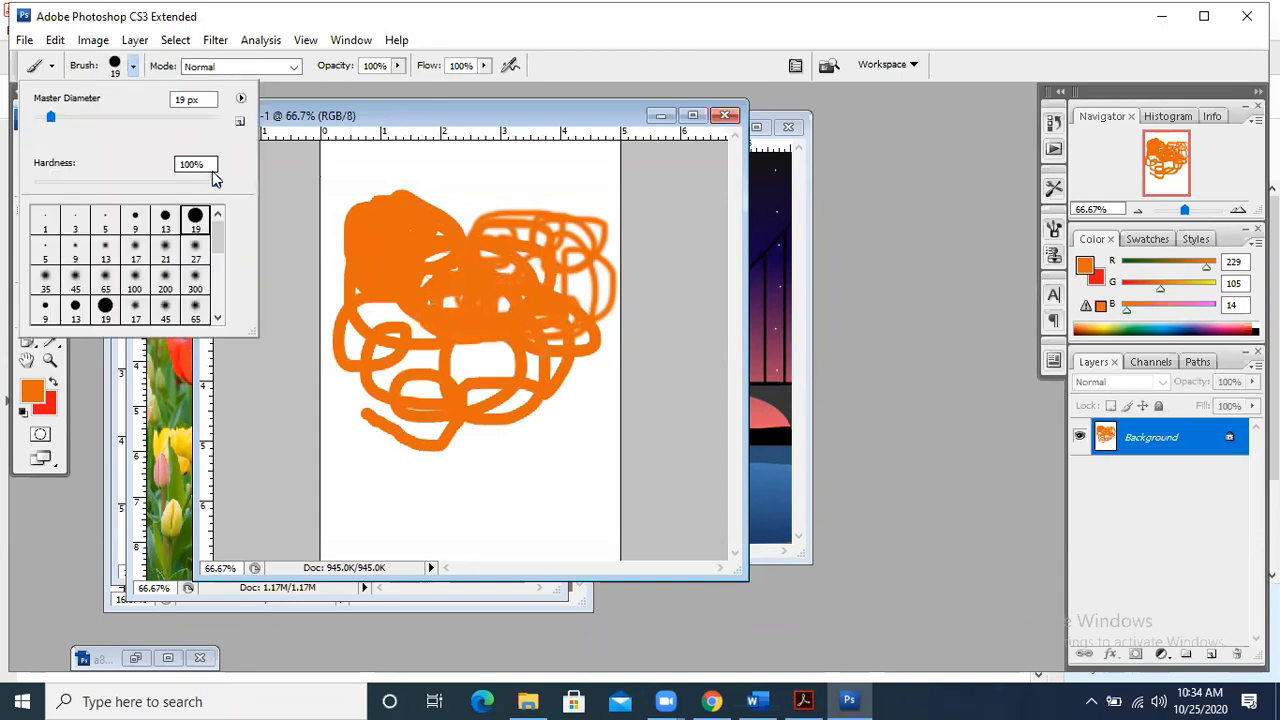
pyautogui.moveTo(218, 222)
pyautogui.mouseDown()
pyautogui.moveTo(227, 298)
pyautogui.moveTo(223, 214)
pyautogui.mouseUp()
pyautogui.click(134, 278)
pyautogui.moveTo(383, 166)
pyautogui.mouseDown()
pyautogui.moveTo(545, 190)
pyautogui.moveTo(510, 420)
pyautogui.moveTo(480, 450)
pyautogui.moveTo(375, 310)
pyautogui.mouseUp()
# - Keep the painting mode at Normal, set the brush opacity to 27%, and paint a pale wash across the page's bottom
pyautogui.click(130, 68)
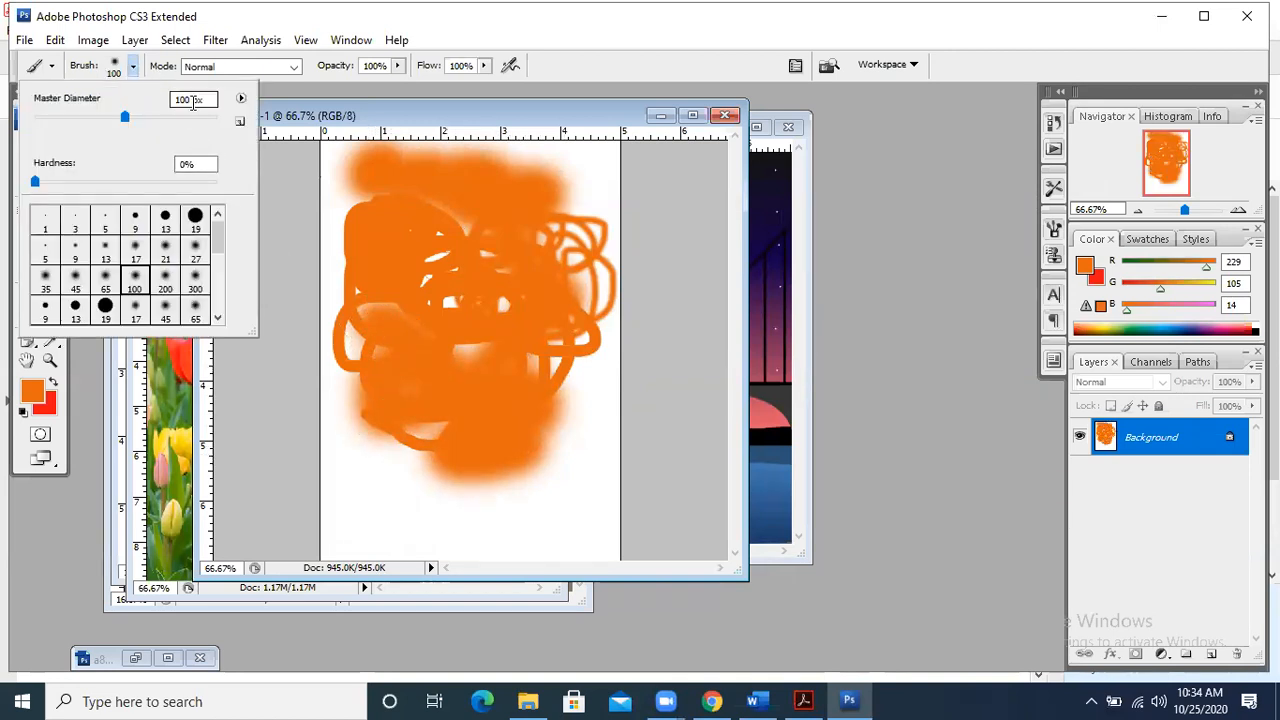
pyautogui.click(230, 67)
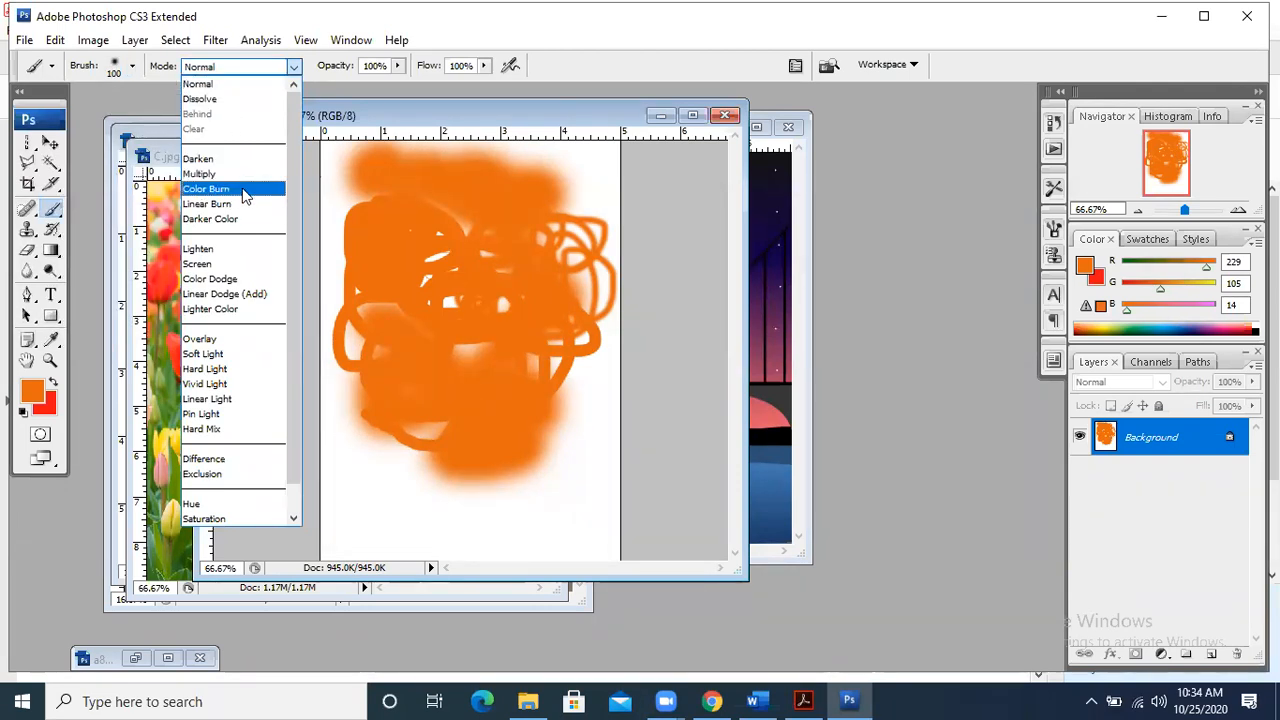
pyautogui.click(245, 85)
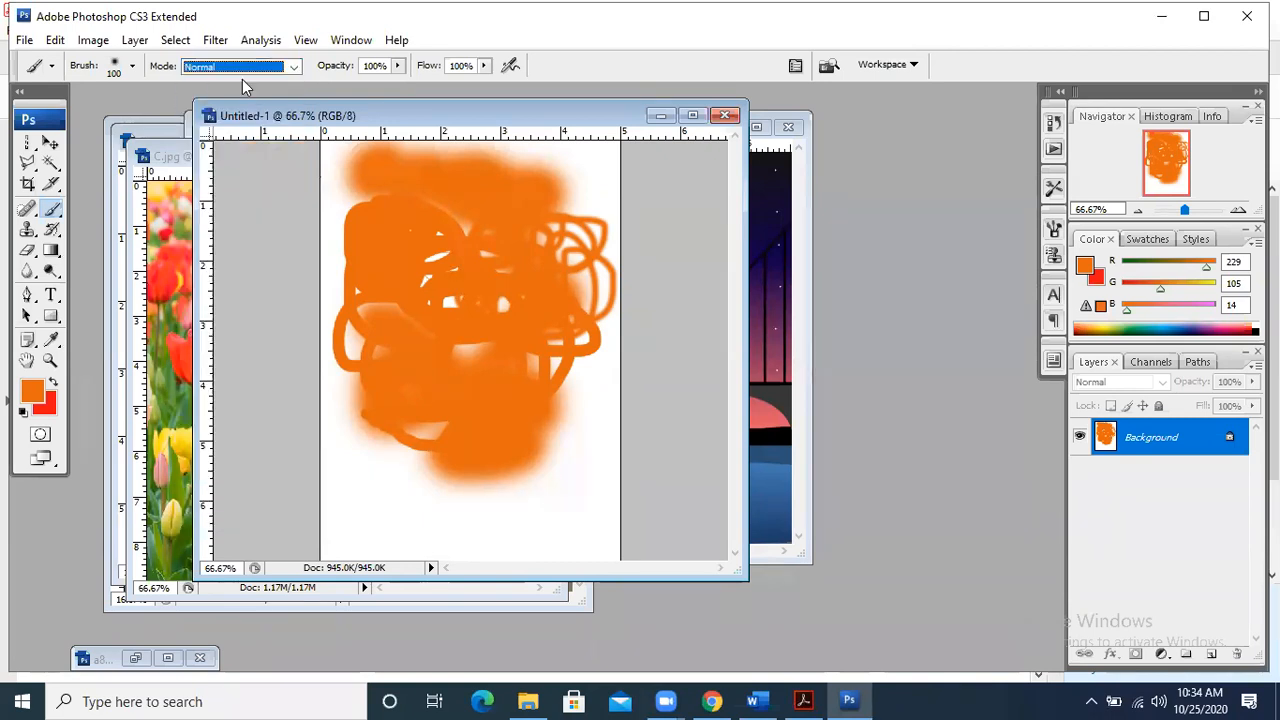
pyautogui.click(386, 67)
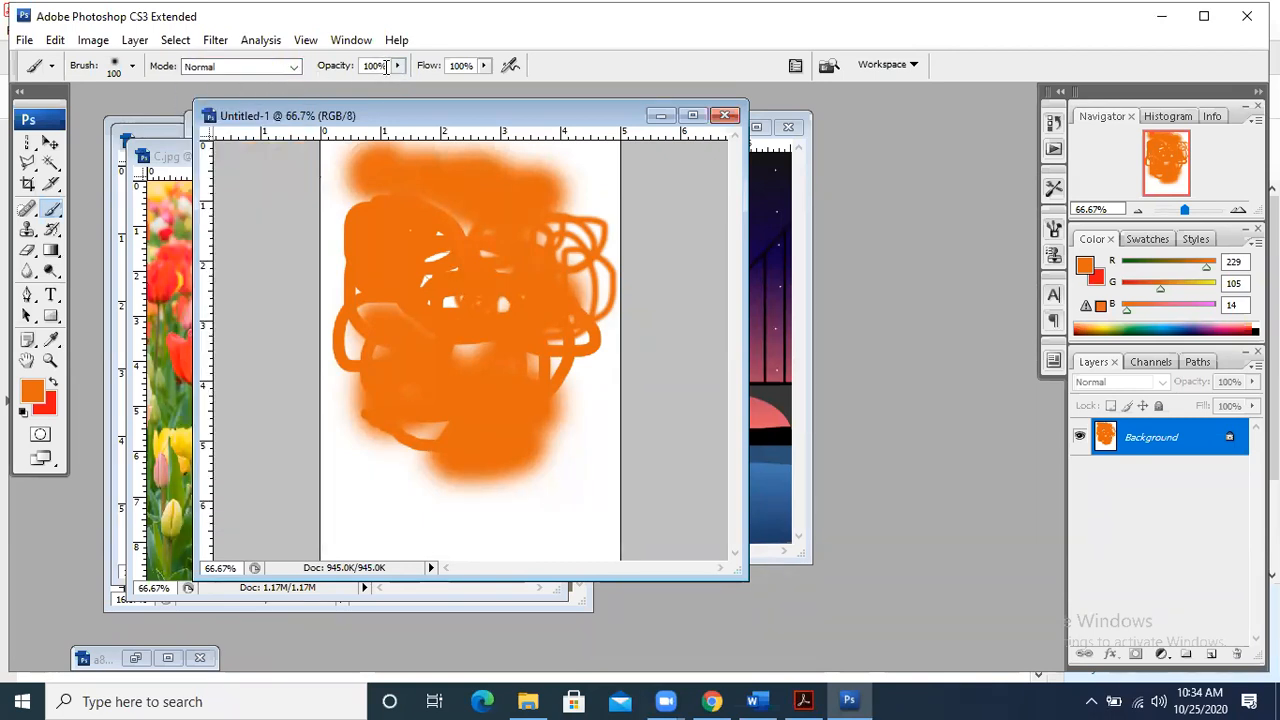
pyautogui.click(398, 66)
pyautogui.moveTo(400, 88); pyautogui.dragTo(329, 88)
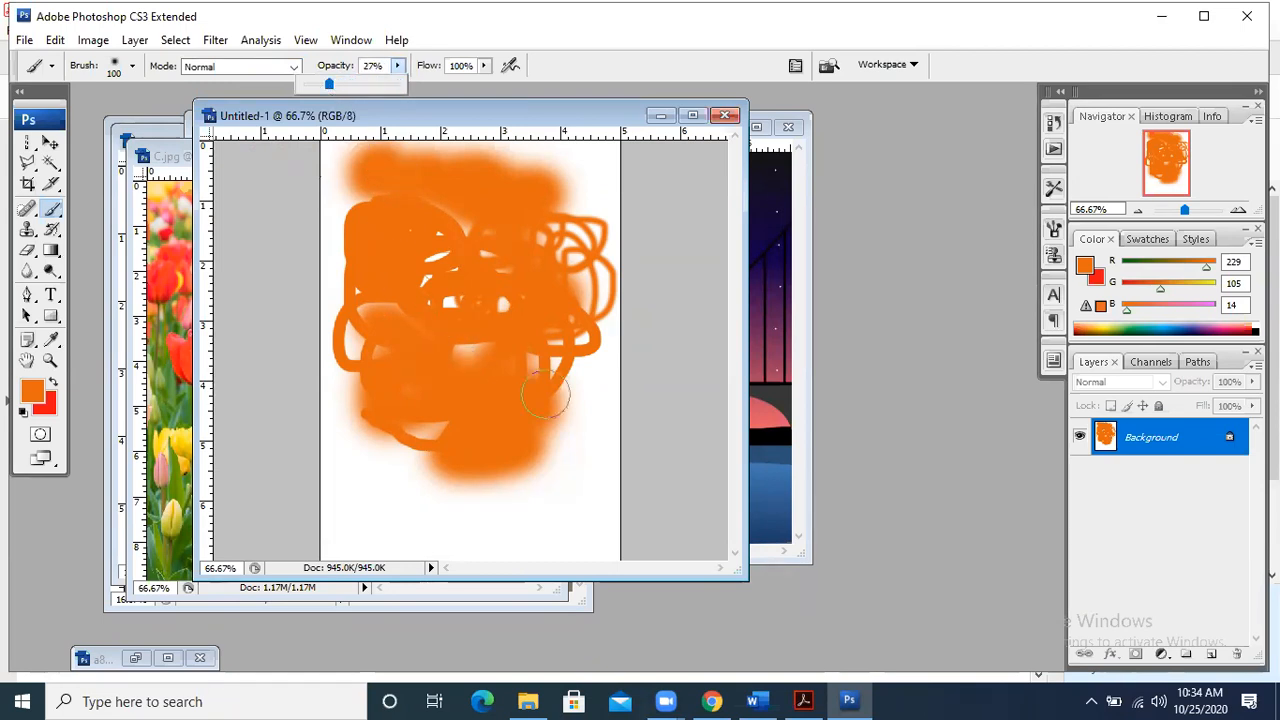
pyautogui.click(575, 480)
pyautogui.moveTo(575, 480)
pyautogui.mouseDown()
pyautogui.moveTo(511, 500)
pyautogui.moveTo(500, 537)
pyautogui.moveTo(491, 491)
pyautogui.moveTo(504, 537)
pyautogui.moveTo(557, 514)
pyautogui.moveTo(430, 490)
pyautogui.moveTo(334, 537)
pyautogui.moveTo(392, 397)
pyautogui.moveTo(480, 440)
pyautogui.moveTo(409, 503)
pyautogui.moveTo(346, 511)
pyautogui.moveTo(443, 477)
pyautogui.mouseUp()
# - Paint a patch at 100% opacity in the page's lower right corner and one at 51% opacity in its lower left
pyautogui.click(397, 66)
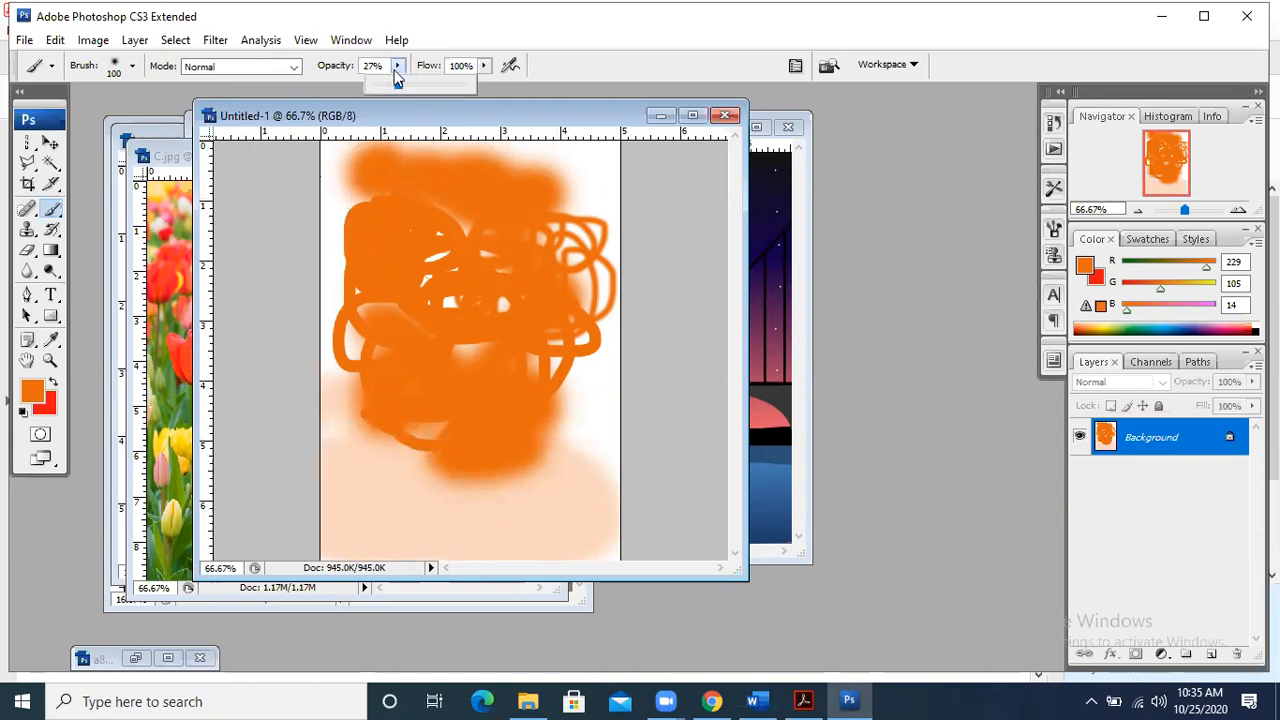
pyautogui.moveTo(403, 88); pyautogui.dragTo(491, 103)
pyautogui.moveTo(592, 478)
pyautogui.mouseDown()
pyautogui.moveTo(569, 512)
pyautogui.moveTo(586, 509)
pyautogui.moveTo(569, 517)
pyautogui.mouseUp()
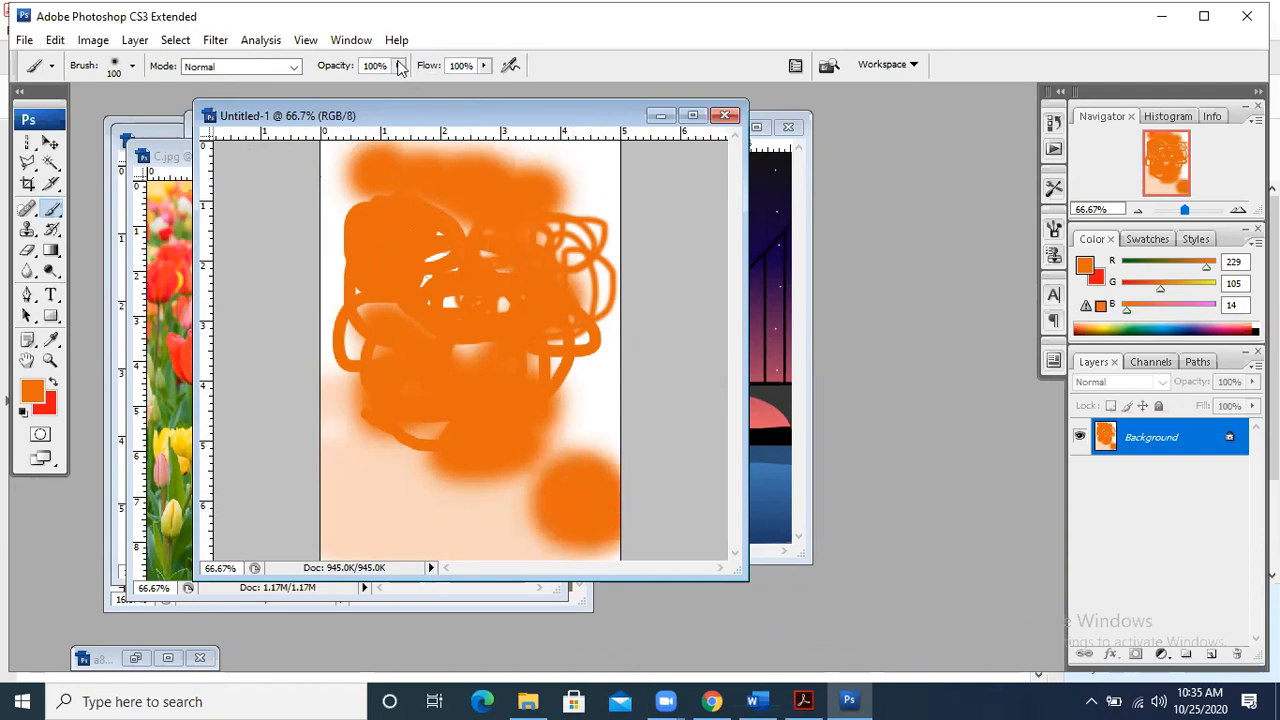
pyautogui.click(399, 66)
pyautogui.moveTo(378, 82); pyautogui.dragTo(351, 84)
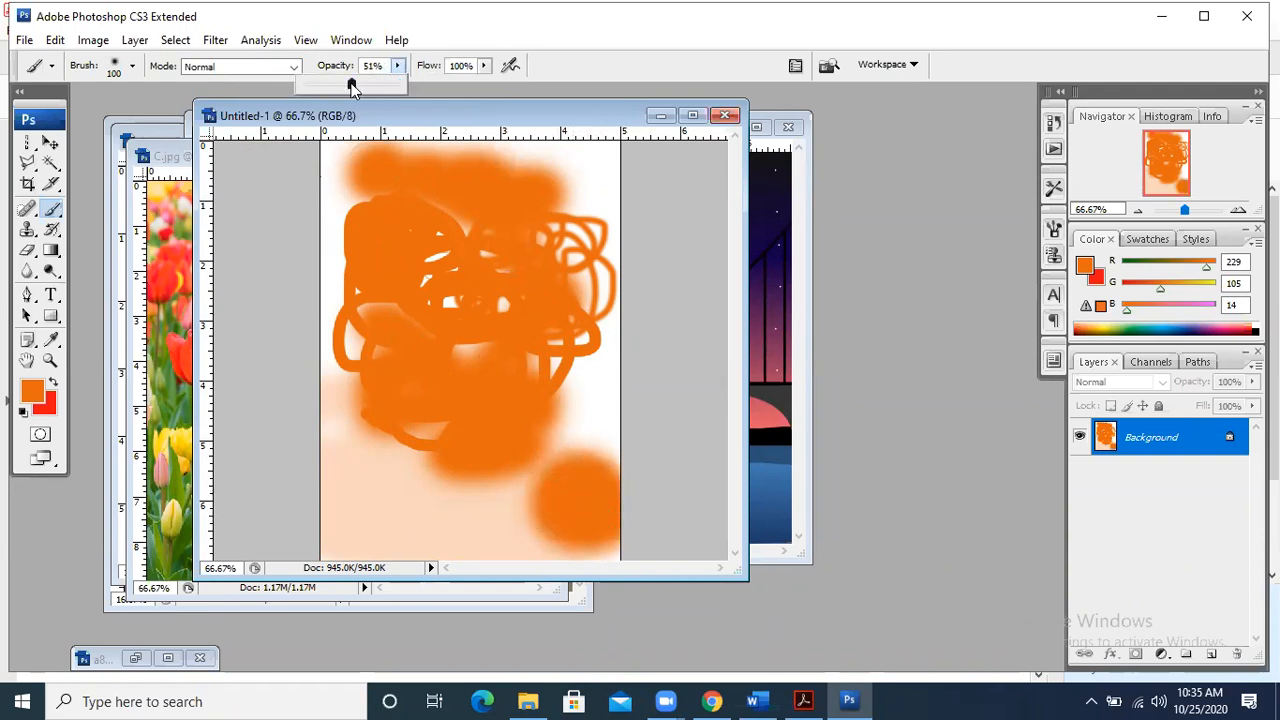
pyautogui.moveTo(368, 492)
pyautogui.mouseDown()
pyautogui.moveTo(380, 514)
pyautogui.moveTo(444, 524)
pyautogui.moveTo(437, 503)
pyautogui.moveTo(423, 523)
pyautogui.mouseUp()
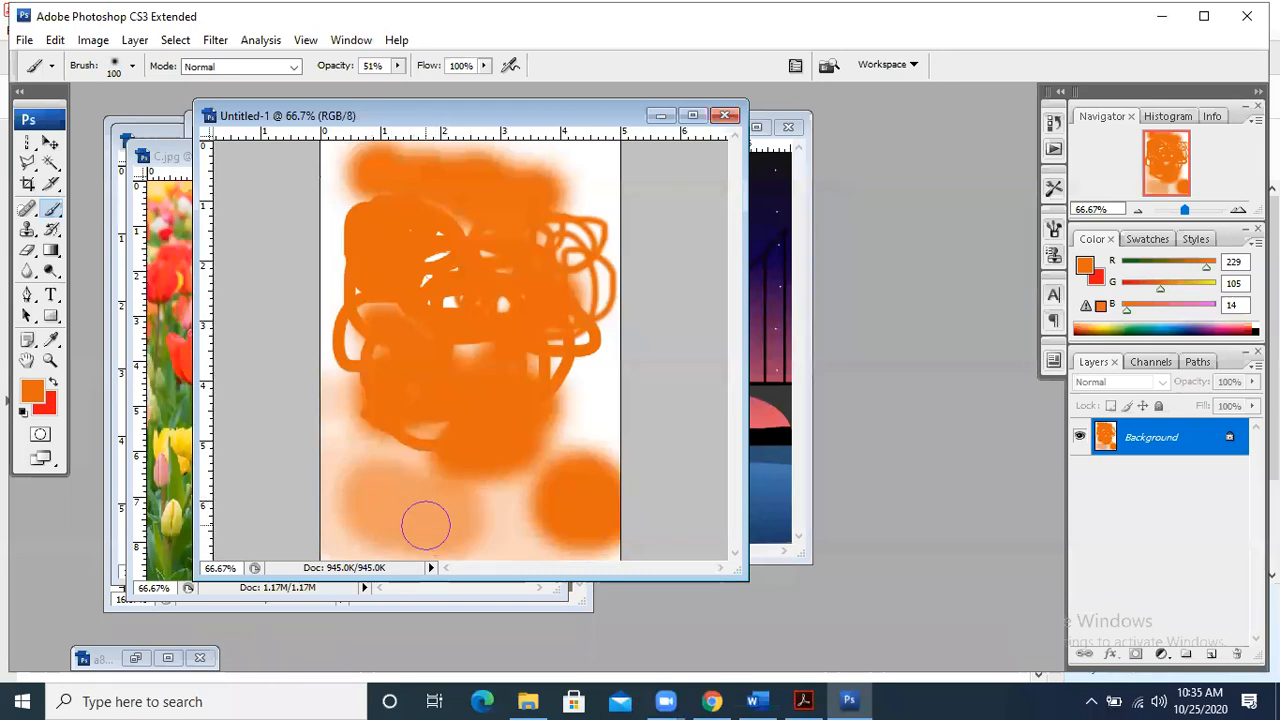
# - Set the brush opacity to 17% with flow at 100% and paint a faint tint along the page's upper edges
pyautogui.click(398, 66)
pyautogui.moveTo(400, 84); pyautogui.dragTo(362, 86)
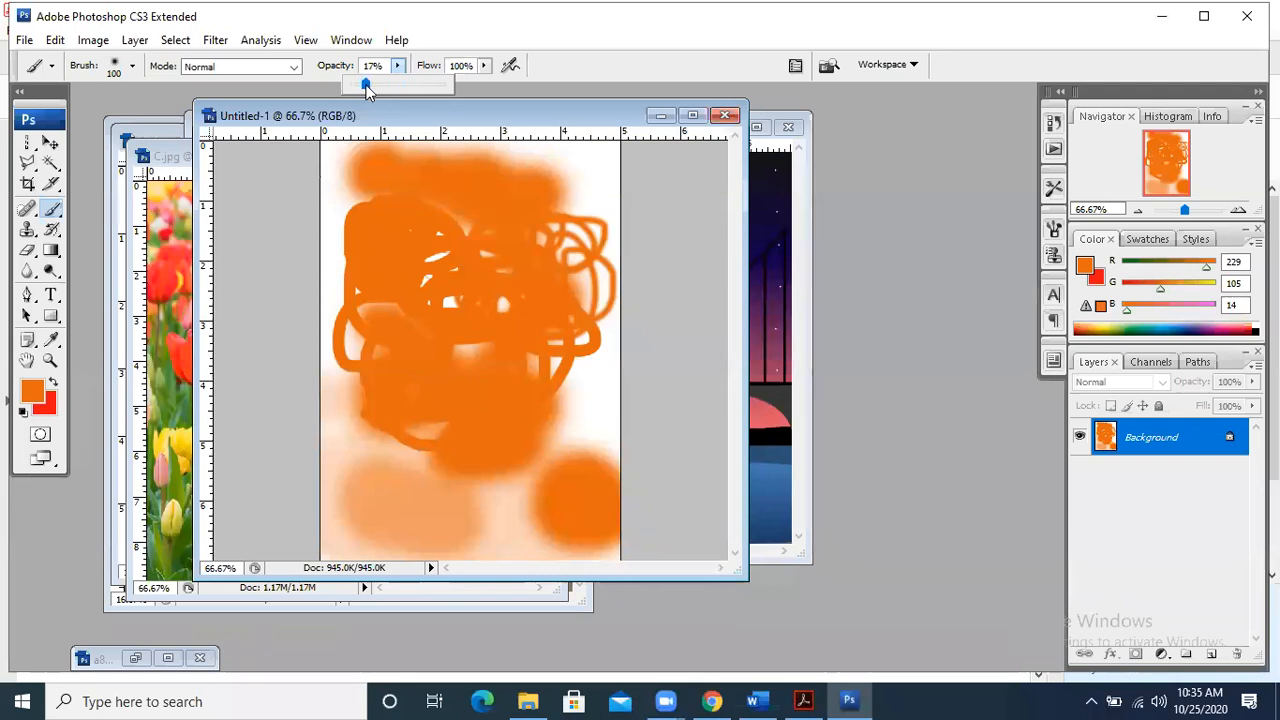
pyautogui.click(345, 255)
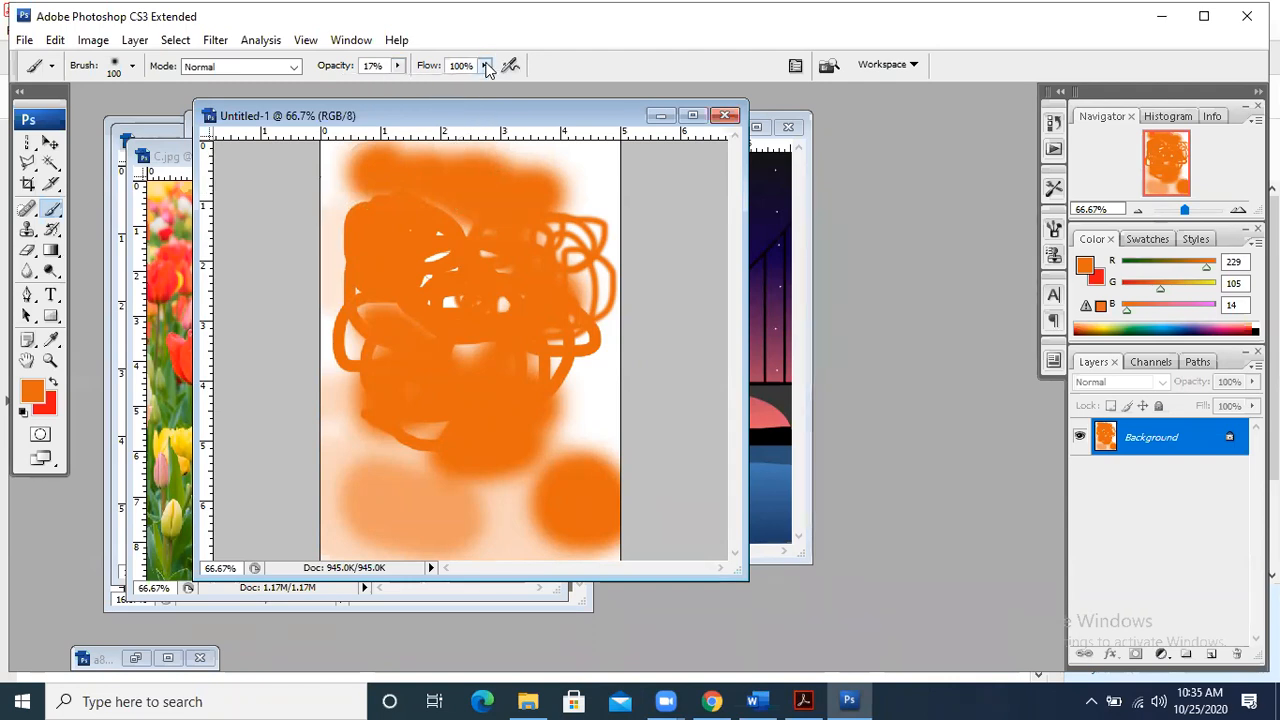
pyautogui.click(484, 66)
pyautogui.moveTo(486, 84)
pyautogui.mouseDown()
pyautogui.moveTo(457, 83)
pyautogui.moveTo(486, 88)
pyautogui.mouseUp()
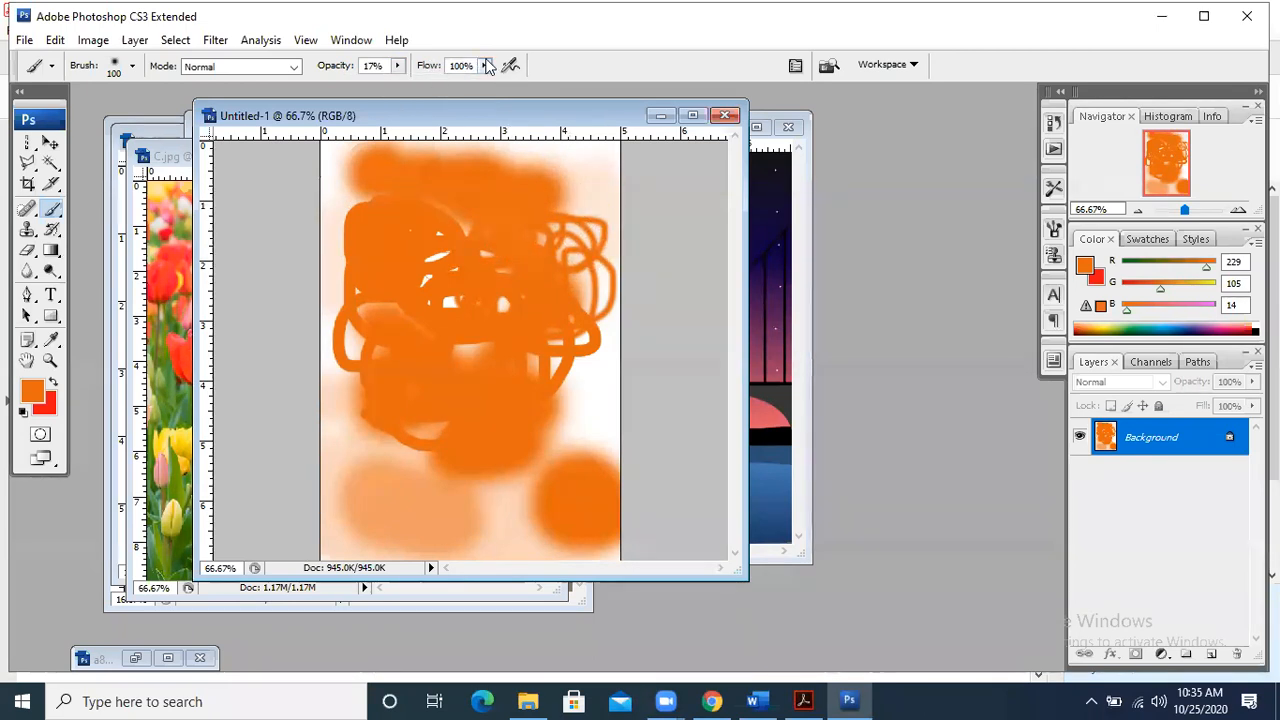
# - Choose the 29 px star brush and paint faint stars along the page's left edge and upper right
pyautogui.click(51, 66)
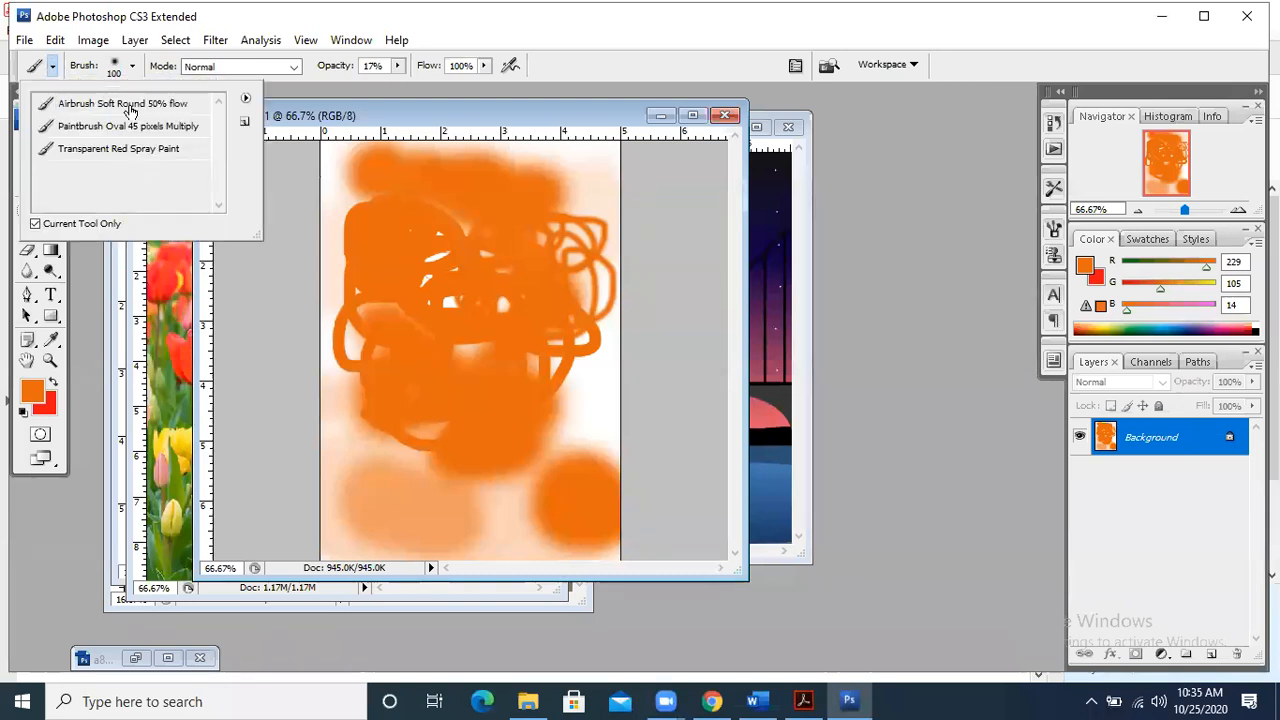
pyautogui.click(124, 66)
pyautogui.click(132, 66)
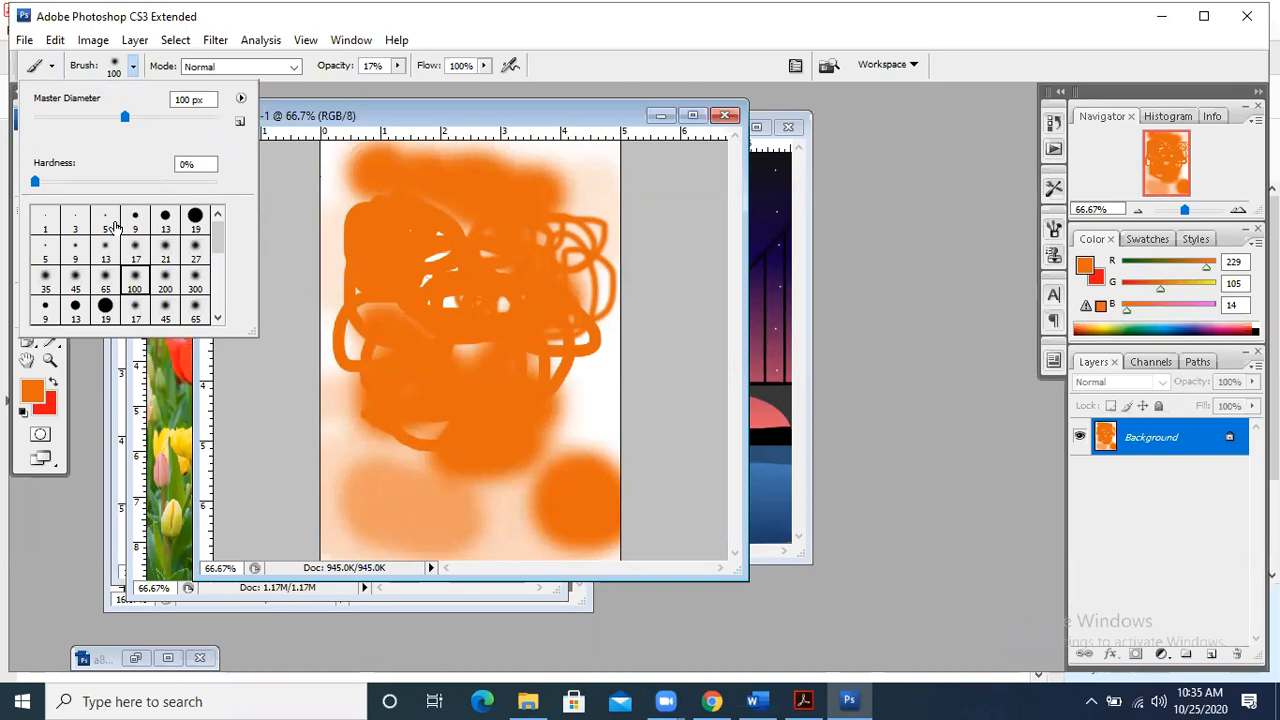
pyautogui.moveTo(221, 232); pyautogui.dragTo(221, 292)
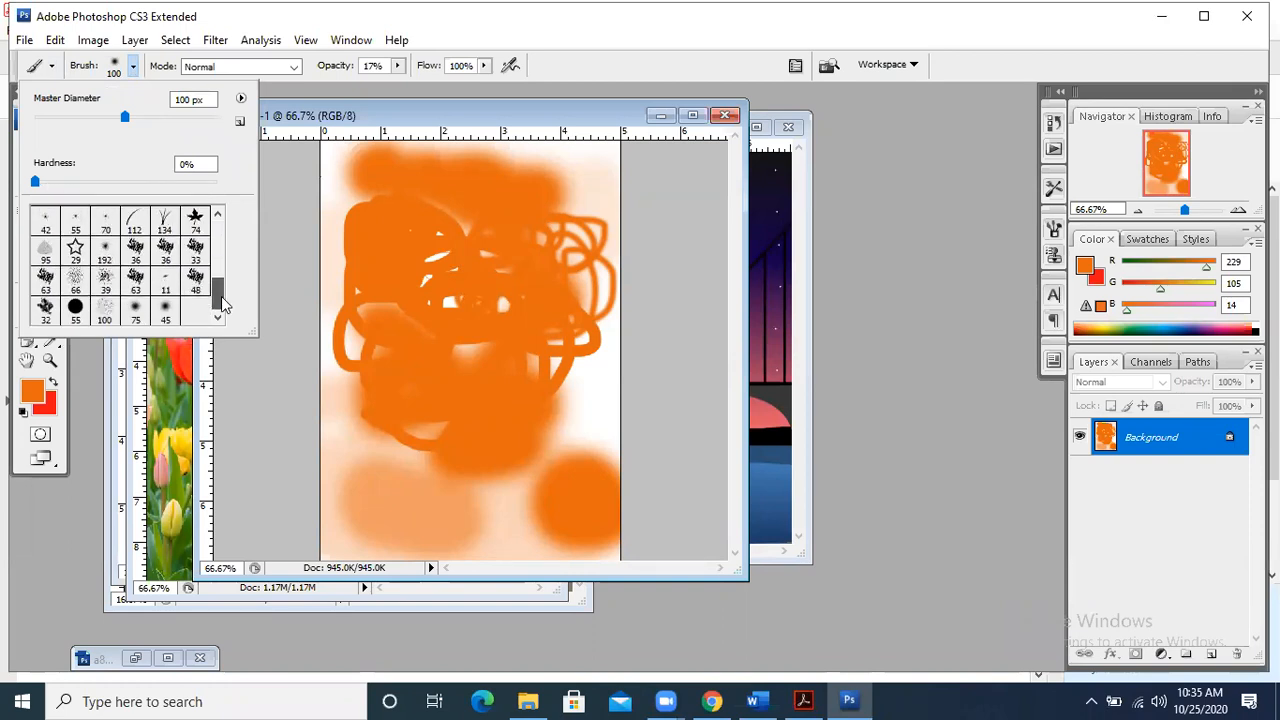
pyautogui.click(78, 247)
pyautogui.click(340, 252)
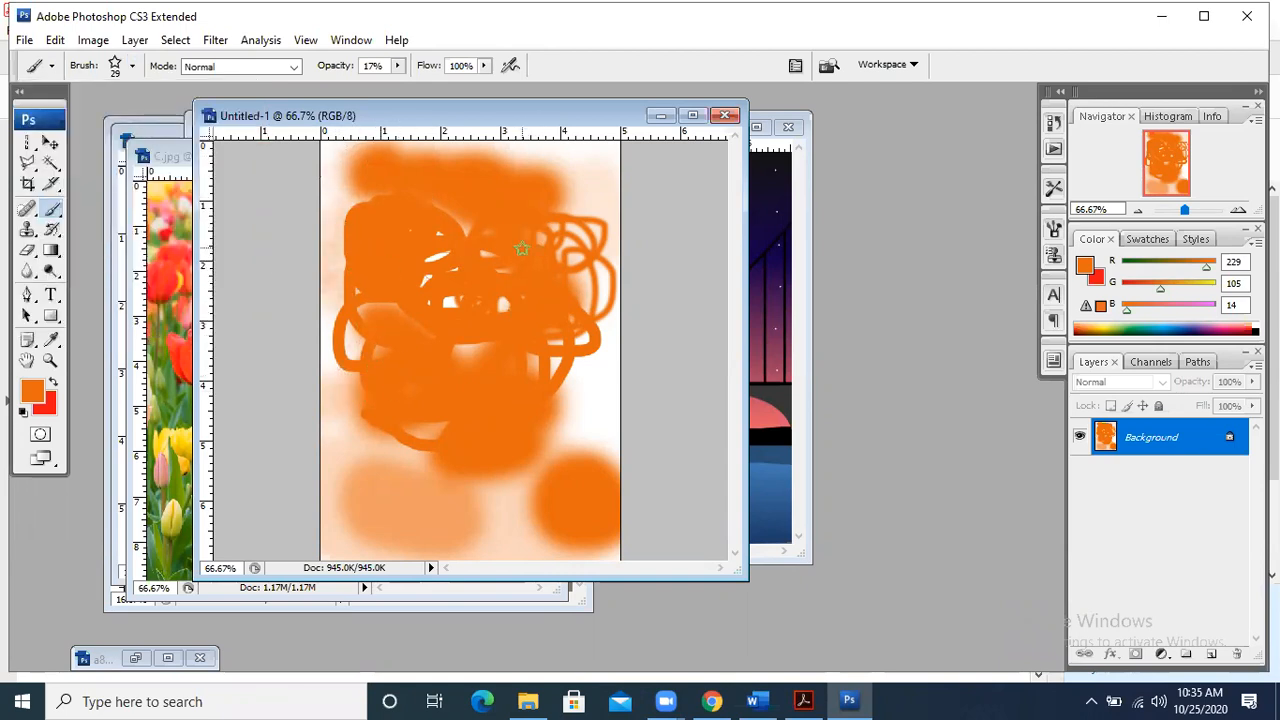
# - Try to create a new 5 by 5 inch white RGB document at 96 pixels/inch
pyautogui.click(24, 40)
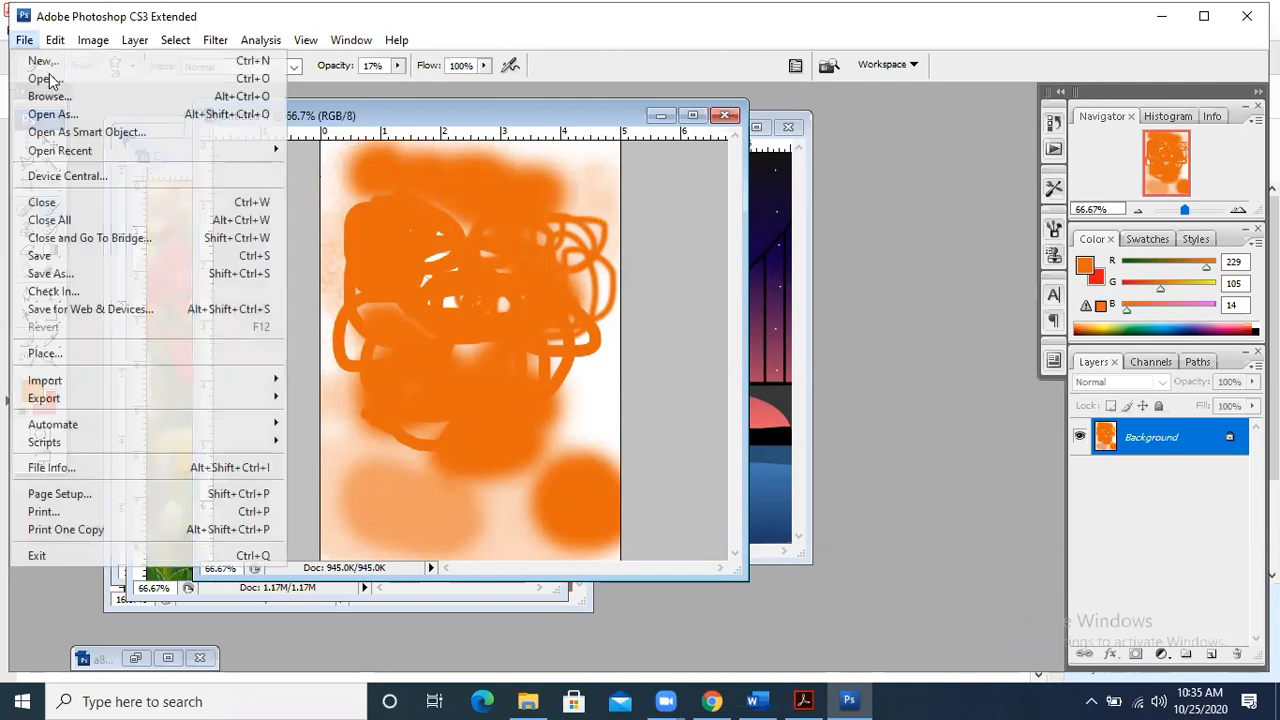
pyautogui.click(40, 60)
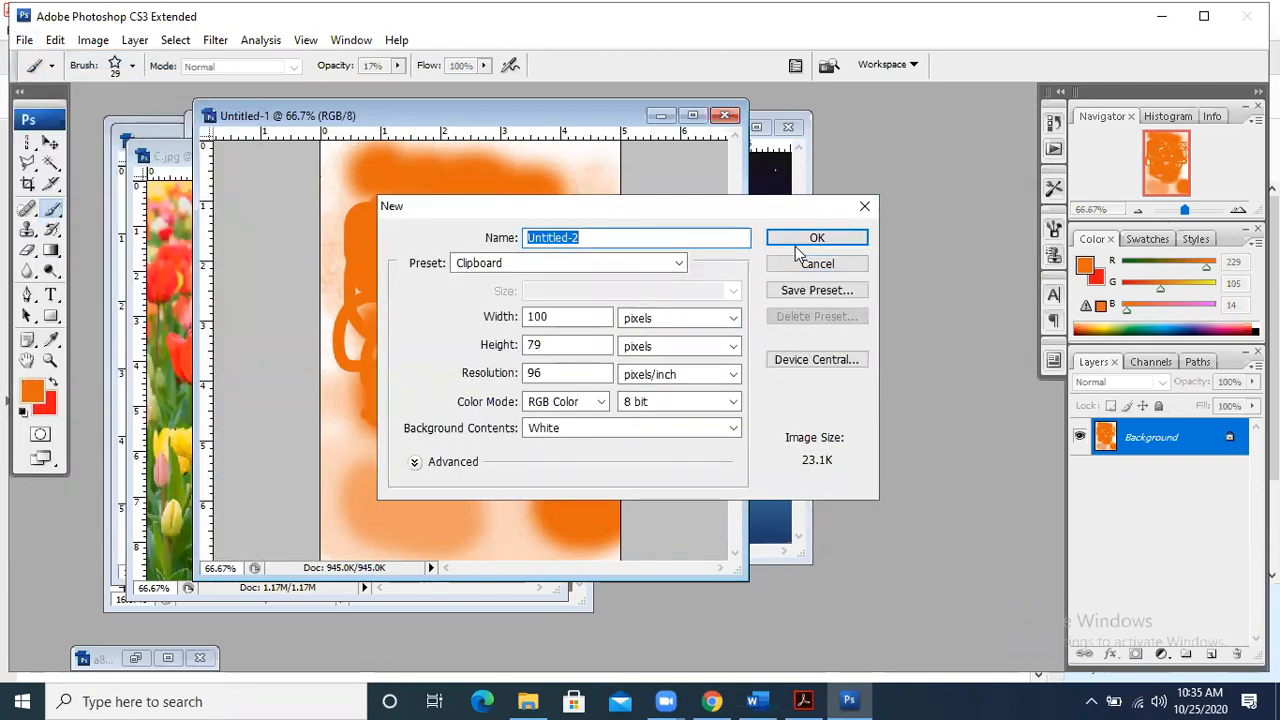
pyautogui.click(590, 316)
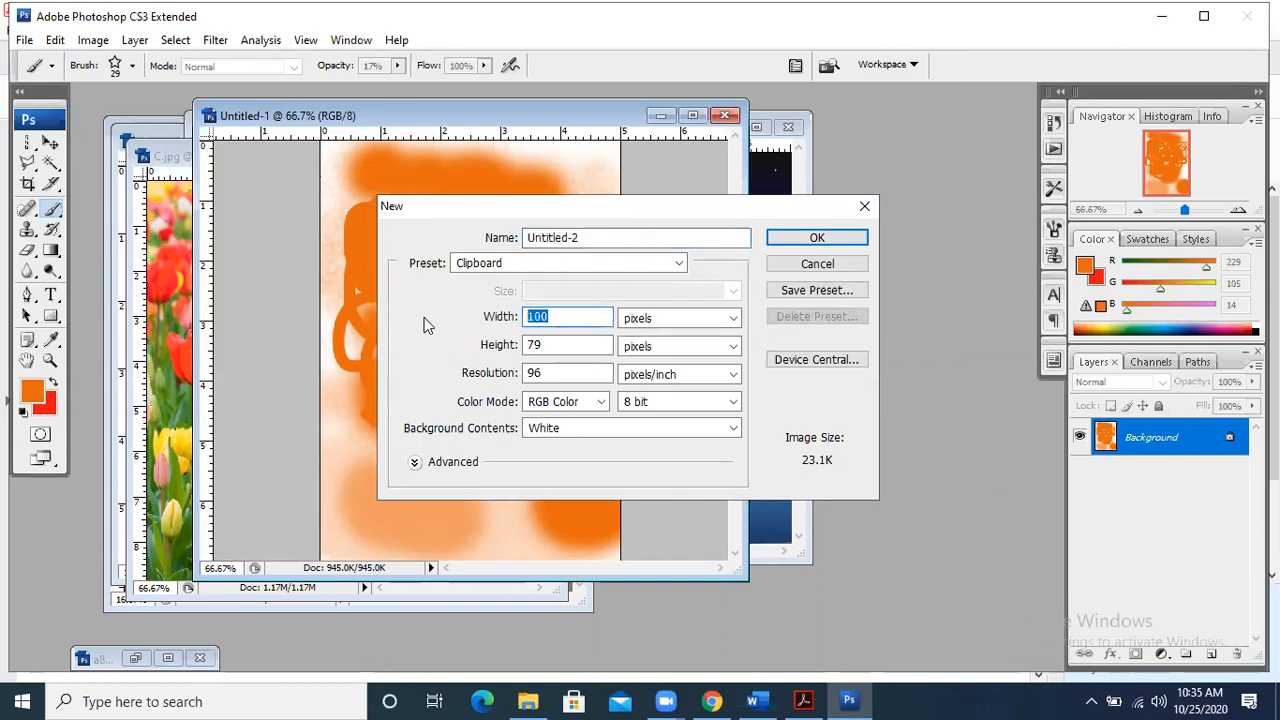
pyautogui.write('5')
pyautogui.press('Tab')
pyautogui.write('5')
pyautogui.click(685, 319)
pyautogui.click(658, 354)
pyautogui.click(655, 349)
pyautogui.click(811, 247)
pyautogui.click(815, 240)
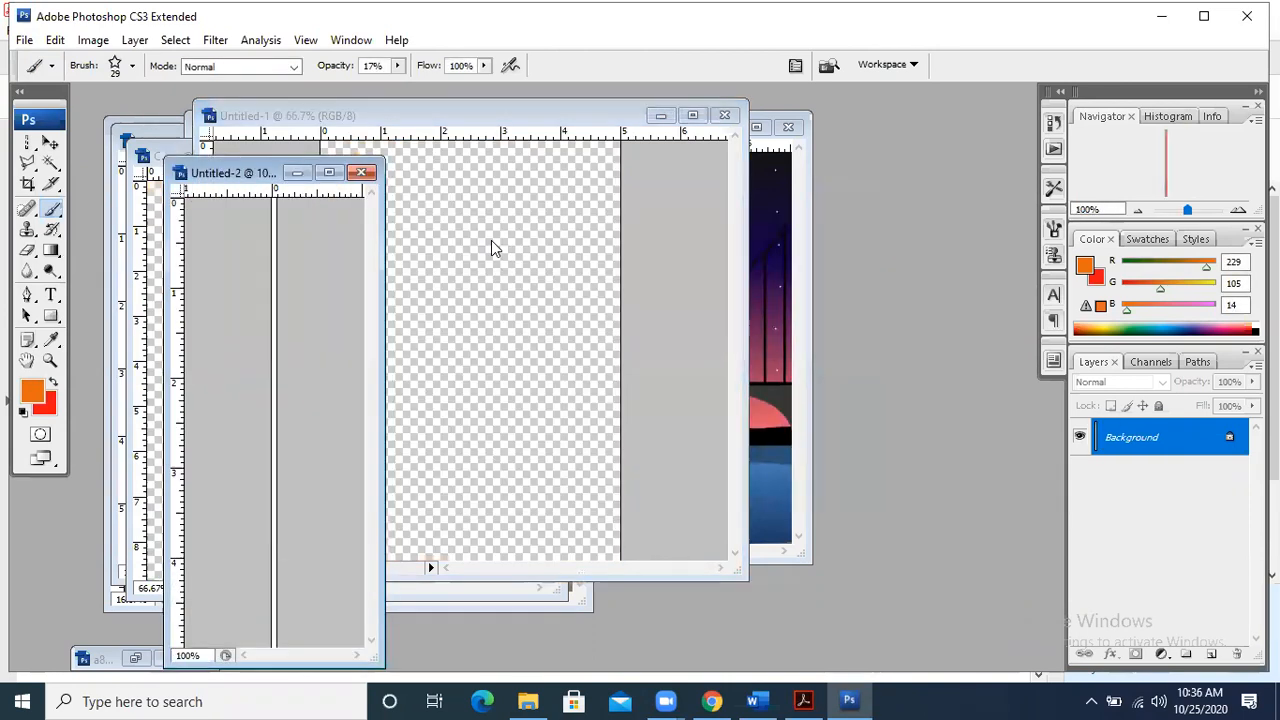
# - Create a new white RGB document 5 by 5 inches at 96 pixels/inch and move its window up and to the right
pyautogui.click(24, 40)
pyautogui.click(40, 64)
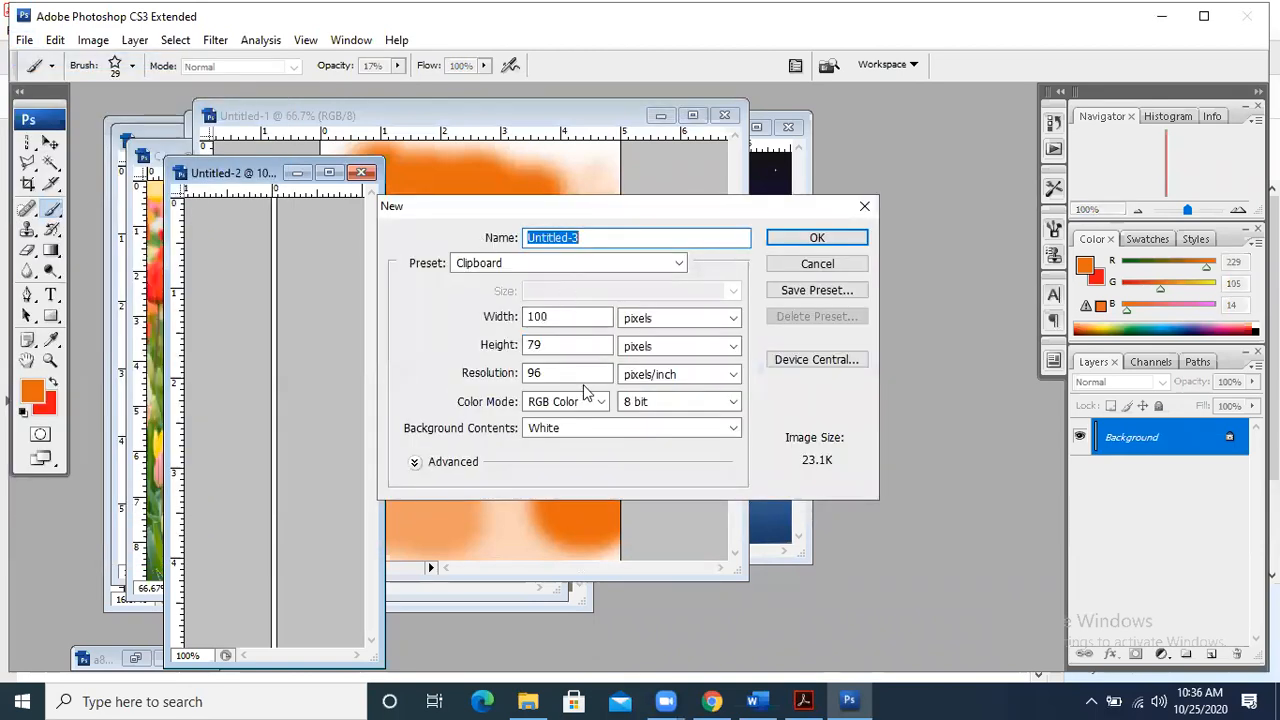
pyautogui.press('Tab')
pyautogui.write('5')
pyautogui.doubleClick(540, 344)
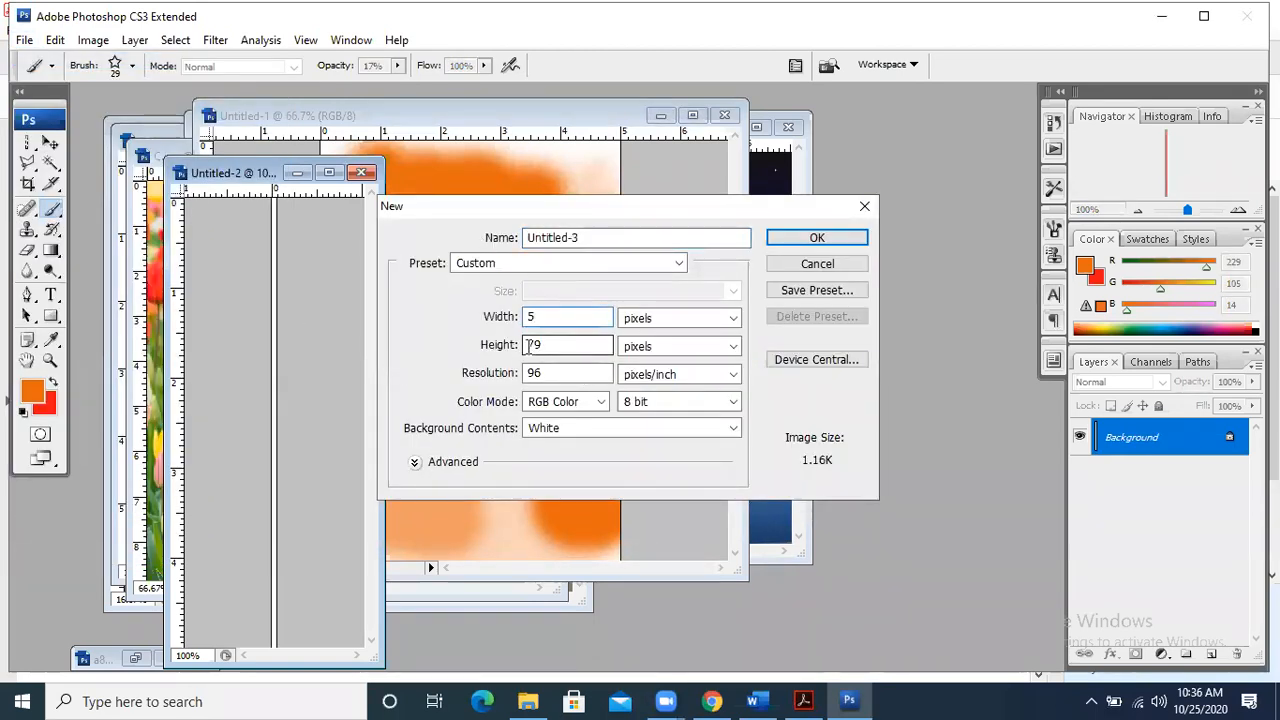
pyautogui.write('5')
pyautogui.click(660, 318)
pyautogui.click(650, 352)
pyautogui.click(680, 346)
pyautogui.click(659, 380)
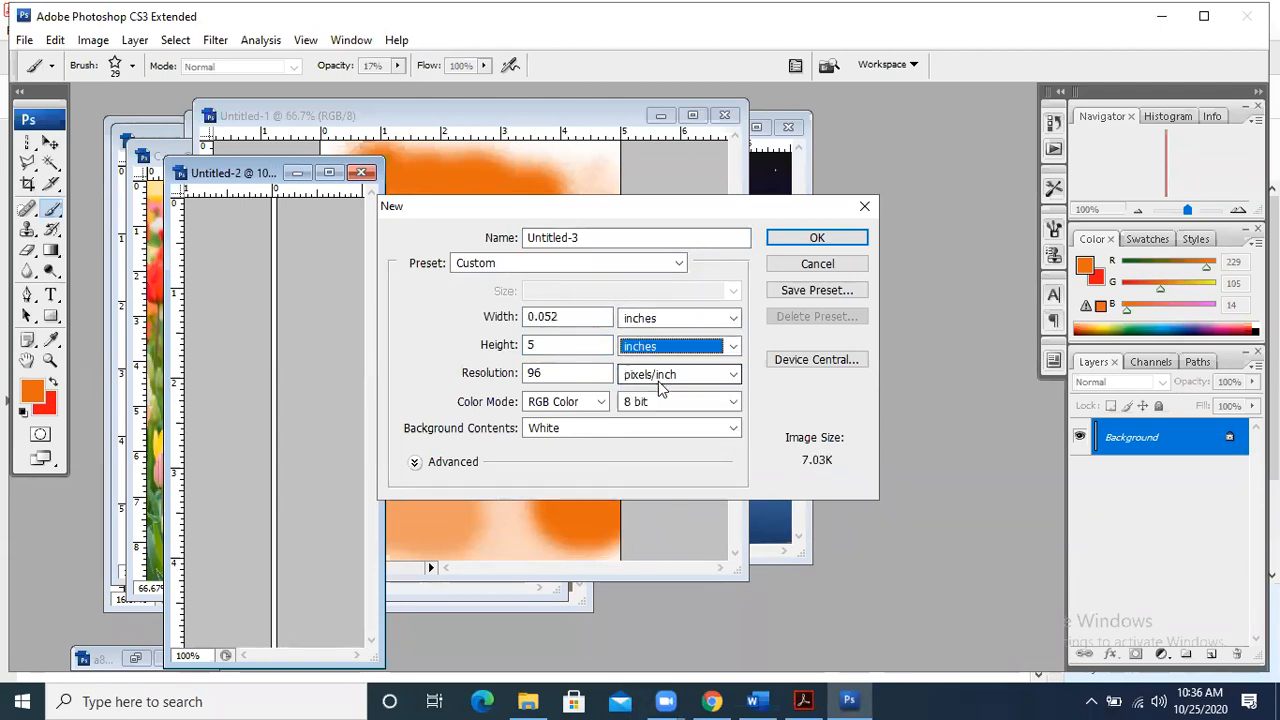
pyautogui.doubleClick(574, 318)
pyautogui.write('5')
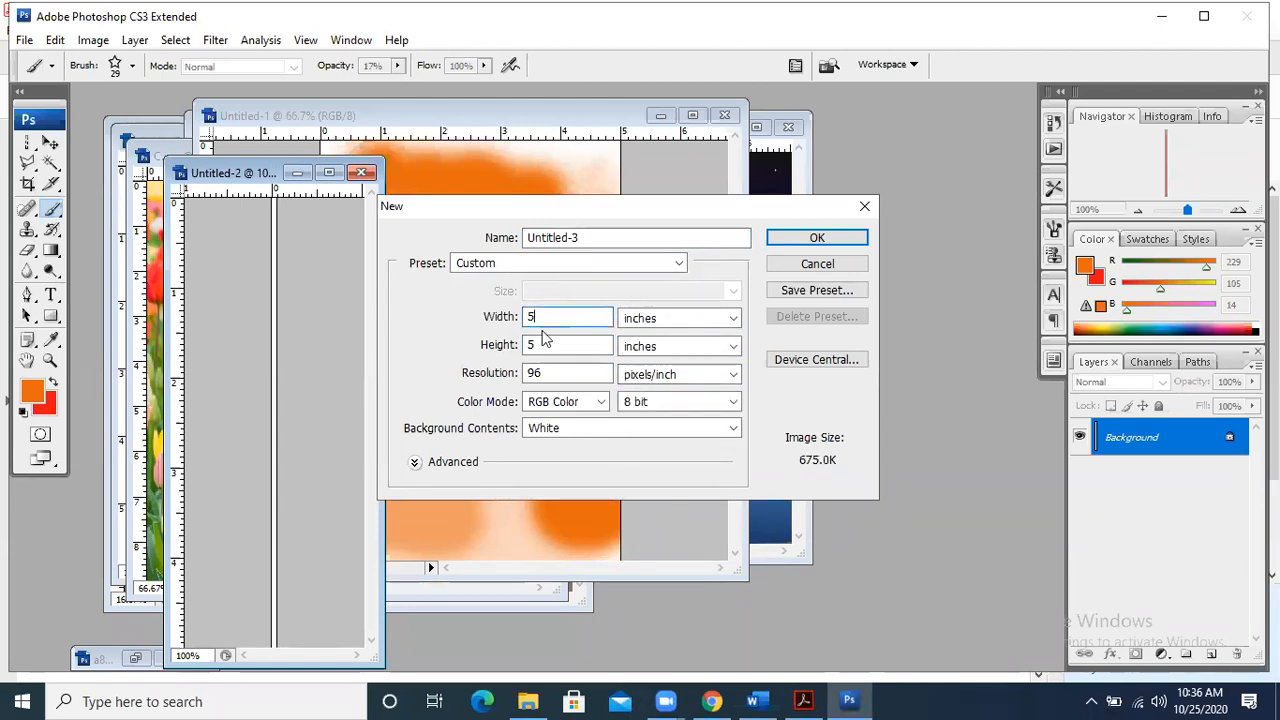
pyautogui.click(812, 240)
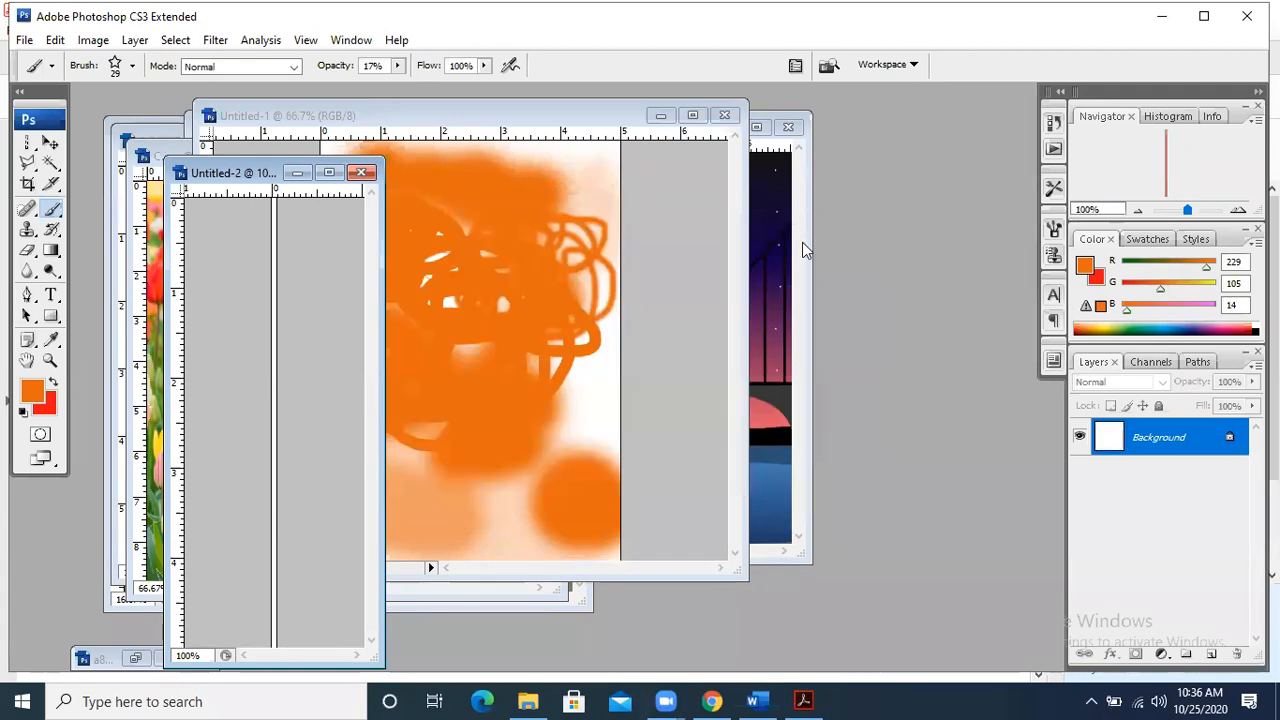
pyautogui.moveTo(435, 178); pyautogui.dragTo(500, 124)
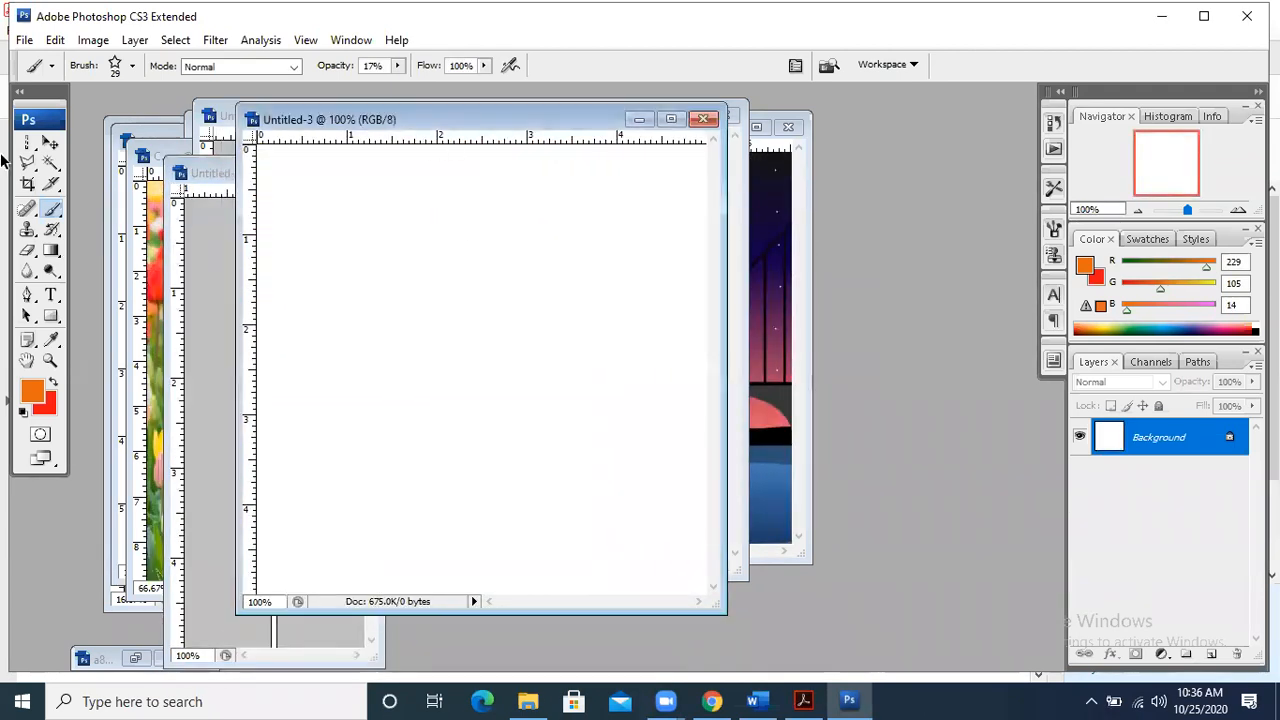
# - Paint faint orange stars across the upper part of the blank page with the 29 px star brush at 17% opacity
pyautogui.click(52, 185)
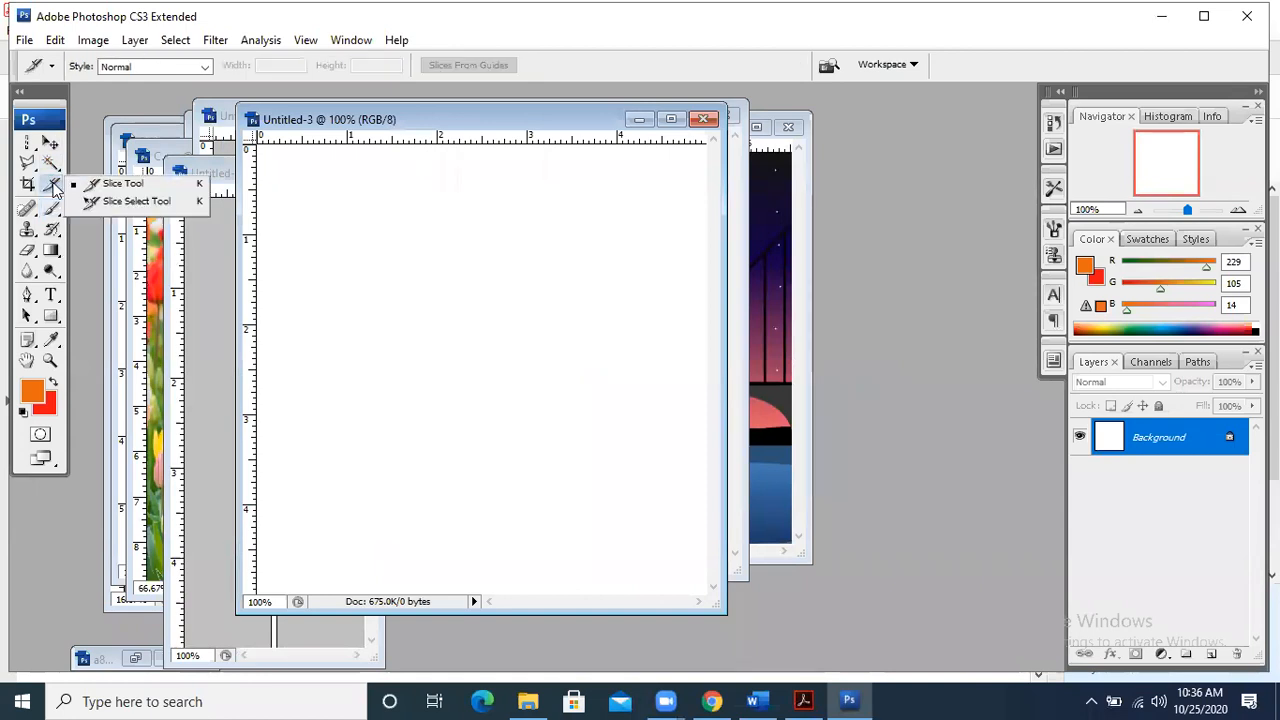
pyautogui.click(52, 207)
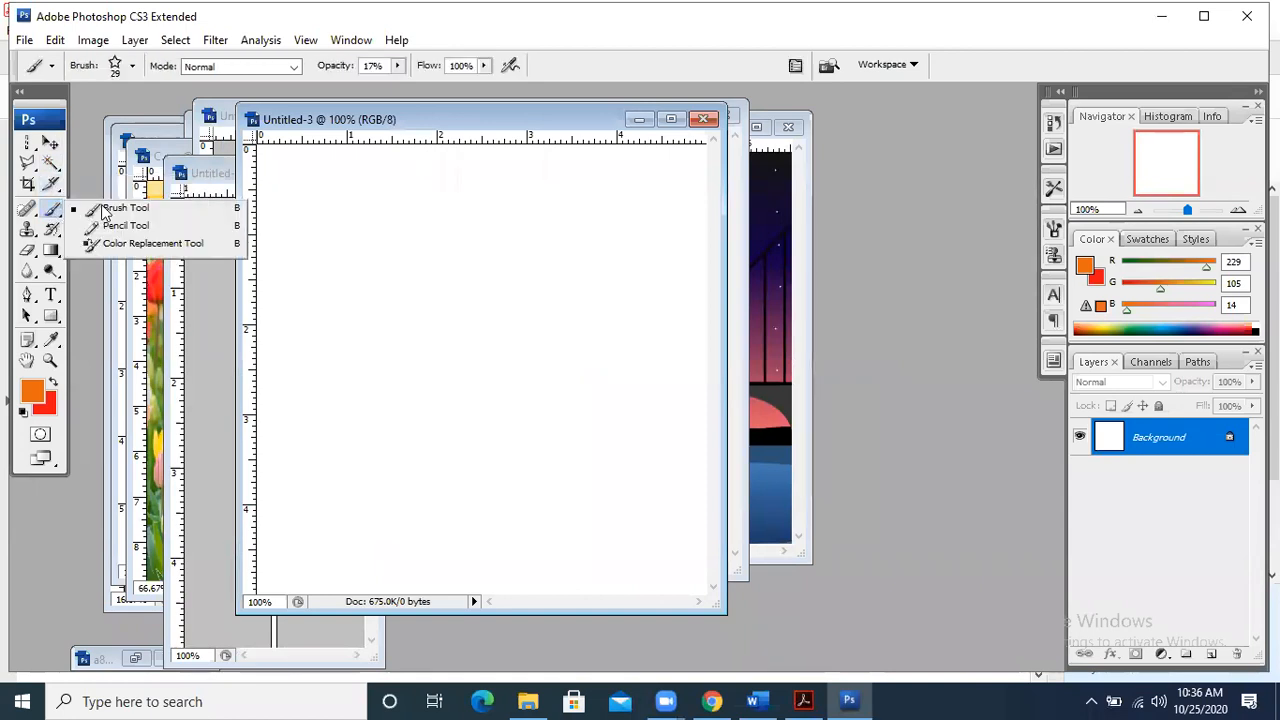
pyautogui.click(96, 208)
pyautogui.click(128, 66)
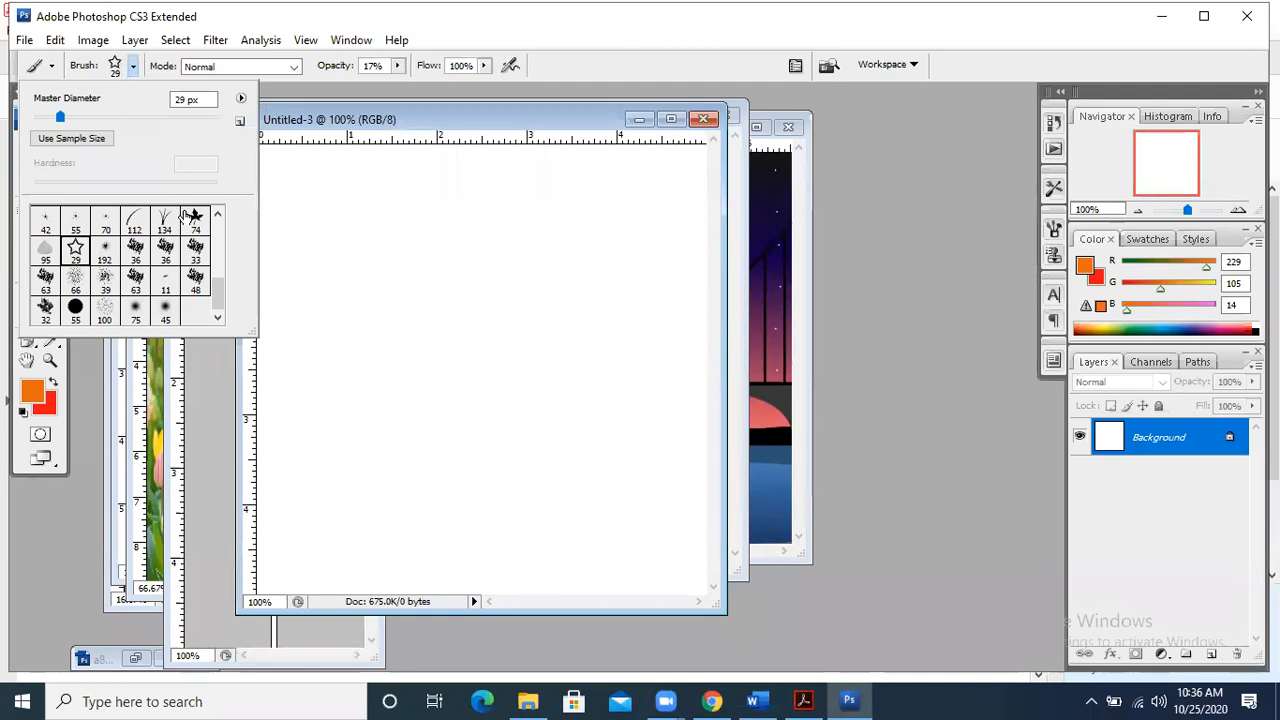
pyautogui.moveTo(217, 286)
pyautogui.mouseDown()
pyautogui.moveTo(220, 212)
pyautogui.moveTo(222, 290)
pyautogui.mouseUp()
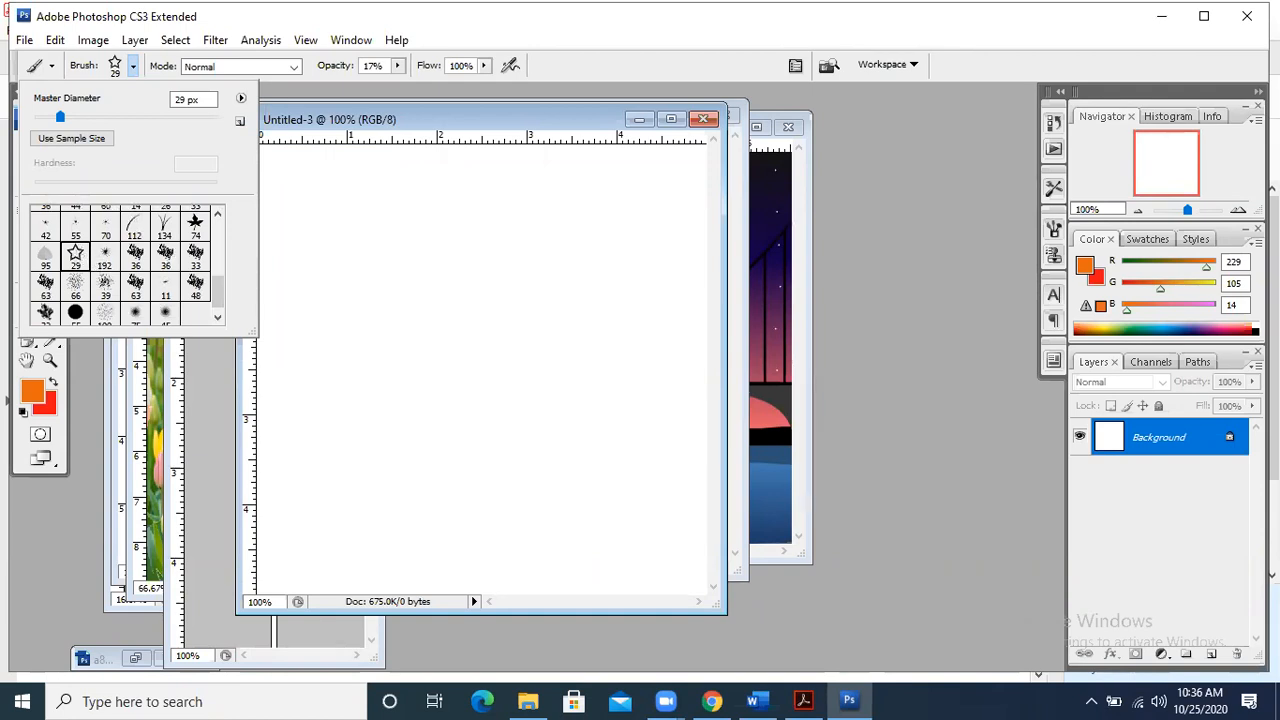
pyautogui.moveTo(301, 183)
pyautogui.mouseDown()
pyautogui.moveTo(577, 192)
pyautogui.moveTo(600, 223)
pyautogui.moveTo(543, 230)
pyautogui.moveTo(577, 272)
pyautogui.moveTo(649, 245)
pyautogui.moveTo(671, 289)
pyautogui.mouseUp()
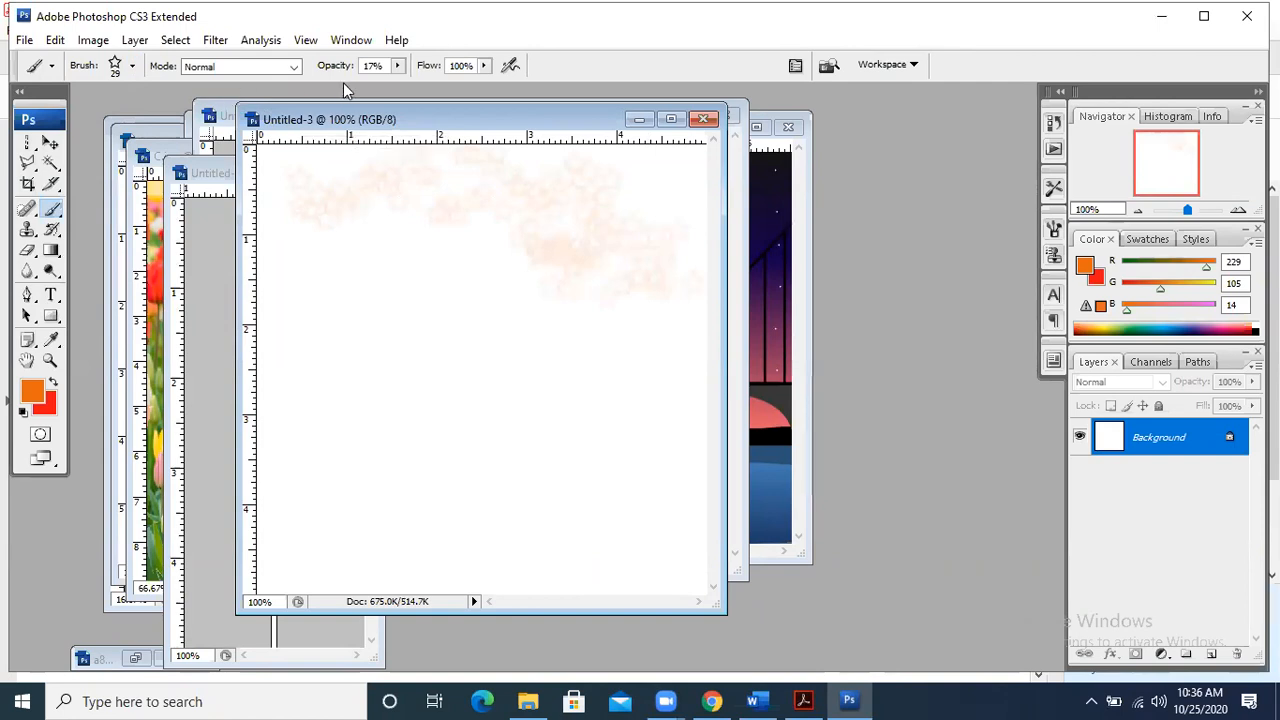
# - Set the brush opacity to 48% and paint orange stars across the middle and lower part of the page
pyautogui.click(398, 66)
pyautogui.moveTo(397, 87); pyautogui.dragTo(428, 86)
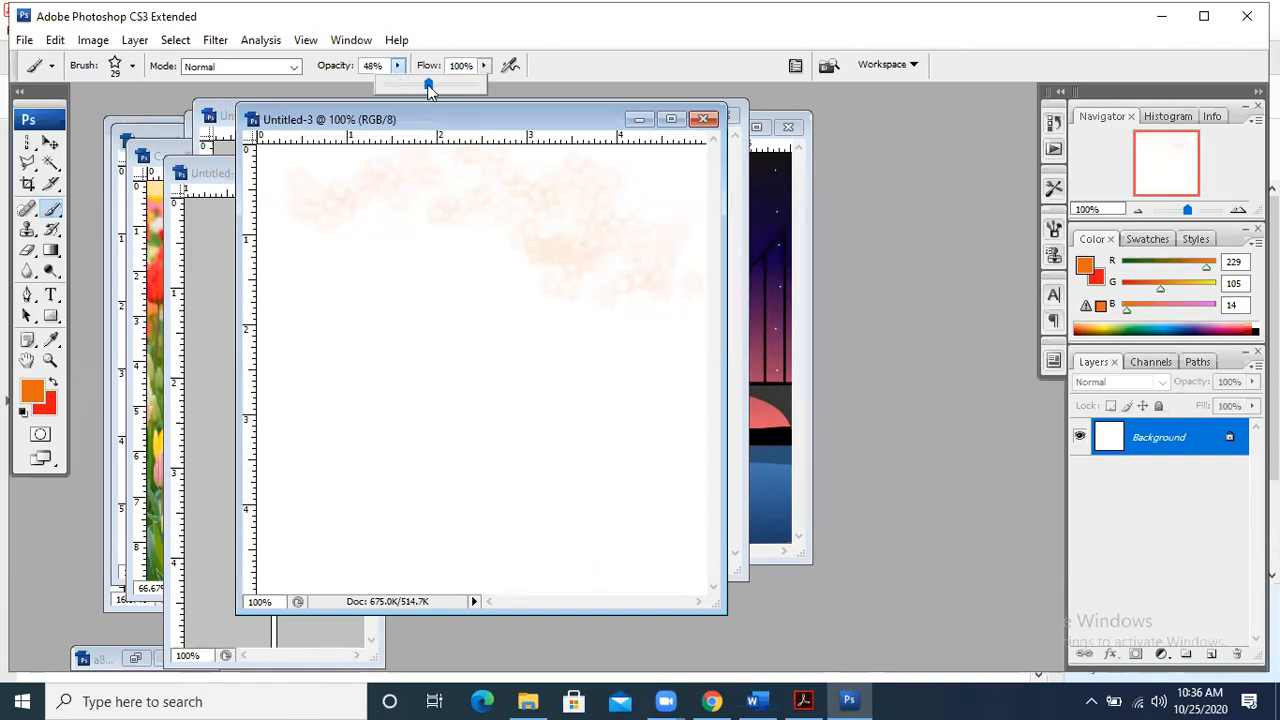
pyautogui.moveTo(309, 240)
pyautogui.mouseDown()
pyautogui.moveTo(303, 323)
pyautogui.moveTo(320, 390)
pyautogui.moveTo(446, 366)
pyautogui.moveTo(520, 371)
pyautogui.moveTo(560, 420)
pyautogui.moveTo(632, 455)
pyautogui.moveTo(457, 524)
pyautogui.moveTo(367, 512)
pyautogui.mouseUp()
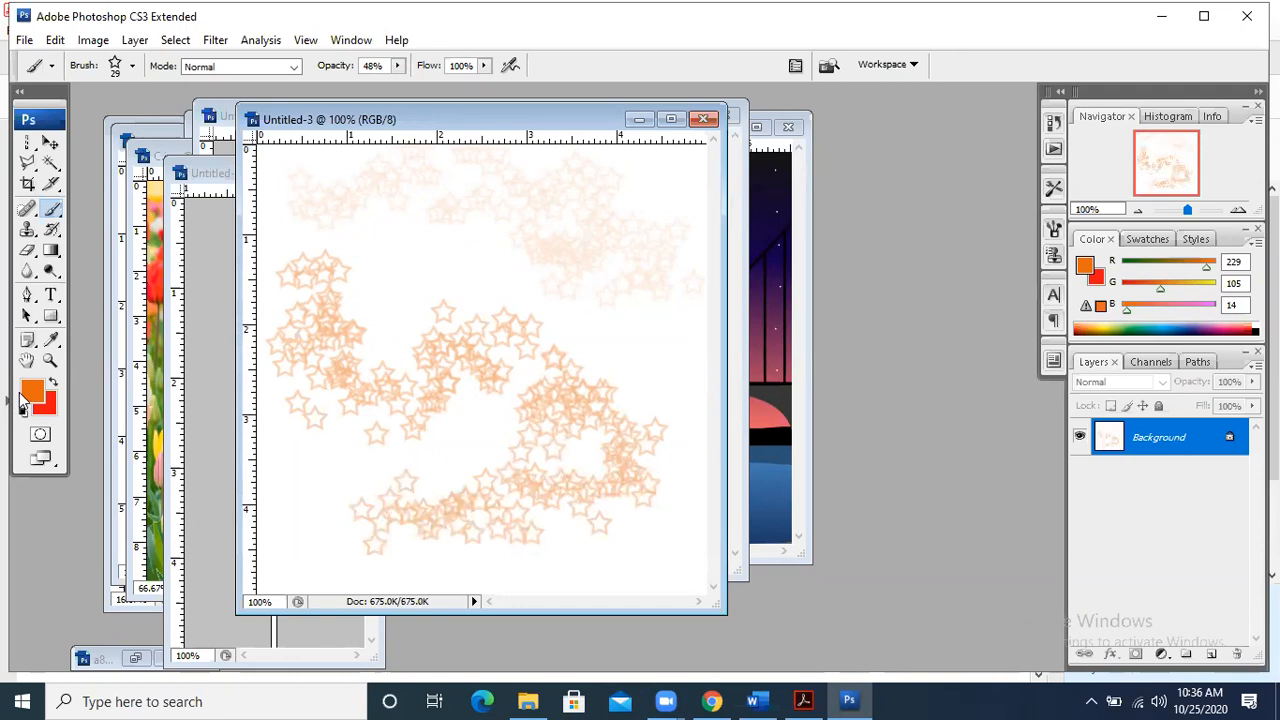
# - Set the foreground colour to blue (R 14, G 65, B 229) and paint stars across the upper part of the page
pyautogui.click(31, 389)
pyautogui.click(675, 186)
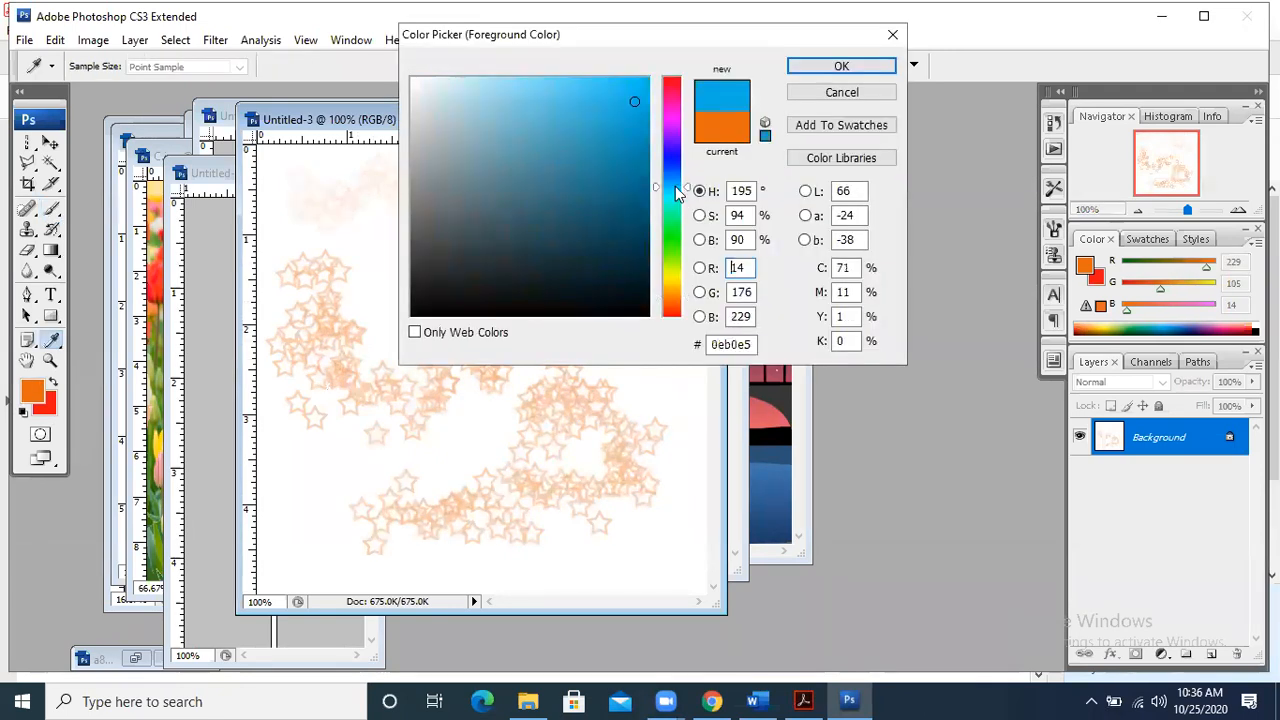
pyautogui.click(675, 161)
pyautogui.click(841, 92)
pyautogui.moveTo(669, 269)
pyautogui.mouseDown()
pyautogui.moveTo(622, 279)
pyautogui.moveTo(561, 226)
pyautogui.moveTo(523, 216)
pyautogui.moveTo(493, 271)
pyautogui.moveTo(428, 263)
pyautogui.moveTo(334, 176)
pyautogui.mouseUp()
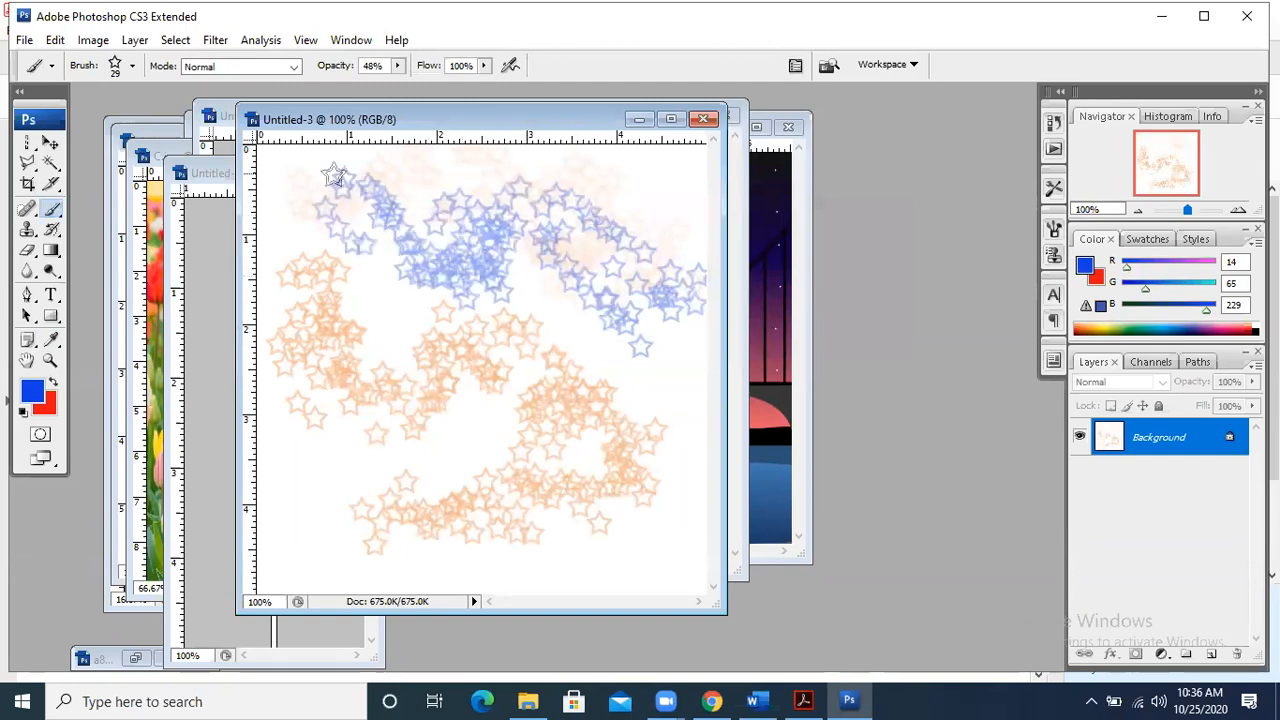
# - Choose the 74 px maple leaf brush and paint blue leaves over the middle and lower stars
pyautogui.click(54, 66)
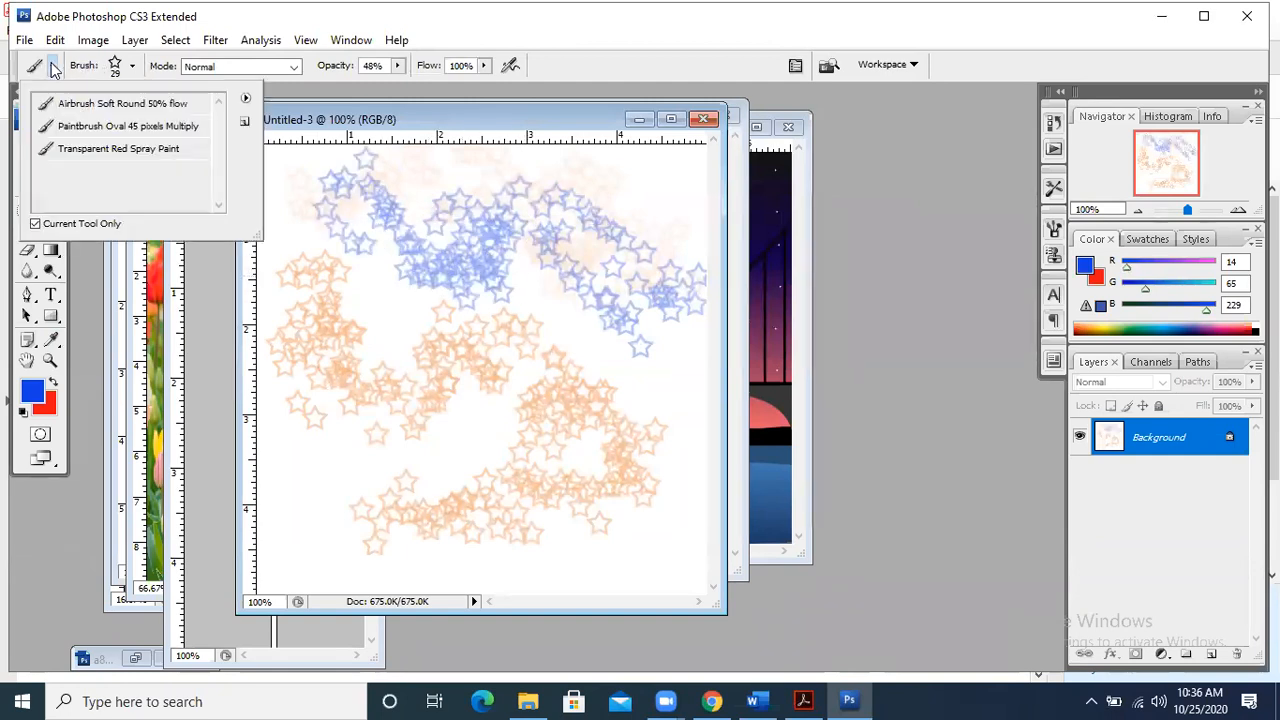
pyautogui.click(131, 67)
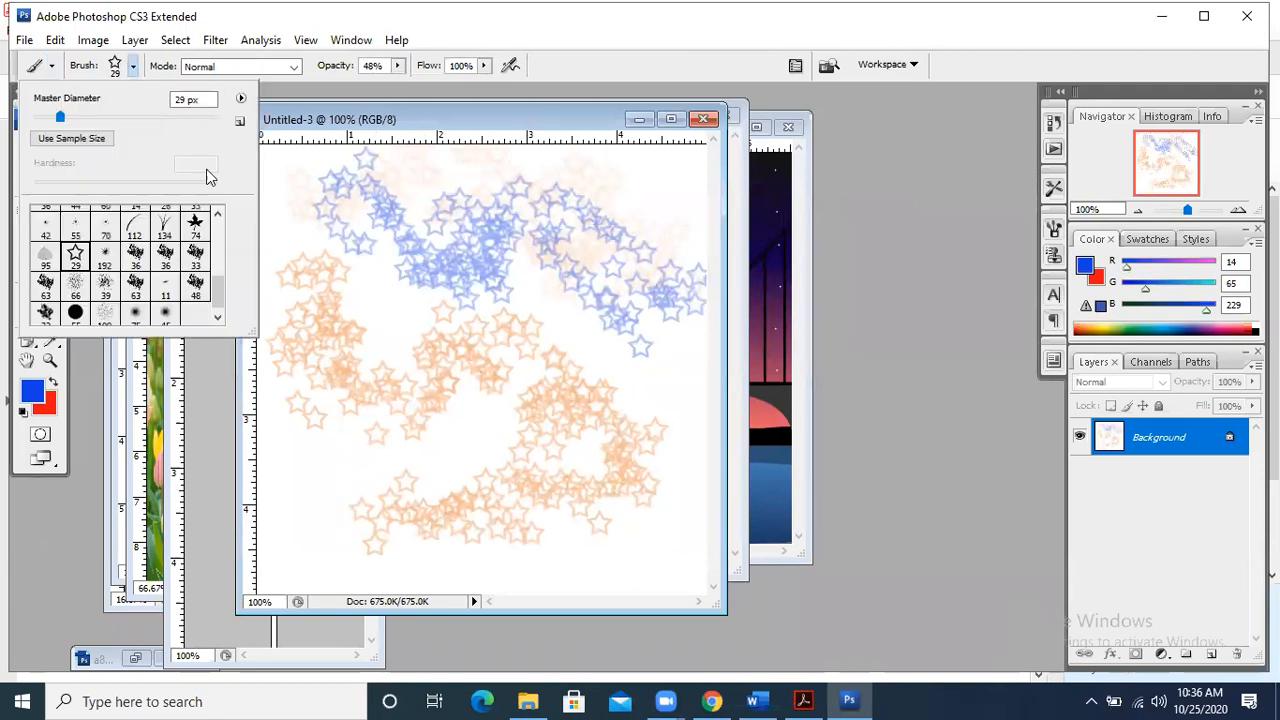
pyautogui.click(196, 226)
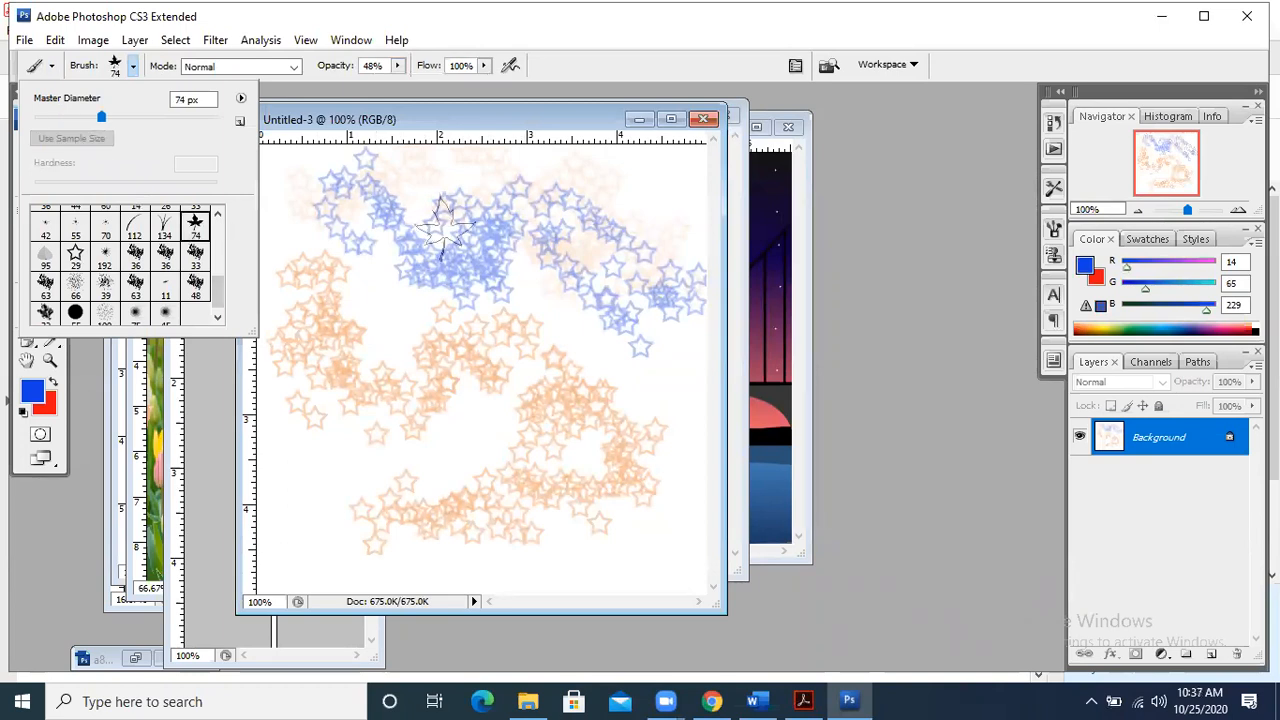
pyautogui.moveTo(477, 433)
pyautogui.mouseDown()
pyautogui.moveTo(520, 440)
pyautogui.moveTo(400, 450)
pyautogui.moveTo(362, 497)
pyautogui.mouseUp()
pyautogui.moveTo(601, 375); pyautogui.dragTo(632, 392)
pyautogui.moveTo(610, 318); pyautogui.dragTo(648, 412)
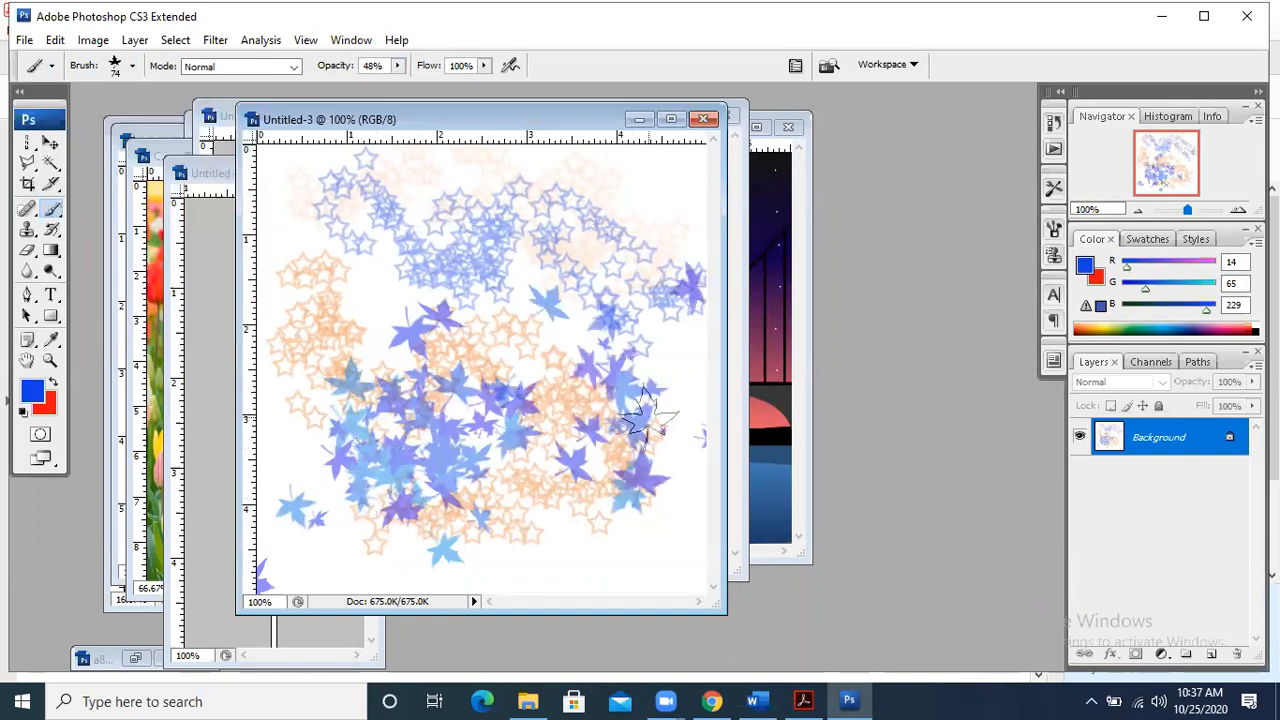
pyautogui.click(648, 416)
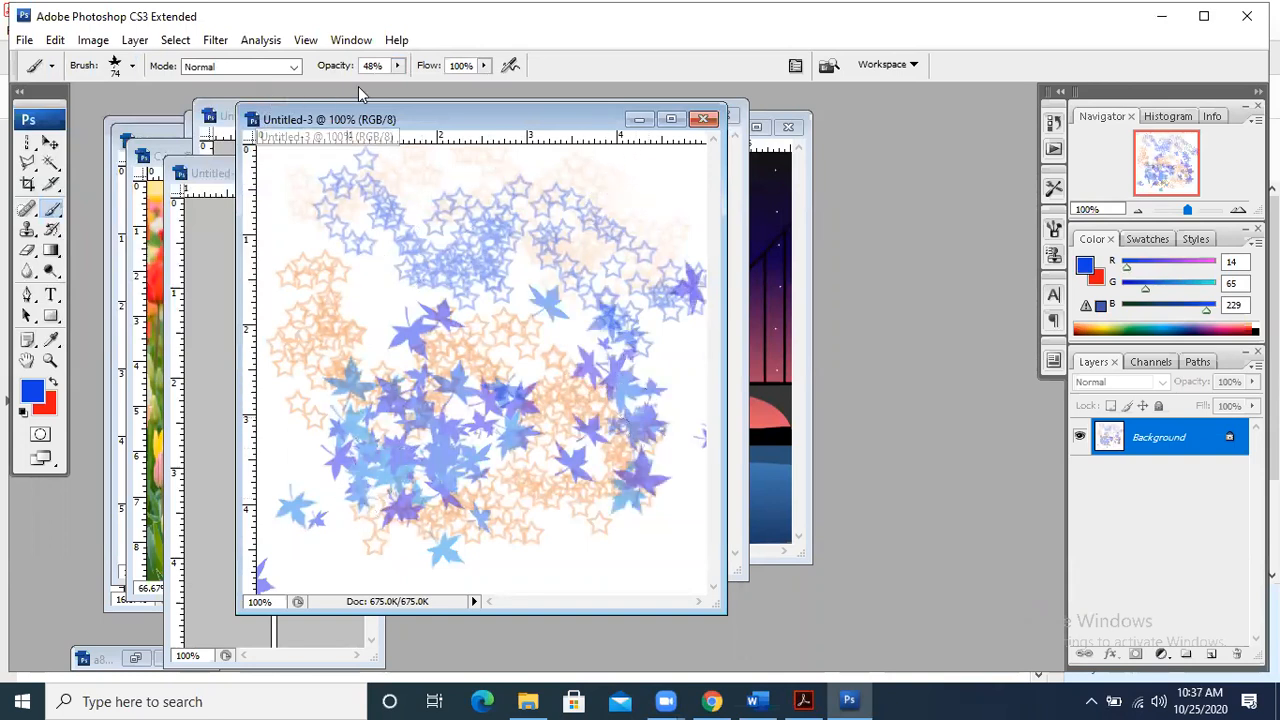
# - Choose the hard round 9 px brush and paint a short blue stroke near the page's upper left corner
pyautogui.click(132, 66)
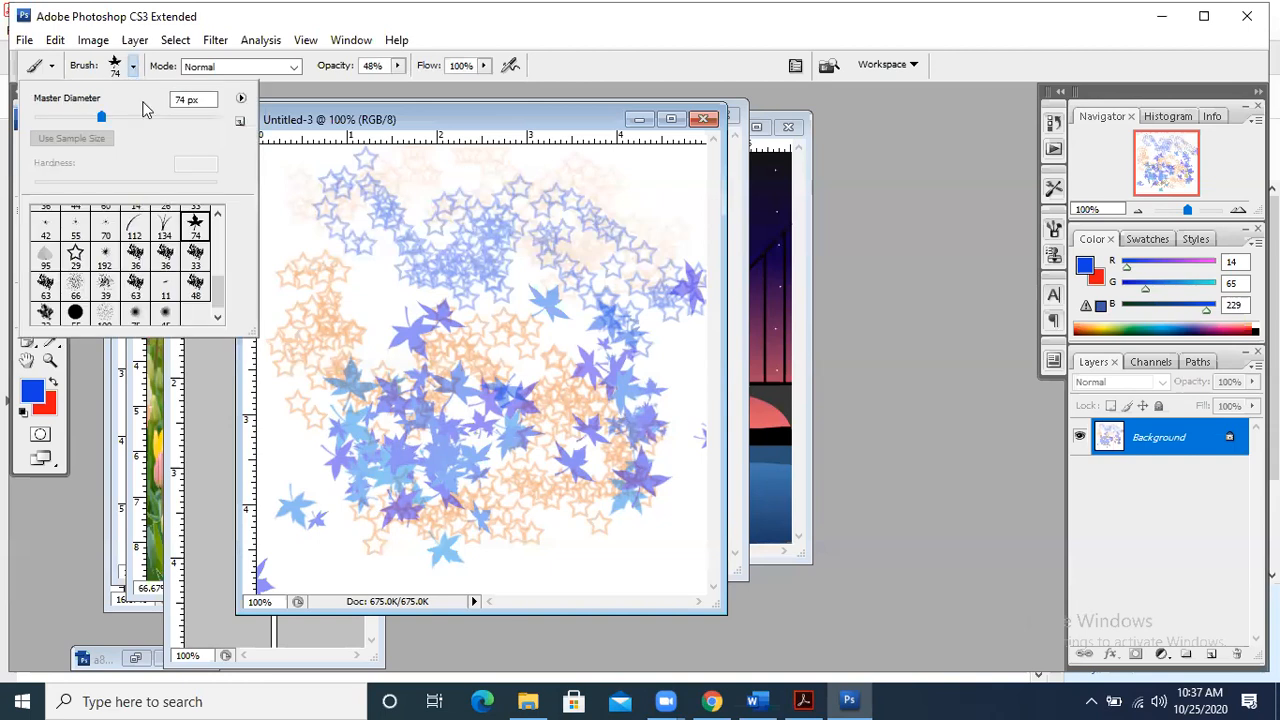
pyautogui.moveTo(220, 292); pyautogui.dragTo(218, 214)
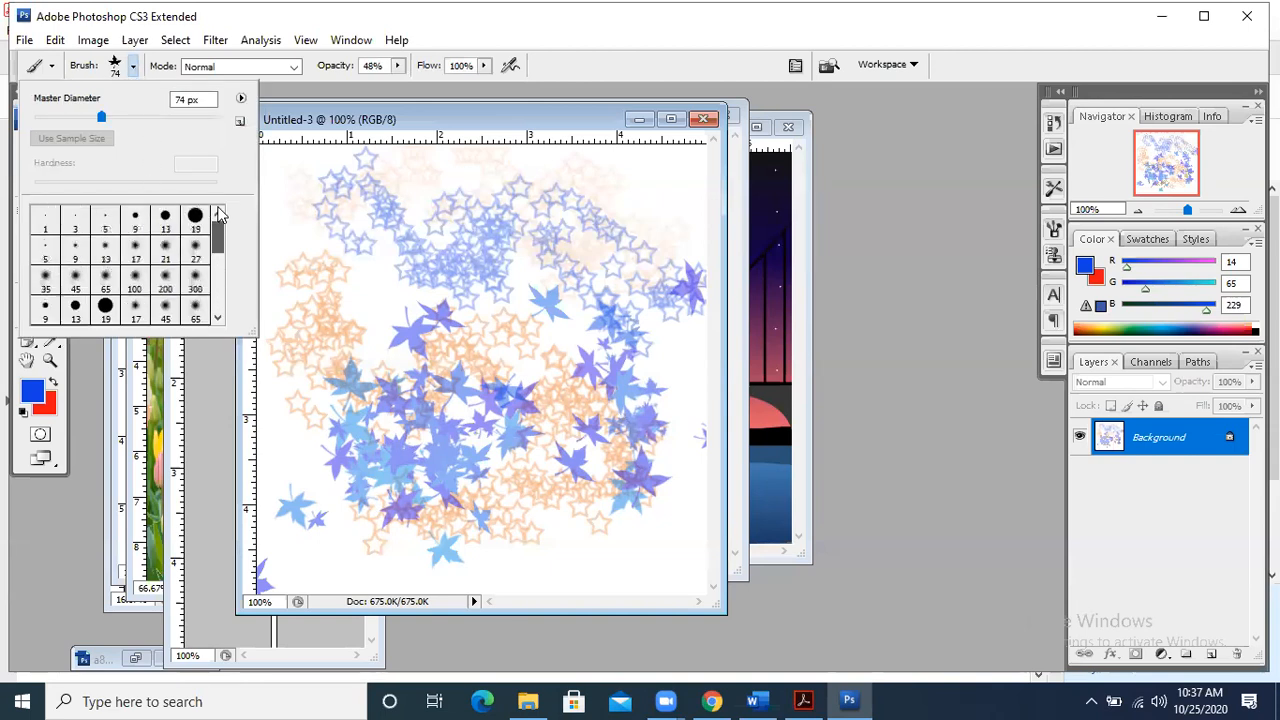
pyautogui.click(135, 220)
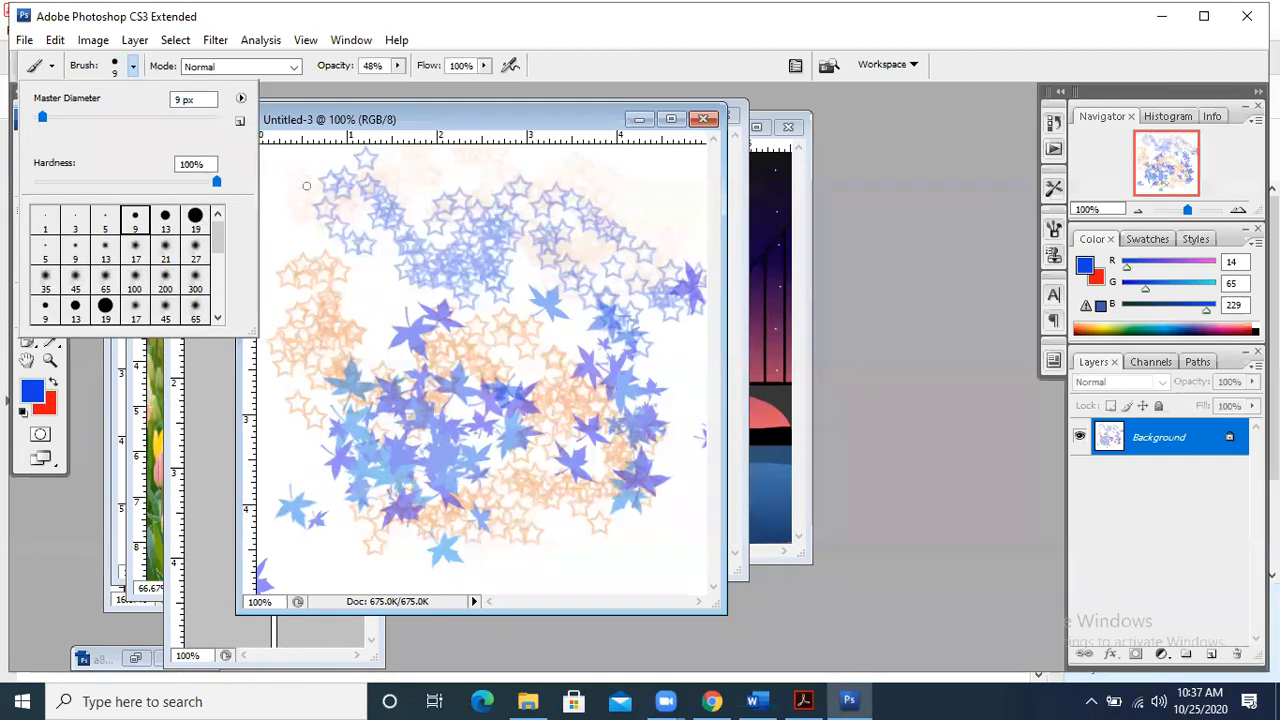
pyautogui.moveTo(306, 185)
pyautogui.mouseDown()
pyautogui.moveTo(260, 210)
pyautogui.moveTo(221, 262)
pyautogui.moveTo(221, 300)
pyautogui.mouseUp()
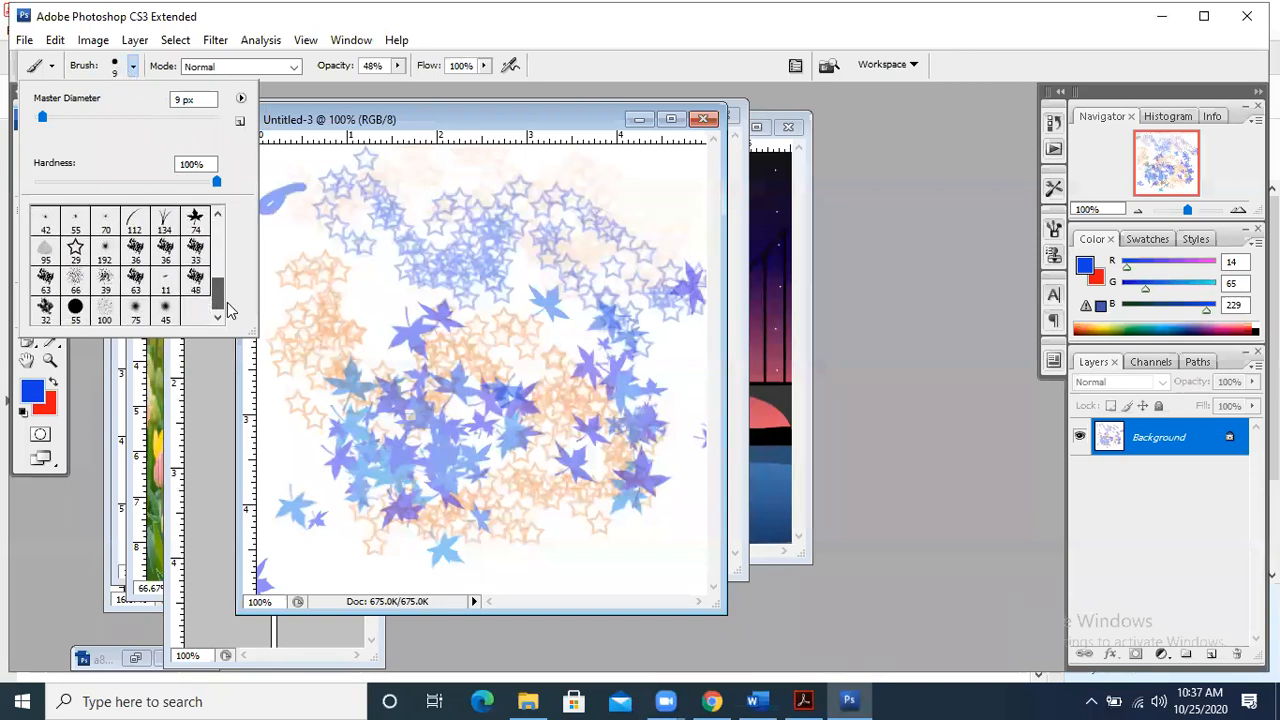
# - Return to the 74 px maple leaf brush and scatter blue leaves across the upper part of the page
pyautogui.click(195, 217)
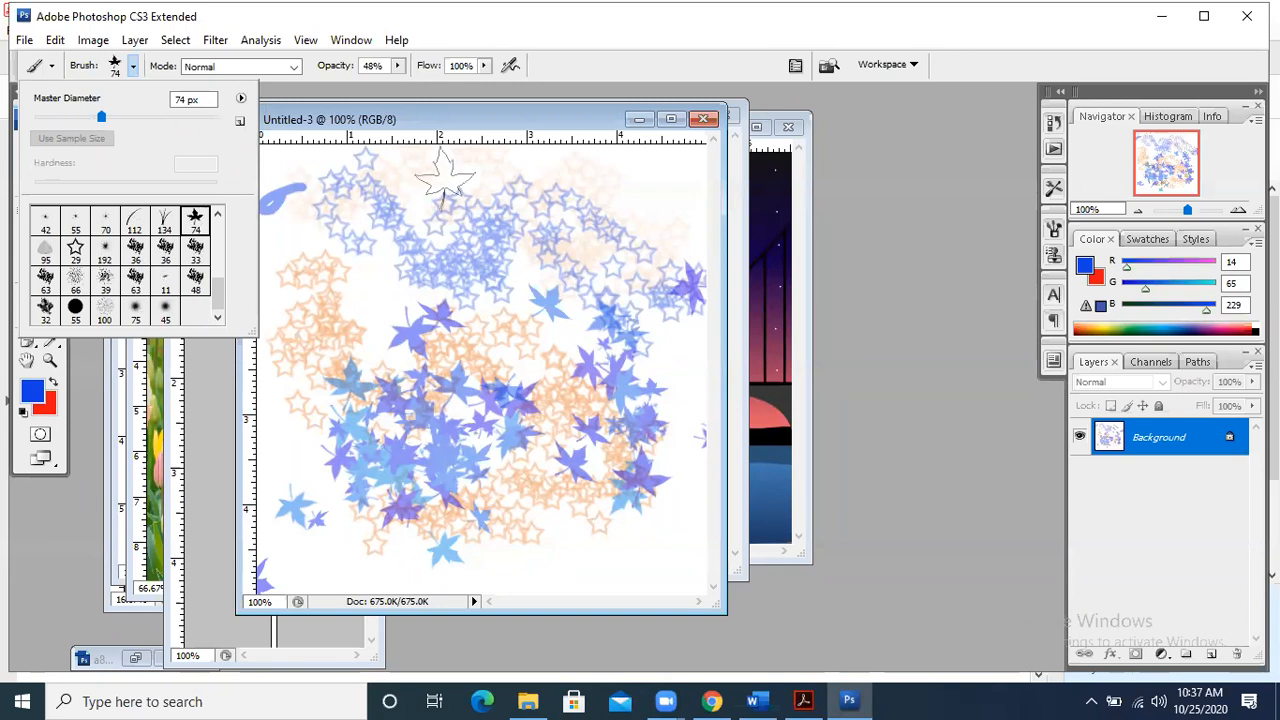
pyautogui.moveTo(468, 170)
pyautogui.mouseDown()
pyautogui.moveTo(601, 170)
pyautogui.moveTo(467, 272)
pyautogui.mouseUp()
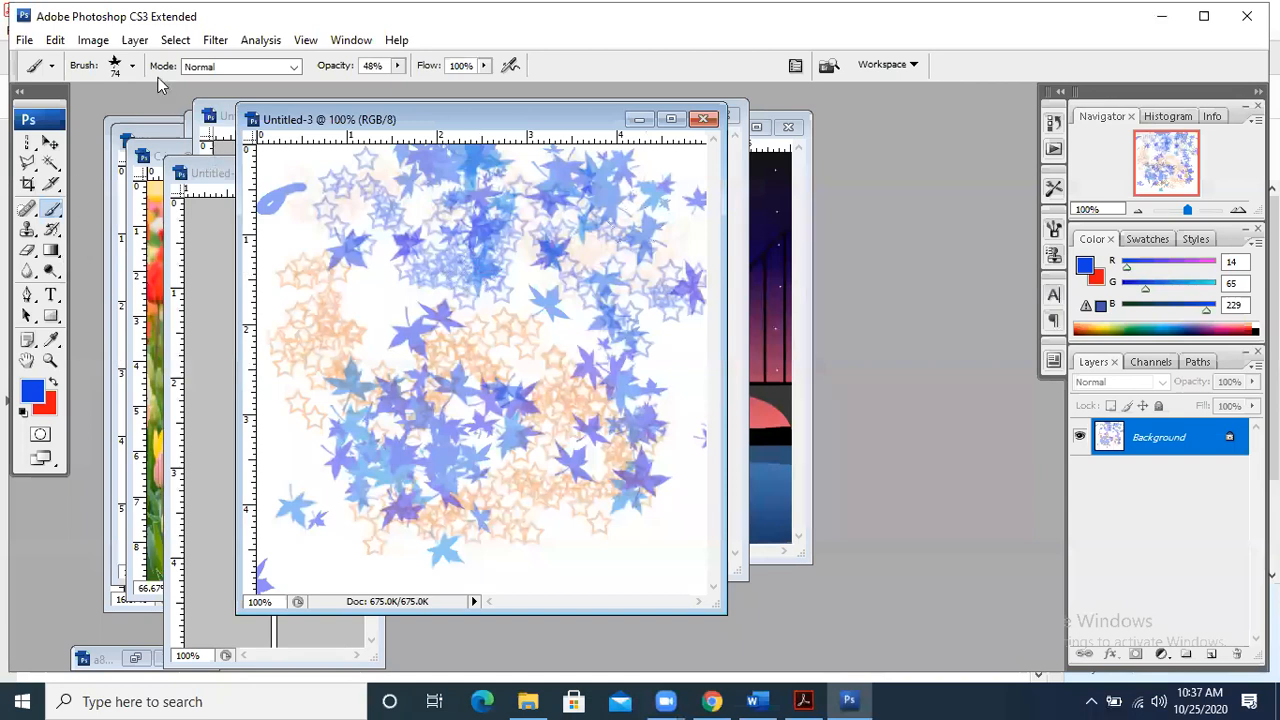
pyautogui.click(62, 210)
pyautogui.click(120, 203)
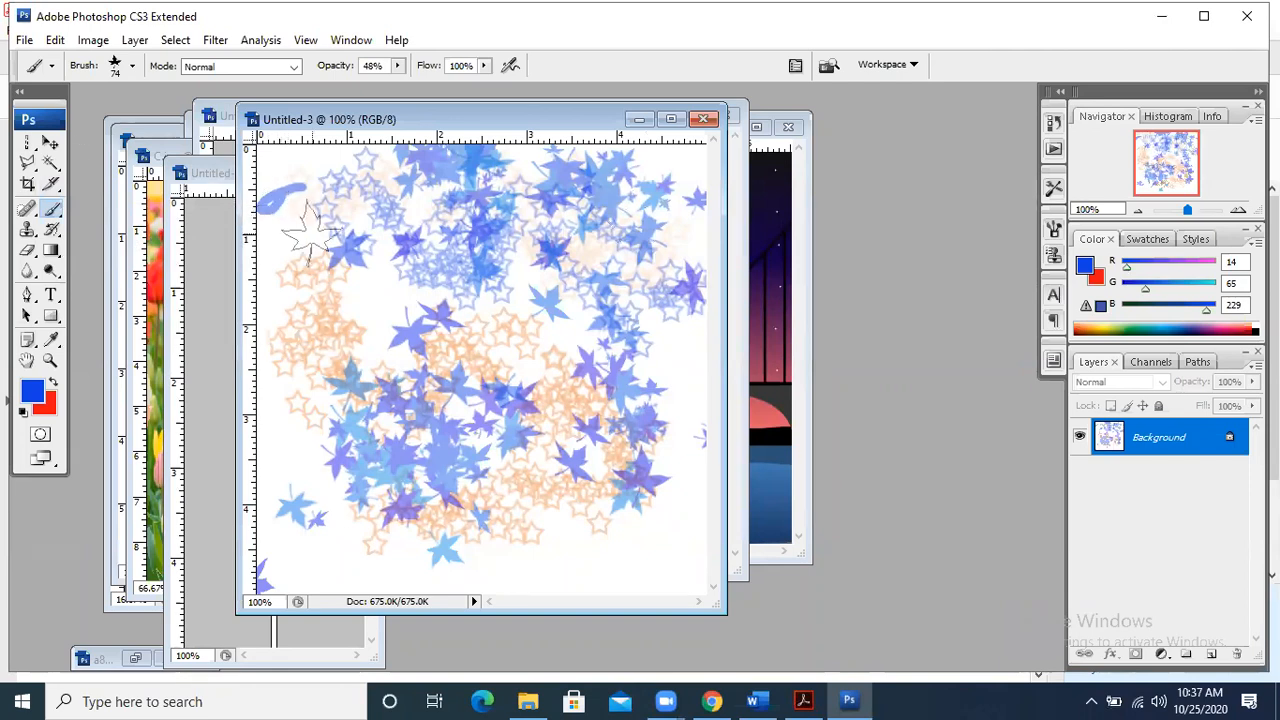
pyautogui.click(310, 232)
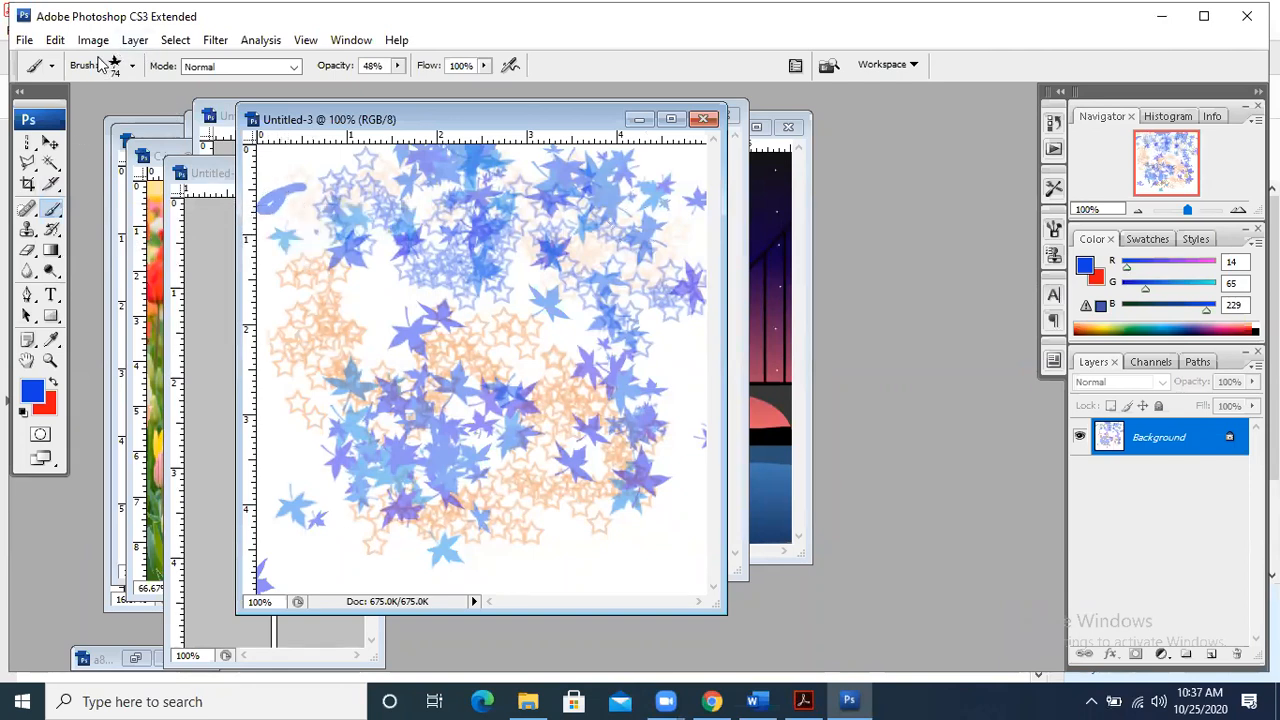
# - Paint grass along the page's bottom edge using the 134 px grass brush and a green foreground colour (R 9, G 120, B 41)
pyautogui.click(132, 66)
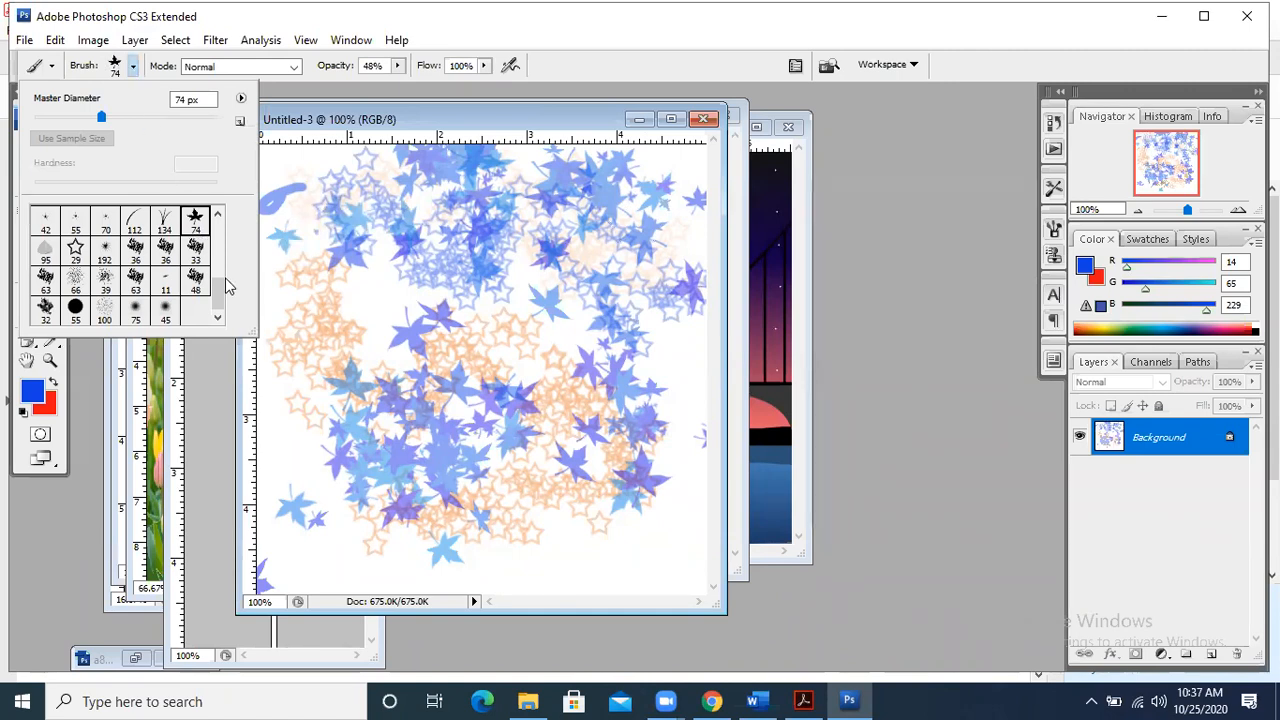
pyautogui.click(165, 222)
pyautogui.moveTo(335, 262); pyautogui.dragTo(355, 255)
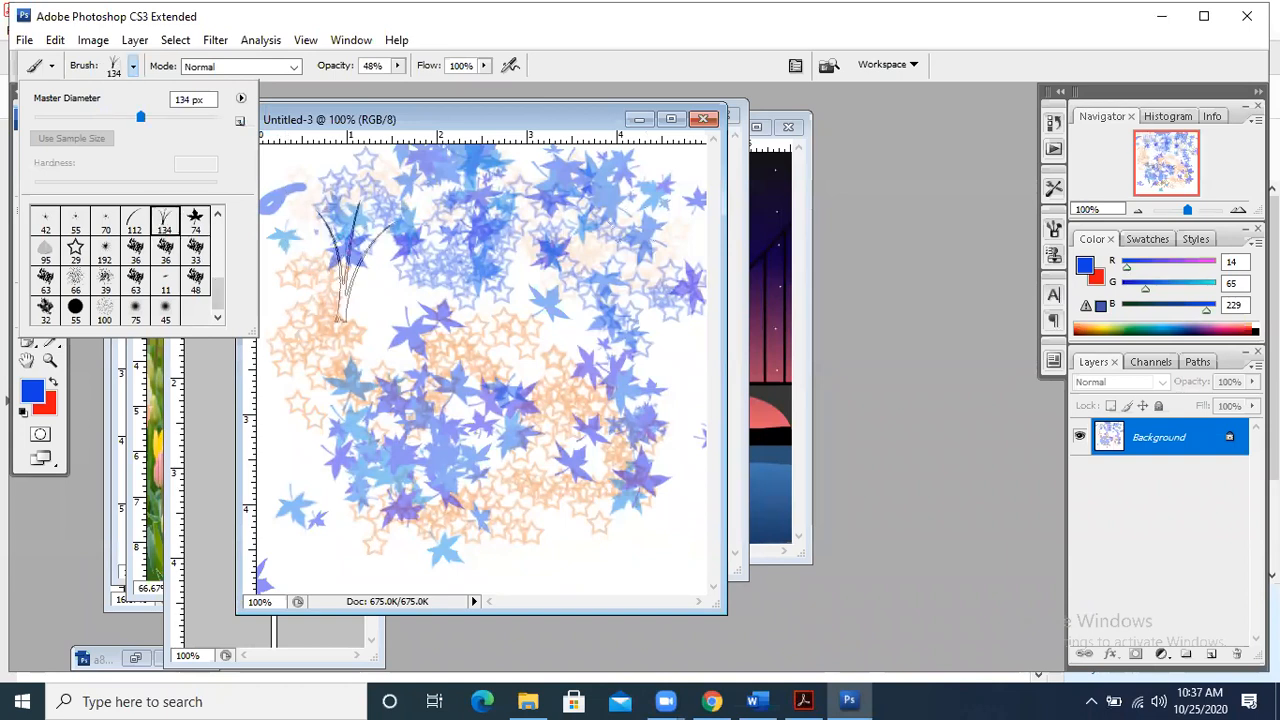
pyautogui.click(32, 390)
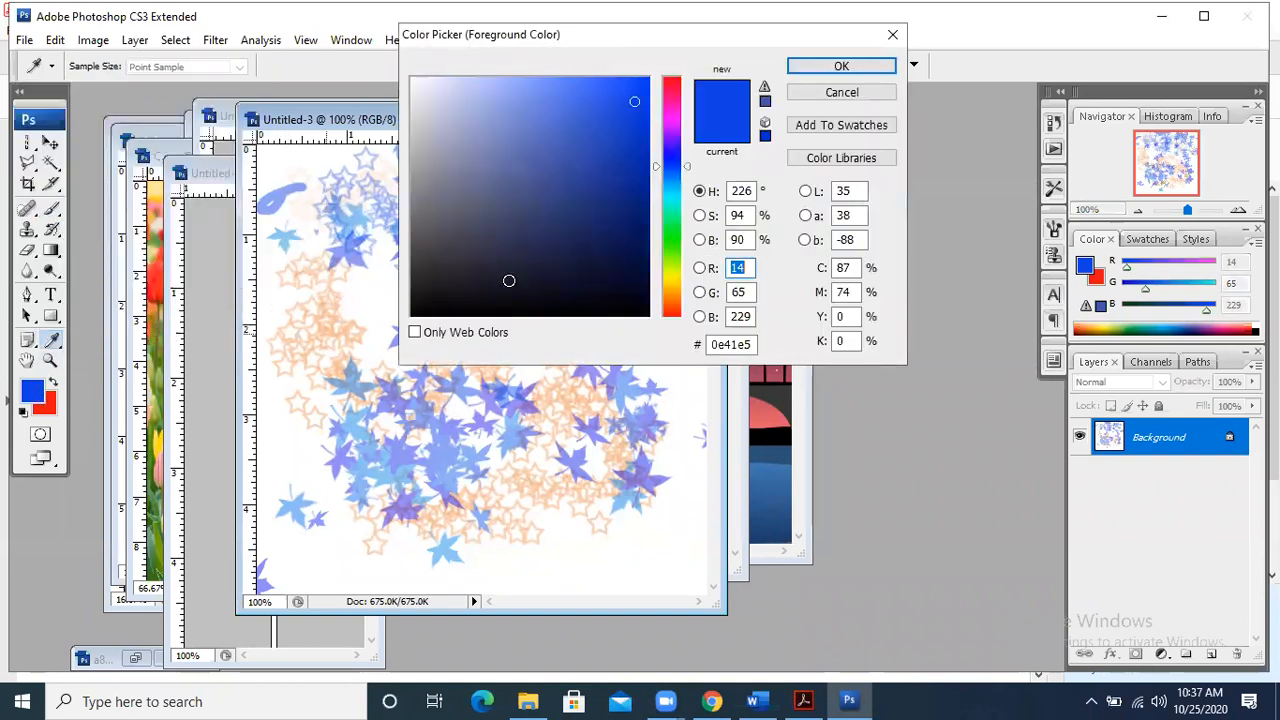
pyautogui.click(680, 228)
pyautogui.click(680, 225)
pyautogui.click(631, 204)
pyautogui.click(814, 68)
pyautogui.moveTo(575, 578)
pyautogui.mouseDown()
pyautogui.moveTo(690, 578)
pyautogui.moveTo(520, 580)
pyautogui.moveTo(565, 558)
pyautogui.moveTo(330, 560)
pyautogui.moveTo(613, 548)
pyautogui.moveTo(350, 548)
pyautogui.mouseUp()
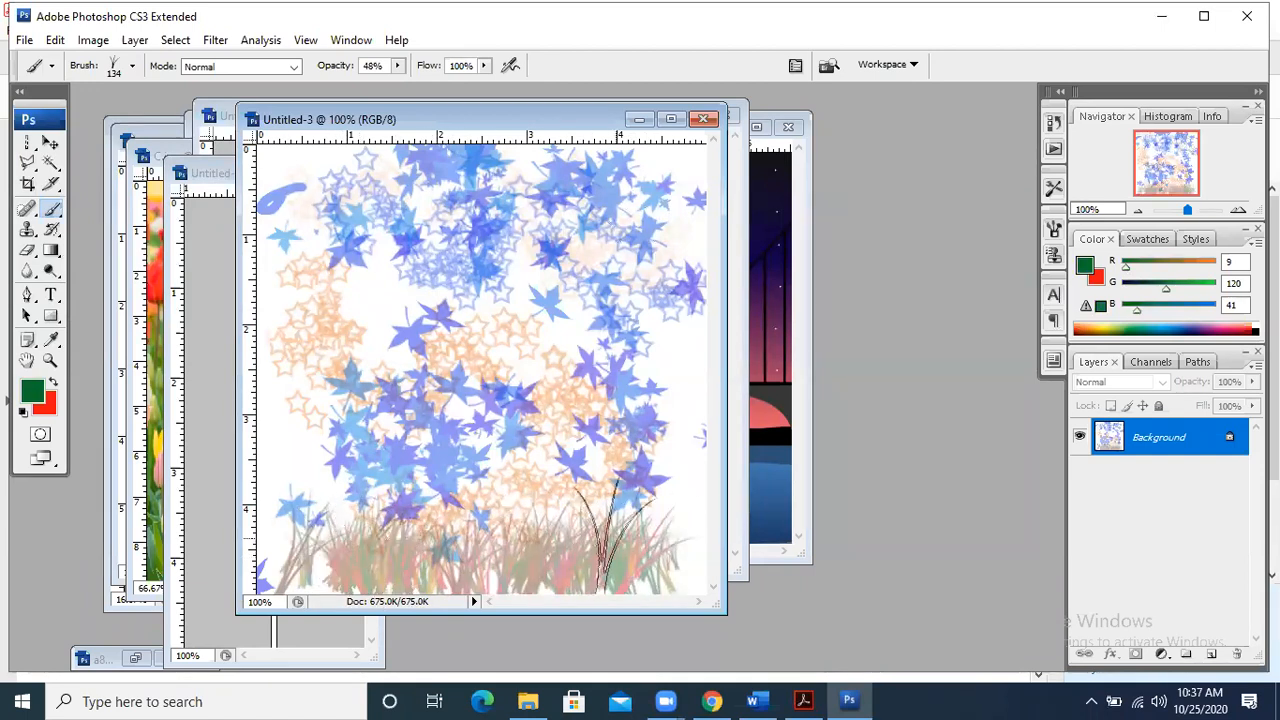
# - Set the background colour to dark green and paint another layer of grass over the strip along the page's bottom edge
pyautogui.click(46, 405)
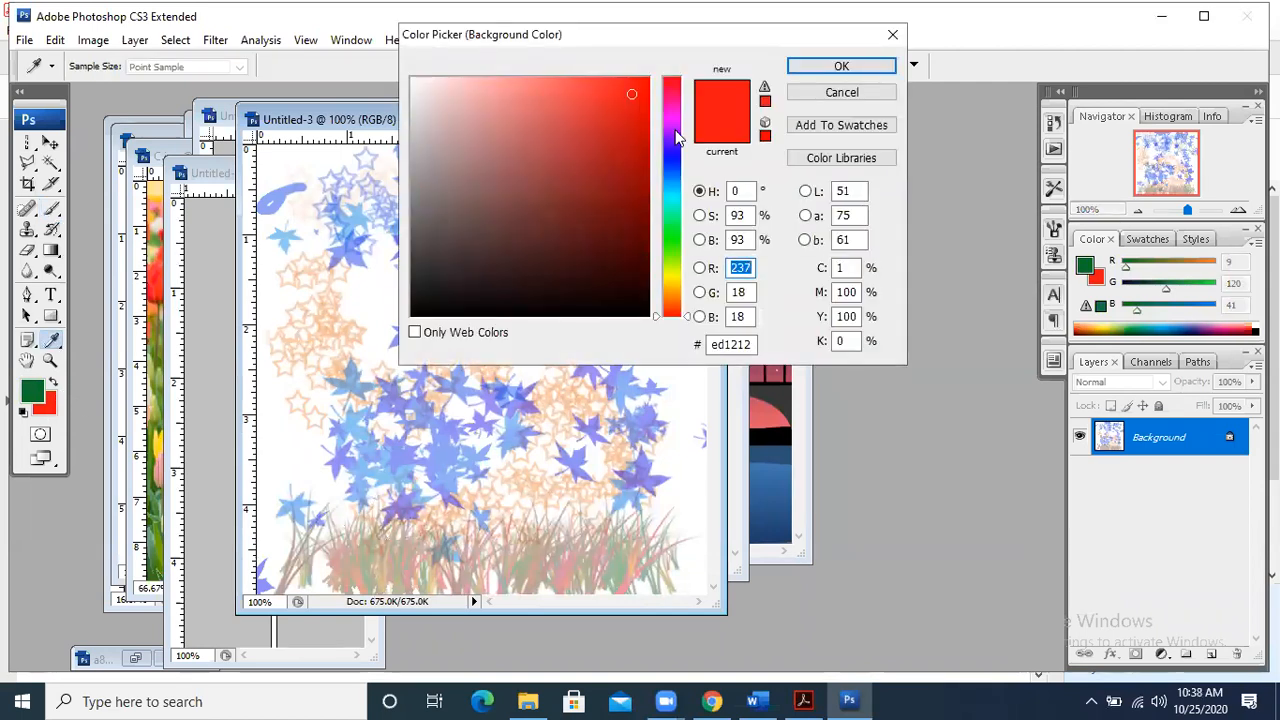
pyautogui.click(678, 241)
pyautogui.click(628, 226)
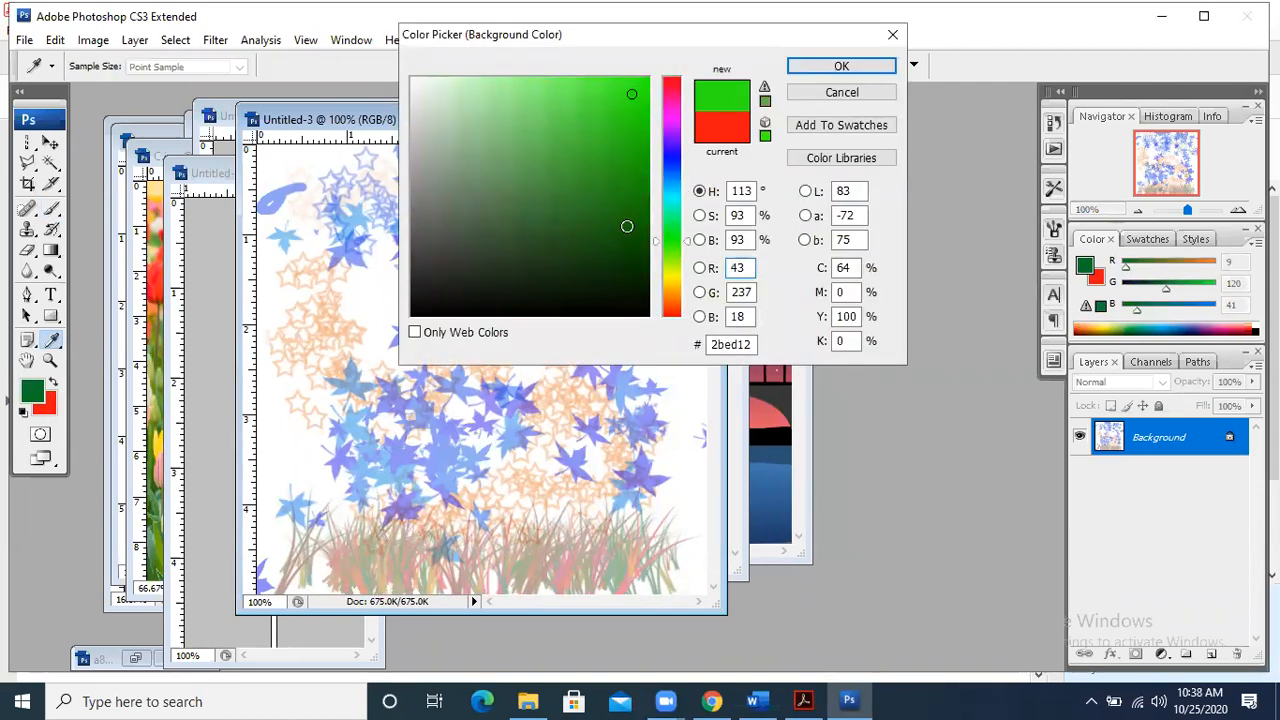
pyautogui.click(880, 65)
pyautogui.moveTo(630, 430); pyautogui.dragTo(680, 540)
pyautogui.moveTo(698, 470); pyautogui.dragTo(688, 590)
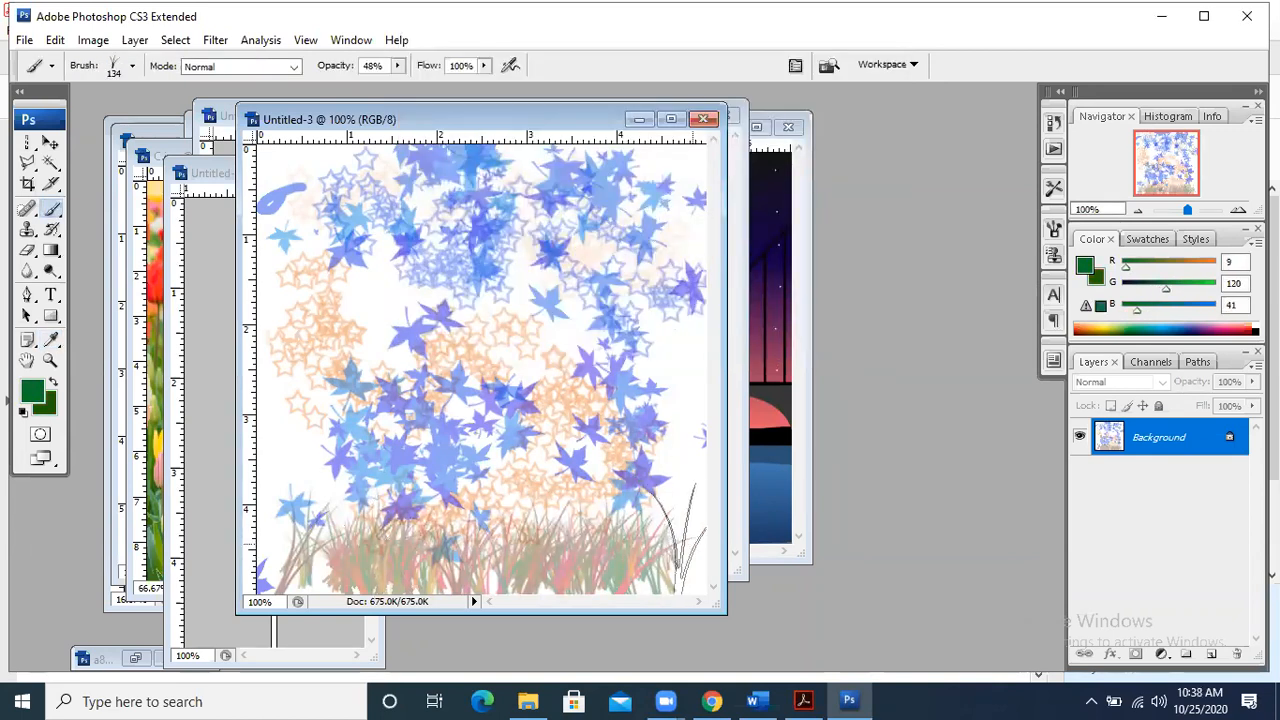
pyautogui.moveTo(680, 535); pyautogui.dragTo(310, 545)
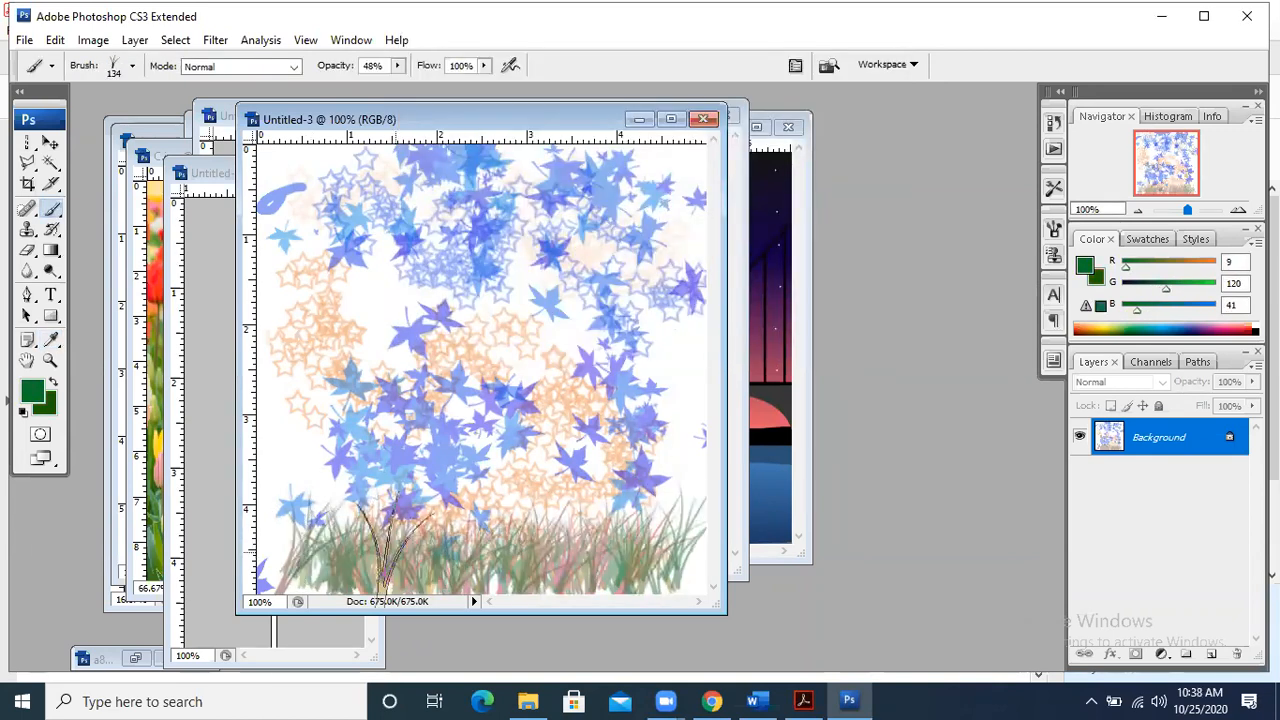
pyautogui.moveTo(395, 545); pyautogui.dragTo(270, 545)
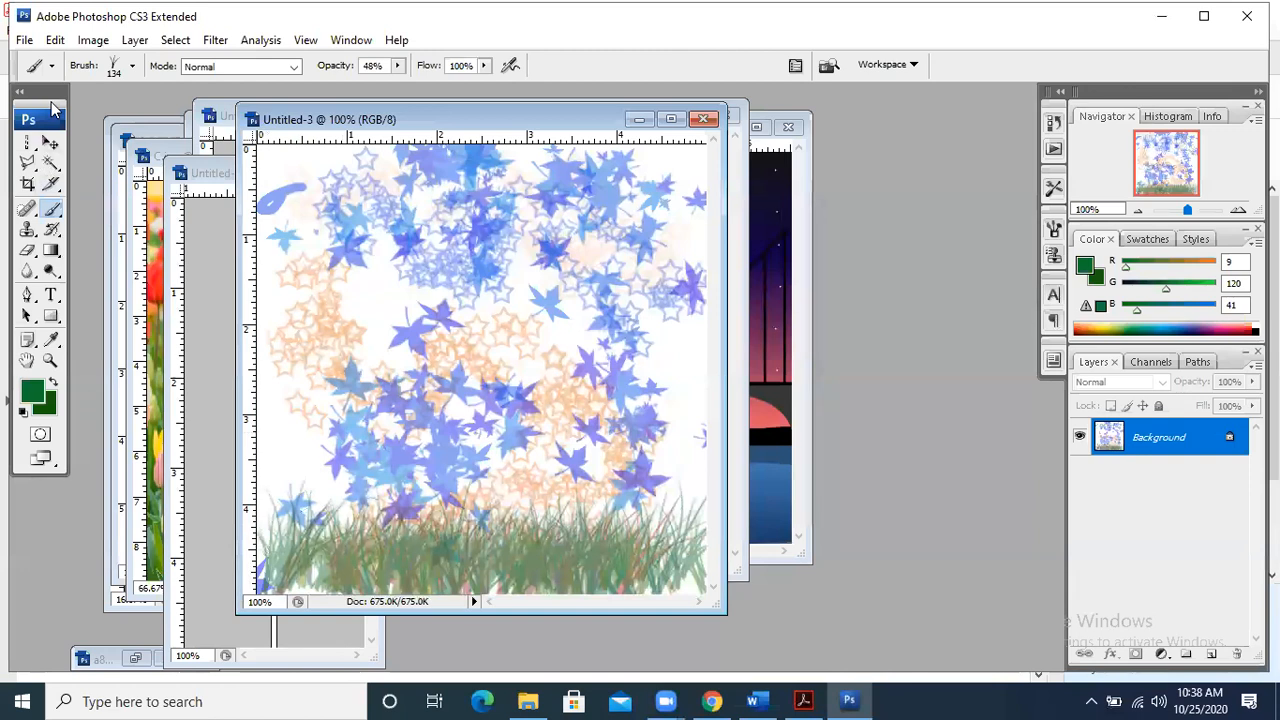
# - Look through the brush presets up to the round brushes and switch to the Chapter 7 PDF in Adobe Acrobat
pyautogui.click(118, 70)
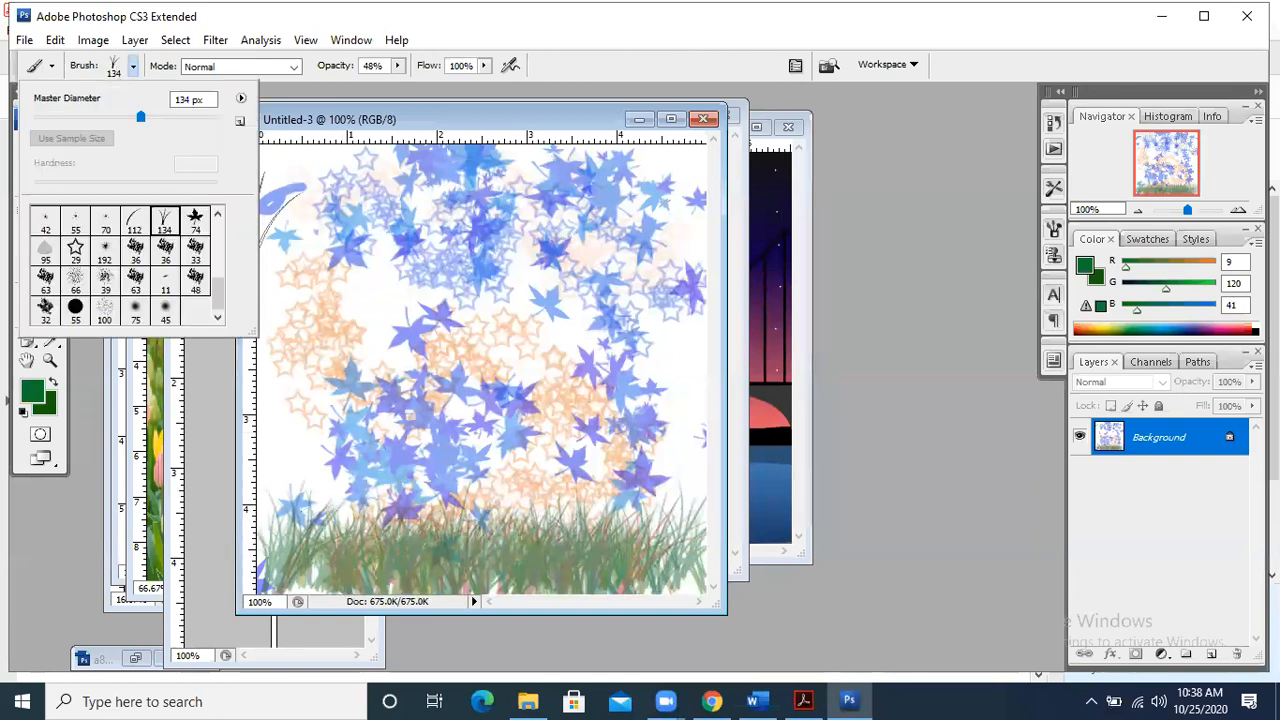
pyautogui.moveTo(220, 295); pyautogui.dragTo(220, 262)
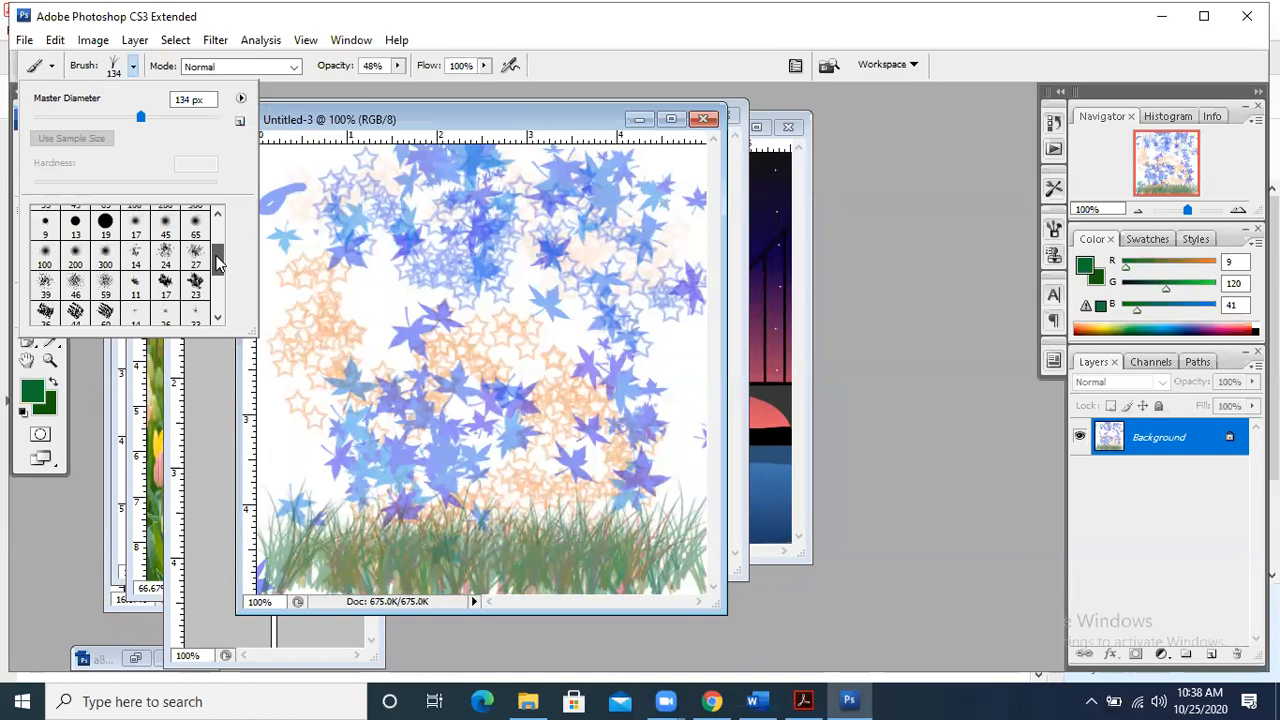
pyautogui.moveTo(220, 262); pyautogui.dragTo(218, 232)
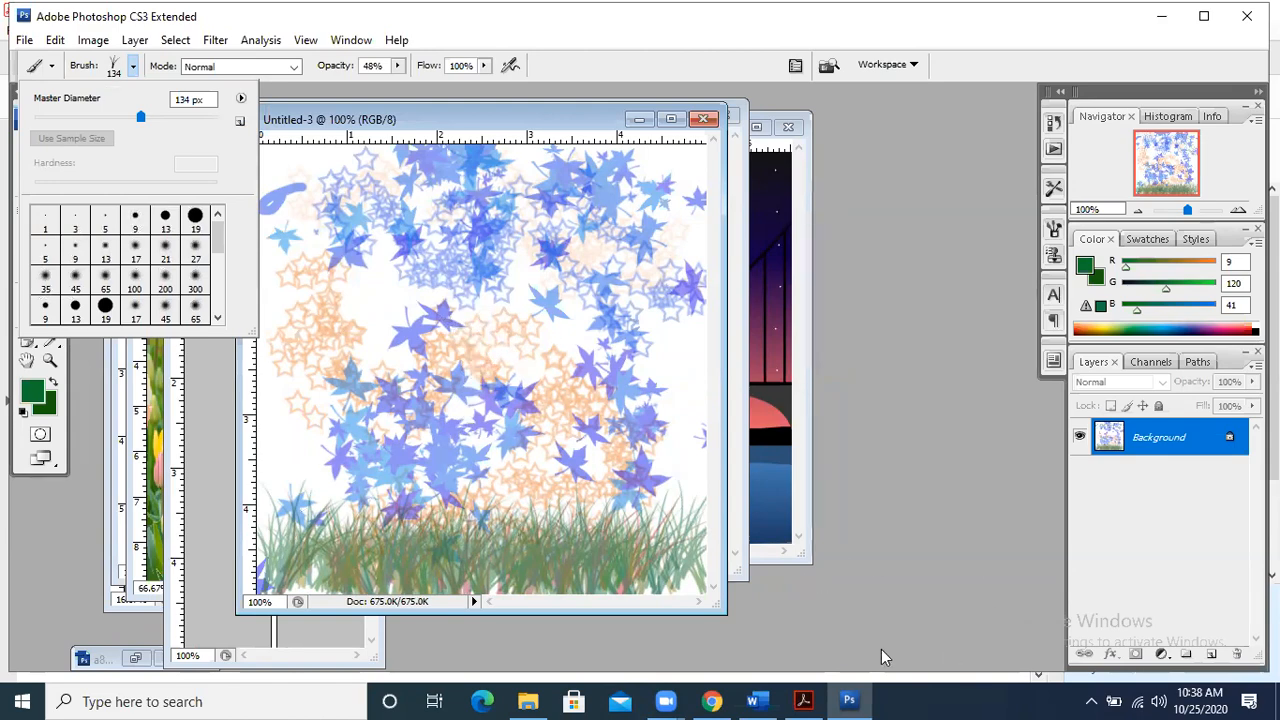
pyautogui.hotkey('alt', 'Tab')
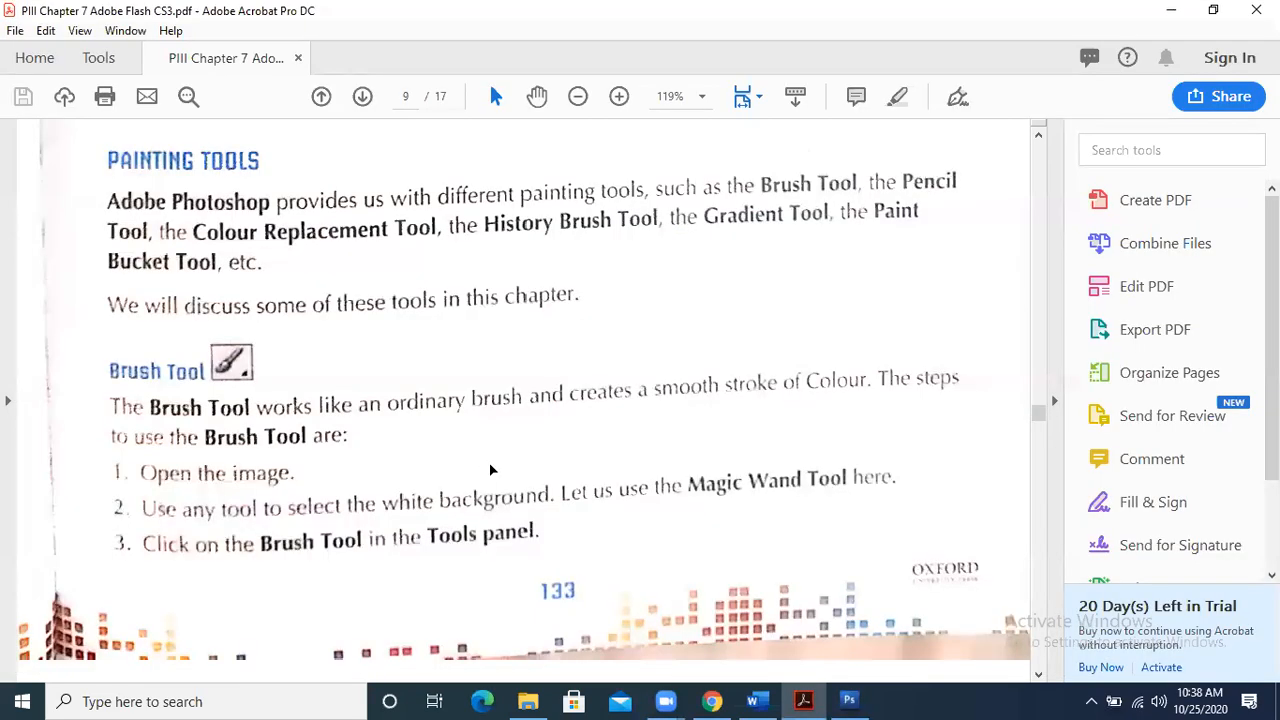
# - Examine the Brush Tool steps, their figures and the selected-area note in the Chapter 7 PDF
pyautogui.hotkey('ctrl', 'a')
pyautogui.scroll(-3, 490, 467)
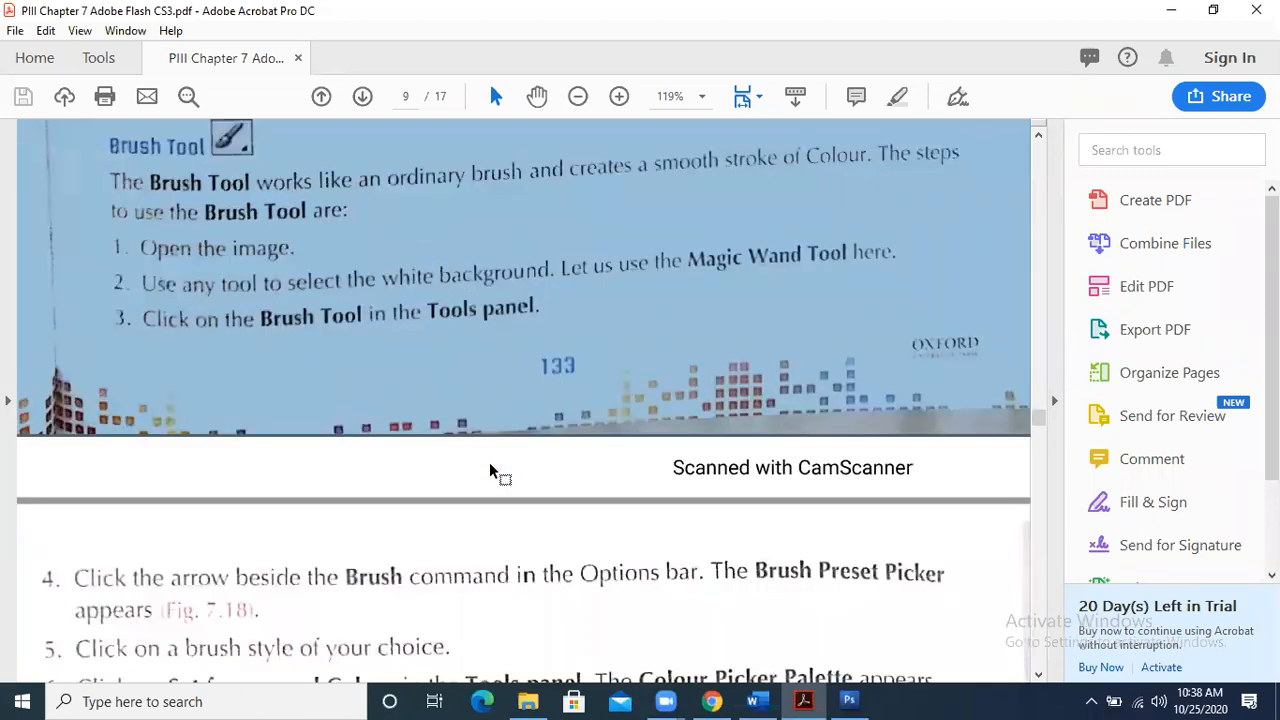
pyautogui.scroll(-1, 489, 472)
pyautogui.scroll(-3, 490, 470)
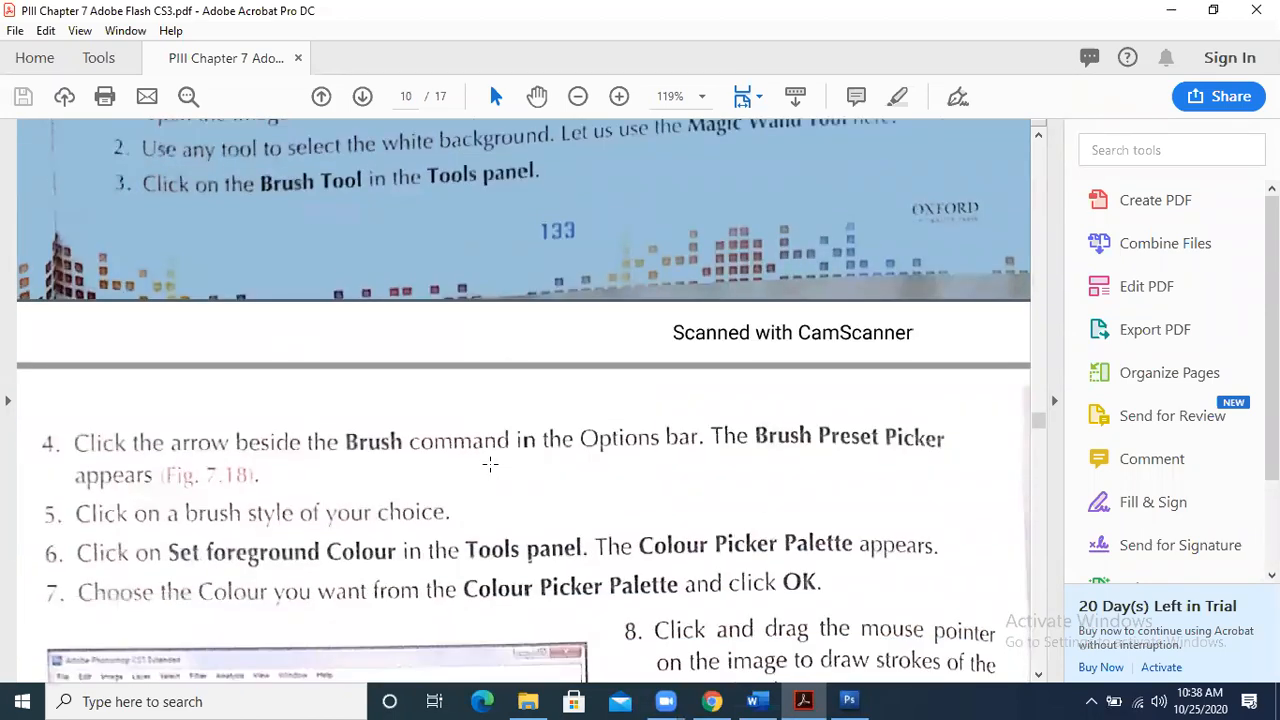
pyautogui.scroll(-1, 490, 463)
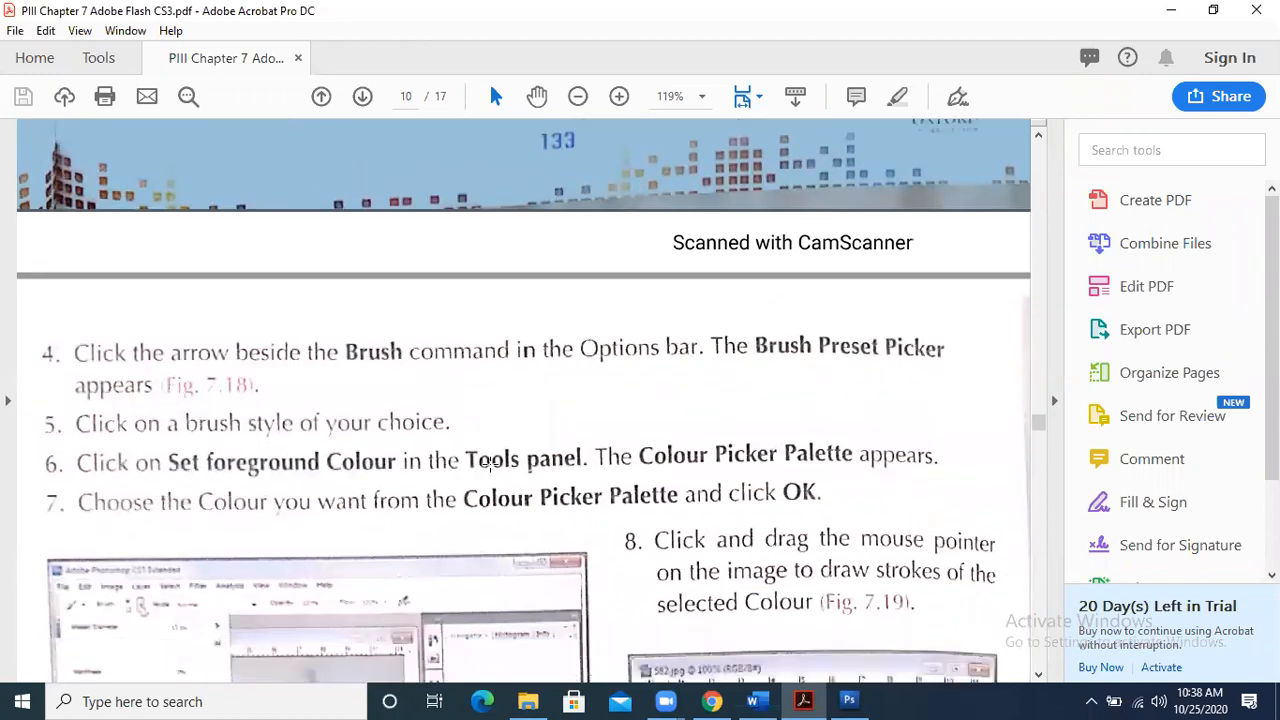
pyautogui.moveTo(178, 445); pyautogui.dragTo(437, 477)
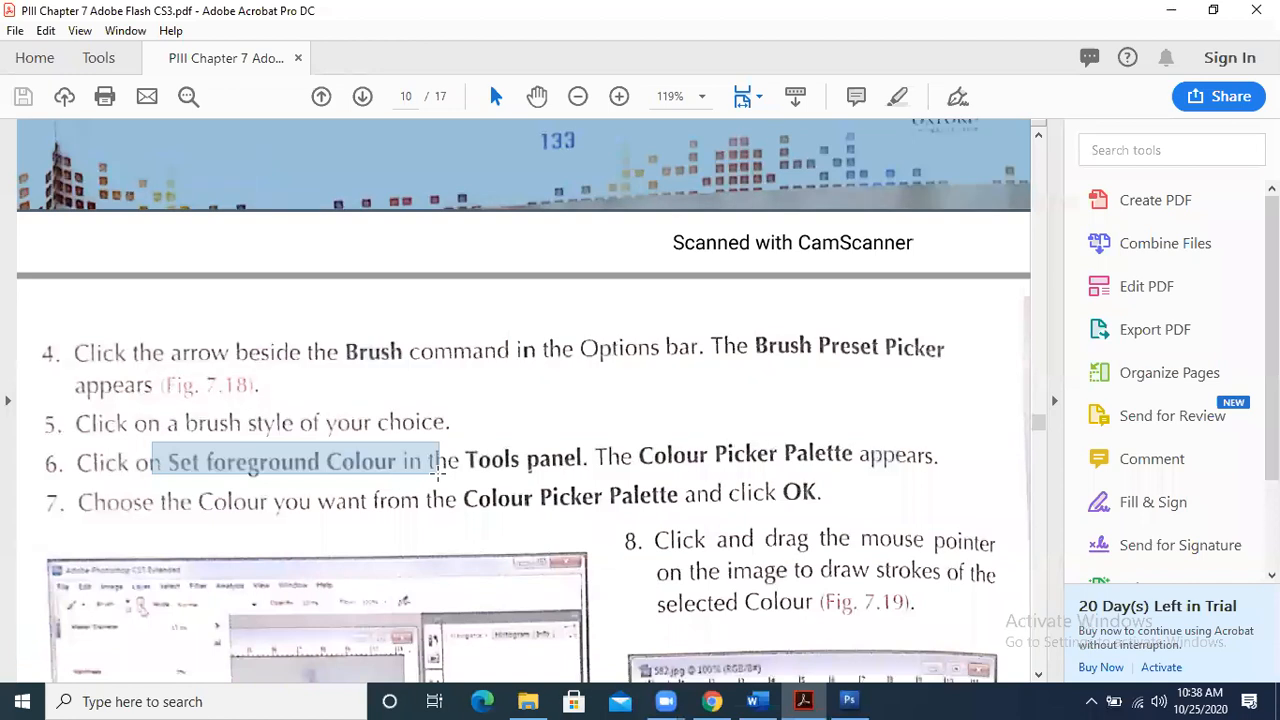
pyautogui.click(464, 470)
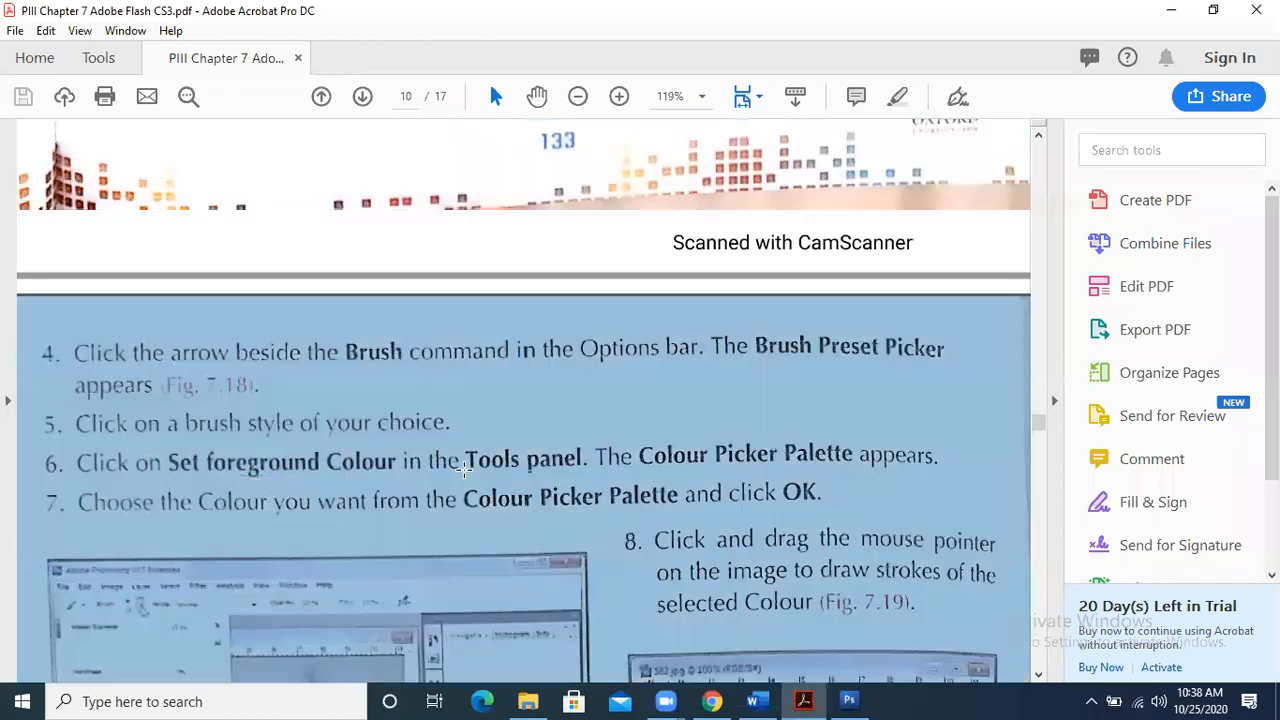
pyautogui.click(464, 472)
pyautogui.scroll(-2, 464, 470)
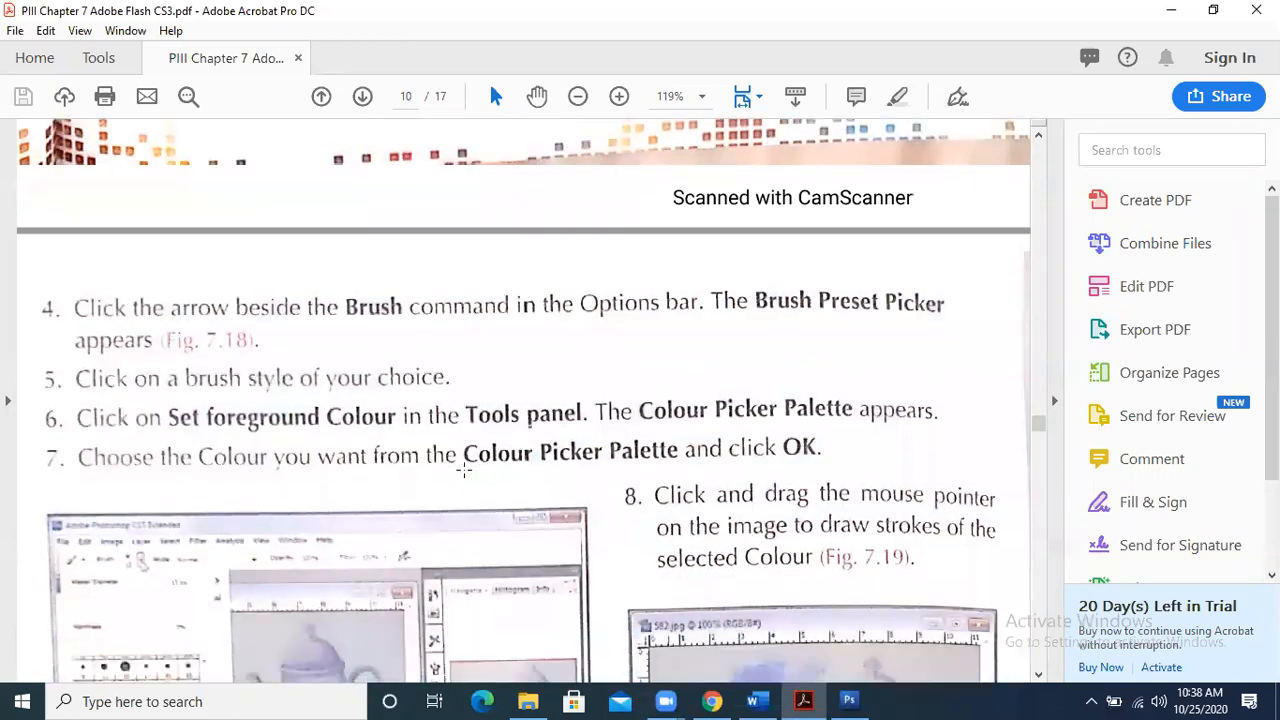
pyautogui.scroll(-6, 464, 470)
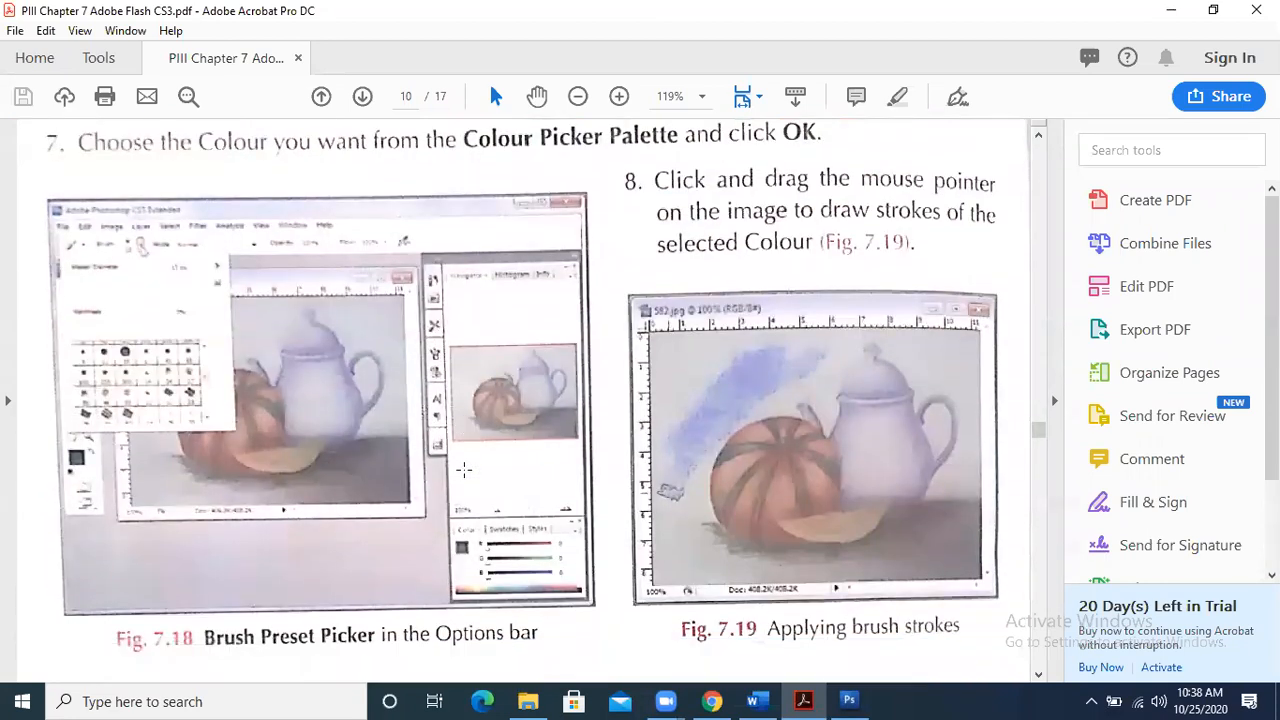
pyautogui.scroll(-2, 463, 468)
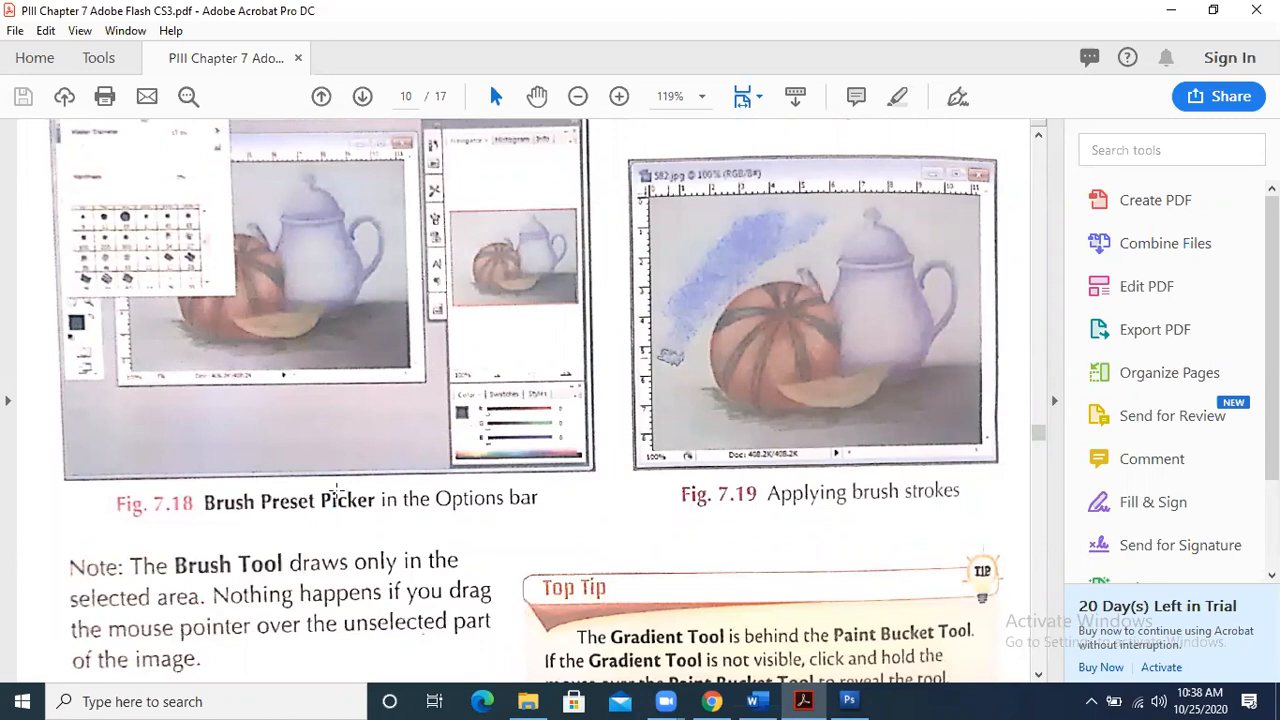
pyautogui.click(616, 633)
pyautogui.click(843, 645)
# - Switch to Adobe Photoshop, set the 134 px grass brush's blending mode to Darken and paint grass across the middle of the page
pyautogui.click(848, 701)
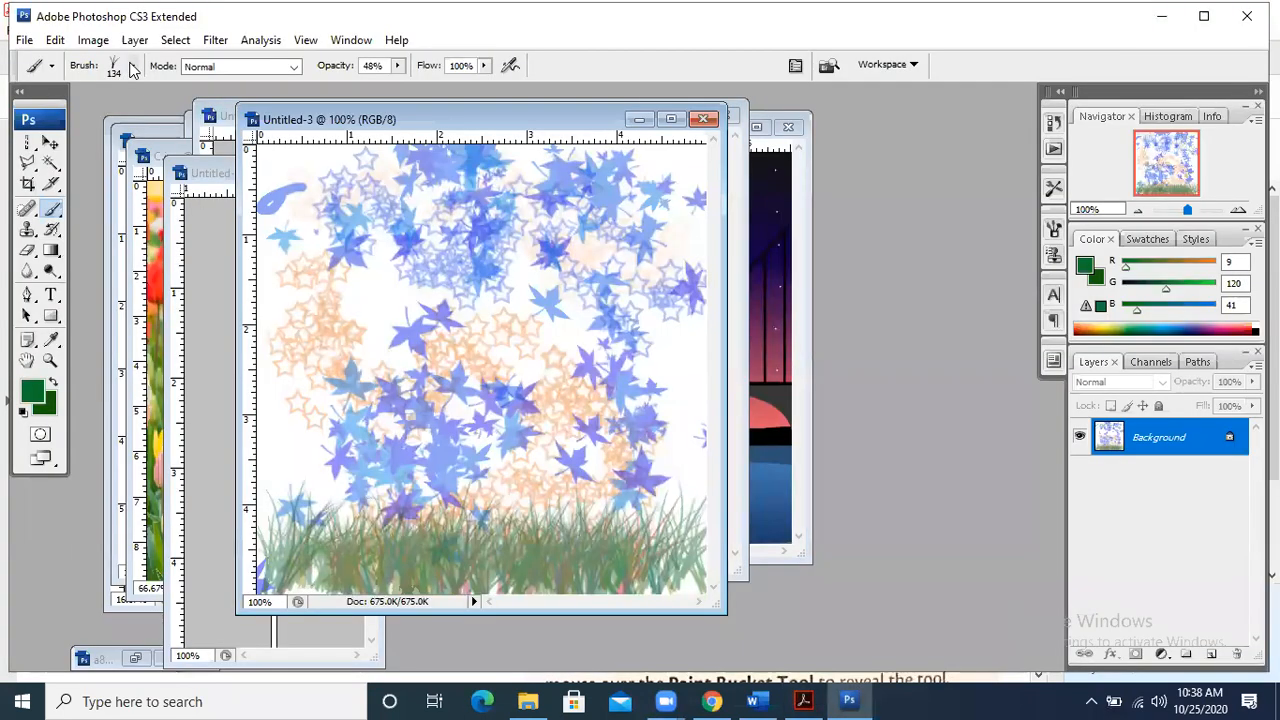
pyautogui.click(132, 66)
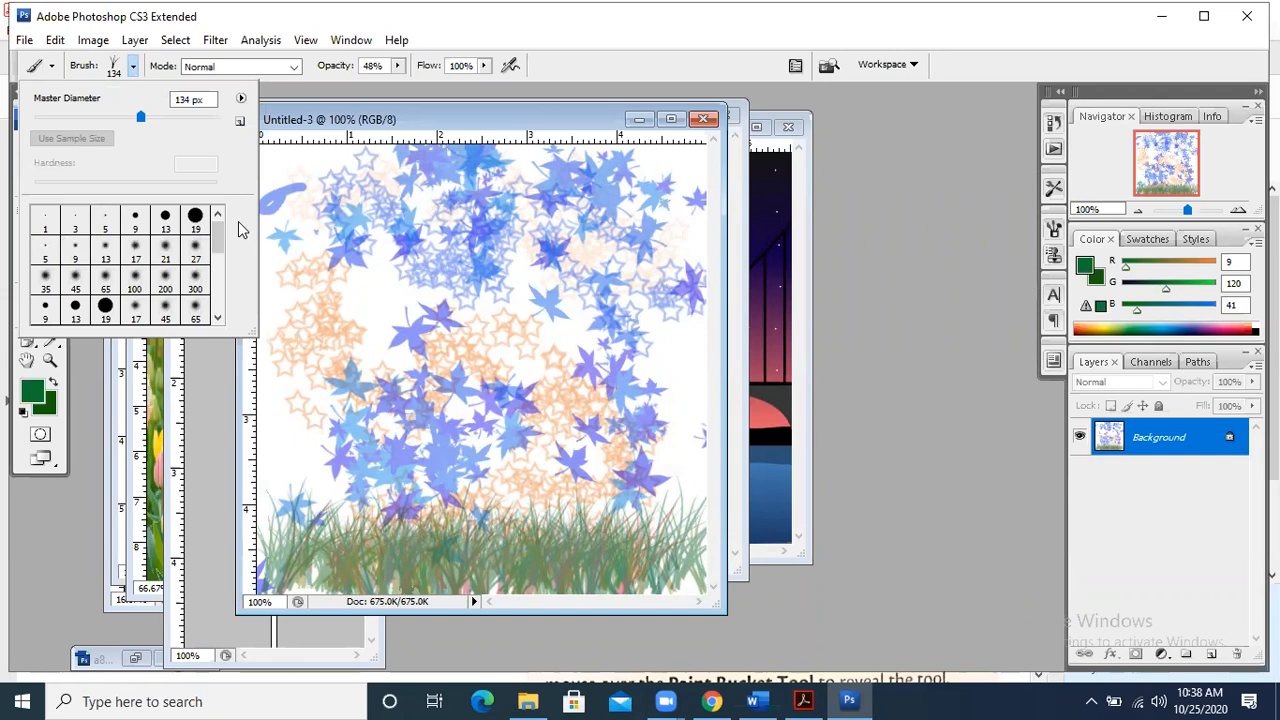
pyautogui.click(296, 66)
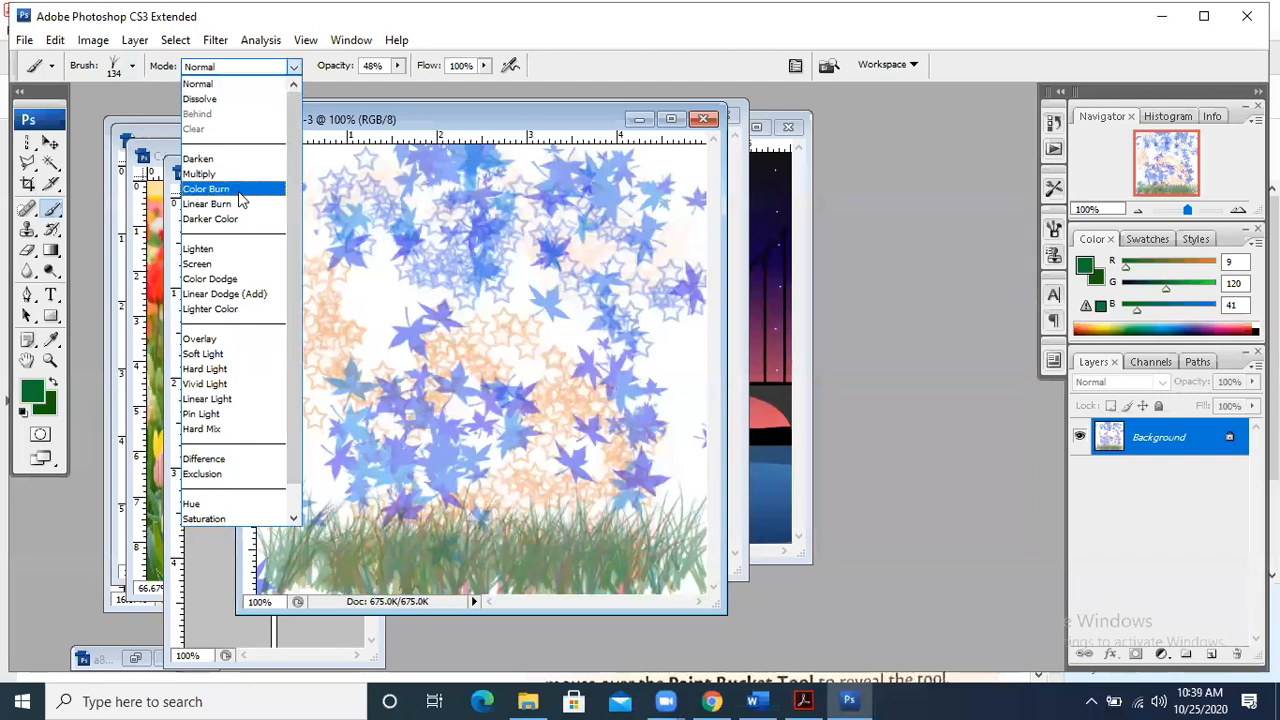
pyautogui.click(235, 160)
pyautogui.moveTo(440, 370); pyautogui.dragTo(410, 250)
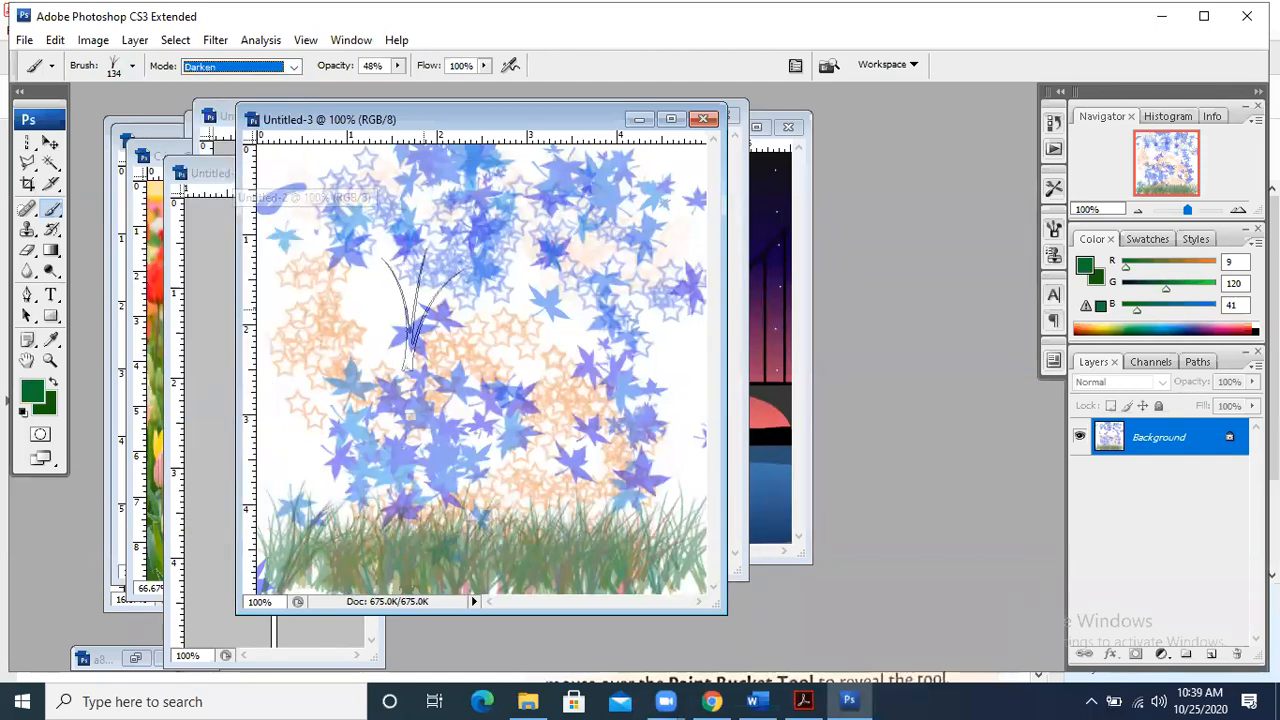
pyautogui.moveTo(495, 410); pyautogui.dragTo(520, 280)
pyautogui.moveTo(505, 345)
pyautogui.mouseDown()
pyautogui.moveTo(610, 284)
pyautogui.moveTo(670, 342)
pyautogui.moveTo(465, 405)
pyautogui.mouseUp()
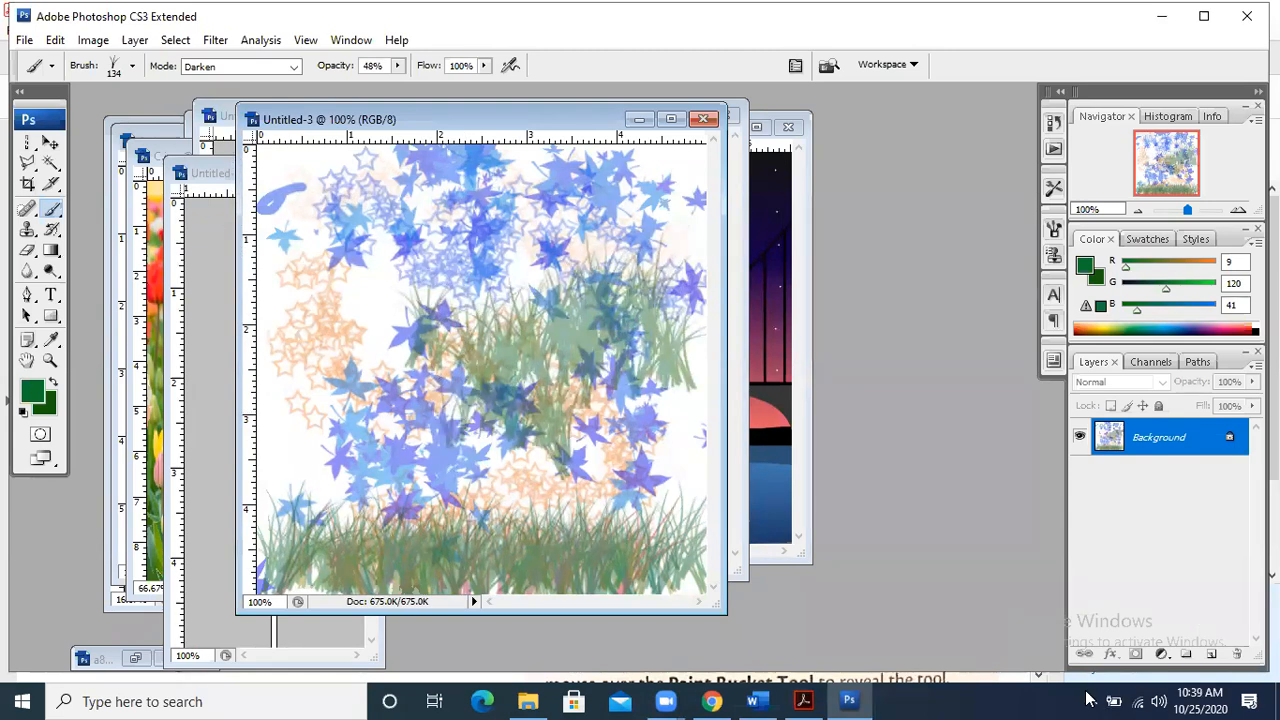
# - Switch to the Chapter 7 PDF in Adobe Acrobat and examine the Gradient Tool section on page 134
pyautogui.click(803, 701)
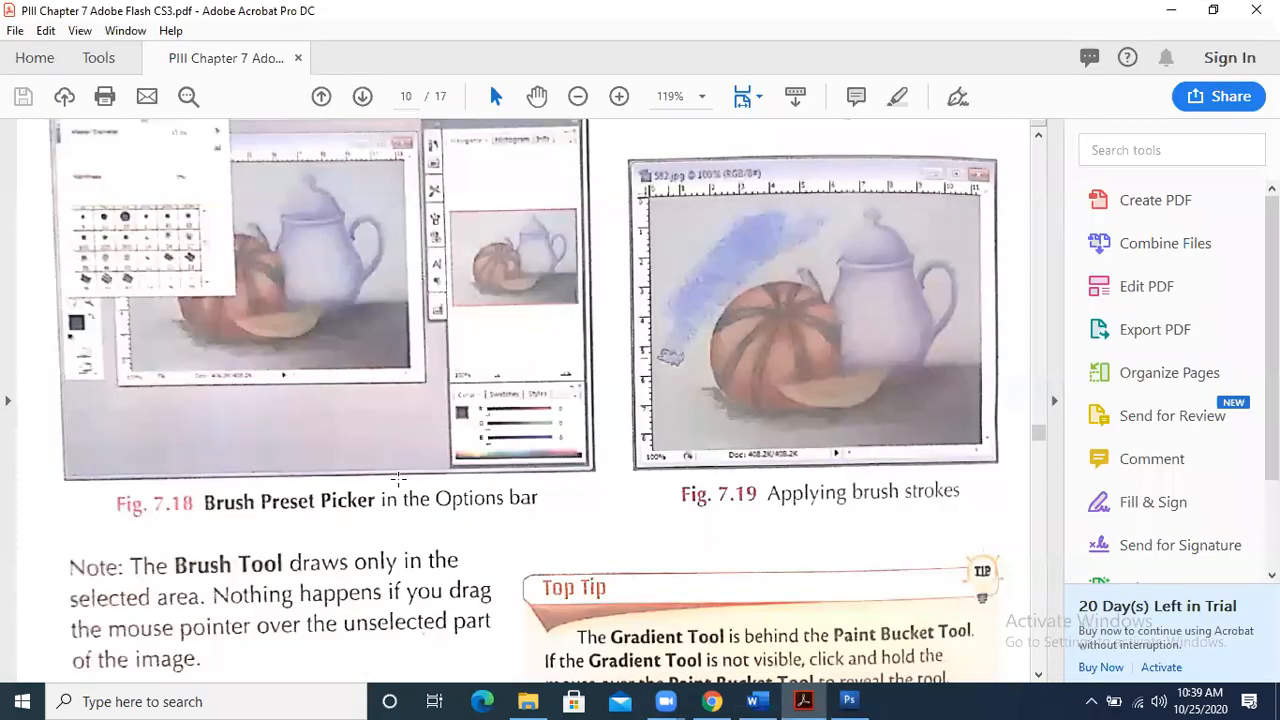
pyautogui.scroll(-5, 398, 480)
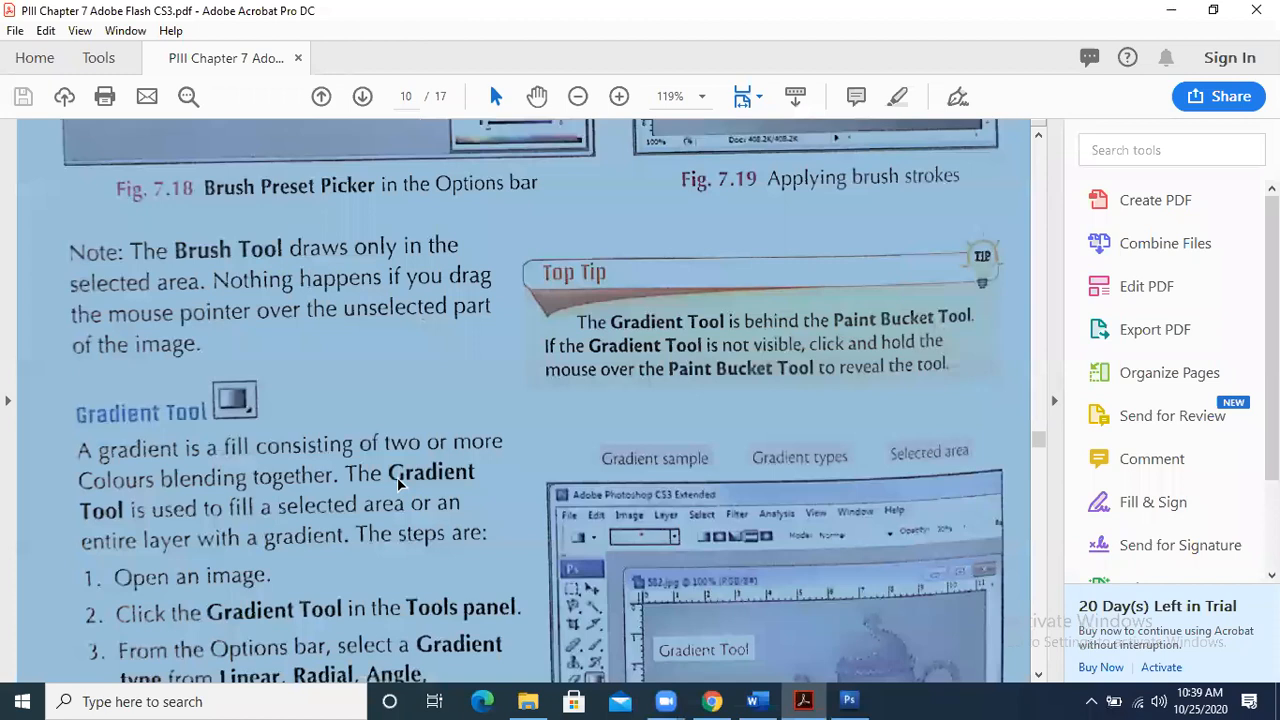
pyautogui.scroll(-3, 398, 483)
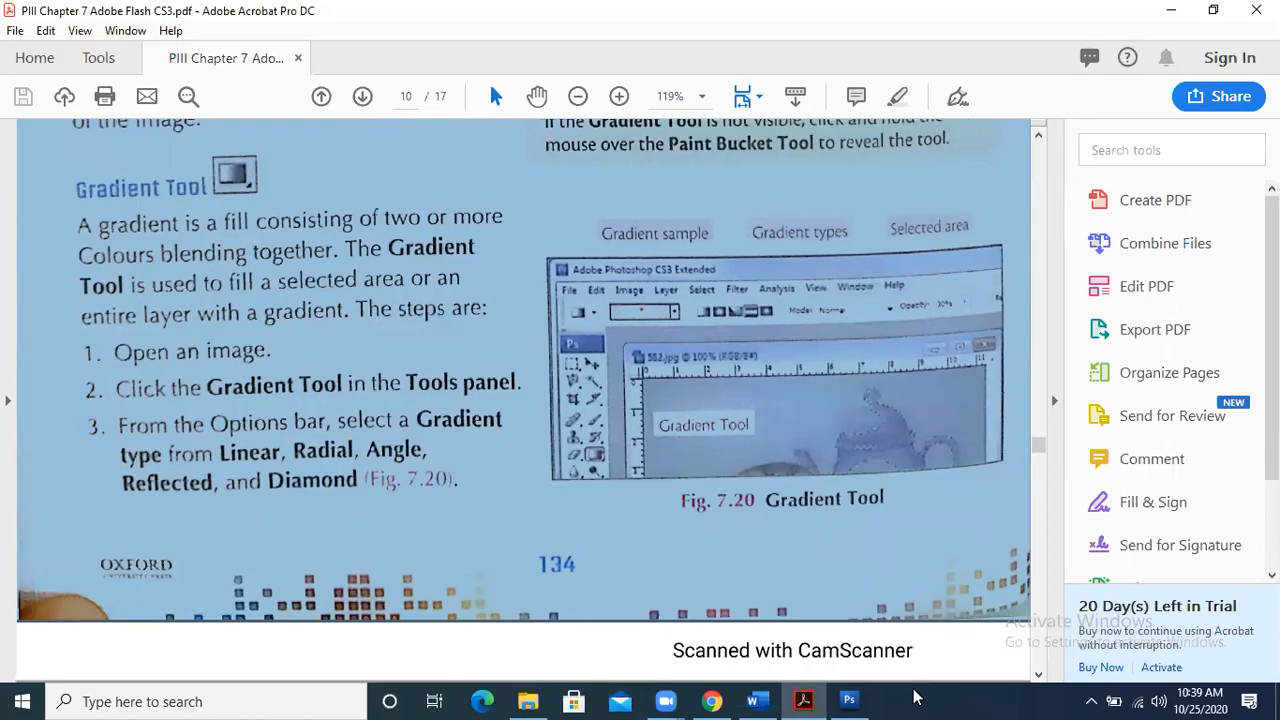
# - Switch to Adobe Photoshop, create a 5 by 5 inch RGB document with a white background, and move its window over the others
pyautogui.click(849, 700)
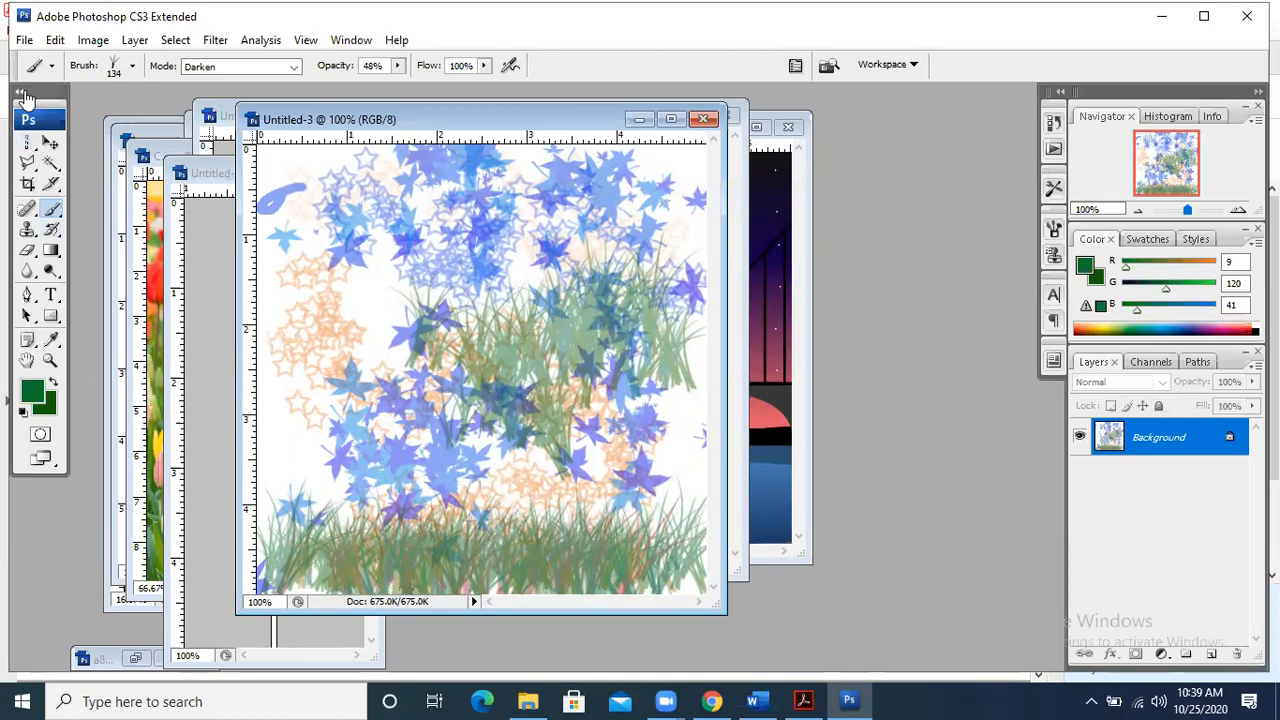
pyautogui.click(24, 40)
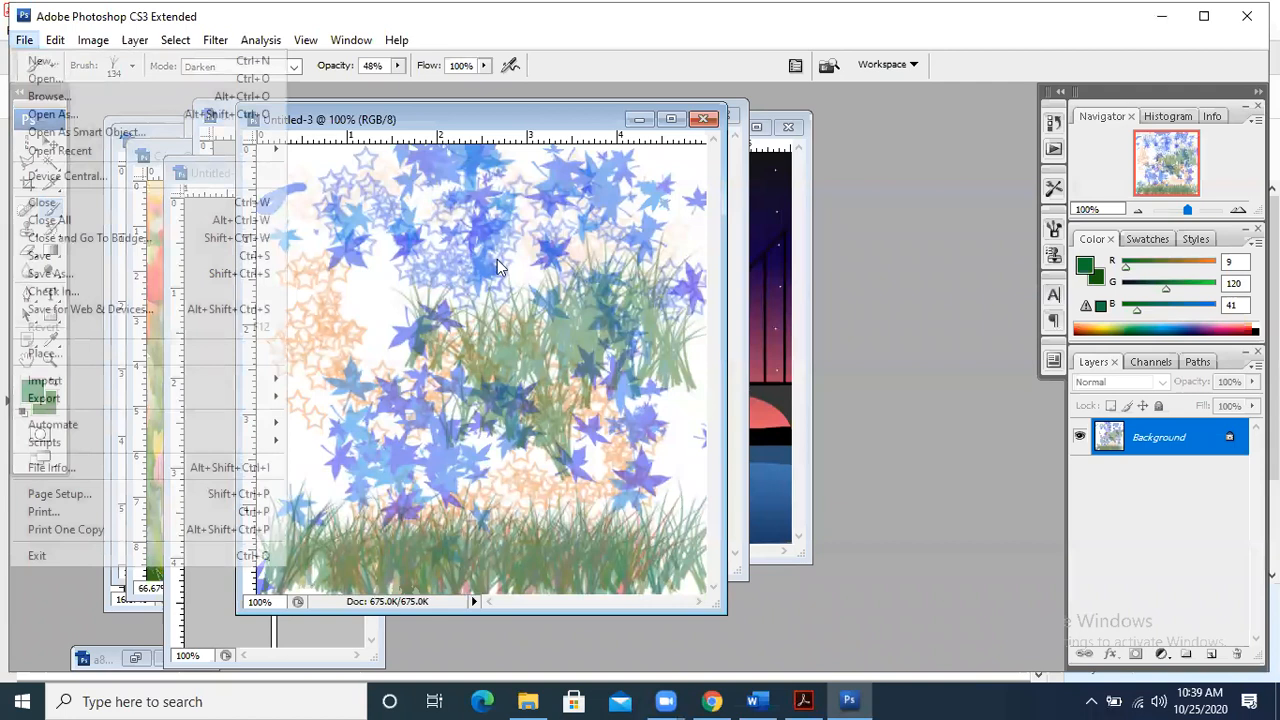
pyautogui.doubleClick(597, 317)
pyautogui.write('5')
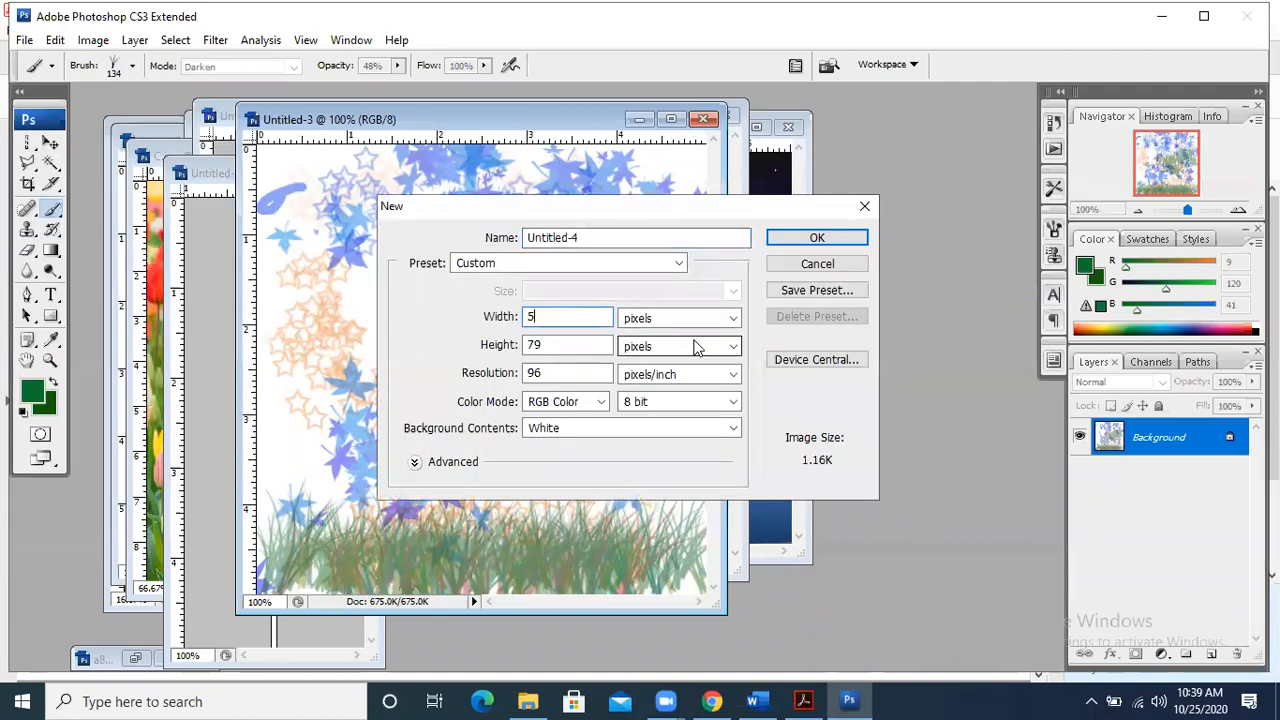
pyautogui.doubleClick(591, 344)
pyautogui.write('5')
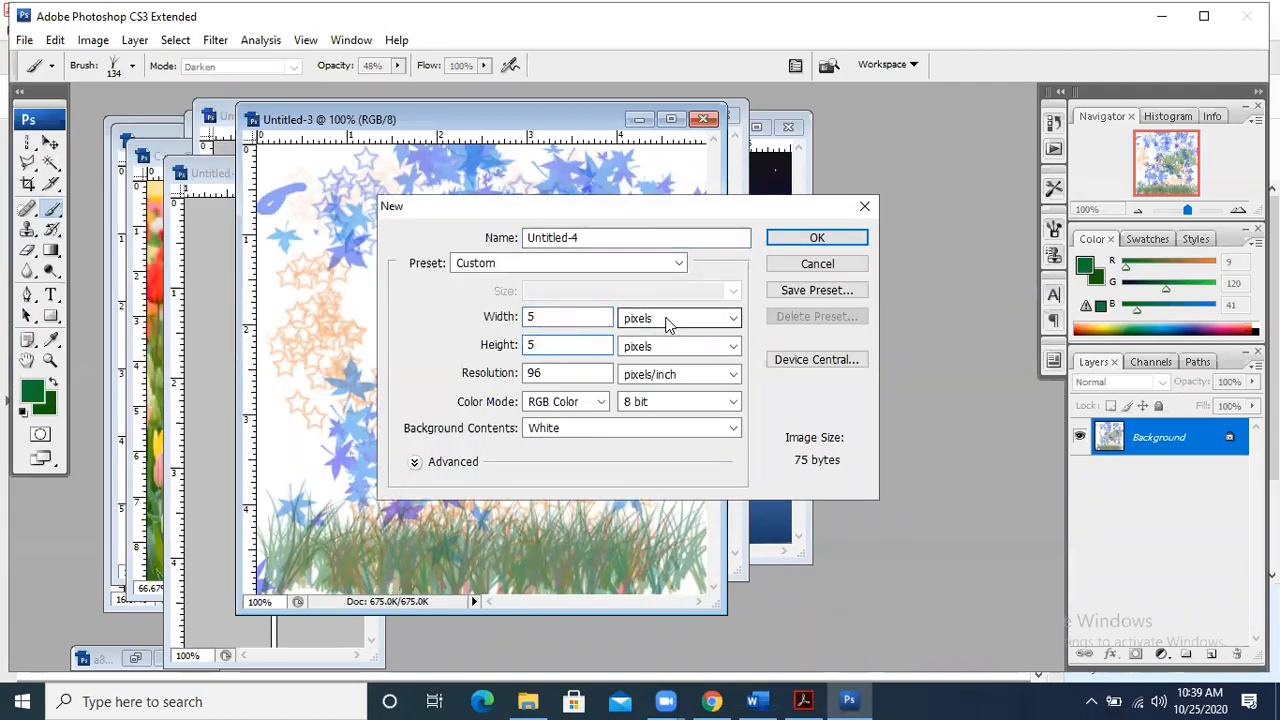
pyautogui.click(668, 320)
pyautogui.click(667, 352)
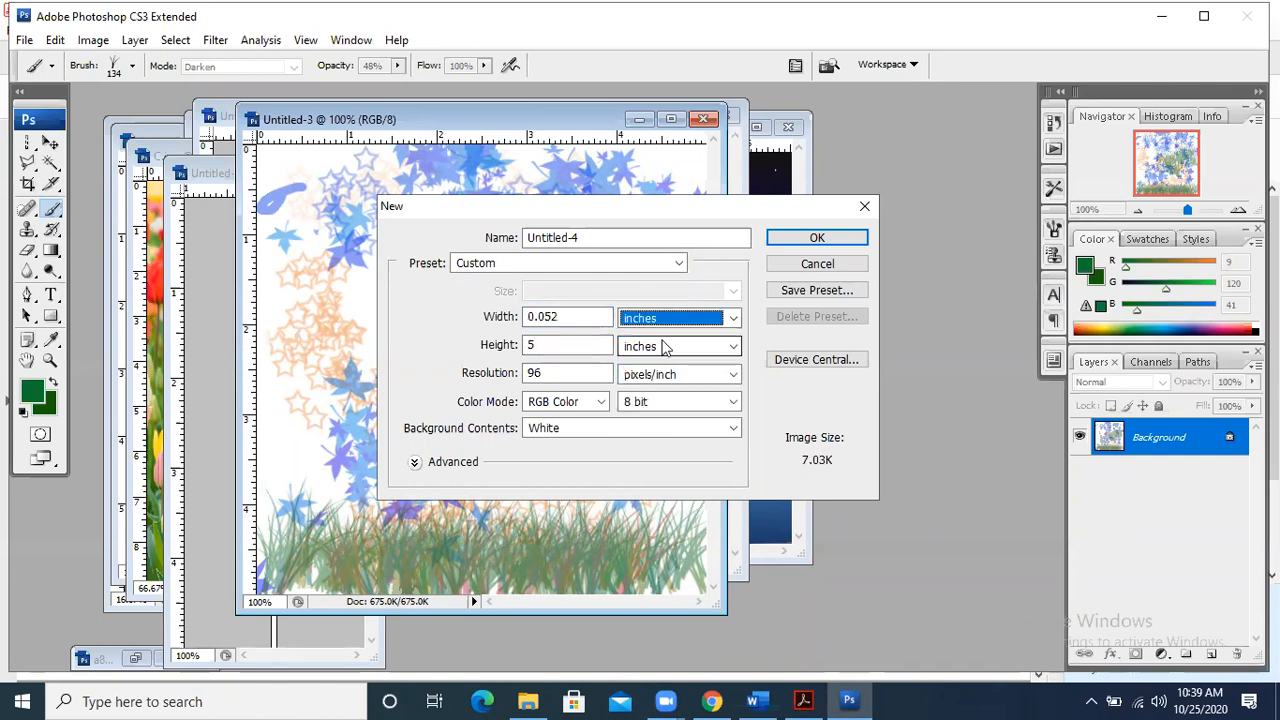
pyautogui.click(665, 346)
pyautogui.click(659, 383)
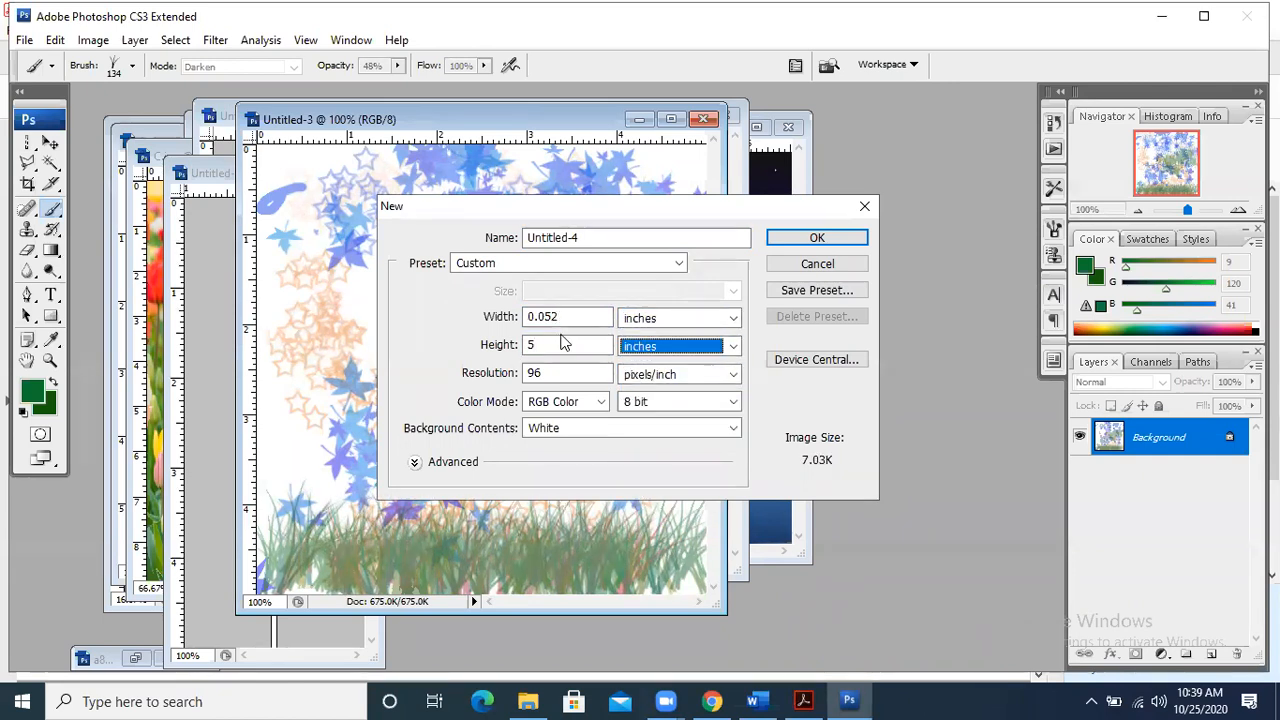
pyautogui.doubleClick(567, 316)
pyautogui.write('5')
pyautogui.click(820, 240)
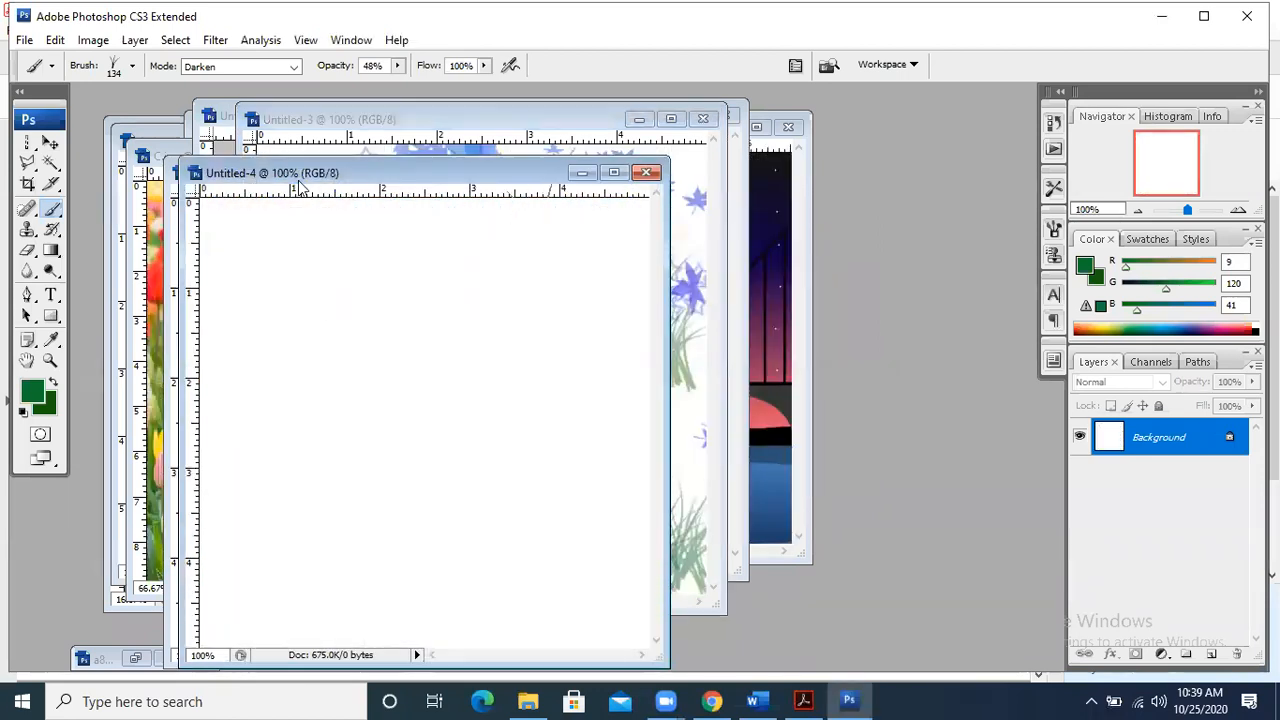
pyautogui.moveTo(345, 172); pyautogui.dragTo(388, 132)
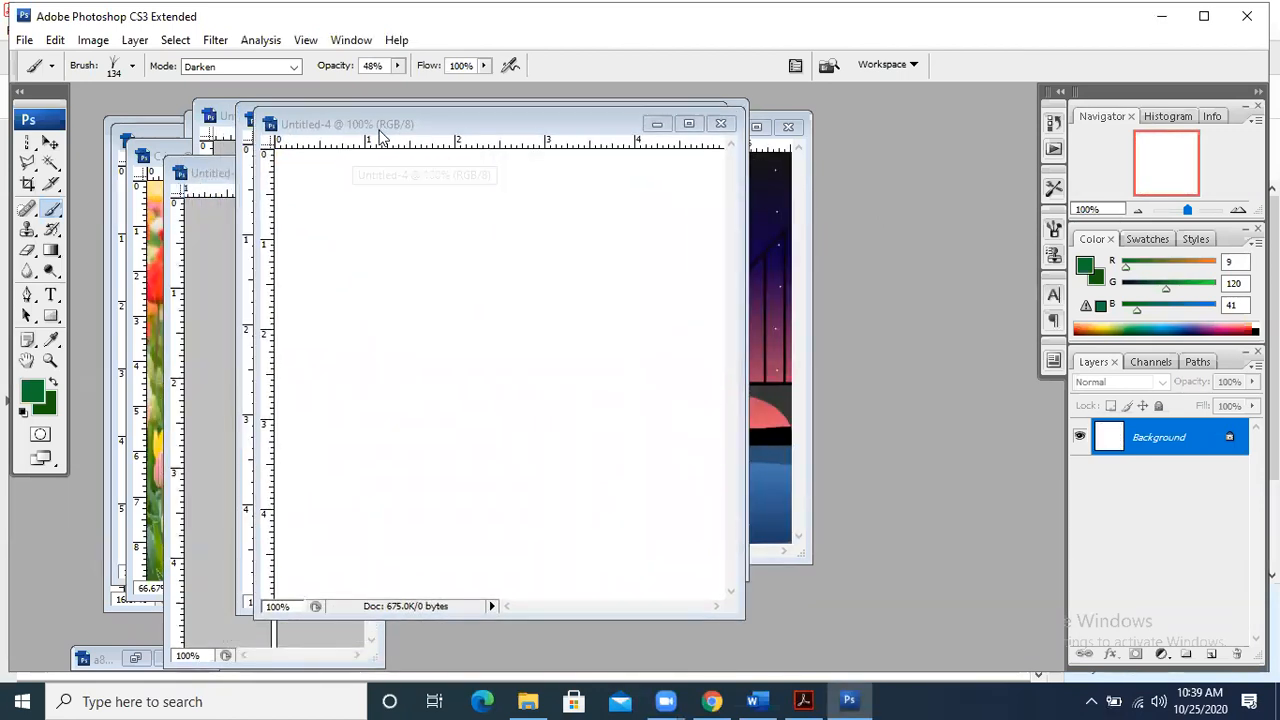
pyautogui.click(60, 246)
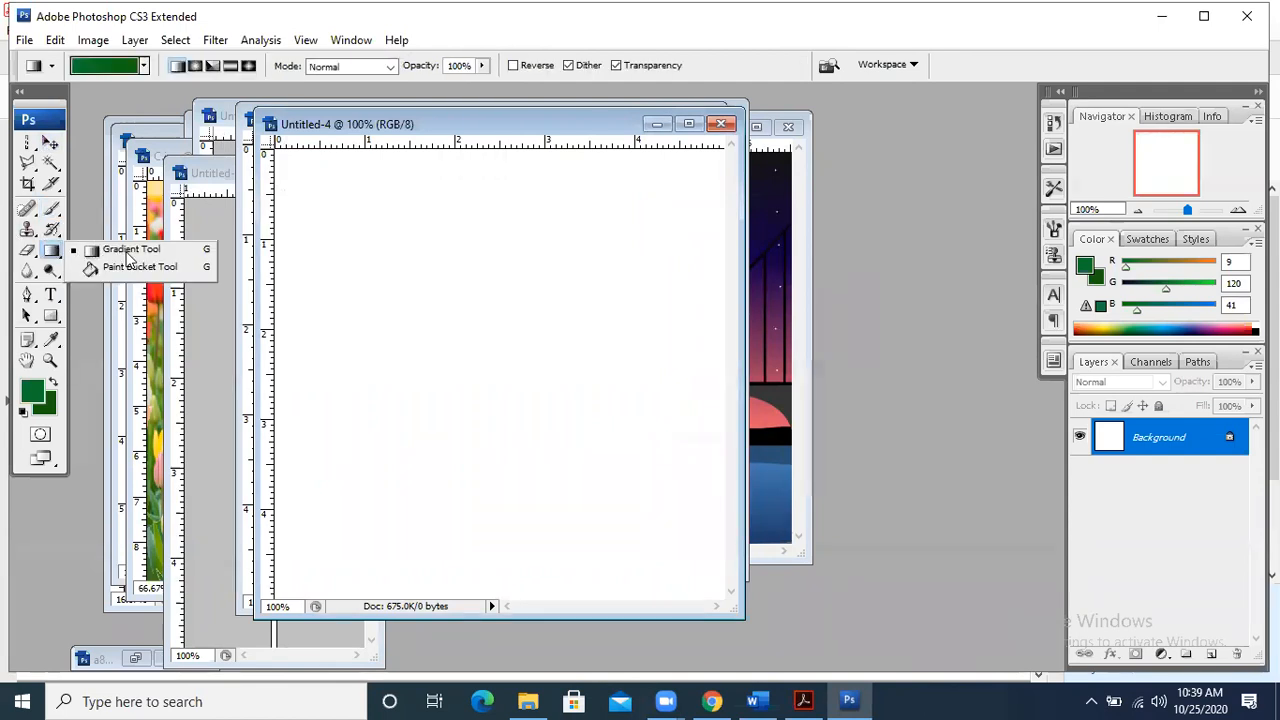
pyautogui.click(120, 250)
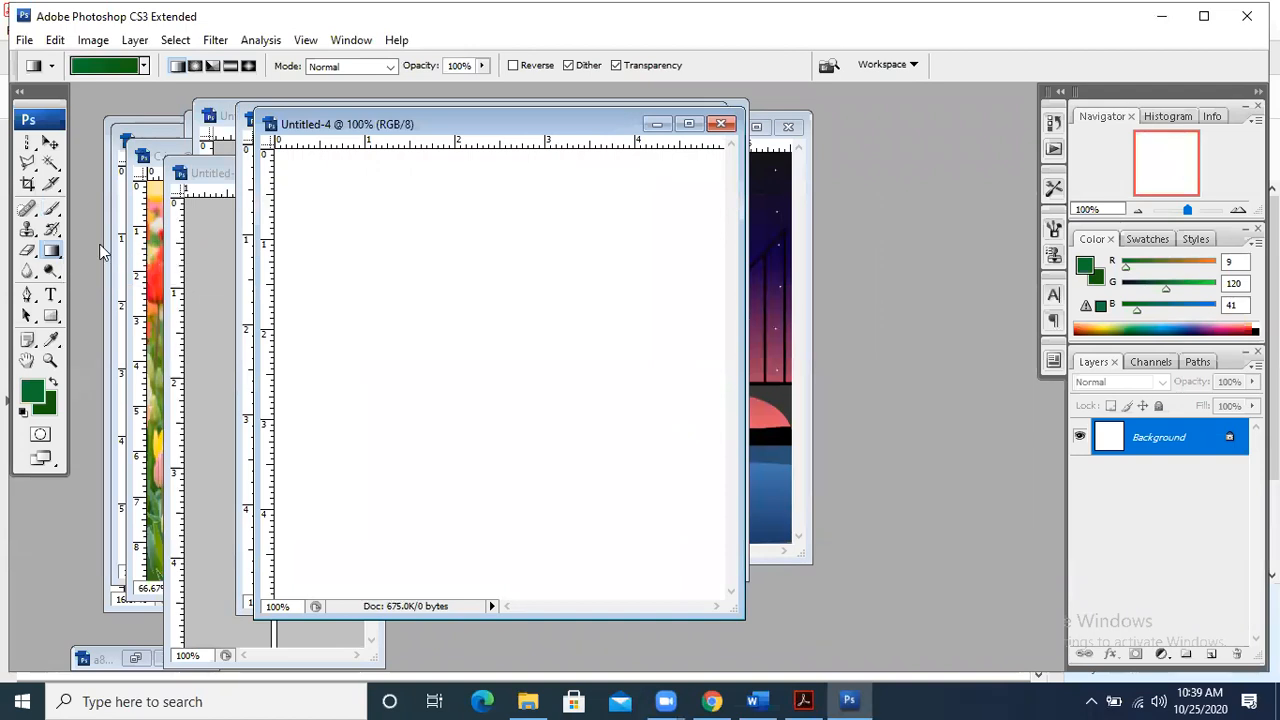
pyautogui.click(27, 162)
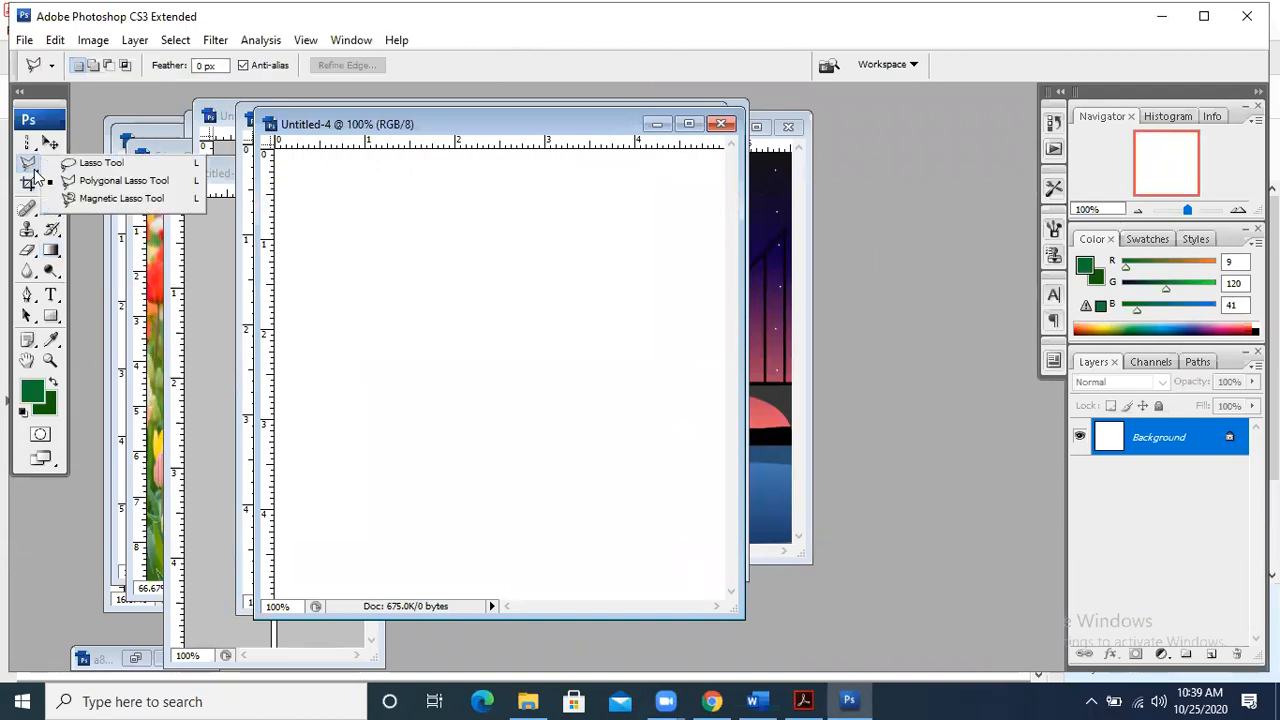
# - Set the foreground colour to green (R 13, G 129, B 46) and draw a rectangle about 2.1 by 1.2 inches in the page's upper half
pyautogui.click(52, 316)
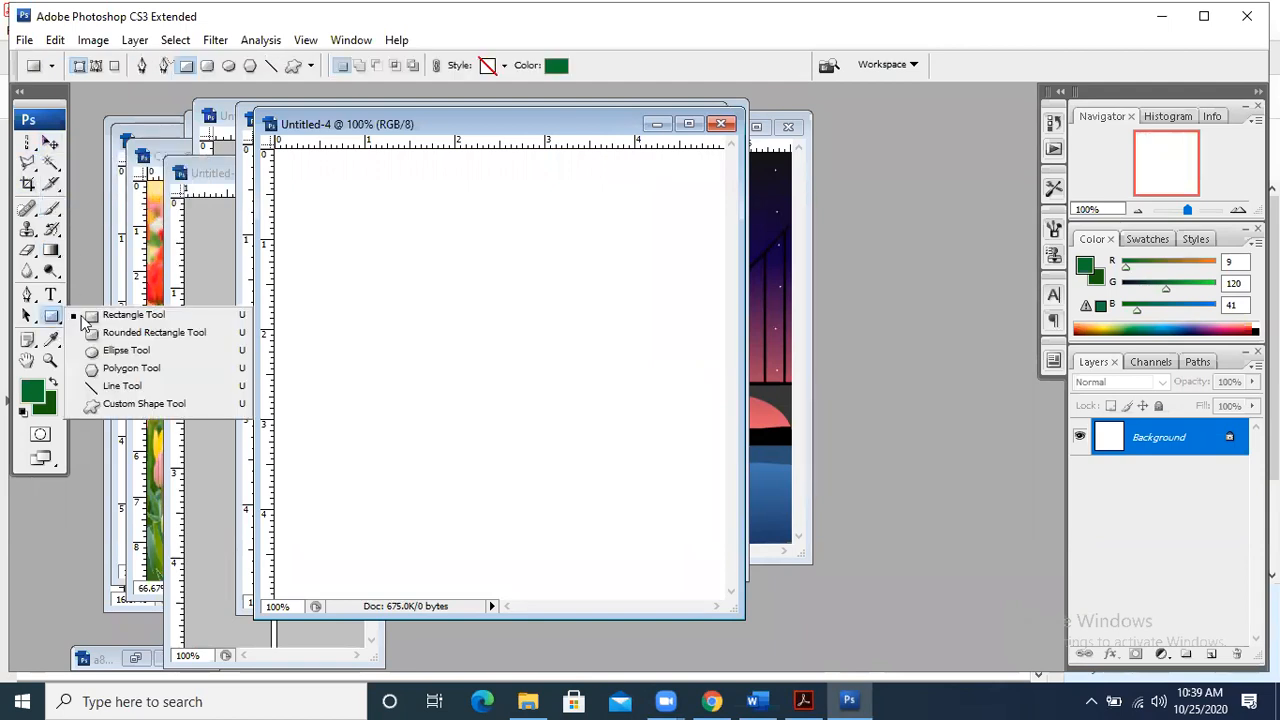
pyautogui.click(90, 316)
pyautogui.click(24, 393)
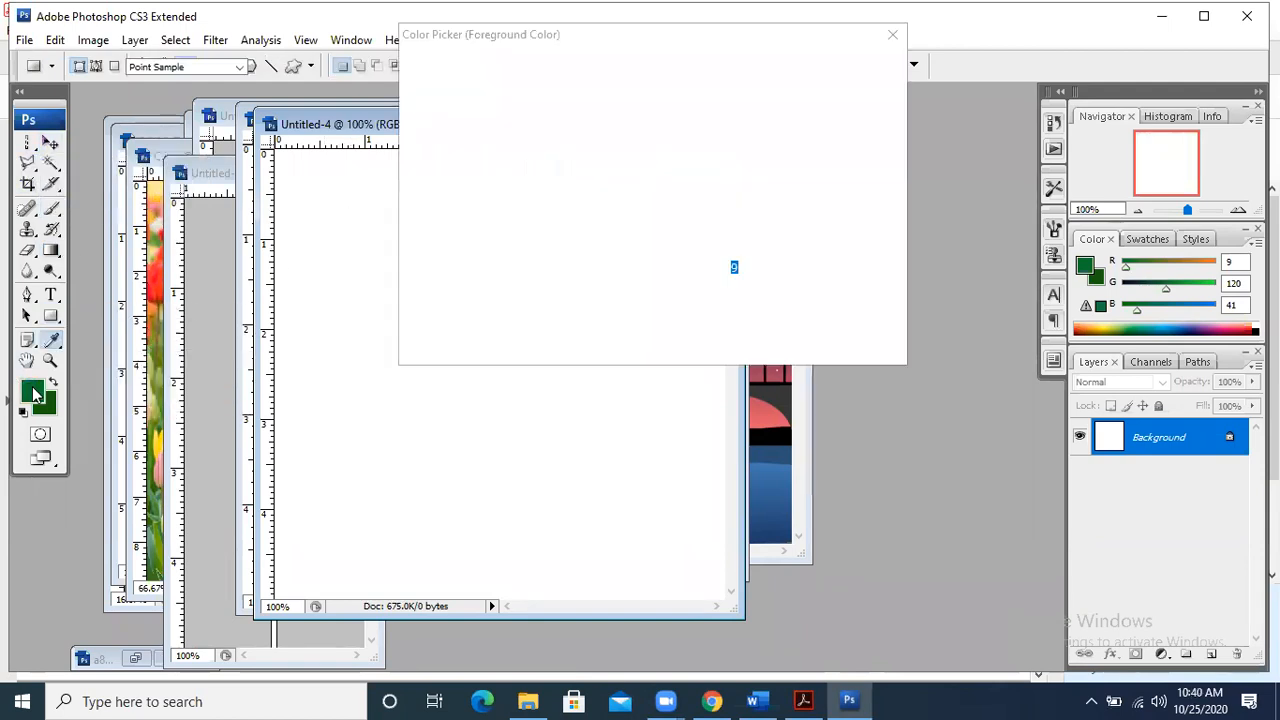
pyautogui.click(634, 166)
pyautogui.click(626, 194)
pyautogui.click(838, 66)
pyautogui.moveTo(433, 235); pyautogui.dragTo(624, 343)
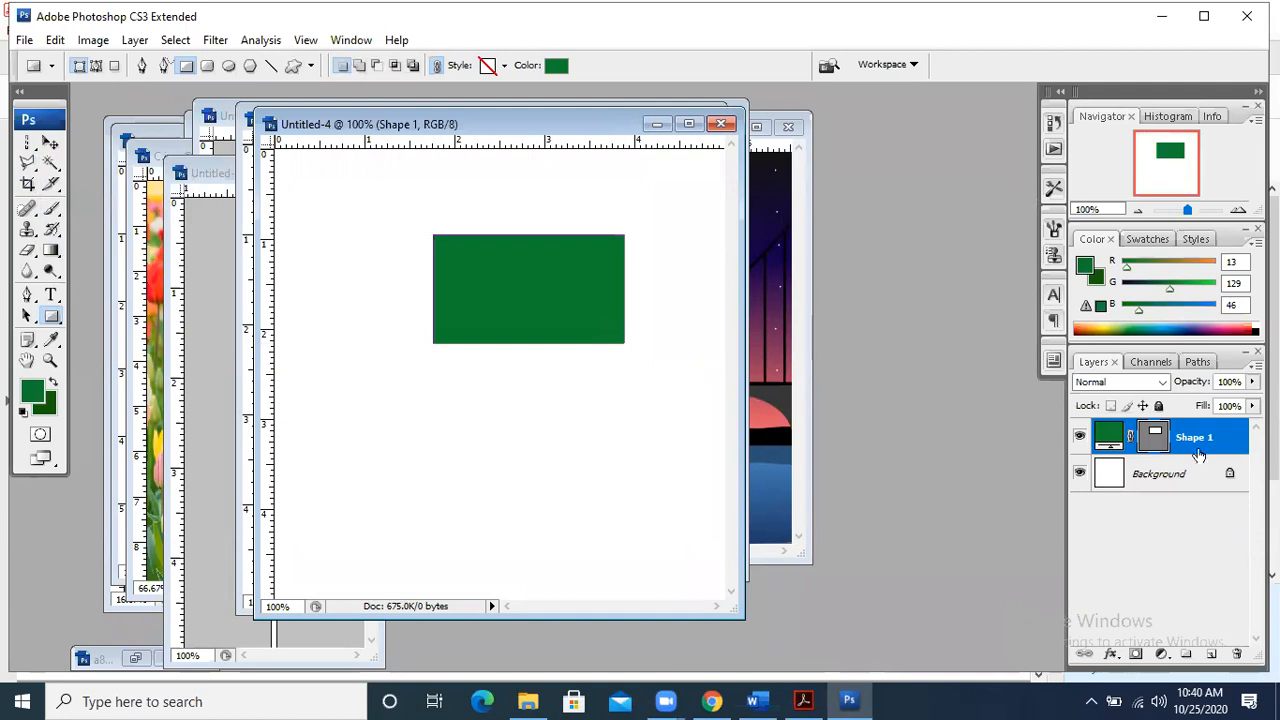
# - Move the green rectangle about 0.8 inch towards the page's left edge with the Move tool
pyautogui.click(53, 251)
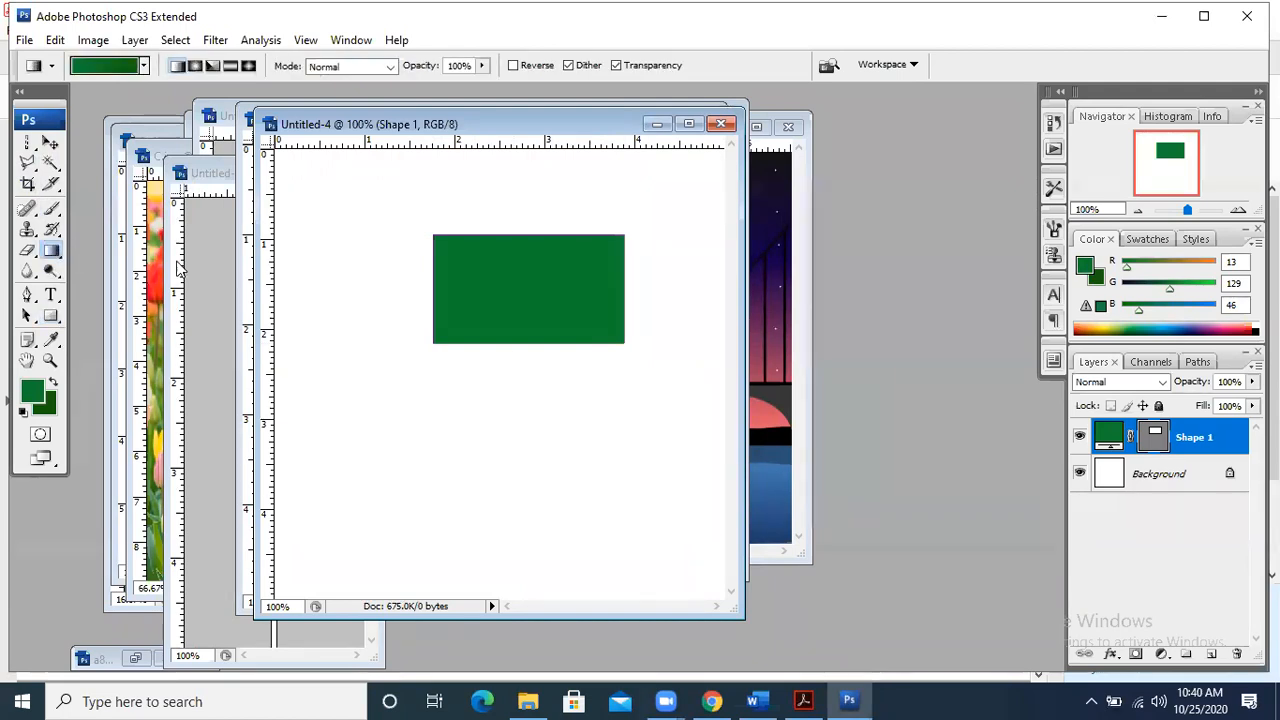
pyautogui.click(51, 145)
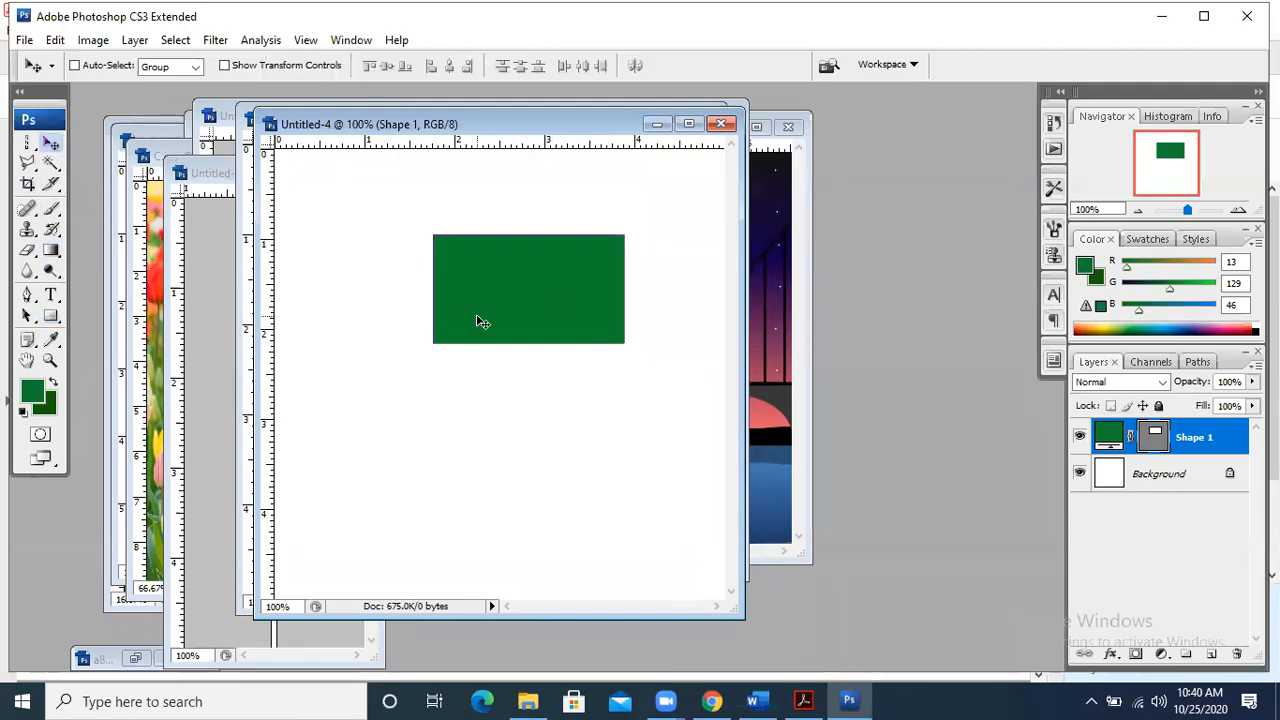
pyautogui.moveTo(517, 297); pyautogui.dragTo(445, 300)
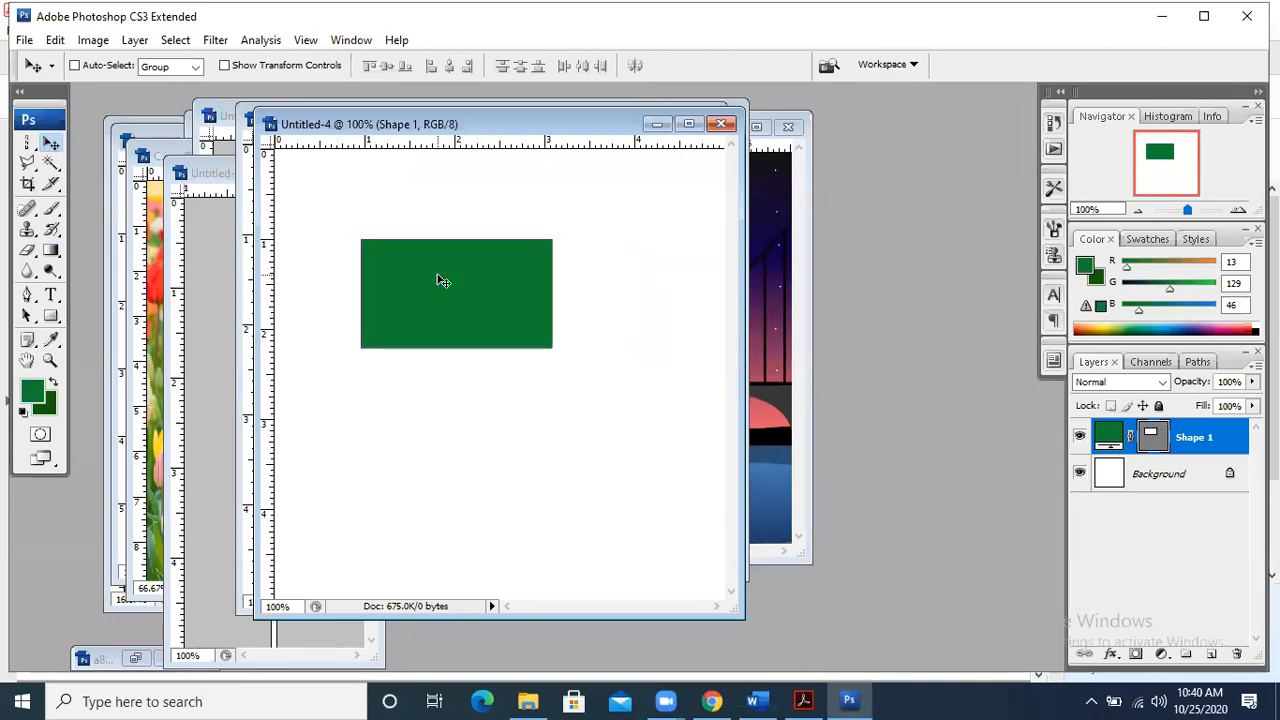
# - Try to apply a linear gradient to the green rectangle's shape layer with the Gradient tool
pyautogui.click(58, 249)
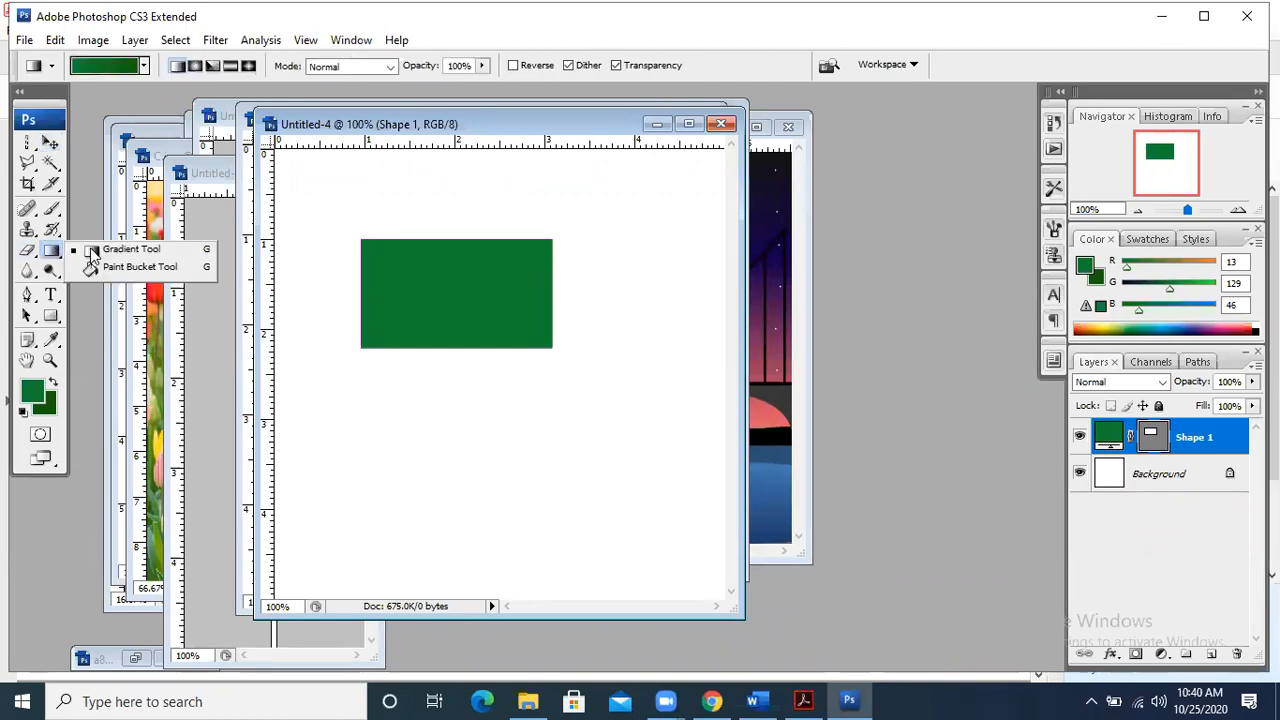
pyautogui.click(90, 250)
pyautogui.click(431, 285)
pyautogui.click(623, 277)
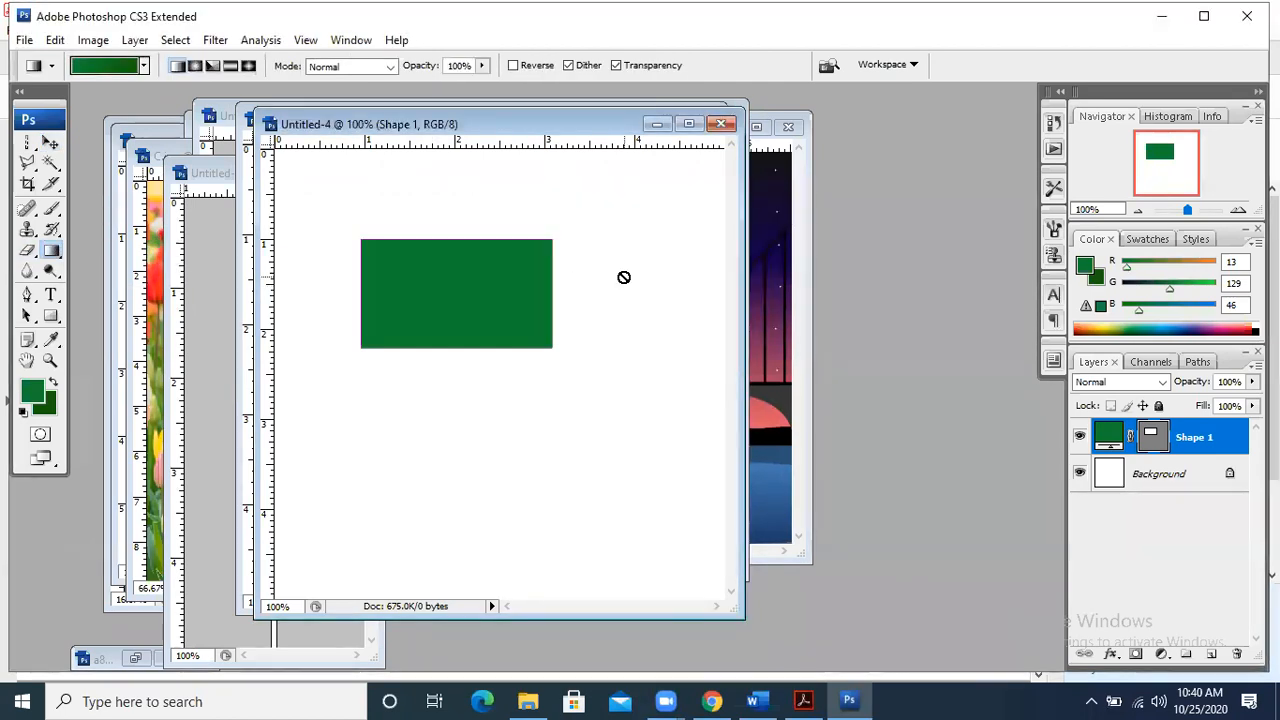
# - Switch to the Chapter 7 PDF in Adobe Acrobat to check the Gradient Tool steps
pyautogui.rightClick(55, 253)
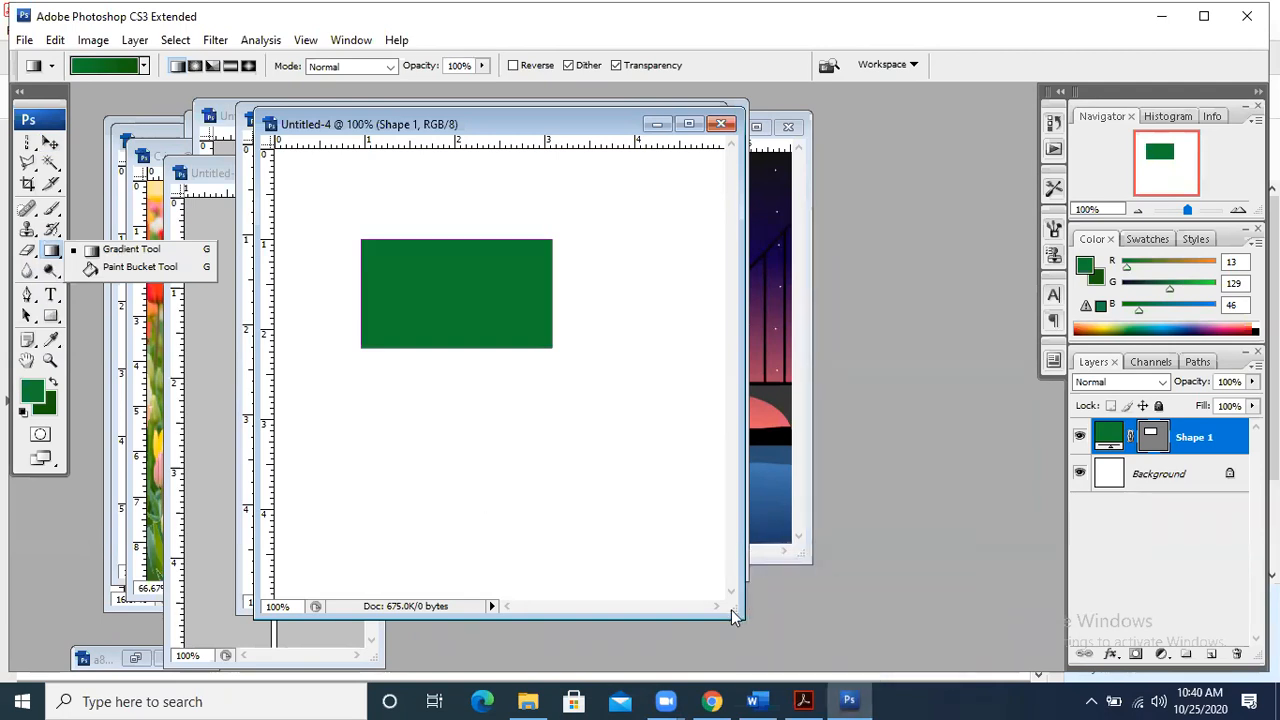
pyautogui.hotkey('alt', 'Tab')
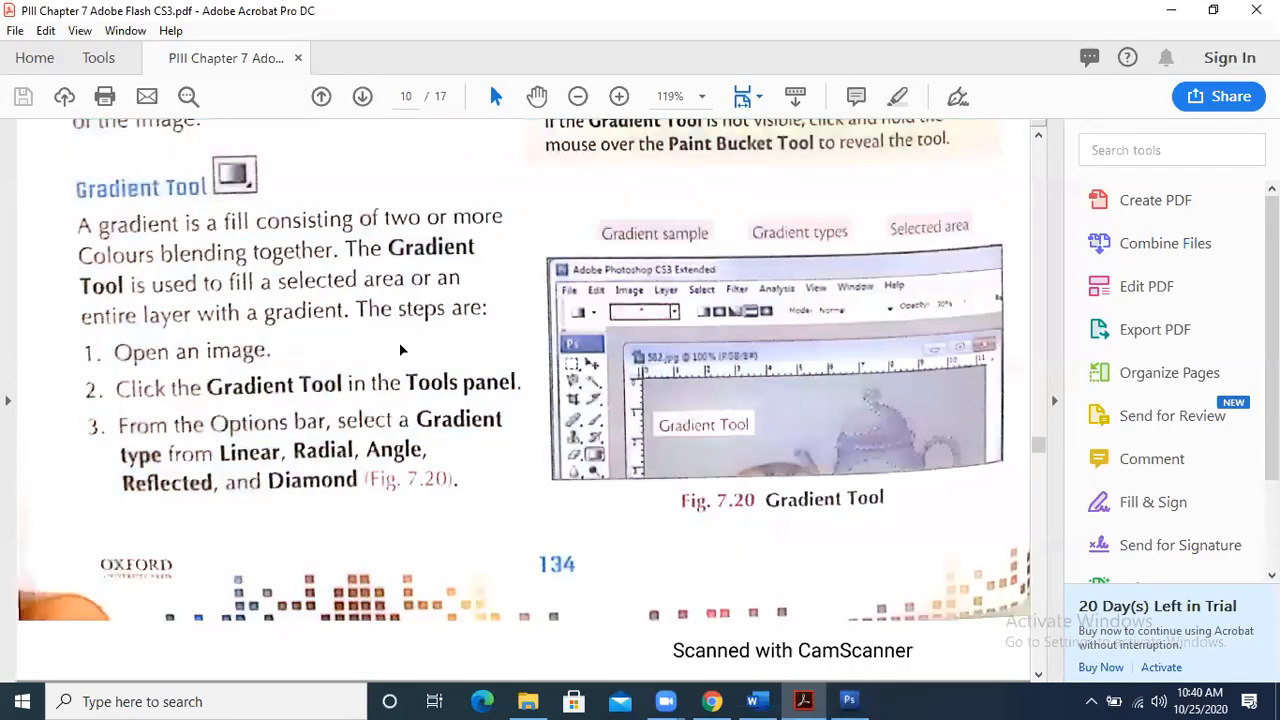